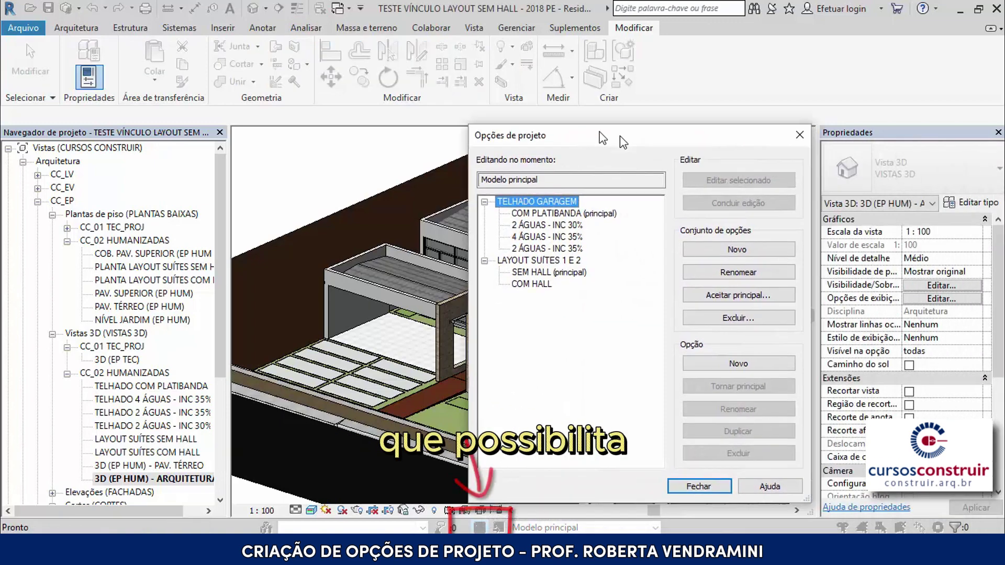
# - Close the Opções de projeto manager and bring up the status-bar design option list
pyautogui.moveTo(619, 136); pyautogui.dragTo(406, 98)
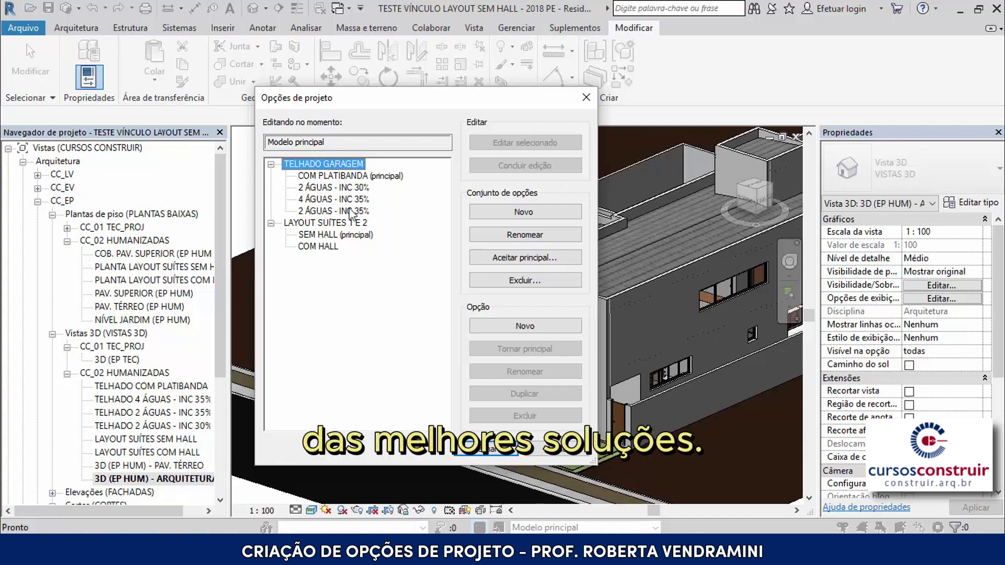
pyautogui.click(487, 449)
pyautogui.click(655, 527)
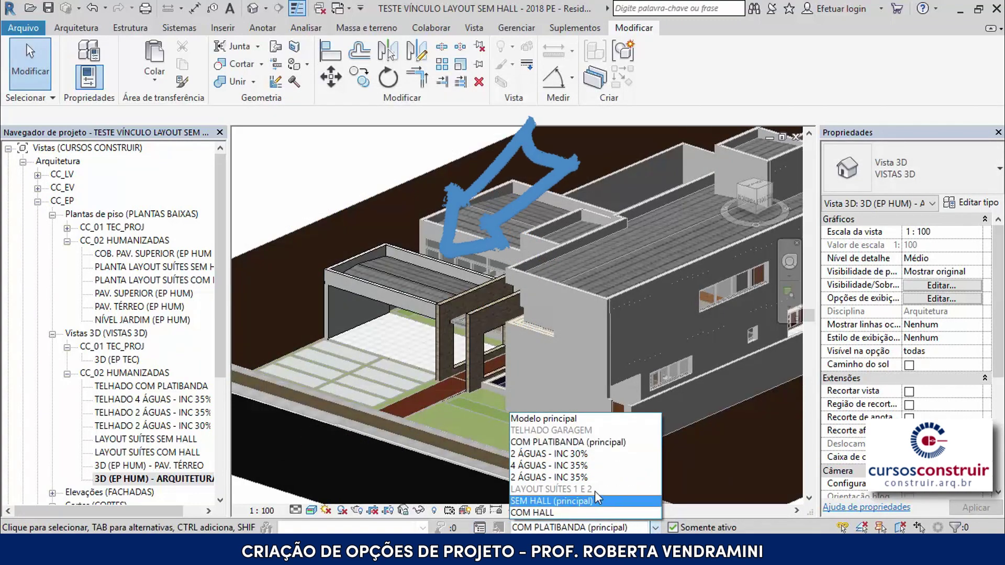
# - Preview the 2 ÁGUAS - INC 30%, 4 ÁGUAS - INC 35% and 2 ÁGUAS - INC 35% garage roofs in 3D
pyautogui.click(584, 452)
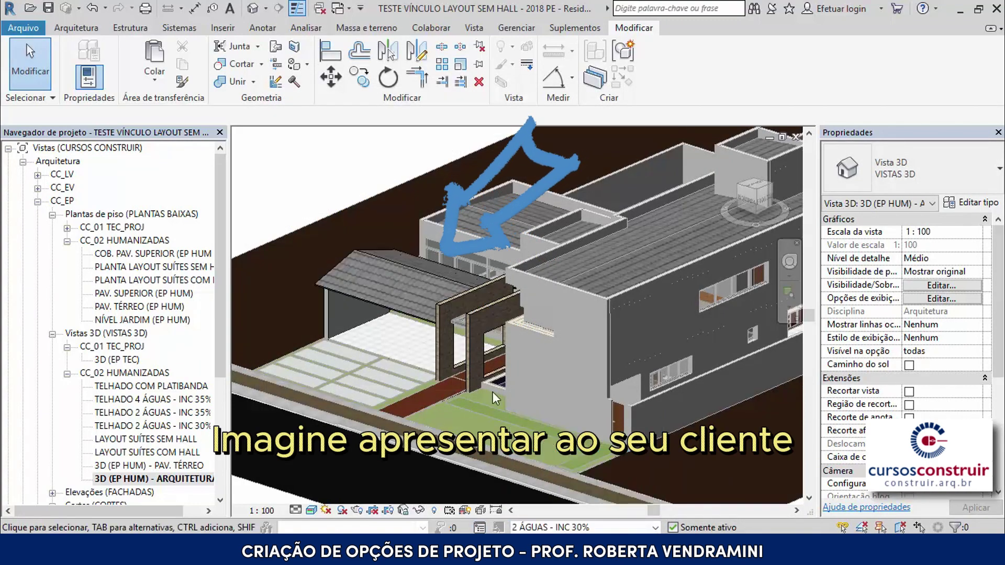
pyautogui.click(654, 527)
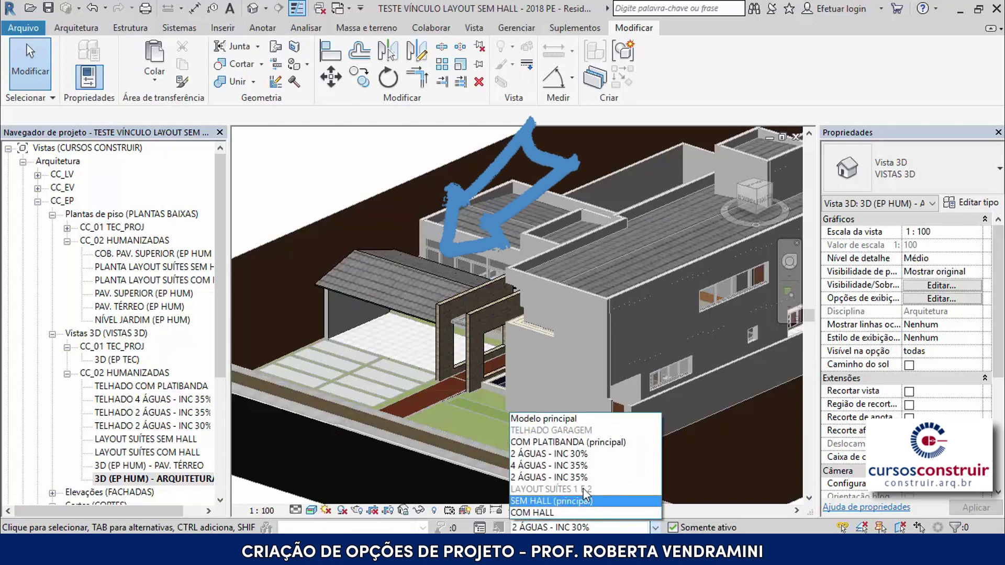
pyautogui.click(579, 465)
pyautogui.scroll(2, 482, 391)
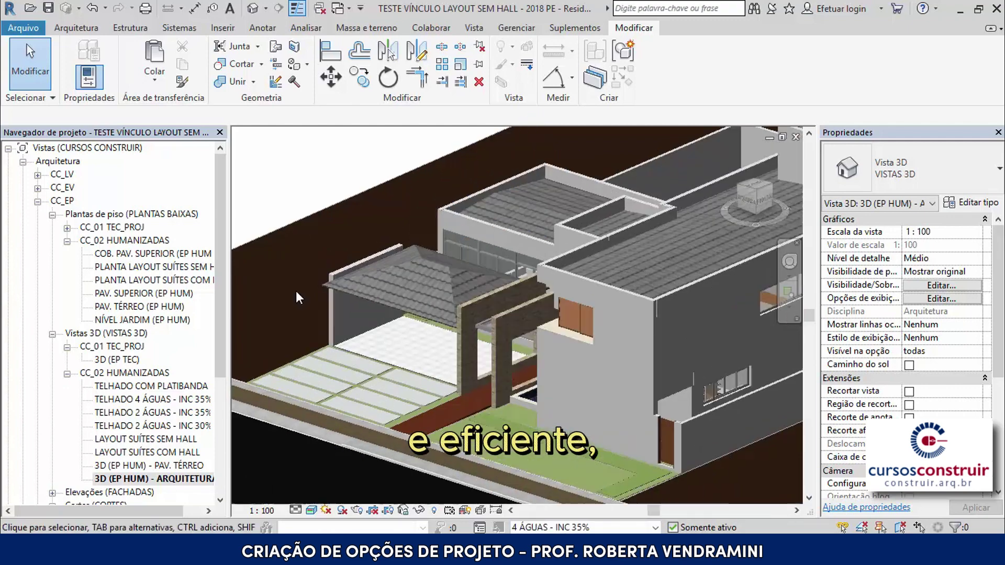
pyautogui.scroll(2, 482, 391)
pyautogui.click(654, 528)
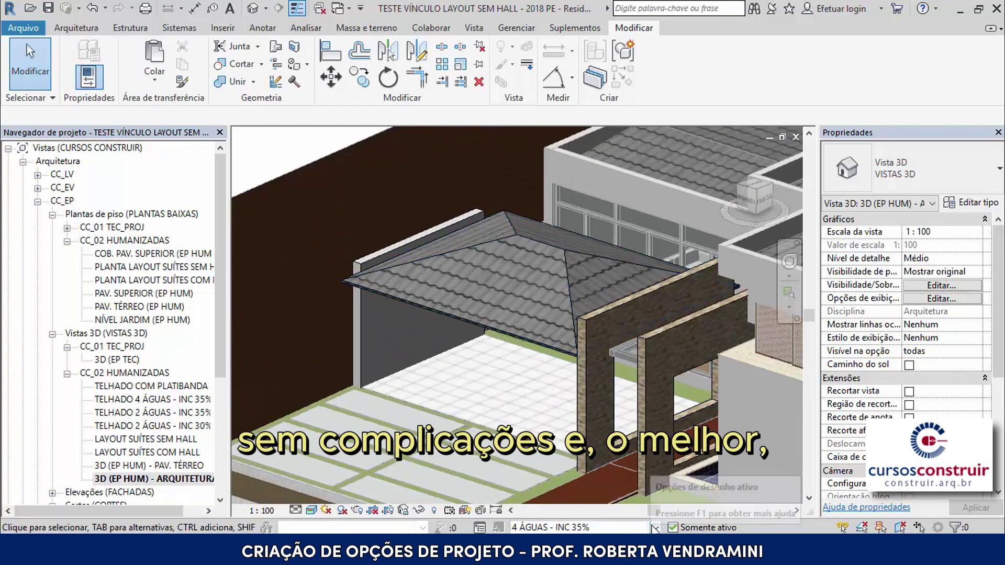
pyautogui.click(581, 478)
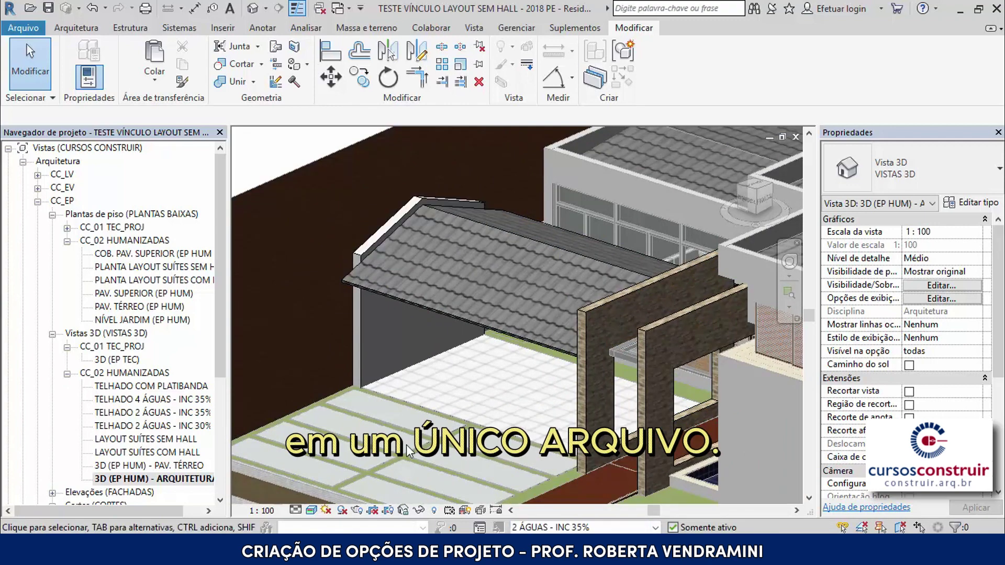
pyautogui.scroll(-2, 409, 389)
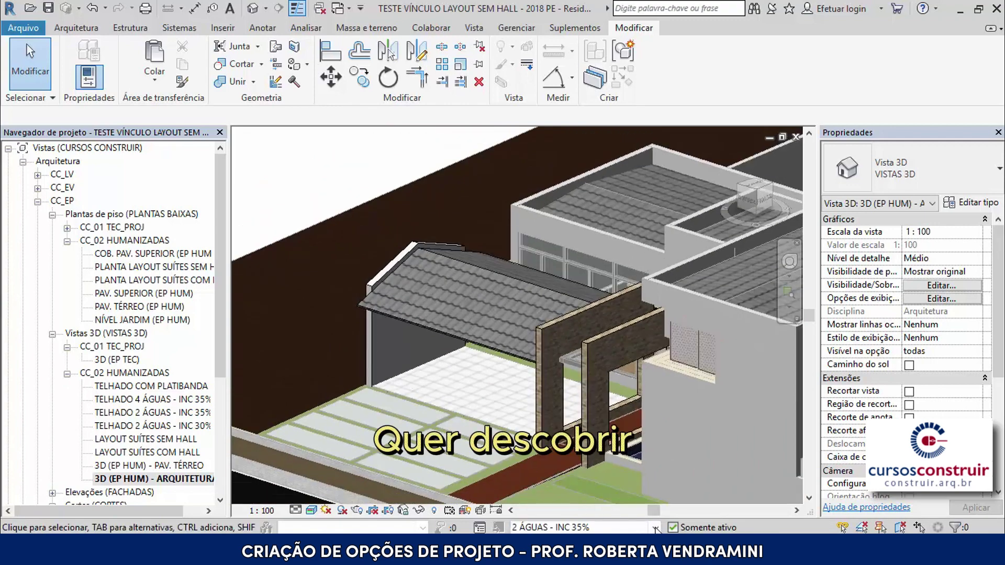
# - Make SEM HALL (principal) the displayed design option
pyautogui.click(628, 528)
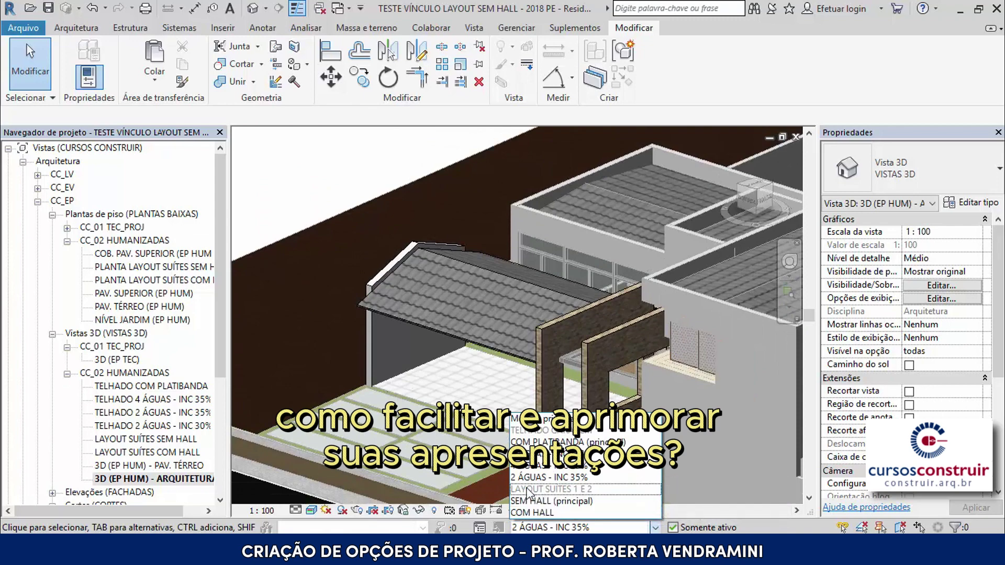
pyautogui.click(570, 501)
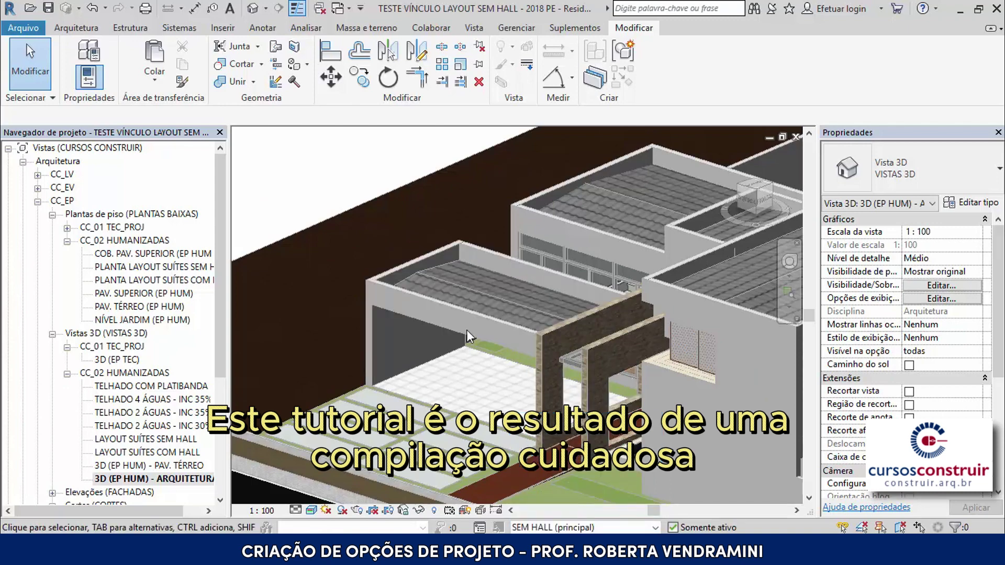
pyautogui.scroll(-5, 418, 320)
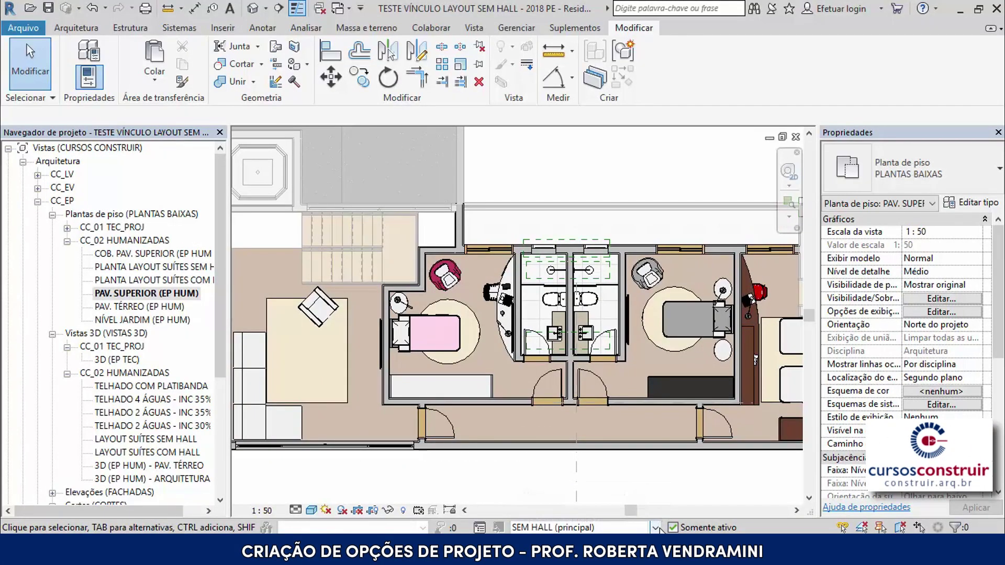
# - Display the COM HALL suite layout on the upper floor plan
pyautogui.click(655, 528)
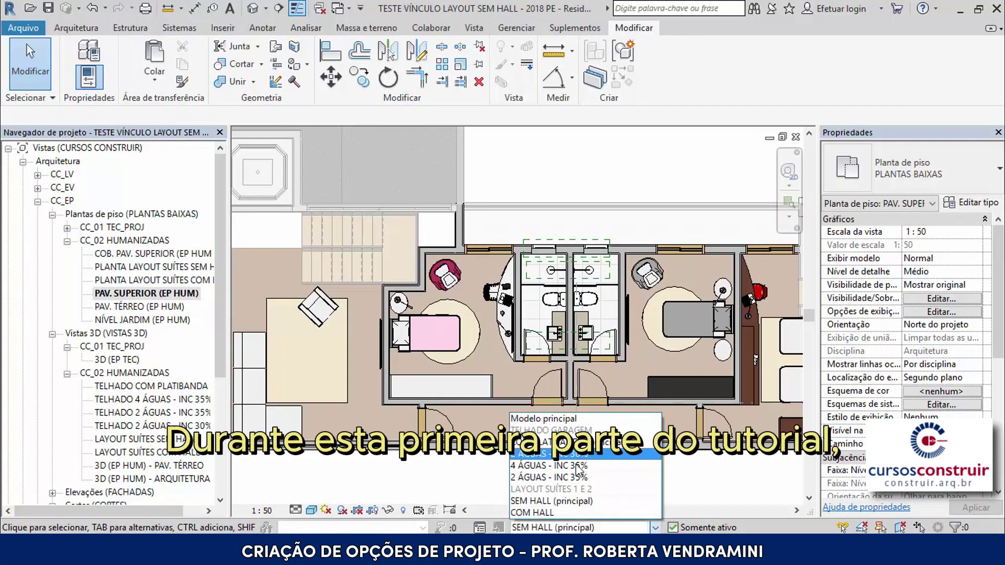
pyautogui.click(574, 518)
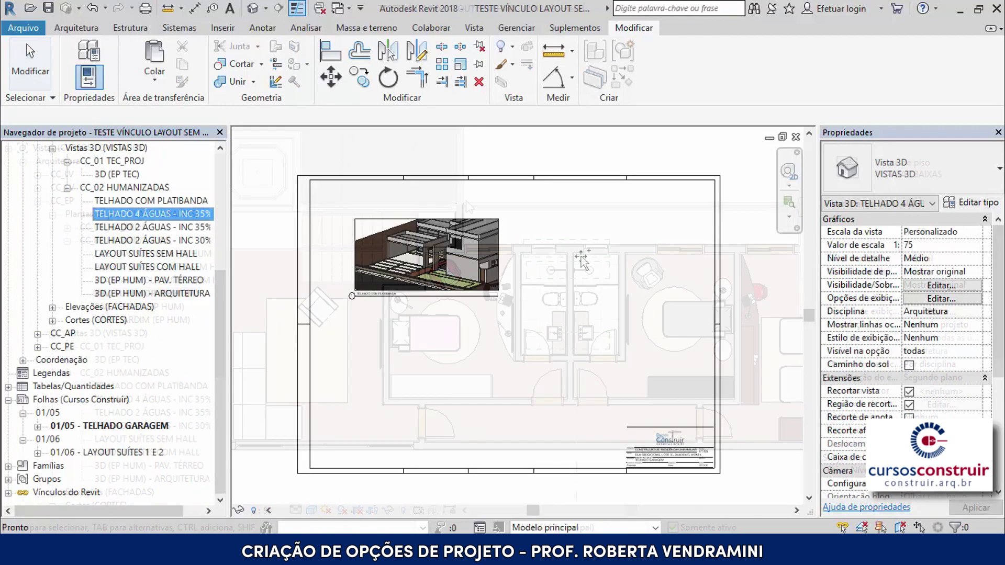
# - Place the TELHADO 4 ÁGUAS view beside the first and the 2 ÁGUAS - INC 35% view below it
pyautogui.click(598, 262)
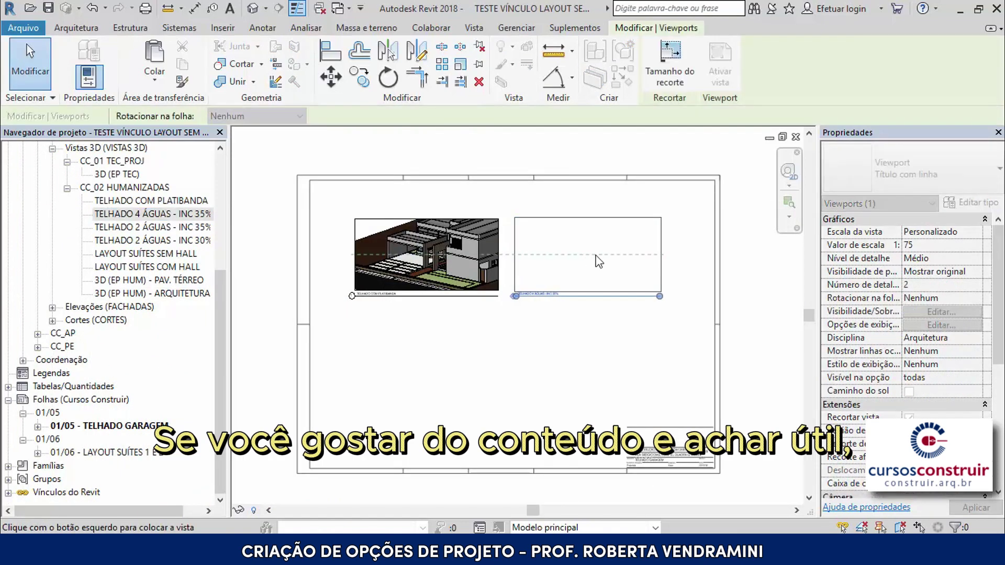
pyautogui.click(599, 261)
pyautogui.click(478, 353)
pyautogui.click(150, 230)
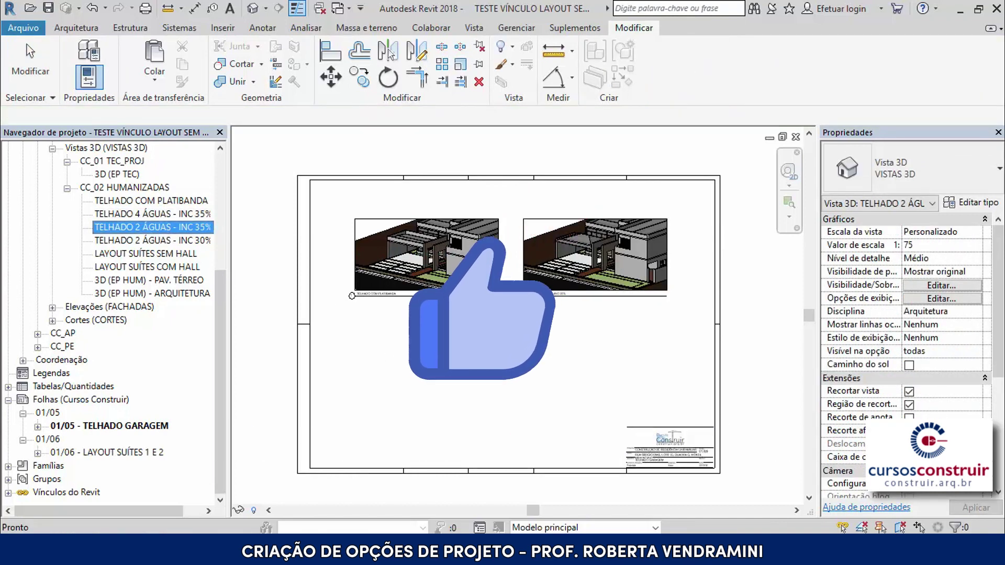
pyautogui.moveTo(149, 227); pyautogui.dragTo(418, 349)
pyautogui.click(430, 355)
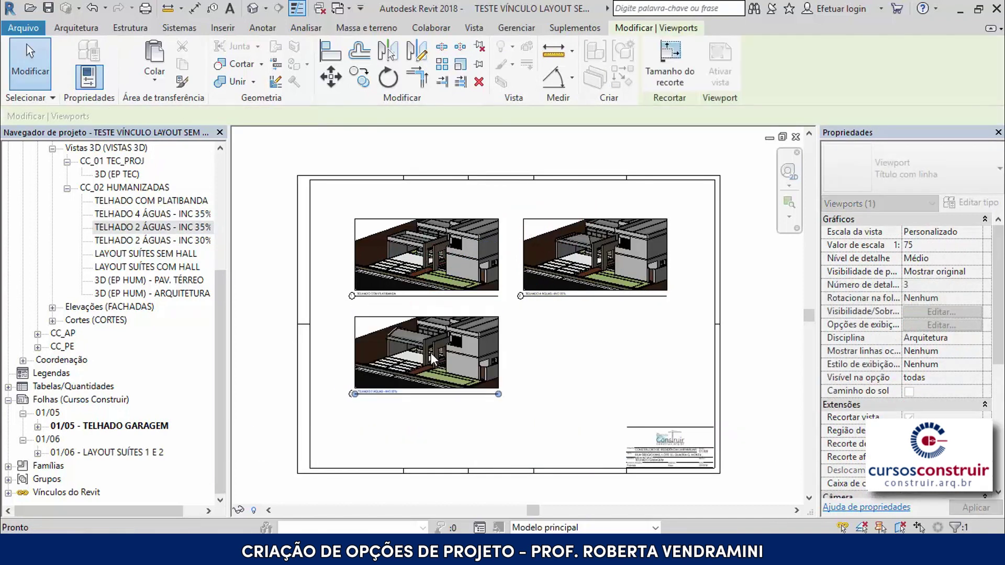
# - Place the TELHADO 2 ÁGUAS - INC 30% view at the sheet's lower right
pyautogui.click(176, 241)
pyautogui.moveTo(145, 239); pyautogui.dragTo(469, 314)
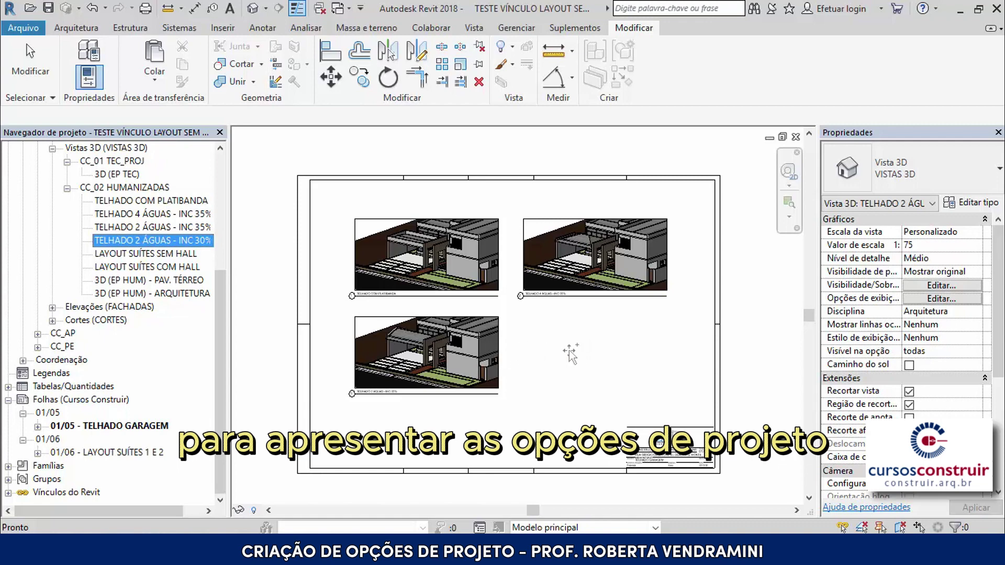
pyautogui.click(594, 354)
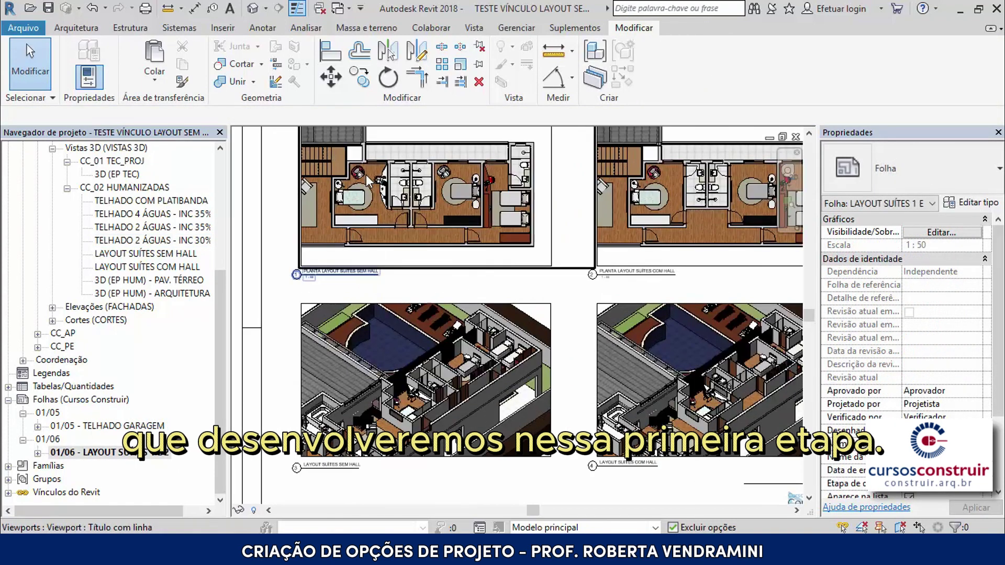
# - Zoom around sheet 01/06 - LAYOUT SUÍTES 1 E 2 to review its plans and 3D views
pyautogui.scroll(2, 365, 174)
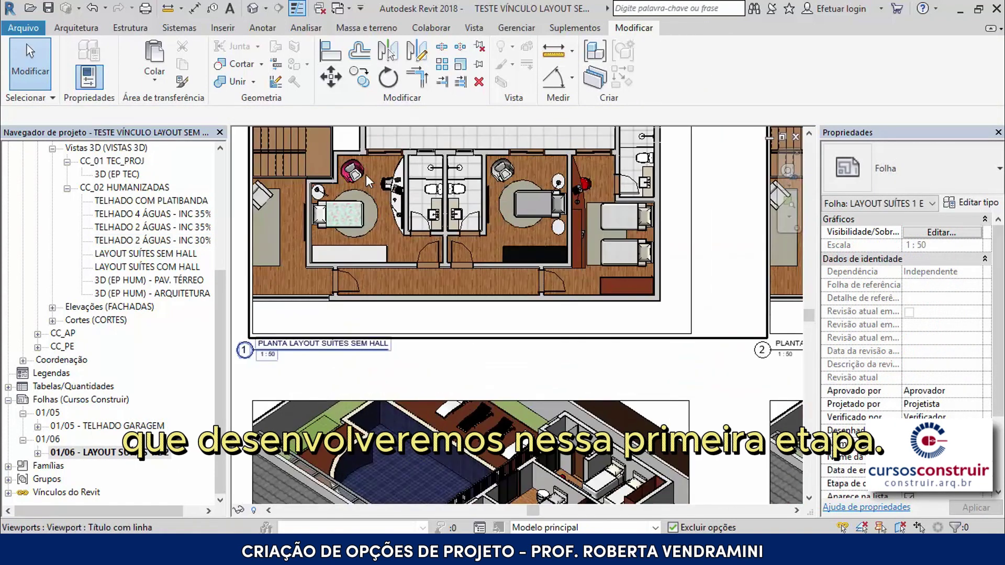
pyautogui.scroll(2, 366, 175)
pyautogui.scroll(2, 366, 174)
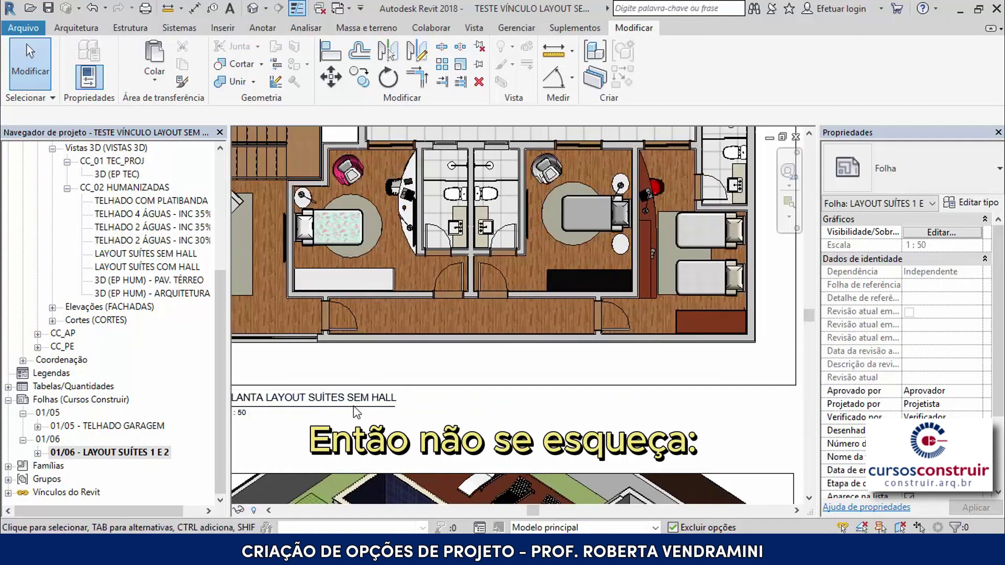
pyautogui.scroll(2, 414, 149)
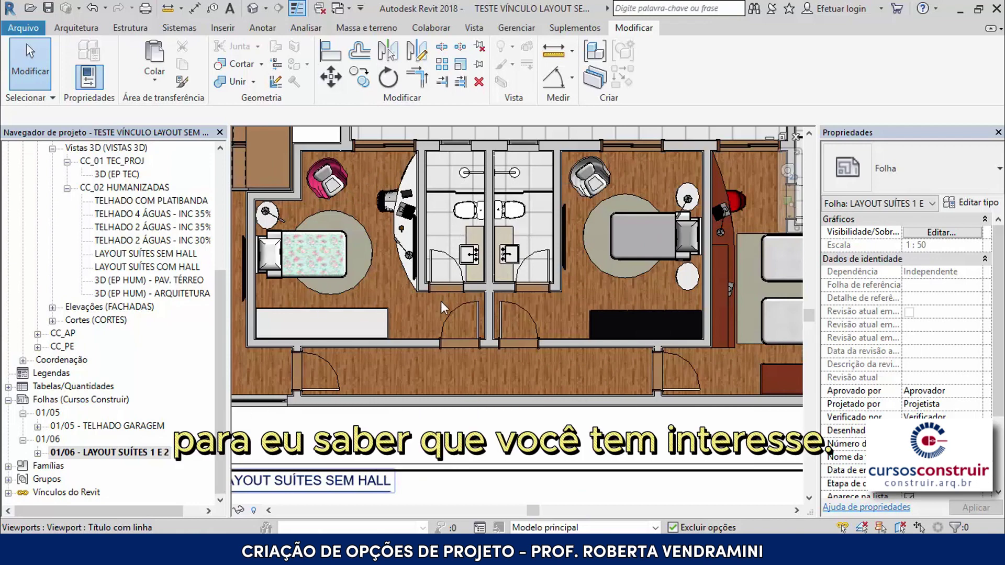
pyautogui.scroll(-3, 461, 220)
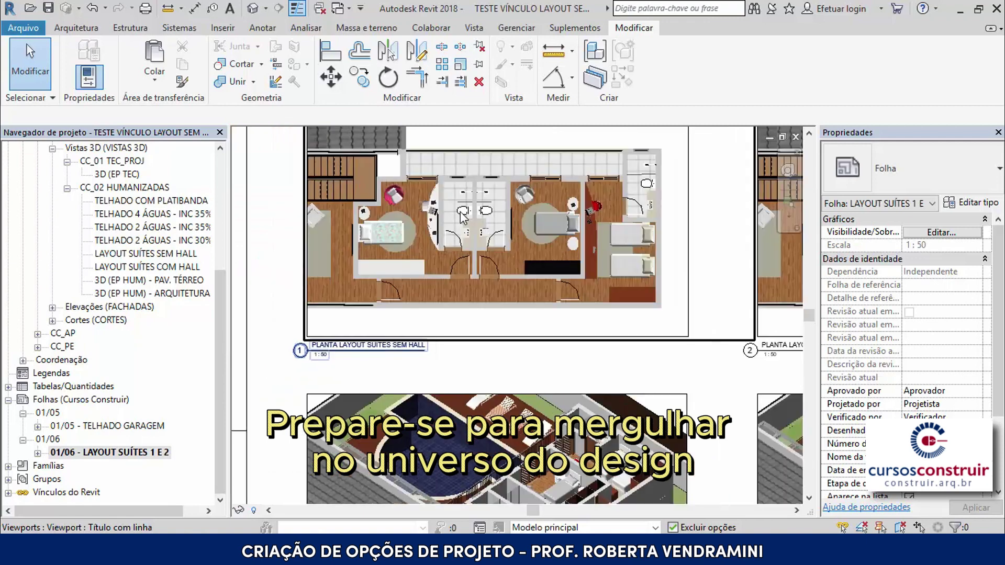
pyautogui.scroll(-2, 460, 217)
pyautogui.scroll(-1, 458, 233)
pyautogui.scroll(-1, 457, 249)
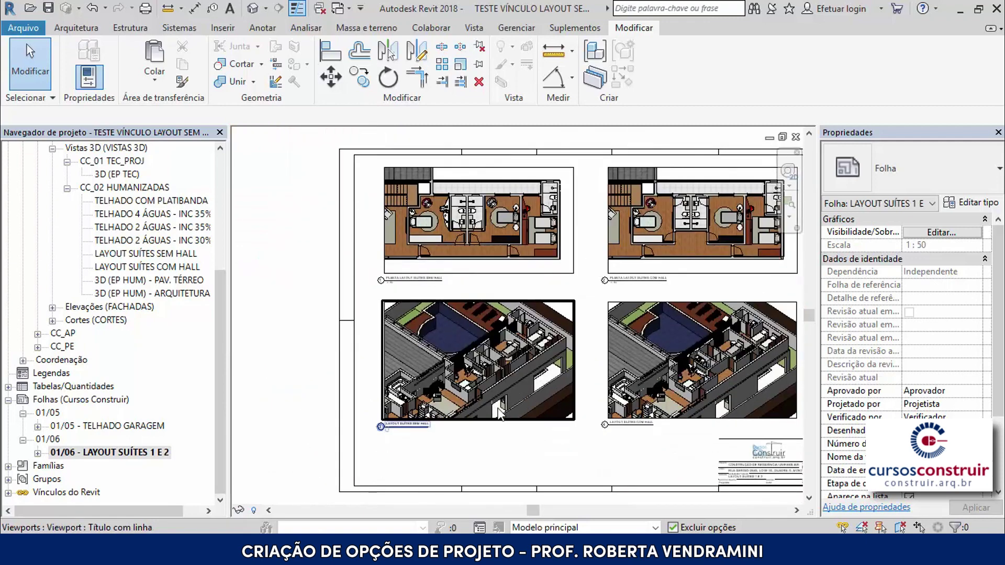
pyautogui.scroll(2, 500, 413)
pyautogui.scroll(2, 503, 355)
pyautogui.scroll(2, 461, 376)
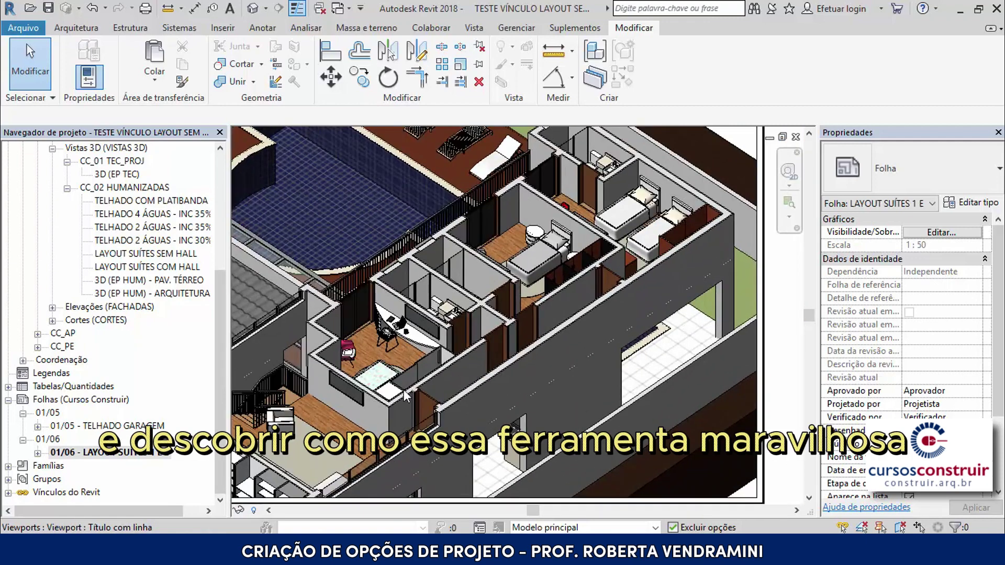
pyautogui.scroll(-1, 510, 300)
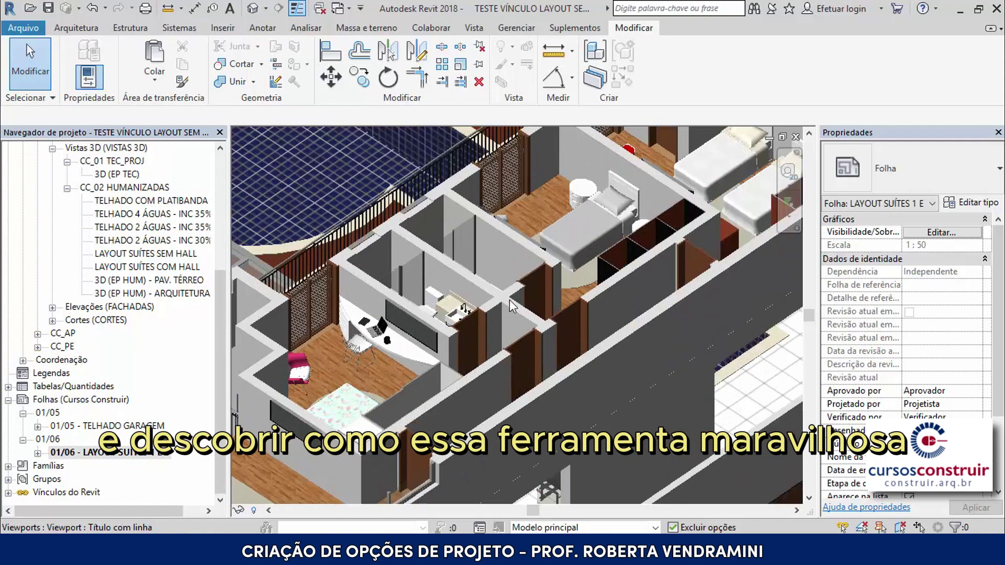
pyautogui.scroll(-1, 510, 300)
pyautogui.scroll(-2, 449, 382)
pyautogui.scroll(-2, 451, 390)
pyautogui.scroll(-1, 451, 393)
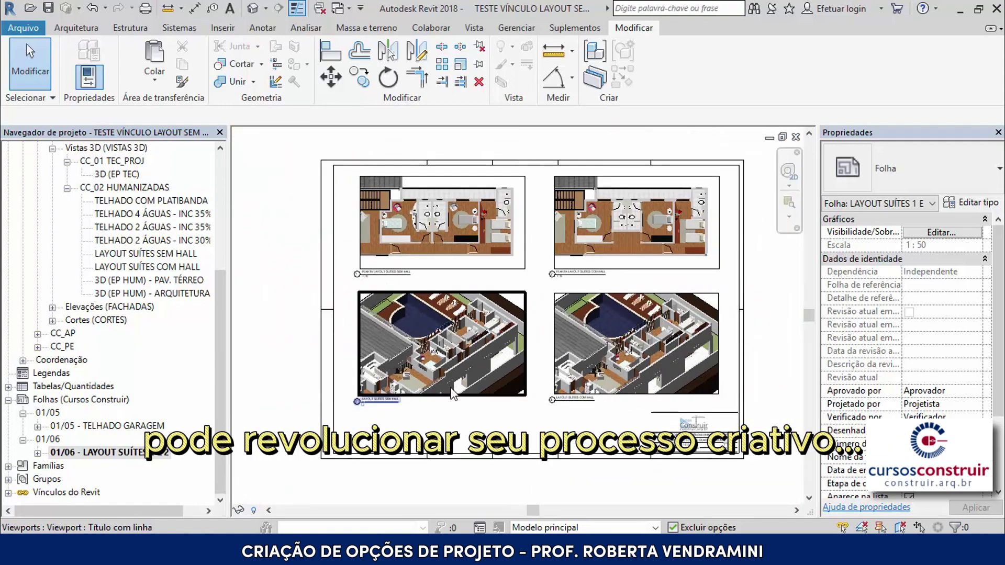
pyautogui.scroll(2, 659, 236)
pyautogui.scroll(1, 659, 236)
pyautogui.scroll(2, 582, 254)
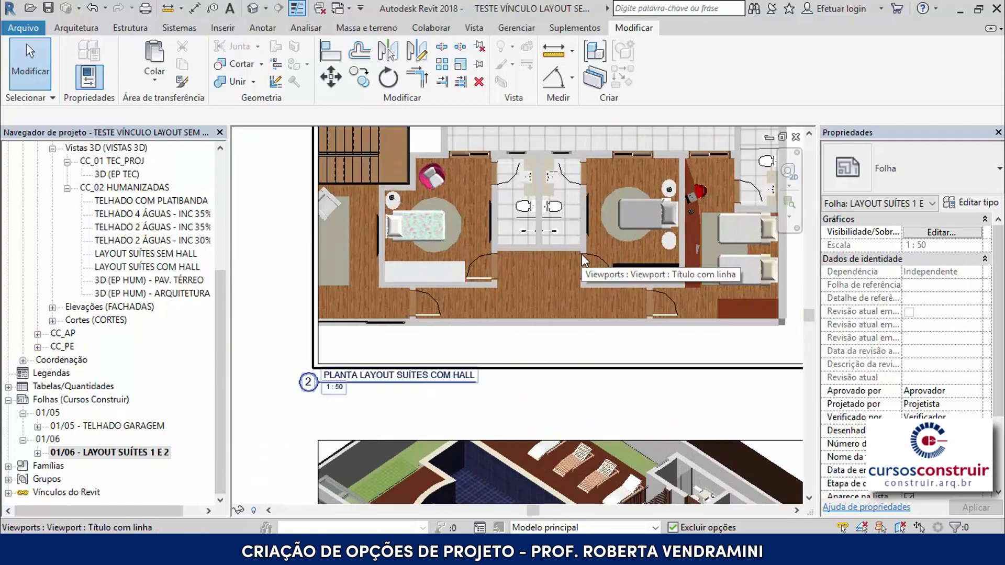
pyautogui.scroll(1, 550, 269)
pyautogui.scroll(1, 466, 302)
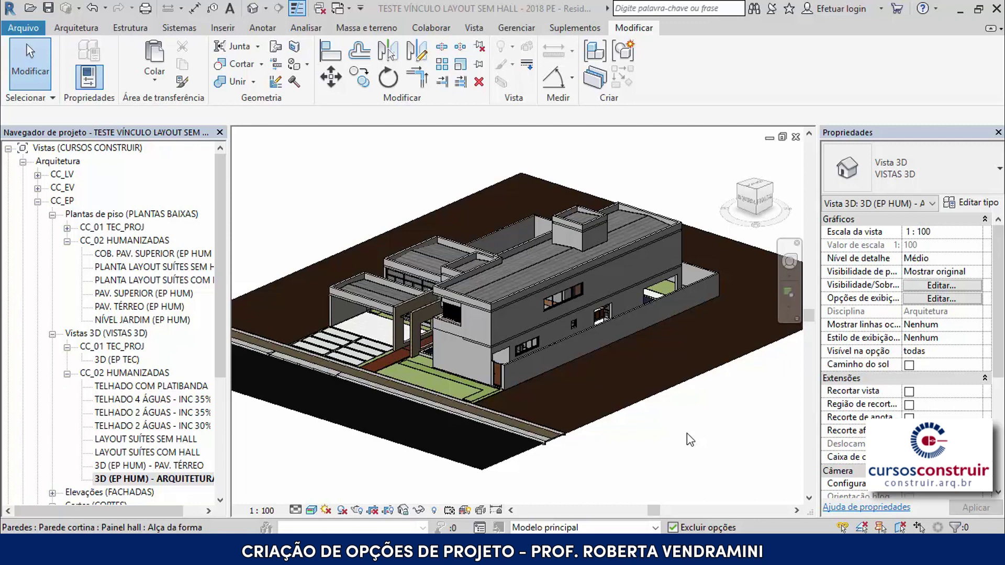
pyautogui.scroll(2, 319, 340)
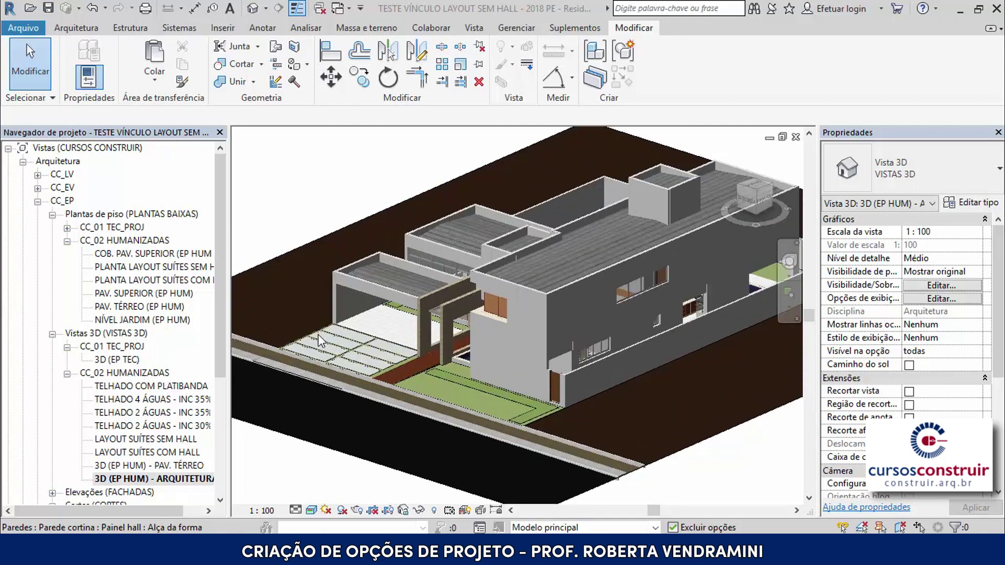
pyautogui.scroll(1, 321, 343)
pyautogui.scroll(2, 324, 348)
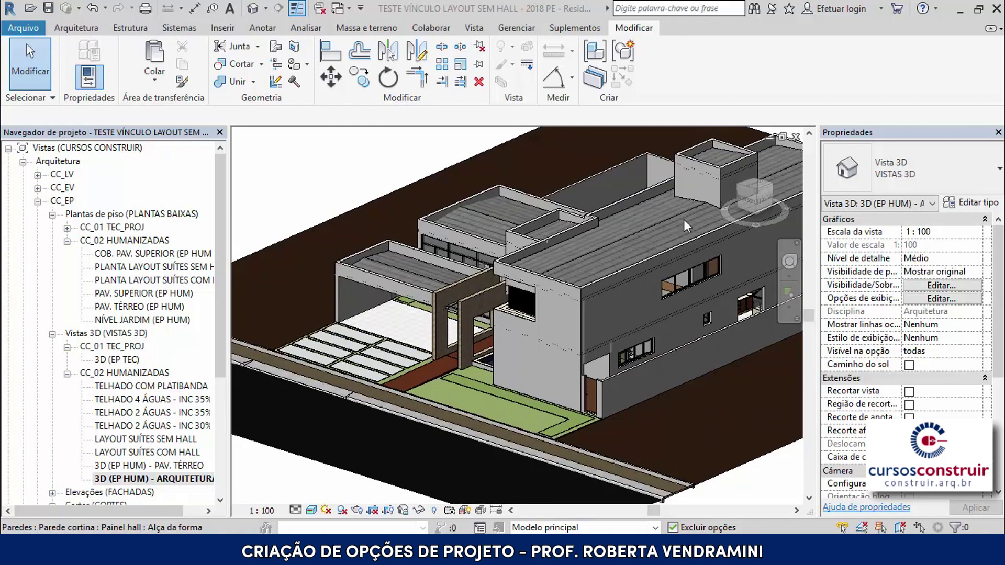
pyautogui.scroll(3, 387, 292)
pyautogui.scroll(2, 418, 306)
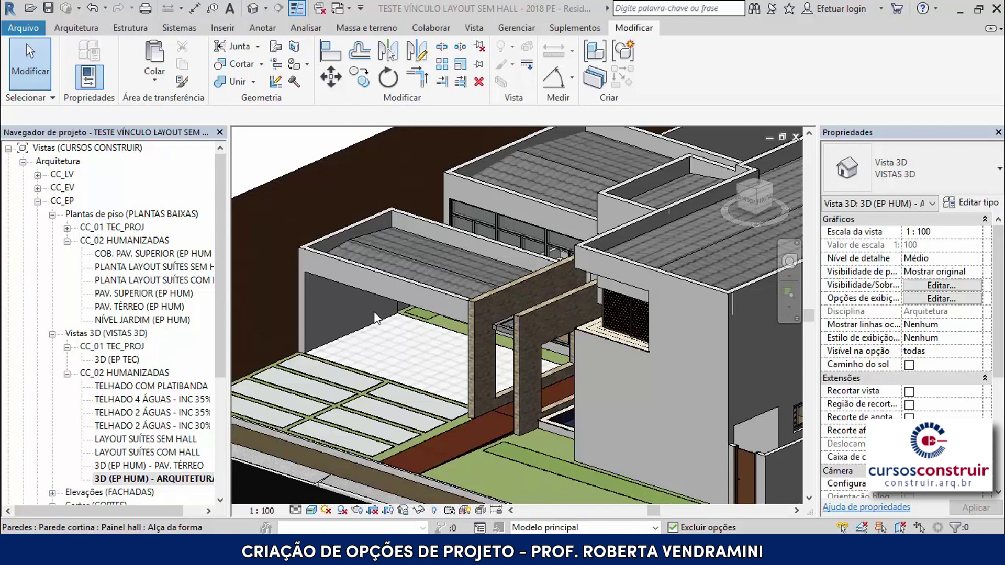
pyautogui.scroll(-2, 376, 318)
pyautogui.keyDown('shift'); pyautogui.moveTo(376, 318); pyautogui.dragTo(716, 331, button='middle'); pyautogui.keyUp('shift')
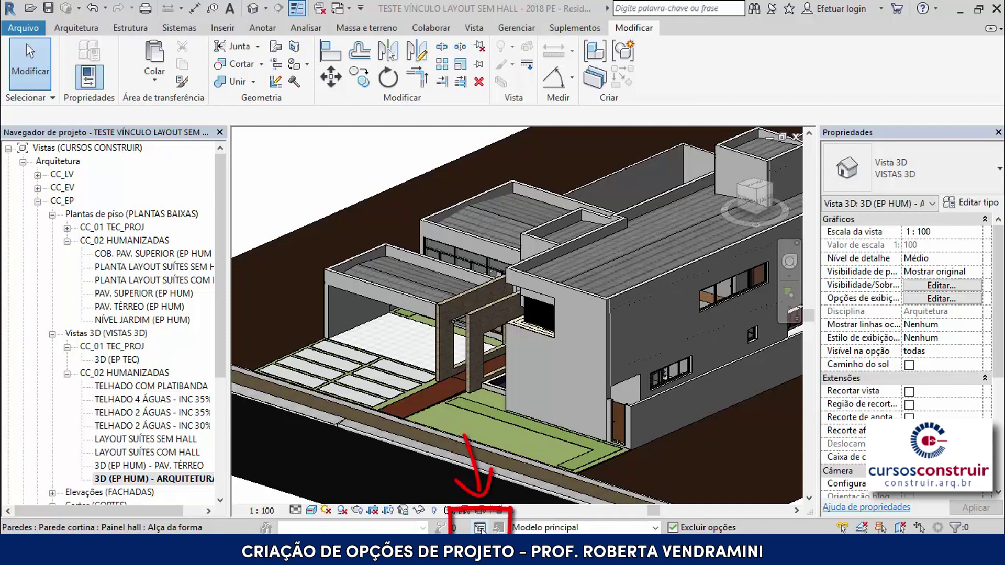
pyautogui.click(479, 528)
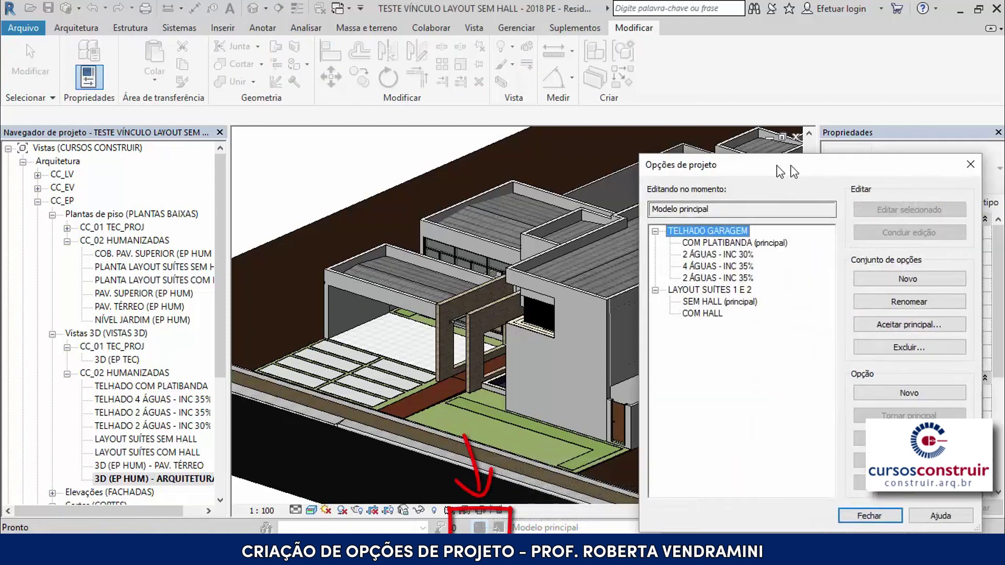
pyautogui.moveTo(791, 167); pyautogui.dragTo(406, 98)
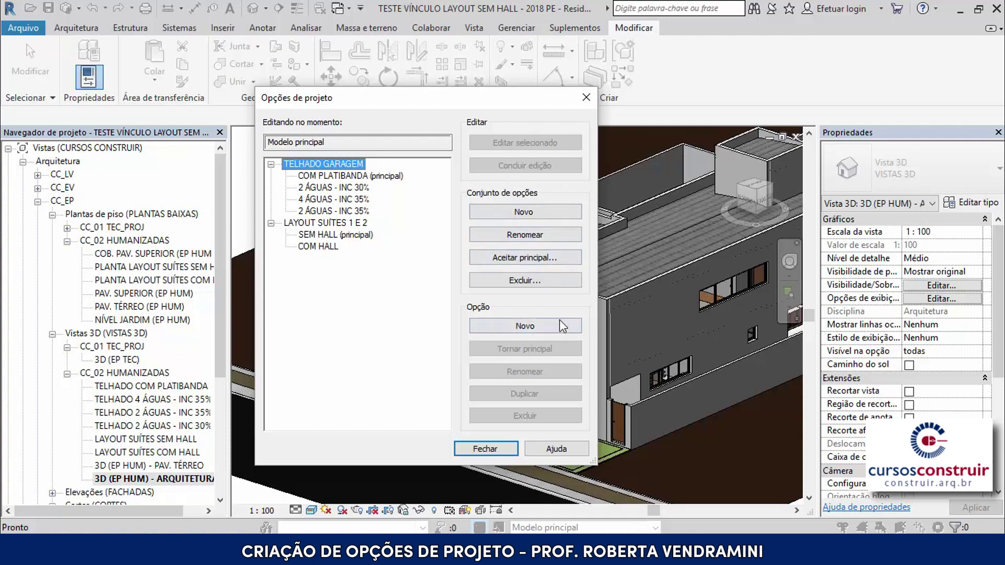
pyautogui.click(484, 448)
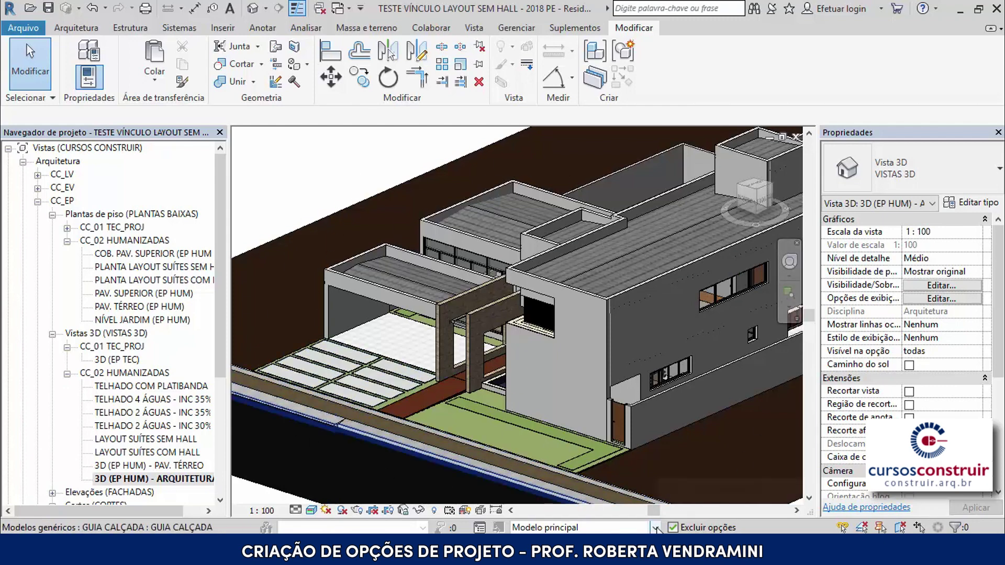
# - Preview the COM PLATIBANDA, 2 ÁGUAS - INC 30% and 4 ÁGUAS - INC 35% carport roofs in 3D
pyautogui.click(655, 528)
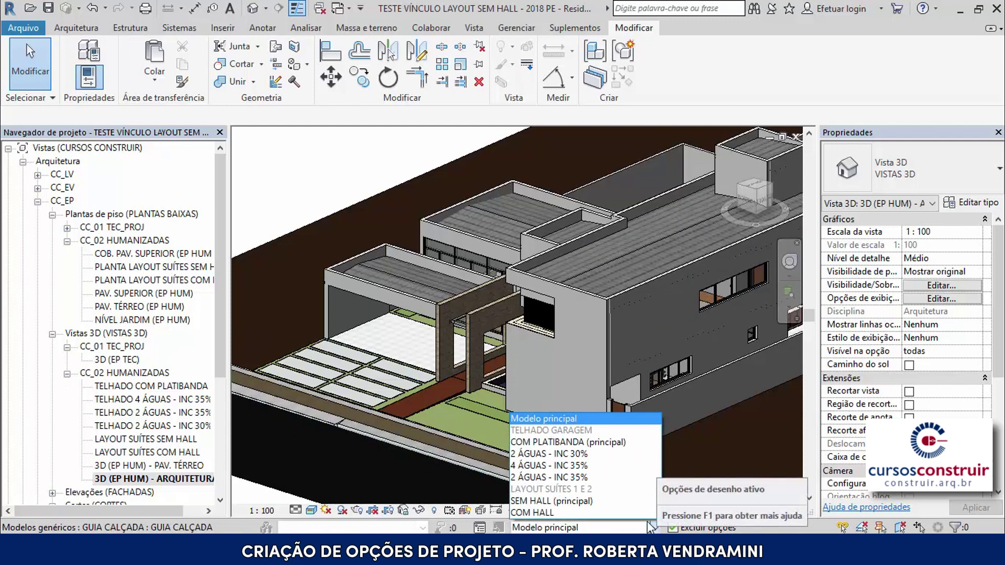
pyautogui.click(597, 443)
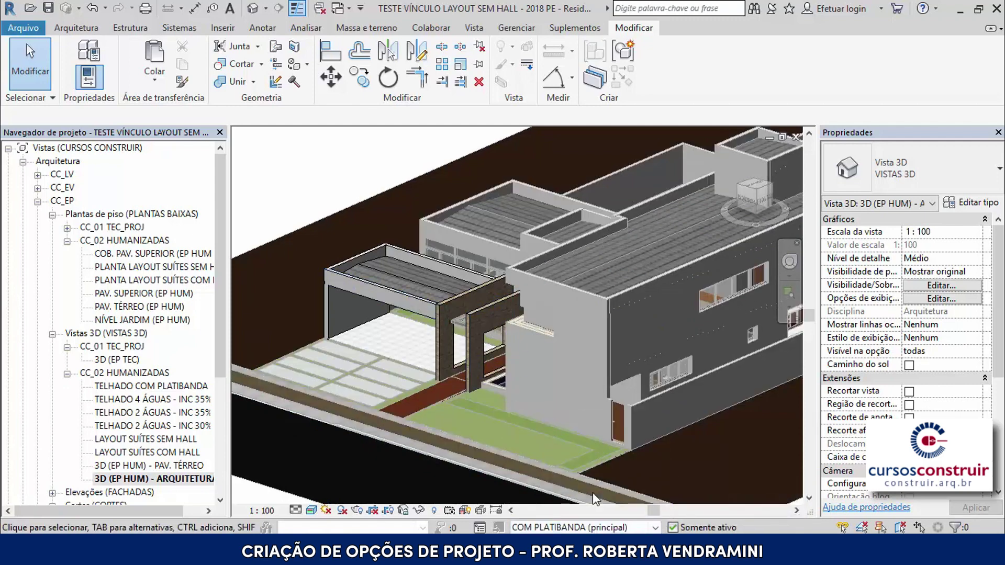
pyautogui.click(655, 528)
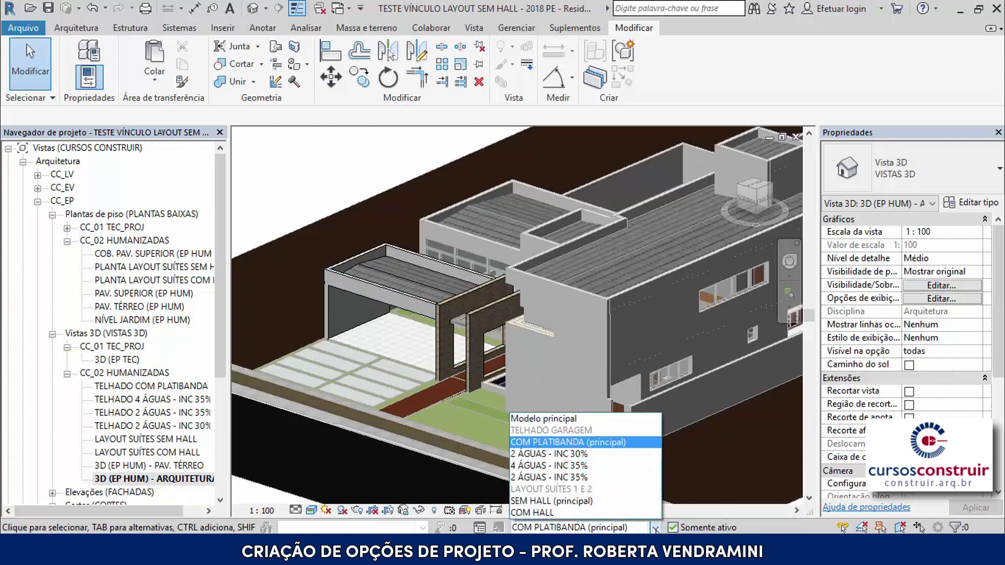
pyautogui.click(583, 453)
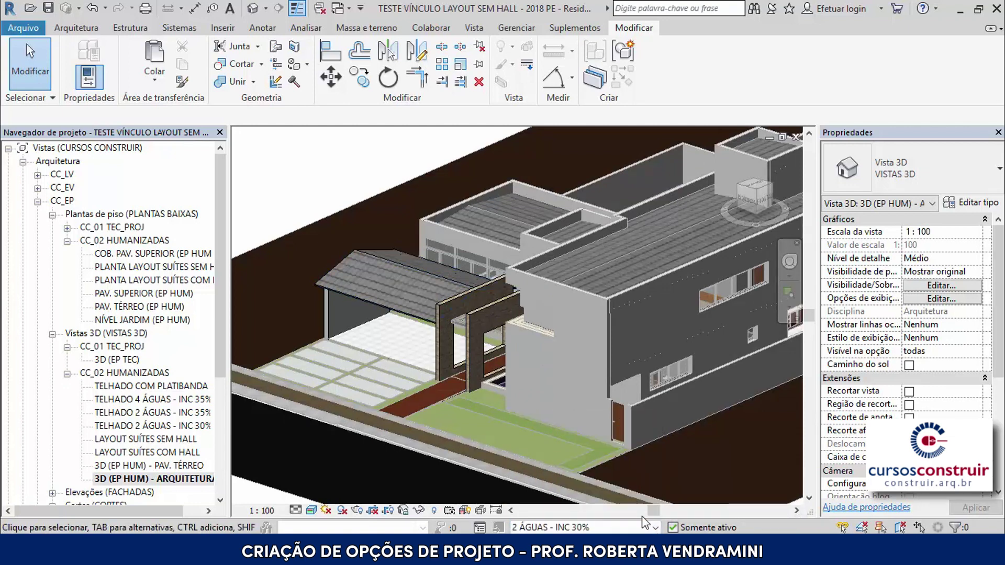
pyautogui.click(655, 528)
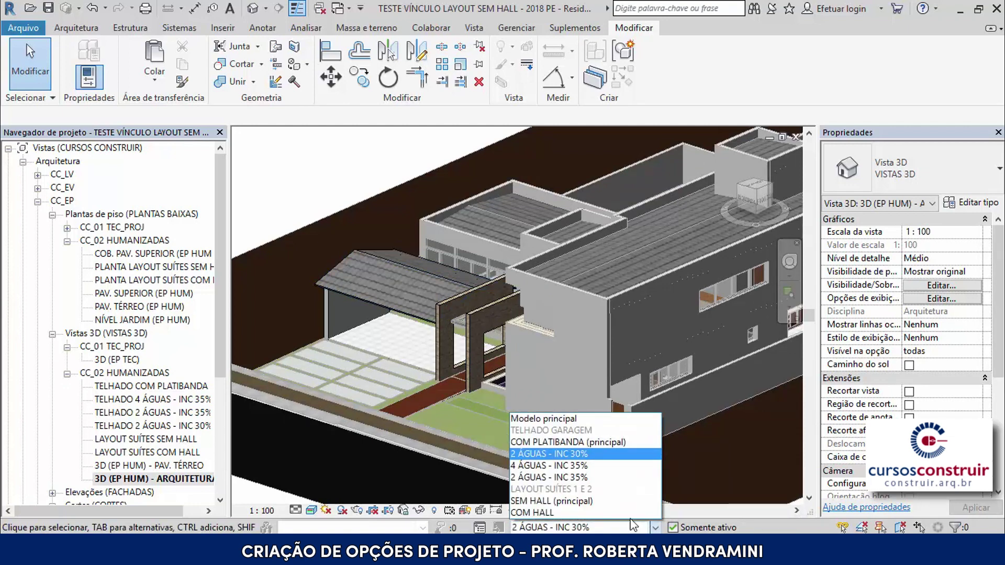
pyautogui.click(579, 466)
pyautogui.scroll(2, 301, 293)
pyautogui.scroll(2, 296, 290)
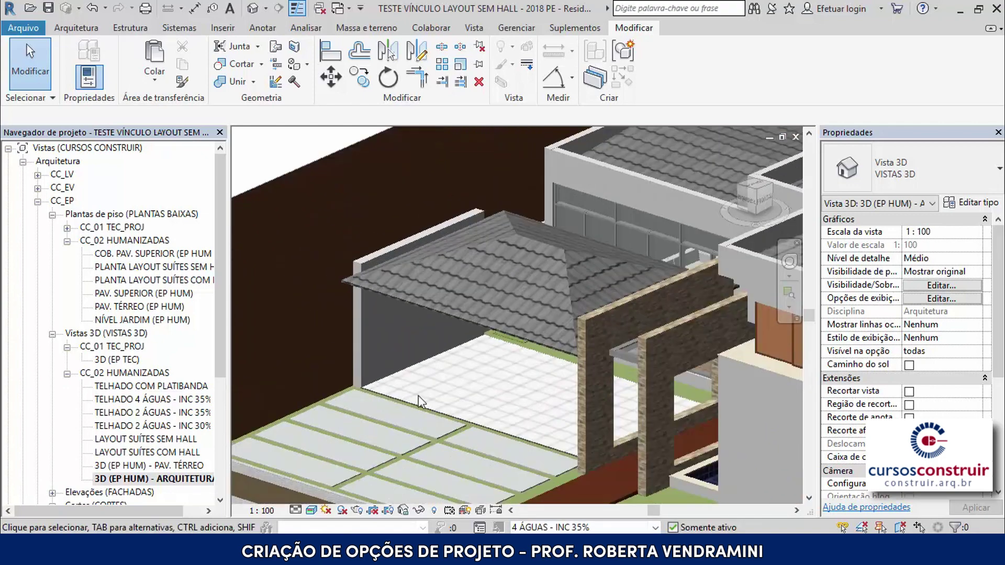
# - Preview the 2 ÁGUAS - INC 35% roof, then make SEM HALL (principal) active
pyautogui.click(651, 529)
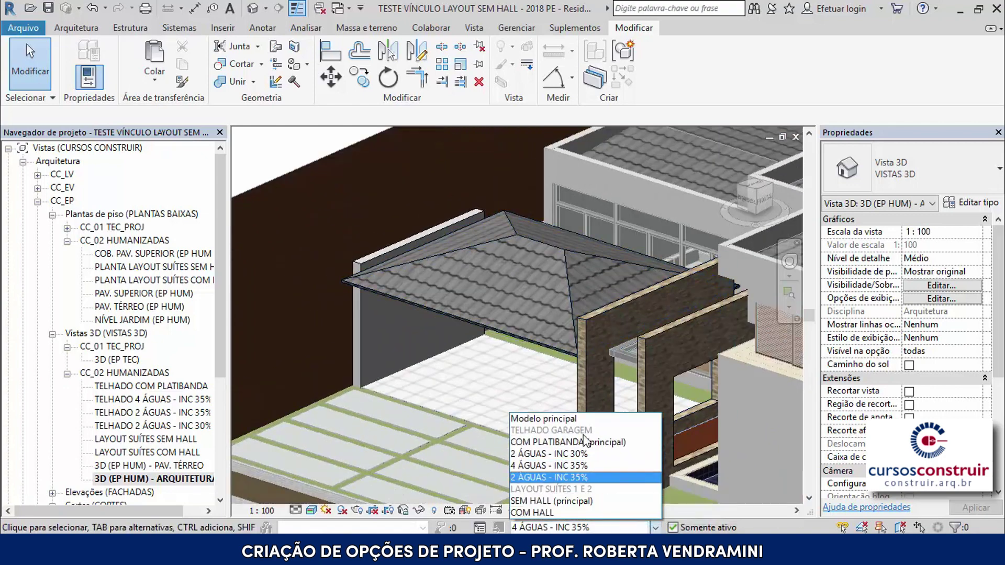
pyautogui.click(580, 478)
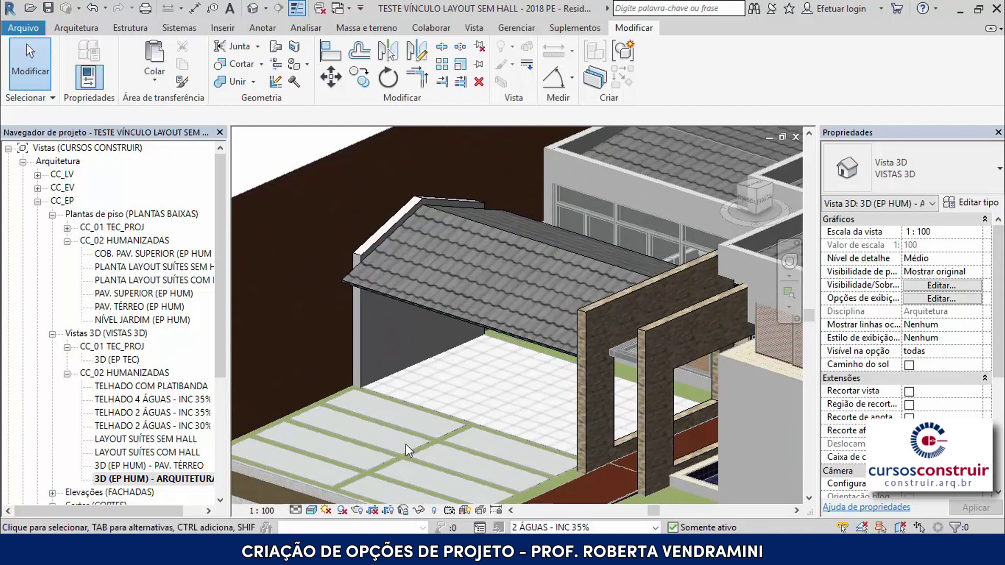
pyautogui.scroll(-2, 418, 392)
pyautogui.click(655, 529)
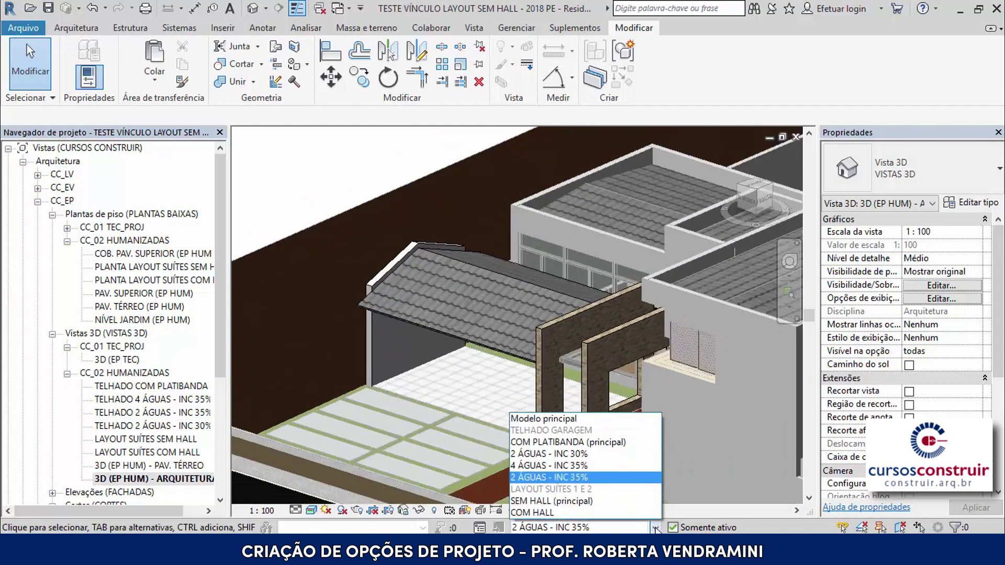
pyautogui.click(569, 502)
pyautogui.scroll(-5, 406, 318)
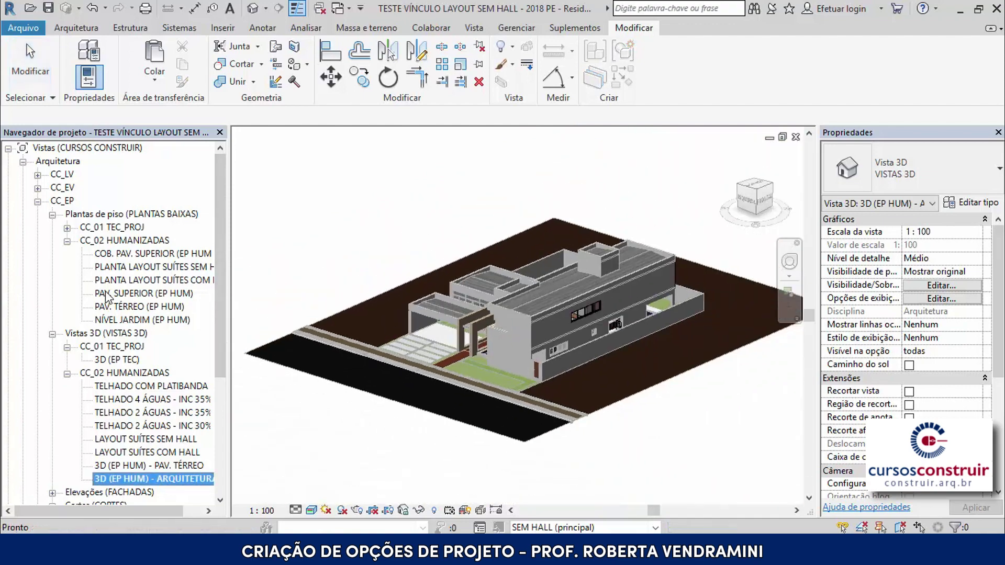
# - Open the PAV. SUPERIOR (EP HUM) floor plan
pyautogui.doubleClick(126, 294)
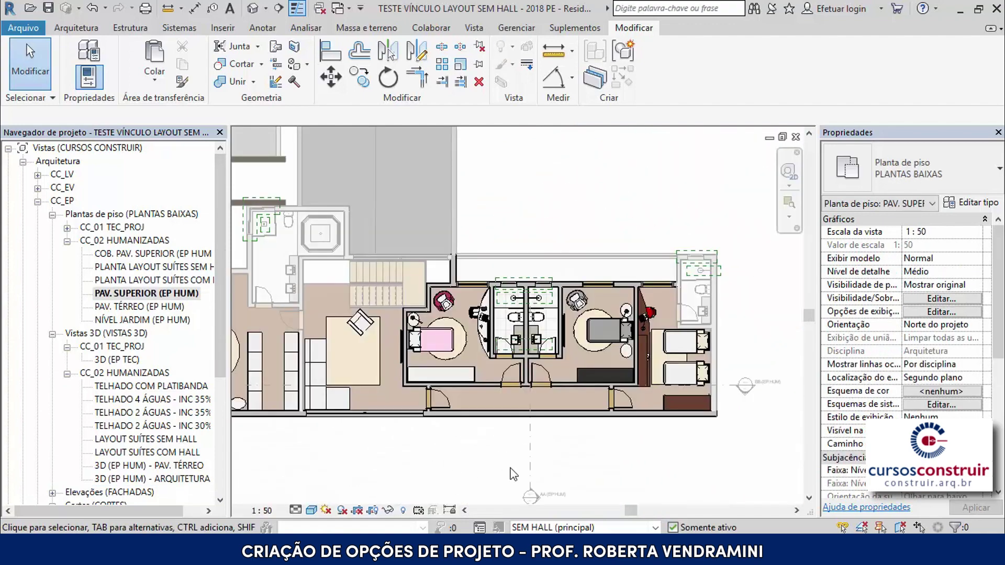
pyautogui.scroll(2, 441, 357)
pyautogui.scroll(1, 442, 357)
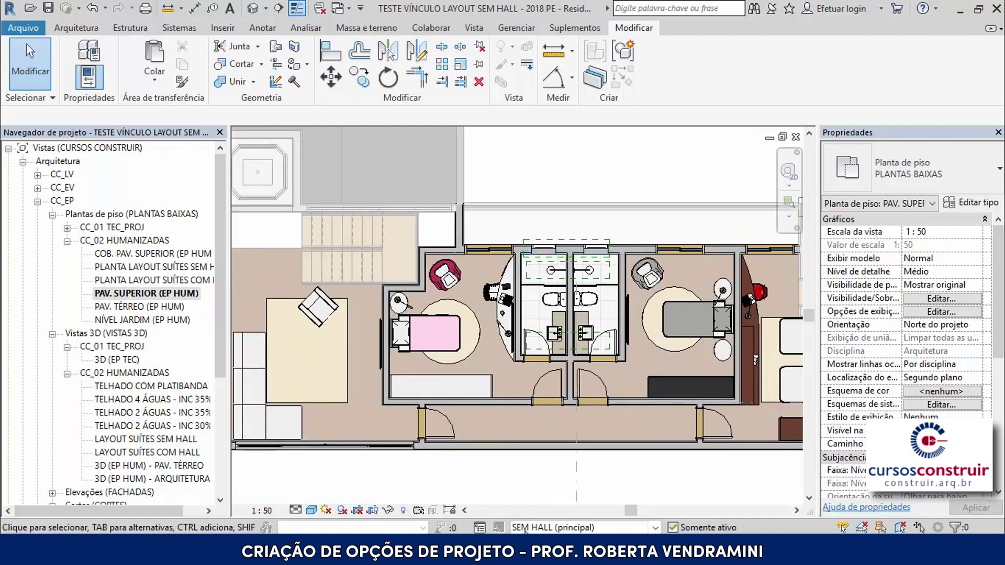
# - Show the COM HALL suite layout, then return to editing Modelo principal
pyautogui.click(607, 528)
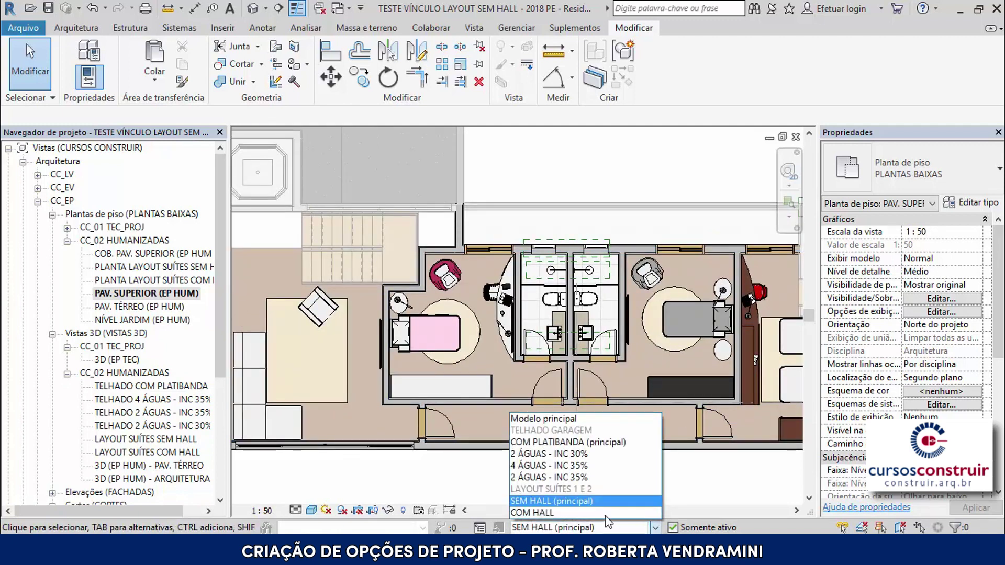
pyautogui.click(571, 513)
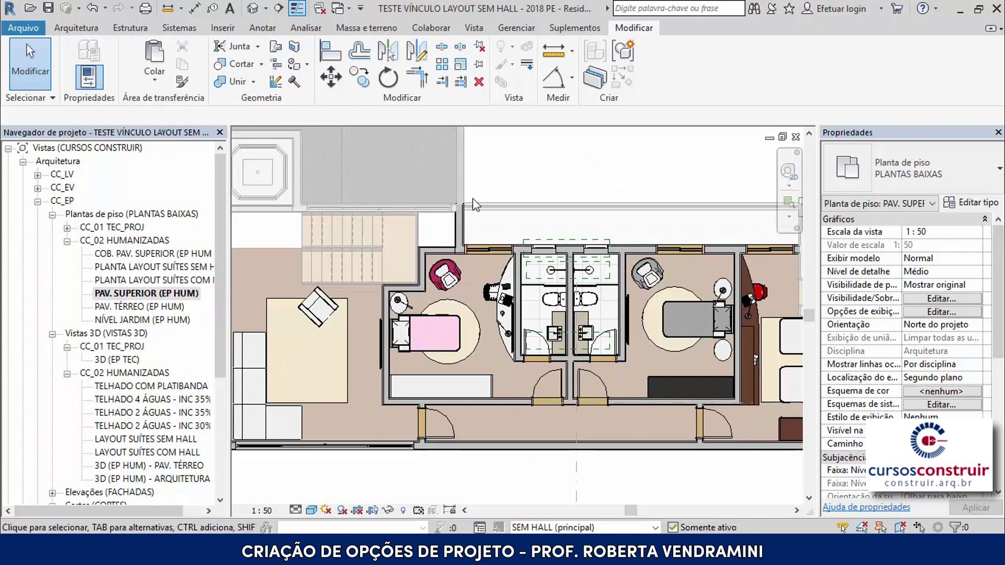
pyautogui.moveTo(221, 176); pyautogui.dragTo(217, 298)
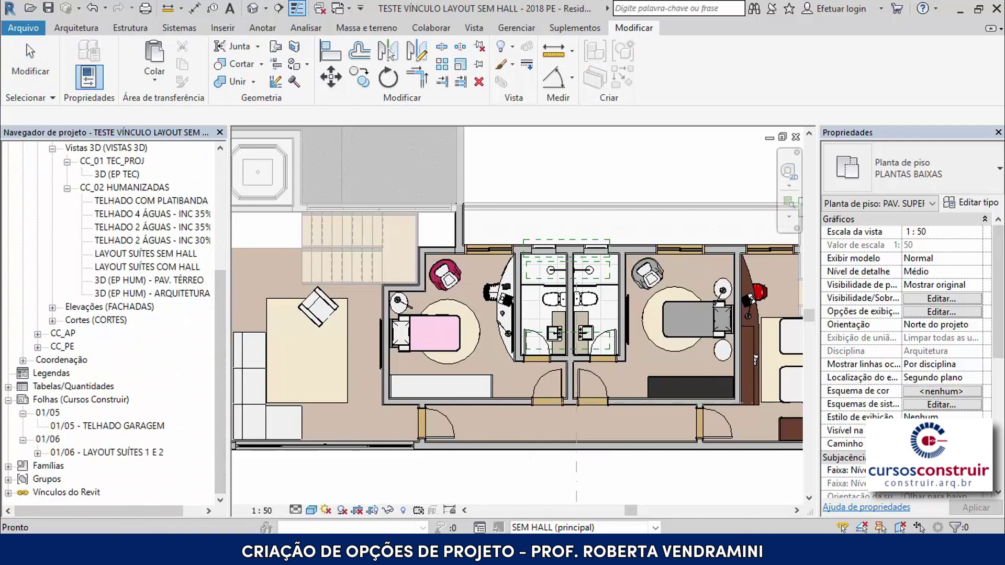
pyautogui.click(654, 528)
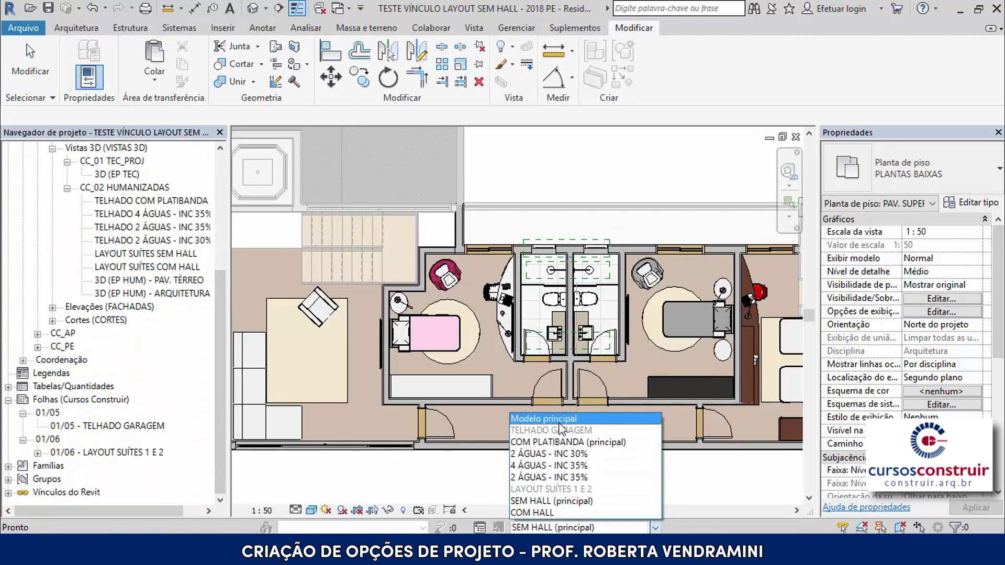
pyautogui.click(540, 417)
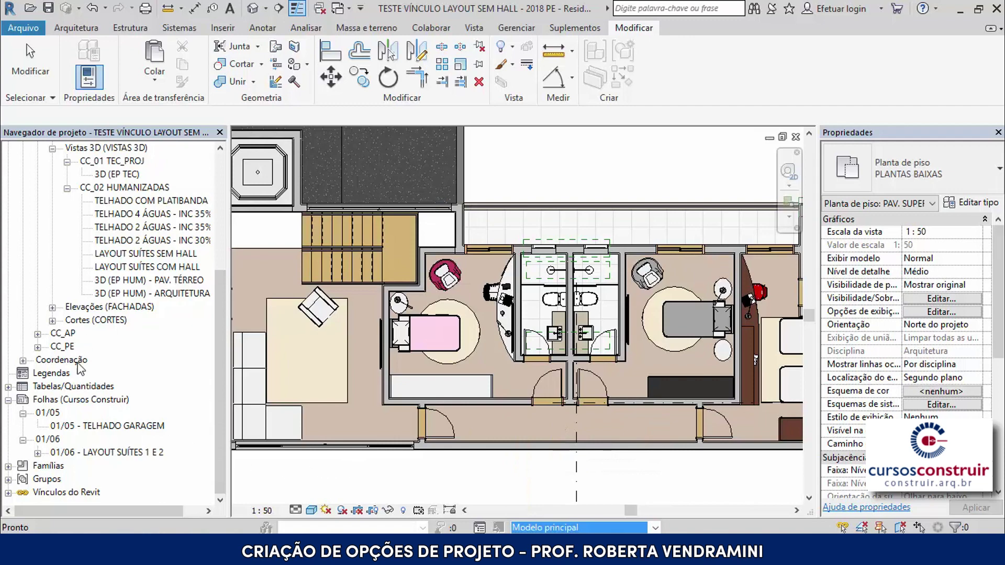
# - On sheet 01/05 - TELHADO GARAGEM, place the COM PLATIBANDA and 4 ÁGUAS - INC 35% views along the top row
pyautogui.doubleClick(102, 427)
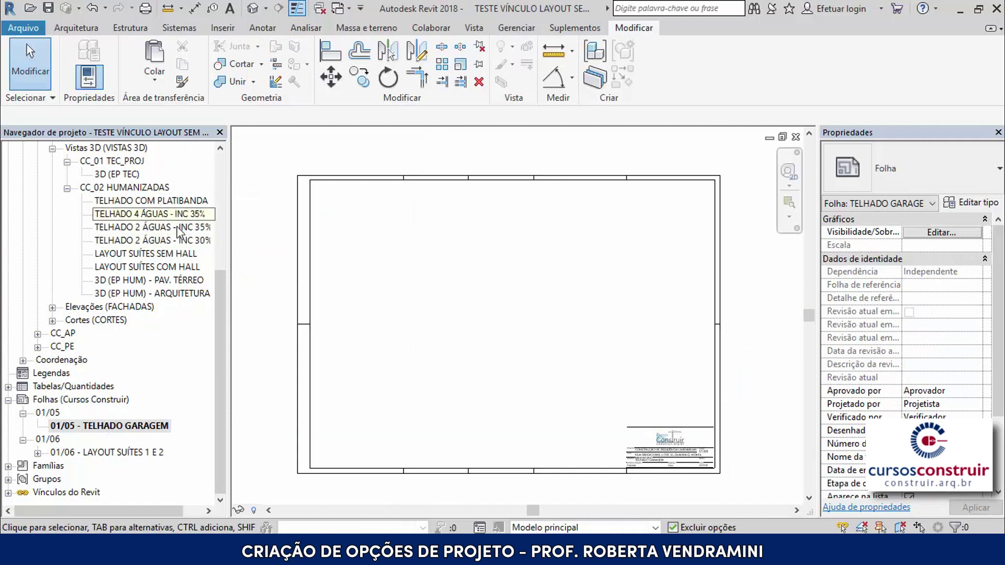
pyautogui.click(150, 202)
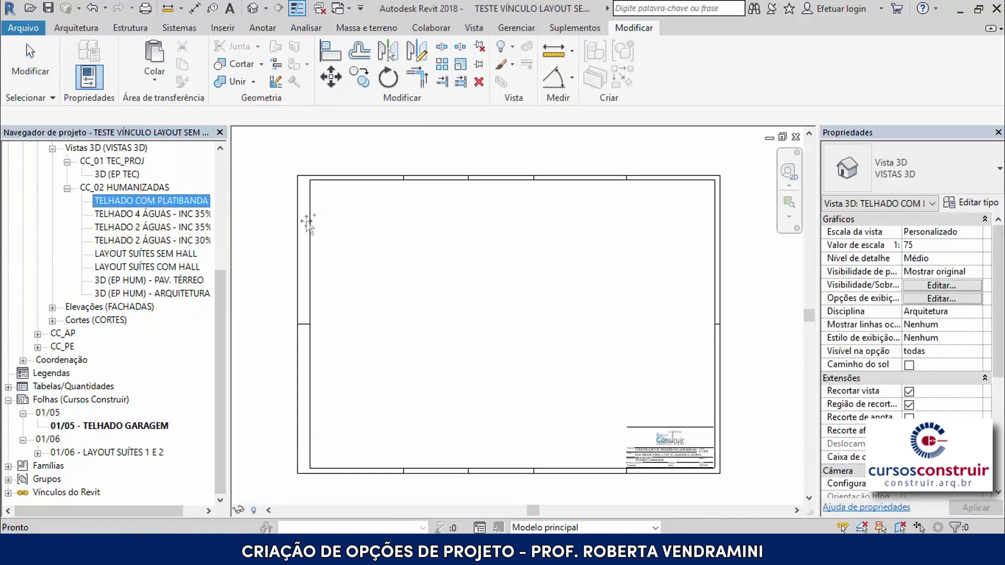
pyautogui.moveTo(308, 222); pyautogui.dragTo(418, 275)
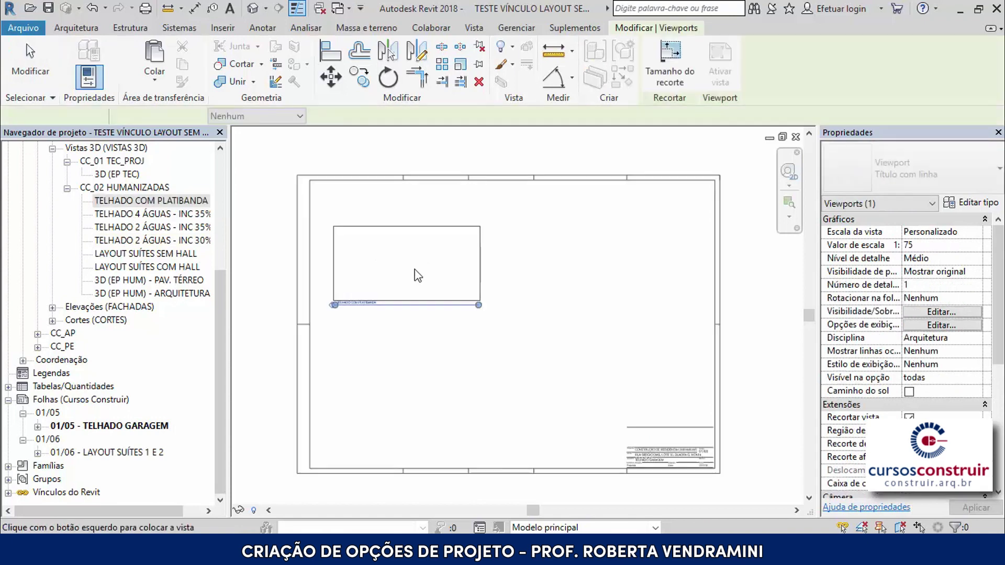
pyautogui.click(426, 260)
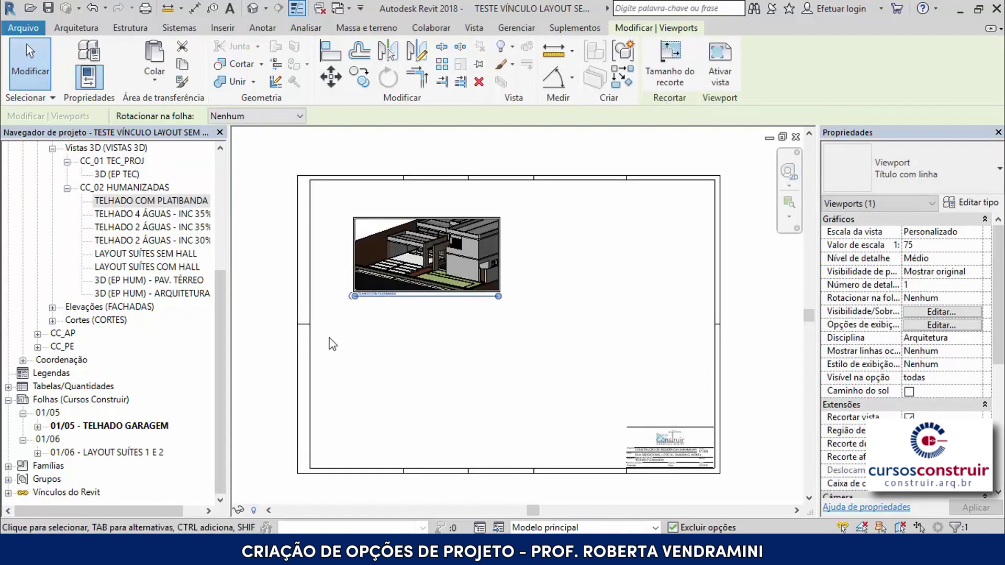
pyautogui.click(151, 213)
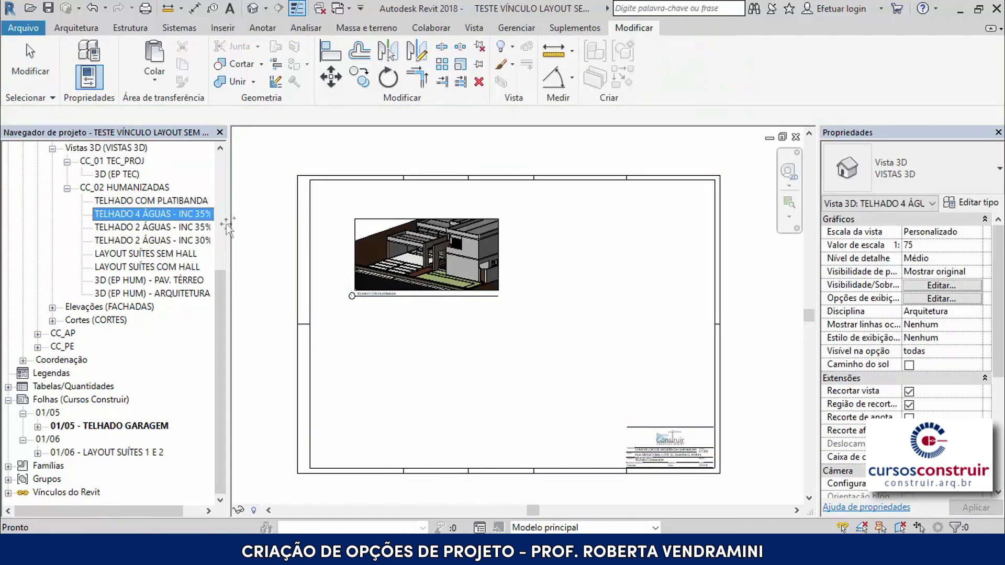
pyautogui.moveTo(227, 226); pyautogui.dragTo(544, 267)
pyautogui.moveTo(543, 267); pyautogui.dragTo(595, 261)
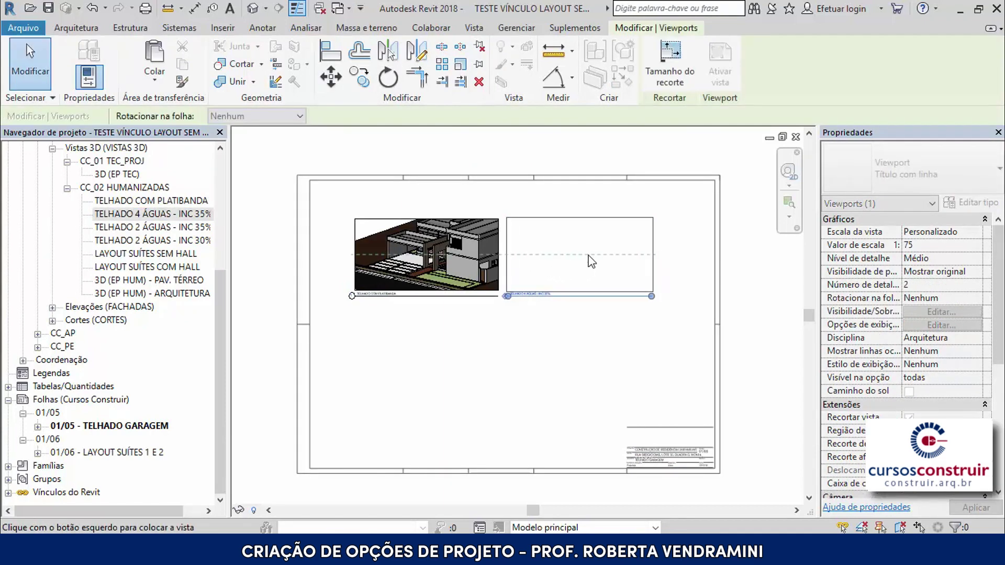
pyautogui.click(597, 261)
# - Place the 2 ÁGUAS - INC 35% and INC 30% views along the bottom row
pyautogui.click(465, 362)
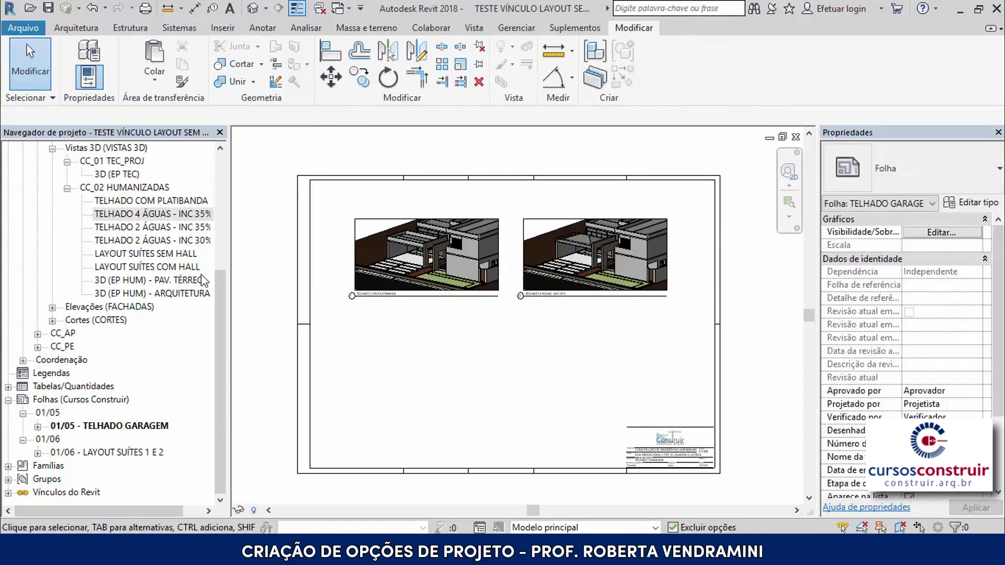
pyautogui.moveTo(159, 228); pyautogui.dragTo(416, 353)
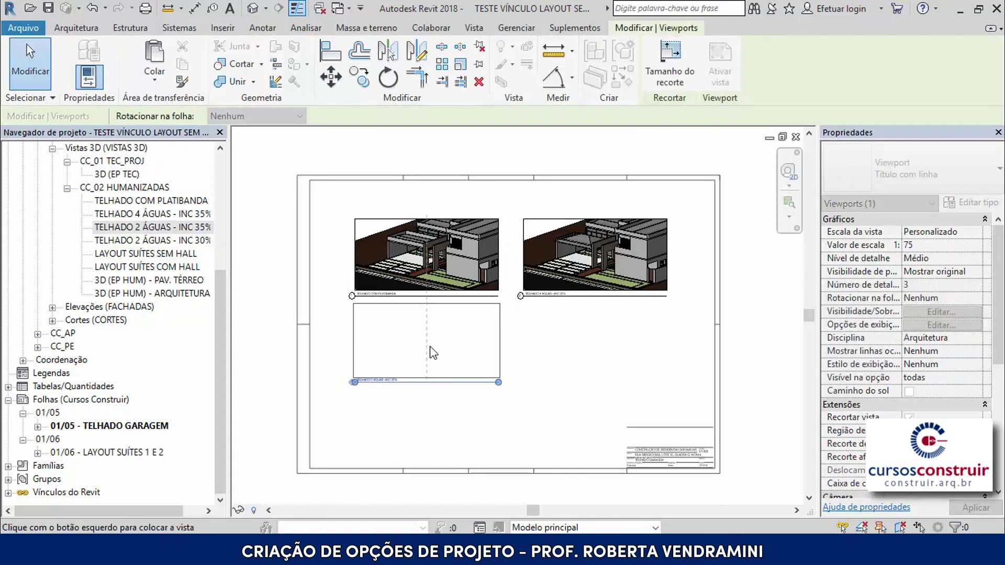
pyautogui.click(430, 348)
pyautogui.click(176, 240)
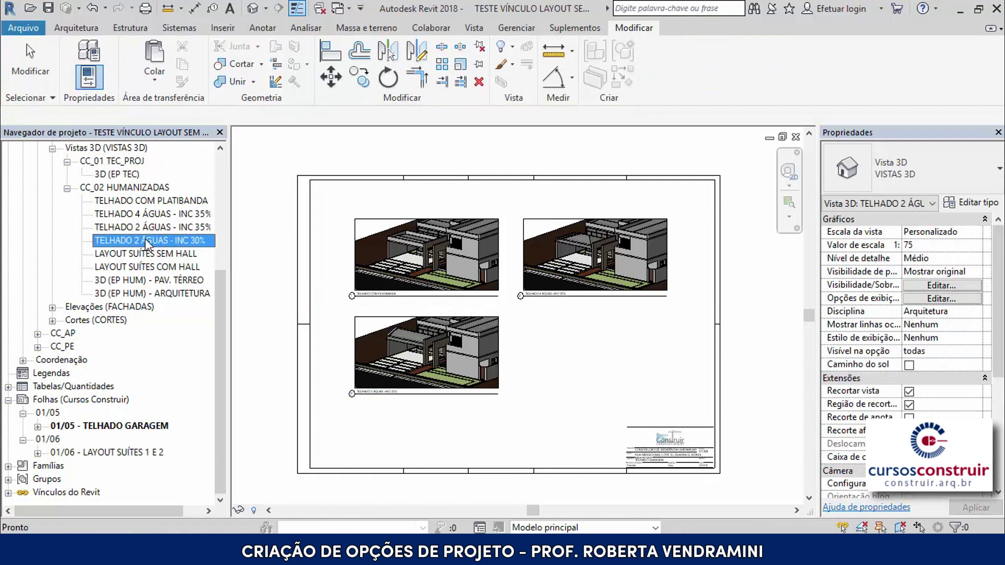
pyautogui.moveTo(149, 243)
pyautogui.mouseDown()
pyautogui.moveTo(607, 363)
pyautogui.moveTo(505, 357)
pyautogui.mouseUp()
pyautogui.moveTo(501, 354); pyautogui.dragTo(596, 358)
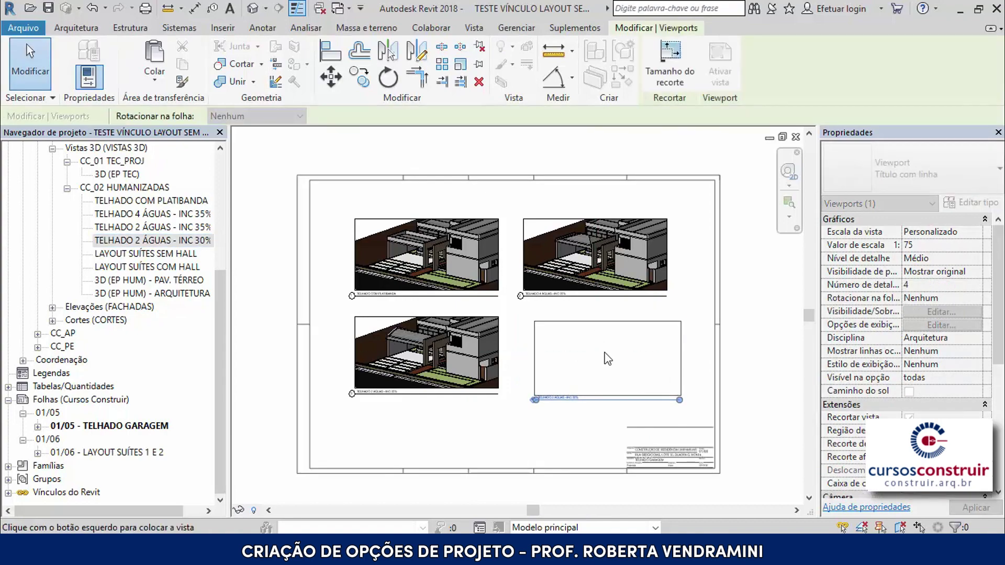
pyautogui.click(595, 354)
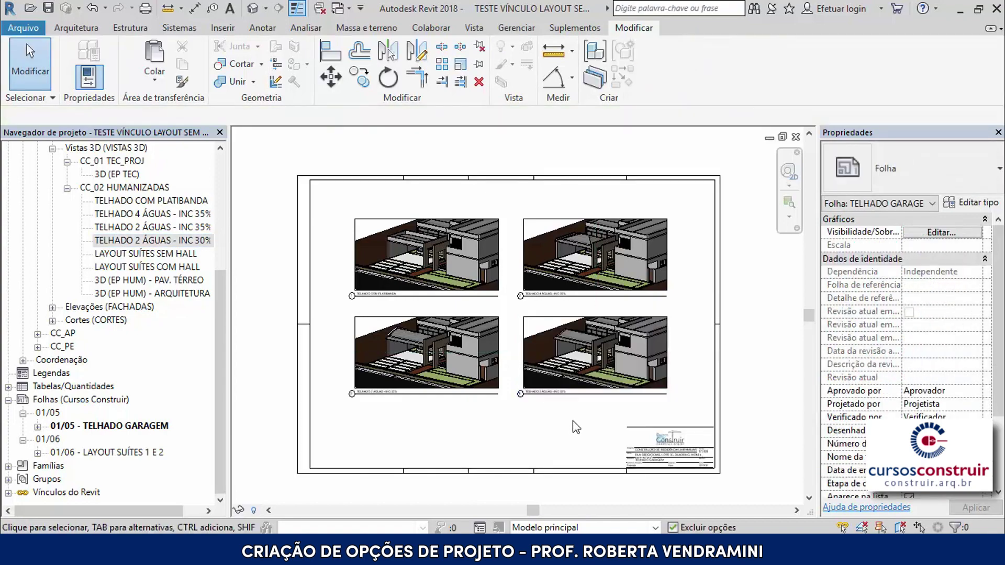
pyautogui.scroll(3, 433, 271)
pyautogui.scroll(2, 433, 271)
pyautogui.scroll(2, 274, 260)
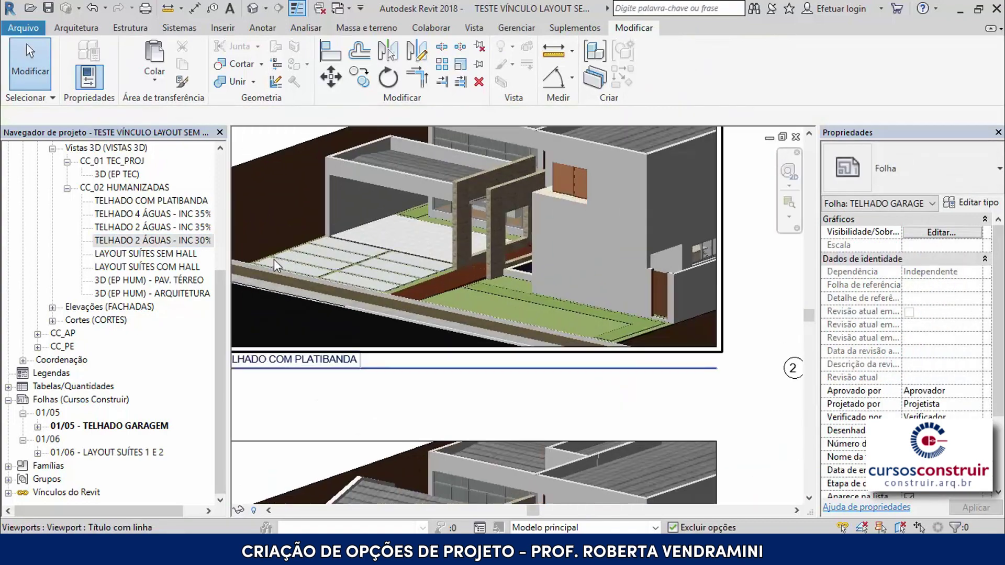
pyautogui.scroll(-2, 449, 374)
pyautogui.scroll(2, 500, 230)
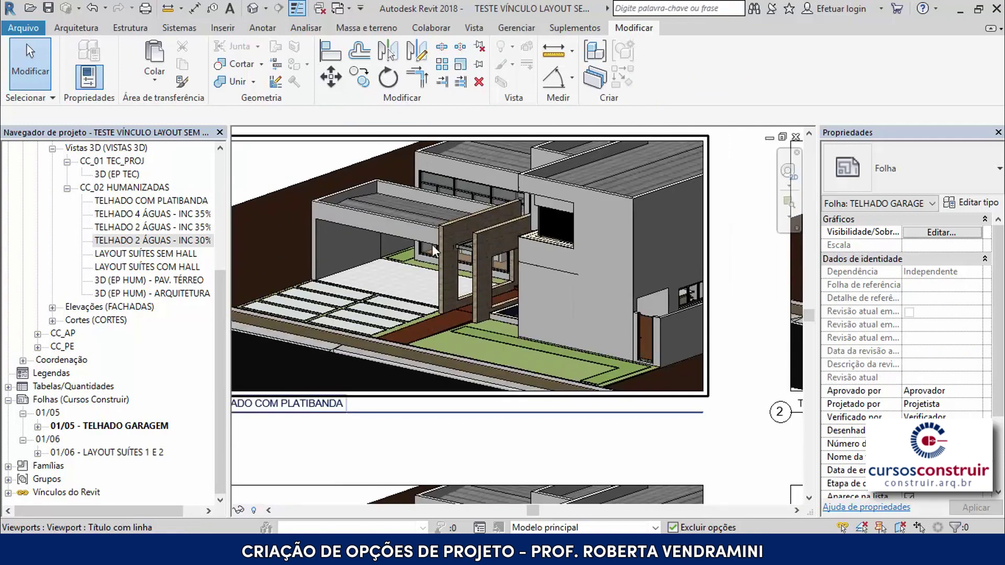
pyautogui.scroll(-3, 431, 243)
pyautogui.scroll(-1, 431, 244)
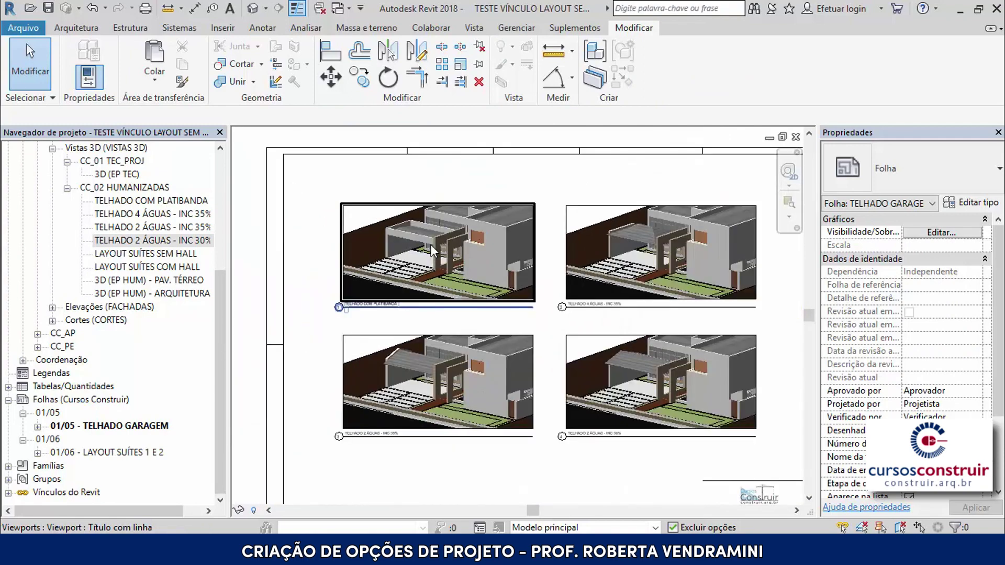
pyautogui.scroll(1, 621, 288)
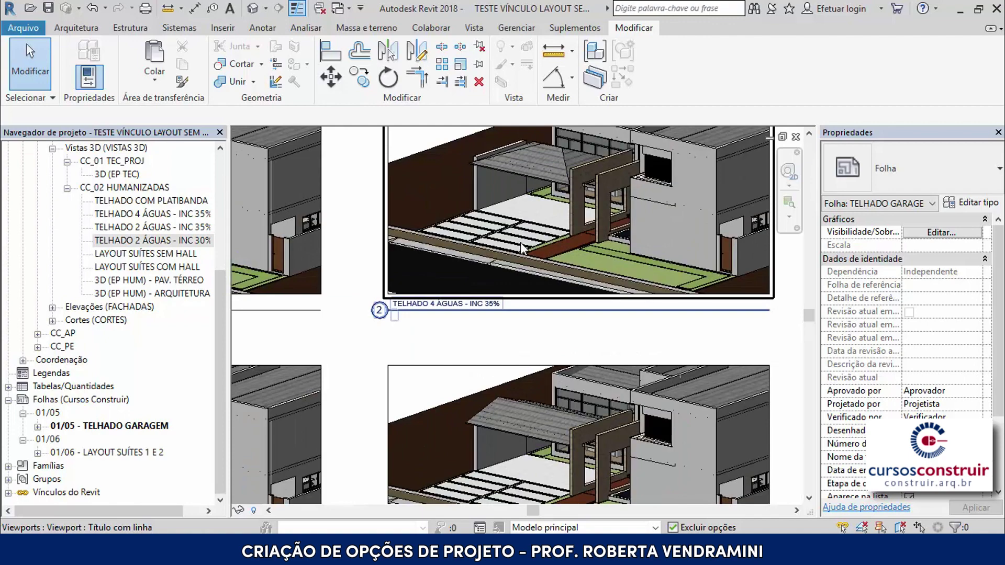
pyautogui.press('z')
pyautogui.press('f')
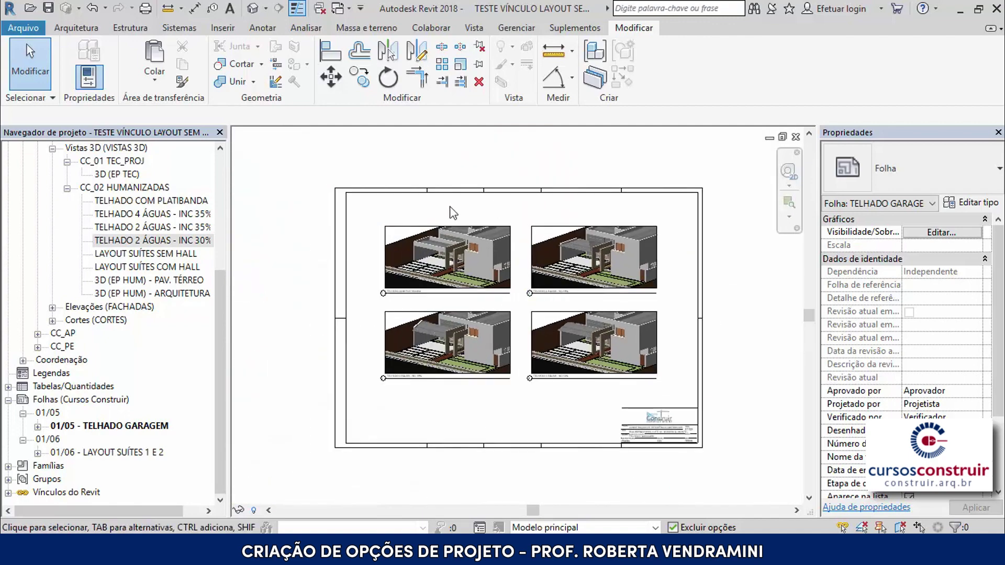
pyautogui.scroll(2, 497, 334)
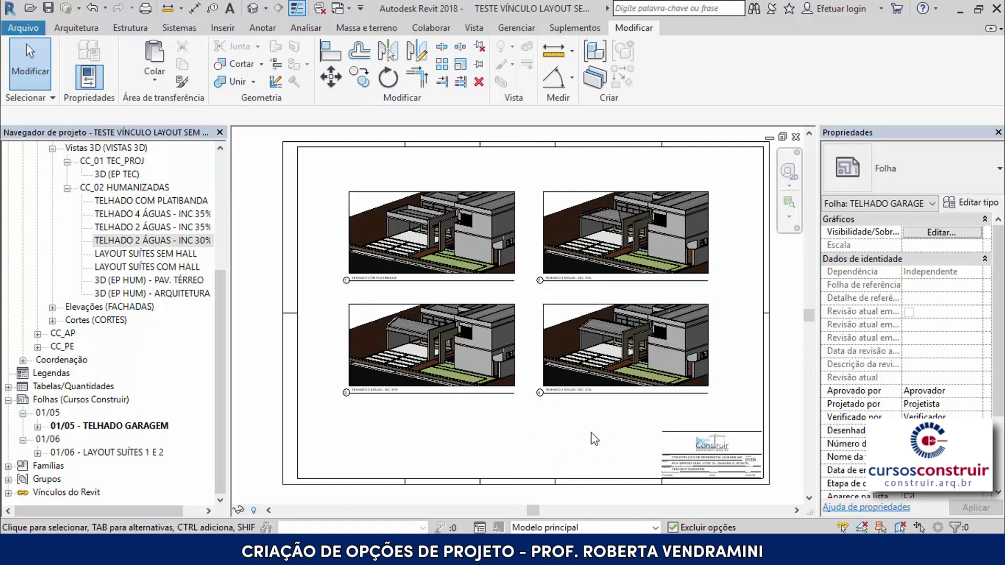
# - Open sheet 01/06 - LAYOUT SUÍTES 1 E 2 and zoom out until all four viewports show
pyautogui.doubleClick(121, 453)
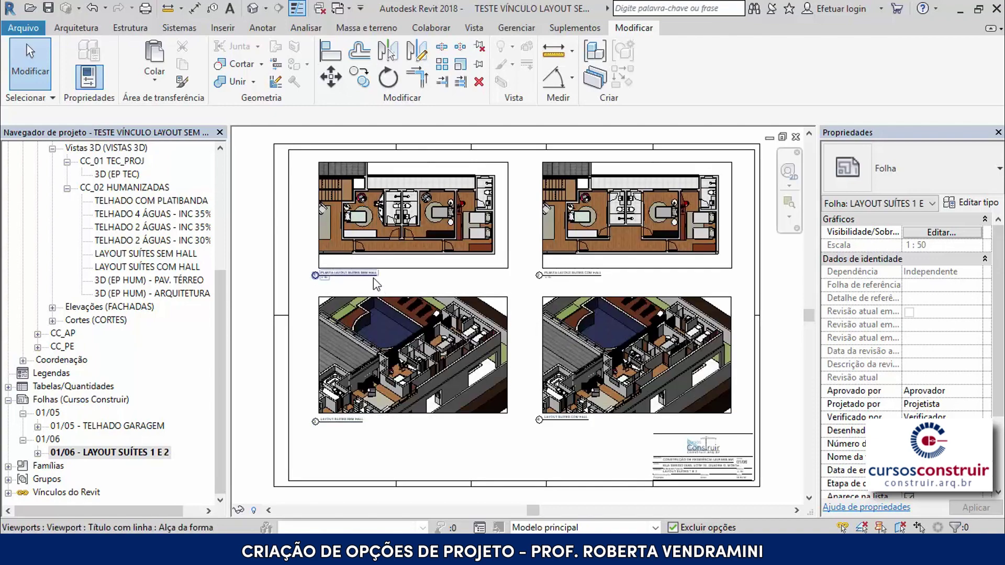
pyautogui.scroll(2, 373, 267)
pyautogui.scroll(3, 366, 175)
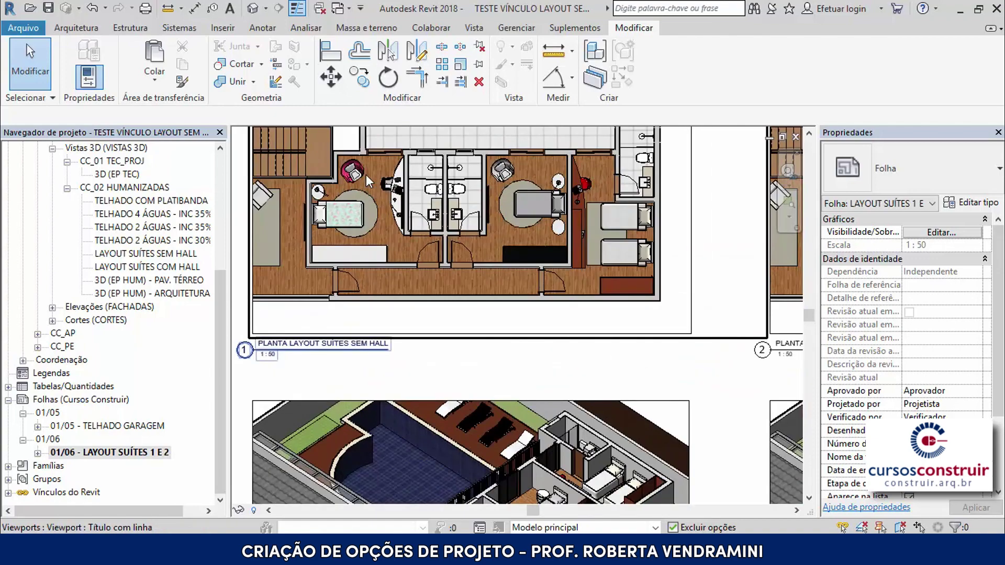
pyautogui.scroll(1, 366, 175)
pyautogui.scroll(1, 365, 175)
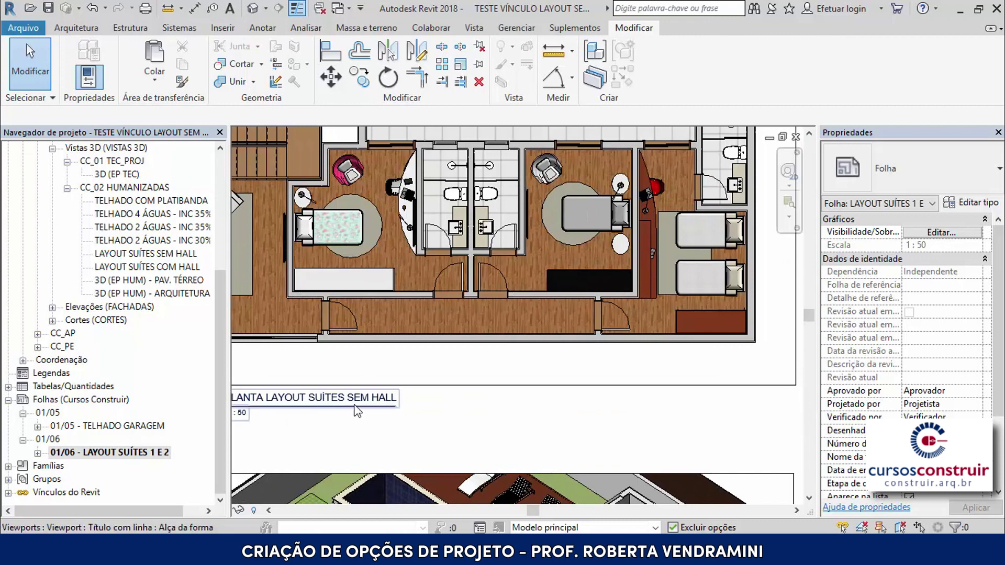
pyautogui.scroll(1, 413, 144)
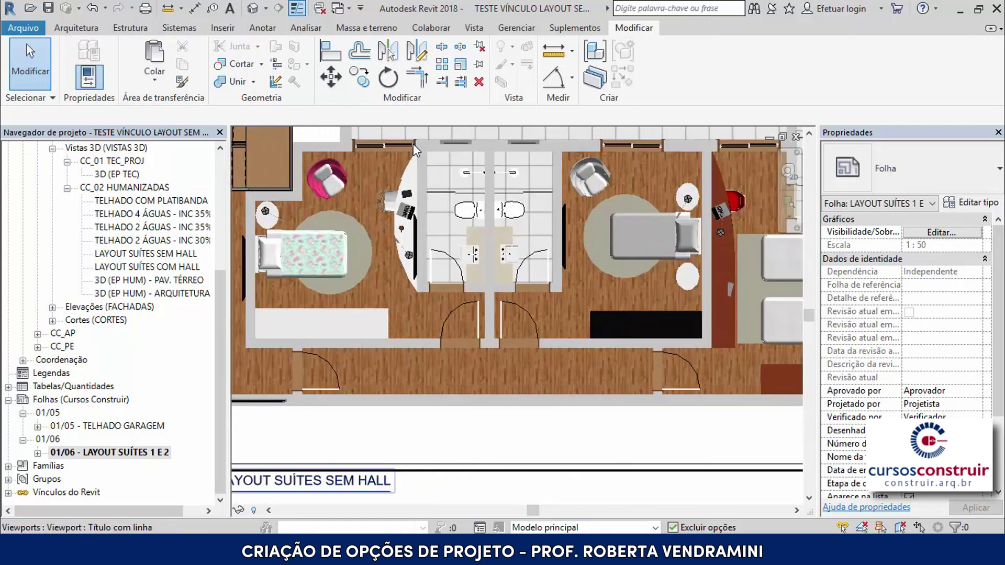
pyautogui.scroll(1, 413, 144)
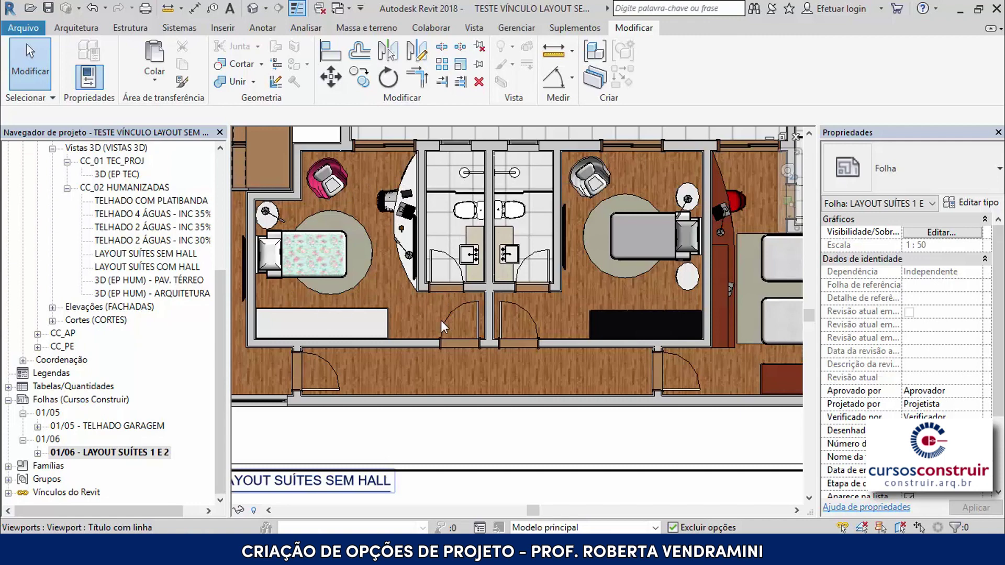
pyautogui.scroll(-2, 460, 218)
pyautogui.scroll(-1, 461, 217)
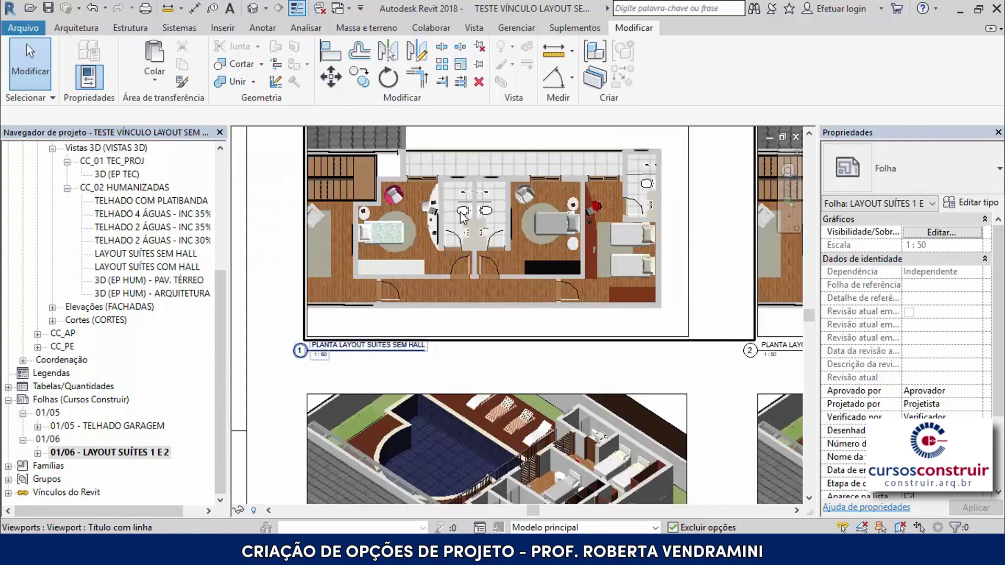
pyautogui.scroll(-1, 460, 218)
pyautogui.scroll(-1, 461, 218)
pyautogui.scroll(1, 502, 360)
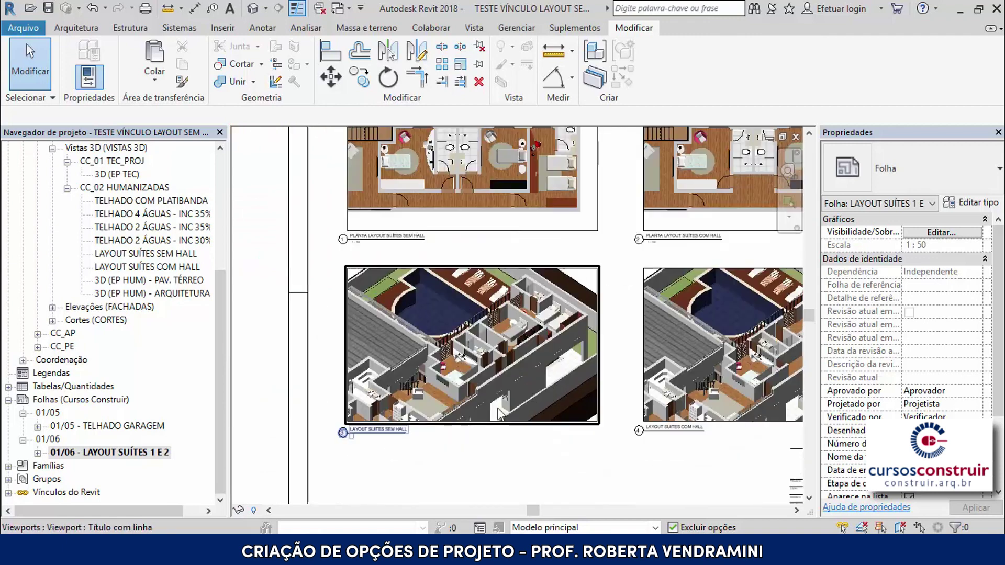
pyautogui.scroll(2, 502, 361)
pyautogui.scroll(3, 502, 360)
pyautogui.scroll(2, 503, 361)
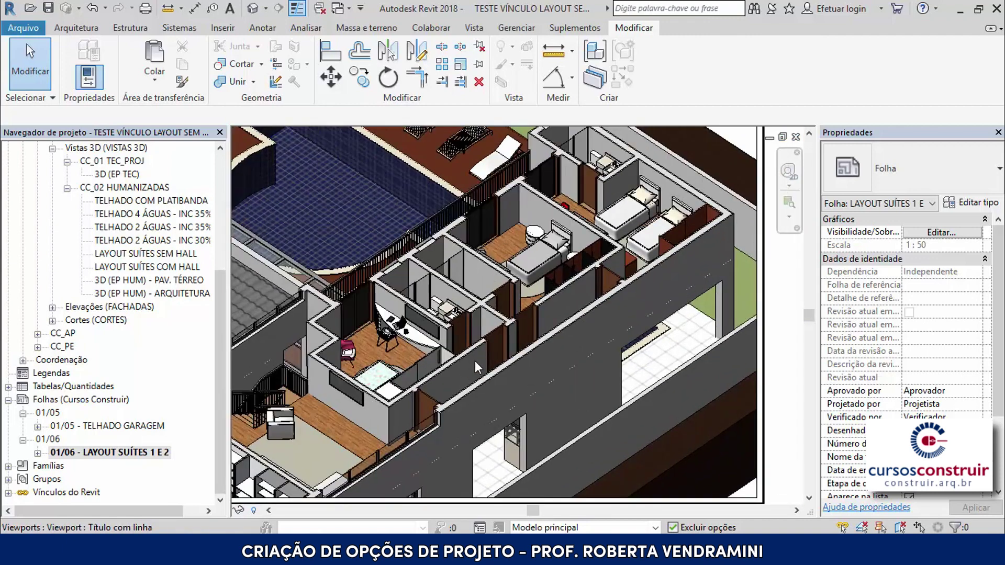
pyautogui.scroll(-1, 443, 314)
pyautogui.scroll(-1, 443, 314)
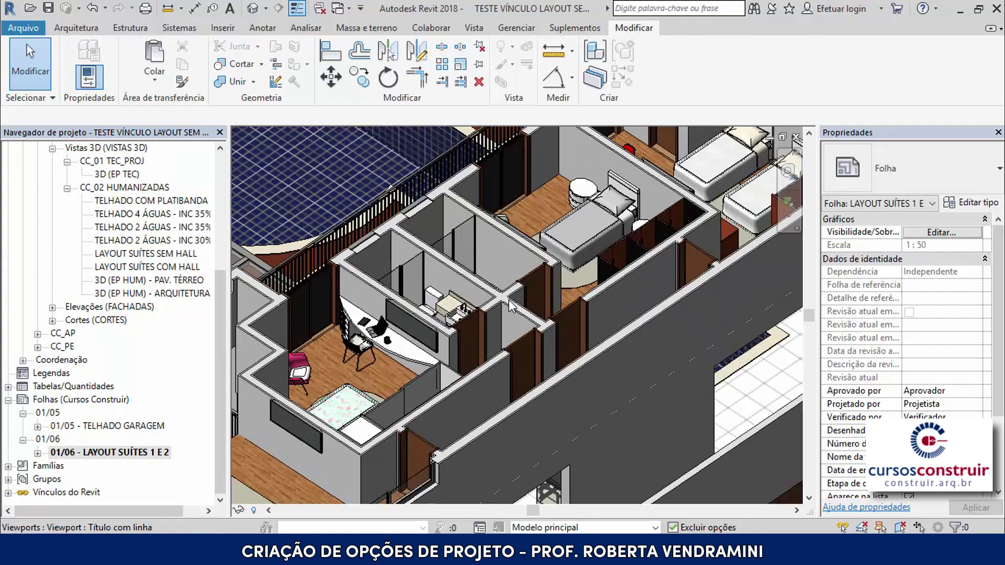
pyautogui.scroll(-1, 443, 313)
pyautogui.scroll(-2, 445, 355)
pyautogui.scroll(-2, 450, 388)
pyautogui.scroll(-2, 463, 380)
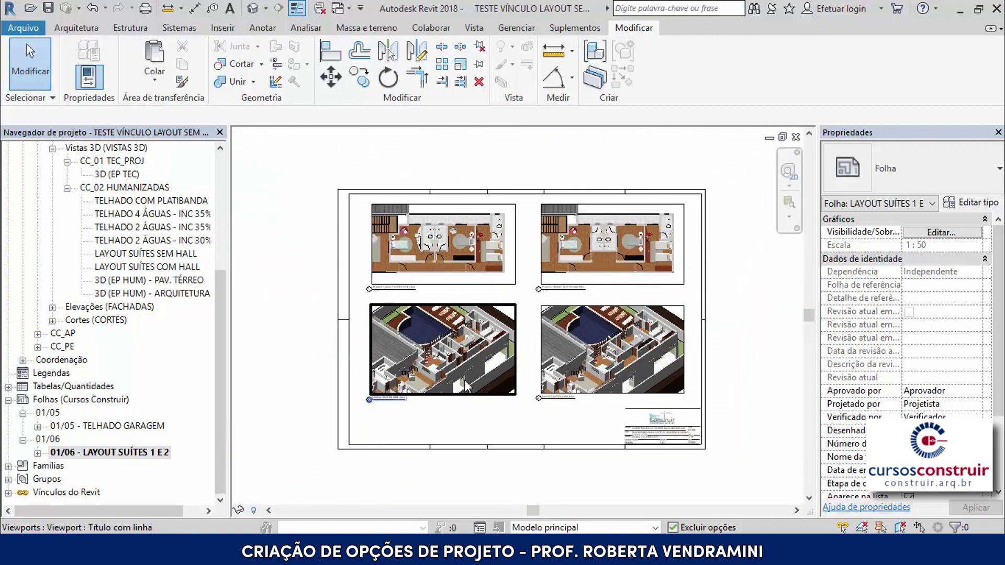
pyautogui.scroll(2, 659, 241)
pyautogui.scroll(2, 597, 249)
pyautogui.scroll(2, 582, 253)
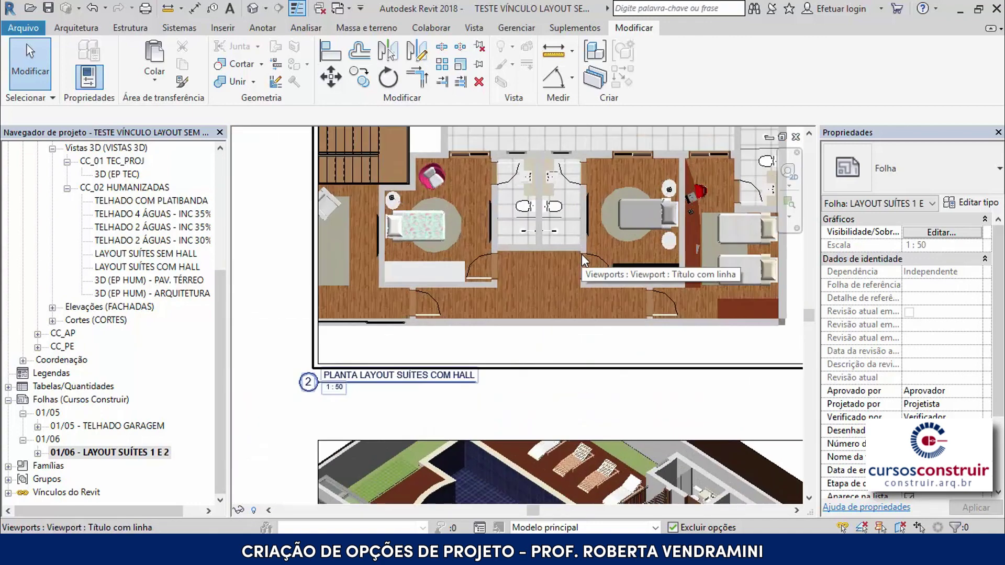
pyautogui.scroll(2, 523, 277)
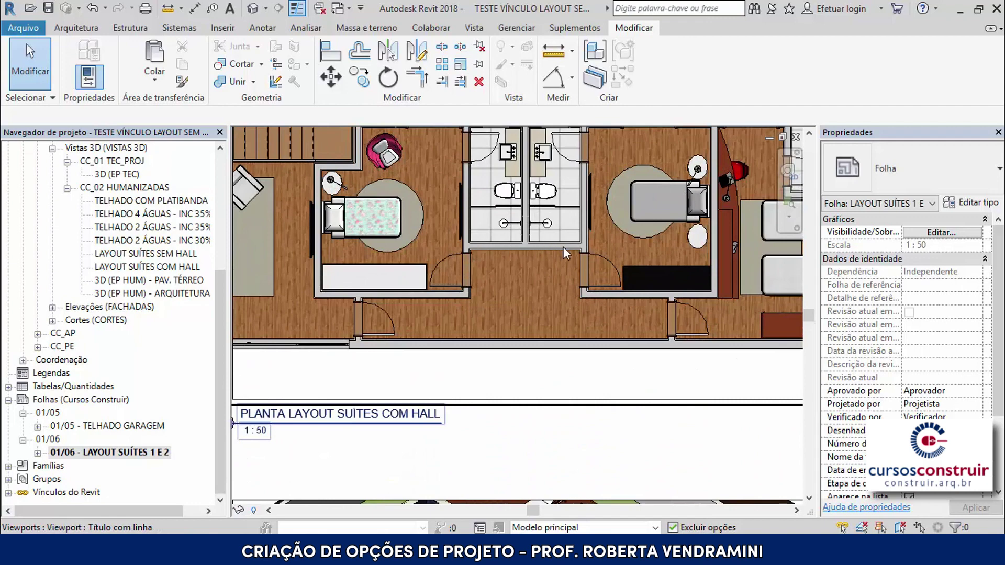
pyautogui.scroll(-2, 563, 247)
pyautogui.scroll(-1, 523, 244)
pyautogui.scroll(3, 595, 220)
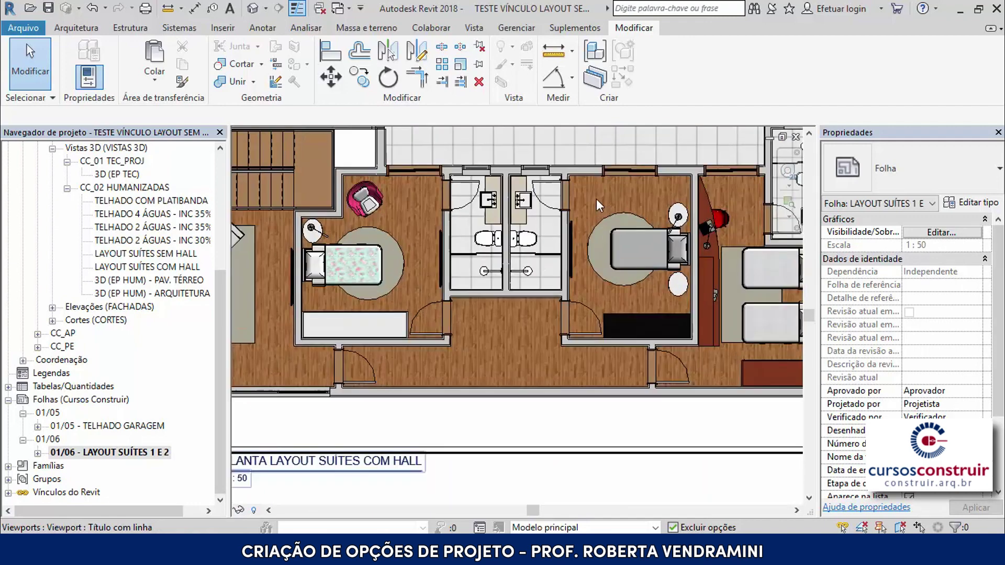
pyautogui.scroll(1, 597, 198)
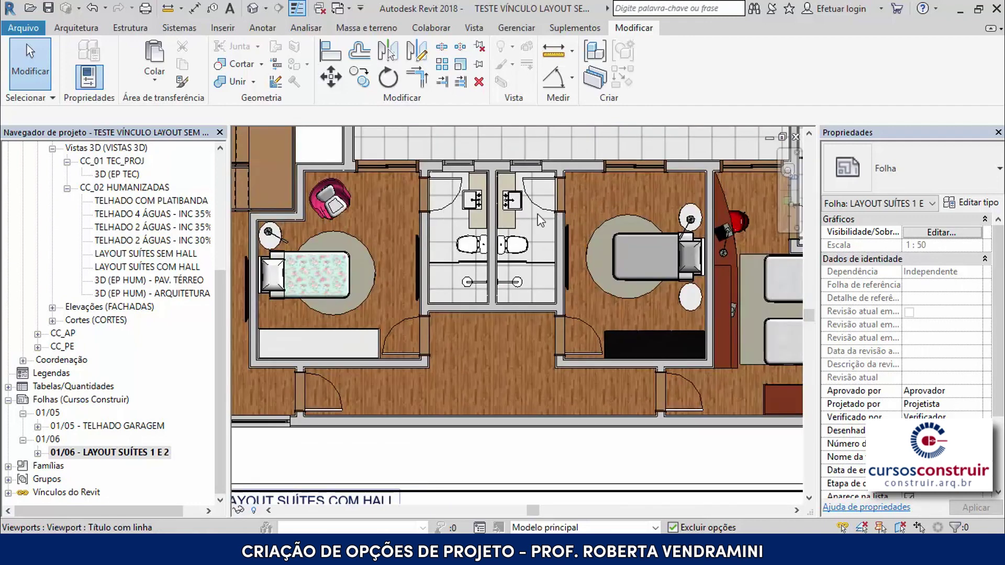
pyautogui.scroll(-1, 642, 210)
pyautogui.scroll(-1, 653, 231)
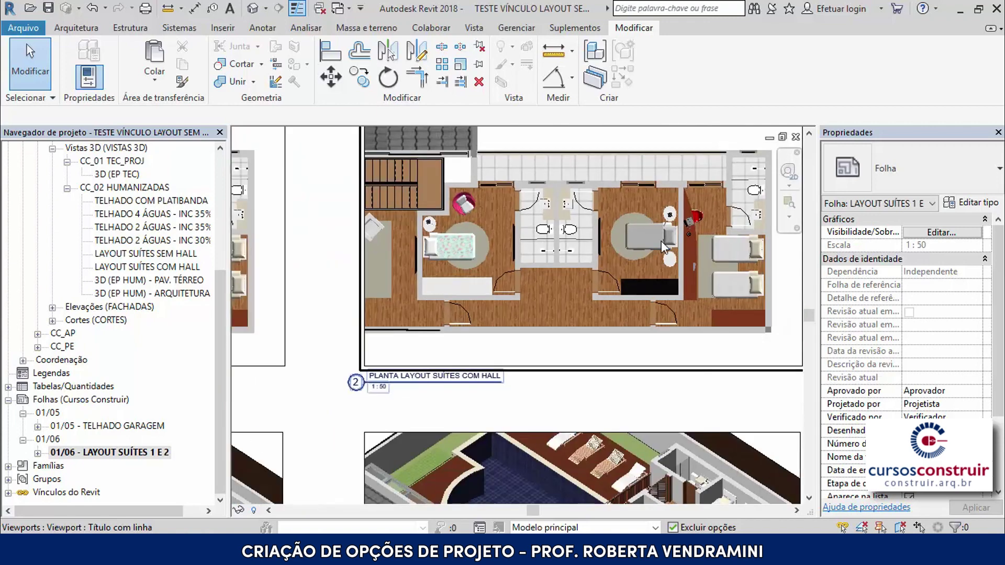
pyautogui.scroll(-1, 660, 242)
pyautogui.scroll(-1, 662, 241)
pyautogui.scroll(-1, 593, 245)
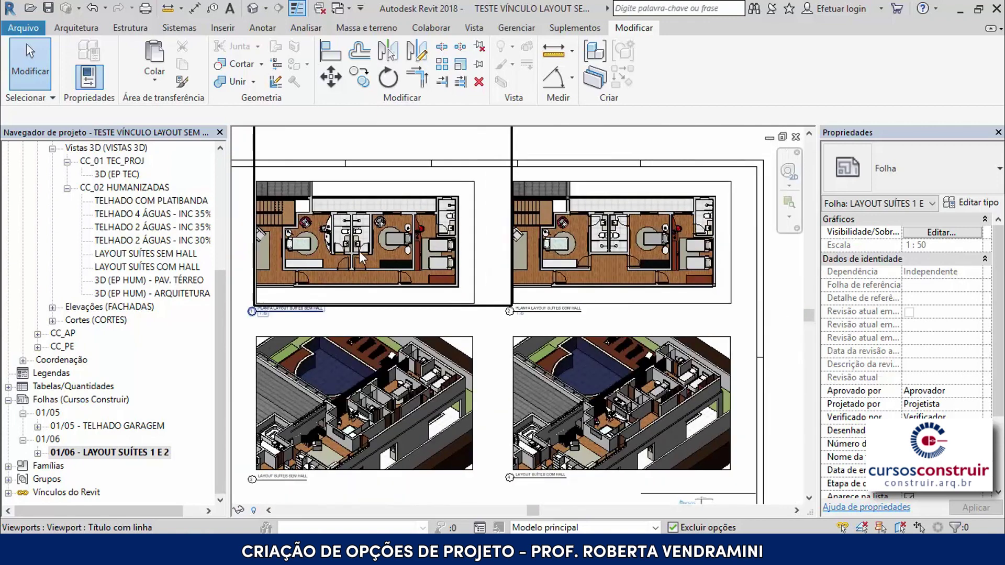
pyautogui.scroll(1, 361, 257)
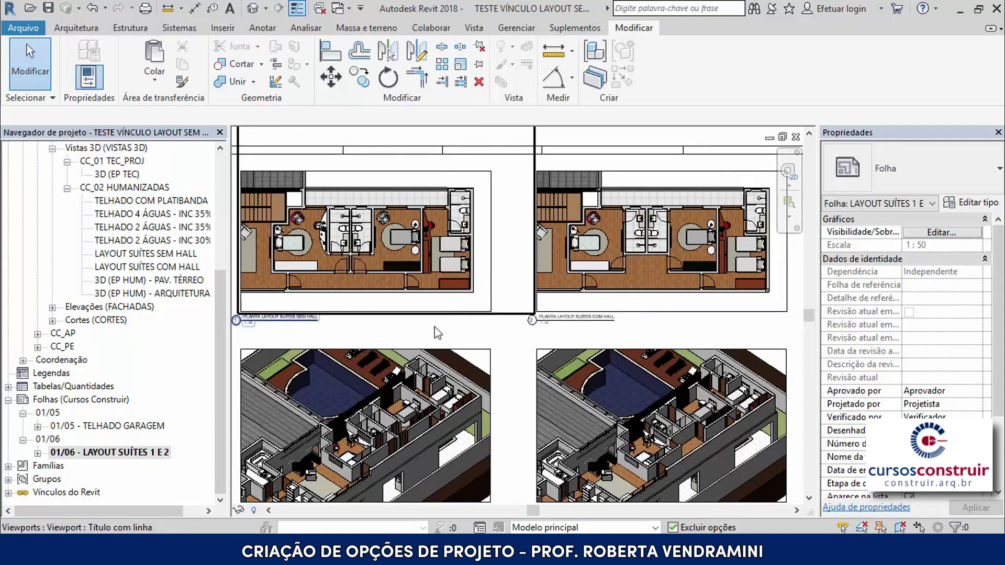
pyautogui.scroll(-3, 542, 269)
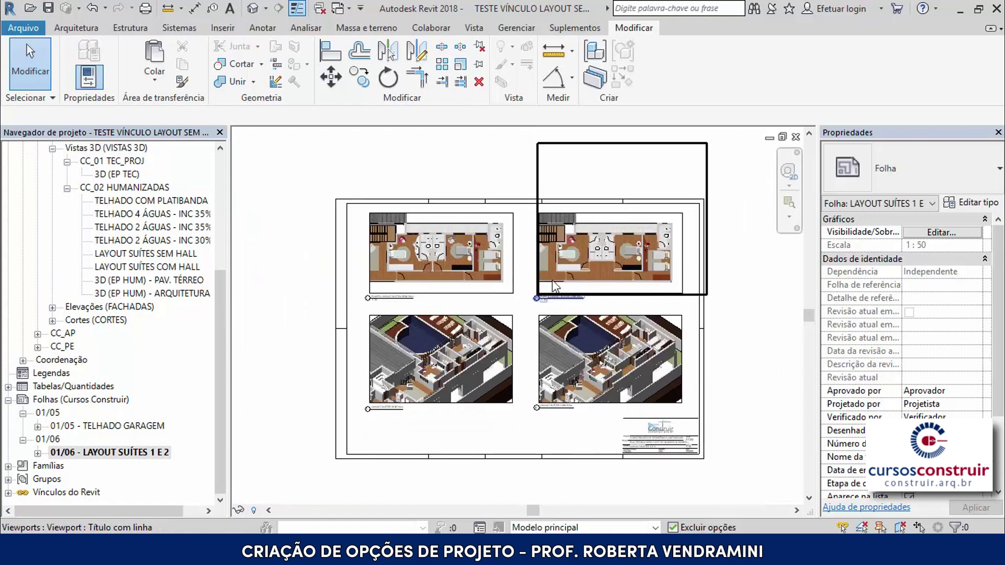
pyautogui.scroll(2, 601, 392)
pyautogui.scroll(2, 646, 414)
pyautogui.scroll(2, 601, 426)
pyautogui.scroll(2, 600, 412)
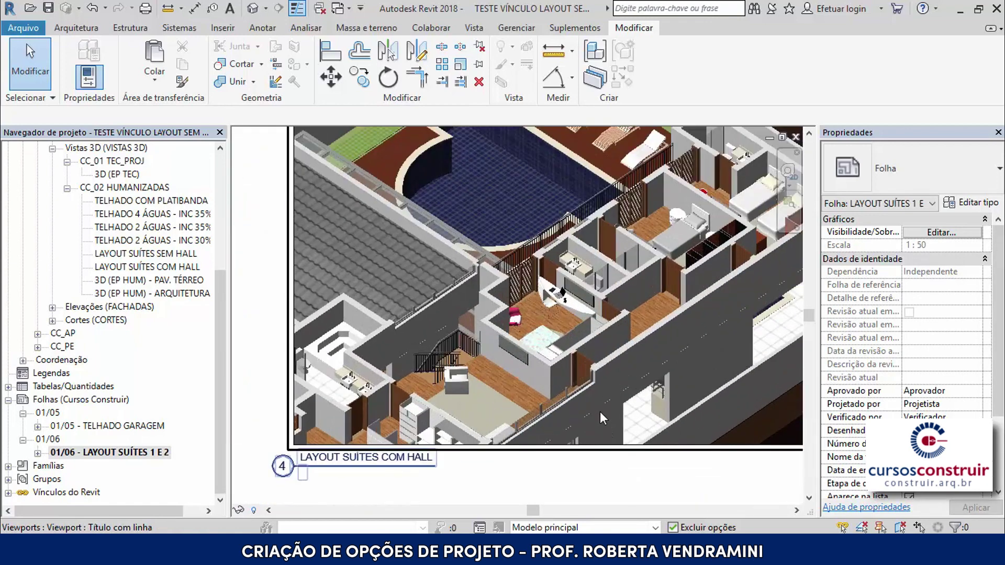
pyautogui.keyDown('shift'); pyautogui.moveTo(600, 411); pyautogui.dragTo(620, 326, button='middle'); pyautogui.keyUp('shift')
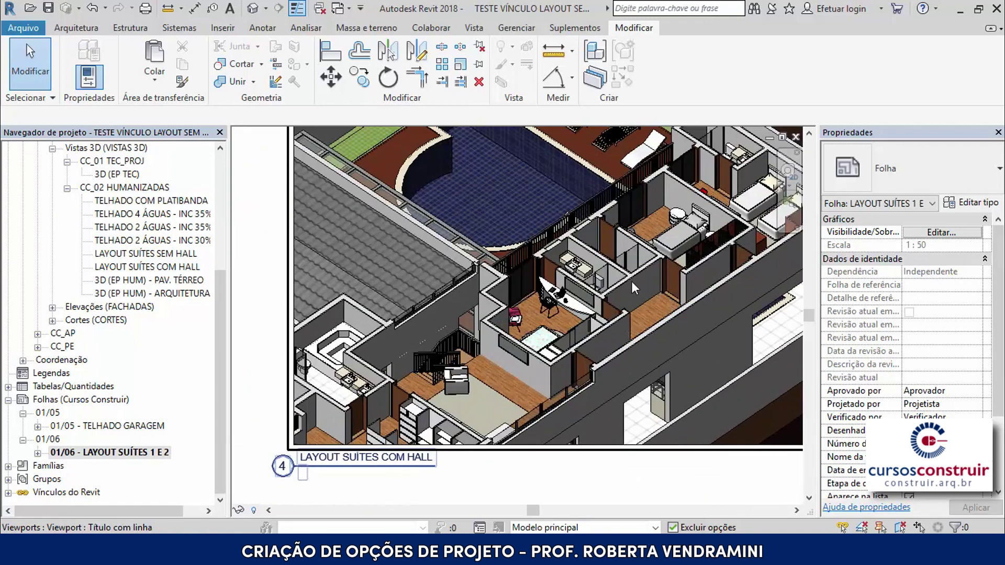
pyautogui.scroll(-1, 635, 311)
pyautogui.scroll(-1, 622, 341)
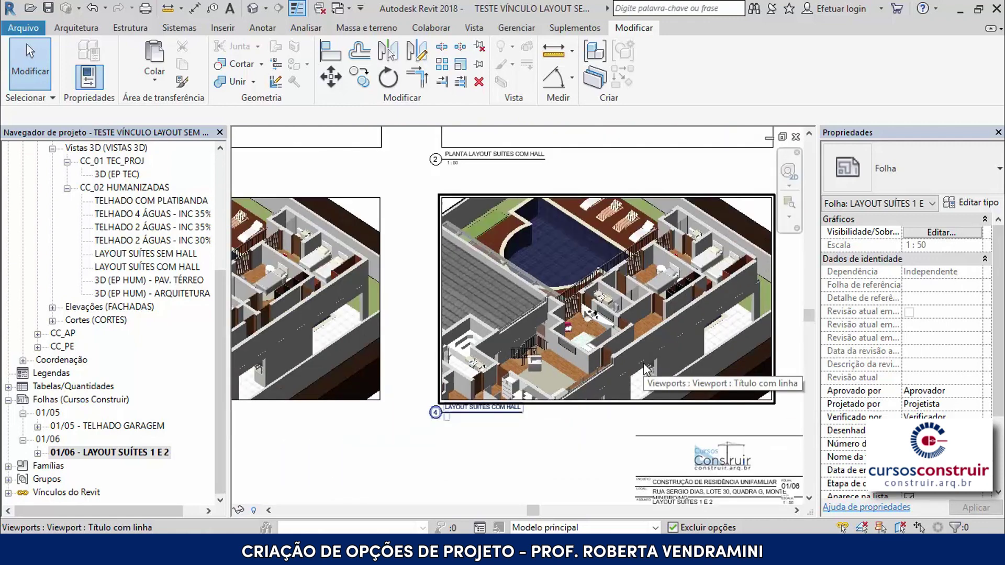
pyautogui.scroll(-1, 600, 381)
pyautogui.scroll(-2, 576, 393)
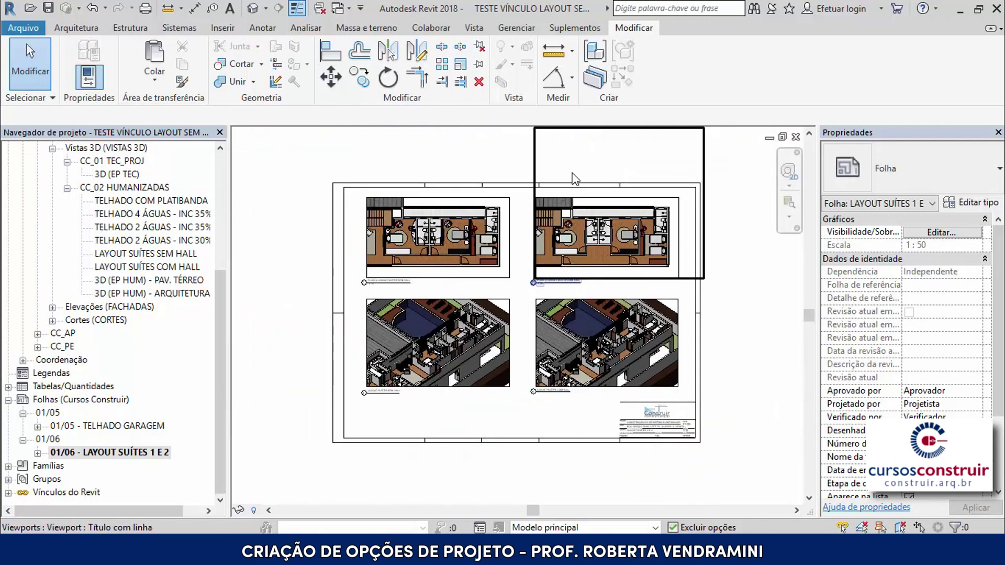
# - Delete the lower and right reference raster images from PAV. TÉRREO and zoom to fit
pyautogui.click(408, 153)
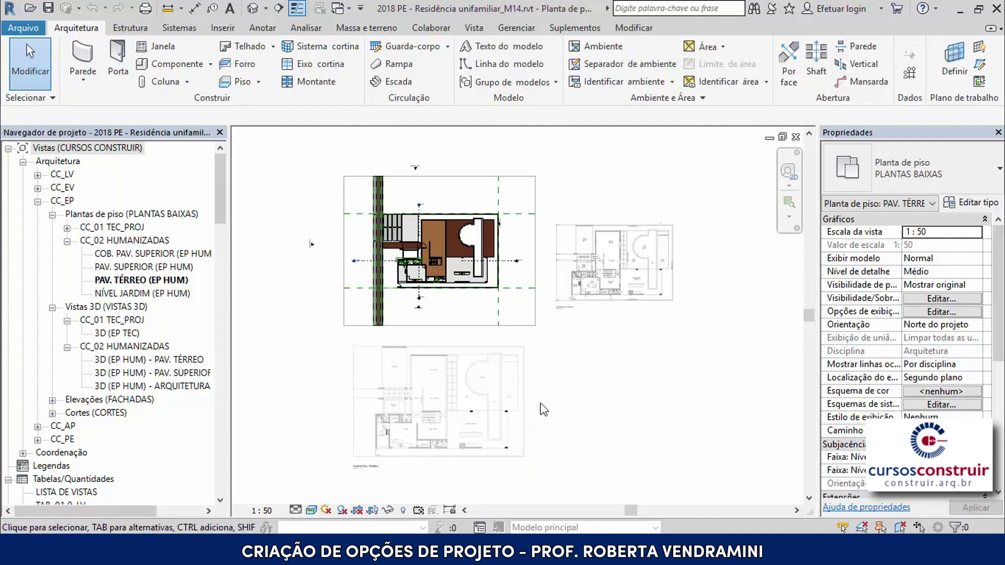
pyautogui.click(518, 398)
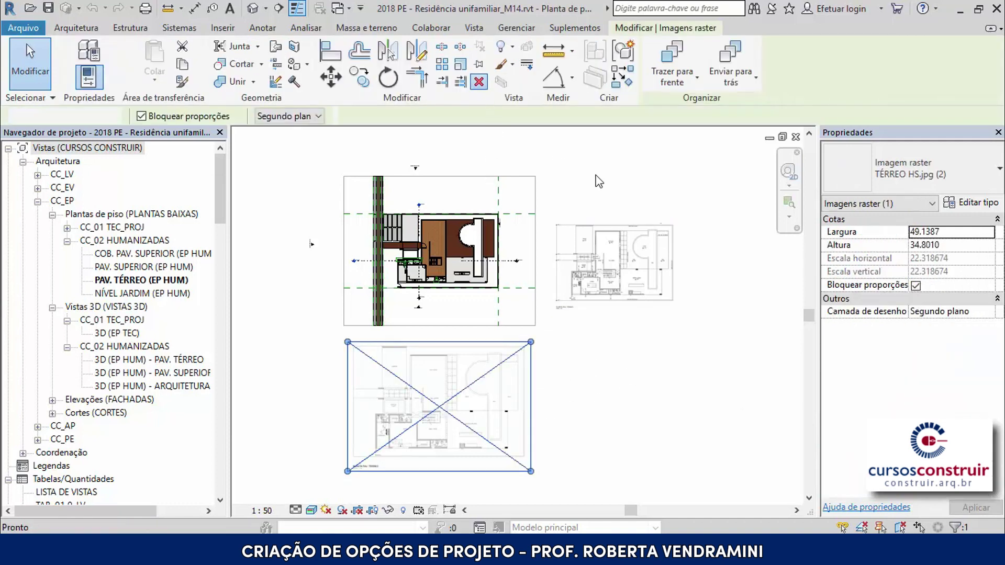
pyautogui.press('Delete')
pyautogui.click(613, 238)
pyautogui.click(479, 81)
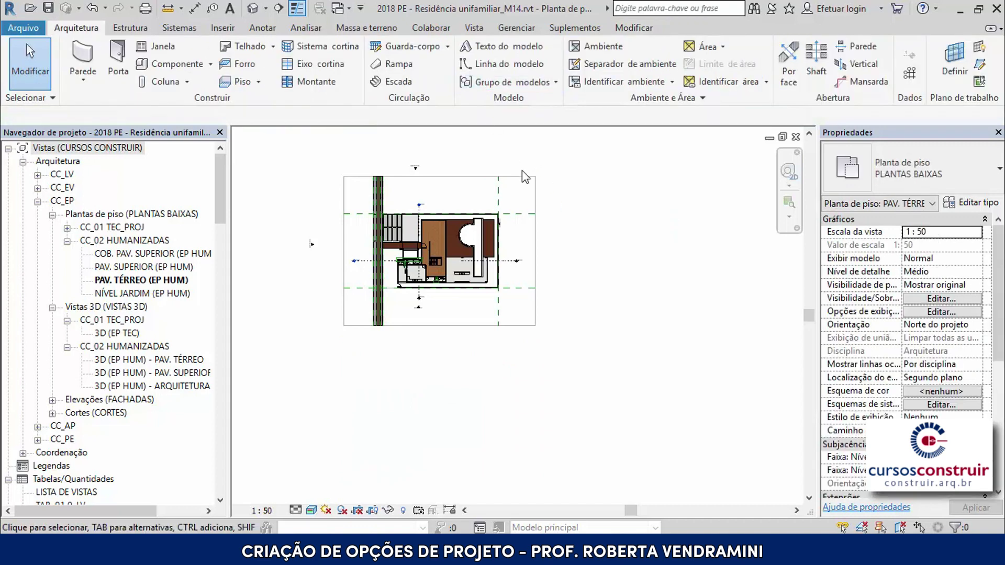
pyautogui.press('z')
pyautogui.press('f')
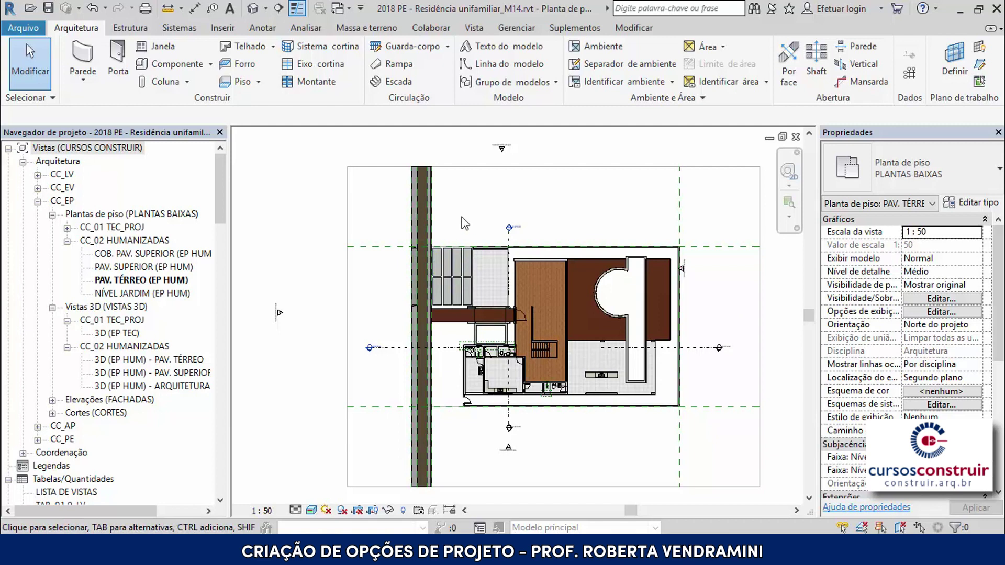
# - In Manage > Design Options, add option set 'Conjunto de opções 1' with primary Opção 1, then select it
pyautogui.click(508, 32)
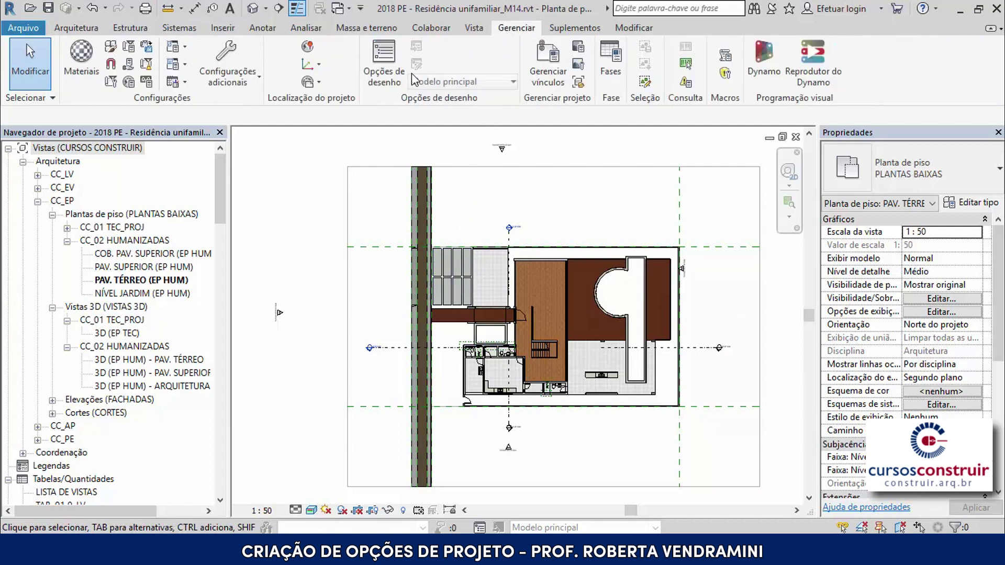
pyautogui.click(372, 79)
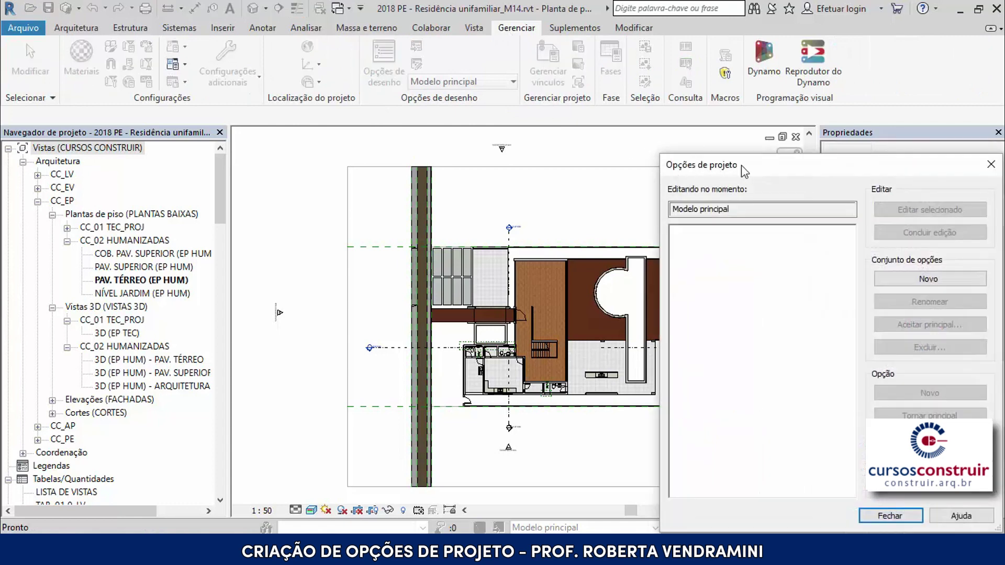
pyautogui.moveTo(749, 167); pyautogui.dragTo(355, 75)
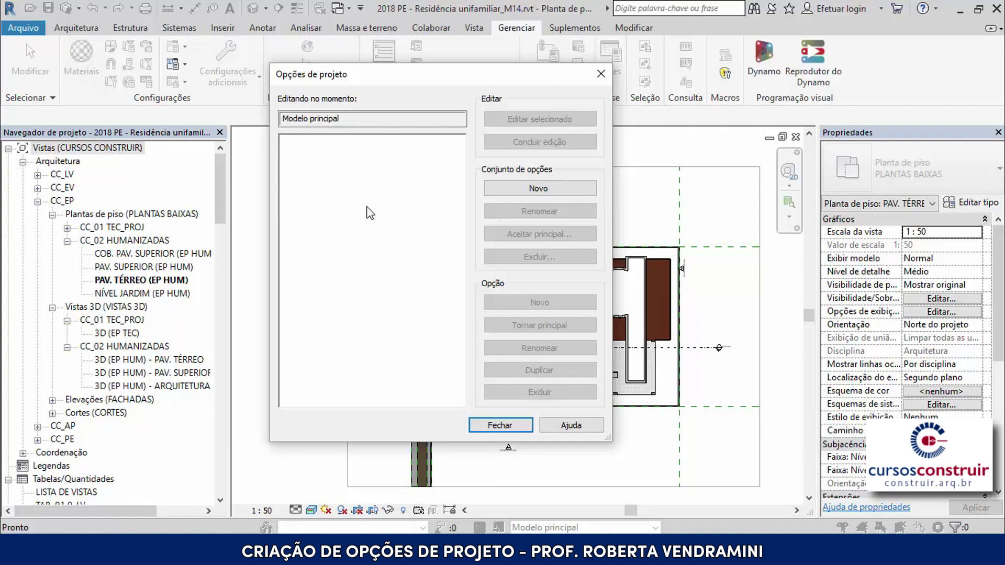
pyautogui.click(524, 189)
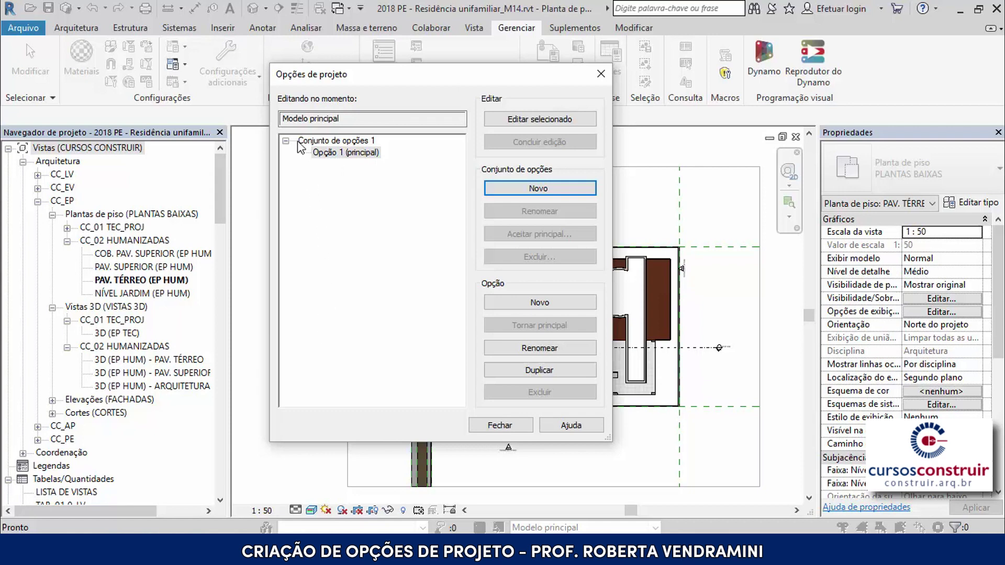
pyautogui.click(357, 141)
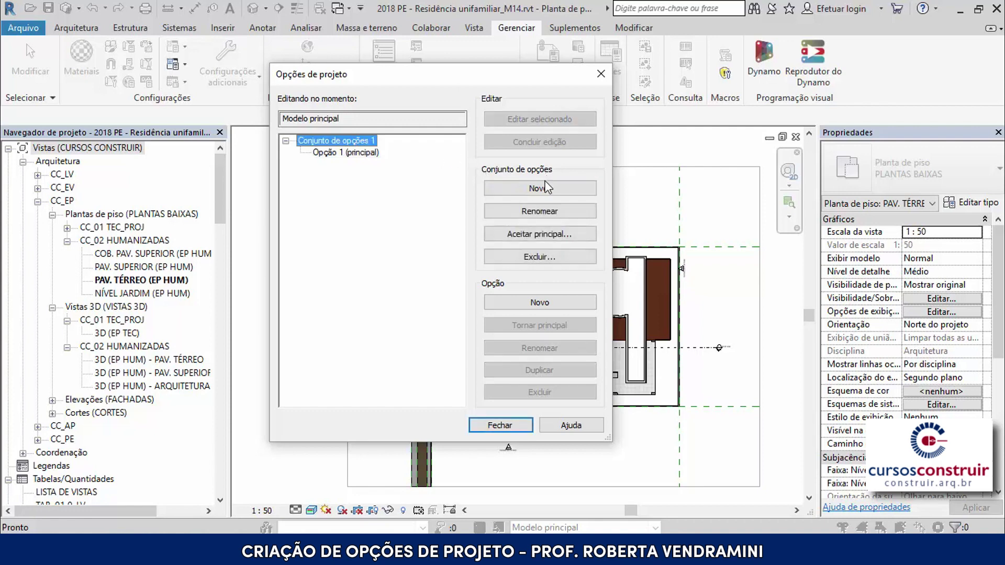
# - Rename the option set to TELHADO GARAGEM
pyautogui.click(543, 212)
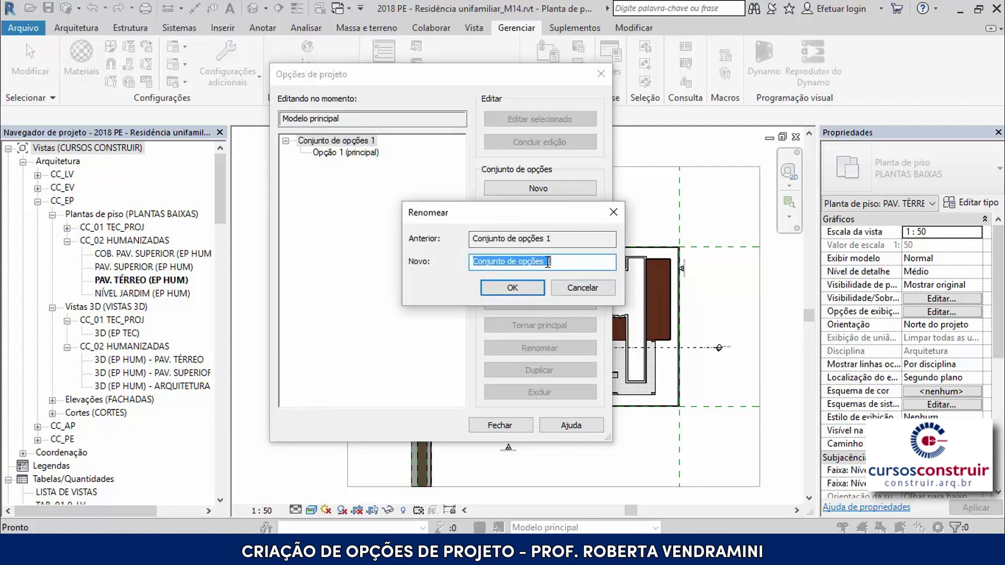
pyautogui.write('TELHADO GARAGEM')
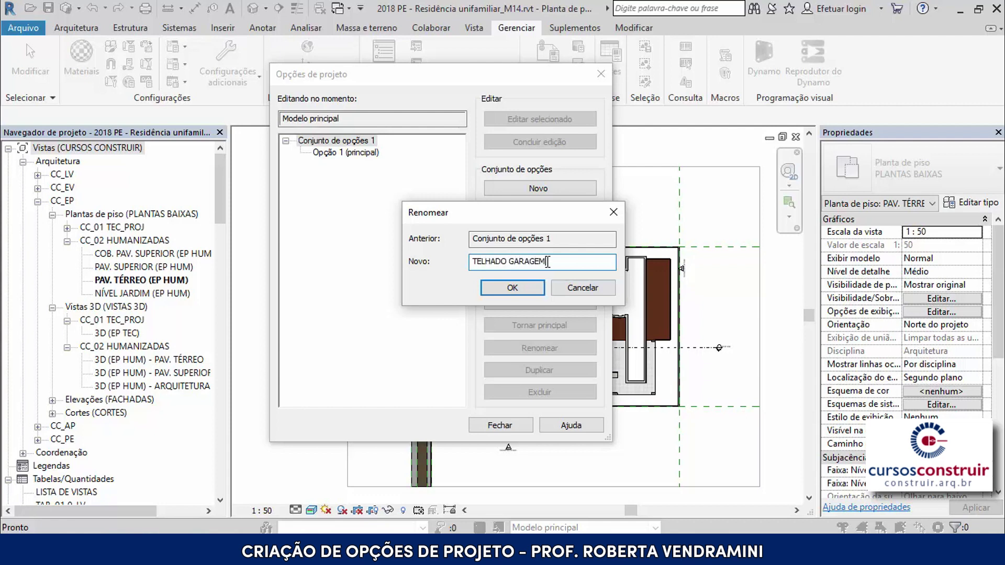
pyautogui.click(540, 287)
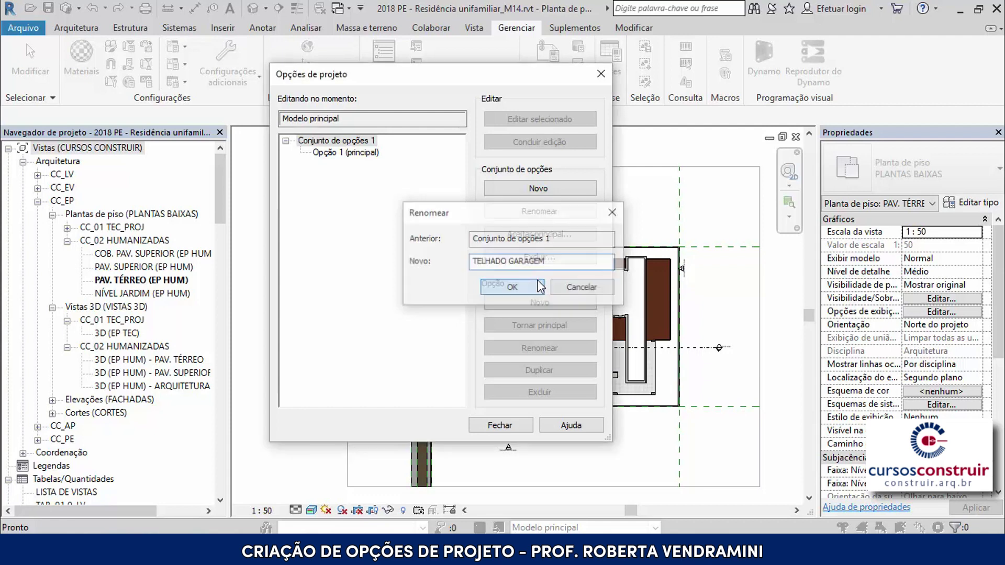
# - Rename the primary option Opção 1 to COM PLATIBANDA
pyautogui.click(349, 154)
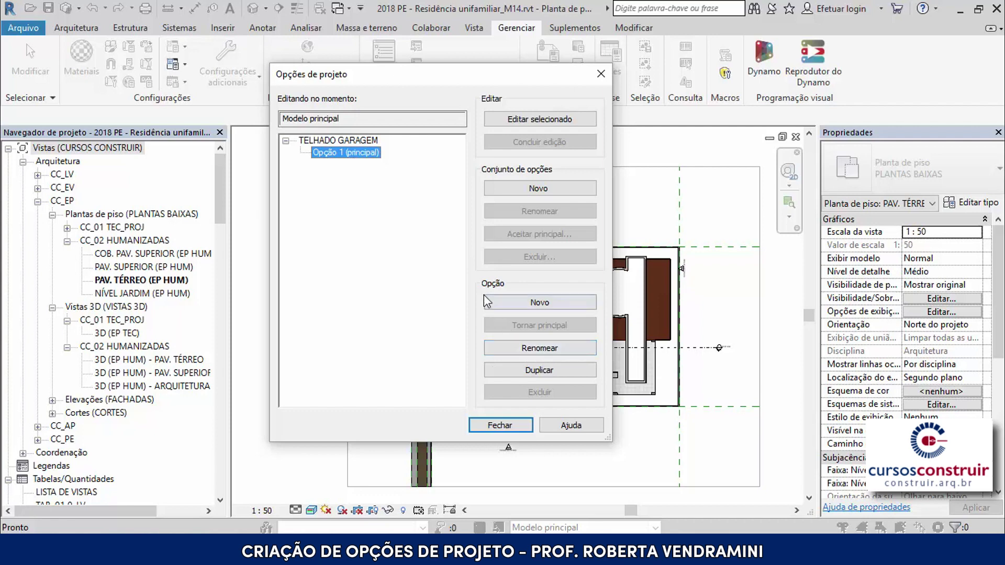
pyautogui.click(527, 348)
pyautogui.click(553, 352)
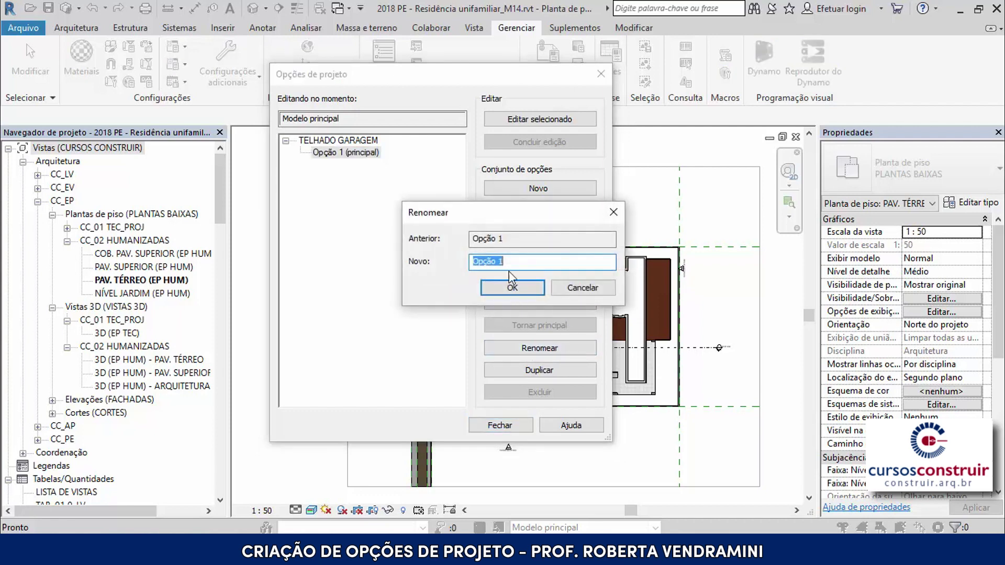
pyautogui.write('COM PLATIBANDA')
pyautogui.click(511, 287)
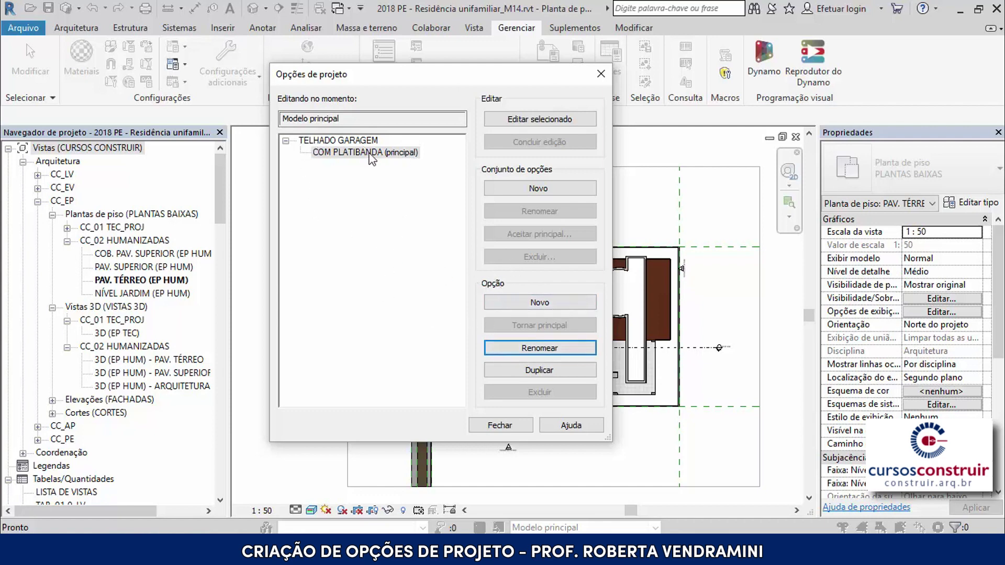
# - Add two new options to the set and name the first 2 ÁGUAS - INC 30%
pyautogui.click(539, 303)
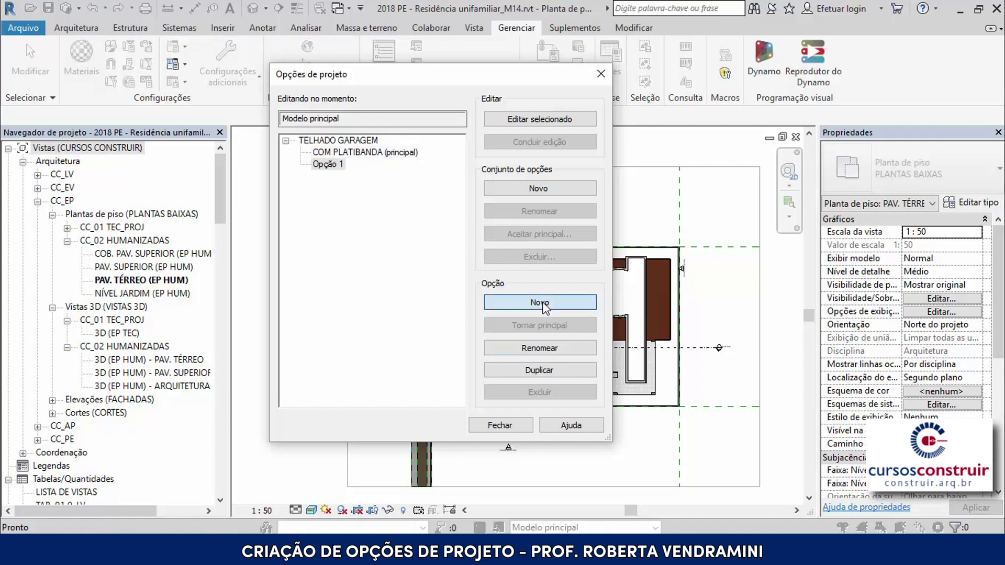
pyautogui.click(541, 303)
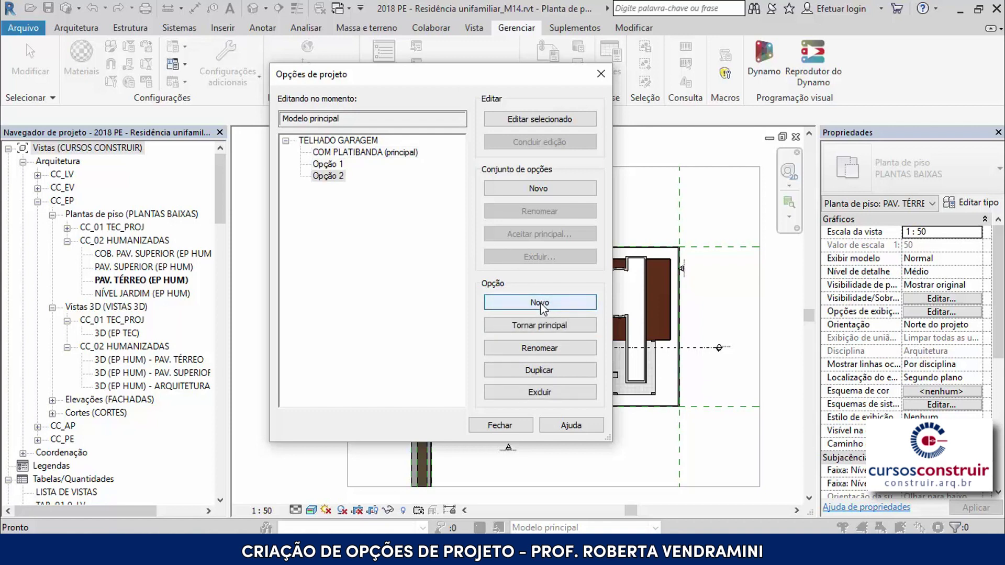
pyautogui.click(337, 165)
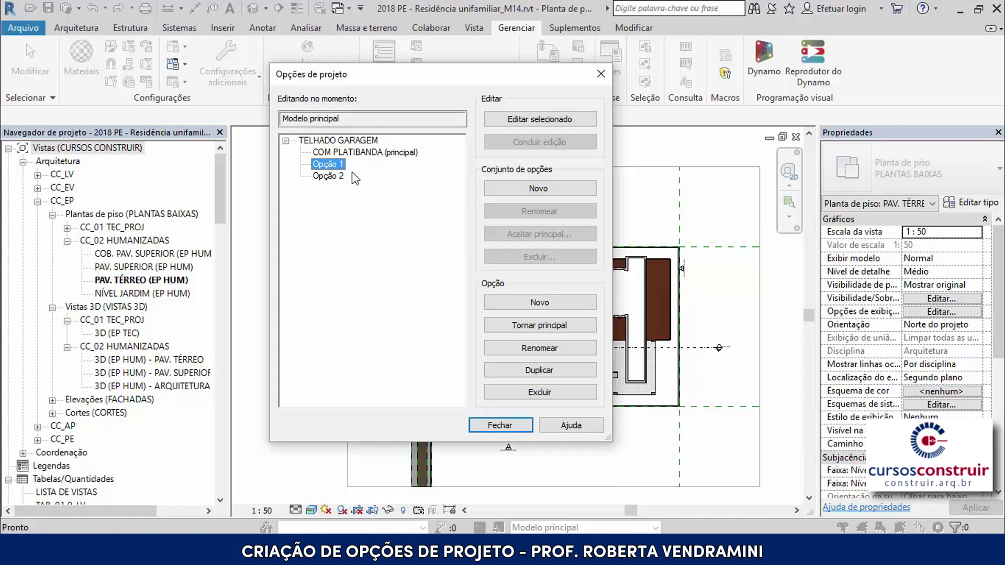
pyautogui.click(541, 350)
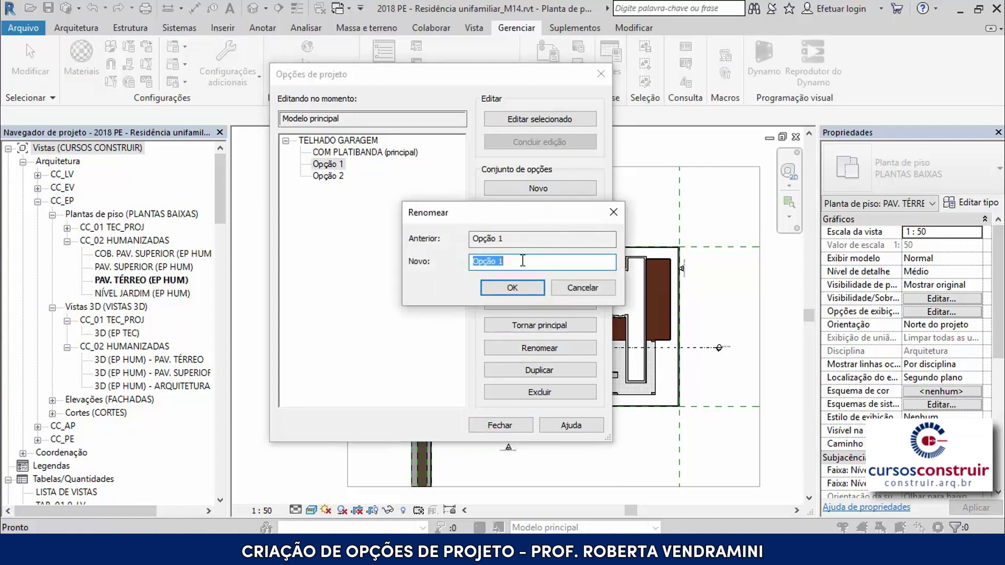
pyautogui.write('2 ÁGUAS - INC 30%')
pyautogui.click(514, 289)
# - Name the second new option 4 ÁGUAS - INC 35% and close the Design Options dialog
pyautogui.click(350, 178)
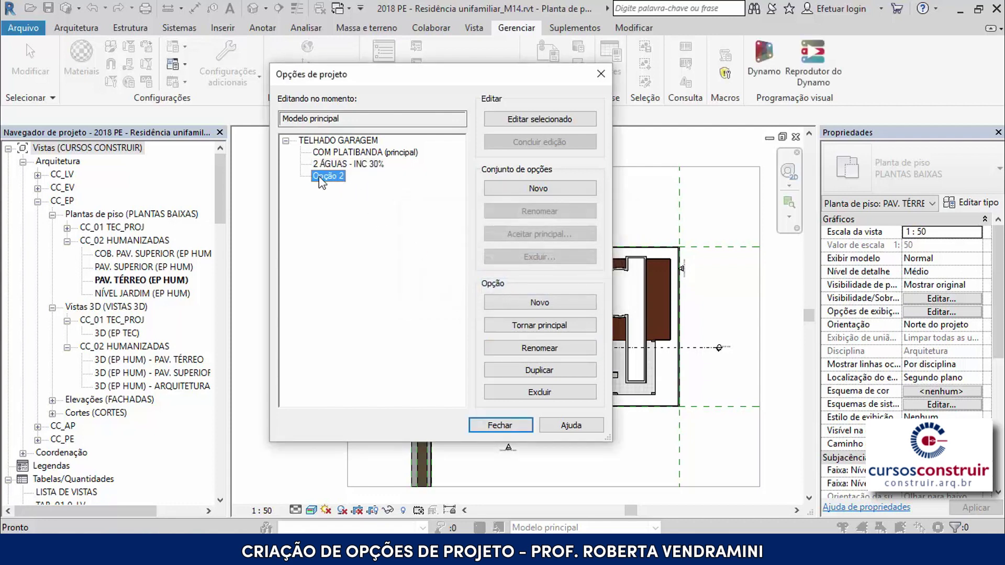
pyautogui.click(538, 347)
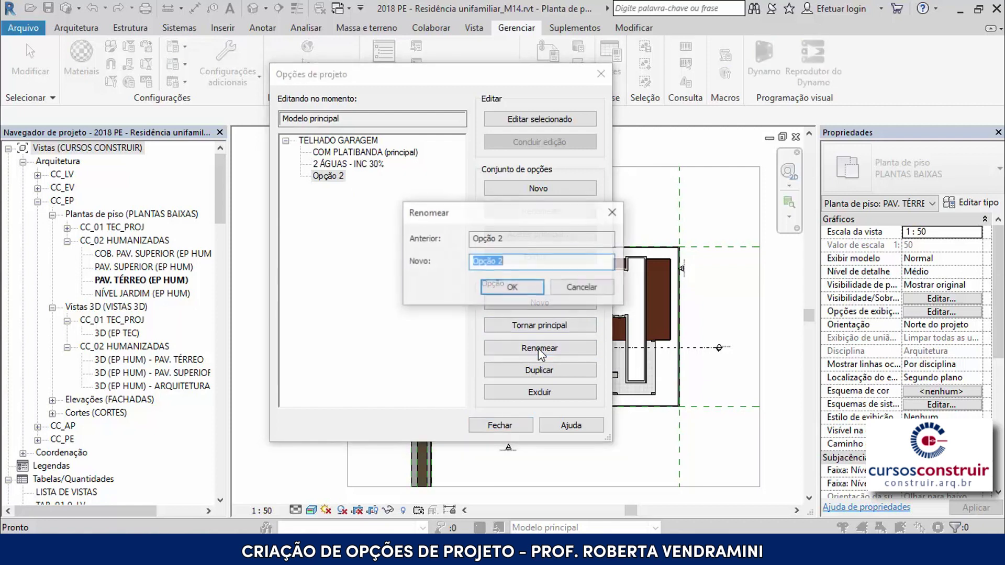
pyautogui.write('4 ÁGUAS - INC 35%')
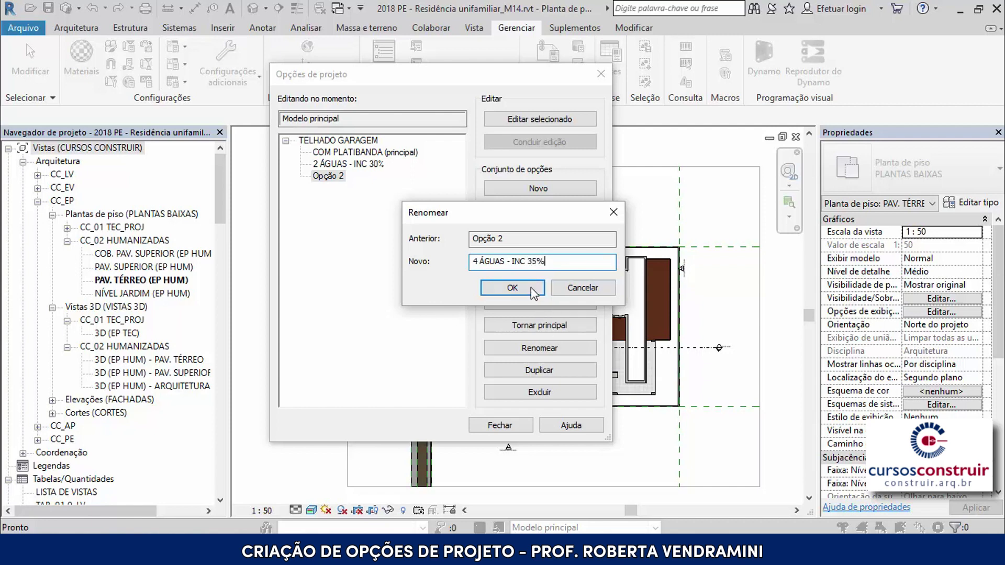
pyautogui.click(531, 288)
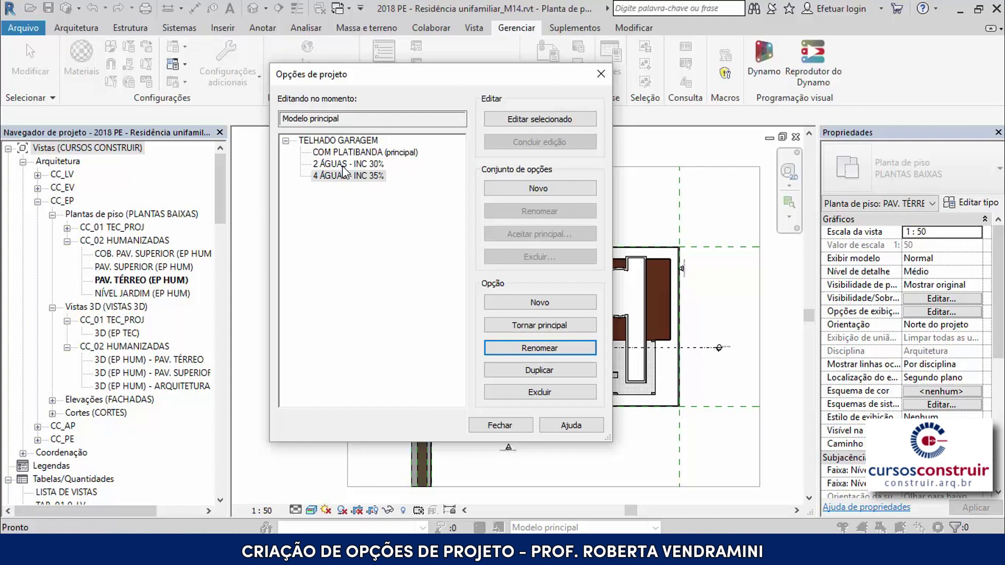
pyautogui.click(500, 426)
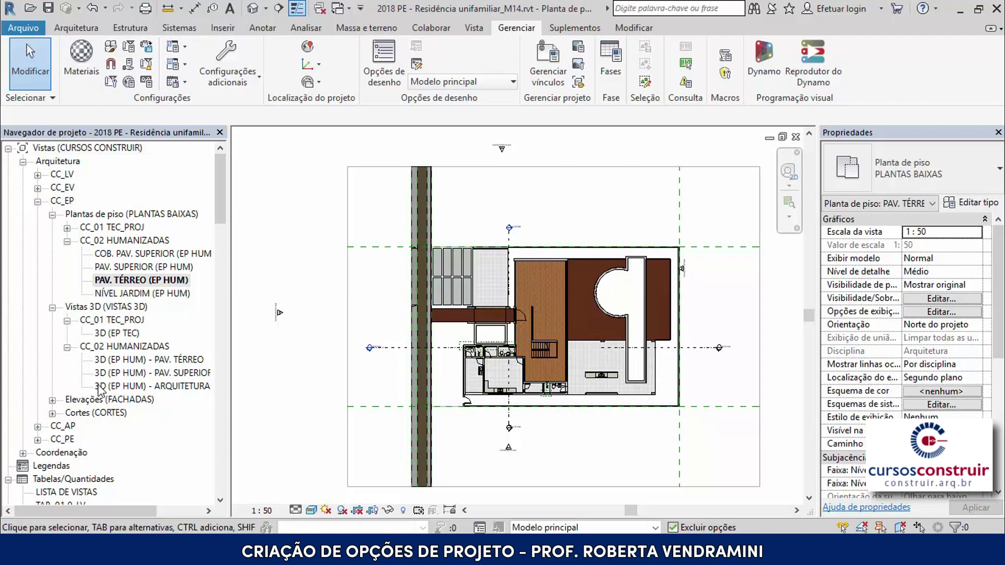
# - Open the 3D (EP HUM) - ARQUITETURA view and orbit and zoom onto the garage's flat parapet roof
pyautogui.doubleClick(187, 387)
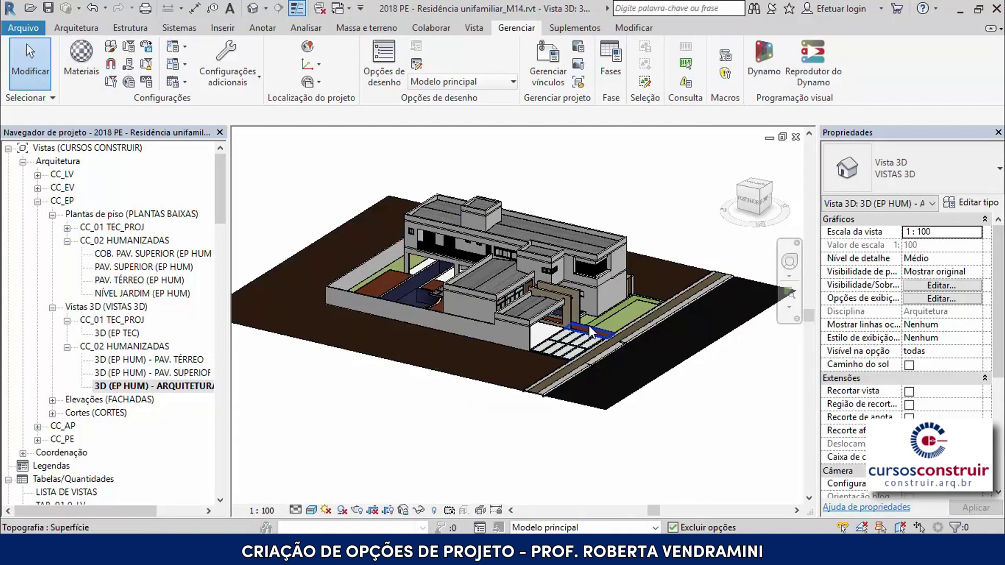
pyautogui.moveTo(588, 326)
pyautogui.keyDown('shift'); pyautogui.mouseDown(button='middle')
pyautogui.moveTo(471, 371)
pyautogui.moveTo(450, 320)
pyautogui.mouseUp(button='middle'); pyautogui.keyUp('shift')
pyautogui.scroll(2, 448, 313)
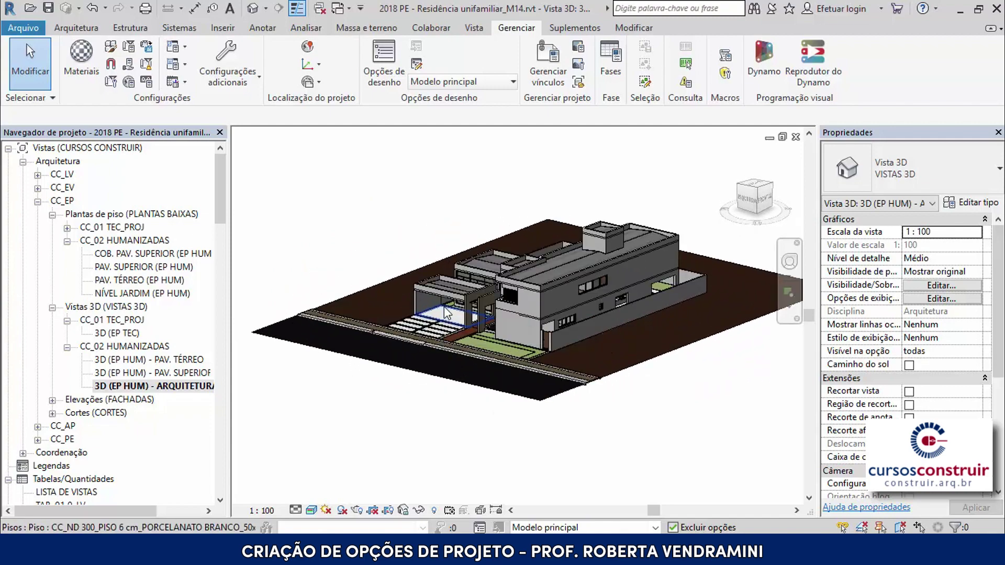
pyautogui.scroll(1, 444, 309)
pyautogui.scroll(1, 444, 306)
pyautogui.scroll(2, 444, 300)
pyautogui.scroll(1, 444, 301)
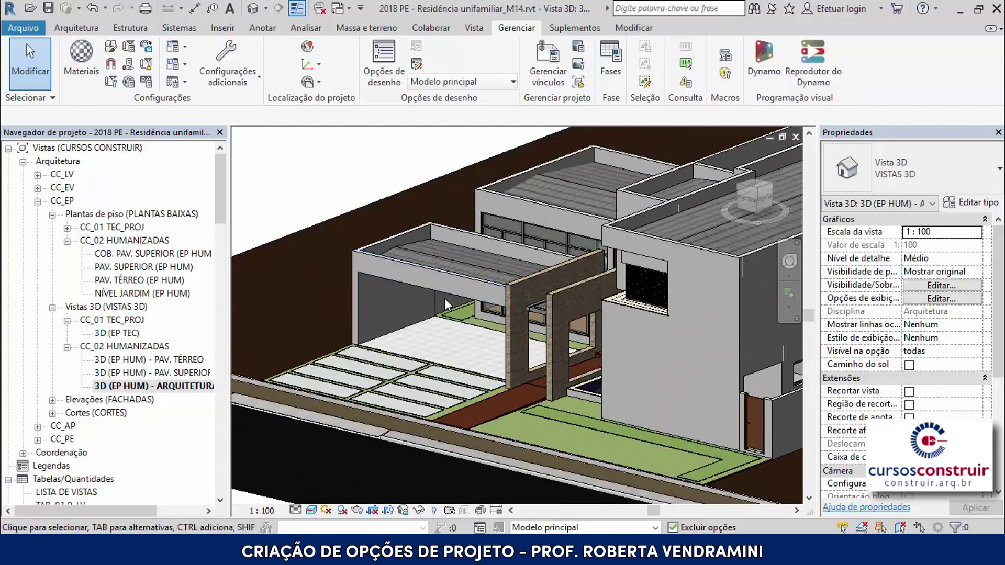
pyautogui.scroll(-2, 445, 298)
pyautogui.scroll(-1, 356, 287)
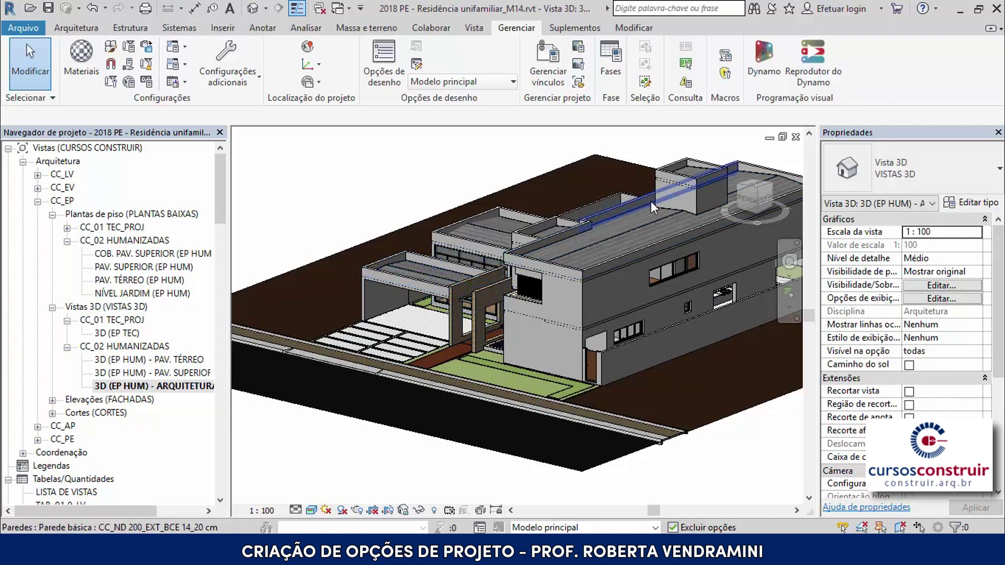
pyautogui.click(656, 527)
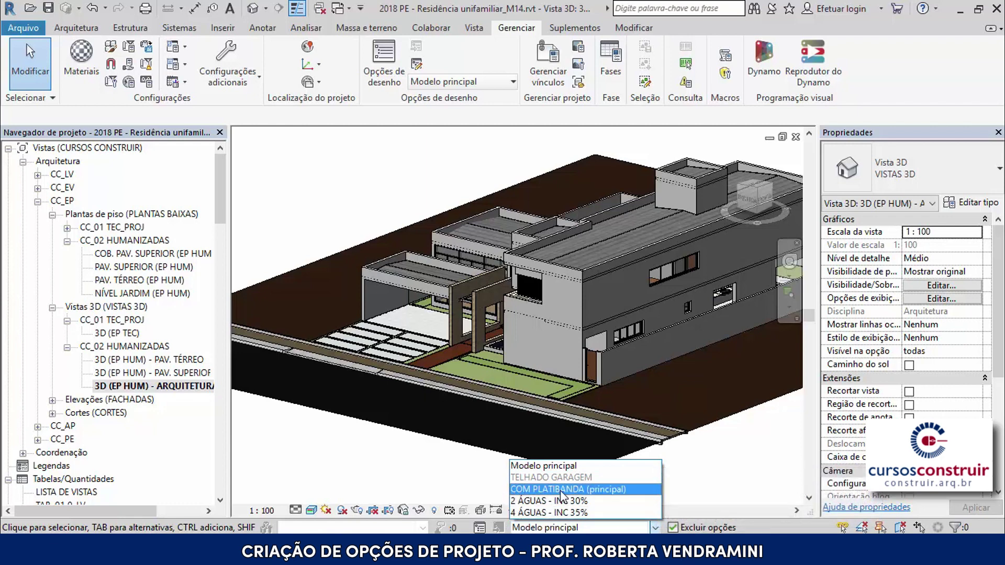
pyautogui.click(562, 489)
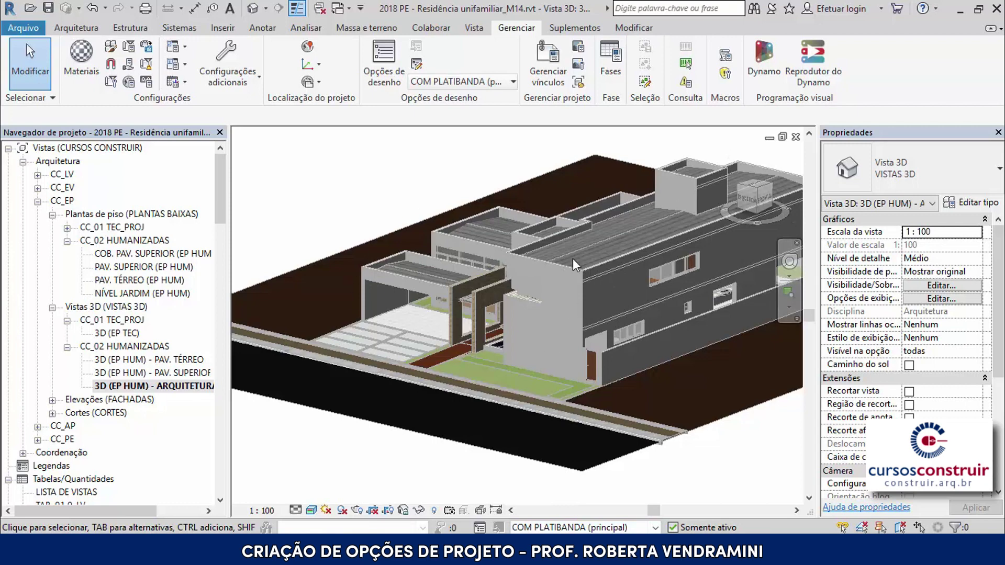
pyautogui.click(654, 528)
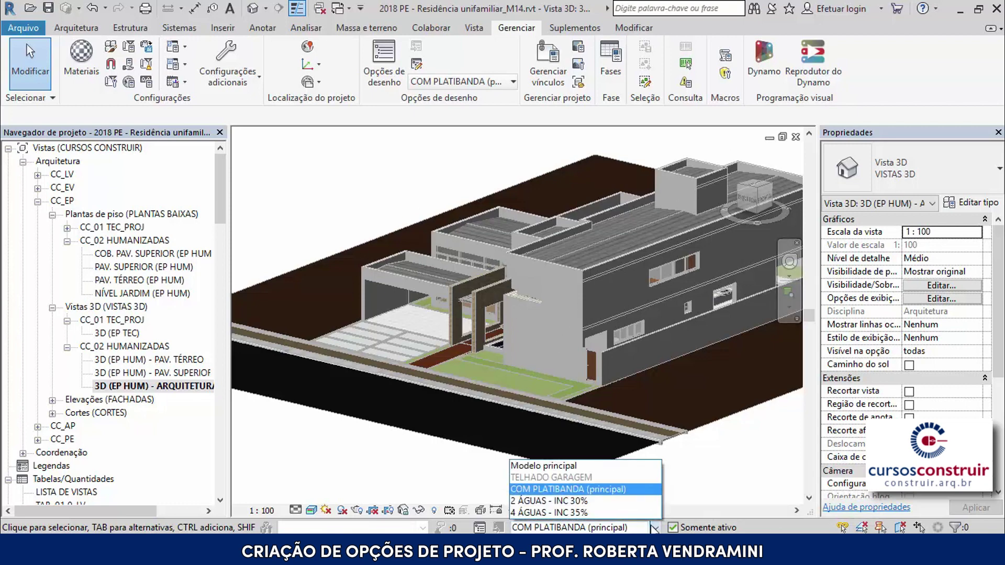
pyautogui.click(603, 506)
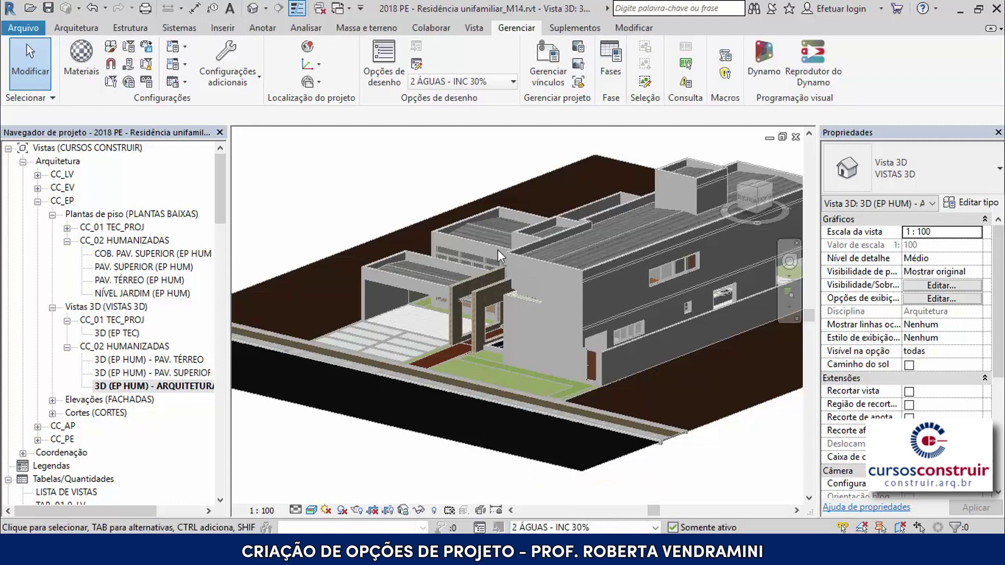
pyautogui.click(654, 528)
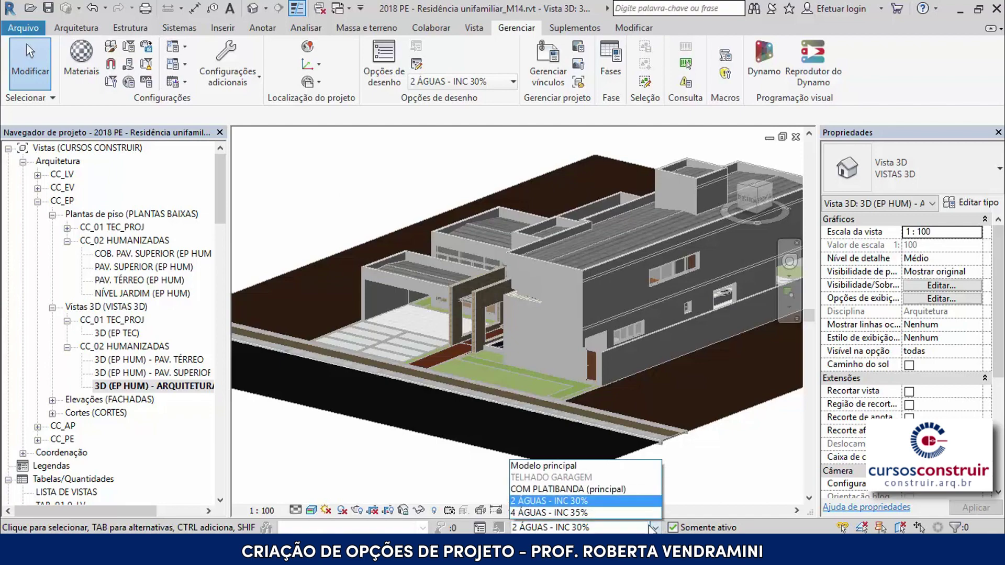
pyautogui.click(627, 513)
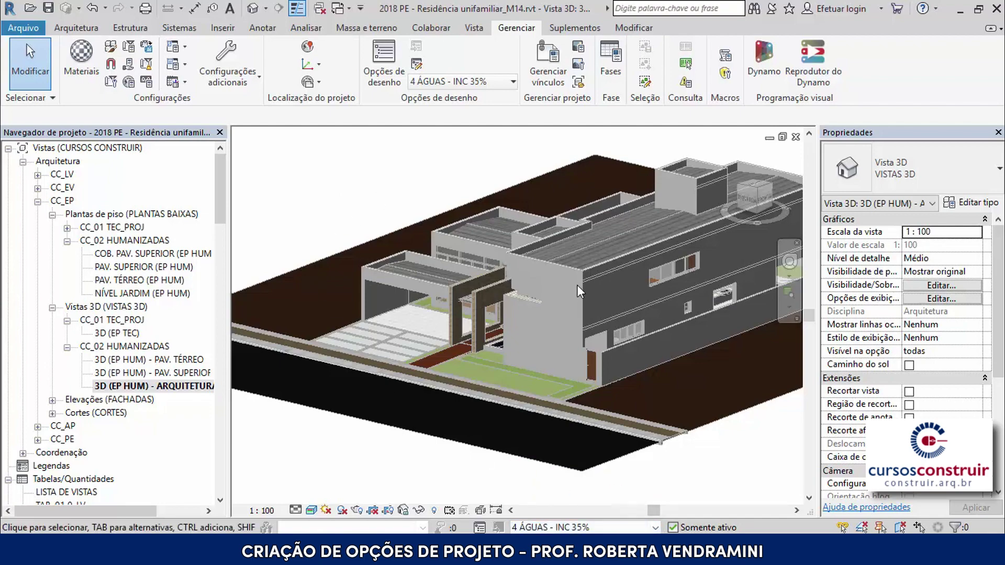
pyautogui.scroll(3, 395, 294)
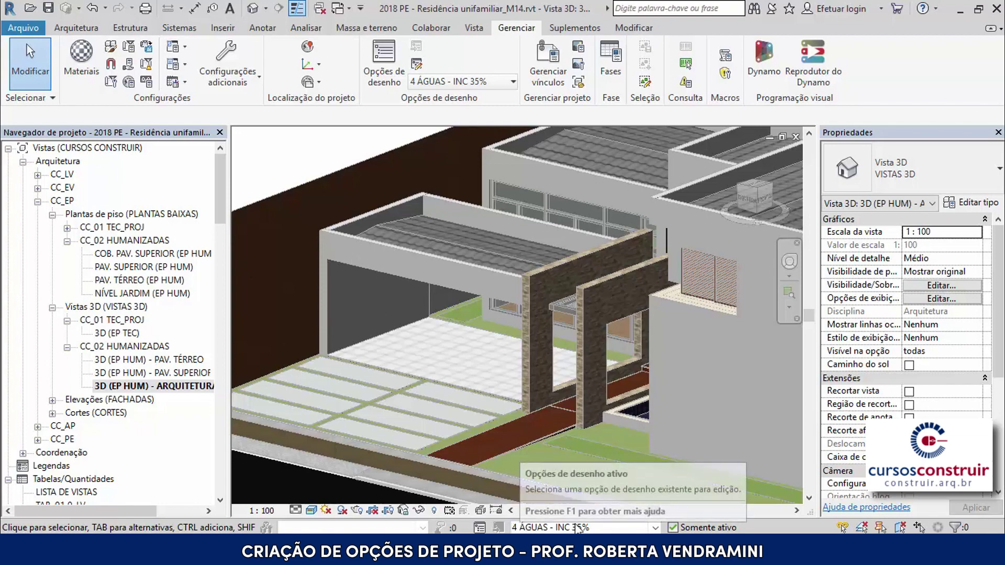
pyautogui.click(655, 528)
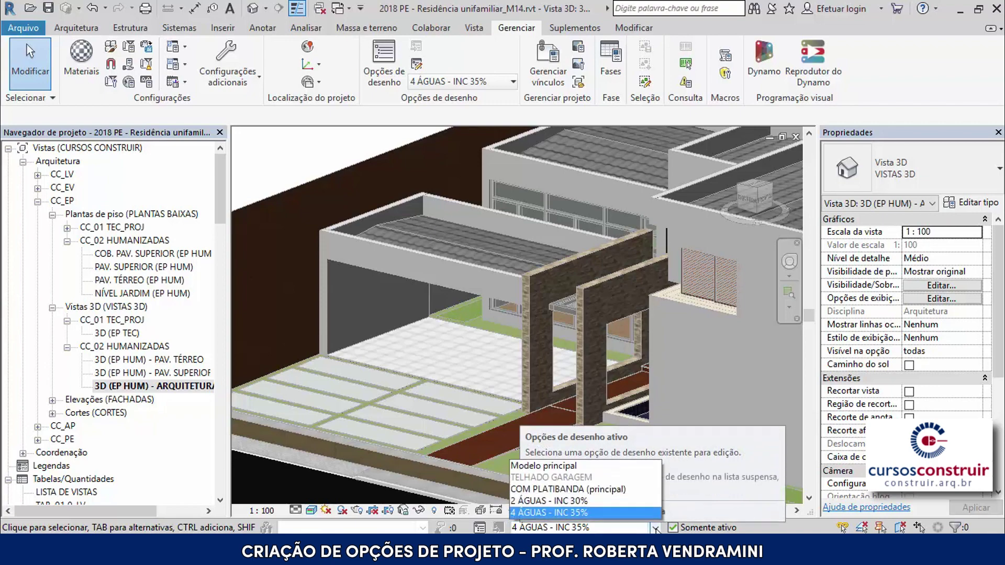
pyautogui.click(656, 528)
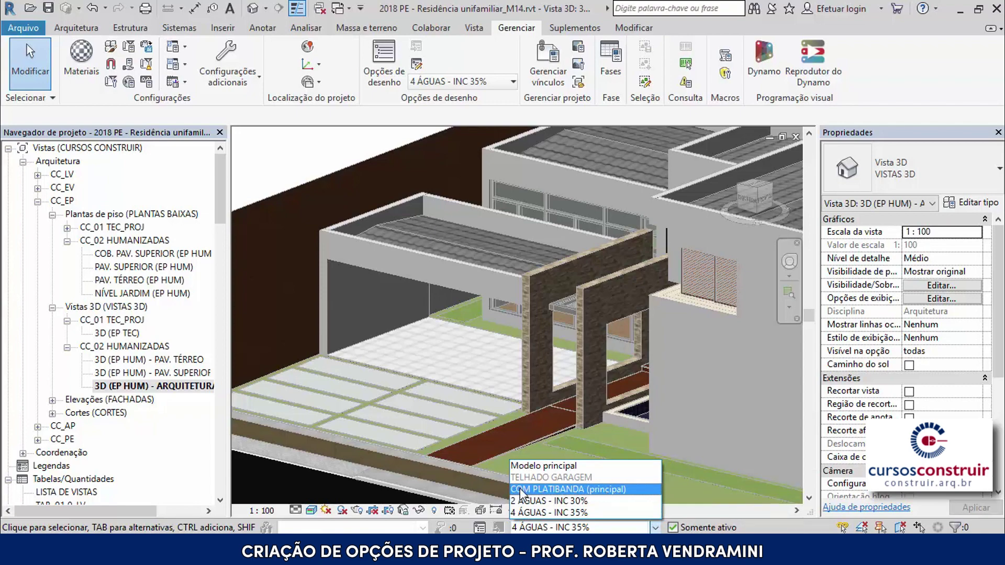
pyautogui.click(565, 466)
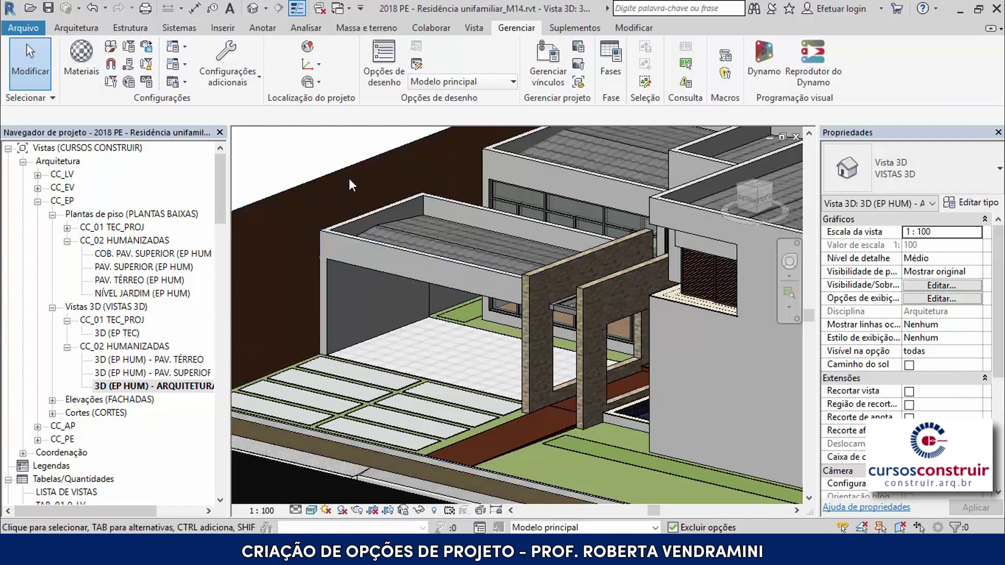
# - Add the garage parapet walls, roof slab and left wall to all three TELHADO GARAGEM options
pyautogui.click(359, 217)
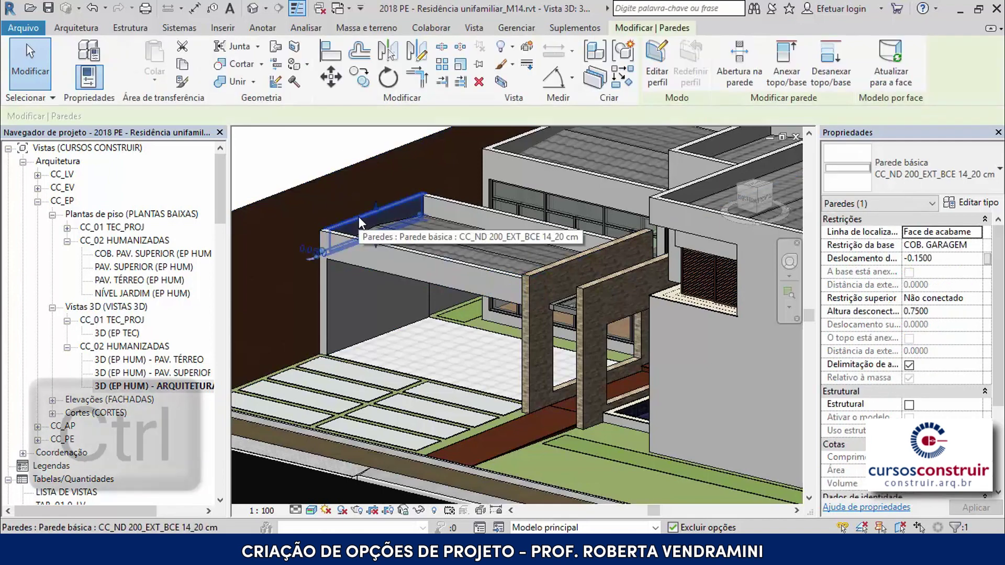
pyautogui.keyDown('ctrl'); pyautogui.click(380, 247); pyautogui.keyUp('ctrl')
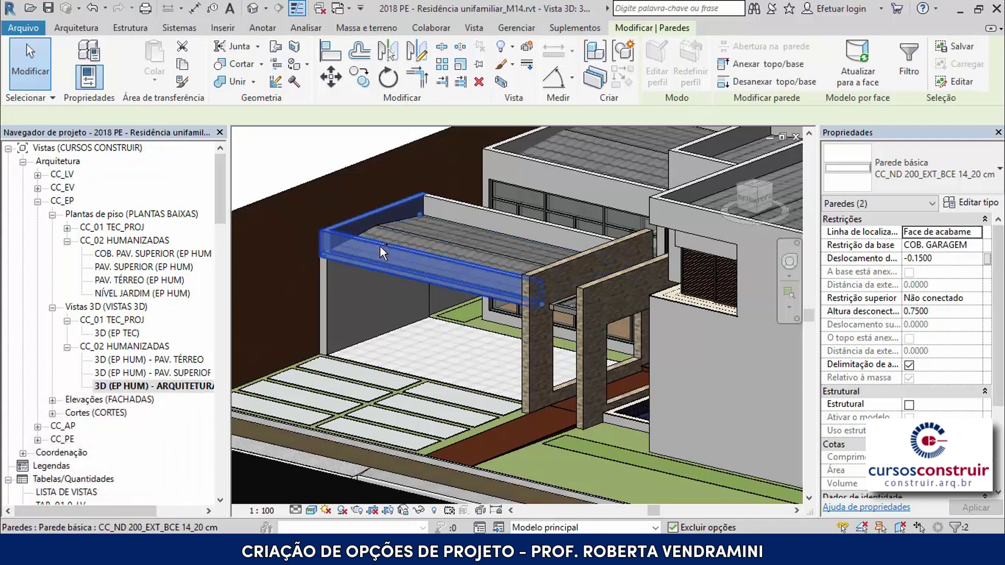
pyautogui.keyDown('ctrl'); pyautogui.click(453, 200); pyautogui.keyUp('ctrl')
pyautogui.keyDown('ctrl'); pyautogui.click(431, 233); pyautogui.keyUp('ctrl')
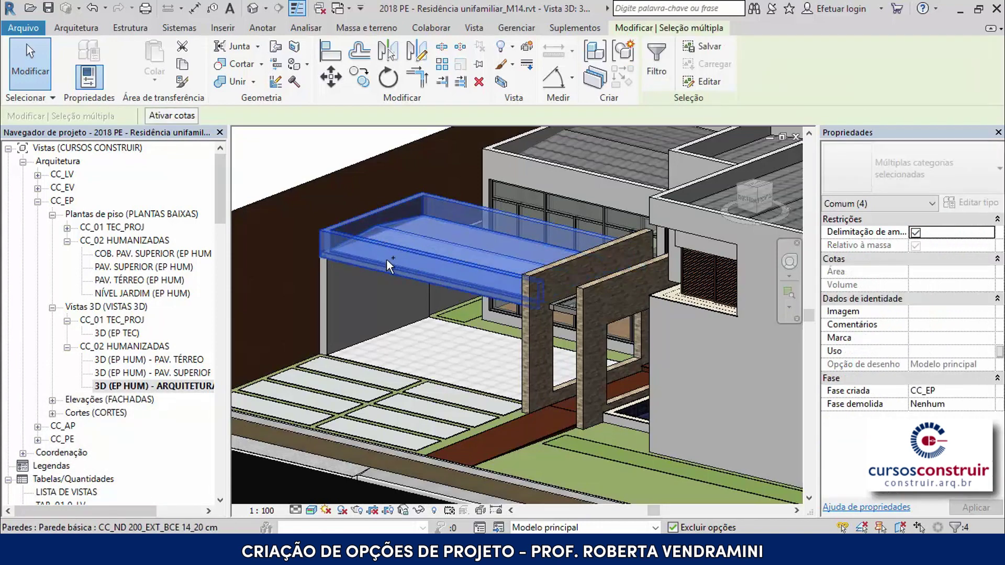
pyautogui.keyDown('ctrl'); pyautogui.click(325, 278); pyautogui.keyUp('ctrl')
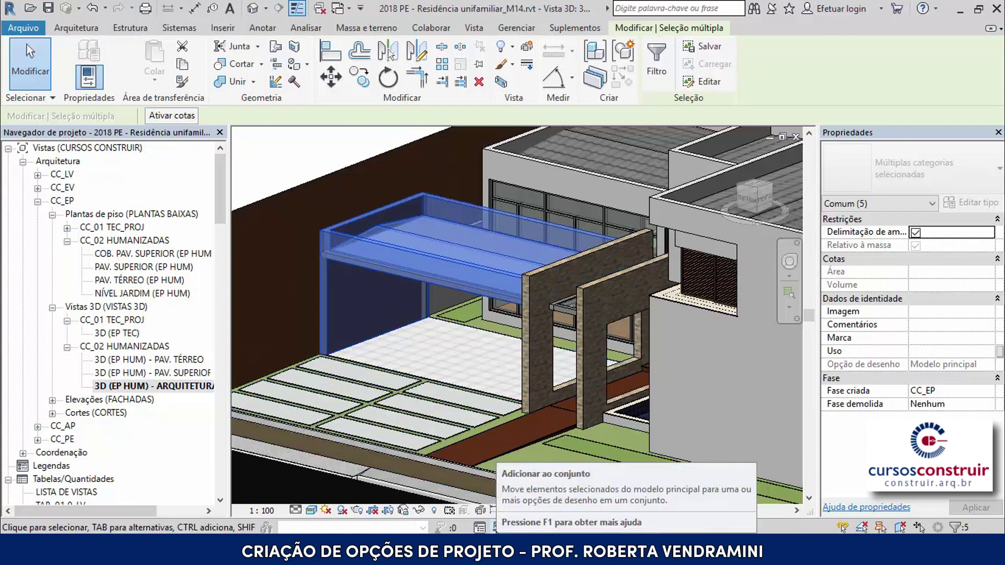
pyautogui.click(496, 528)
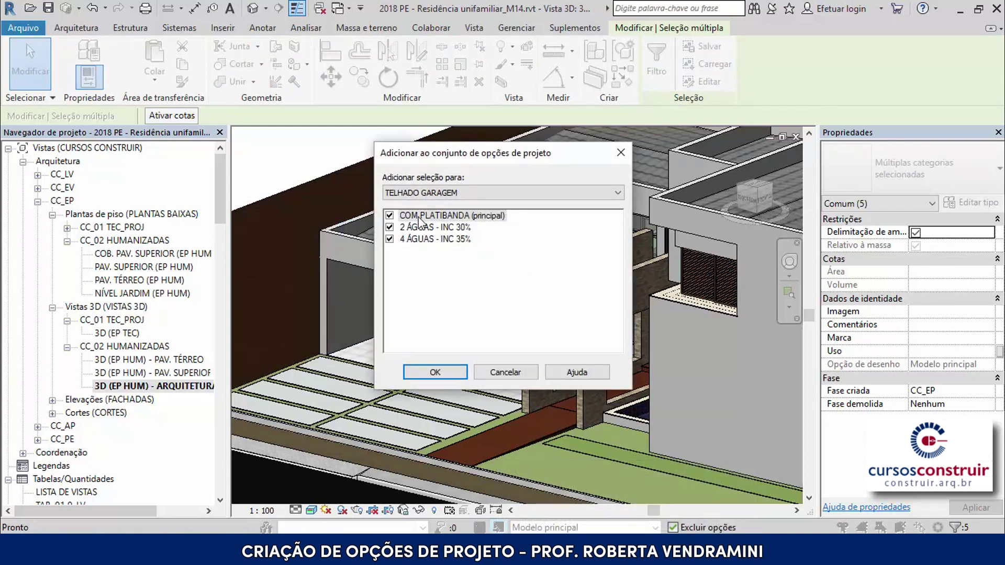
pyautogui.click(451, 370)
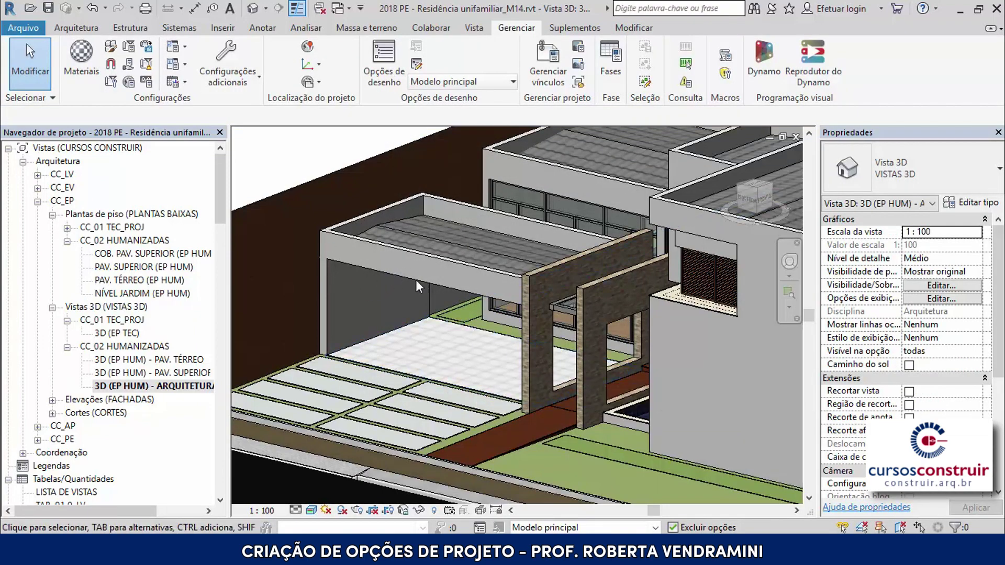
pyautogui.click(655, 528)
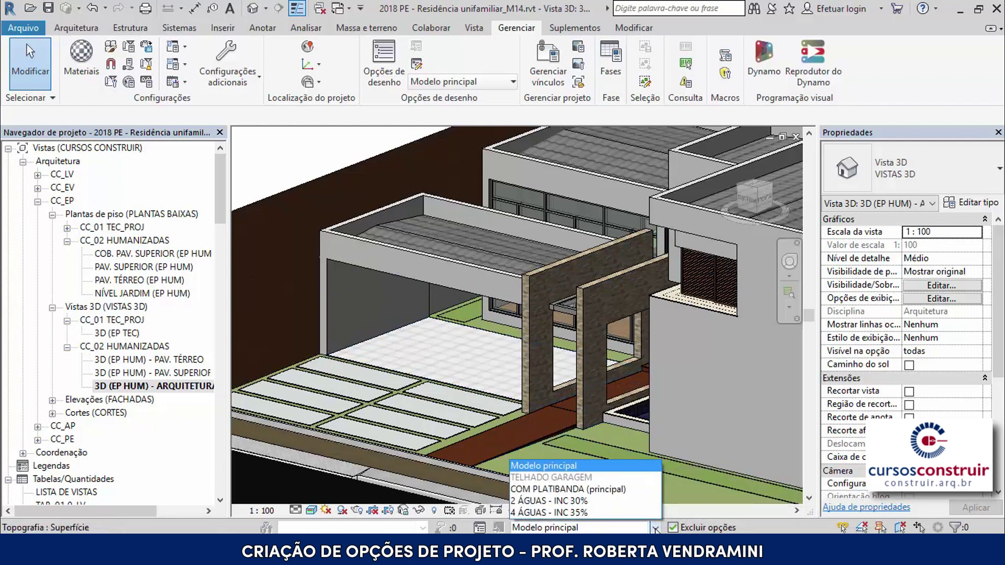
pyautogui.click(595, 489)
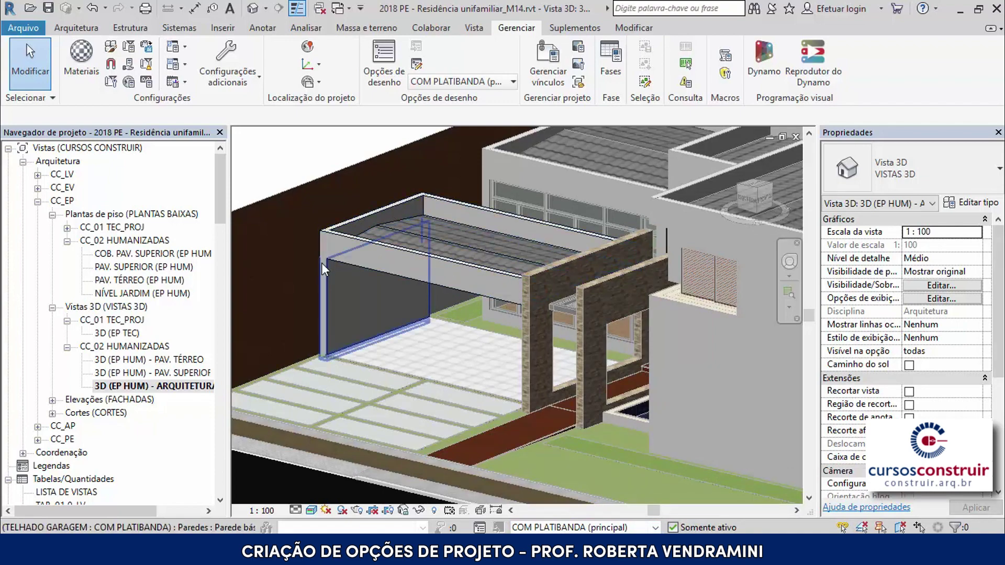
pyautogui.scroll(-2, 356, 302)
pyautogui.scroll(-2, 357, 302)
pyautogui.keyDown('shift'); pyautogui.moveTo(357, 303); pyautogui.dragTo(479, 348, button='middle'); pyautogui.keyUp('shift')
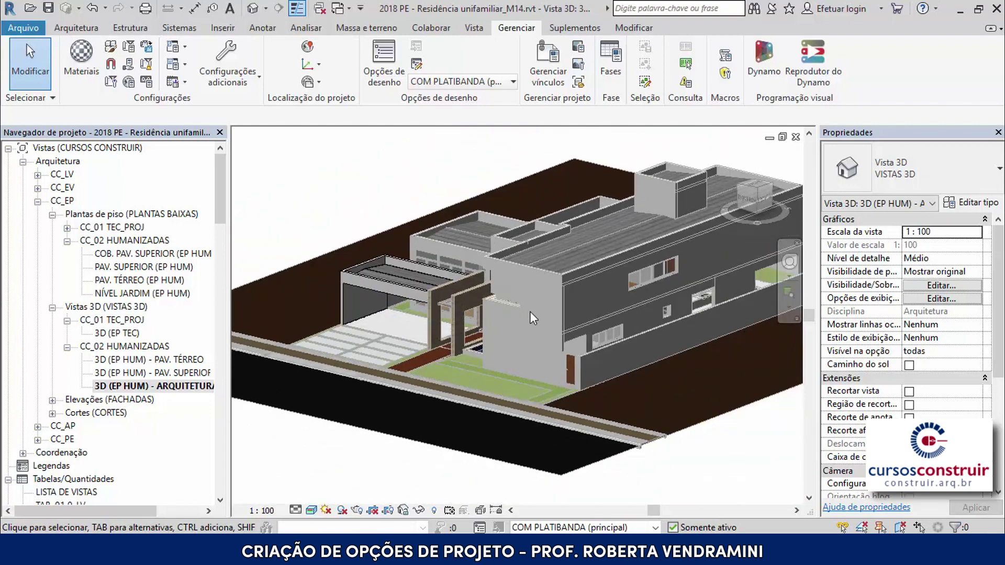
pyautogui.scroll(2, 364, 286)
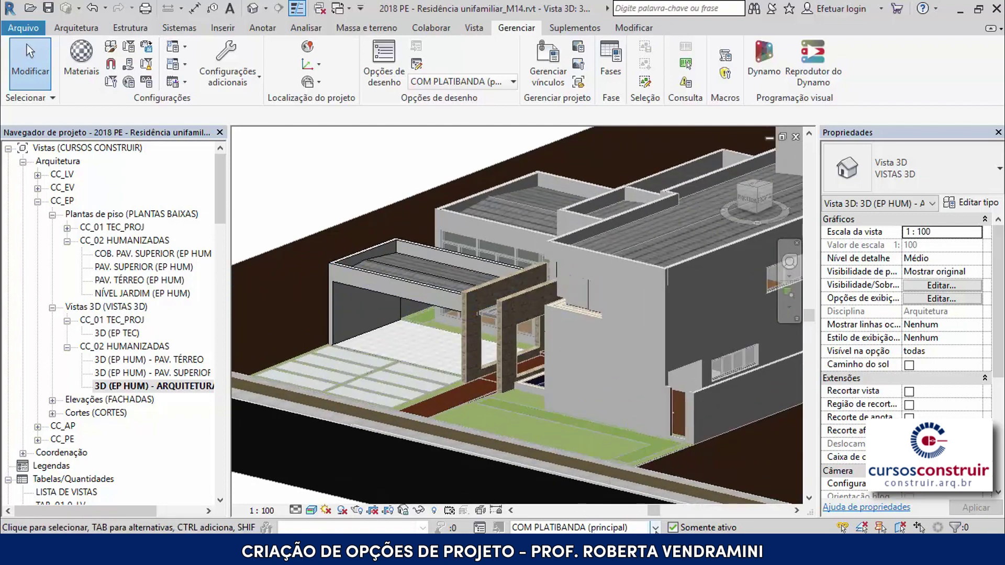
pyautogui.click(654, 528)
pyautogui.press('Escape')
pyautogui.press('Down')
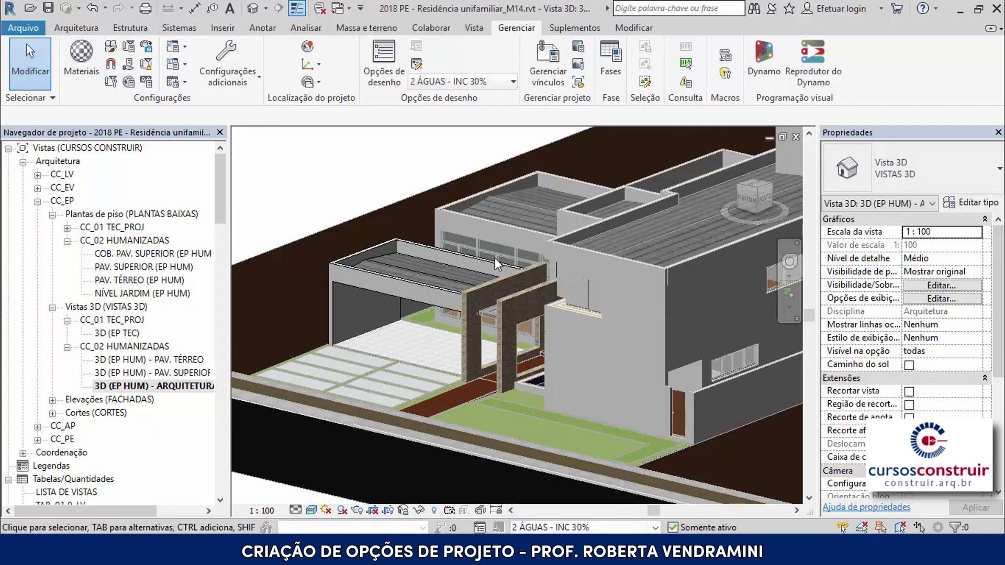
pyautogui.click(654, 528)
pyautogui.click(610, 511)
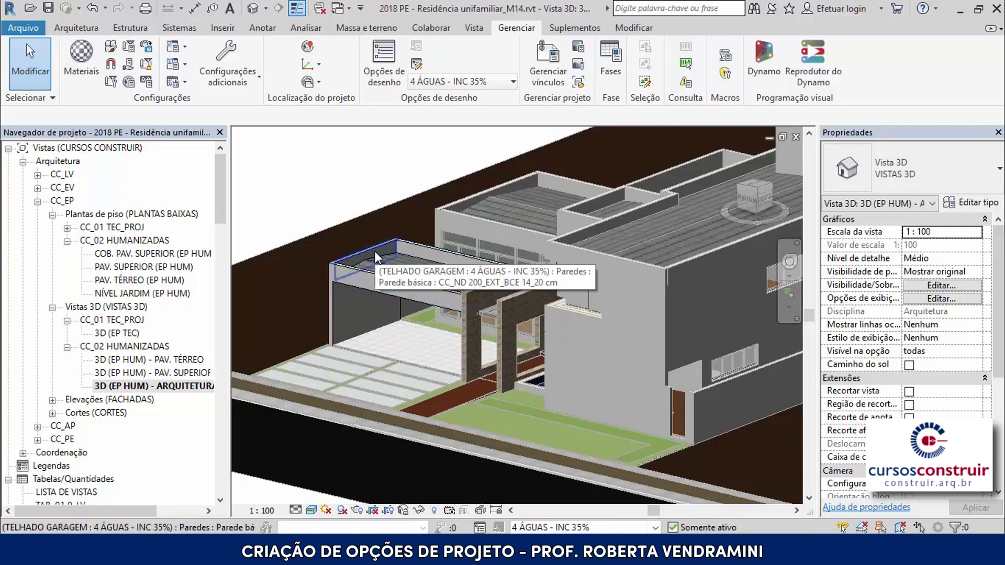
pyautogui.click(654, 527)
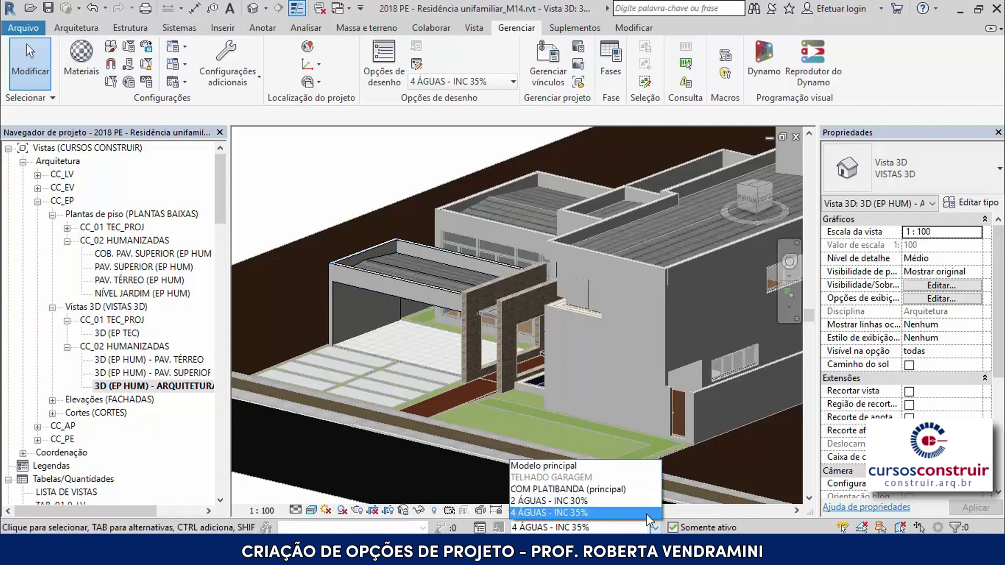
pyautogui.click(625, 466)
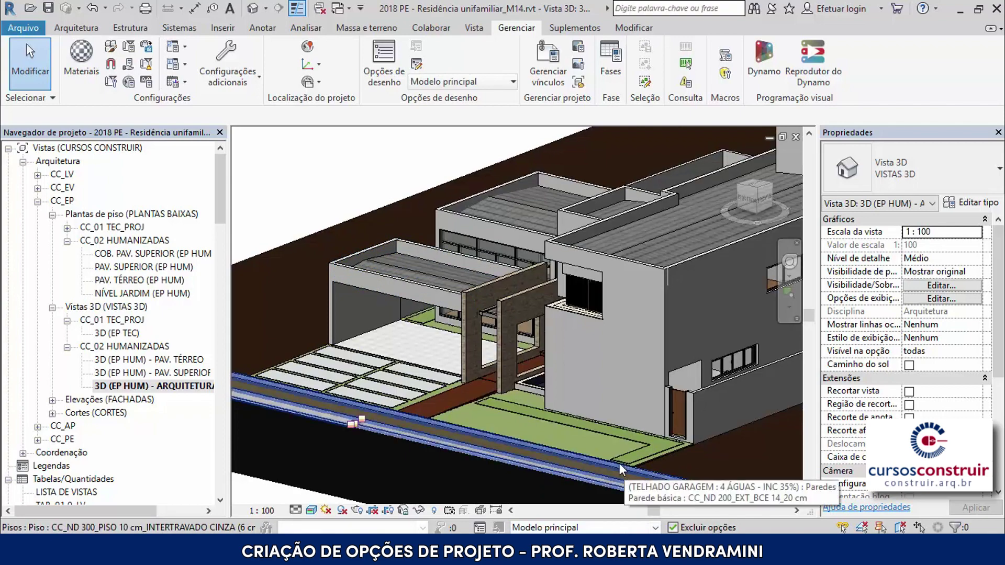
pyautogui.scroll(3, 362, 284)
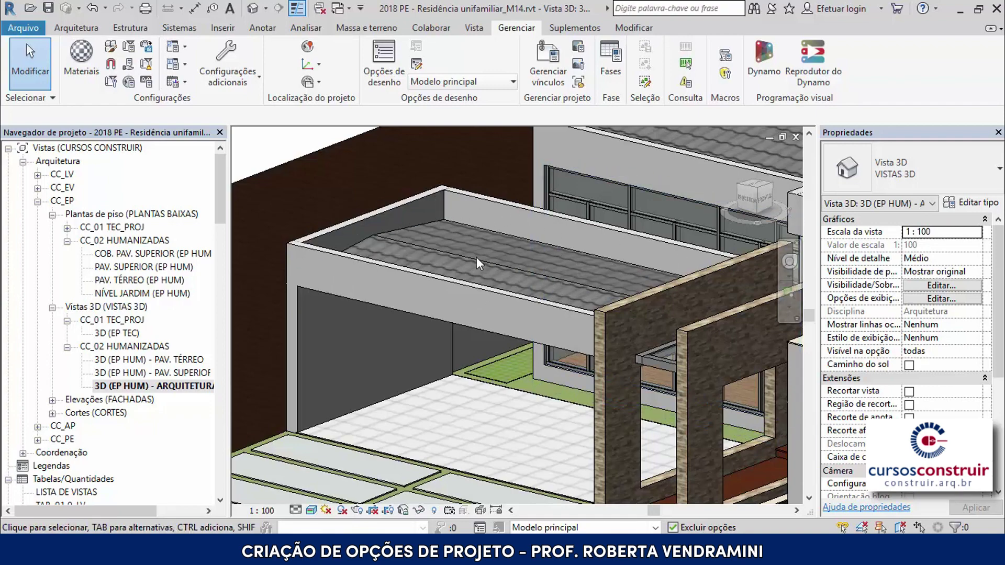
# - Reframe the 3D view and temporarily hide the tall stone portico wall
pyautogui.scroll(-2, 392, 237)
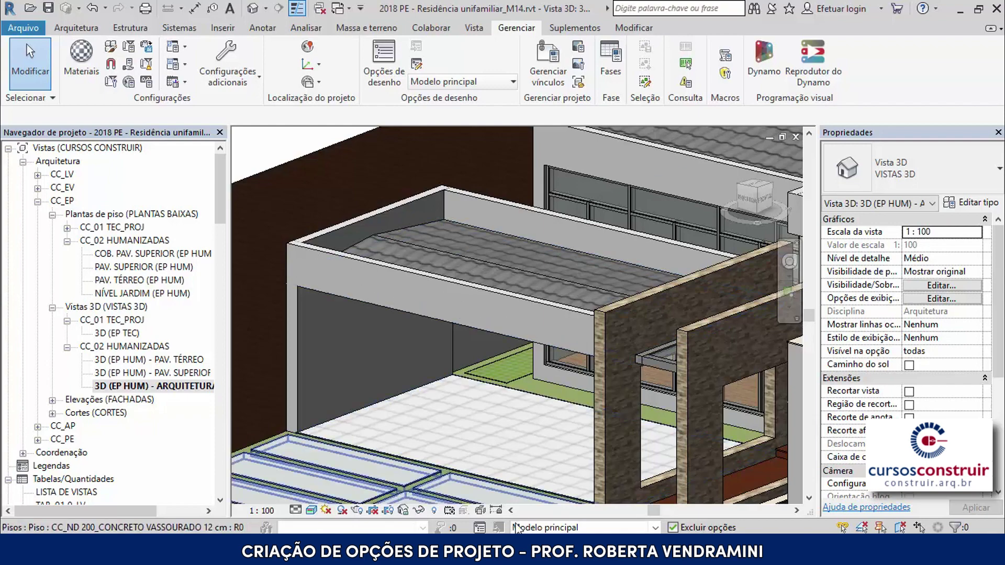
pyautogui.scroll(-2, 348, 264)
pyautogui.keyDown('shift'); pyautogui.moveTo(348, 265); pyautogui.dragTo(351, 265, button='middle'); pyautogui.keyUp('shift')
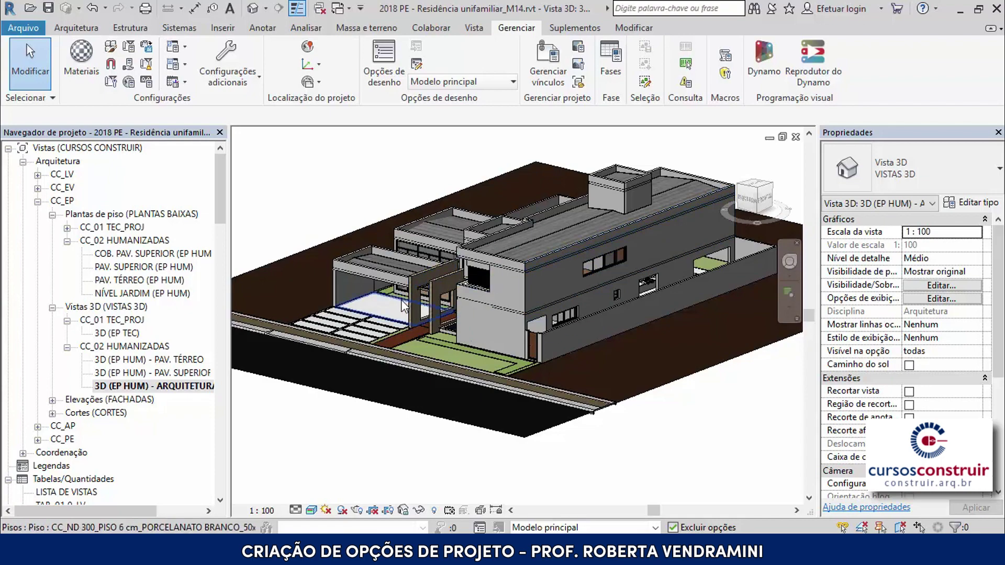
pyautogui.scroll(2, 420, 299)
pyautogui.scroll(2, 421, 289)
pyautogui.scroll(2, 422, 285)
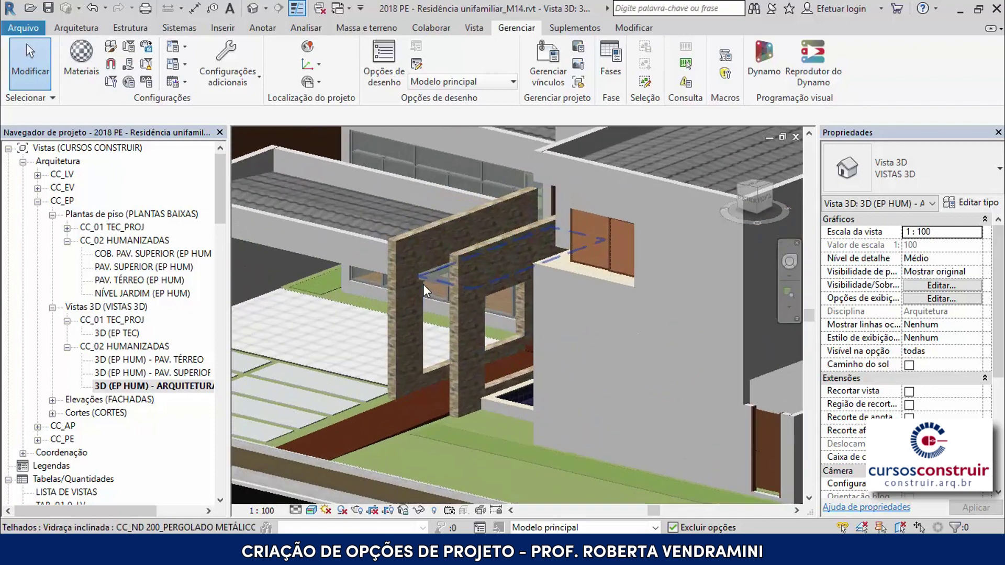
pyautogui.scroll(2, 419, 277)
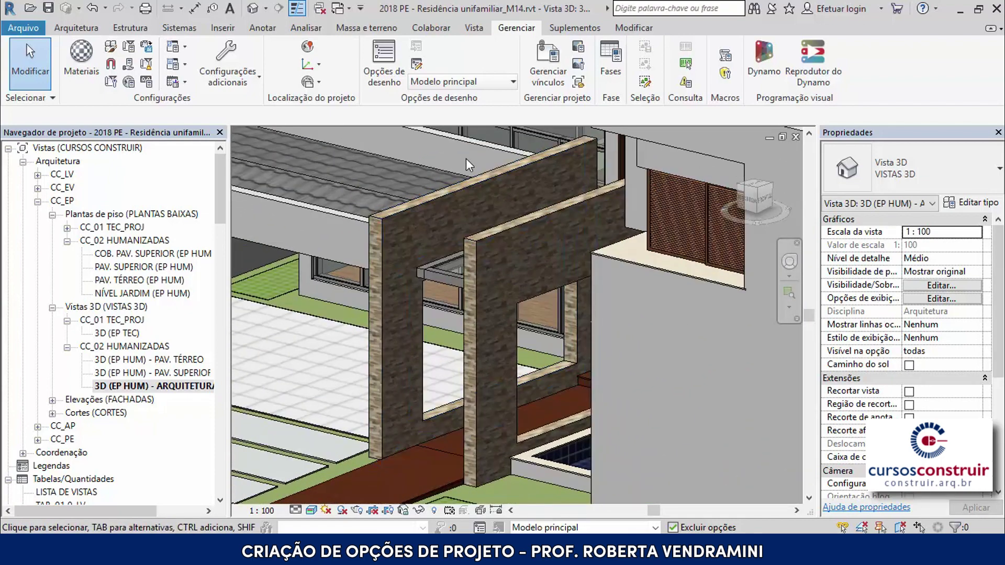
pyautogui.click(422, 206)
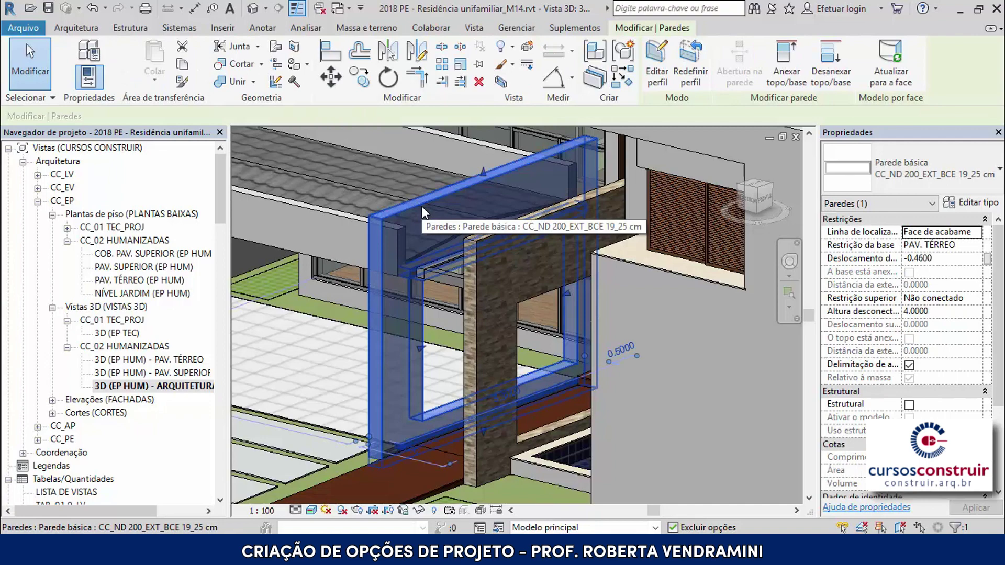
pyautogui.press('h')
pyautogui.press('h')
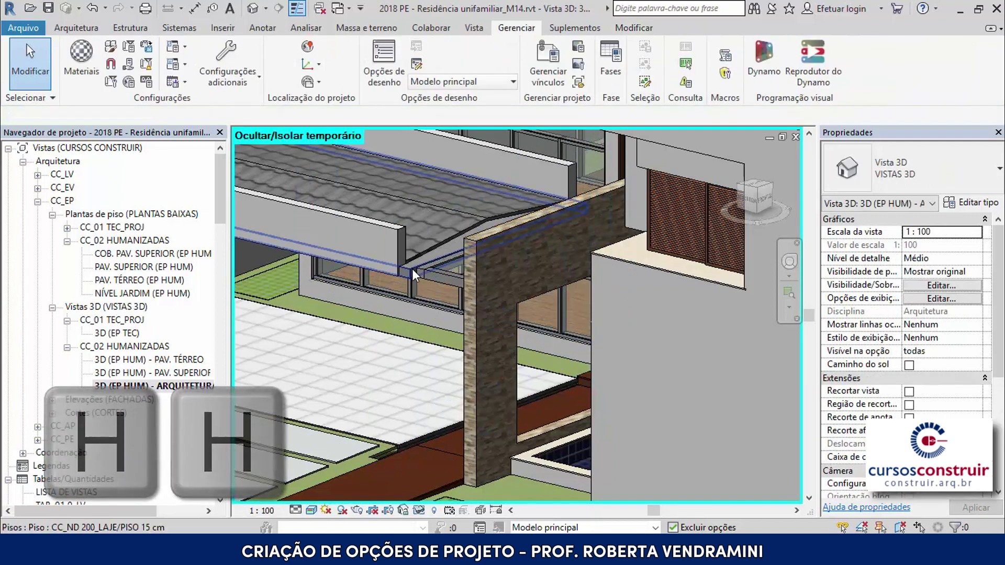
# - Add the garage roof slab to all three TELHADO GARAGEM options
pyautogui.click(412, 268)
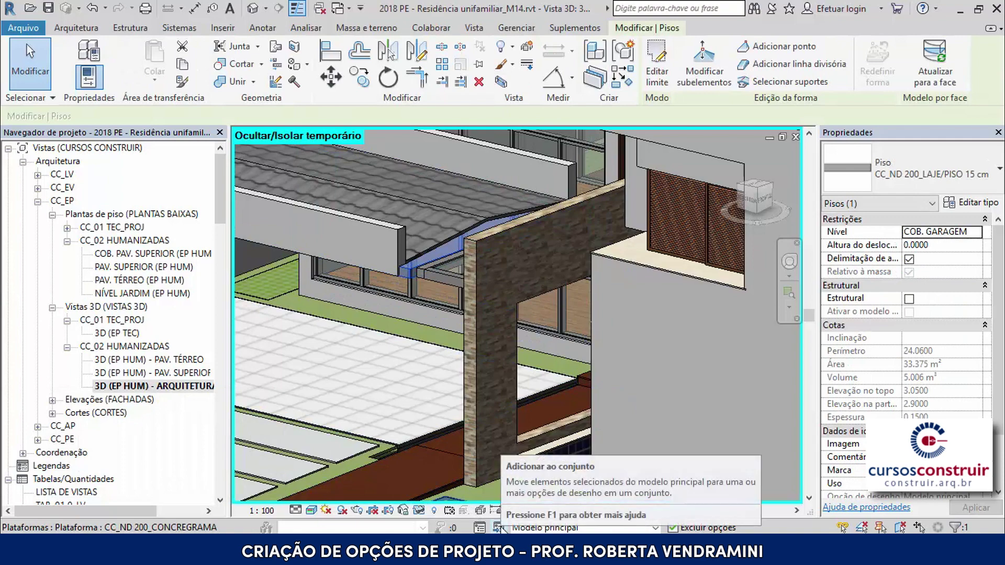
pyautogui.click(499, 527)
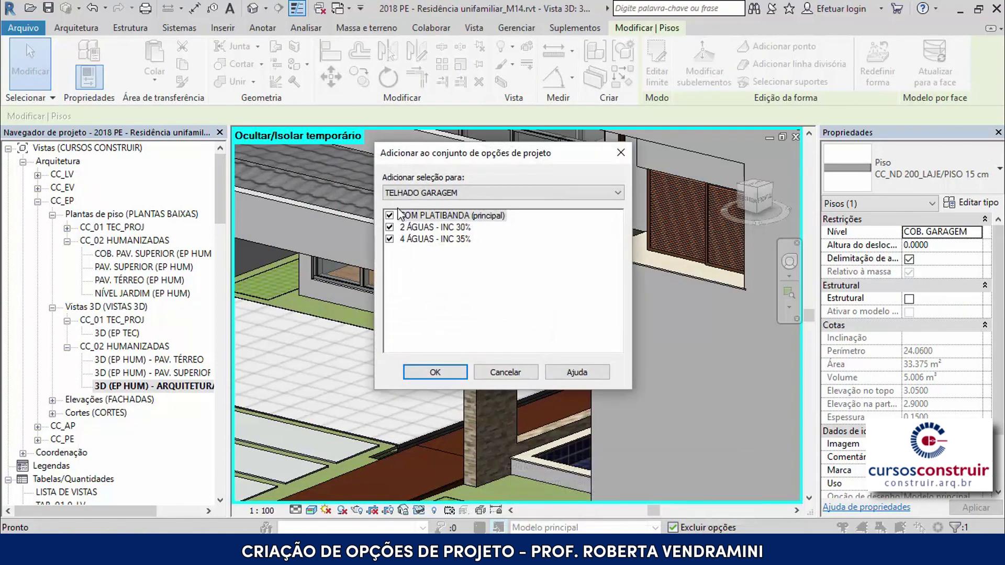
pyautogui.click(450, 371)
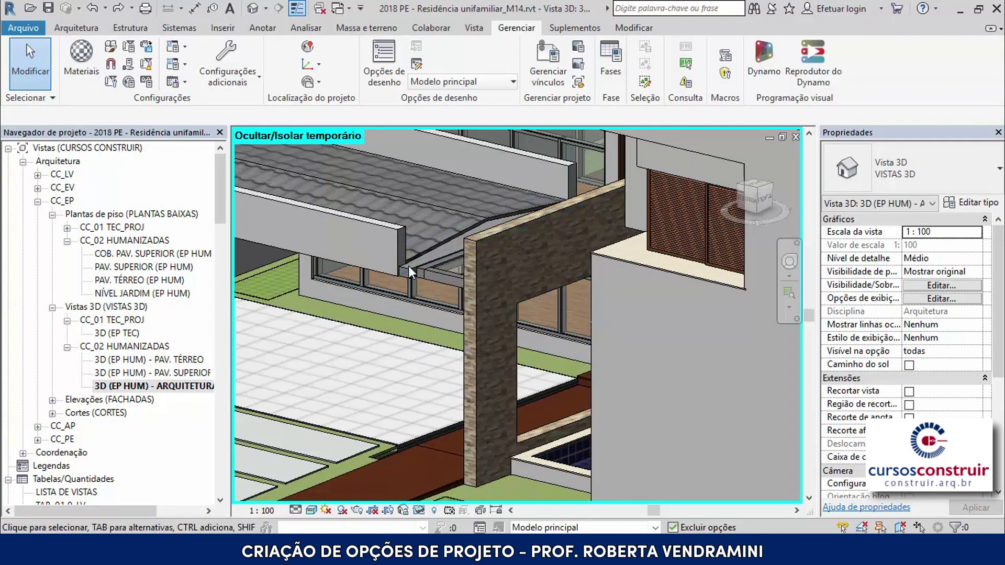
# - Inspect the beam up close, then reset temporary hide (HR) so the stone portico reappears
pyautogui.scroll(2, 407, 266)
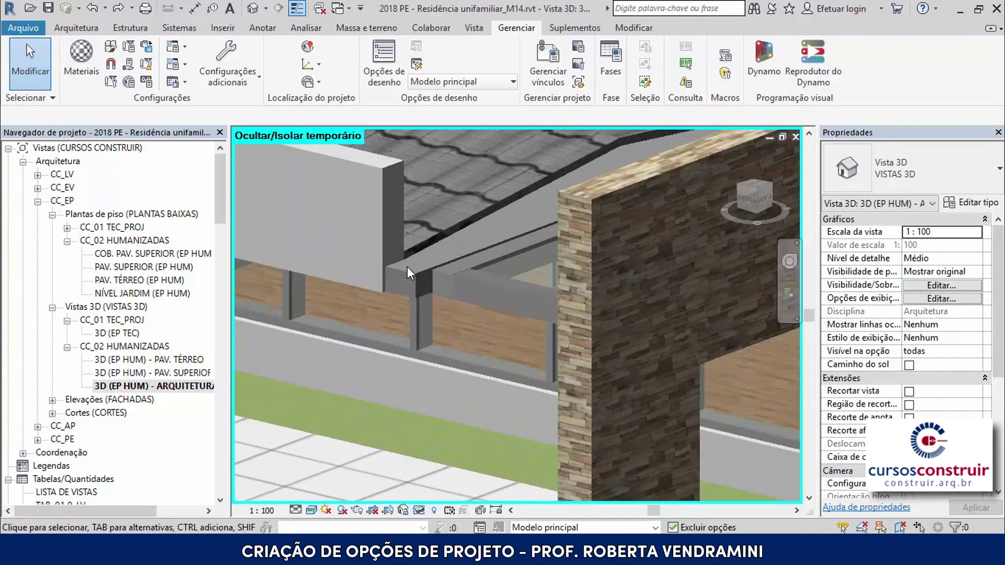
pyautogui.scroll(2, 407, 267)
pyautogui.scroll(1, 407, 267)
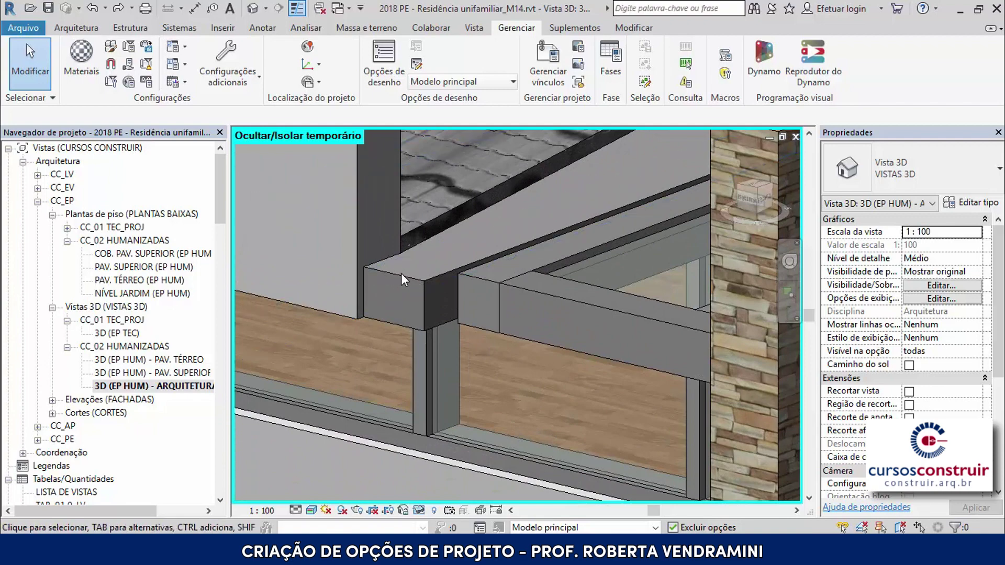
pyautogui.scroll(-1, 403, 281)
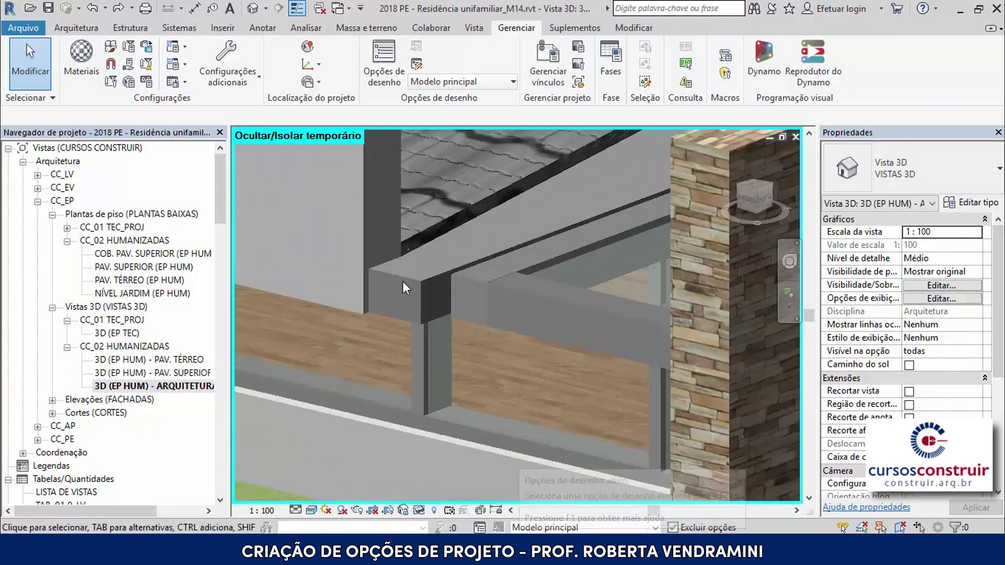
pyautogui.scroll(-2, 420, 281)
pyautogui.scroll(-2, 420, 281)
pyautogui.scroll(-1, 421, 281)
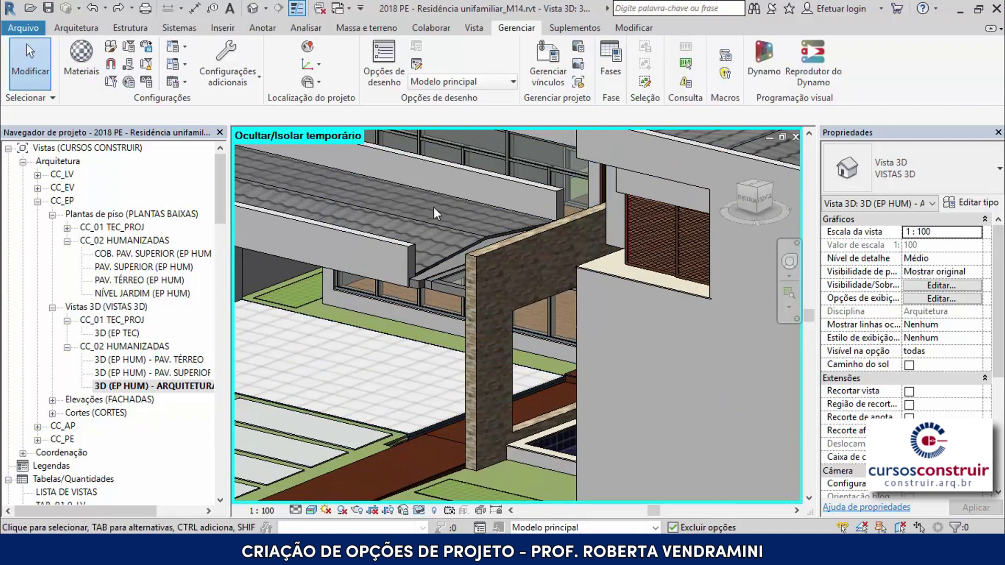
pyautogui.press('h')
pyautogui.press('r')
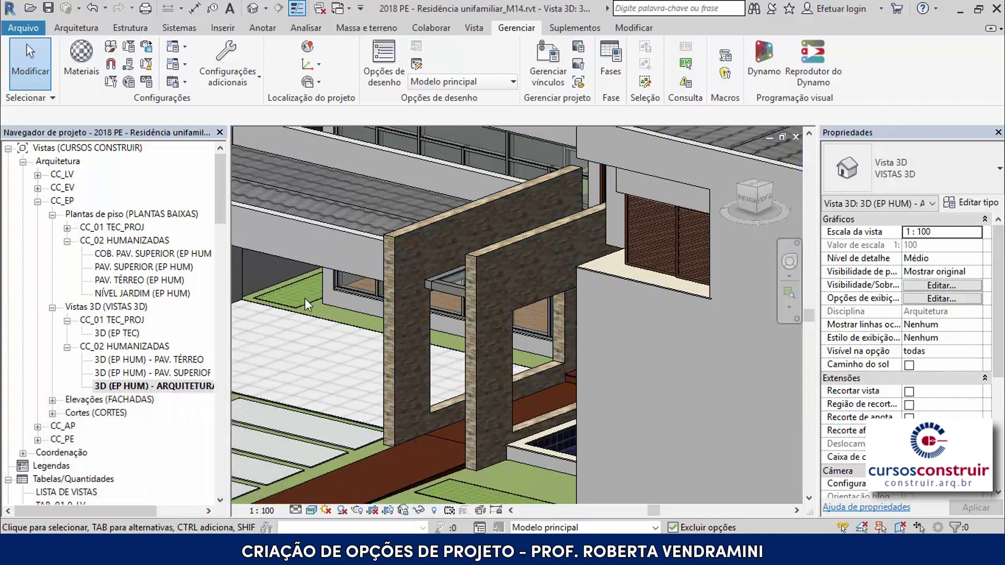
pyautogui.scroll(-5, 314, 306)
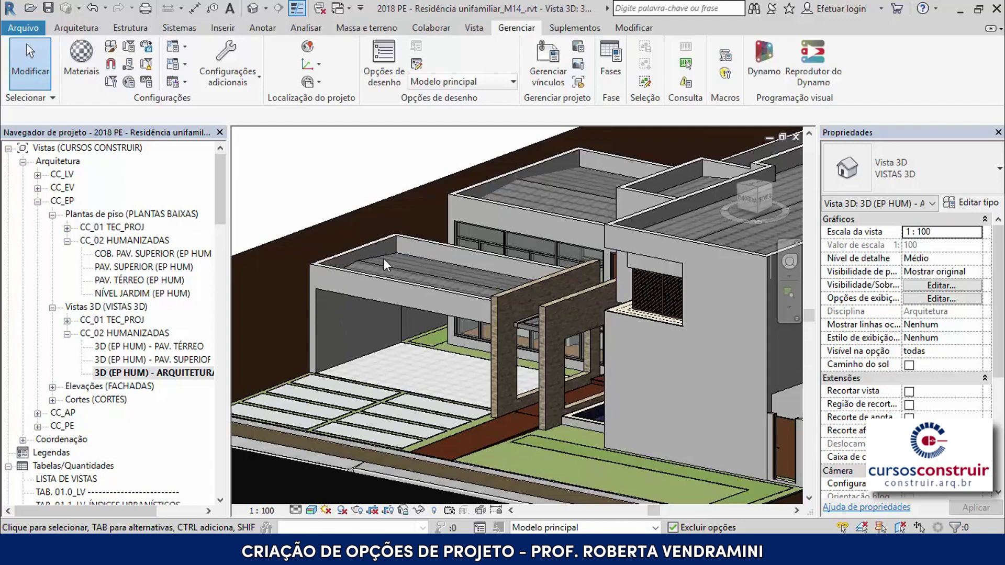
pyautogui.click(461, 453)
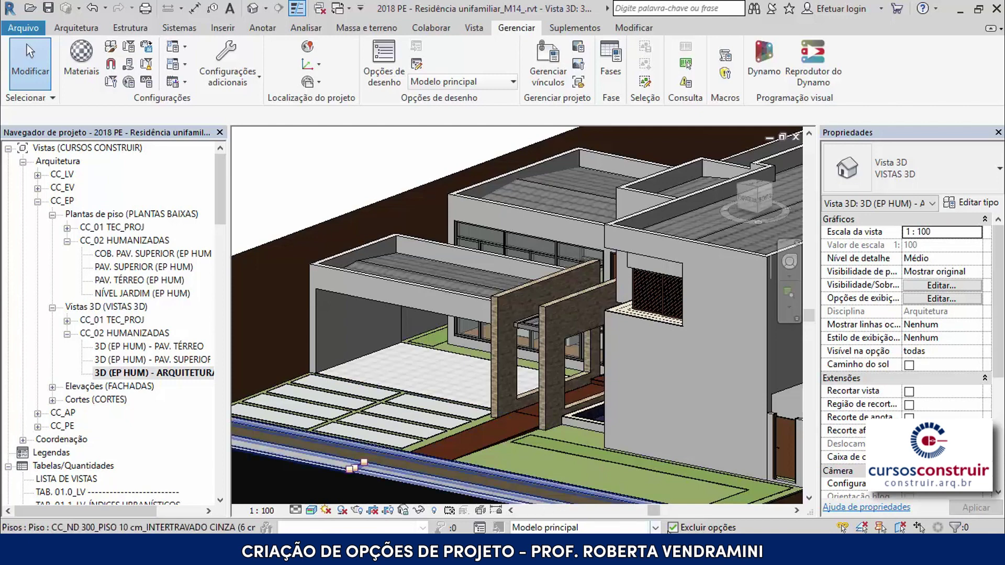
pyautogui.click(673, 528)
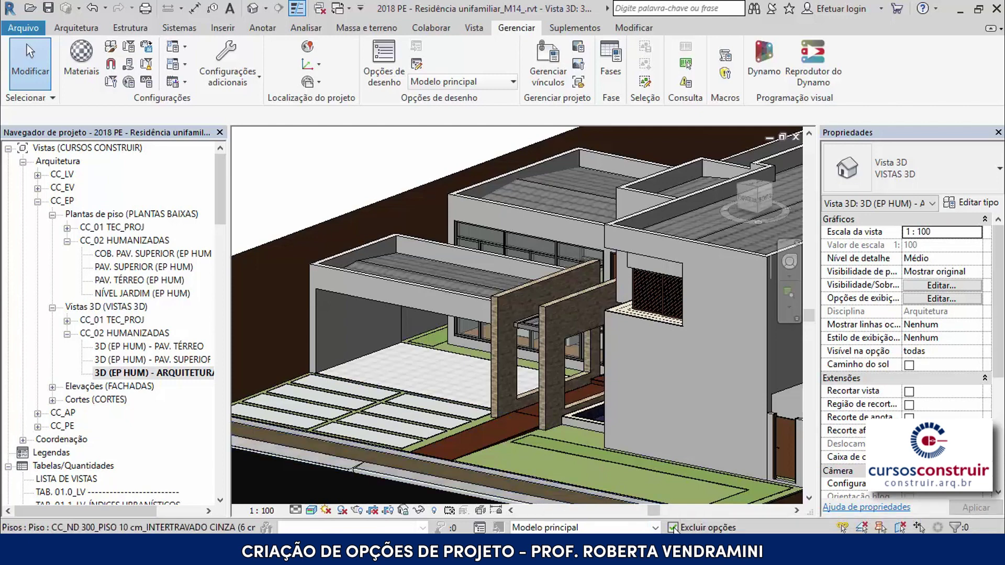
pyautogui.click(345, 292)
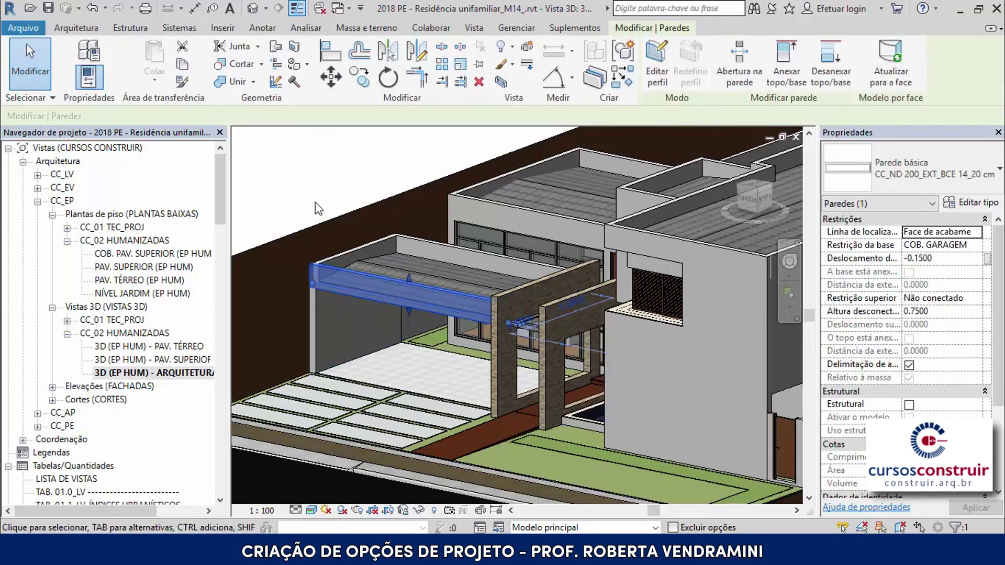
pyautogui.scroll(2, 323, 279)
pyautogui.scroll(2, 332, 309)
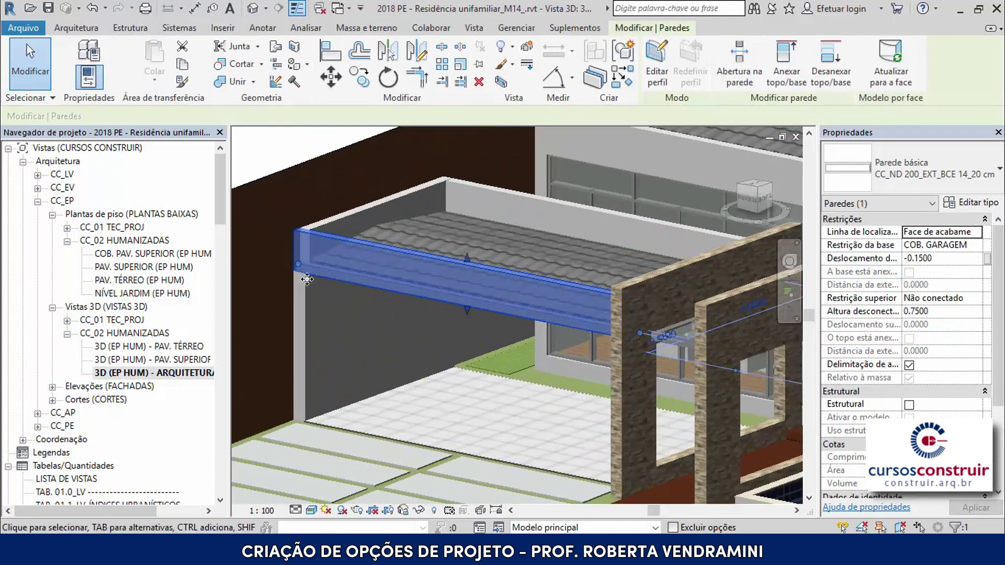
pyautogui.press('Escape')
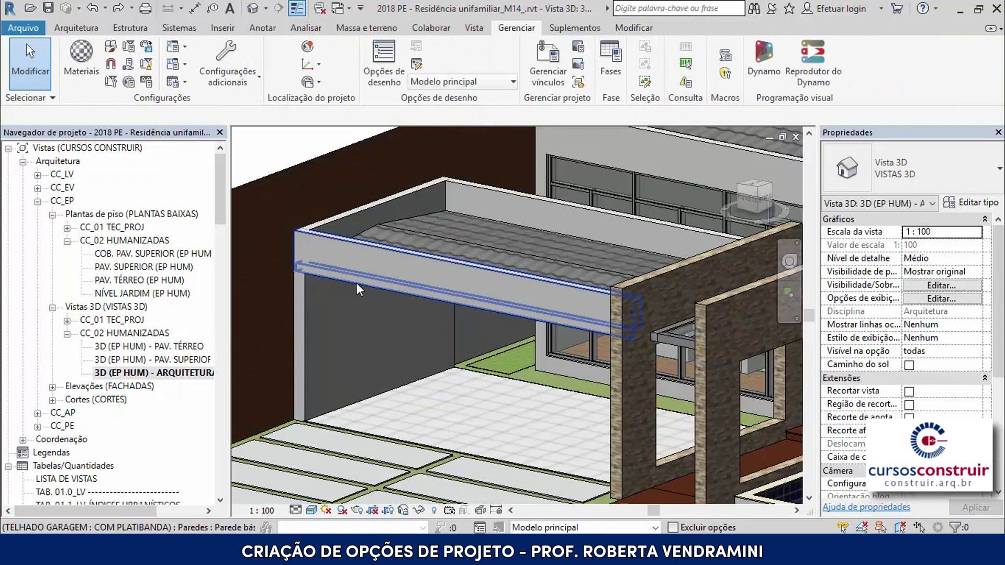
pyautogui.click(356, 283)
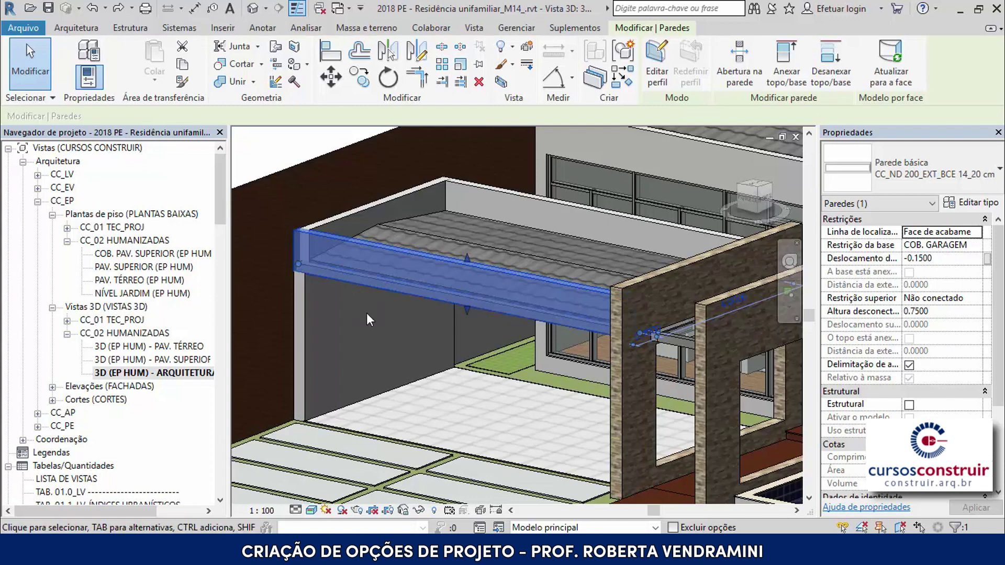
pyautogui.press('Escape')
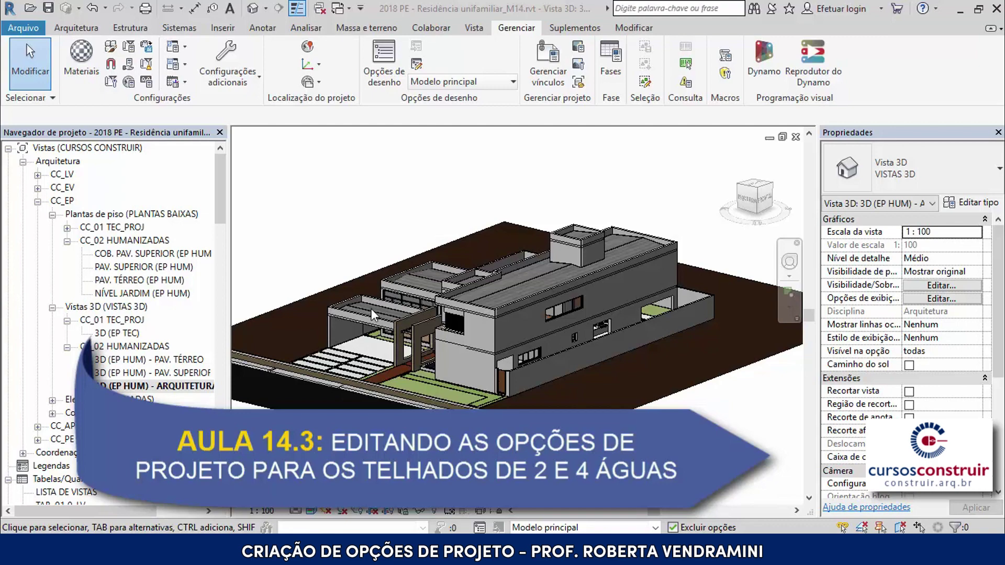
pyautogui.scroll(3, 310, 361)
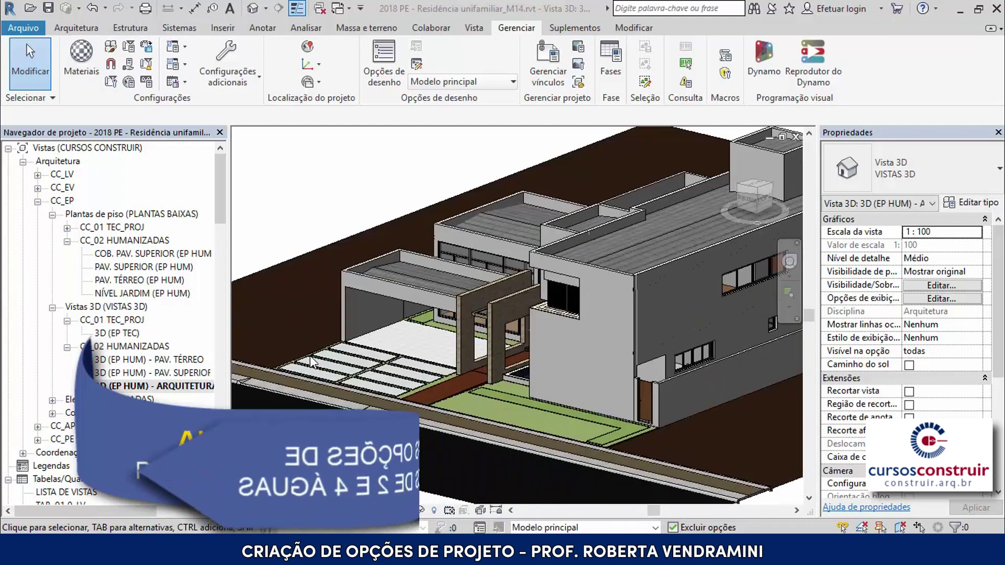
pyautogui.scroll(2, 367, 309)
pyautogui.scroll(2, 445, 323)
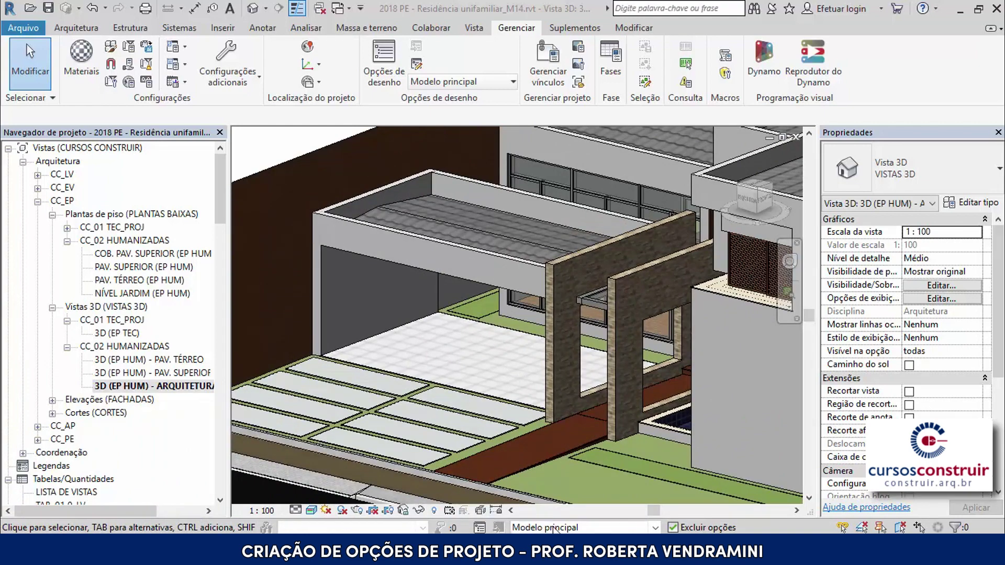
# - Make 2 ÁGUAS - INC 30% the active design option and remove the garage's side parapet wall
pyautogui.click(654, 529)
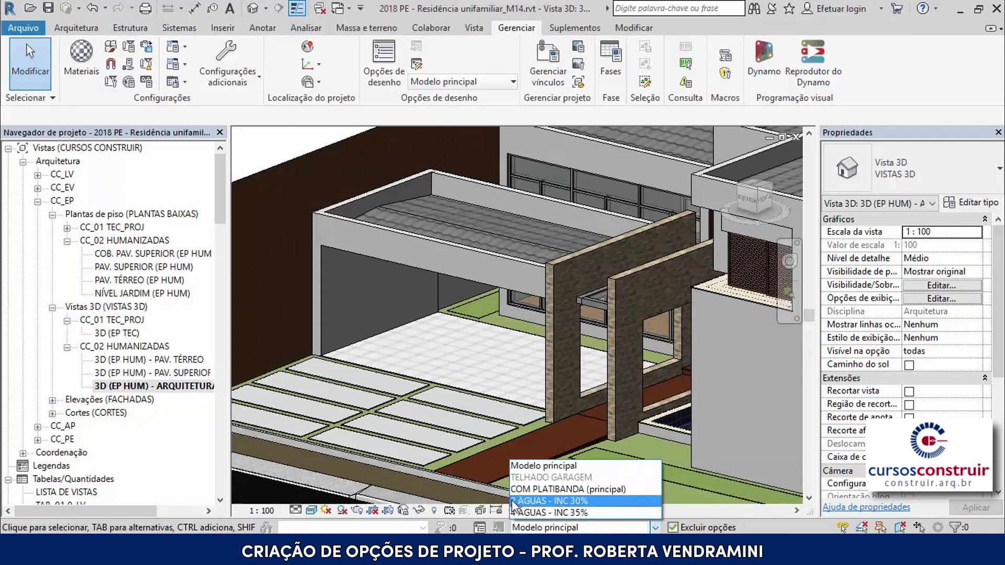
pyautogui.click(564, 503)
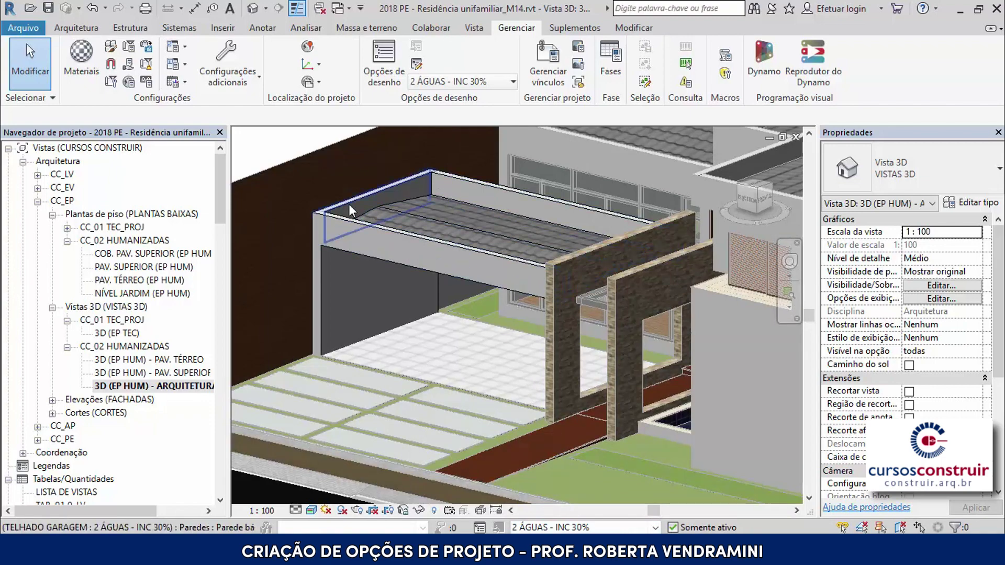
pyautogui.click(383, 191)
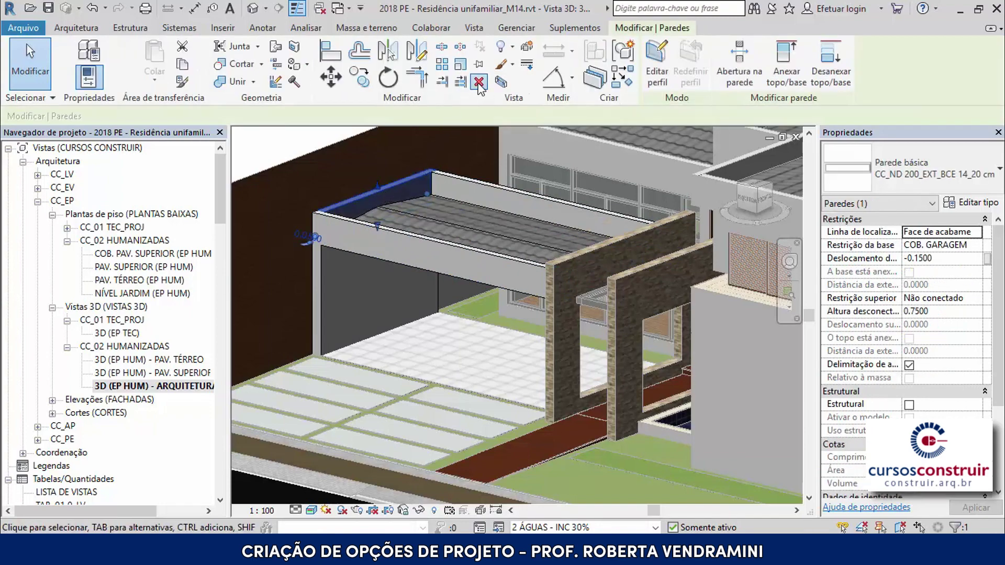
pyautogui.press('Escape')
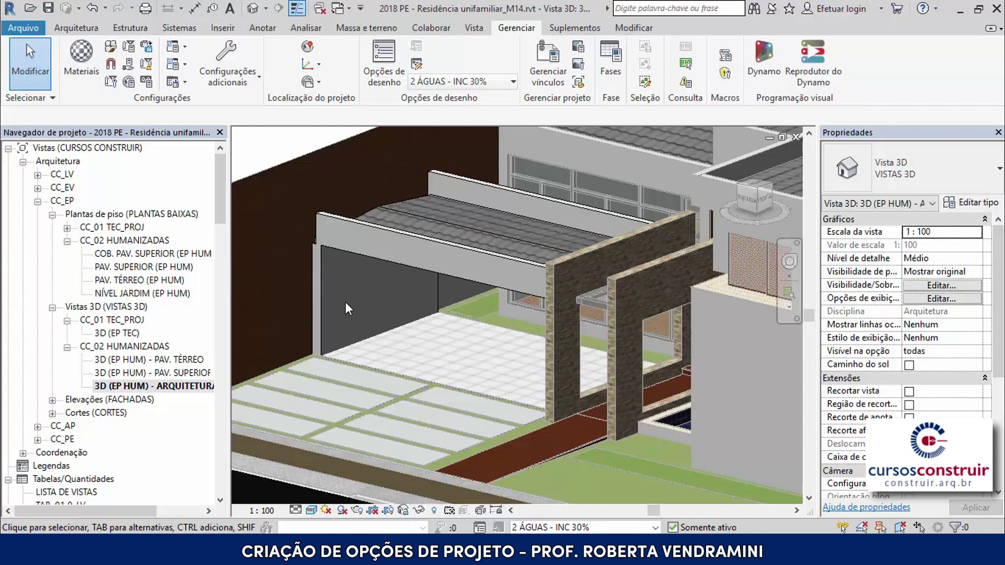
pyautogui.click(654, 528)
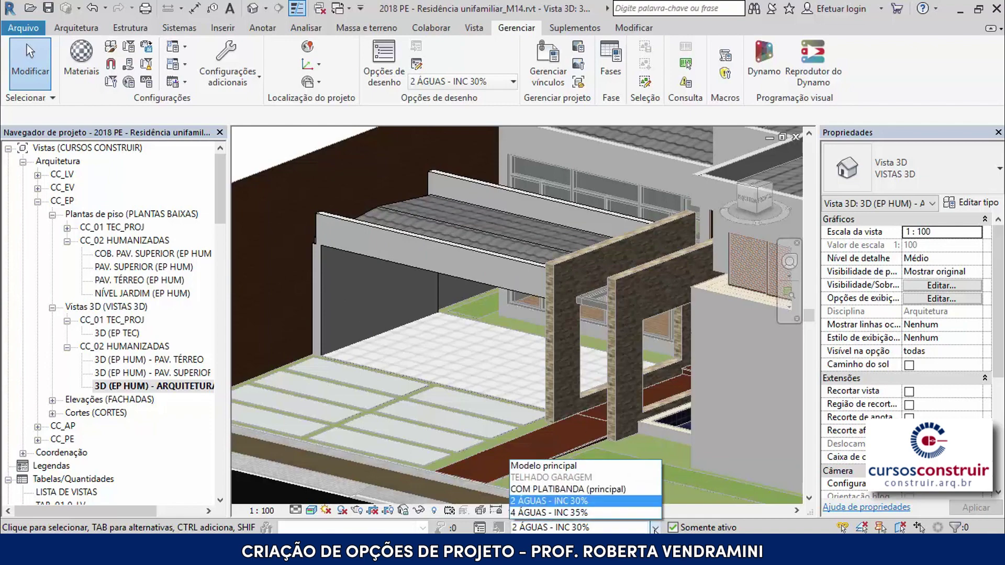
pyautogui.click(610, 466)
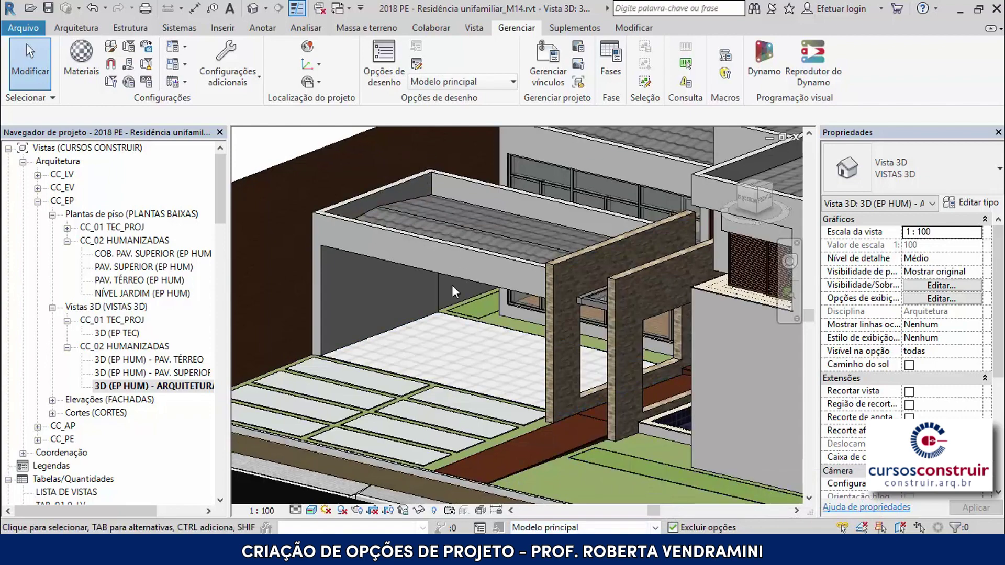
pyautogui.click(654, 527)
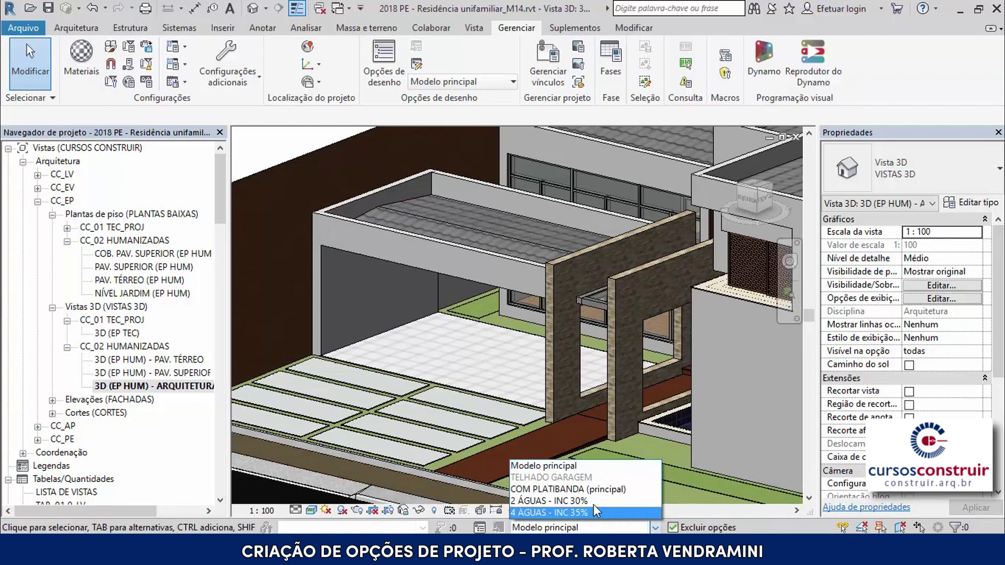
pyautogui.click(536, 513)
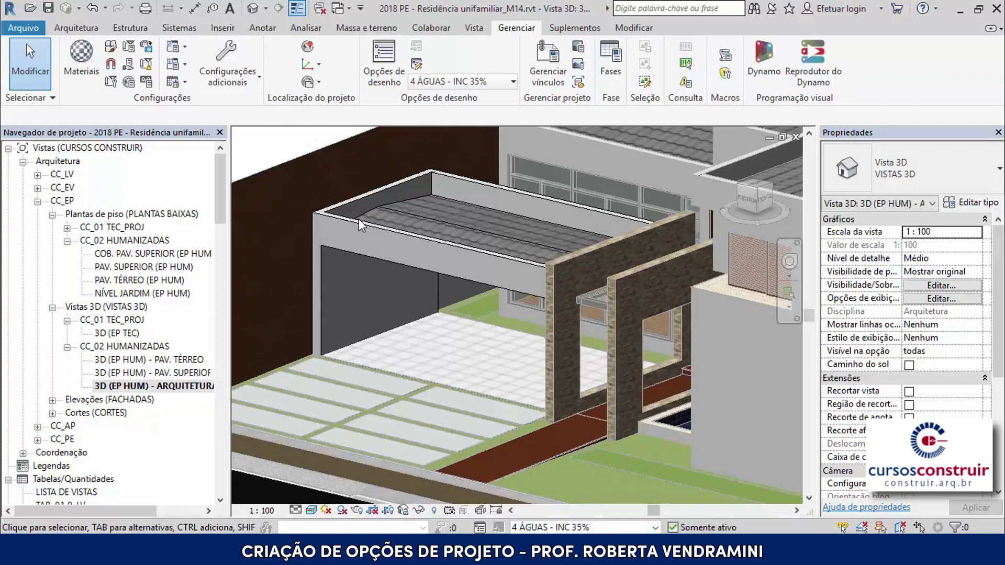
pyautogui.click(654, 528)
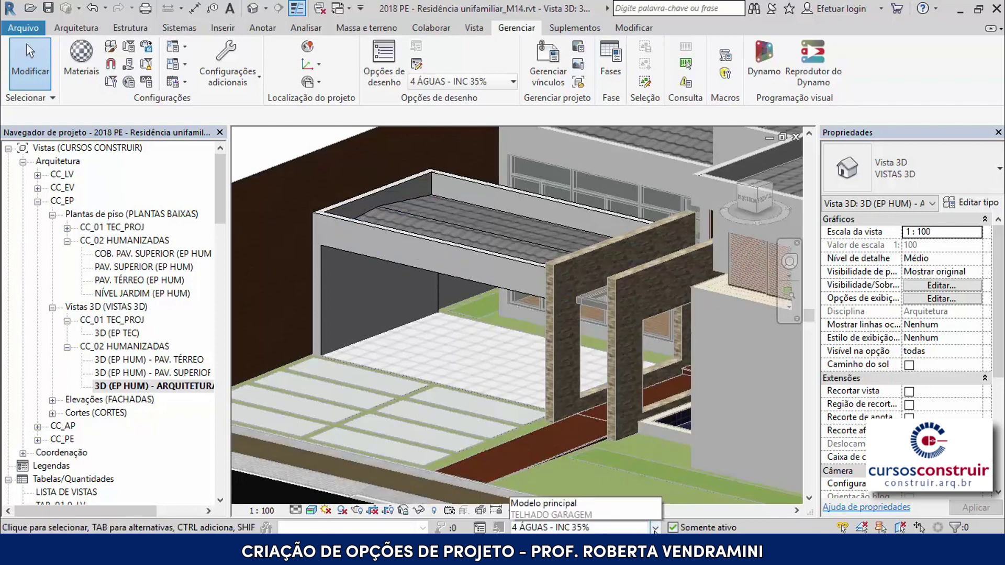
pyautogui.click(580, 506)
pyautogui.press('Up')
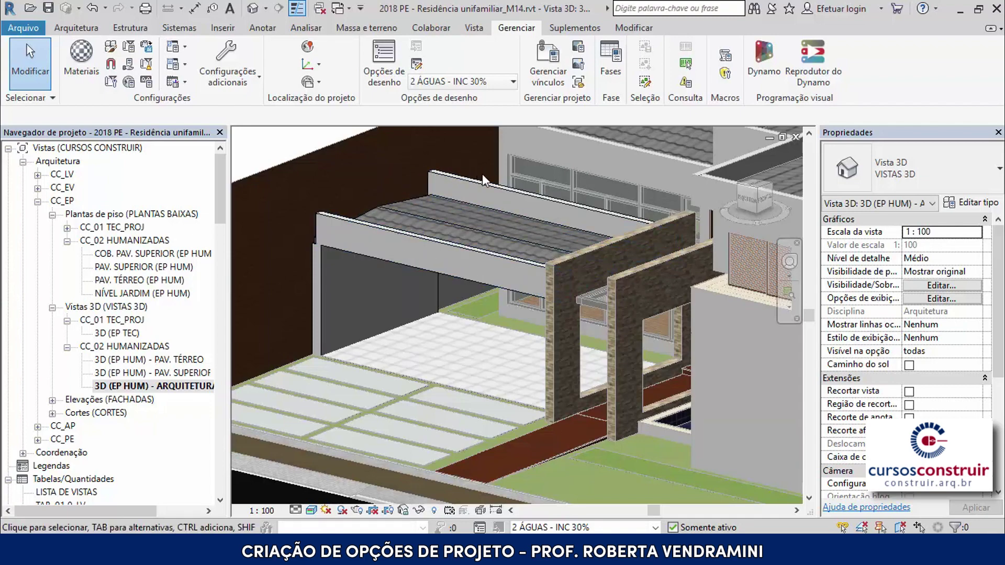
# - Edit the garage roof's boundary sketch on the PAV. TÉRREO (EP HUM) plan, zoomed onto the roof
pyautogui.click(386, 206)
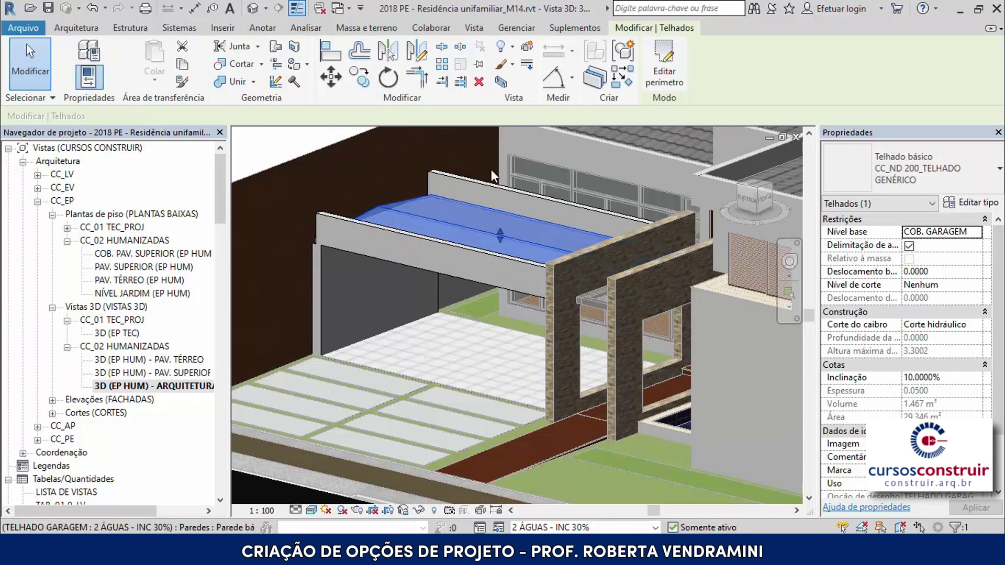
pyautogui.click(663, 78)
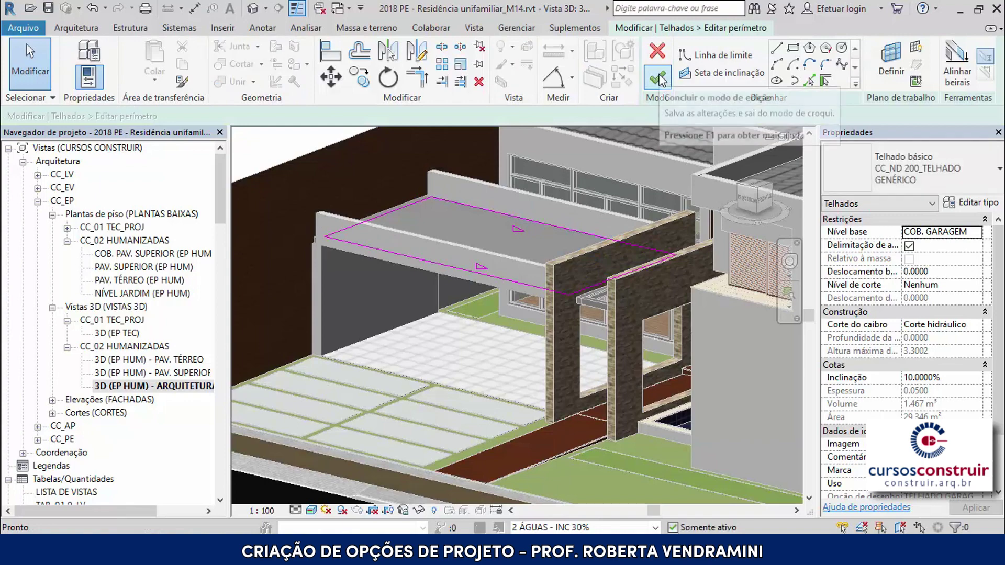
pyautogui.doubleClick(129, 280)
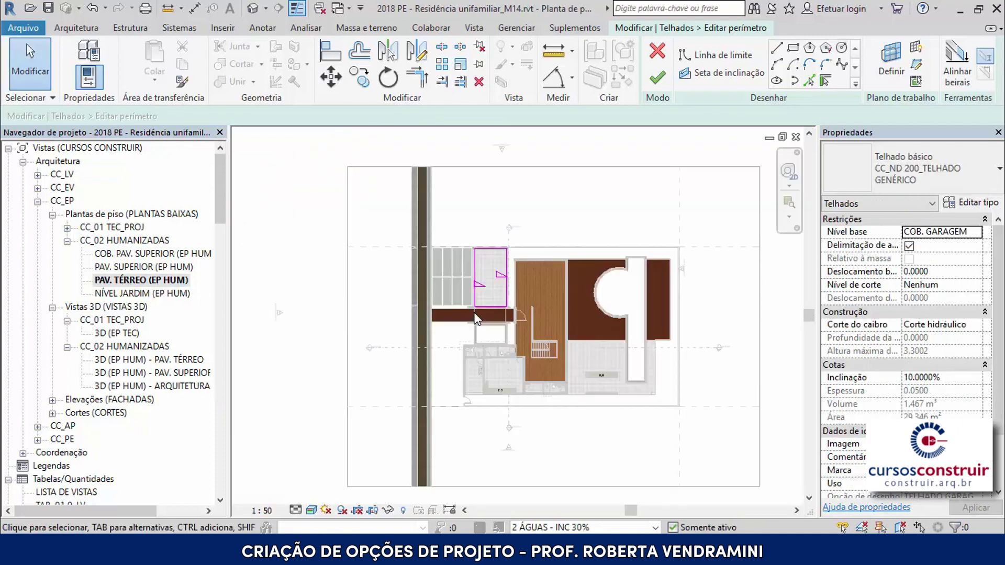
pyautogui.scroll(2, 496, 285)
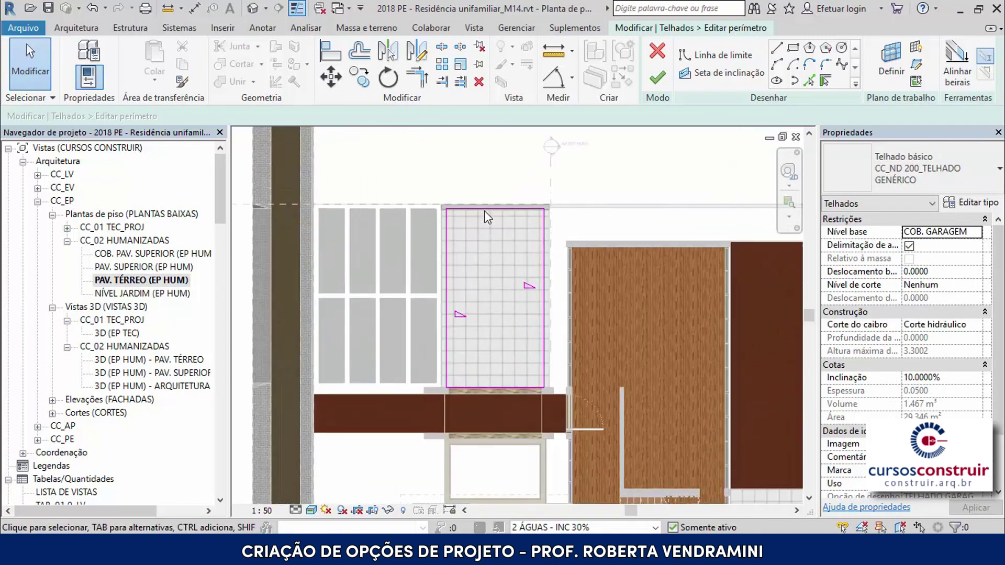
pyautogui.scroll(4, 484, 211)
pyautogui.scroll(3, 485, 210)
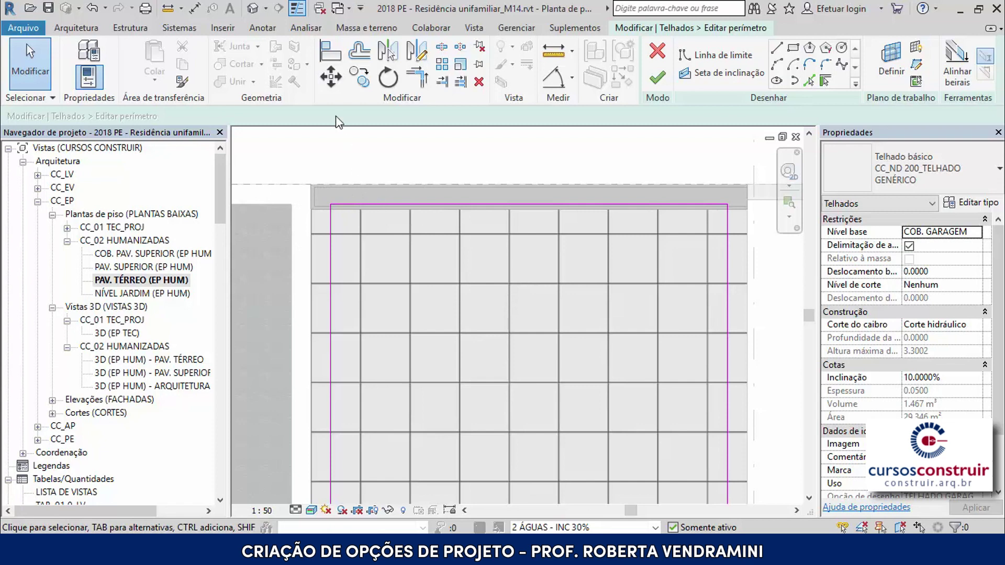
pyautogui.click(329, 54)
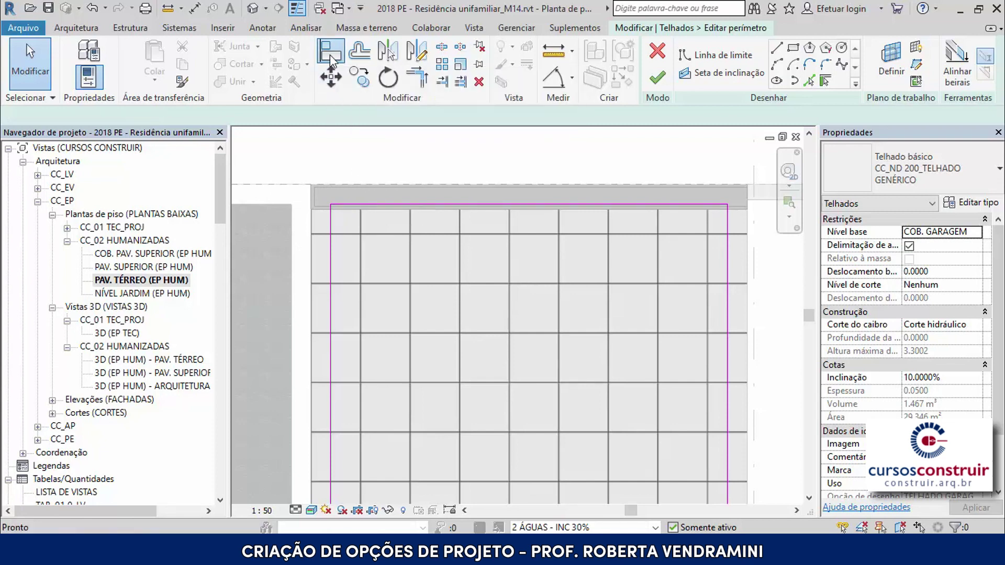
# - Align the roof sketch's top edge to the reference plane
pyautogui.click(305, 184)
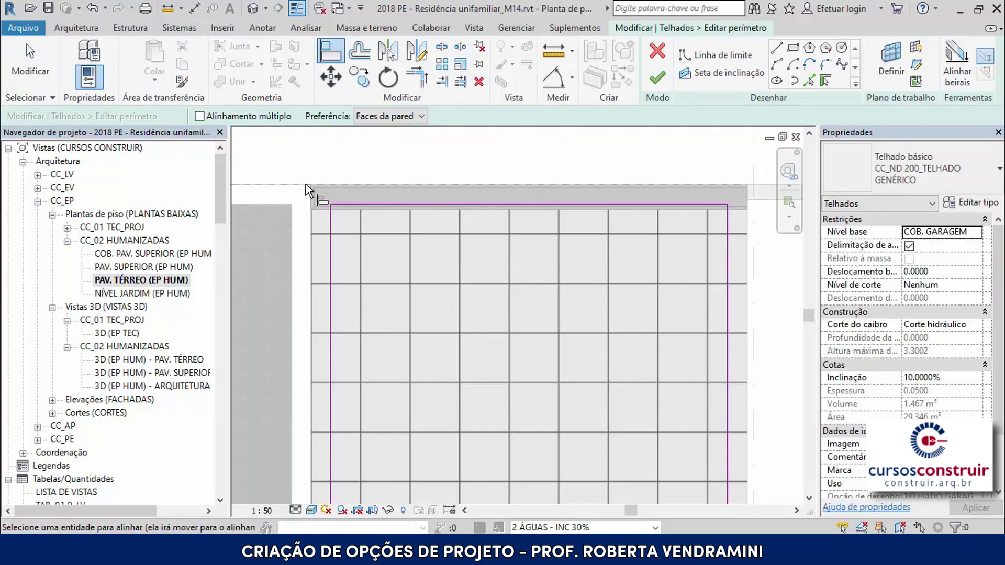
pyautogui.click(429, 203)
pyautogui.scroll(-3, 430, 204)
pyautogui.moveTo(424, 490); pyautogui.dragTo(423, 385, button='middle')
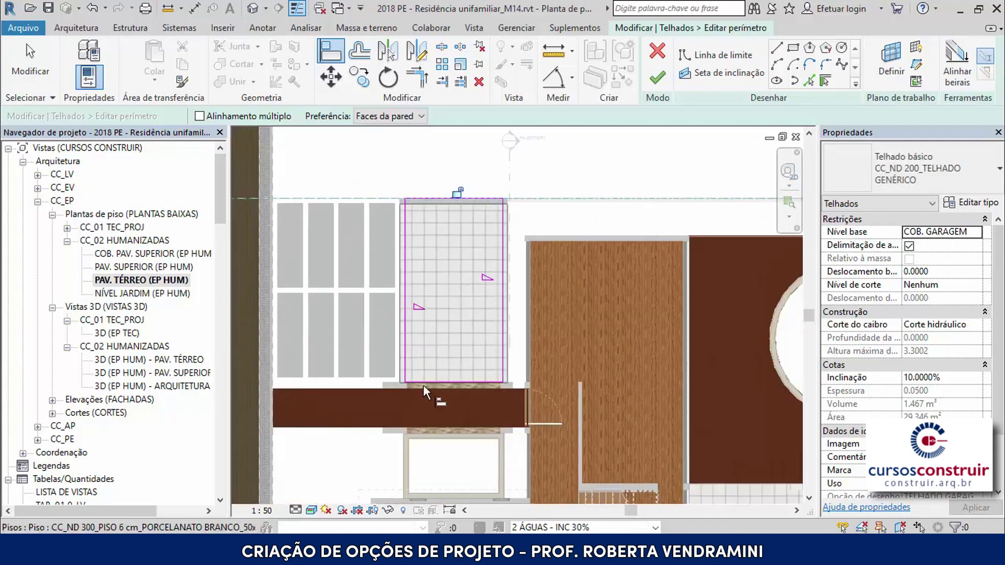
pyautogui.scroll(2, 385, 386)
pyautogui.scroll(1, 373, 386)
pyautogui.scroll(2, 374, 386)
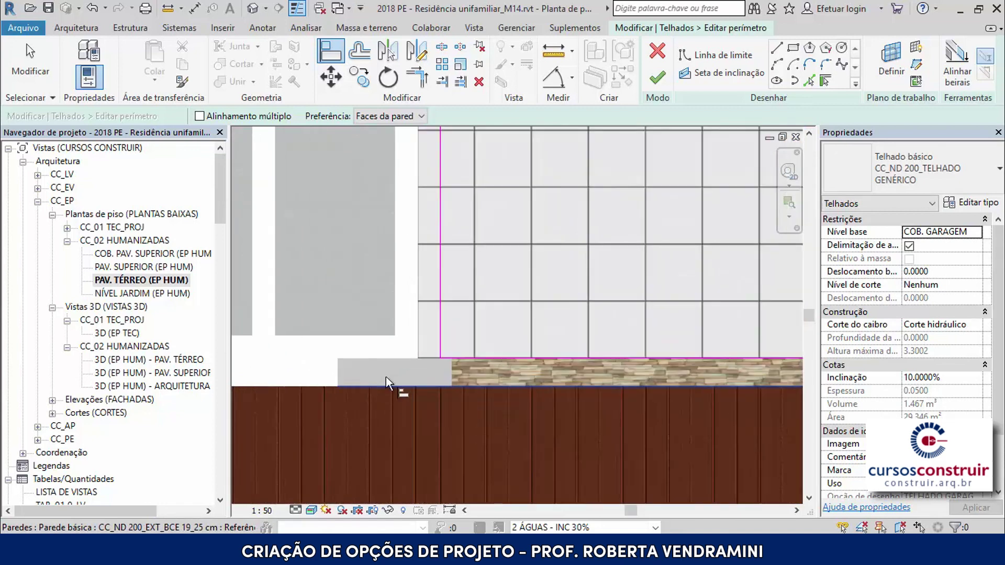
# - Align the roof boundary line to the lower garage wall's left face
pyautogui.click(337, 372)
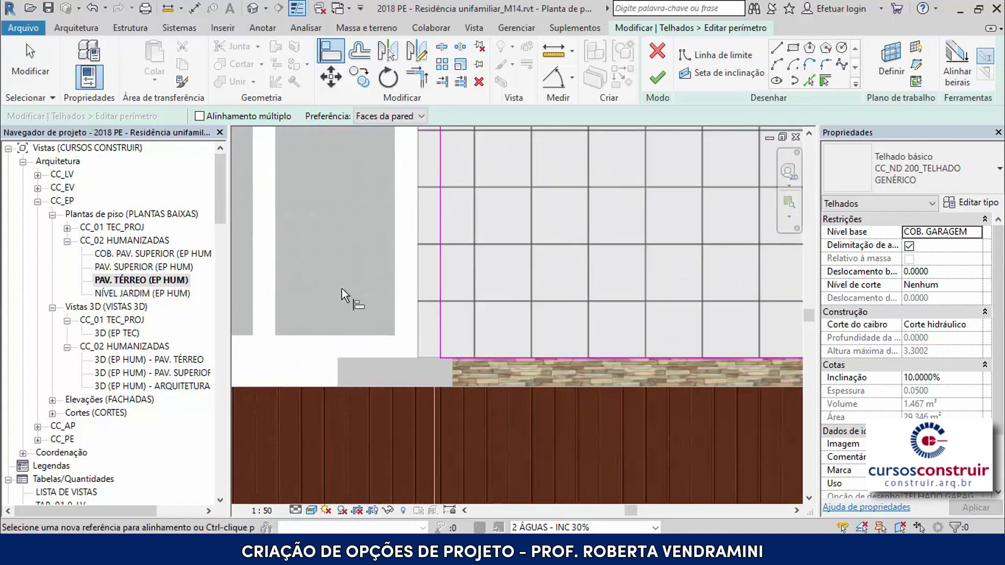
pyautogui.click(339, 373)
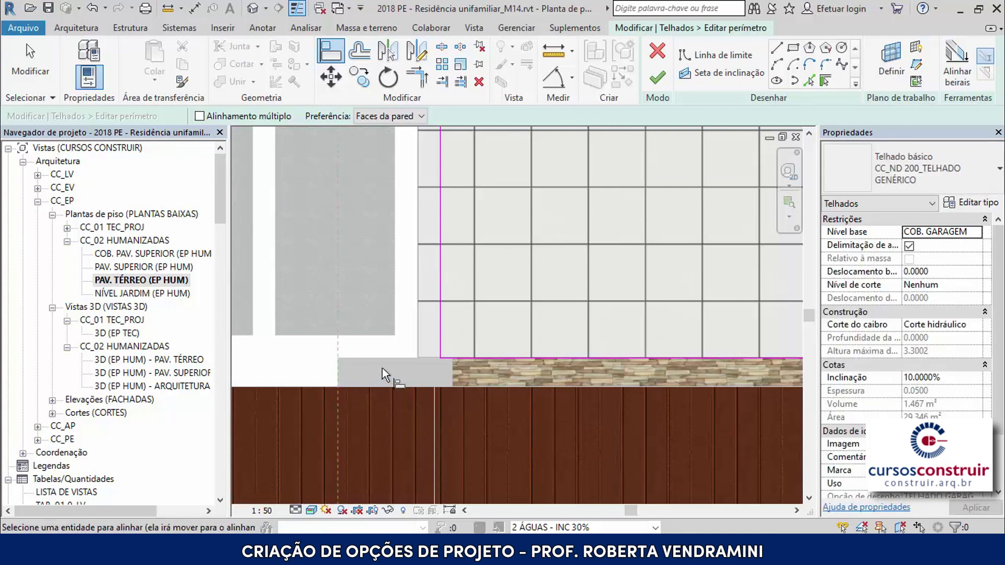
pyautogui.click(439, 341)
pyautogui.scroll(-5, 323, 326)
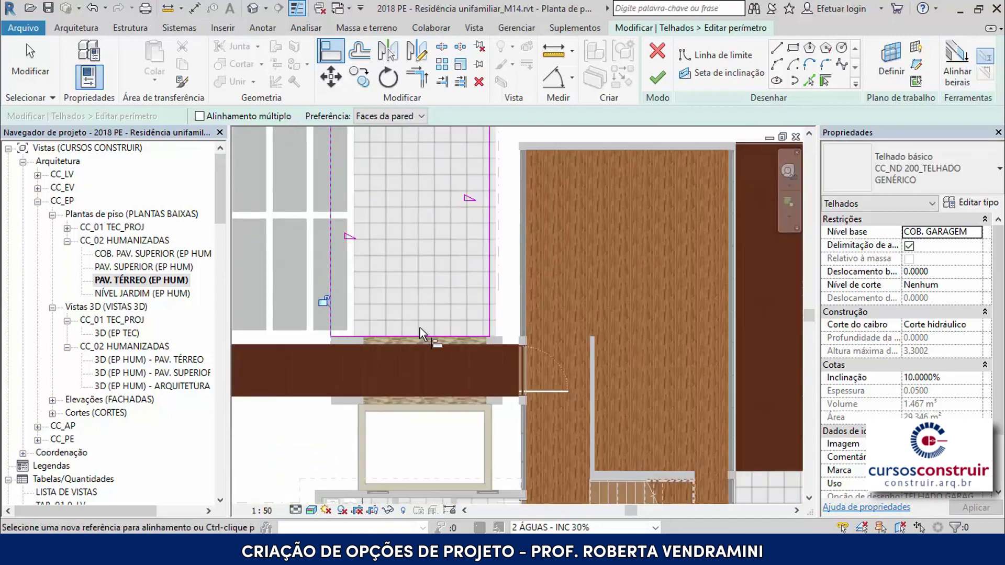
pyautogui.scroll(2, 548, 326)
pyautogui.scroll(1, 512, 357)
pyautogui.scroll(1, 505, 345)
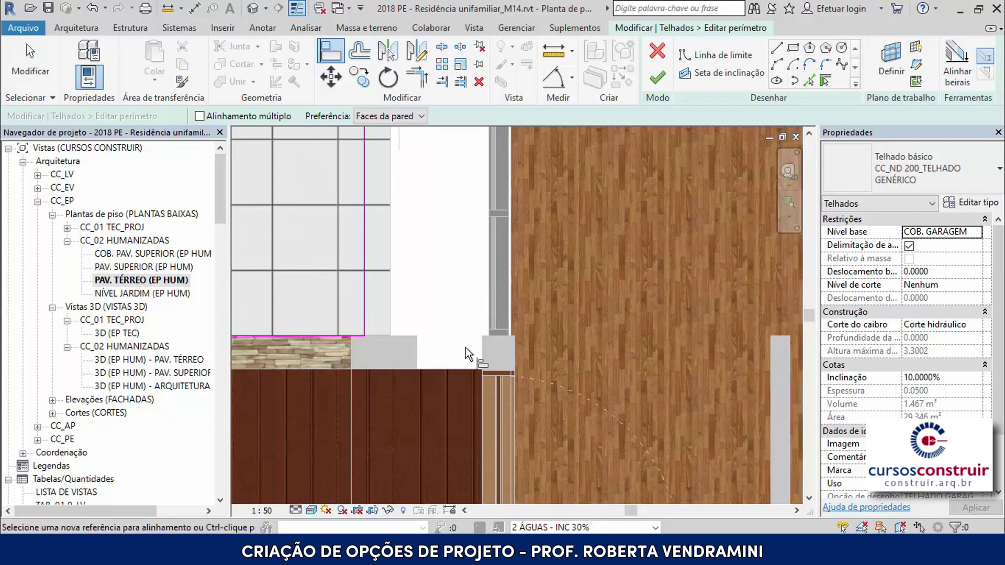
# - Align another roof sketch edge to the wall face beside the door
pyautogui.click(481, 348)
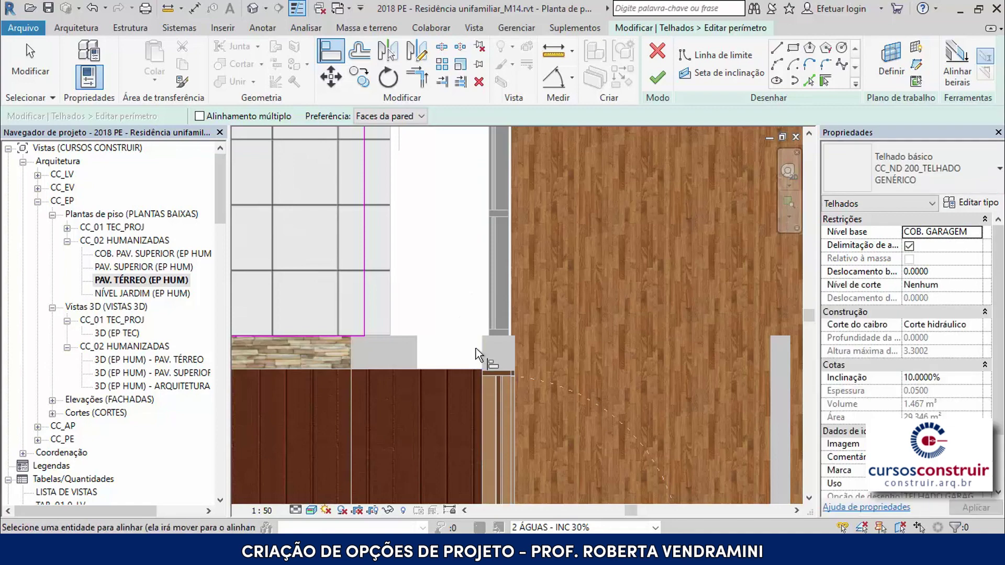
pyautogui.click(366, 309)
pyautogui.scroll(-2, 439, 325)
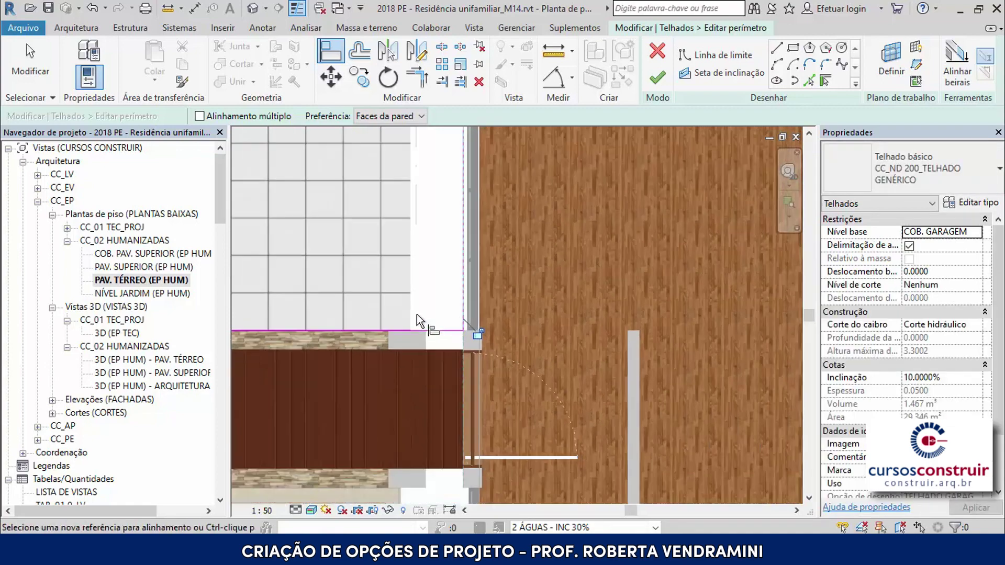
pyautogui.scroll(-2, 432, 330)
pyautogui.scroll(-2, 433, 330)
pyautogui.scroll(-1, 433, 330)
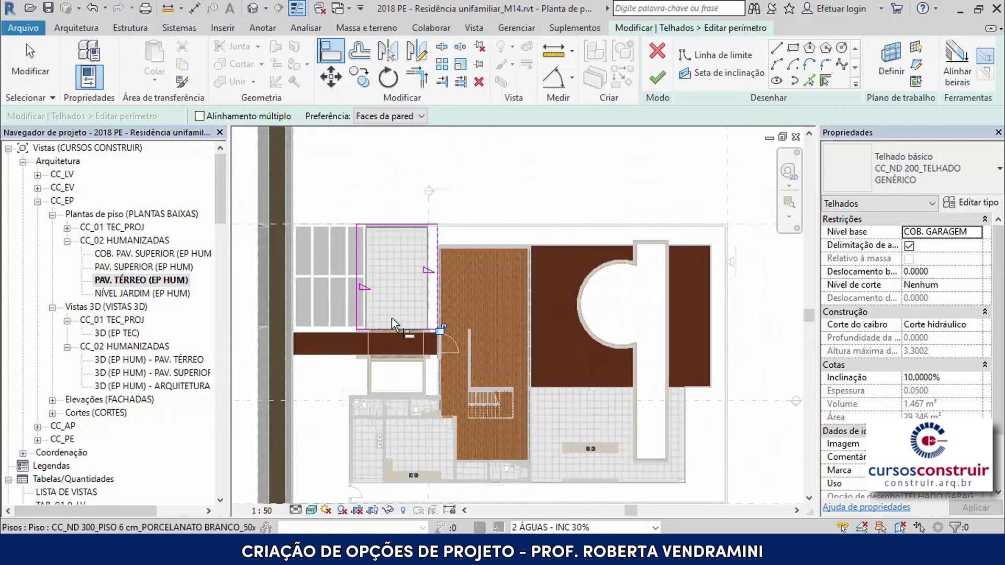
# - Set the garage roof's Inclinação to 30% and finish it with the highlighted walls attached
pyautogui.click(906, 378)
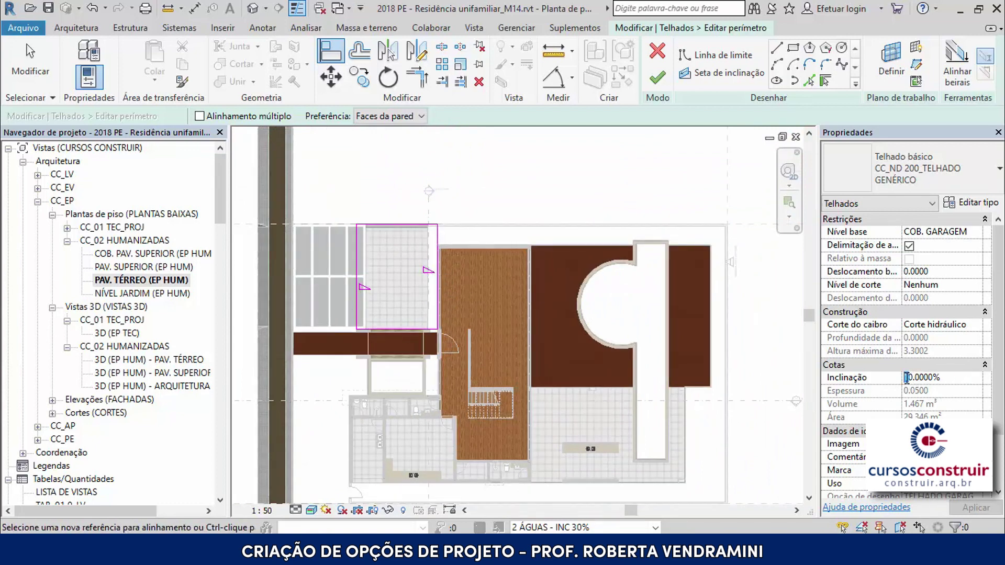
pyautogui.write('3')
pyautogui.moveTo(998, 269); pyautogui.dragTo(1000, 335)
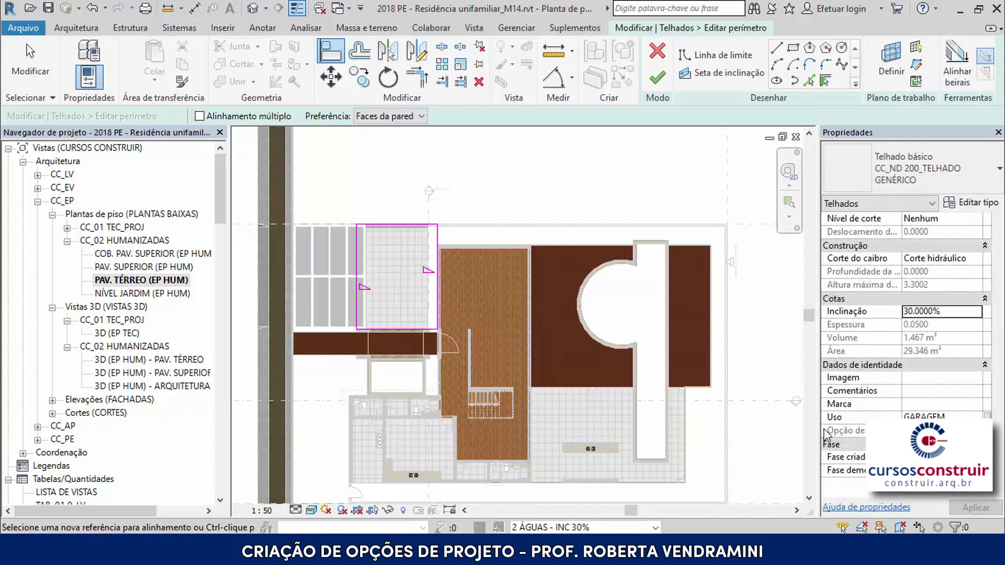
pyautogui.click(656, 78)
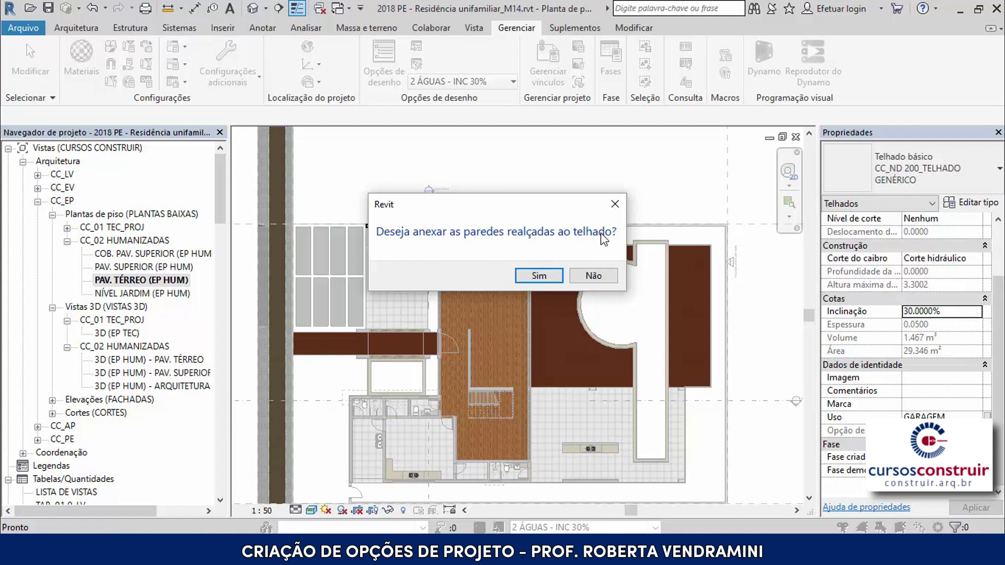
pyautogui.click(538, 276)
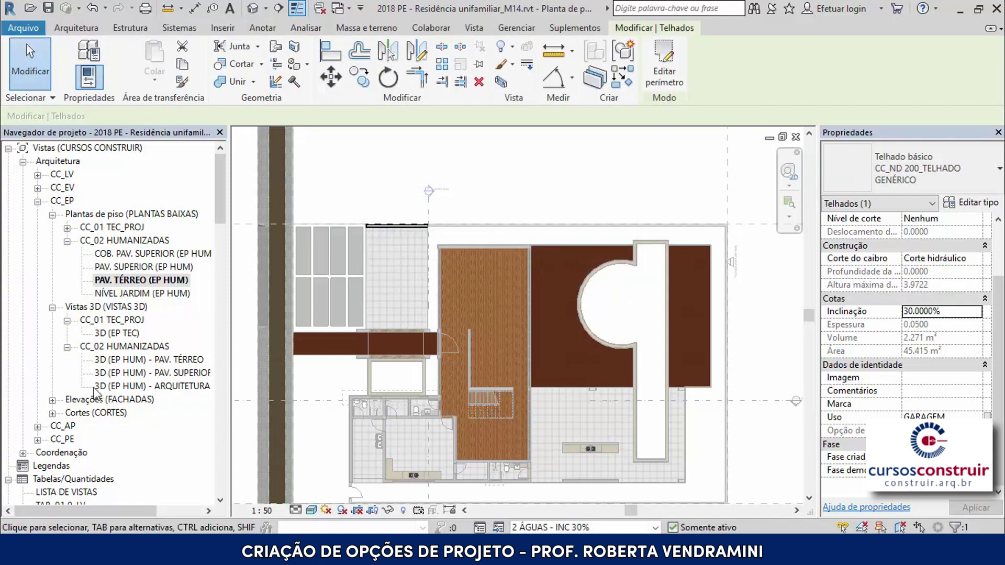
pyautogui.doubleClick(171, 390)
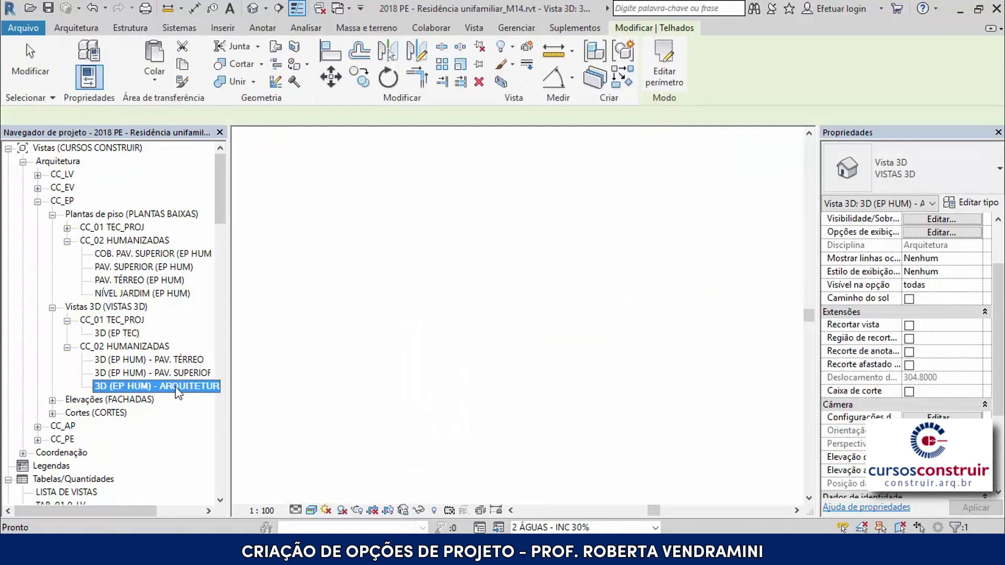
pyautogui.keyDown('shift'); pyautogui.moveTo(502, 308); pyautogui.dragTo(468, 289, button='middle'); pyautogui.keyUp('shift')
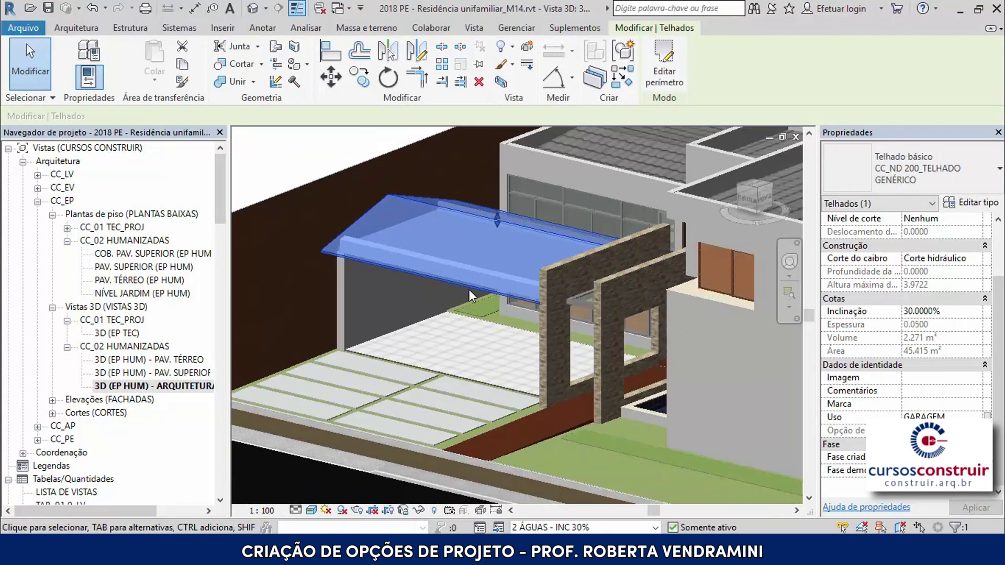
pyautogui.press('Escape')
pyautogui.scroll(-1, 508, 278)
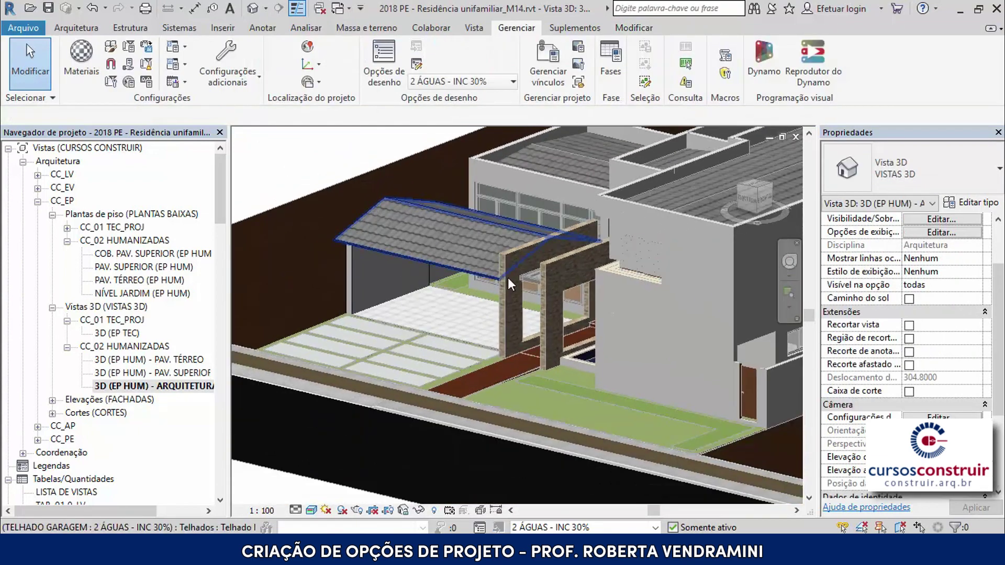
pyautogui.scroll(-1, 509, 277)
pyautogui.scroll(-1, 492, 223)
pyautogui.scroll(-2, 481, 221)
pyautogui.moveTo(480, 221)
pyautogui.keyDown('shift'); pyautogui.mouseDown(button='middle')
pyautogui.moveTo(505, 255)
pyautogui.moveTo(614, 287)
pyautogui.mouseUp(button='middle'); pyautogui.keyUp('shift')
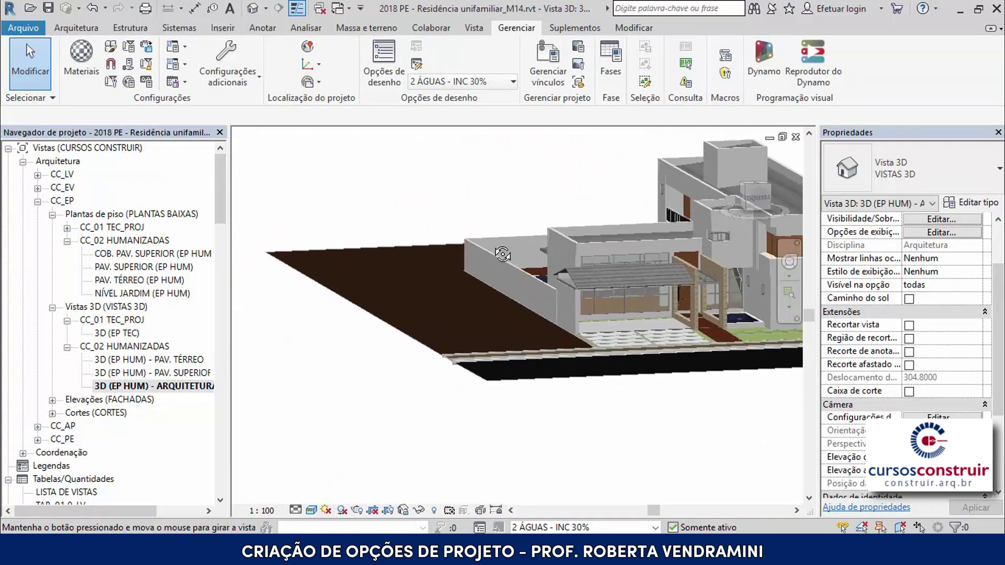
pyautogui.scroll(2, 602, 293)
pyautogui.scroll(2, 583, 300)
pyautogui.scroll(1, 576, 288)
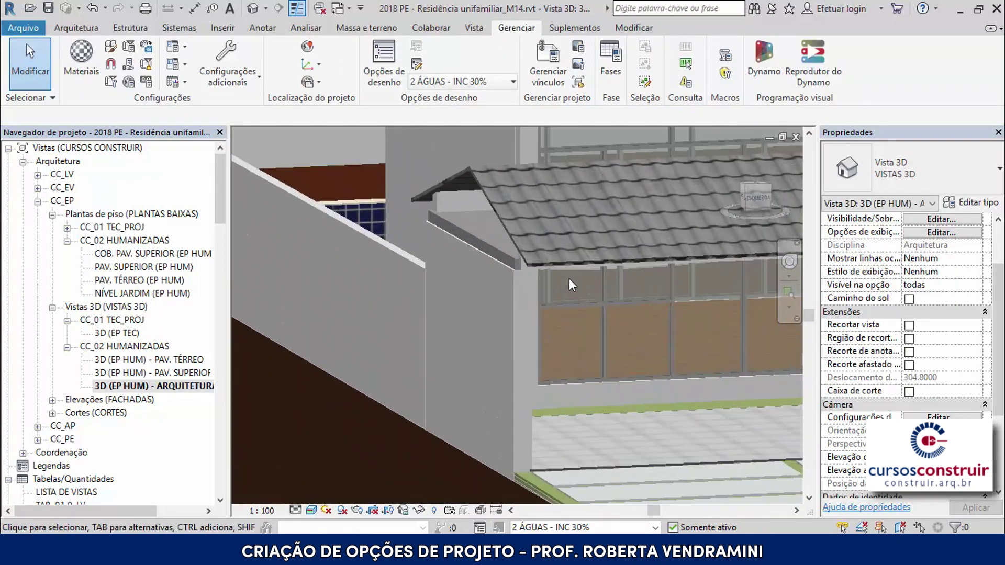
pyautogui.scroll(1, 569, 278)
pyautogui.scroll(1, 571, 277)
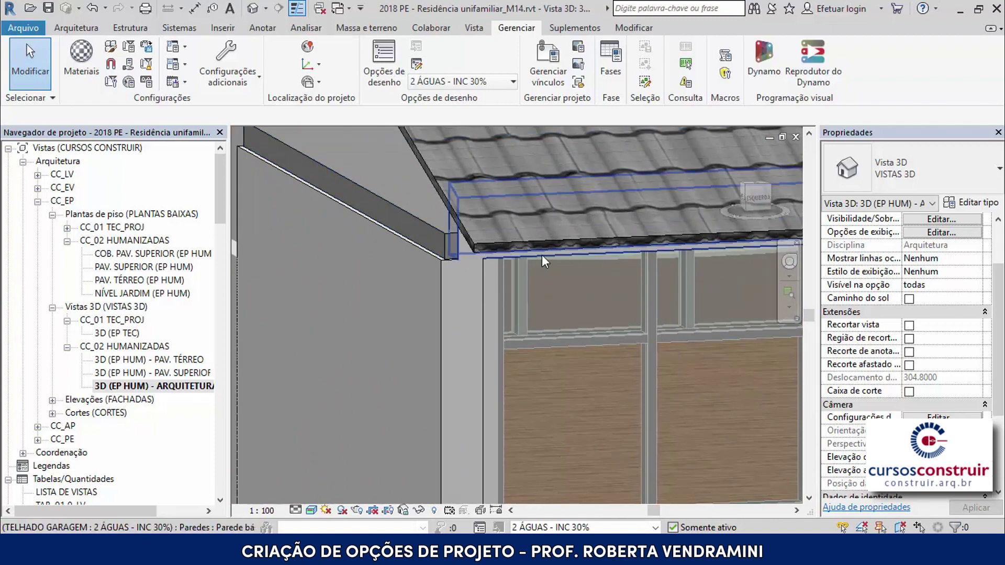
pyautogui.scroll(-3, 518, 266)
pyautogui.scroll(-2, 471, 267)
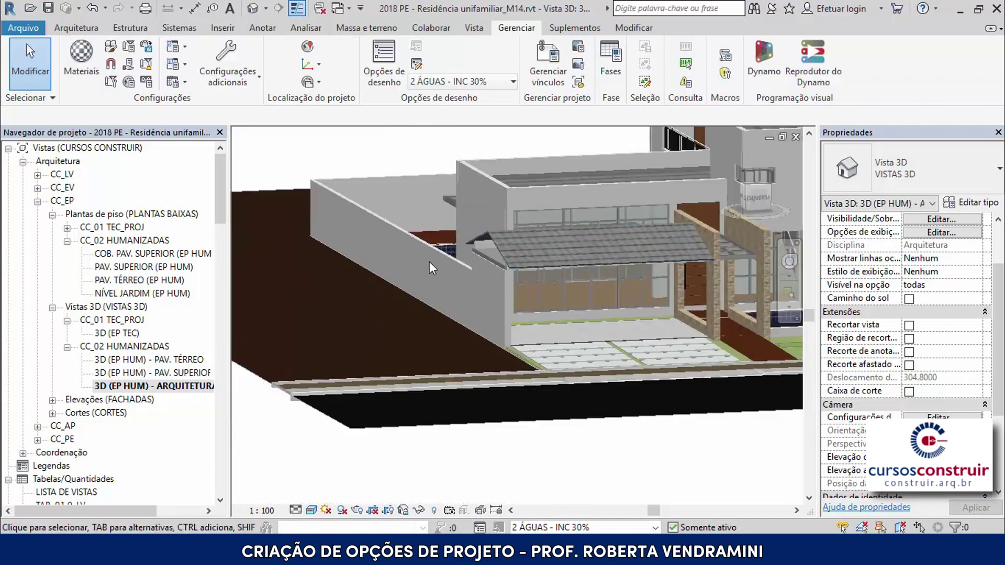
pyautogui.scroll(2, 418, 265)
pyautogui.scroll(1, 407, 265)
pyautogui.scroll(-3, 406, 265)
pyautogui.scroll(3, 663, 319)
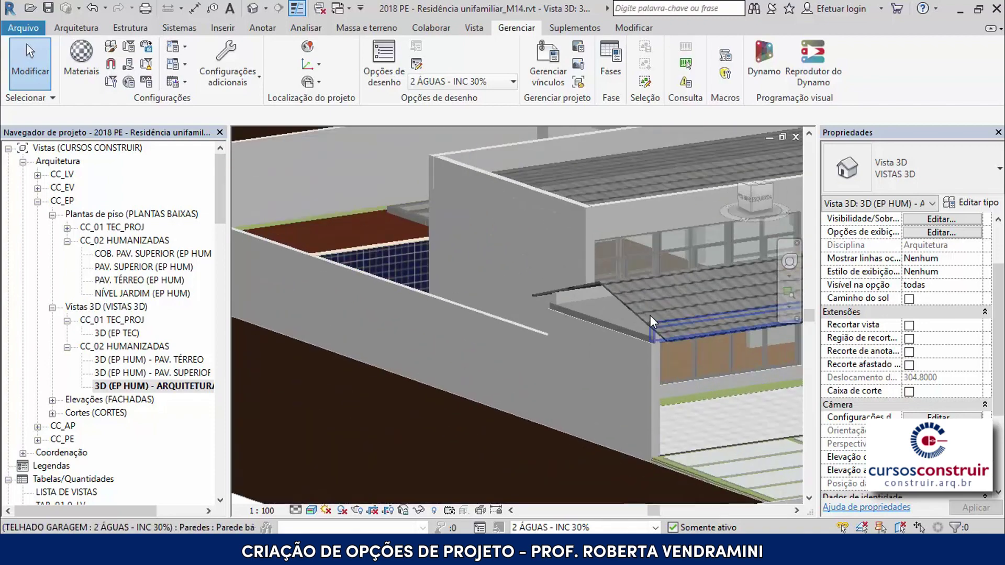
pyautogui.scroll(2, 628, 309)
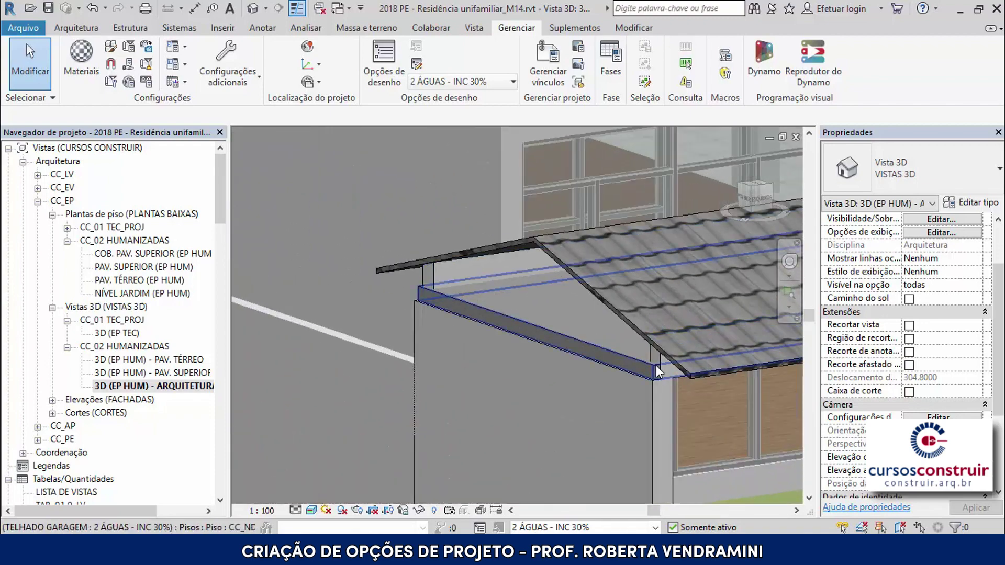
pyautogui.scroll(-3, 443, 387)
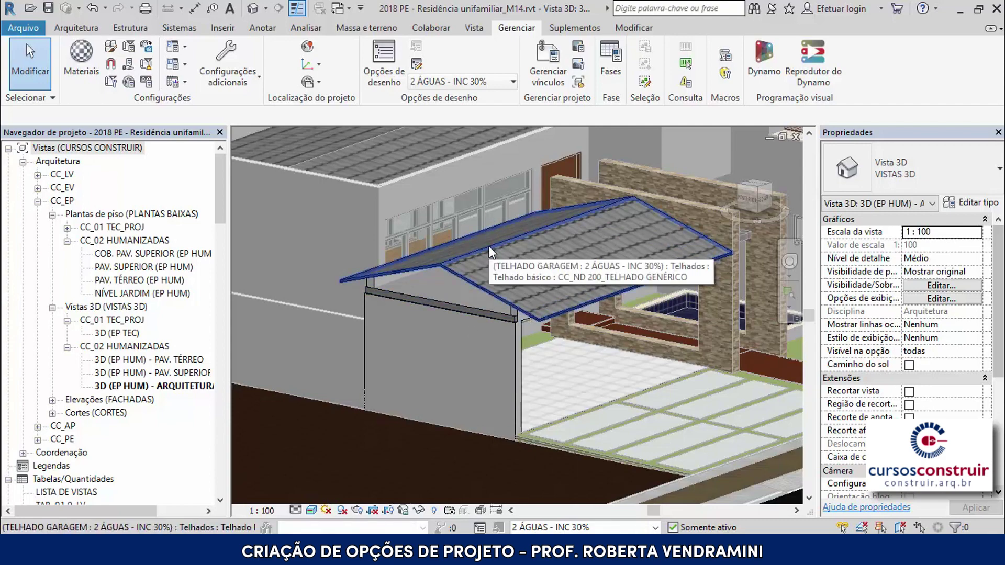
pyautogui.scroll(3, 470, 358)
pyautogui.scroll(2, 435, 333)
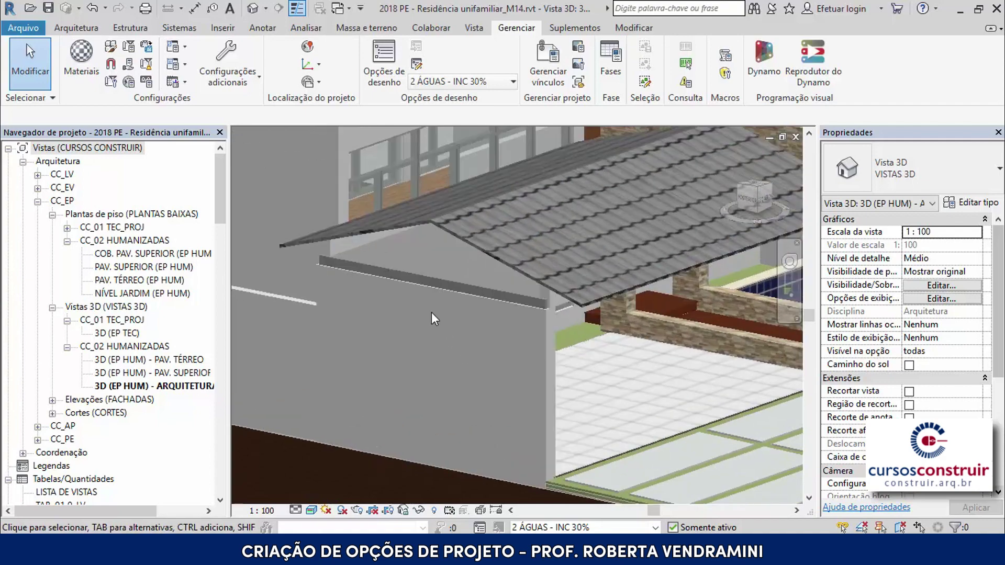
pyautogui.scroll(-2, 431, 312)
pyautogui.scroll(-1, 567, 282)
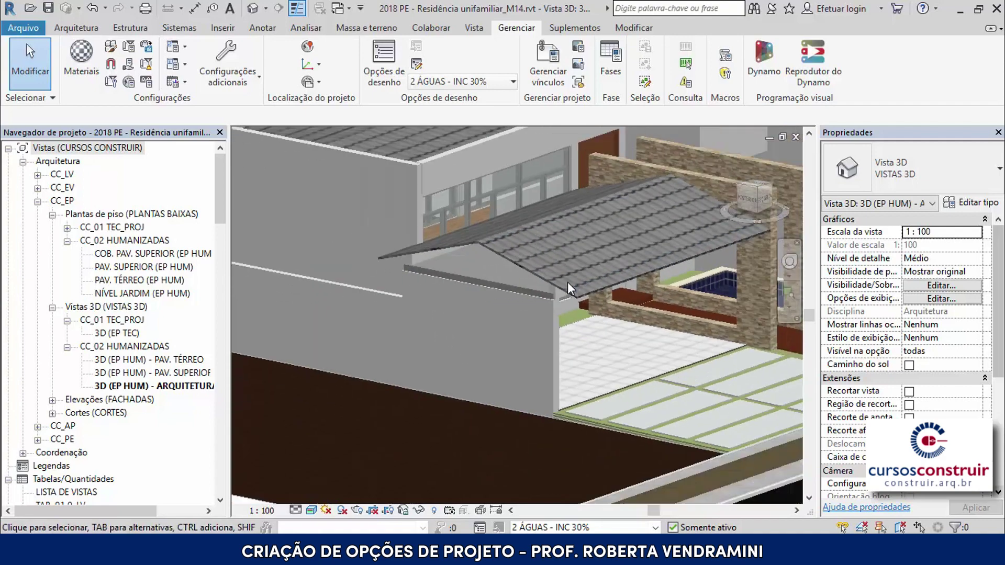
pyautogui.scroll(-2, 567, 282)
pyautogui.keyDown('shift'); pyautogui.moveTo(642, 383); pyautogui.dragTo(593, 392, button='middle'); pyautogui.keyUp('shift')
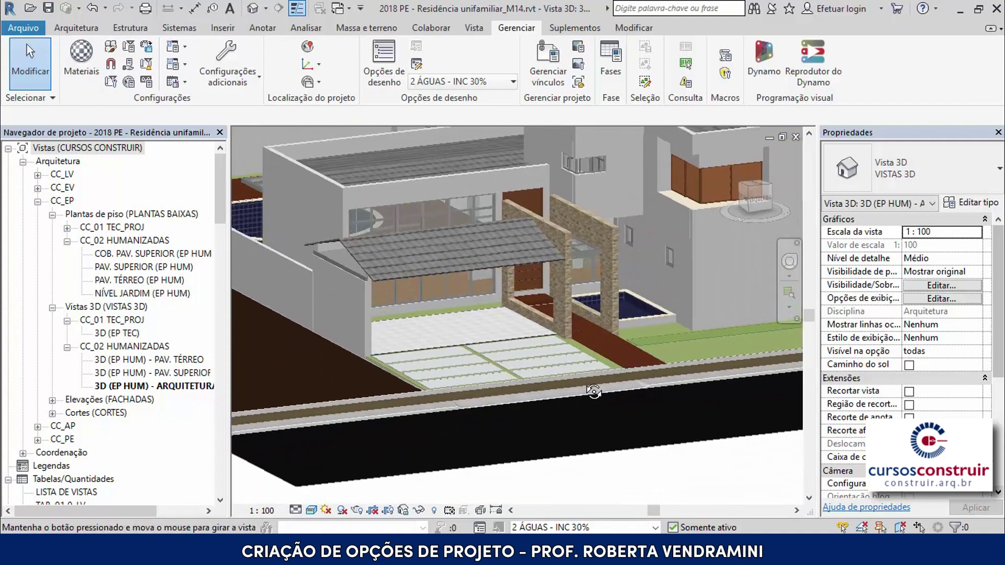
pyautogui.scroll(2, 372, 286)
pyautogui.scroll(2, 370, 277)
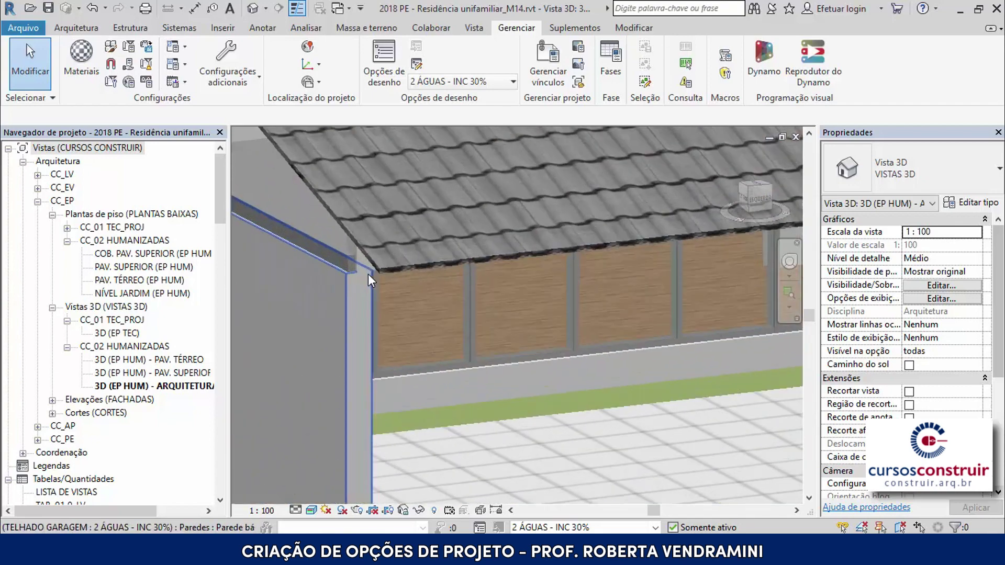
pyautogui.scroll(-1, 368, 274)
pyautogui.scroll(-1, 540, 324)
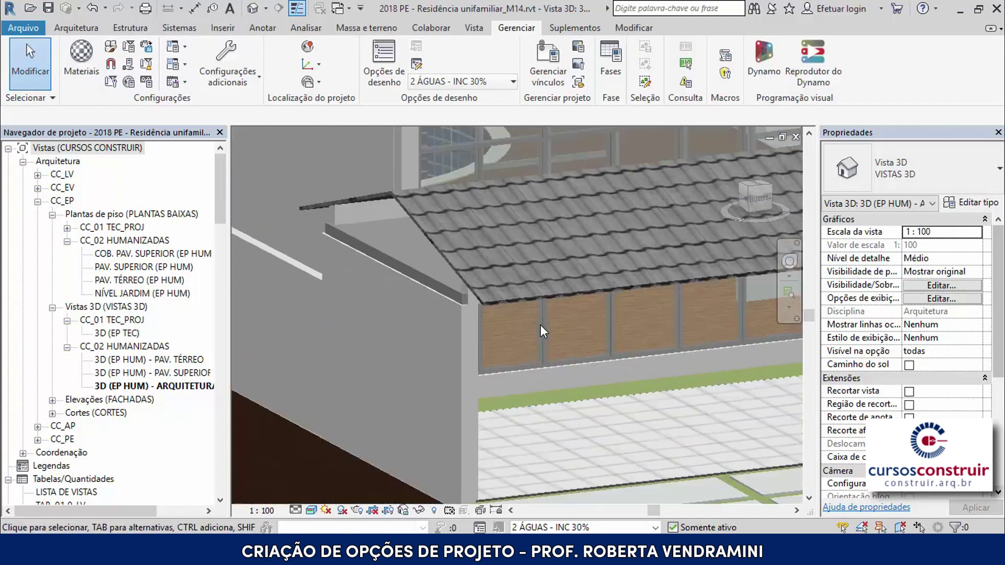
pyautogui.scroll(-1, 540, 324)
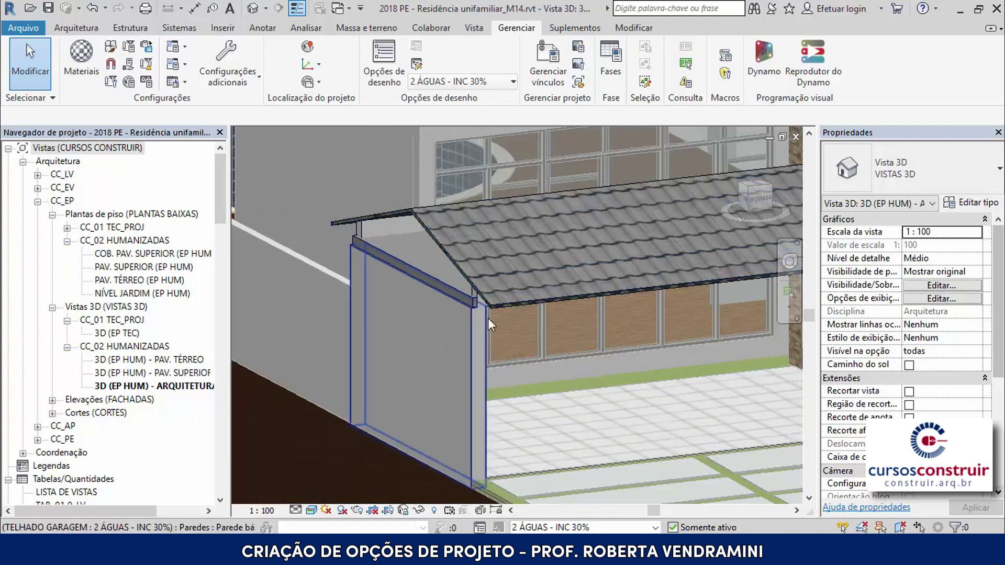
pyautogui.scroll(-2, 525, 318)
pyautogui.scroll(-2, 525, 318)
pyautogui.moveTo(525, 318)
pyautogui.keyDown('shift'); pyautogui.mouseDown(button='middle')
pyautogui.moveTo(523, 354)
pyautogui.moveTo(459, 316)
pyautogui.moveTo(450, 321)
pyautogui.mouseUp(button='middle'); pyautogui.keyUp('shift')
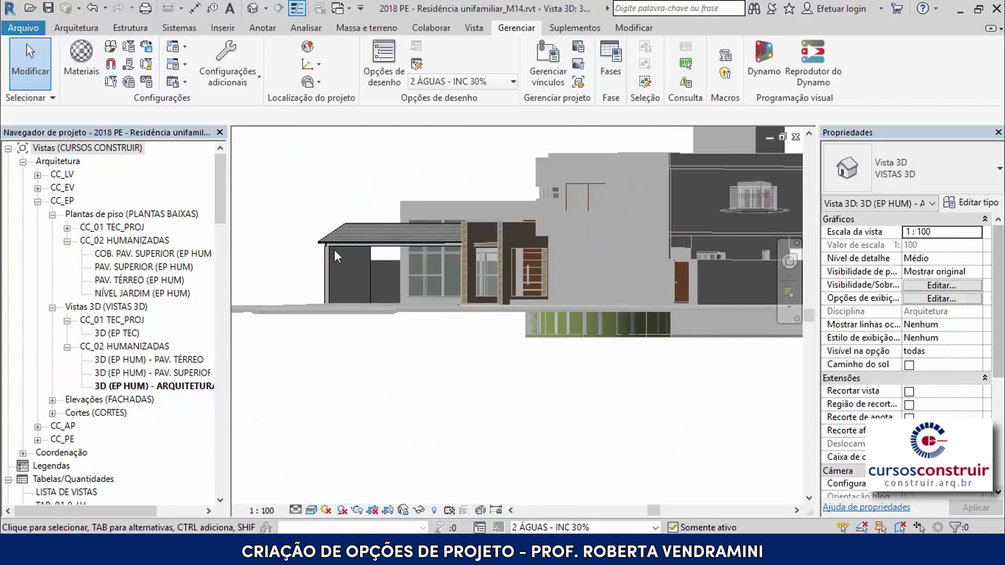
pyautogui.scroll(1, 334, 249)
pyautogui.scroll(2, 338, 250)
pyautogui.scroll(2, 341, 255)
pyautogui.scroll(2, 341, 256)
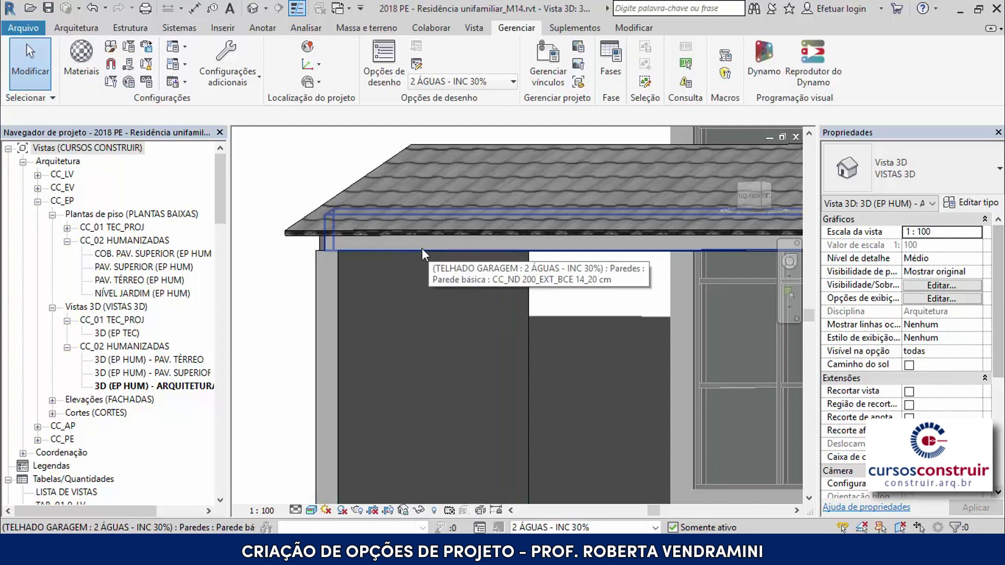
pyautogui.click(642, 27)
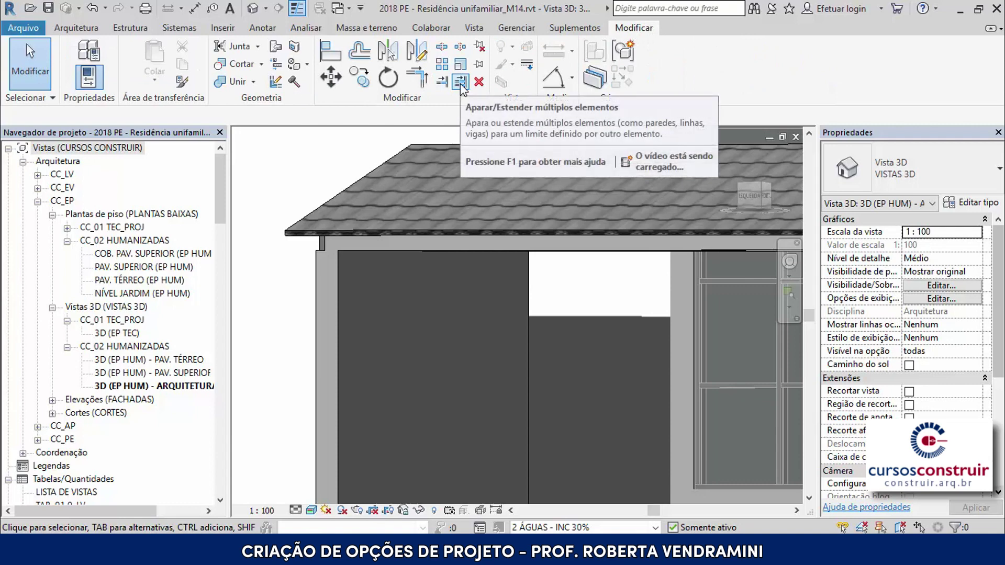
pyautogui.moveTo(461, 82)
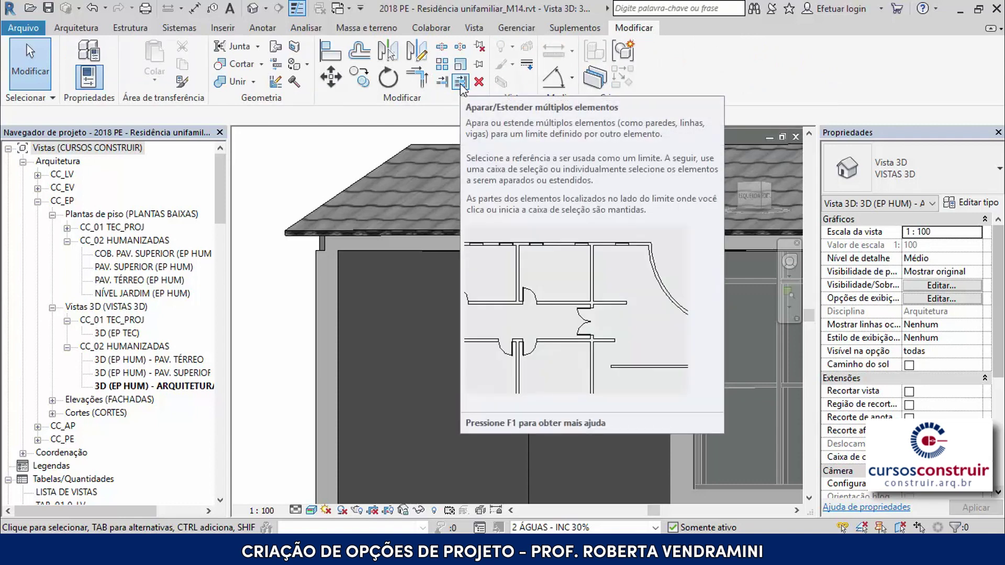
pyautogui.click(461, 82)
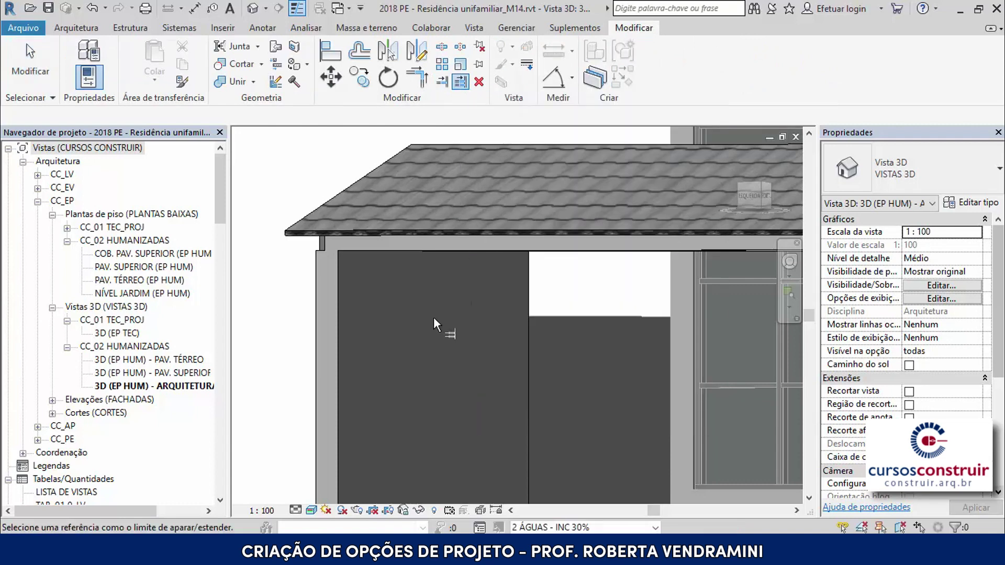
pyautogui.click(527, 293)
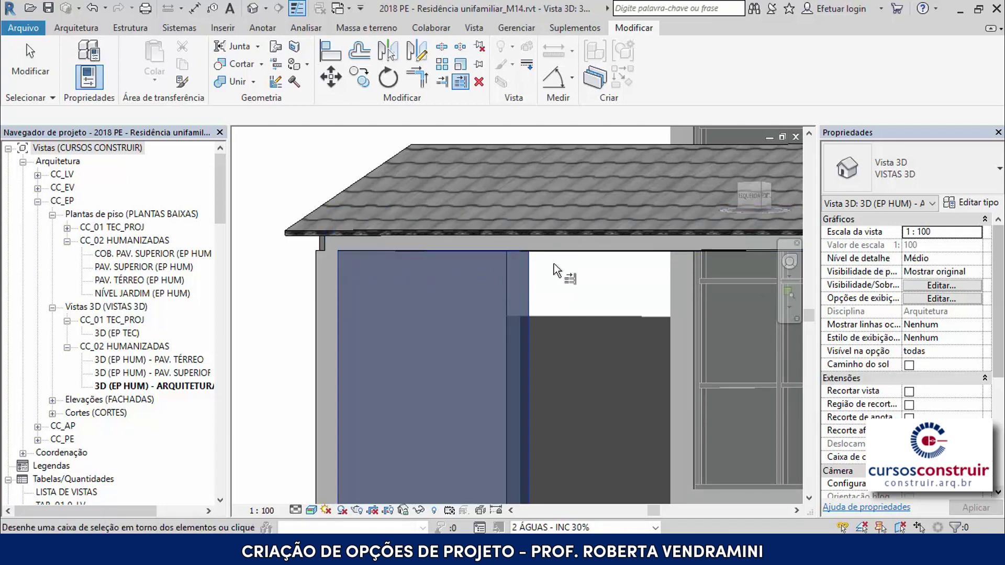
pyautogui.scroll(1, 319, 263)
pyautogui.scroll(1, 319, 263)
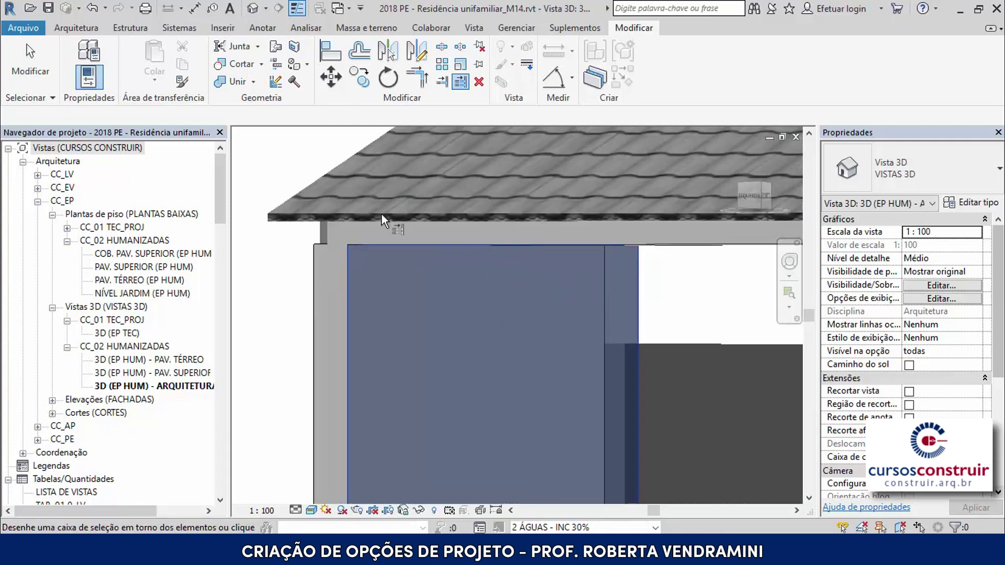
pyautogui.click(456, 82)
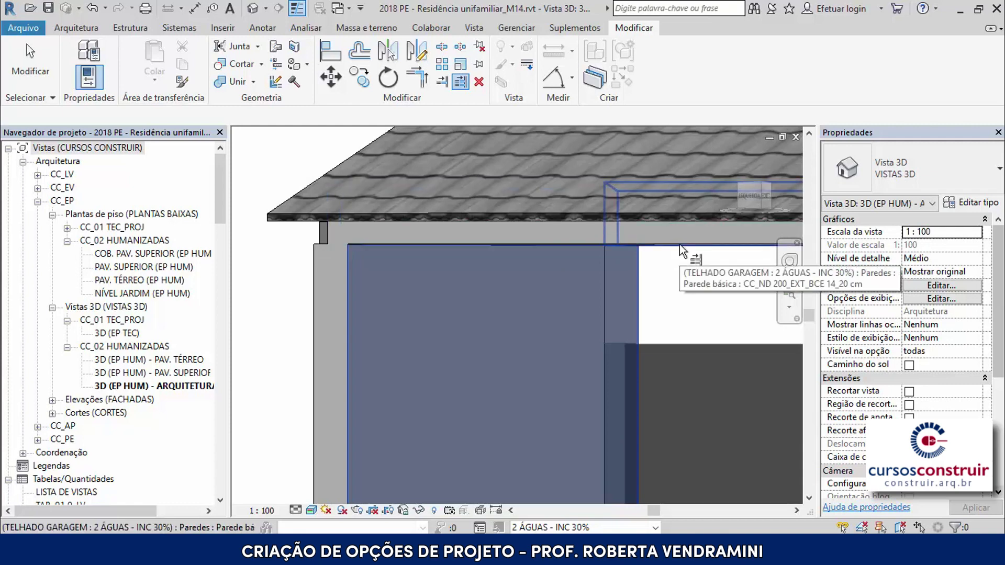
pyautogui.click(586, 242)
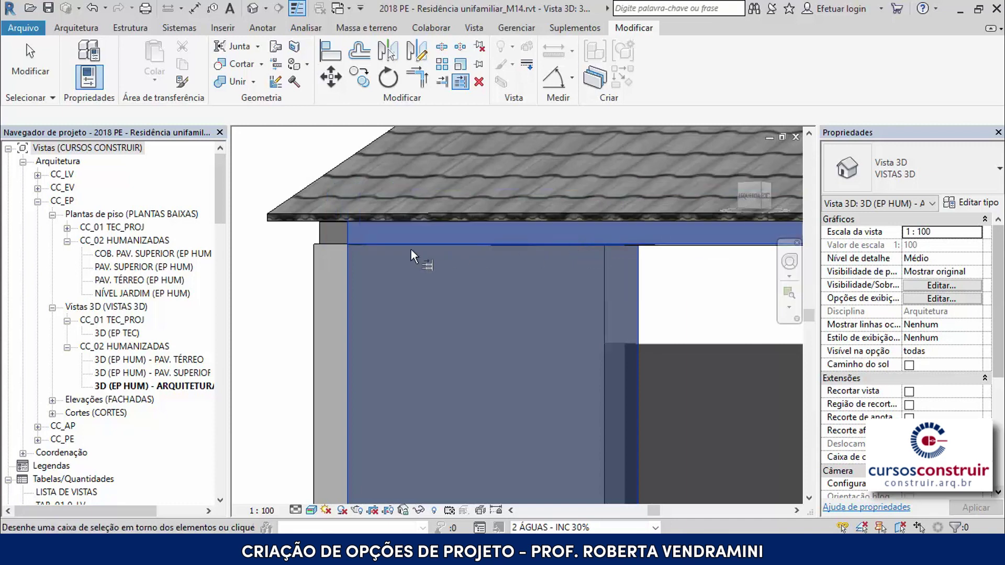
pyautogui.scroll(-3, 368, 236)
pyautogui.scroll(-3, 368, 236)
pyautogui.moveTo(368, 236)
pyautogui.keyDown('shift'); pyautogui.mouseDown(button='middle')
pyautogui.moveTo(377, 282)
pyautogui.moveTo(442, 289)
pyautogui.mouseUp(button='middle'); pyautogui.keyUp('shift')
pyautogui.keyDown('shift'); pyautogui.moveTo(412, 269); pyautogui.dragTo(492, 304, button='middle'); pyautogui.keyUp('shift')
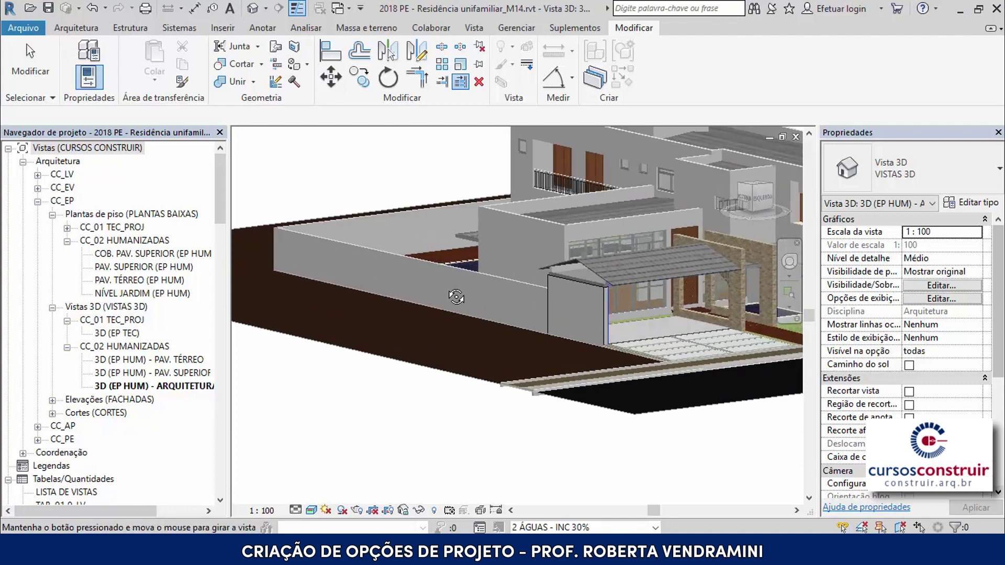
pyautogui.scroll(3, 669, 288)
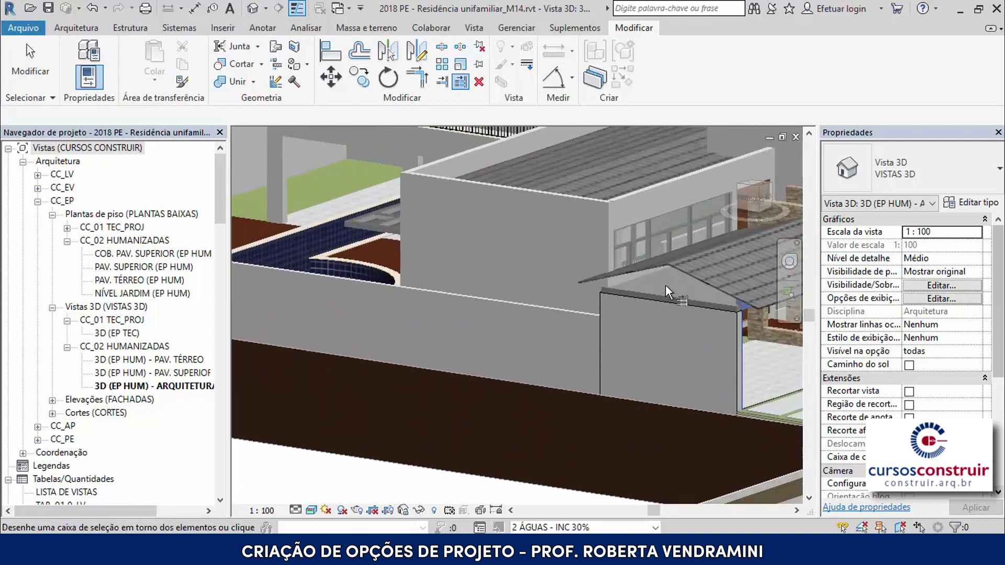
pyautogui.scroll(3, 665, 285)
pyautogui.scroll(2, 643, 270)
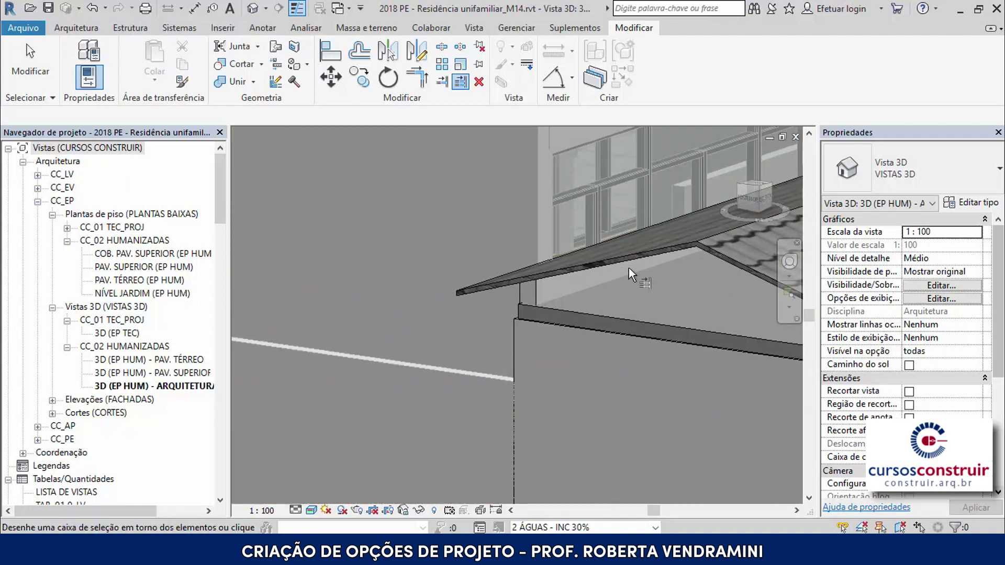
pyautogui.scroll(-5, 375, 205)
pyautogui.scroll(-3, 365, 206)
pyautogui.moveTo(364, 207)
pyautogui.keyDown('shift'); pyautogui.mouseDown(button='middle')
pyautogui.moveTo(507, 259)
pyautogui.moveTo(639, 196)
pyautogui.mouseUp(button='middle'); pyautogui.keyUp('shift')
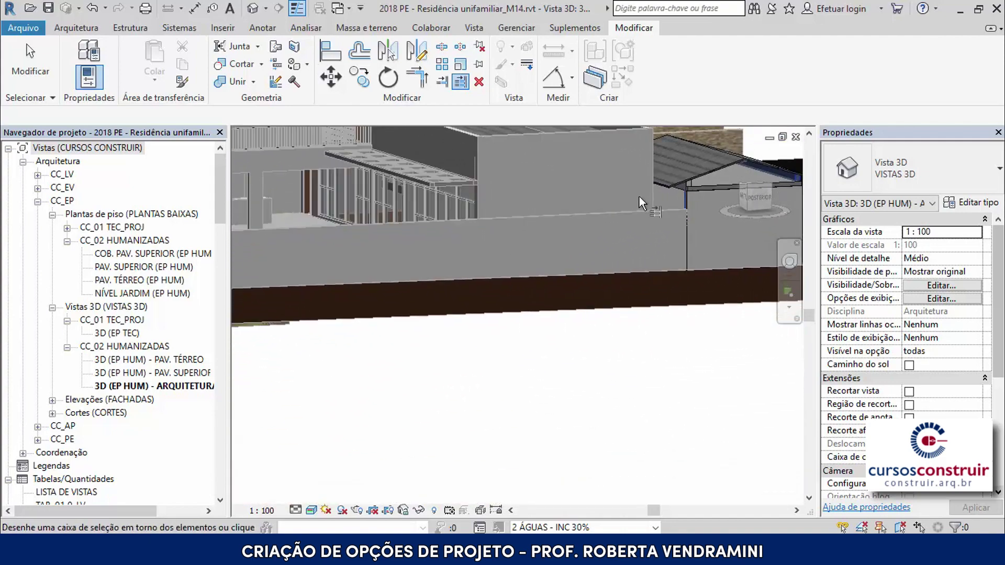
pyautogui.scroll(3, 685, 193)
pyautogui.scroll(2, 685, 194)
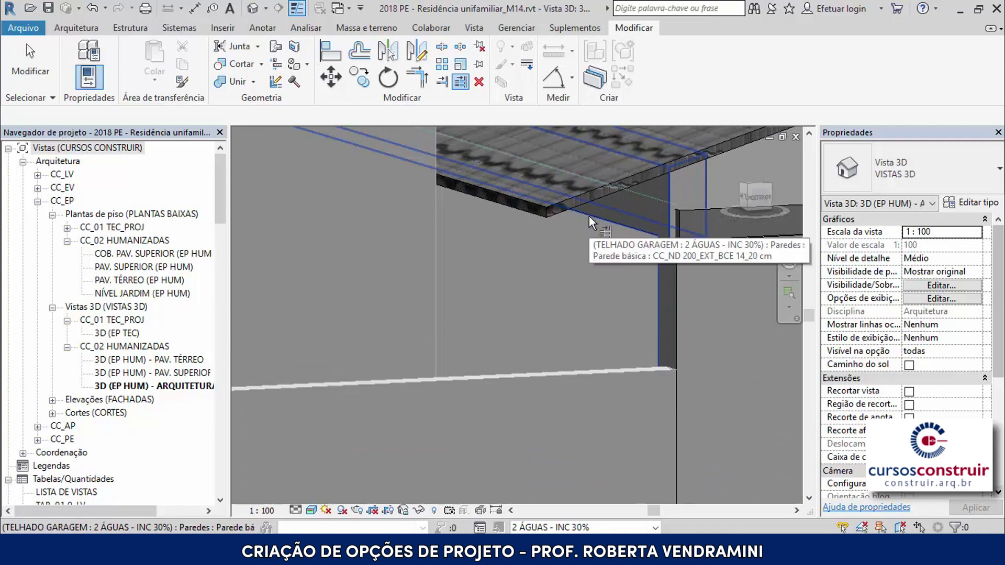
pyautogui.moveTo(589, 216)
pyautogui.keyDown('shift'); pyautogui.mouseDown(button='middle')
pyautogui.moveTo(526, 251)
pyautogui.moveTo(563, 238)
pyautogui.moveTo(528, 291)
pyautogui.moveTo(511, 282)
pyautogui.mouseUp(button='middle'); pyautogui.keyUp('shift')
pyautogui.scroll(-8, 563, 237)
pyautogui.scroll(2, 441, 273)
pyautogui.scroll(4, 441, 273)
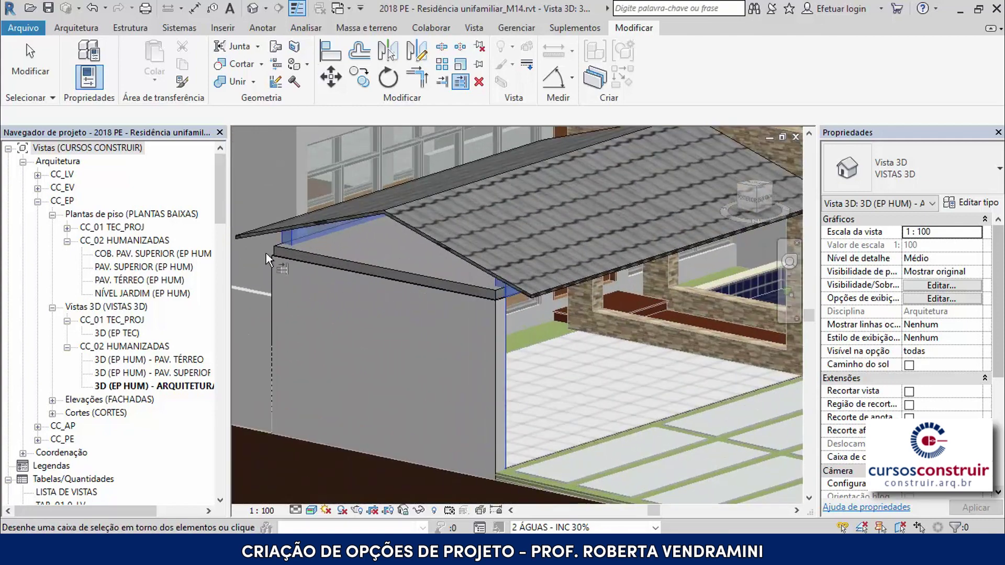
pyautogui.scroll(-3, 393, 283)
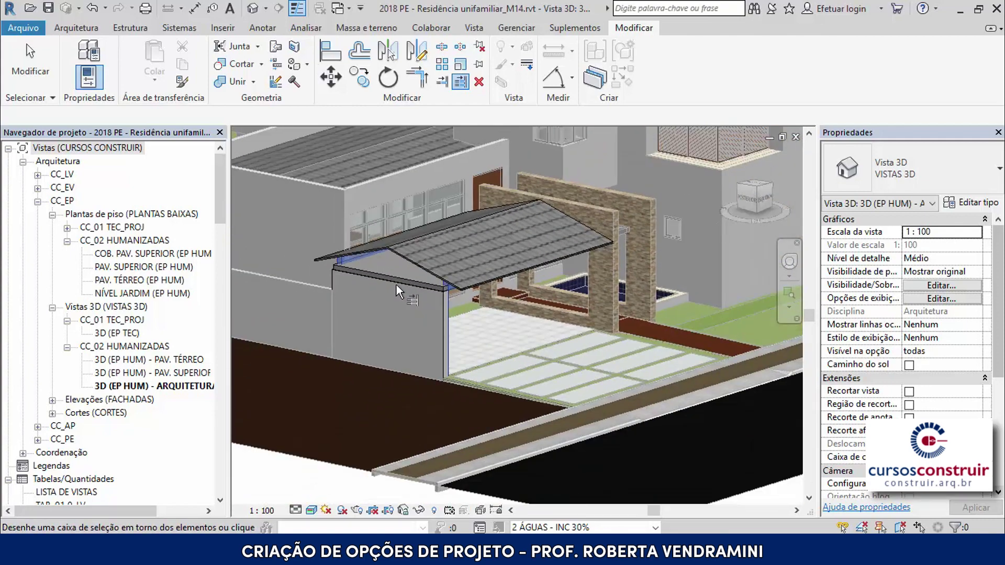
# - Attach the top of the garage's front wall to the 30% gable roof
pyautogui.click(444, 330)
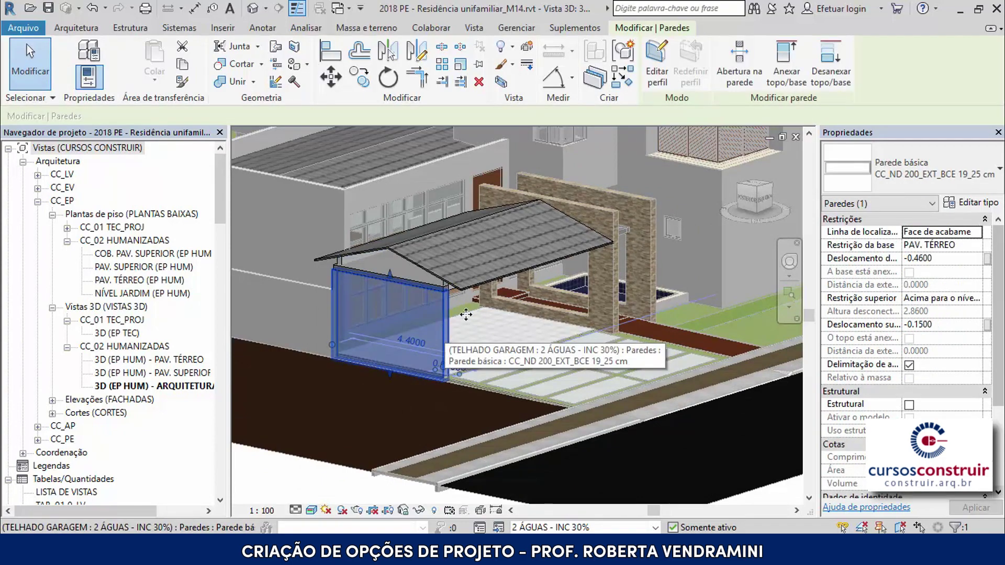
pyautogui.click(785, 73)
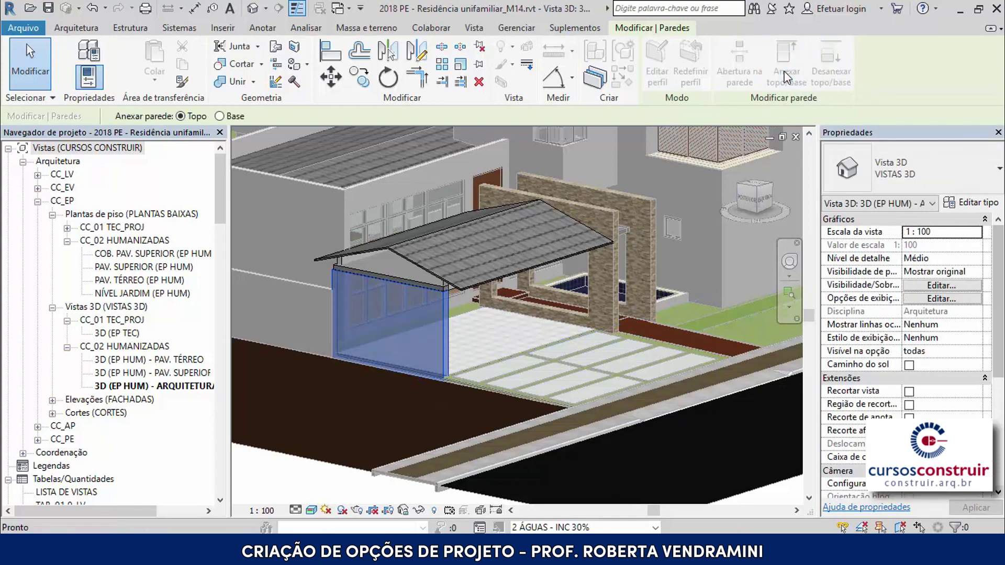
pyautogui.click(434, 233)
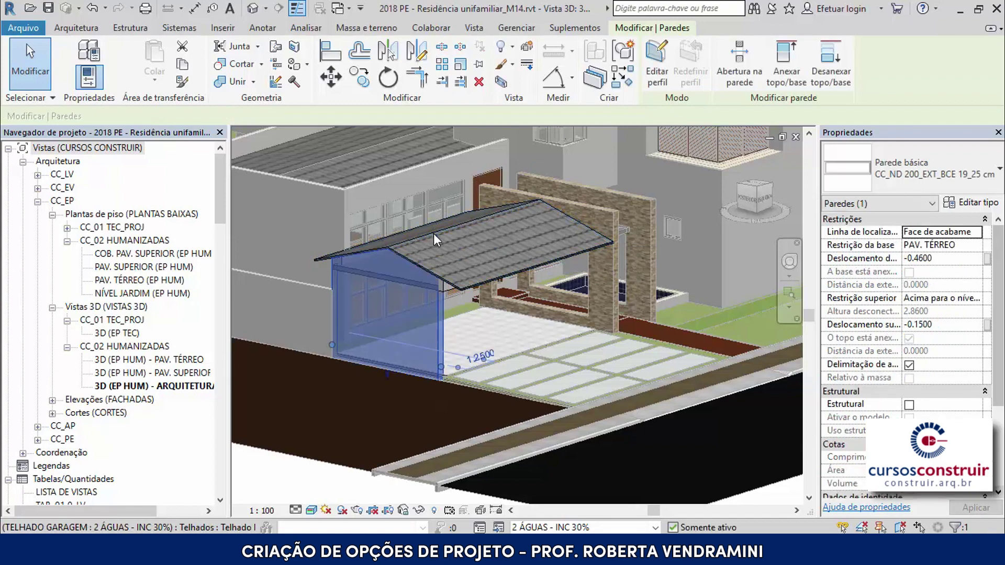
pyautogui.scroll(3, 349, 265)
pyautogui.scroll(2, 345, 253)
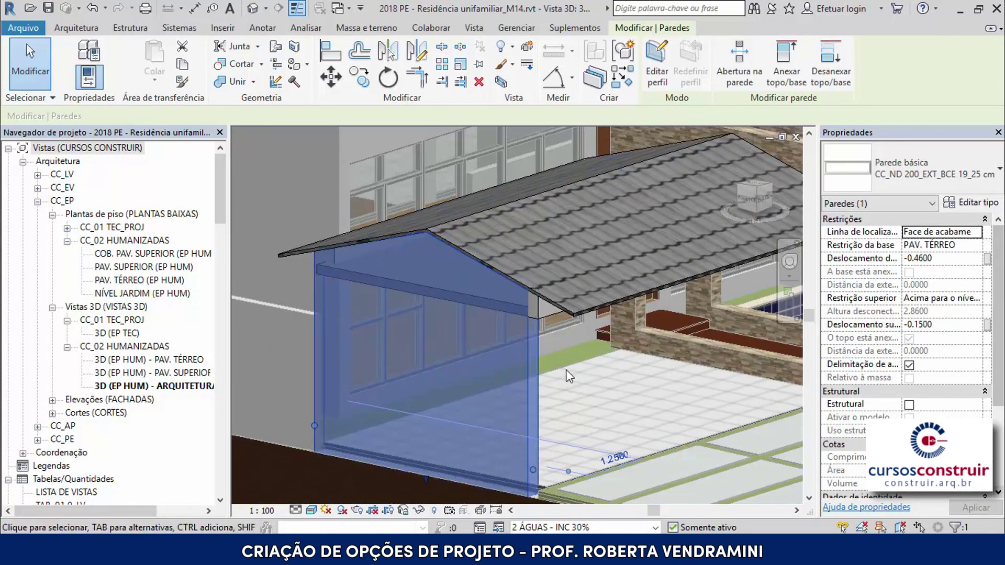
pyautogui.press('Escape')
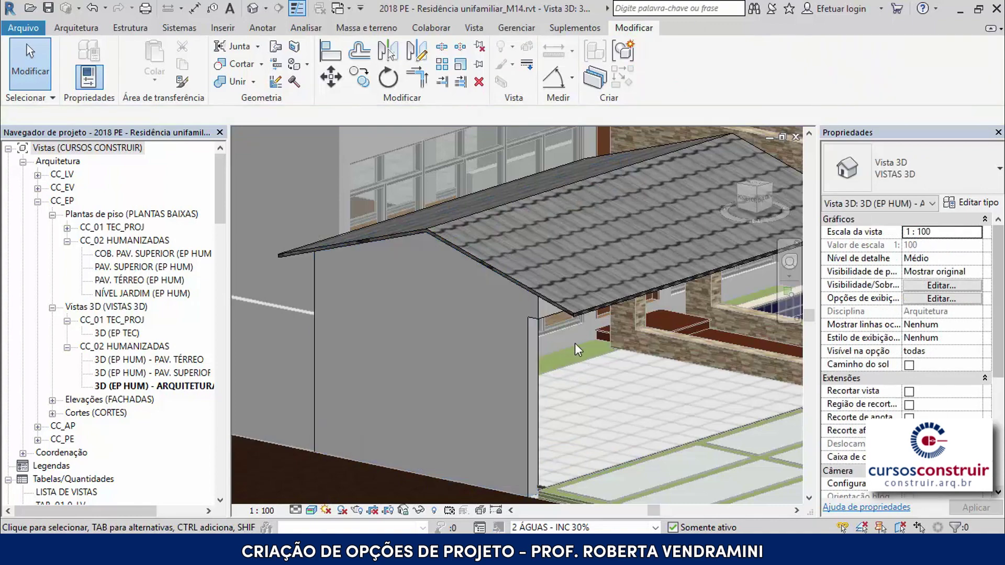
pyautogui.scroll(2, 575, 343)
pyautogui.scroll(1, 571, 339)
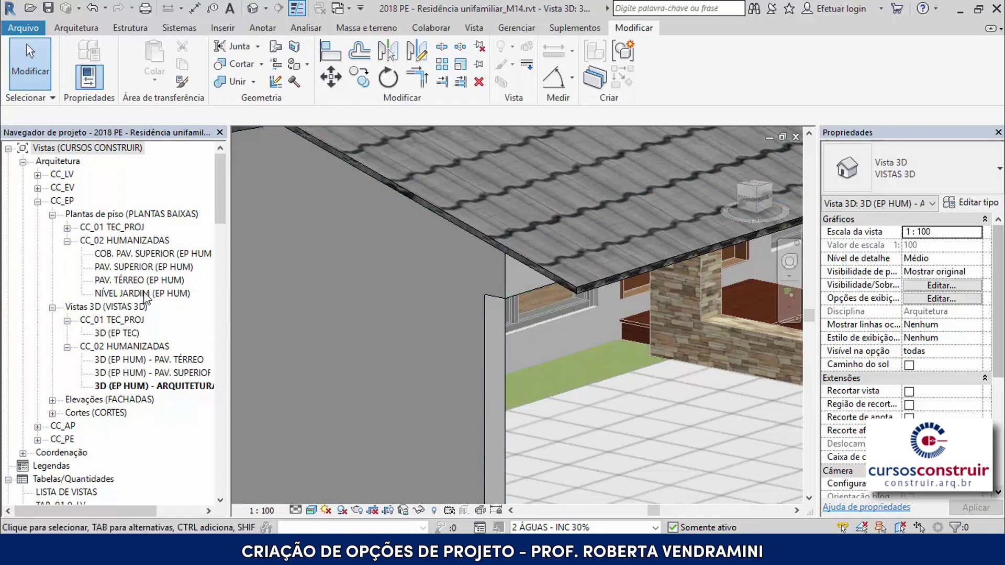
# - Open the PAV. TÉRREO (EP HUM) floor plan and zoom in on the garage
pyautogui.doubleClick(132, 283)
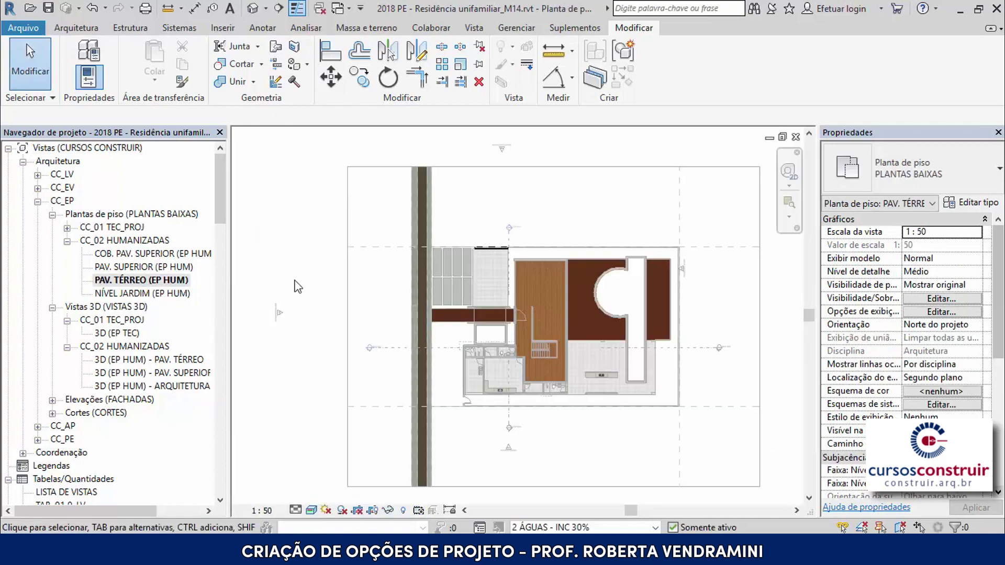
pyautogui.scroll(2, 461, 277)
pyautogui.scroll(3, 480, 253)
pyautogui.scroll(3, 480, 218)
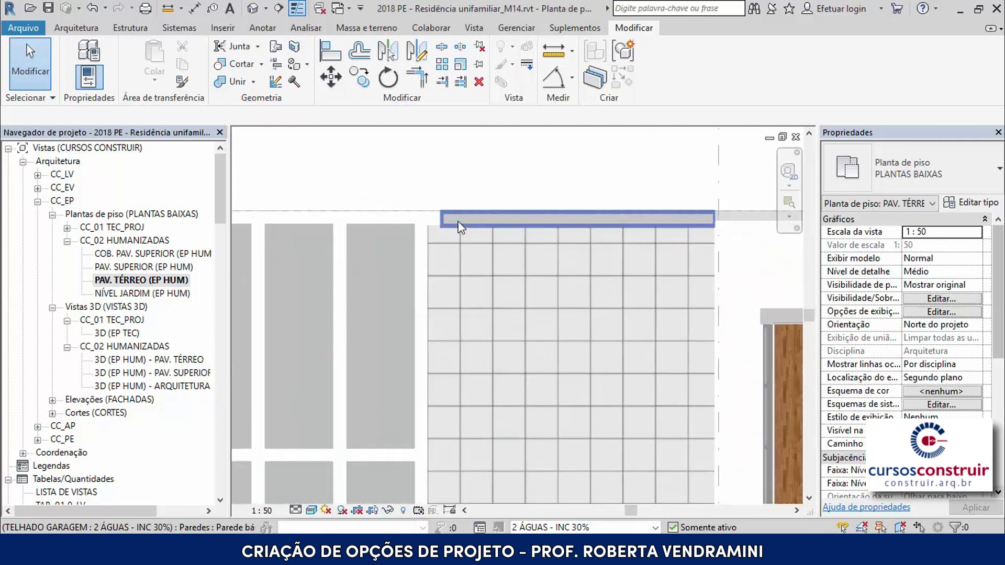
pyautogui.scroll(2, 461, 183)
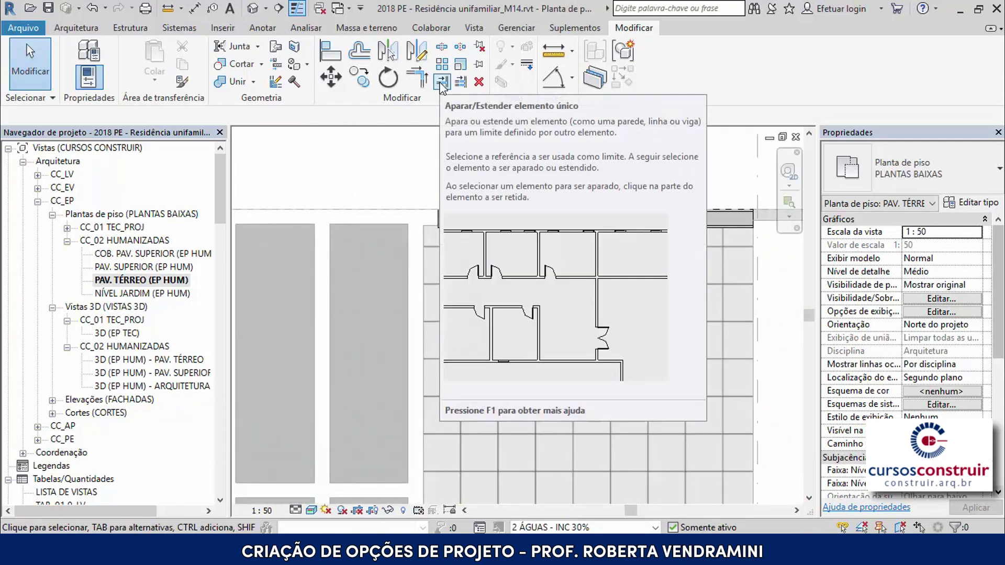
# - Extend the top garage beam to the boundary, then open the 3D (EP HUM) - ARQUITETURA view
pyautogui.click(442, 82)
pyautogui.scroll(2, 443, 189)
pyautogui.scroll(1, 442, 188)
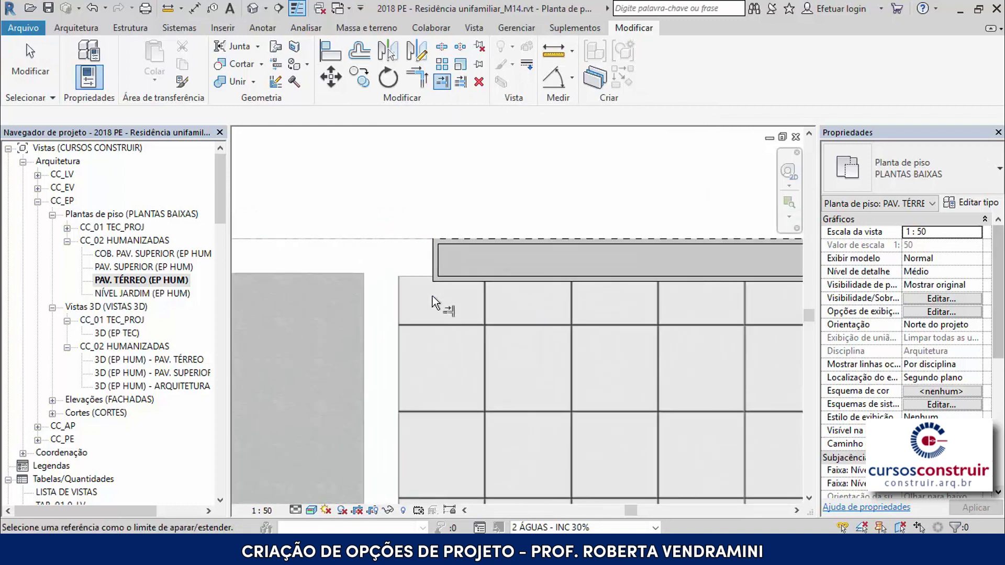
pyautogui.click(401, 317)
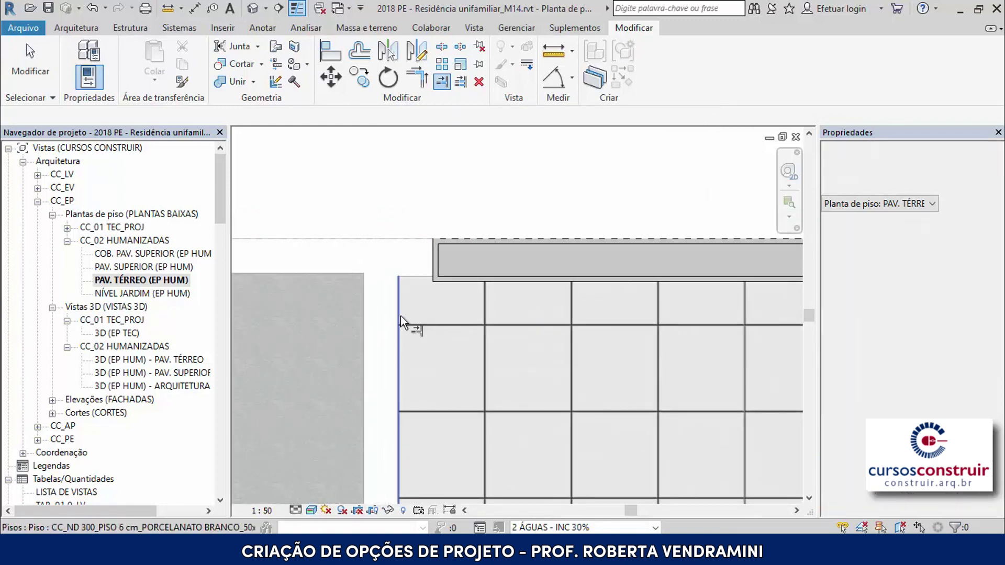
pyautogui.click(451, 260)
pyautogui.press('Escape')
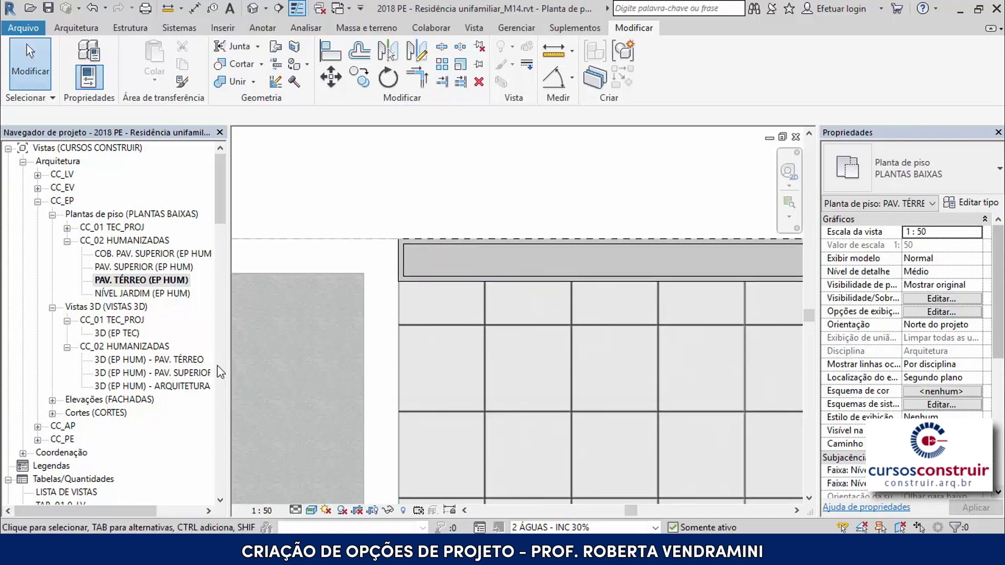
pyautogui.click(159, 390)
pyautogui.doubleClick(160, 390)
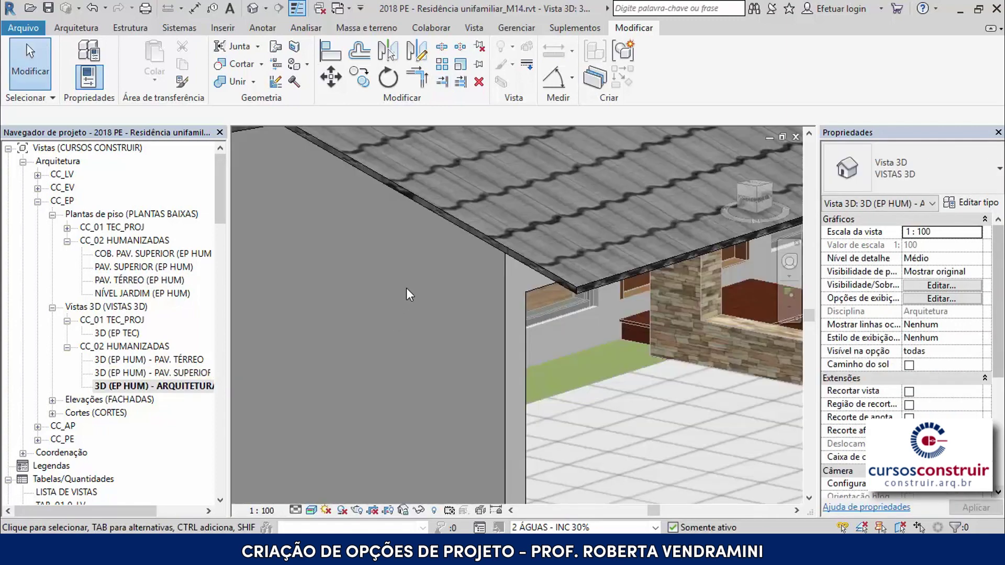
pyautogui.scroll(-2, 529, 268)
pyautogui.scroll(-2, 553, 277)
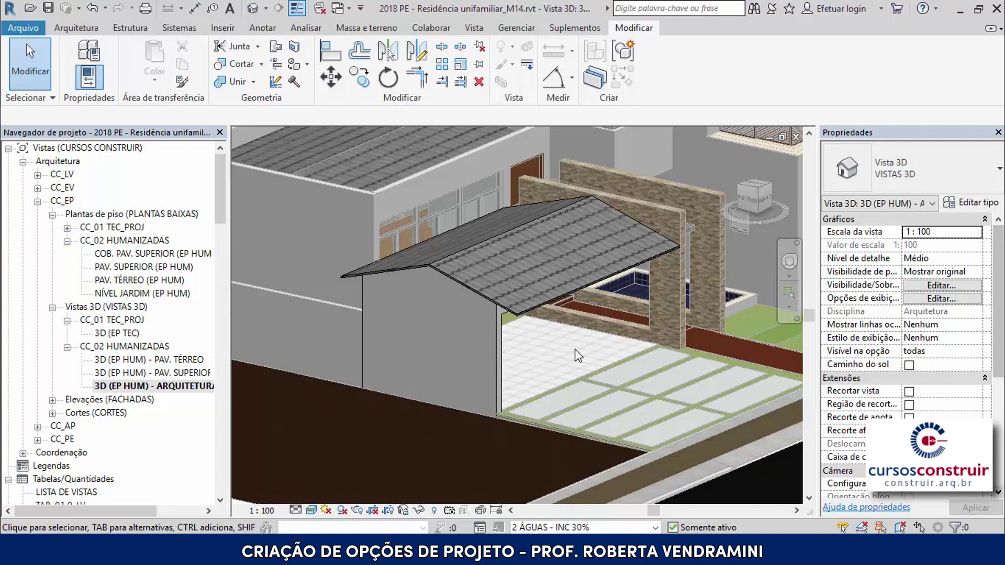
pyautogui.scroll(-1, 580, 314)
pyautogui.scroll(-2, 603, 298)
pyautogui.scroll(-2, 602, 298)
pyautogui.scroll(-2, 602, 299)
pyautogui.scroll(-2, 604, 300)
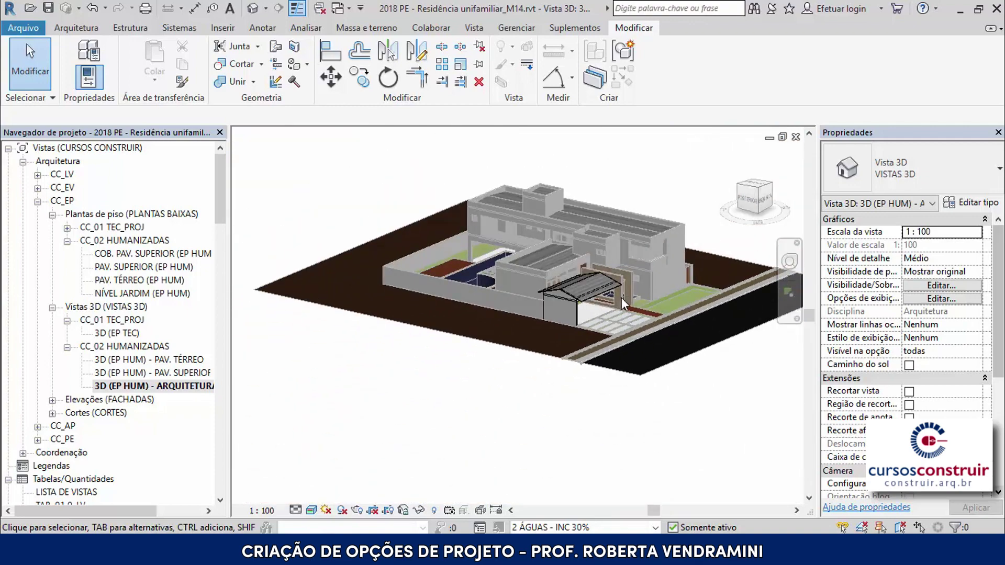
pyautogui.moveTo(621, 298)
pyautogui.keyDown('shift'); pyautogui.mouseDown(button='middle')
pyautogui.moveTo(545, 299)
pyautogui.moveTo(472, 236)
pyautogui.mouseUp(button='middle'); pyautogui.keyUp('shift')
pyautogui.scroll(2, 583, 258)
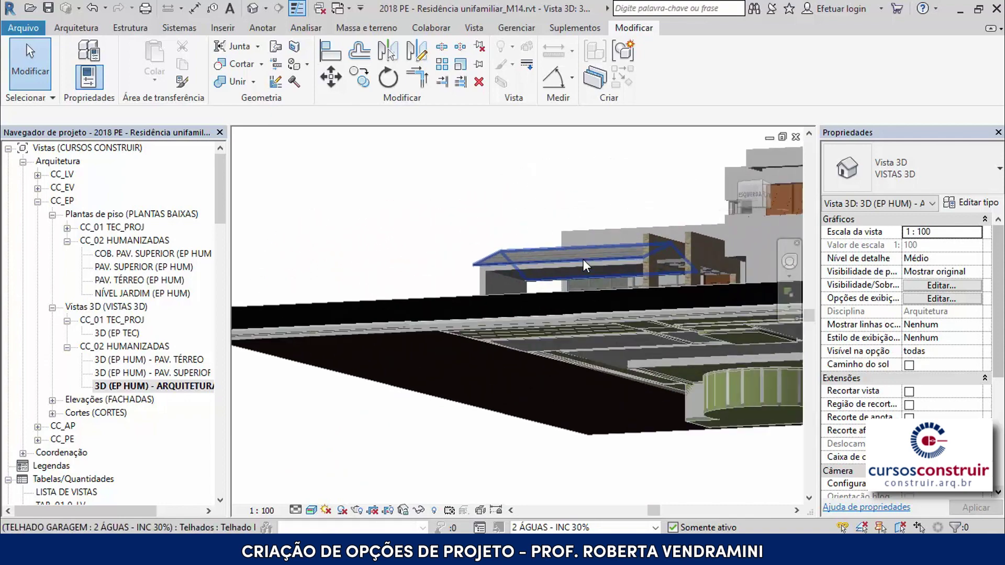
pyautogui.scroll(2, 555, 273)
pyautogui.scroll(2, 546, 276)
pyautogui.scroll(2, 546, 275)
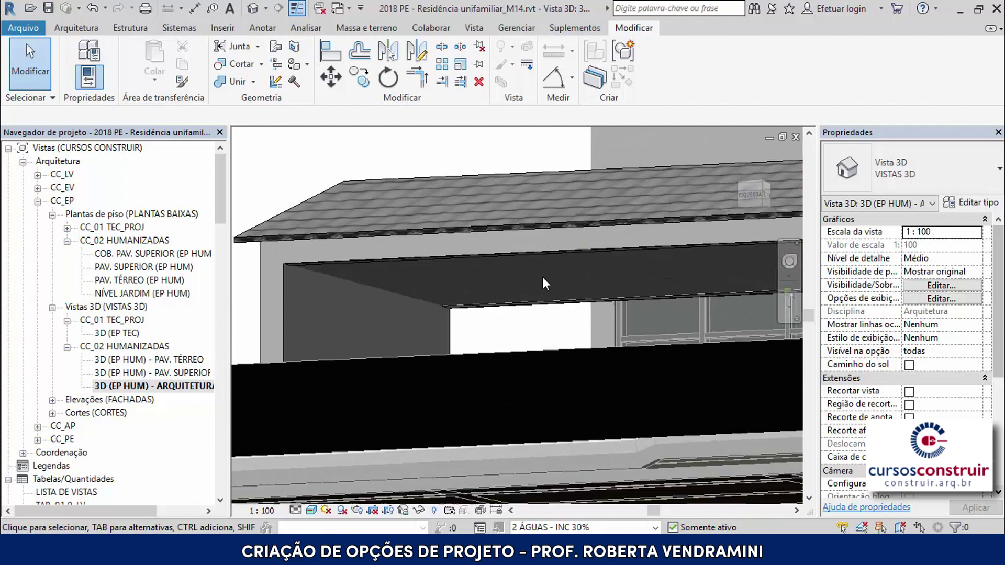
# - Delete the 15 cm COB. GARAGEM floor slab under the garage roof
pyautogui.click(514, 258)
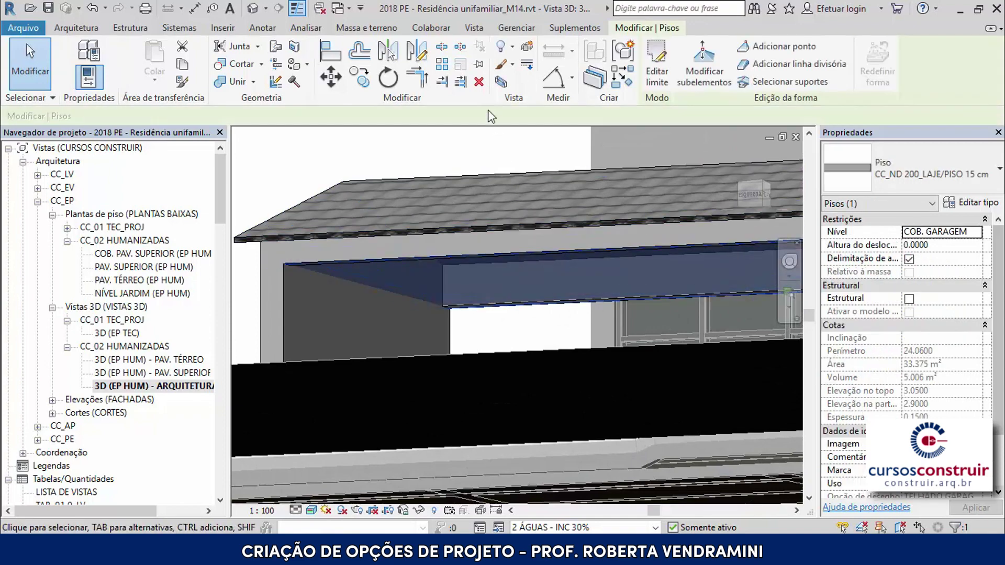
pyautogui.click(478, 82)
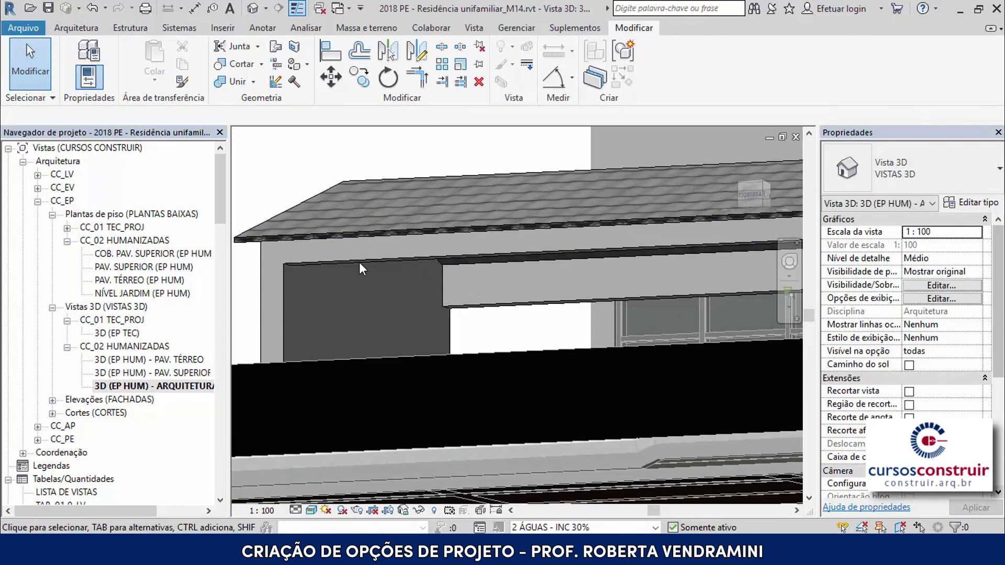
pyautogui.scroll(-3, 360, 259)
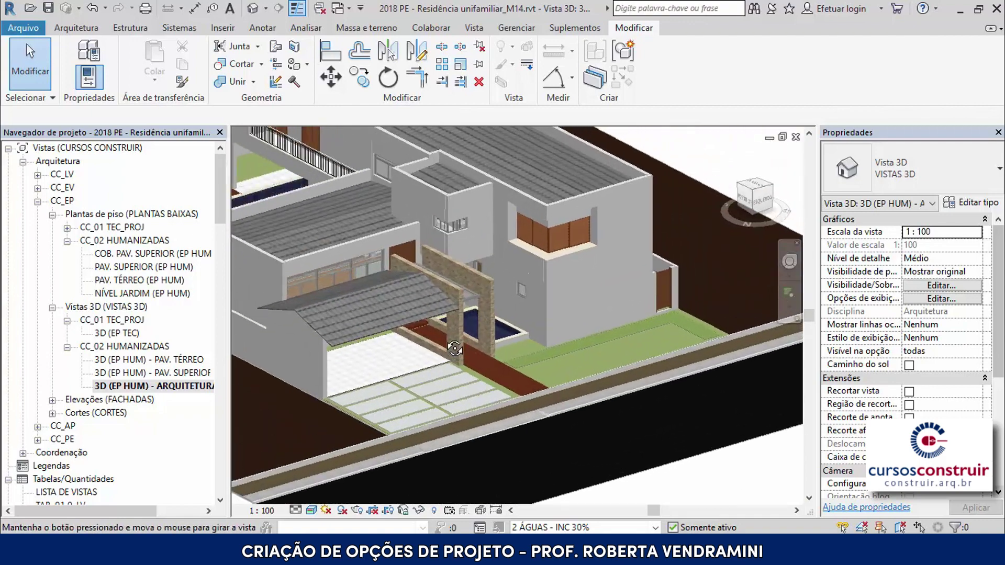
pyautogui.scroll(2, 399, 326)
pyautogui.scroll(2, 396, 337)
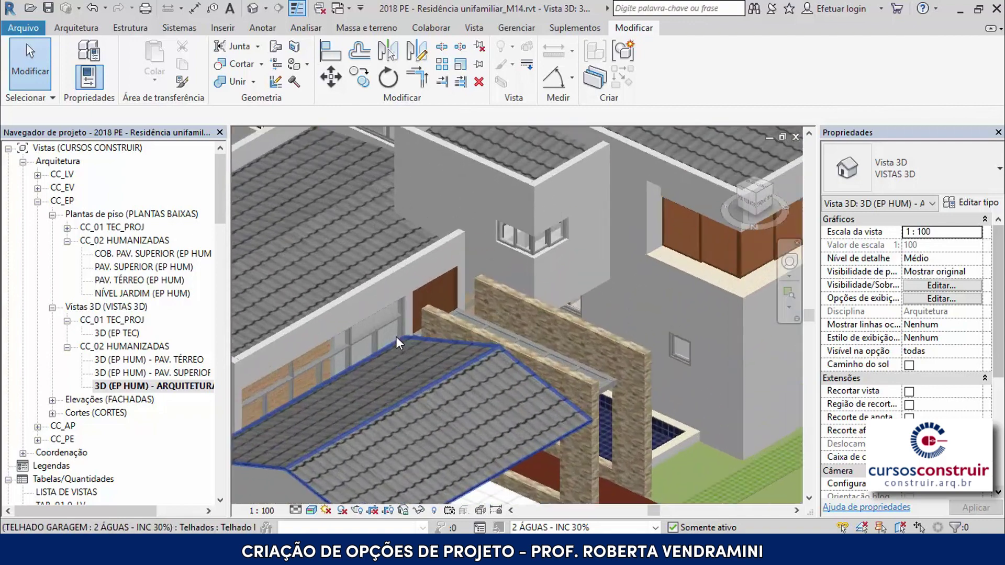
pyautogui.scroll(2, 396, 337)
pyautogui.scroll(2, 396, 337)
pyautogui.scroll(2, 396, 336)
pyautogui.scroll(1, 436, 342)
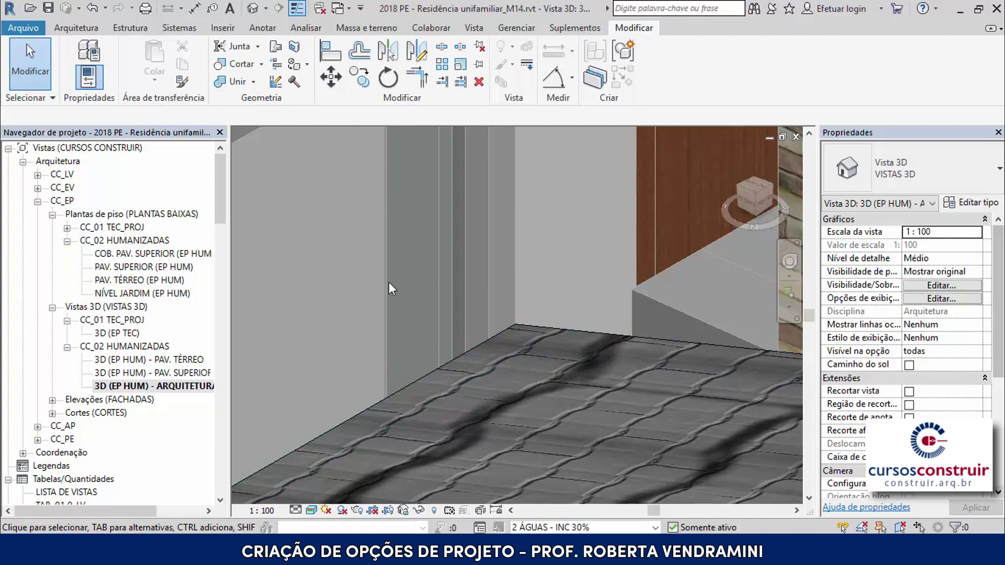
# - Zoom and orbit the 3D model to inspect the garage's gable roof
pyautogui.scroll(-2, 489, 292)
pyautogui.scroll(-2, 488, 284)
pyautogui.scroll(-2, 488, 285)
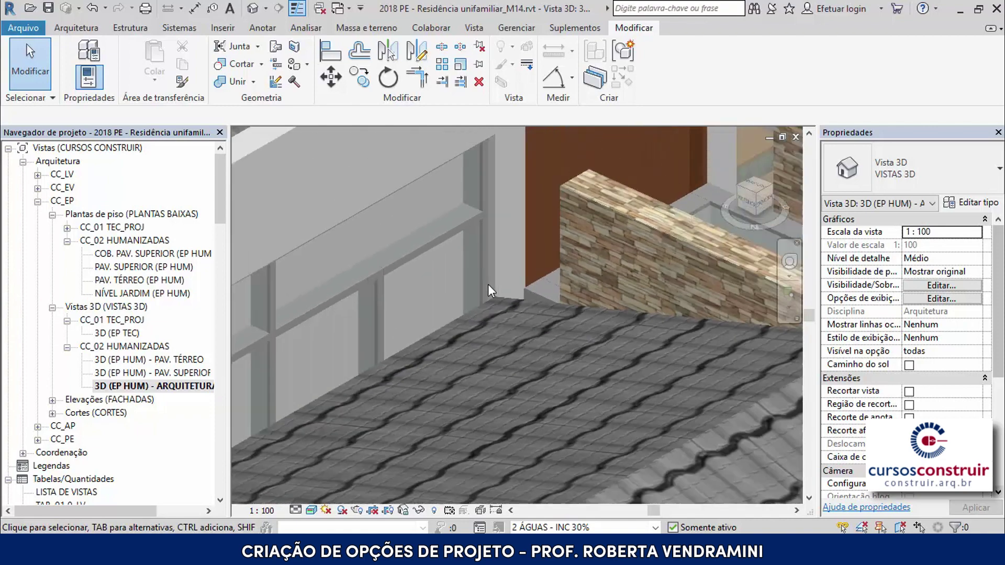
pyautogui.scroll(-2, 488, 285)
pyautogui.scroll(-2, 488, 284)
pyautogui.scroll(-1, 487, 284)
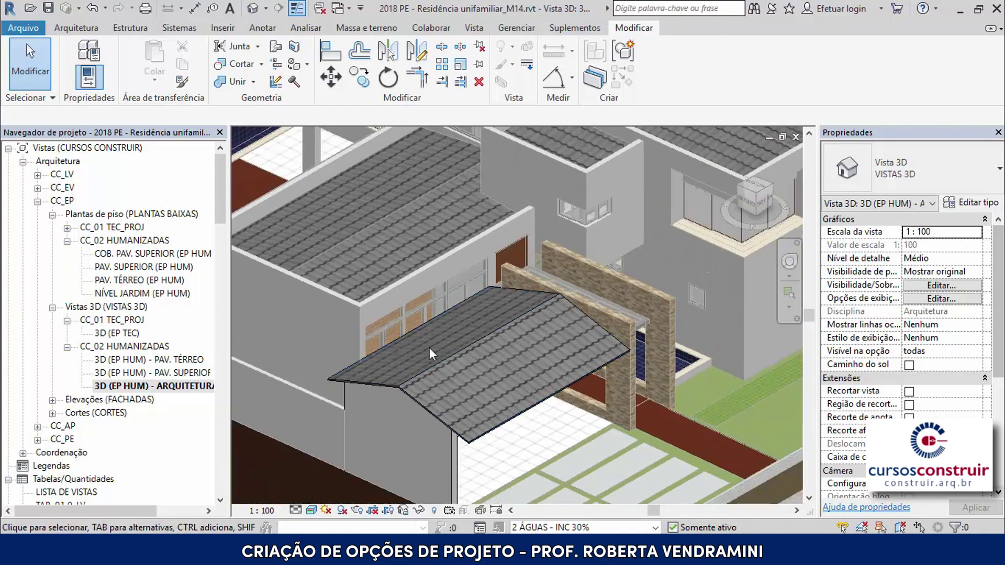
pyautogui.scroll(5, 502, 284)
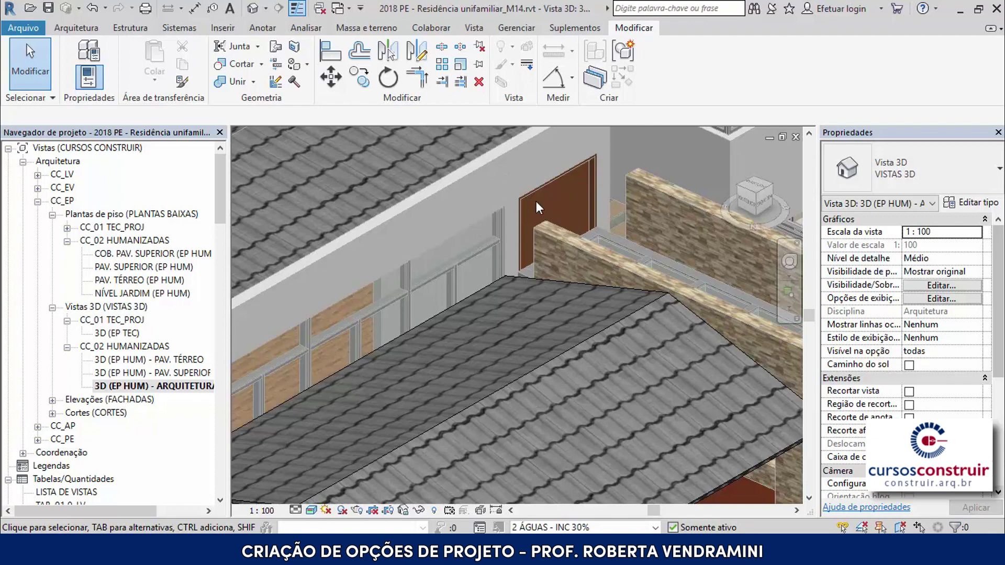
pyautogui.scroll(-2, 446, 199)
pyautogui.scroll(-3, 453, 207)
pyautogui.scroll(-3, 498, 252)
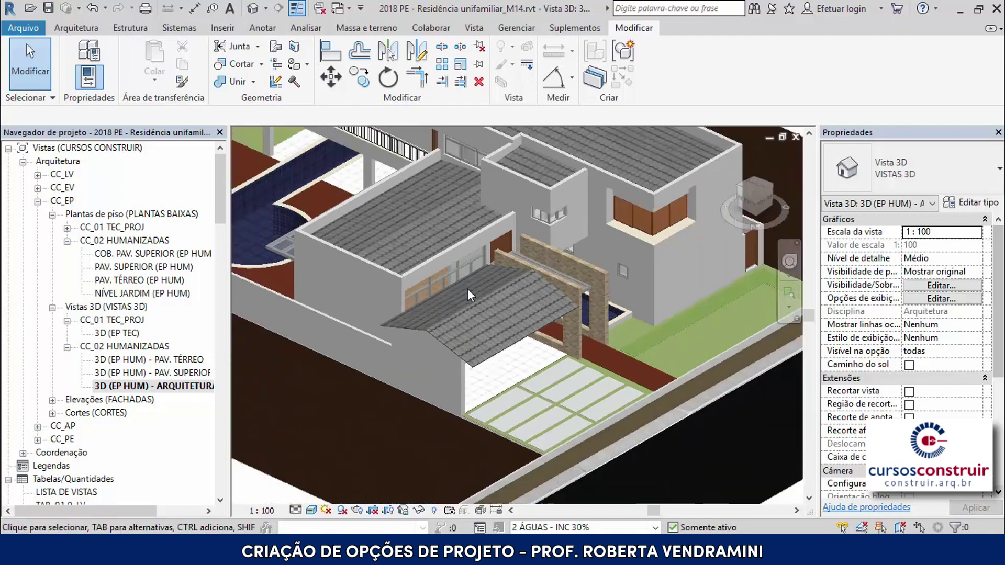
pyautogui.scroll(-2, 467, 288)
pyautogui.scroll(1, 468, 306)
pyautogui.keyDown('shift'); pyautogui.moveTo(468, 305); pyautogui.dragTo(471, 297, button='middle'); pyautogui.keyUp('shift')
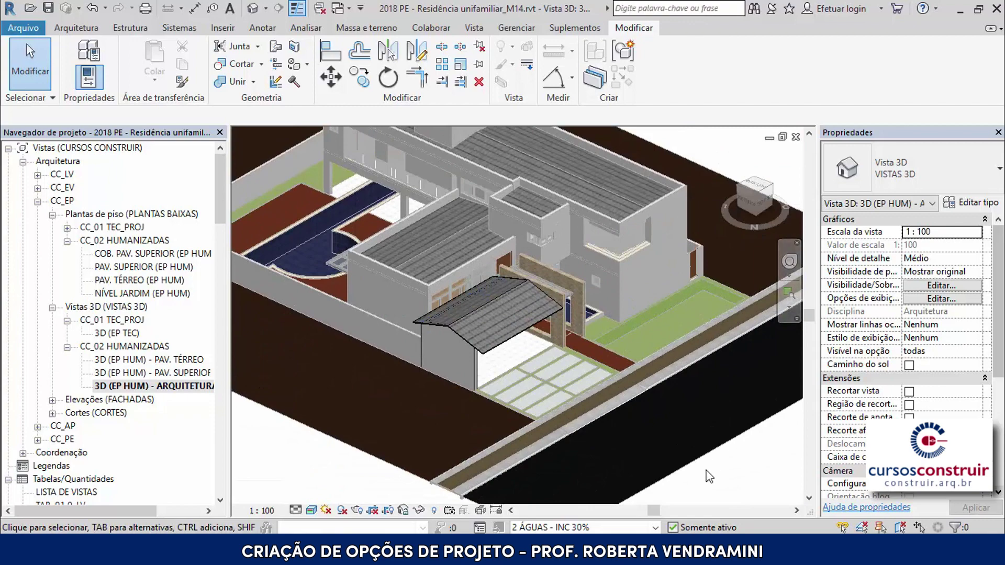
# - Make 4 ÁGUAS - INC 35% the active design option
pyautogui.click(655, 527)
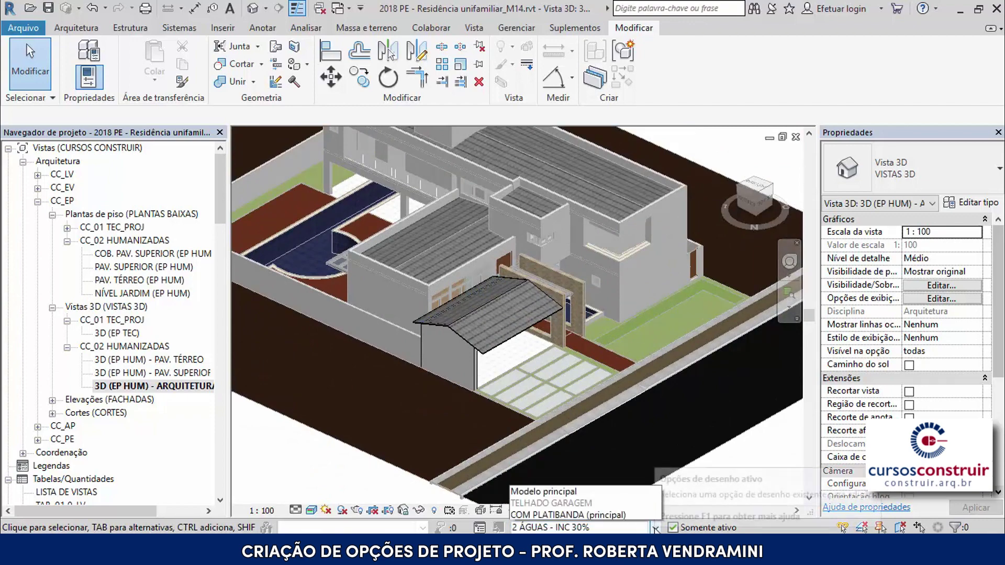
pyautogui.click(587, 512)
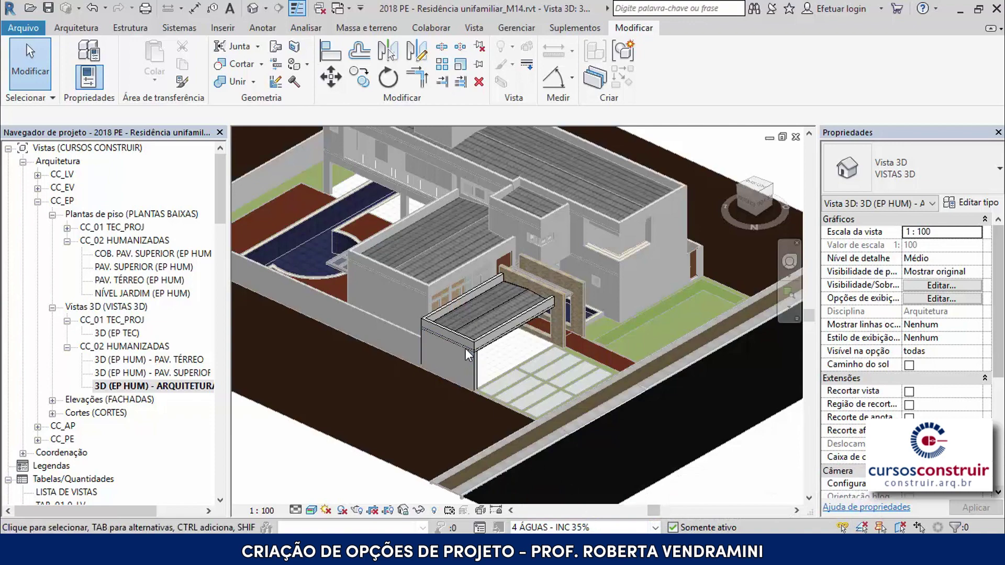
pyautogui.scroll(2, 465, 348)
pyautogui.scroll(3, 465, 348)
pyautogui.scroll(2, 465, 347)
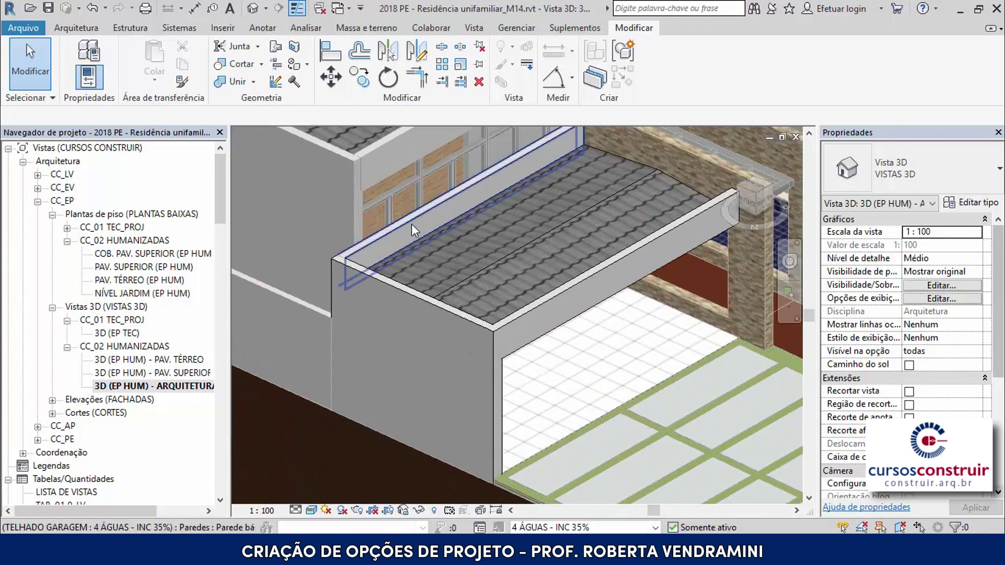
# - Delete the low garage wall and floor slab, then open the hip roof's footprint sketch
pyautogui.click(398, 288)
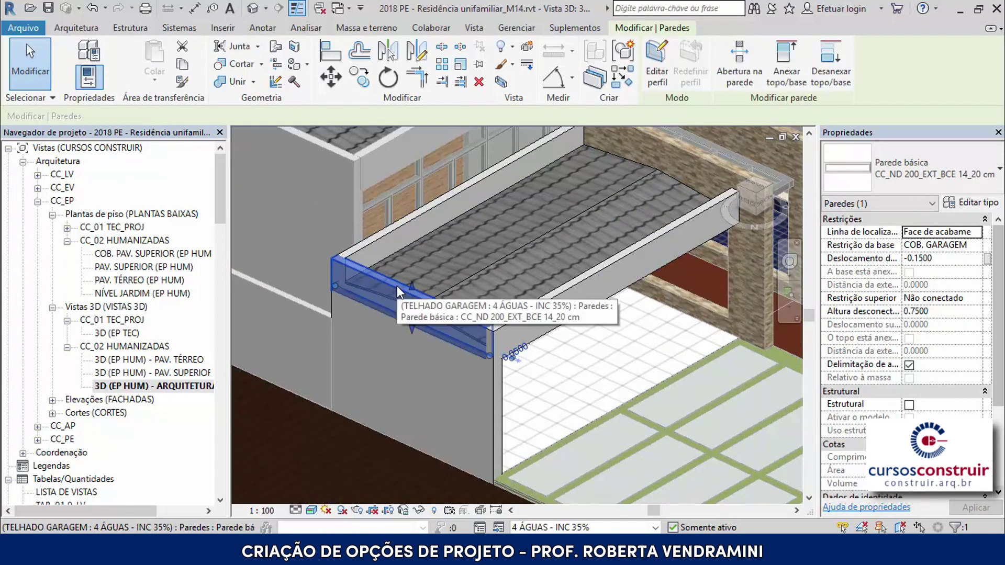
pyautogui.click(480, 84)
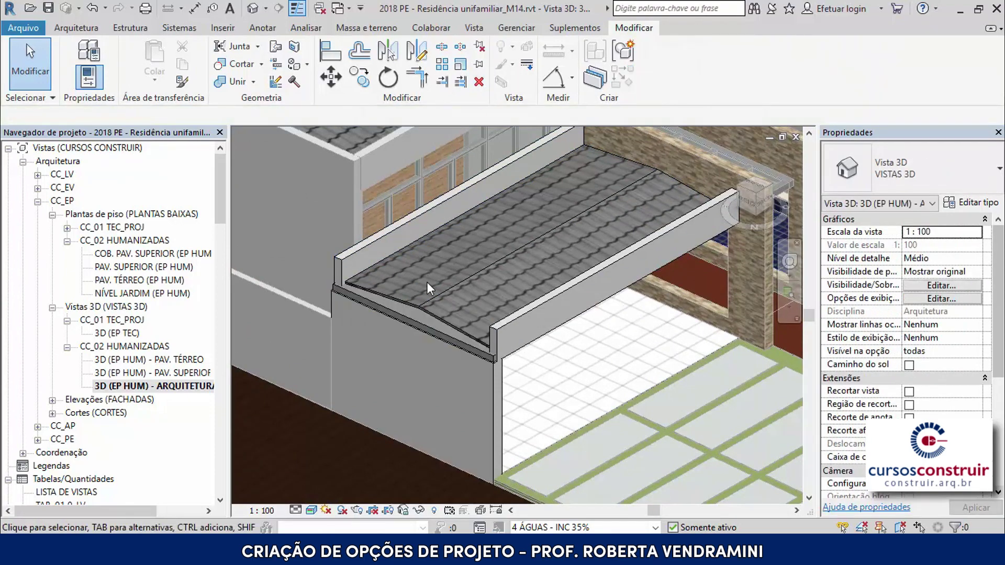
pyautogui.click(421, 324)
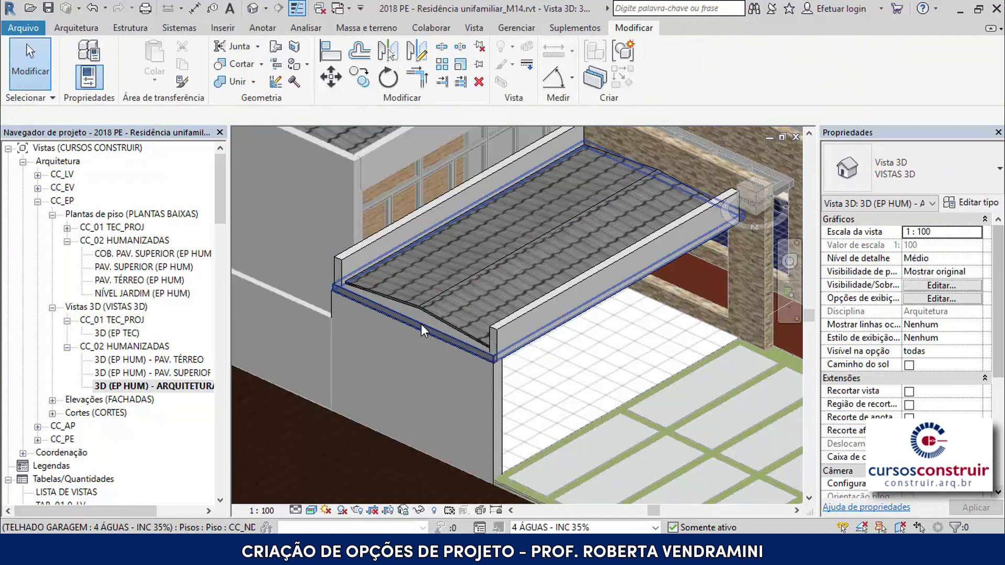
pyautogui.click(478, 82)
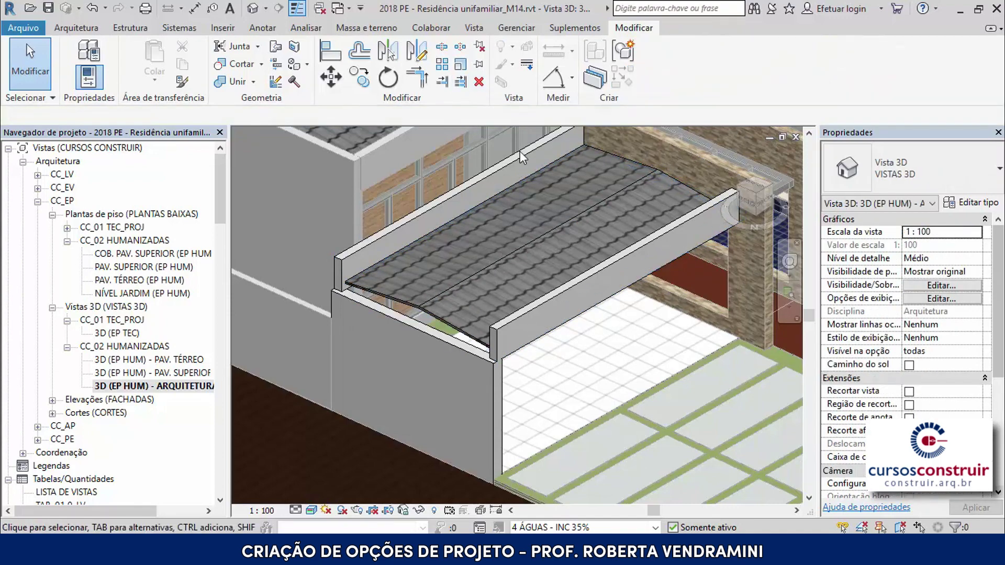
pyautogui.click(464, 278)
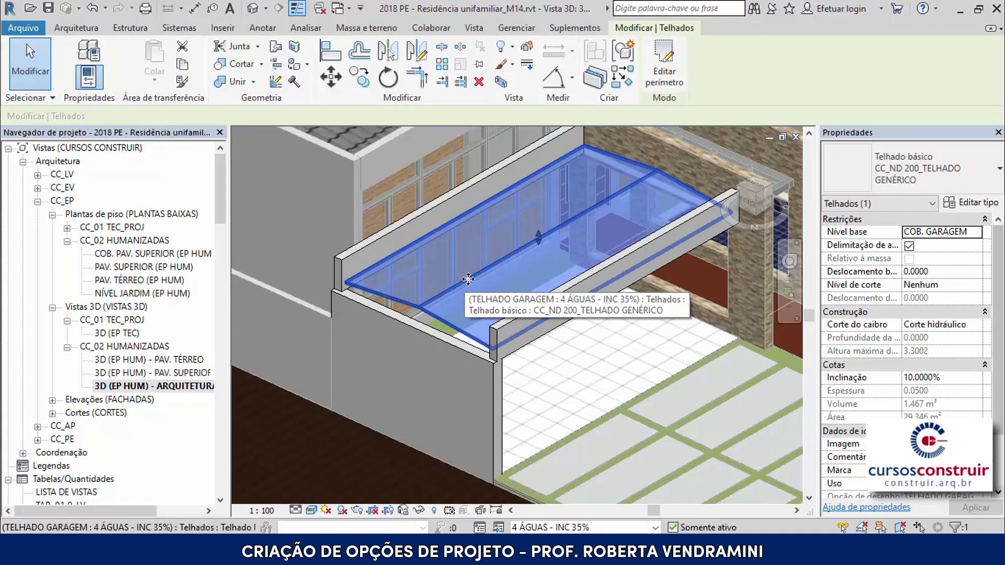
pyautogui.click(660, 72)
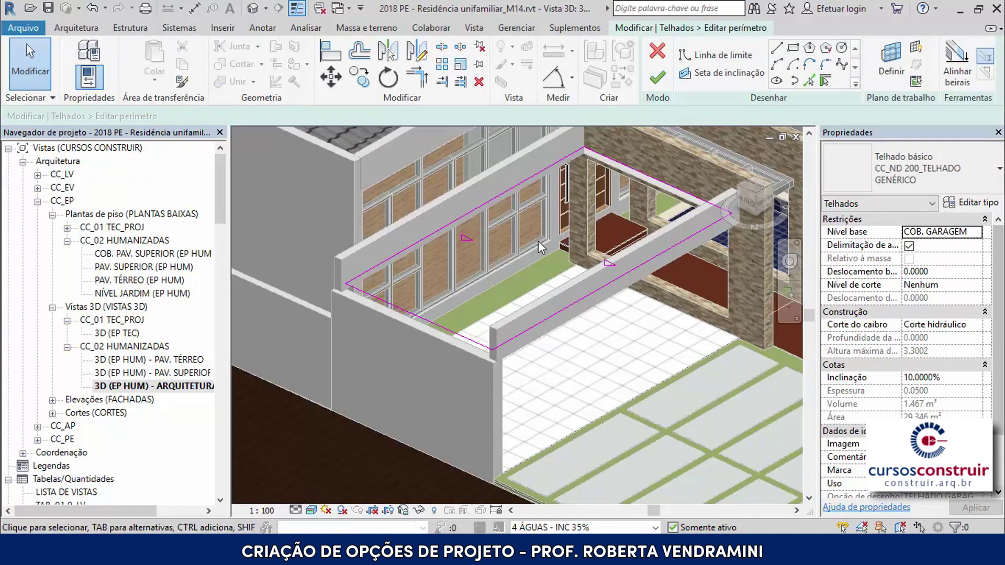
# - On the PAV. TÉRREO (EP HUM) plan, align the top roof sketch edge to the wall face
pyautogui.doubleClick(126, 283)
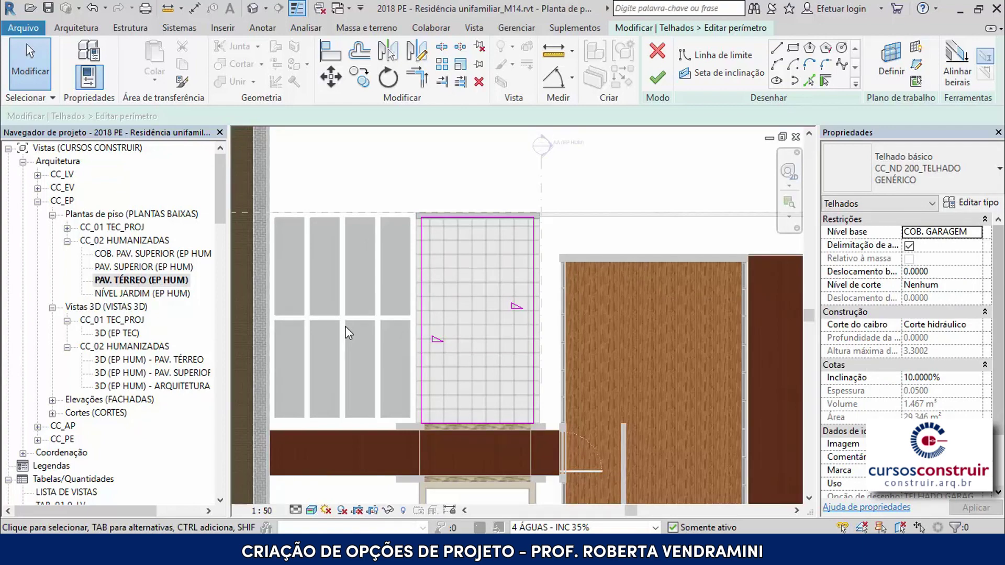
pyautogui.scroll(2, 459, 423)
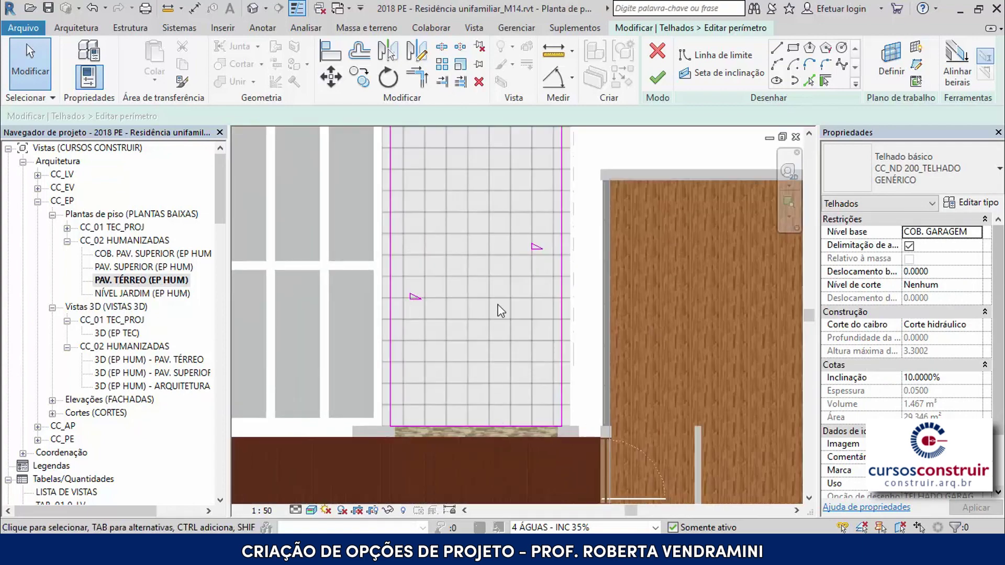
pyautogui.scroll(3, 418, 175)
pyautogui.scroll(3, 419, 174)
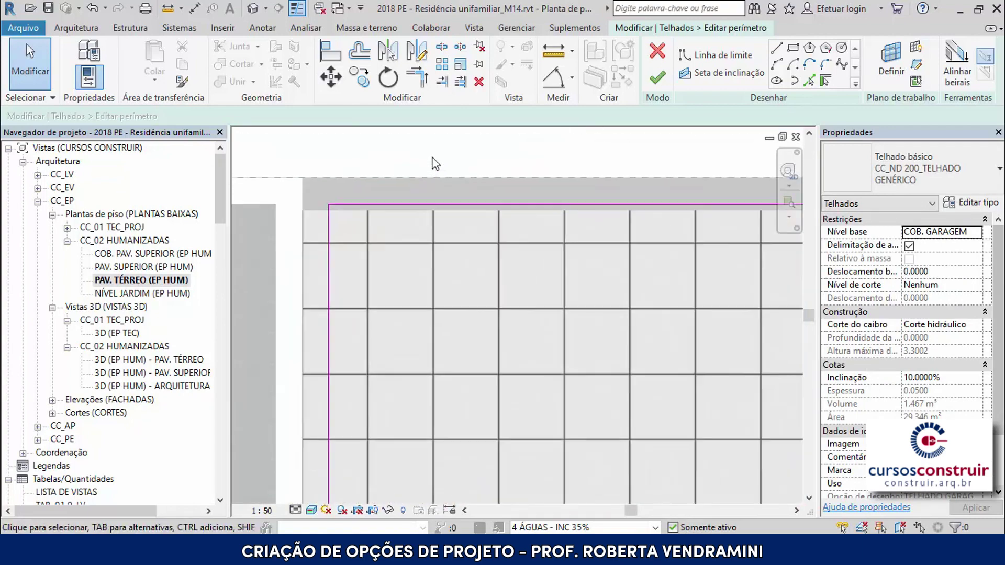
pyautogui.scroll(2, 419, 175)
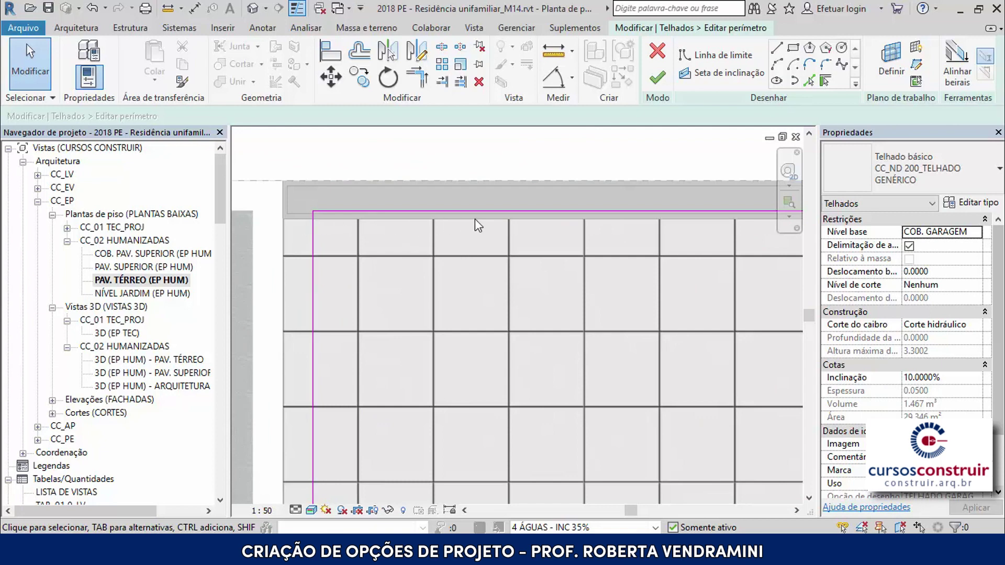
pyautogui.click(331, 60)
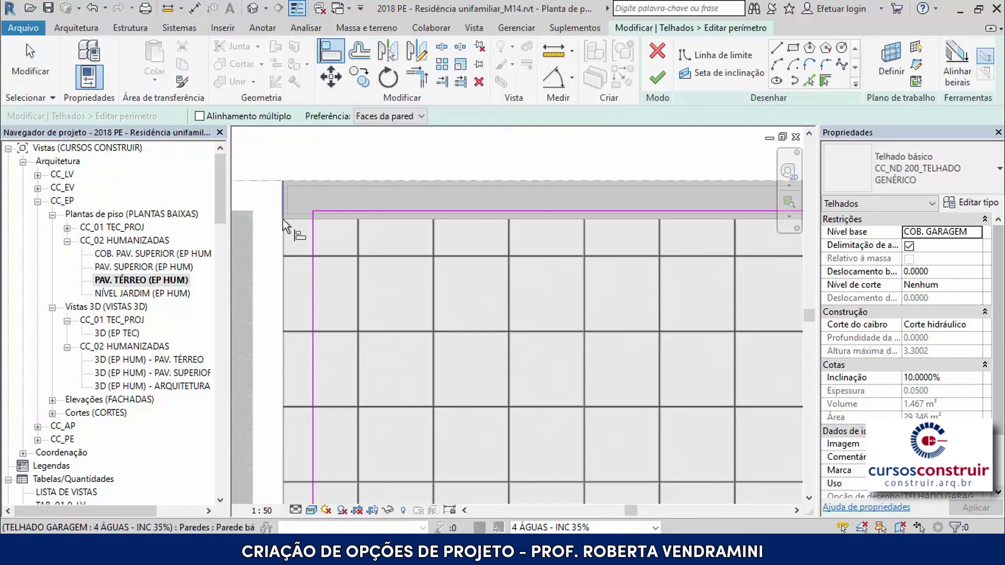
pyautogui.click(296, 219)
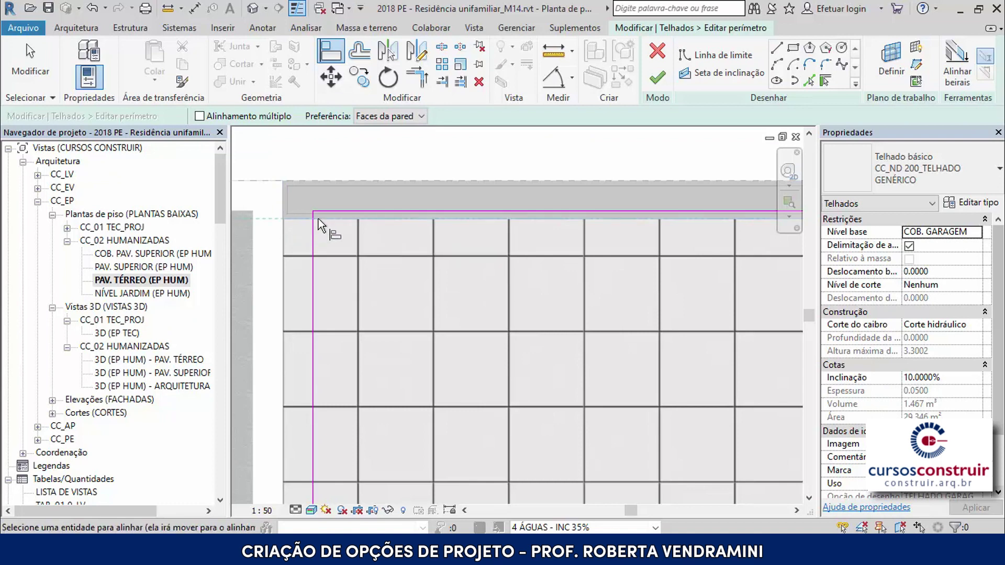
pyautogui.click(337, 211)
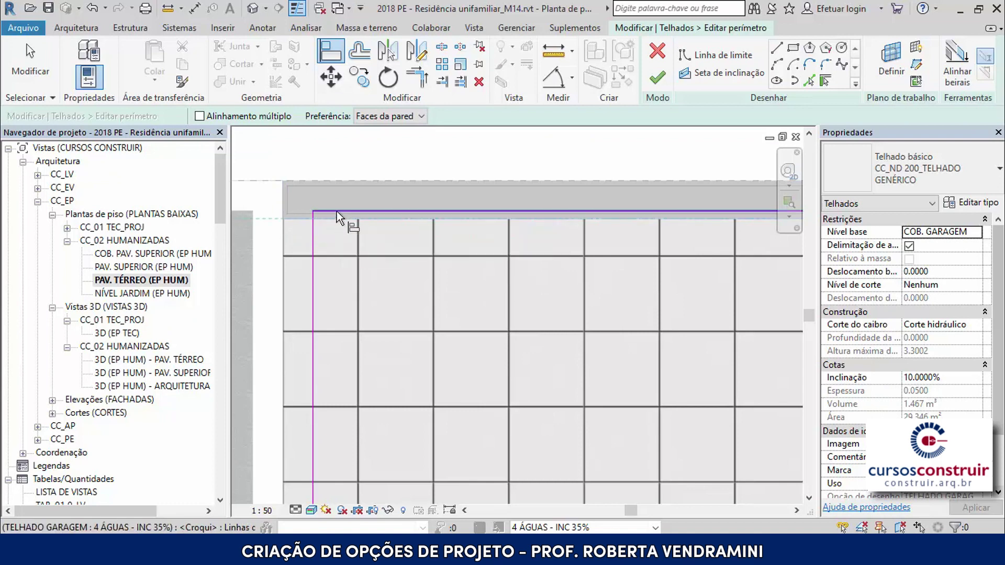
# - Align the left and right roof sketch edges to the wall and curtain wall faces
pyautogui.scroll(-3, 365, 176)
pyautogui.scroll(-2, 366, 176)
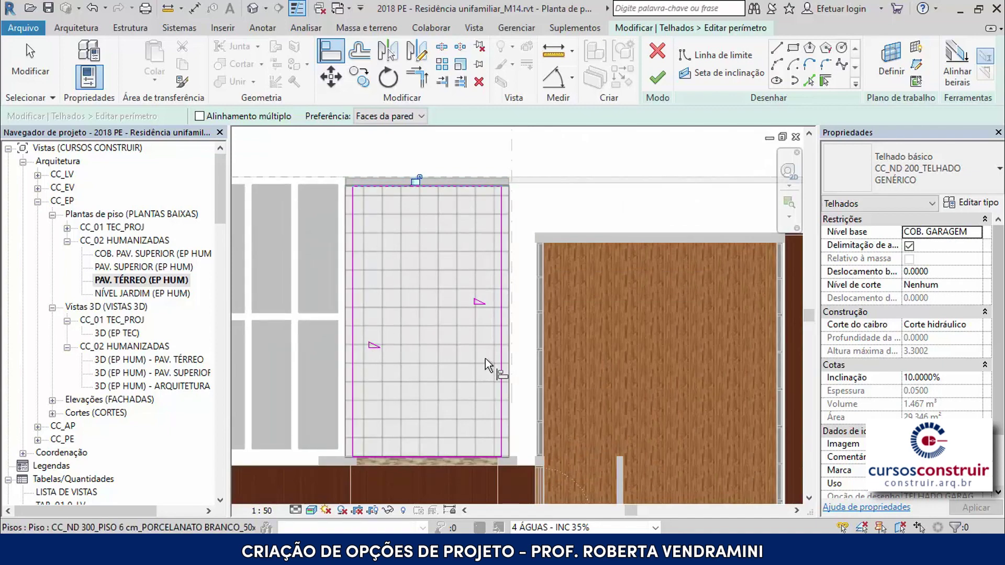
pyautogui.moveTo(437, 368); pyautogui.dragTo(491, 285, button='middle')
pyautogui.scroll(3, 392, 403)
pyautogui.scroll(3, 381, 394)
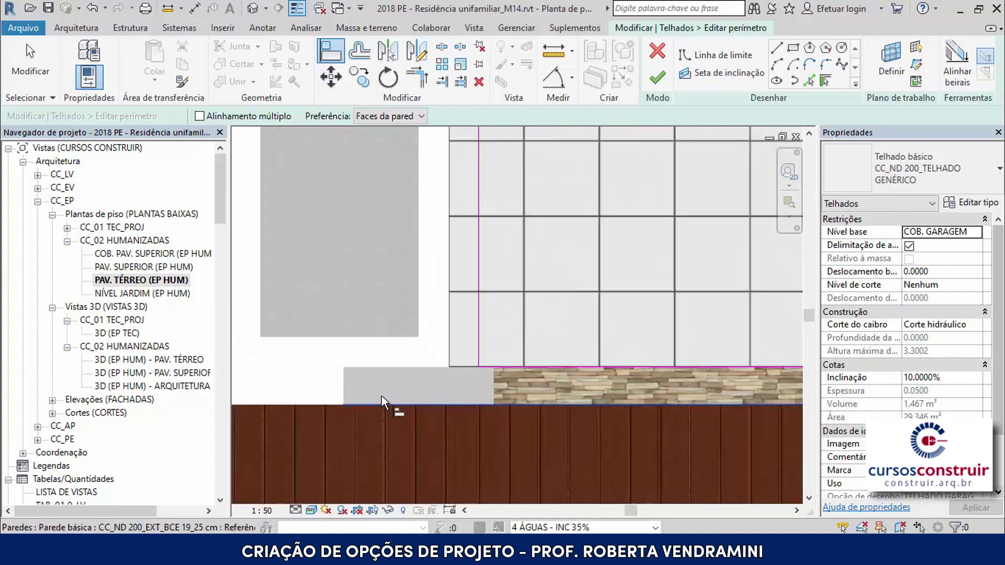
pyautogui.click(337, 381)
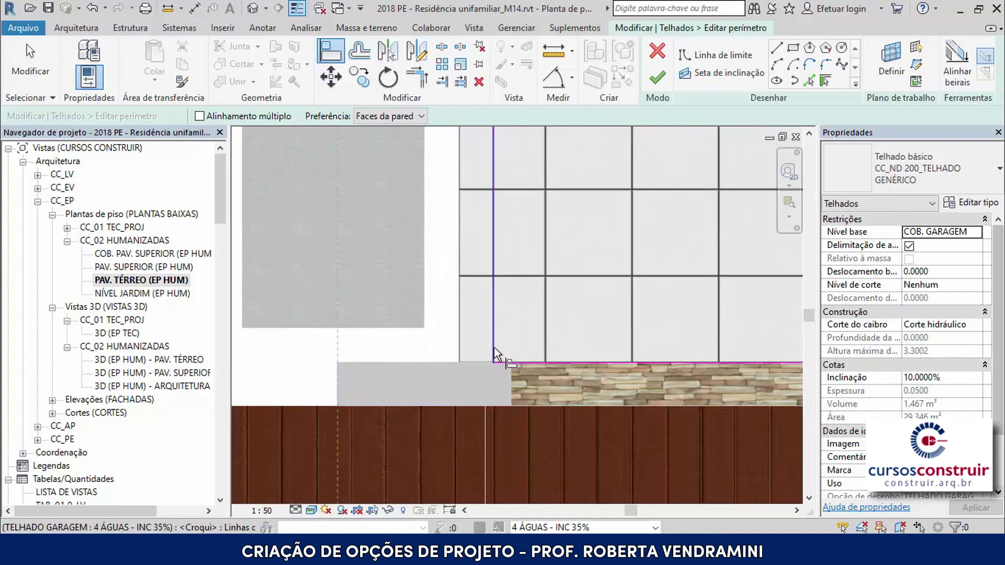
pyautogui.click(494, 347)
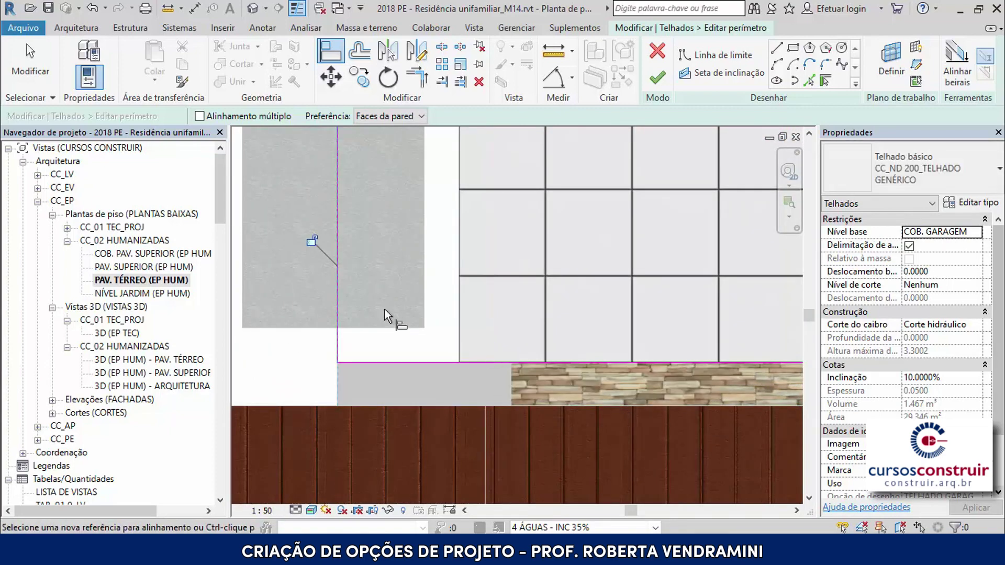
pyautogui.scroll(-5, 350, 302)
pyautogui.scroll(2, 571, 315)
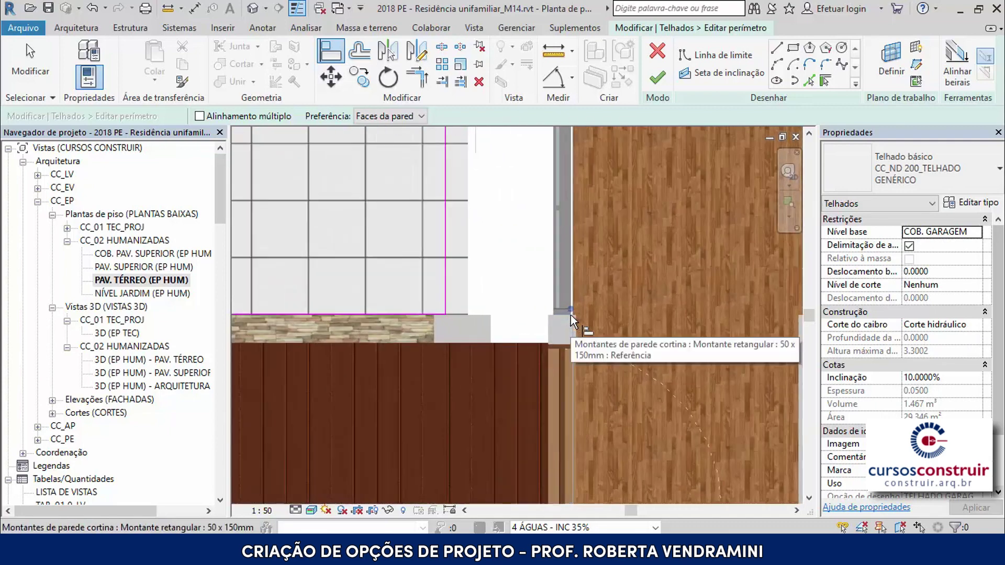
pyautogui.click(546, 328)
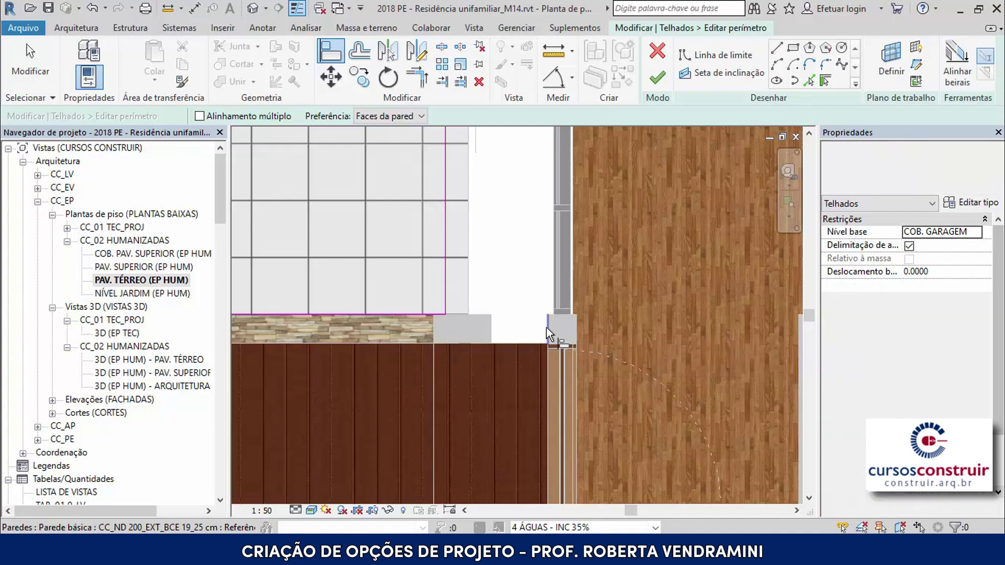
pyautogui.click(446, 299)
pyautogui.scroll(-4, 499, 318)
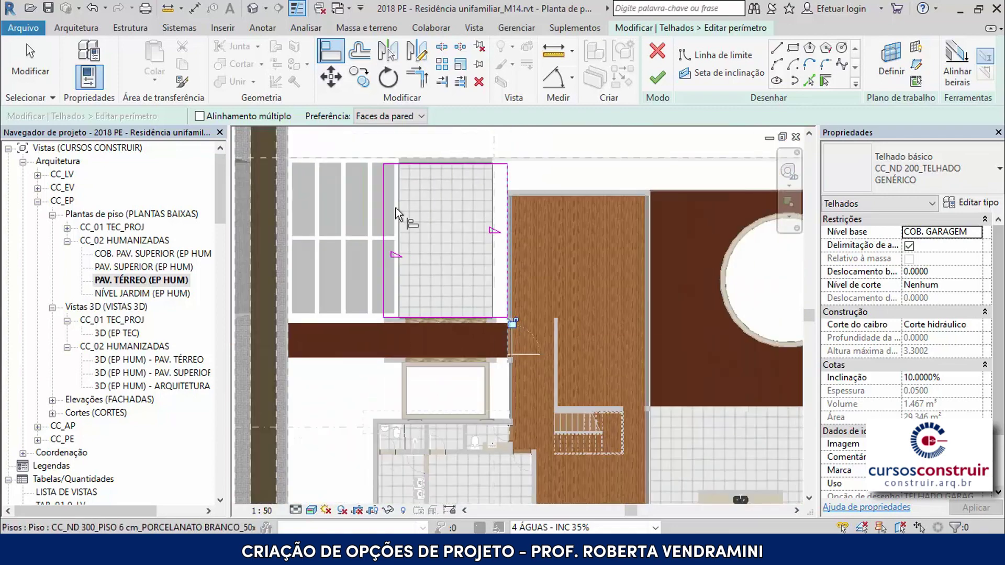
pyautogui.scroll(3, 452, 165)
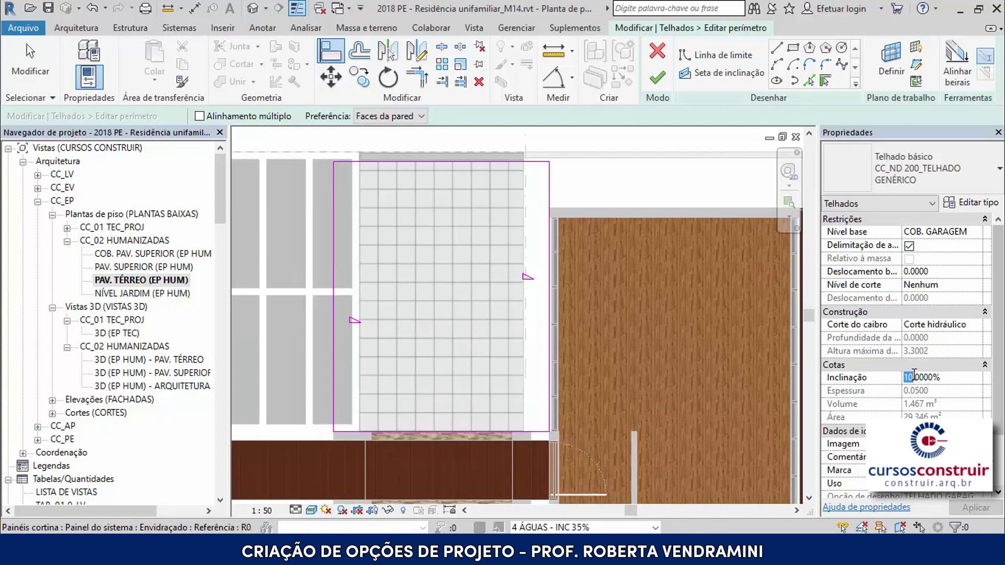
# - Set the roof slope to 35% and make the top and bottom sketch edges define slope
pyautogui.write('35')
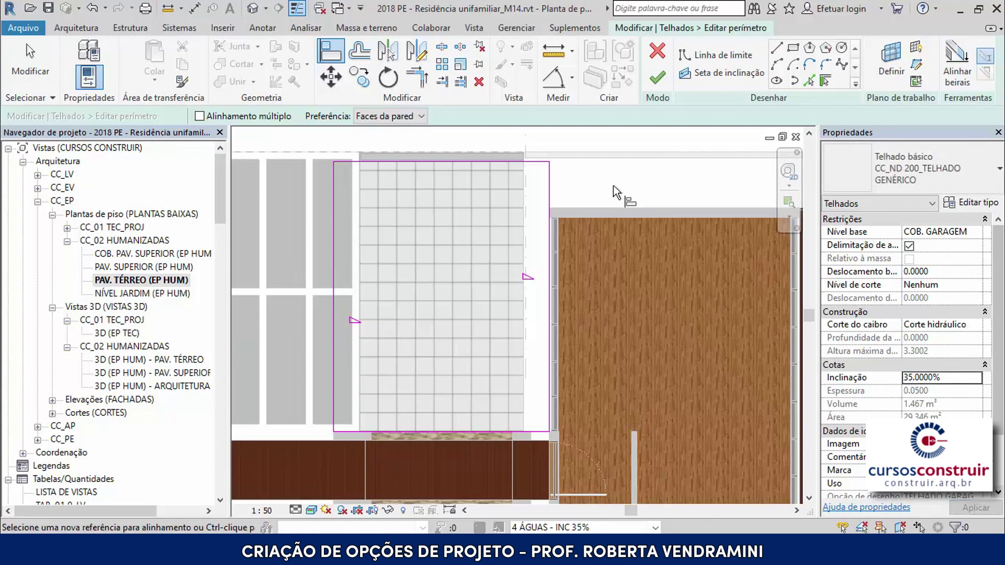
pyautogui.press('Escape')
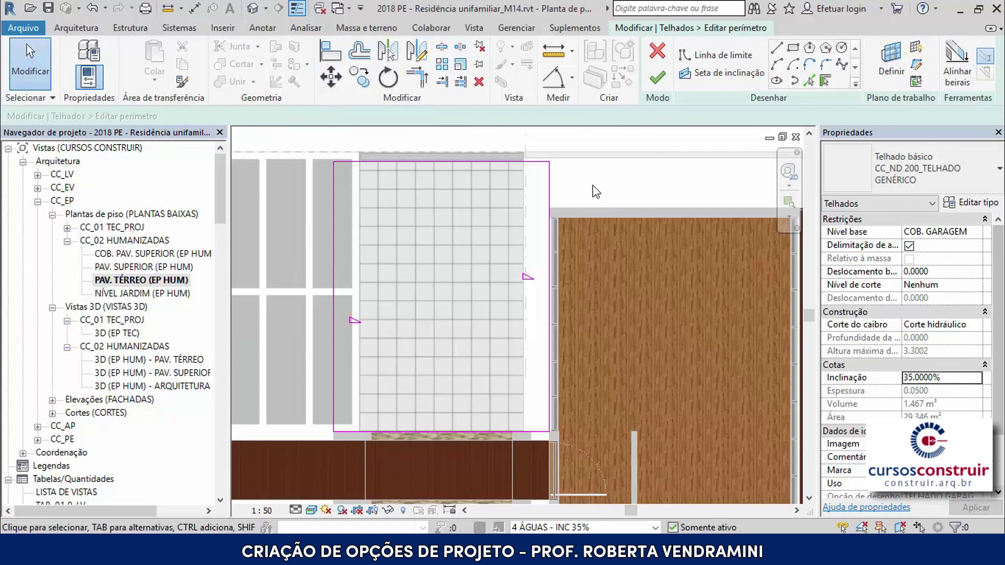
pyautogui.click(537, 164)
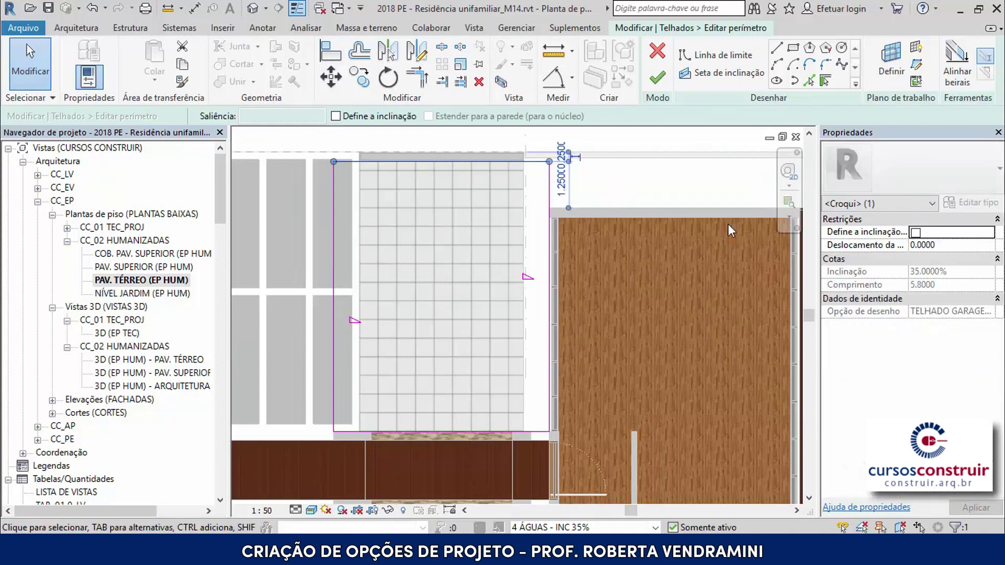
pyautogui.click(915, 233)
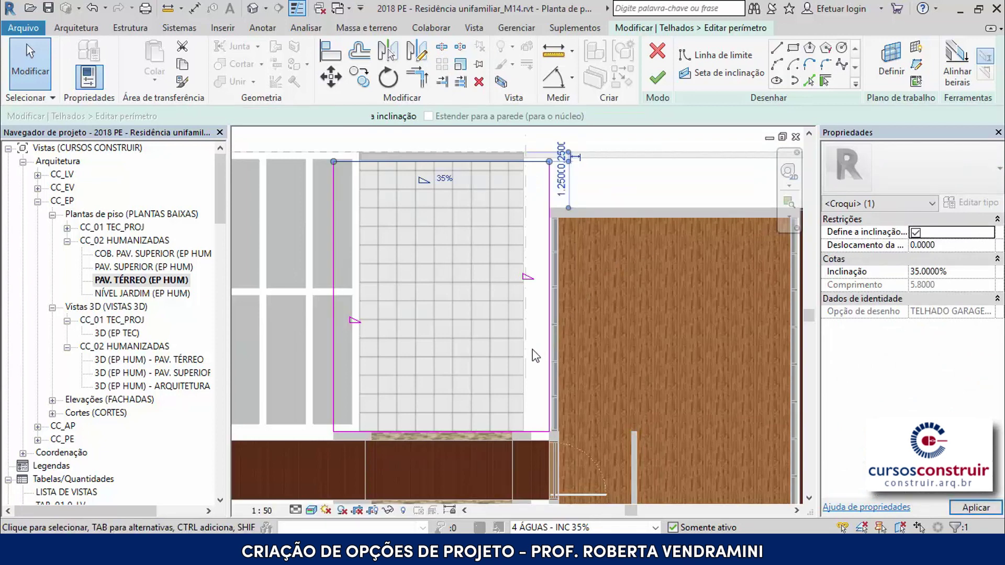
pyautogui.click(484, 431)
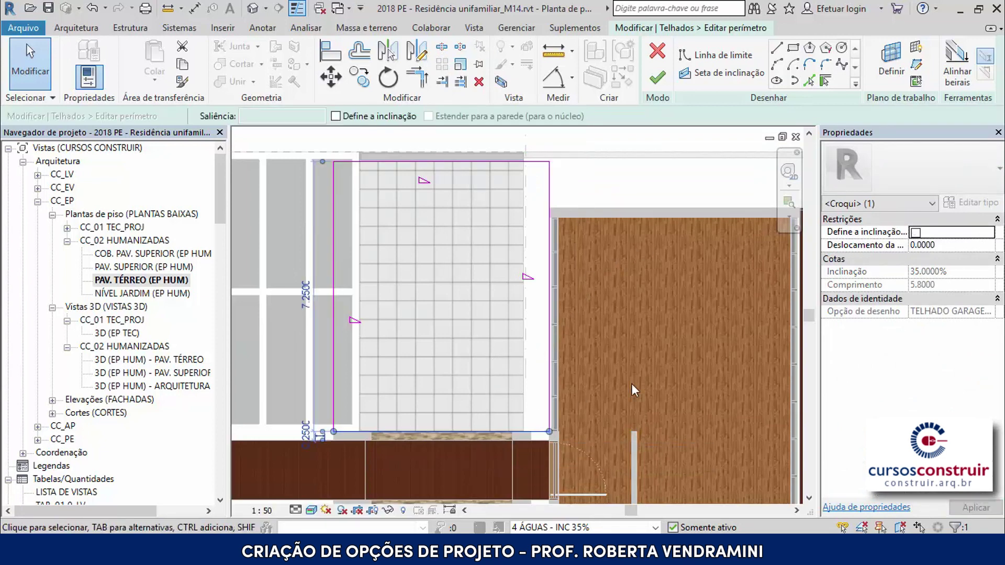
pyautogui.click(914, 233)
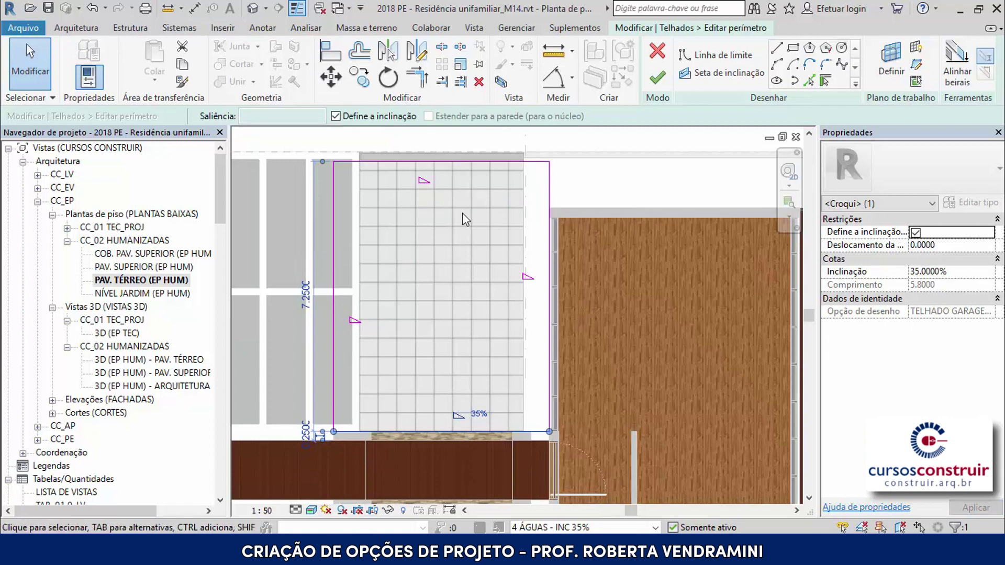
# - Finish the 35% hip roof with walls attached and orbit it in 3D (EP HUM) - ARQUITETURA
pyautogui.click(658, 79)
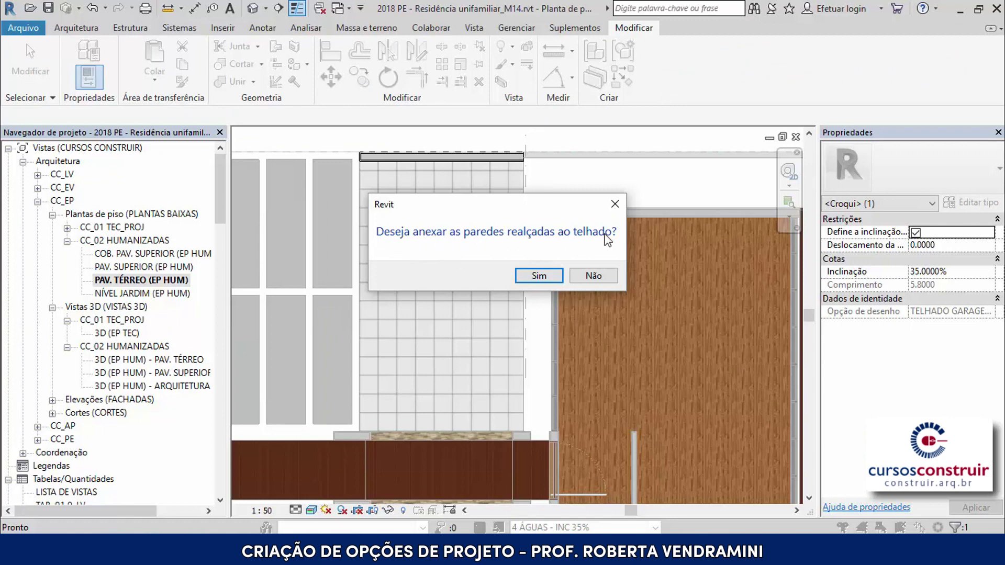
pyautogui.click(539, 275)
pyautogui.press('Escape')
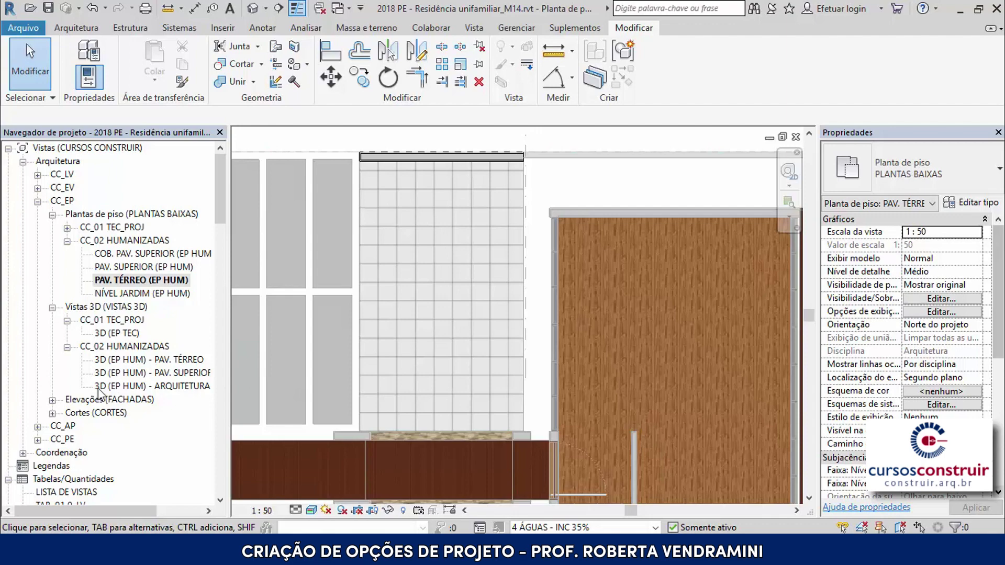
pyautogui.doubleClick(172, 387)
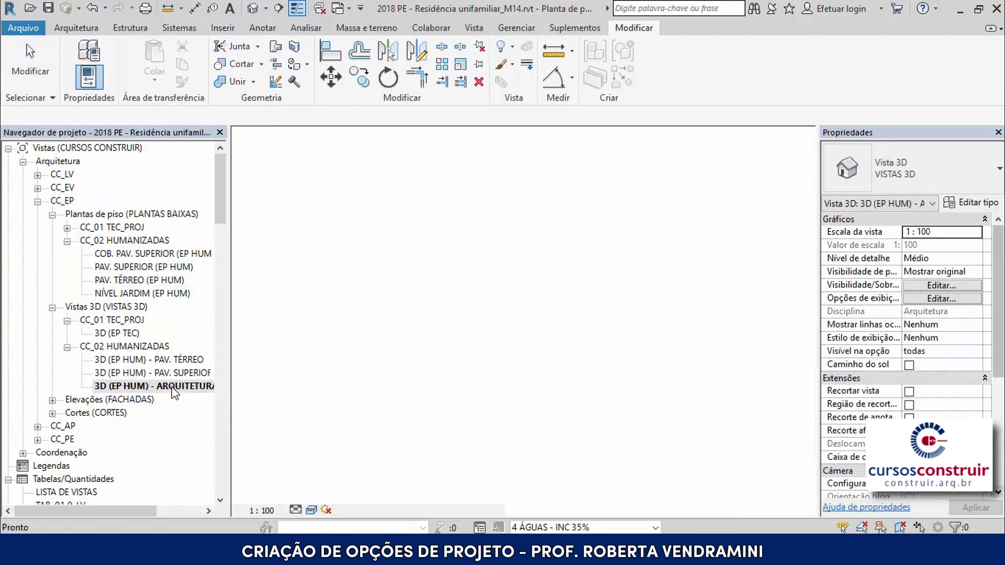
pyautogui.moveTo(515, 302)
pyautogui.keyDown('shift'); pyautogui.mouseDown(button='middle')
pyautogui.moveTo(493, 321)
pyautogui.moveTo(603, 268)
pyautogui.mouseUp(button='middle'); pyautogui.keyUp('shift')
pyautogui.scroll(3, 604, 268)
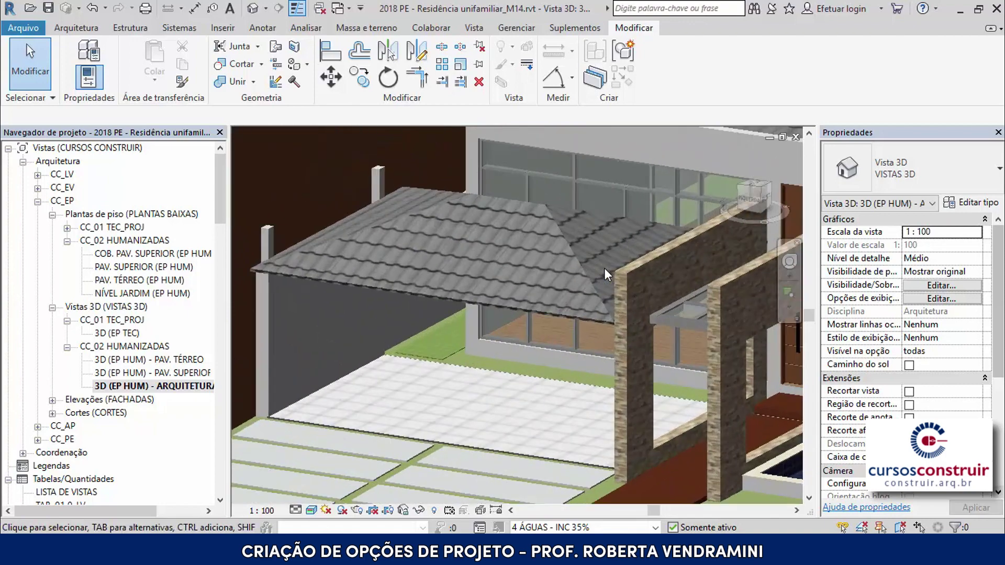
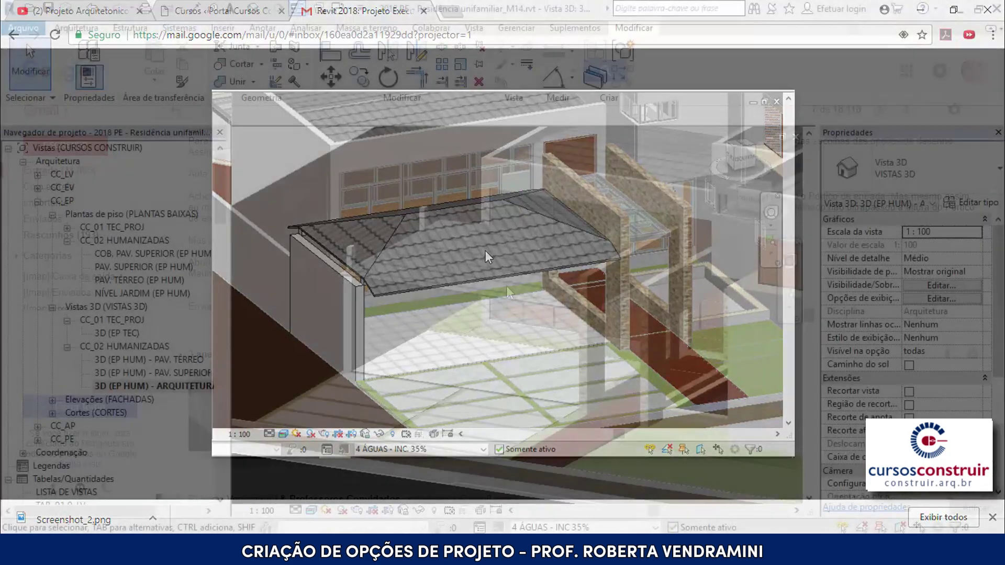
# - Orbit and zoom the 3D model to a low angle showing the garage and house
pyautogui.scroll(3, 363, 293)
pyautogui.scroll(2, 363, 293)
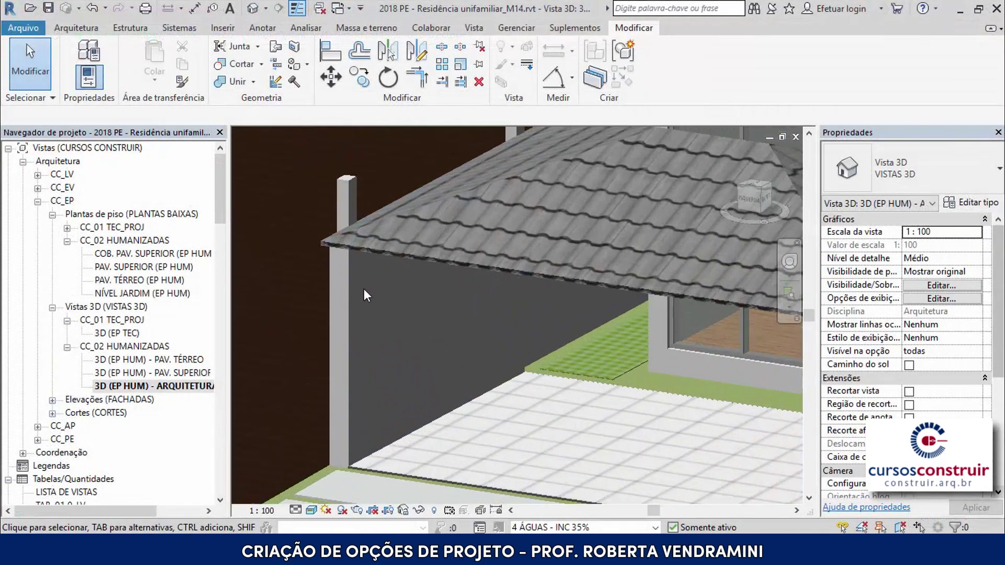
pyautogui.scroll(-4, 363, 260)
pyautogui.scroll(1, 358, 225)
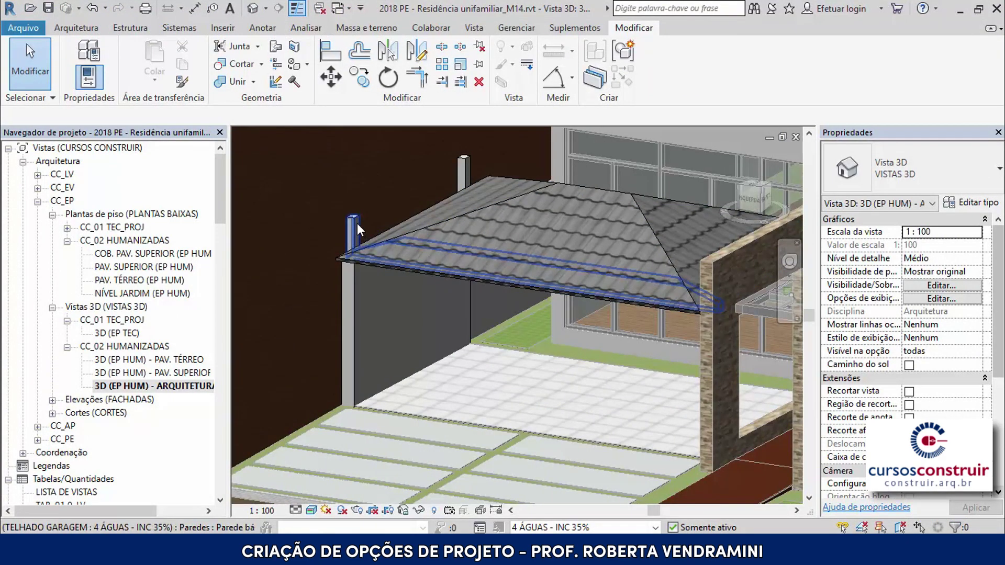
pyautogui.scroll(3, 360, 232)
pyautogui.scroll(-3, 428, 340)
pyautogui.keyDown('shift'); pyautogui.moveTo(428, 340); pyautogui.dragTo(432, 322, button='middle'); pyautogui.keyUp('shift')
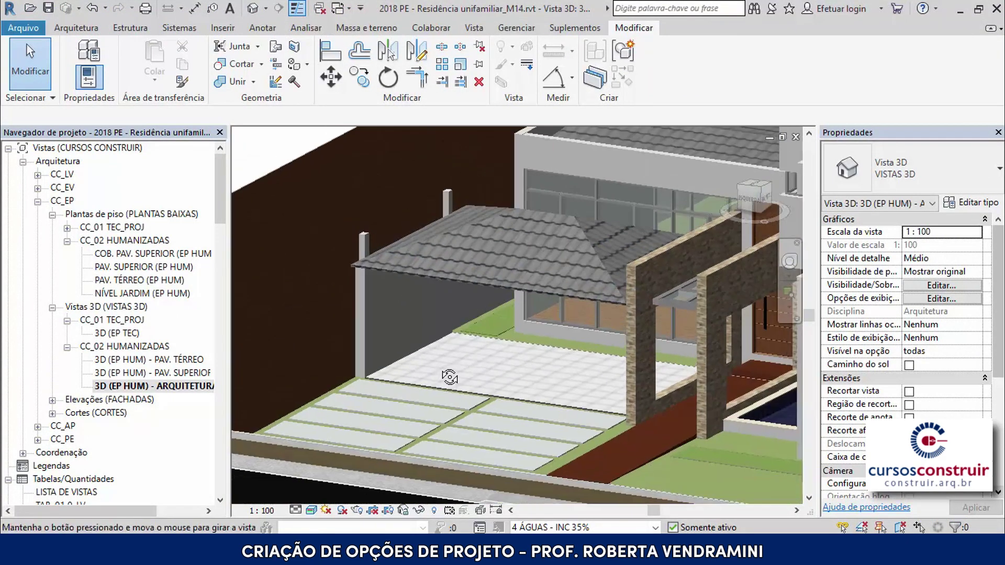
pyautogui.scroll(3, 406, 261)
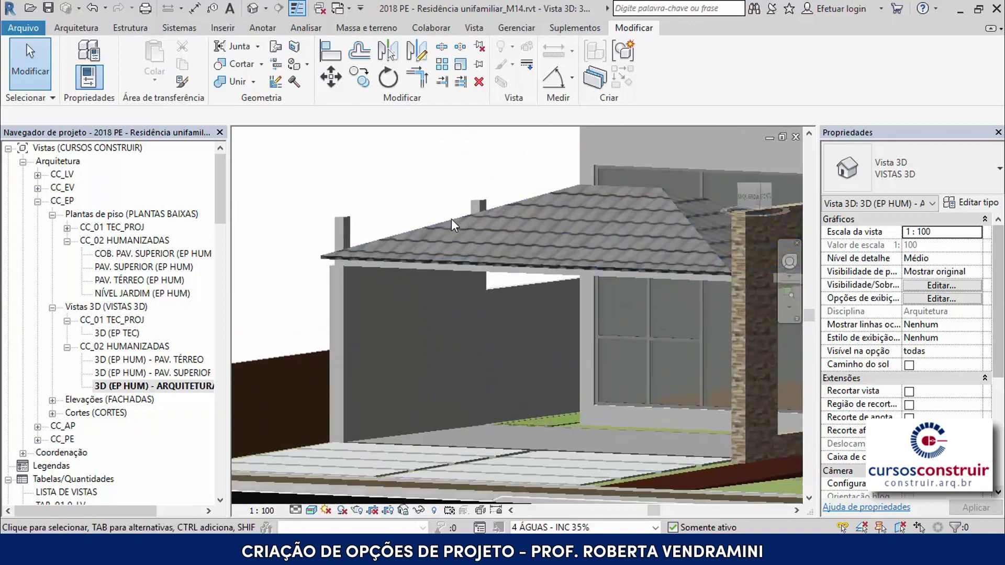
pyautogui.scroll(-3, 390, 267)
pyautogui.keyDown('shift'); pyautogui.moveTo(392, 278); pyautogui.dragTo(379, 301, button='middle'); pyautogui.keyUp('shift')
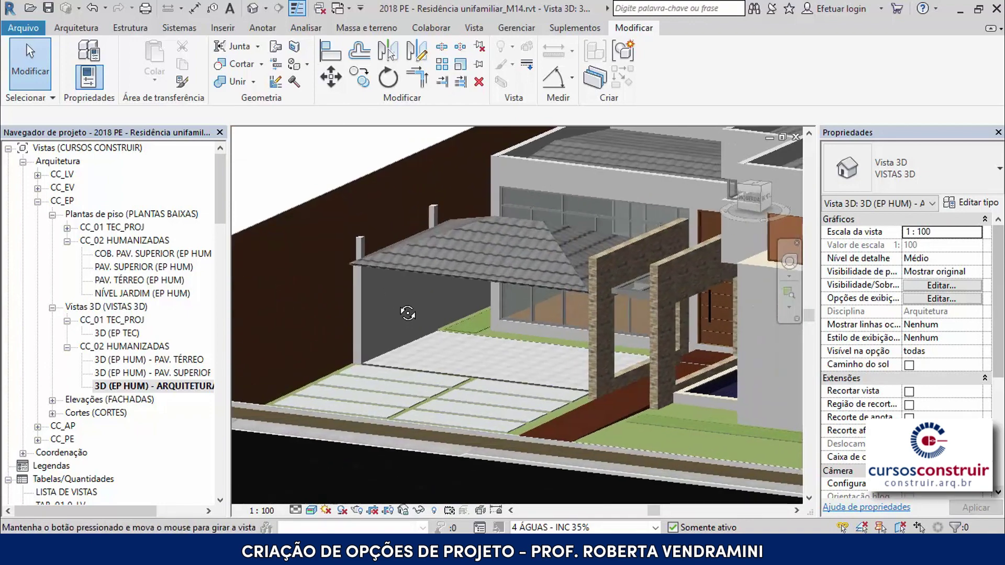
pyautogui.scroll(1, 376, 294)
pyautogui.scroll(1, 377, 295)
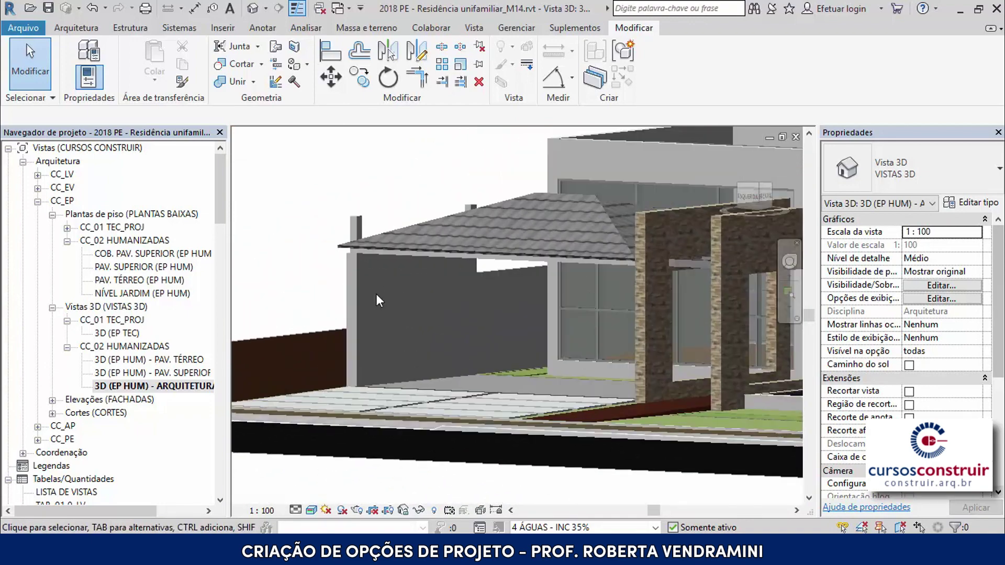
pyautogui.scroll(2, 376, 295)
pyautogui.scroll(1, 377, 295)
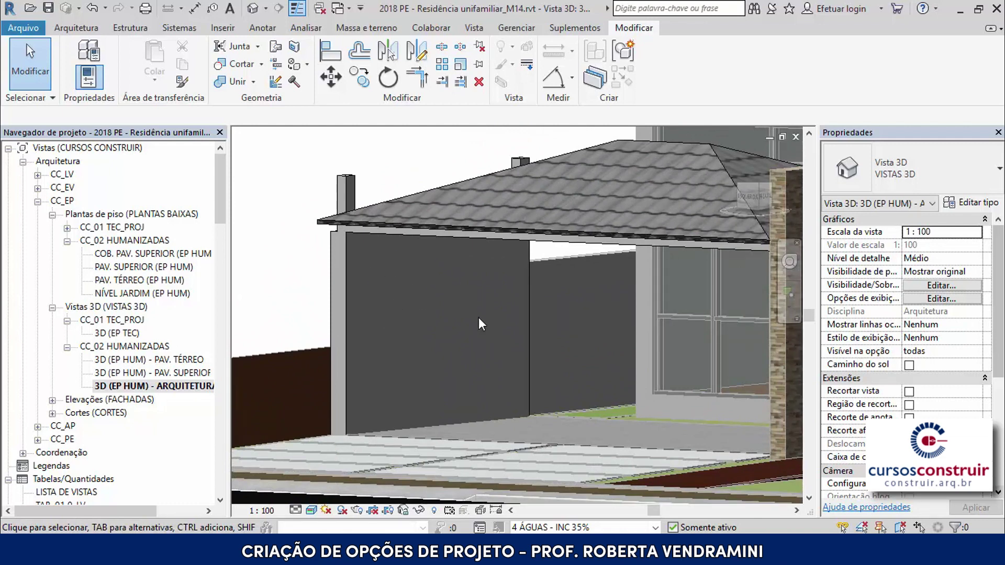
# - Start trimming multiple elements with the garage wall as the boundary, viewing from above
pyautogui.click(461, 84)
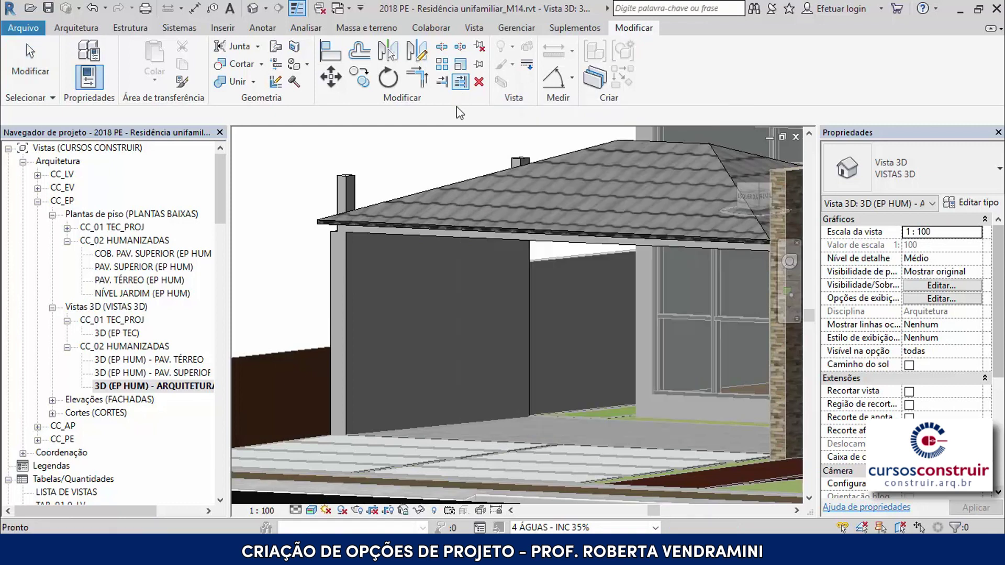
pyautogui.click(527, 259)
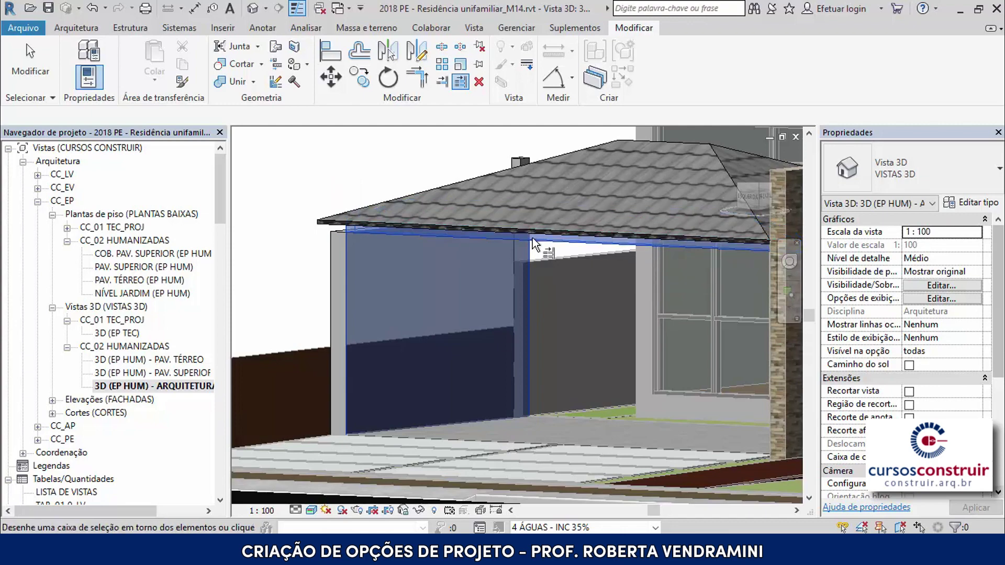
pyautogui.scroll(-5, 314, 230)
pyautogui.moveTo(315, 240)
pyautogui.keyDown('shift'); pyautogui.mouseDown(button='middle')
pyautogui.moveTo(441, 279)
pyautogui.moveTo(504, 252)
pyautogui.moveTo(488, 241)
pyautogui.moveTo(470, 296)
pyautogui.mouseUp(button='middle'); pyautogui.keyUp('shift')
pyautogui.scroll(3, 454, 246)
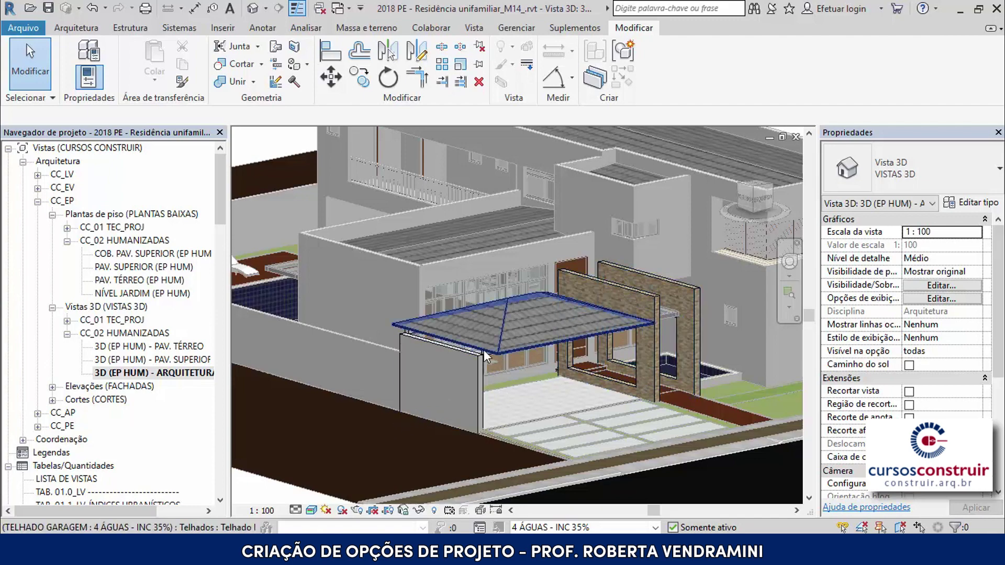
pyautogui.scroll(3, 466, 351)
pyautogui.scroll(3, 467, 352)
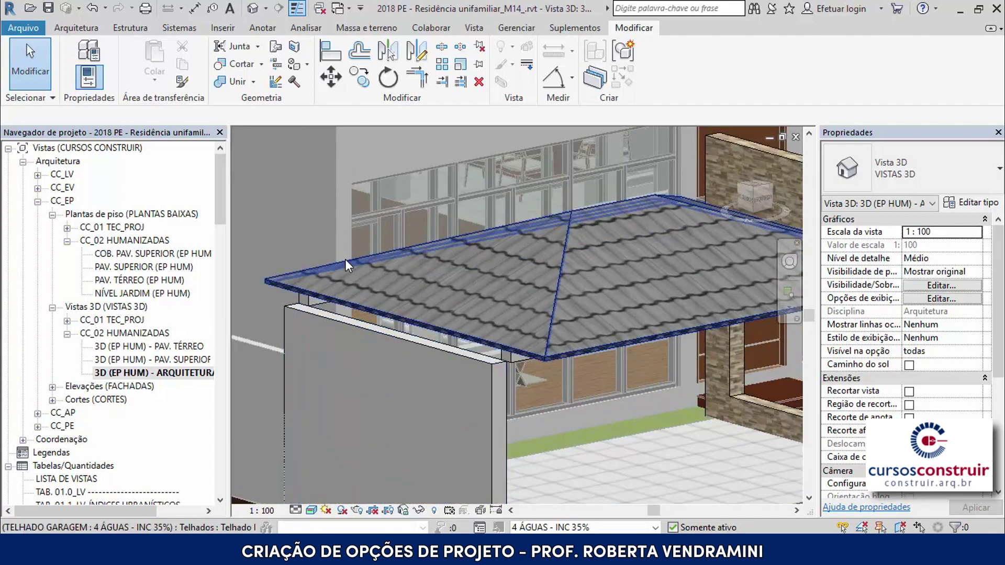
# - Open the PAV. TÉRREO (EP HUM) floor plan and zoom to the garage area
pyautogui.doubleClick(111, 282)
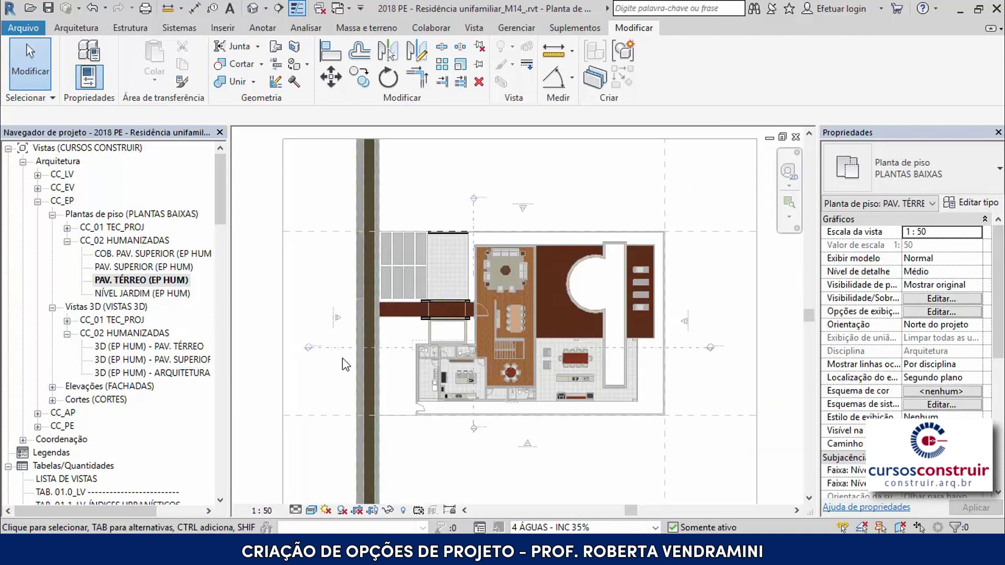
pyautogui.scroll(3, 457, 224)
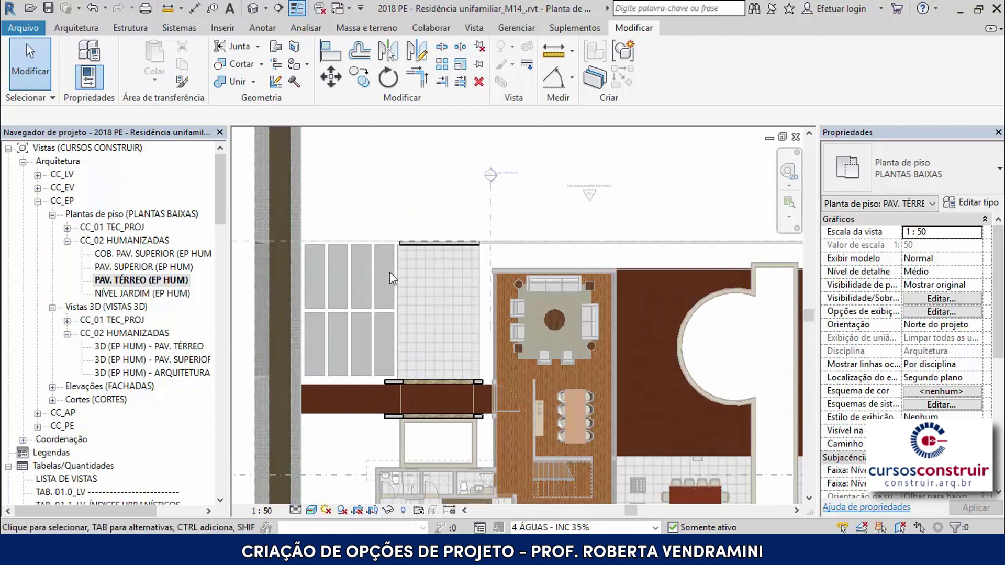
pyautogui.scroll(-2, 456, 301)
pyautogui.scroll(-2, 454, 262)
pyautogui.scroll(-1, 454, 250)
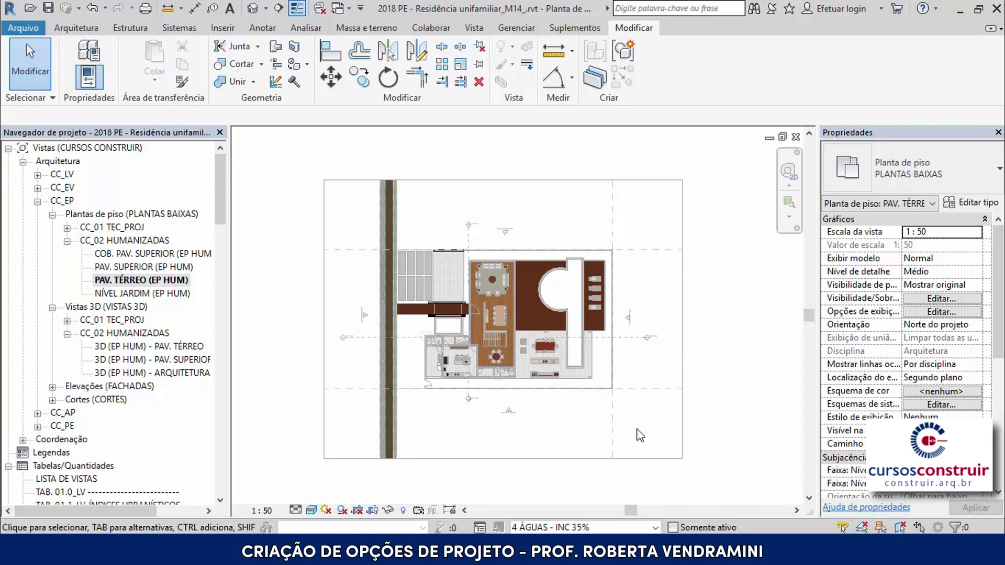
pyautogui.scroll(1, 507, 278)
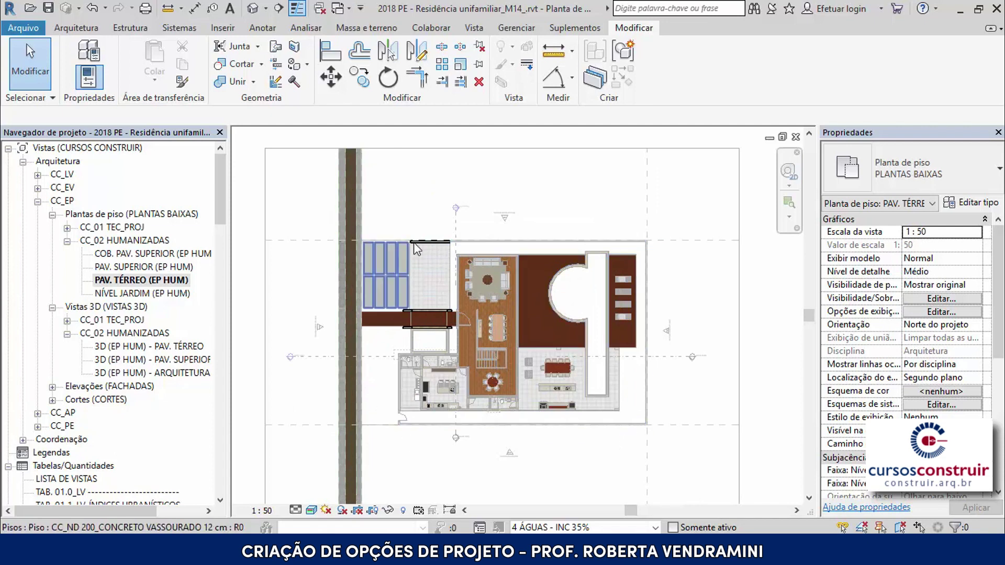
pyautogui.scroll(1, 440, 232)
pyautogui.scroll(2, 441, 232)
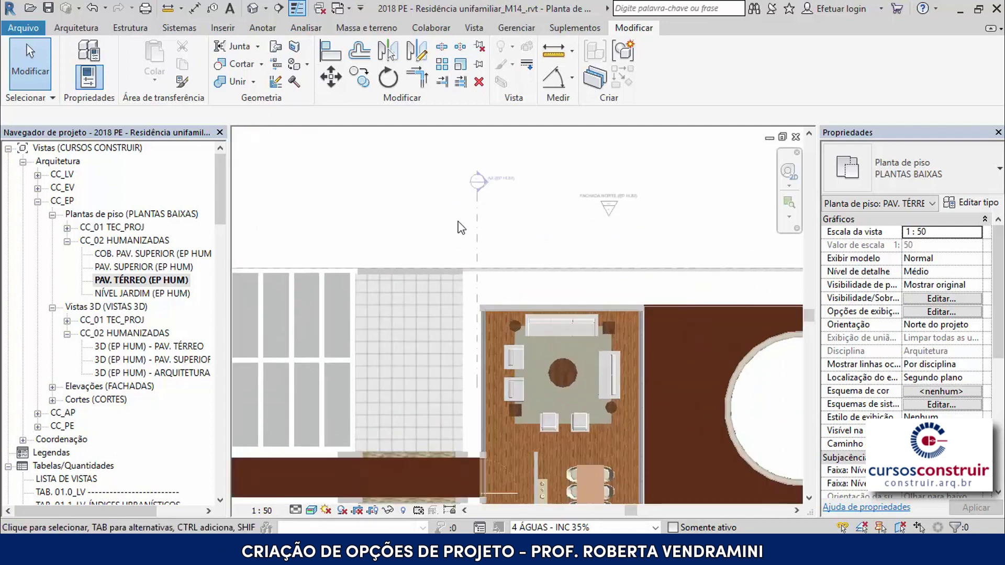
# - Move section line AA over the garage, preview Corte AA, and return to the plan
pyautogui.click(478, 234)
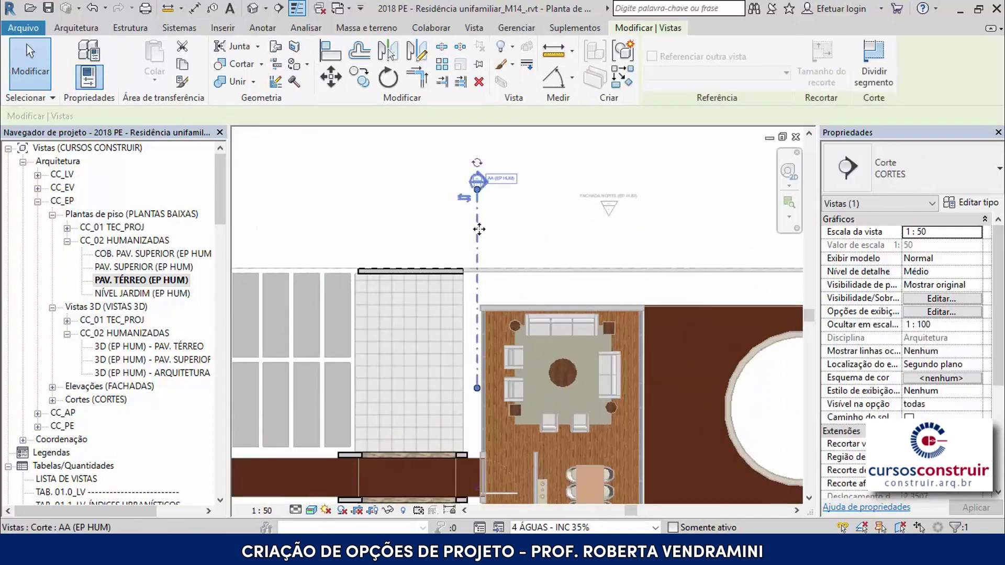
pyautogui.keyDown('ctrl'); pyautogui.moveTo(482, 229); pyautogui.dragTo(421, 229); pyautogui.keyUp('ctrl')
pyautogui.click(506, 209)
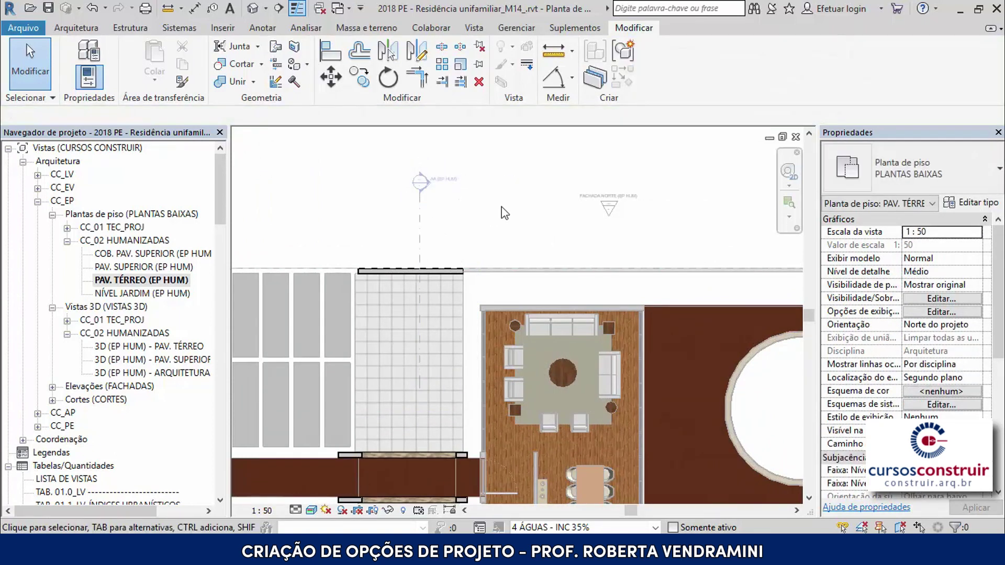
pyautogui.doubleClick(428, 183)
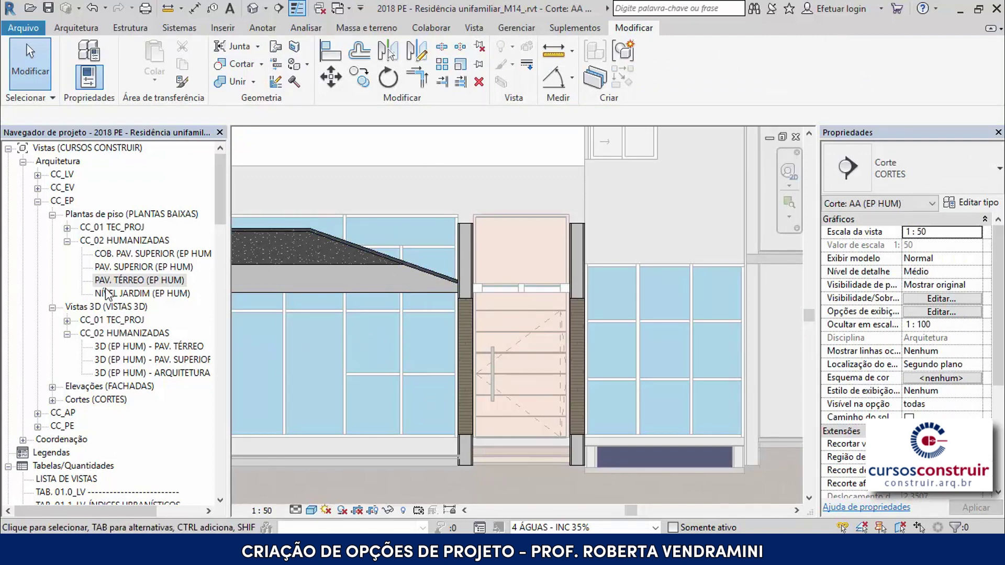
pyautogui.doubleClick(118, 279)
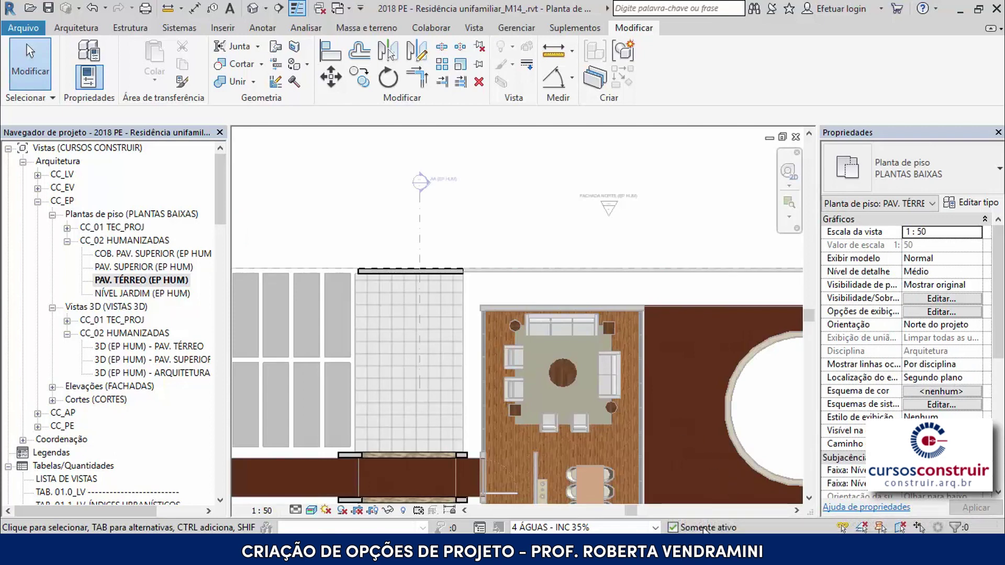
pyautogui.scroll(-3, 547, 269)
pyautogui.scroll(-2, 547, 270)
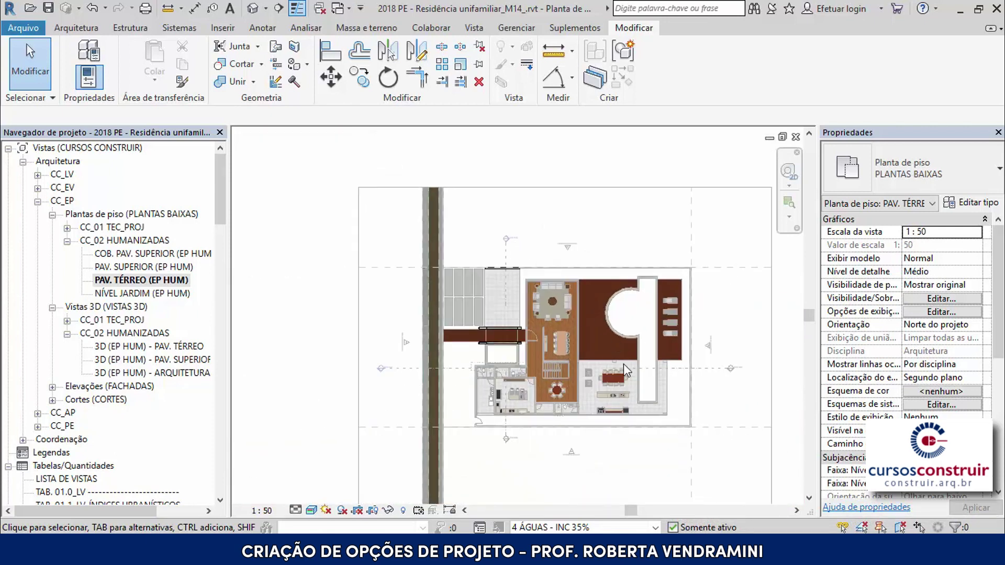
pyautogui.scroll(1, 623, 363)
pyautogui.scroll(1, 623, 363)
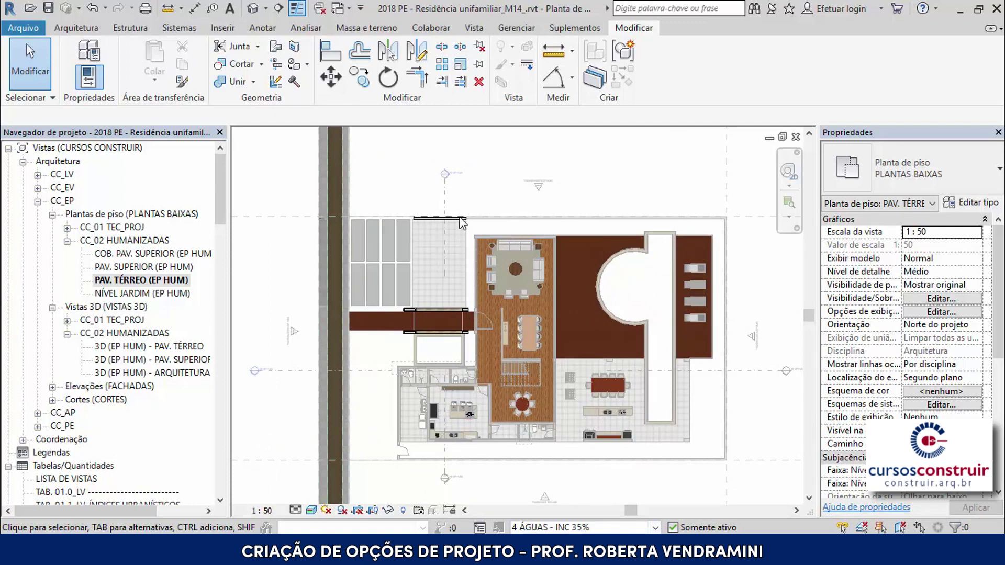
# - In section AA, drag the garage side wall's top above the sloping roof edge
pyautogui.doubleClick(445, 174)
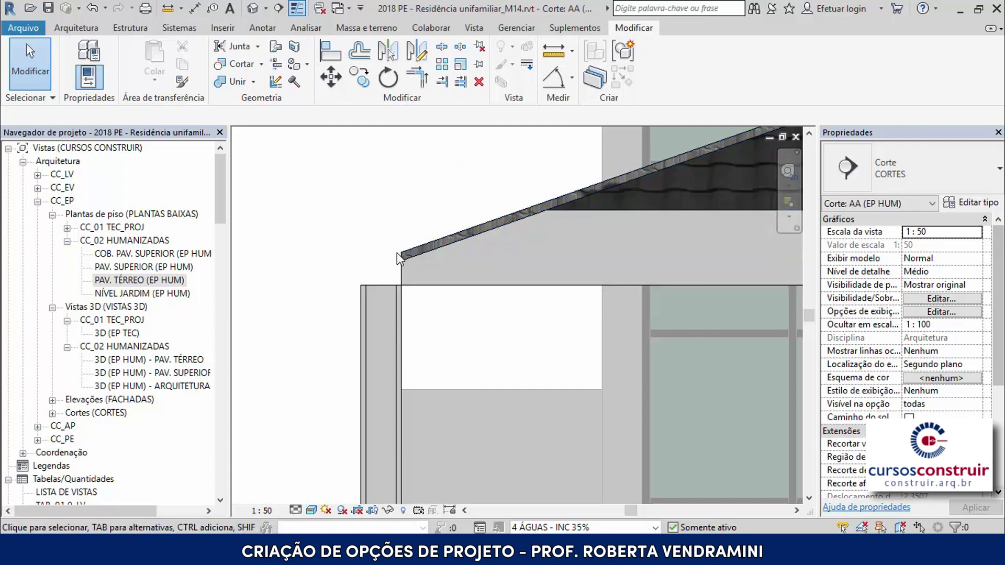
pyautogui.click(385, 284)
pyautogui.moveTo(382, 250); pyautogui.dragTo(382, 221)
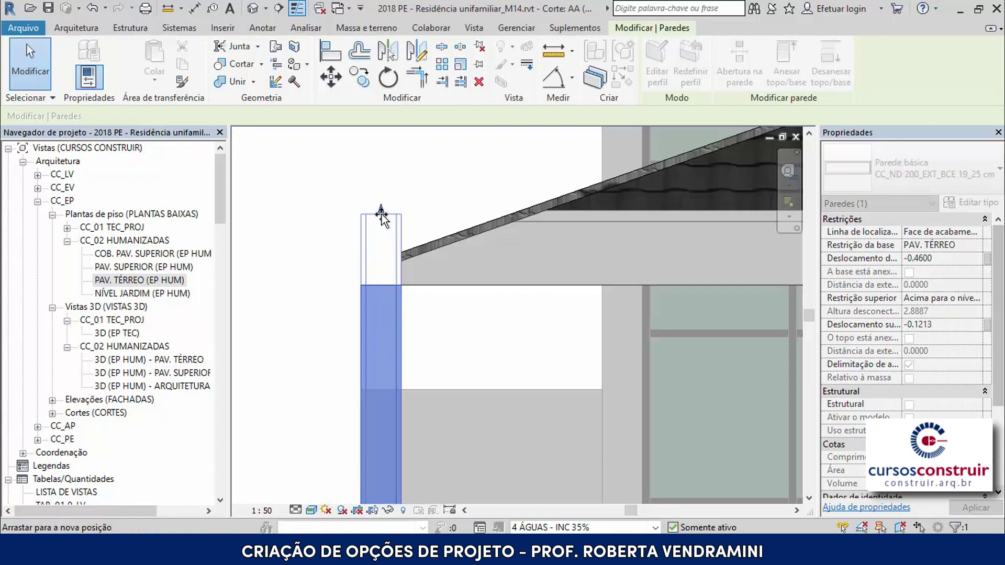
pyautogui.moveTo(381, 214); pyautogui.dragTo(382, 198)
pyautogui.click(301, 233)
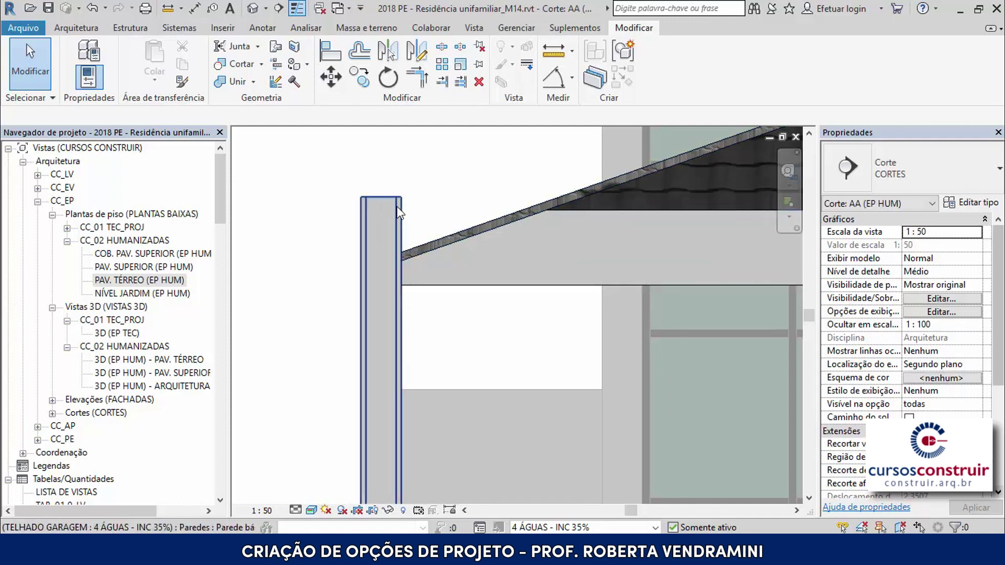
# - Measure the distance from the wall's top corner down to the roof edge
pyautogui.click(167, 9)
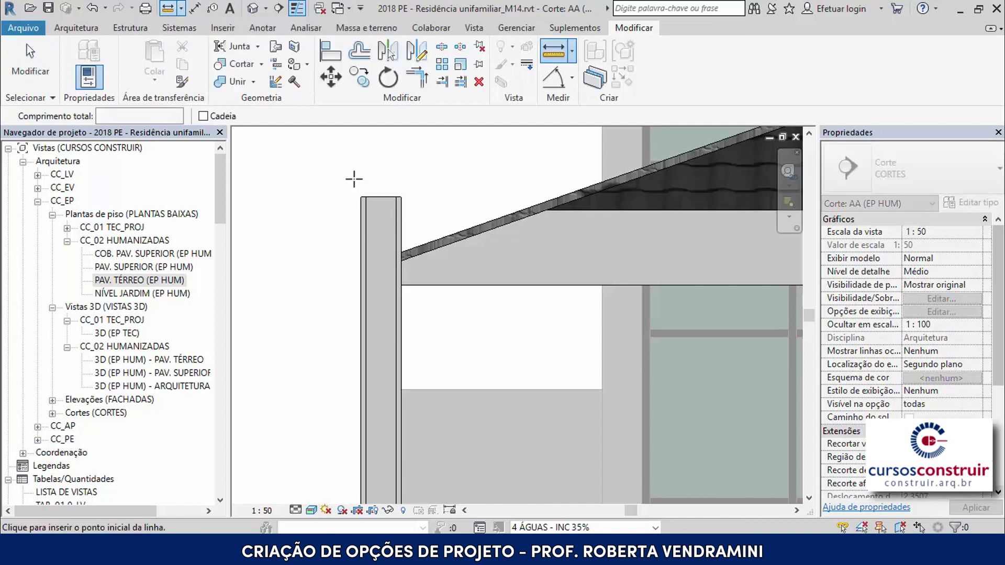
pyautogui.click(401, 197)
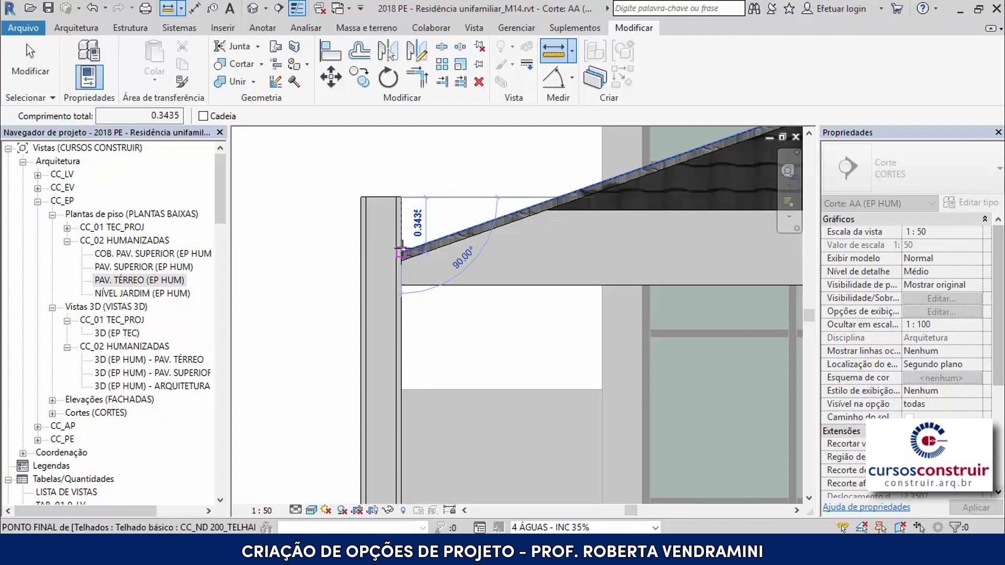
pyautogui.click(402, 253)
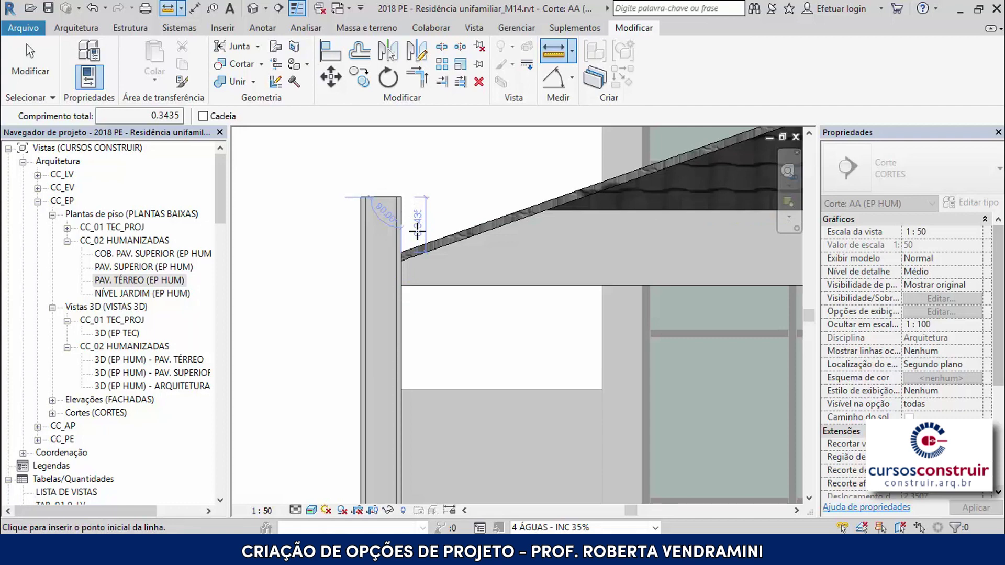
pyautogui.press('Escape')
pyautogui.press('Escape')
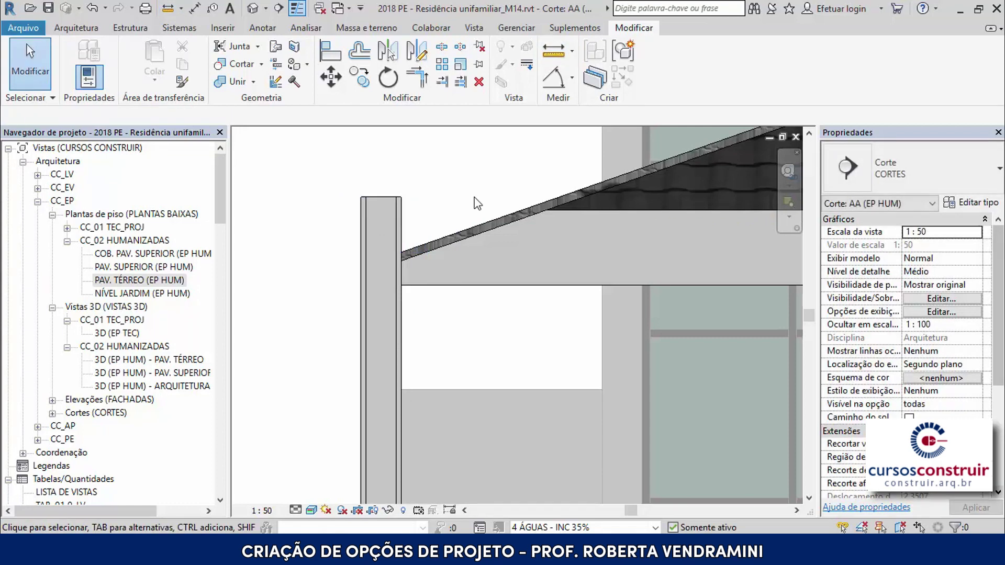
# - Set the garage wall's Deslocamento superior to 0.25 and start measuring from its top
pyautogui.click(401, 234)
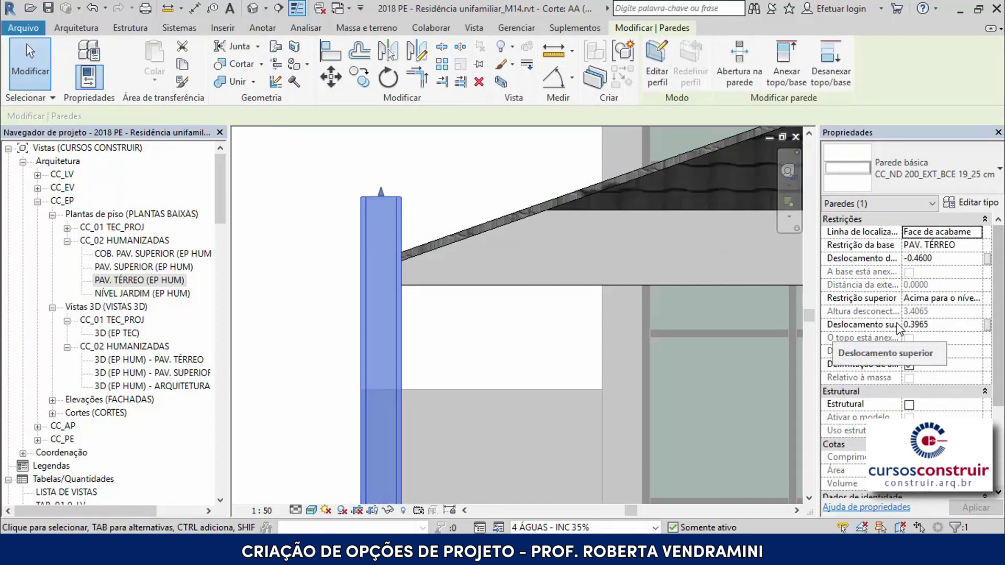
pyautogui.click(915, 325)
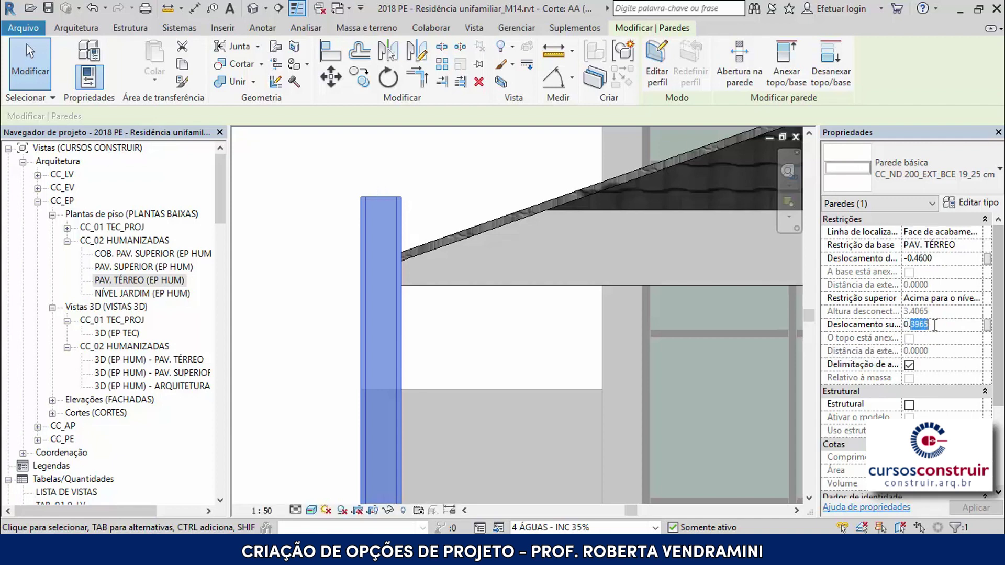
pyautogui.write('2')
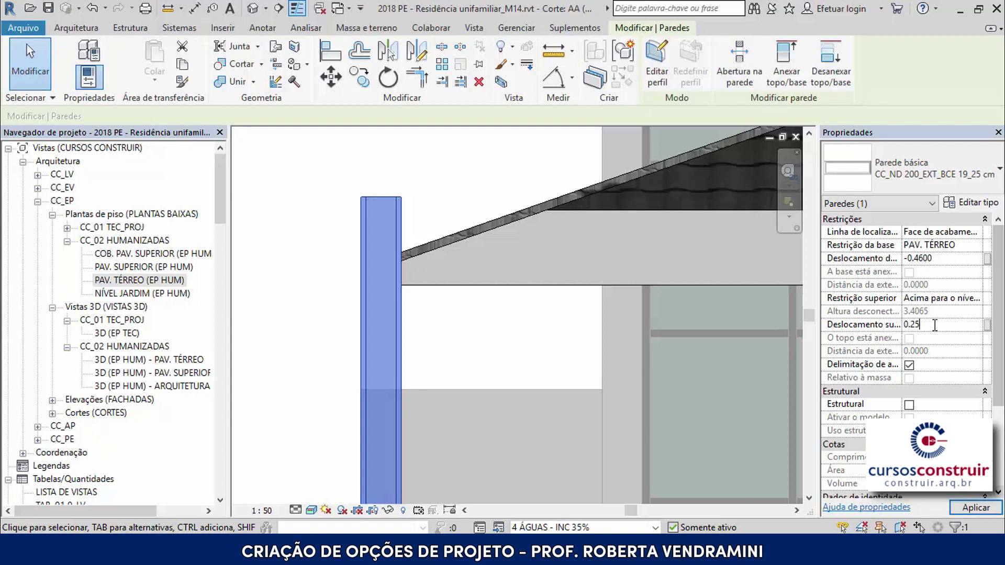
pyautogui.click(976, 508)
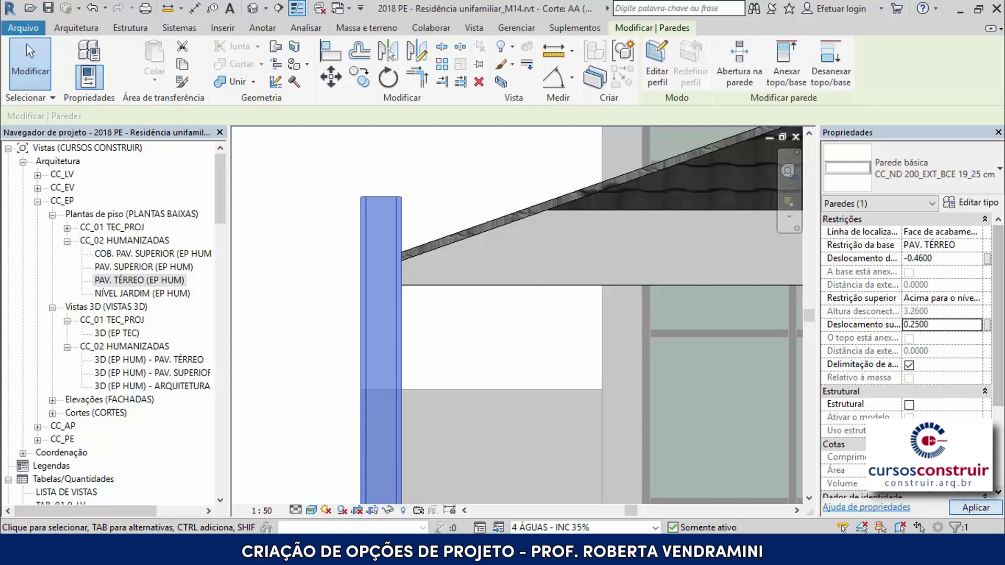
pyautogui.click(345, 214)
pyautogui.scroll(3, 418, 232)
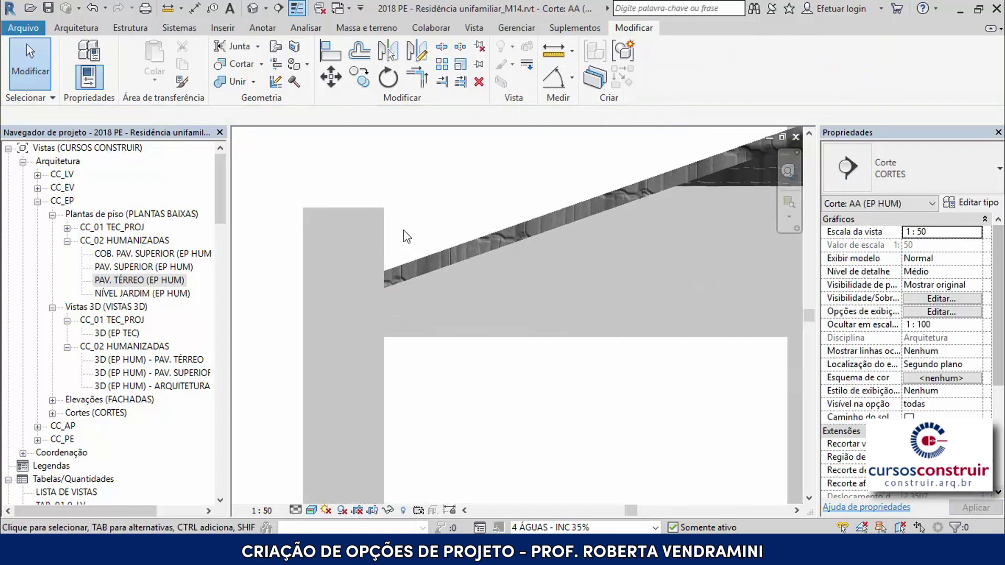
pyautogui.click(169, 11)
pyautogui.click(384, 208)
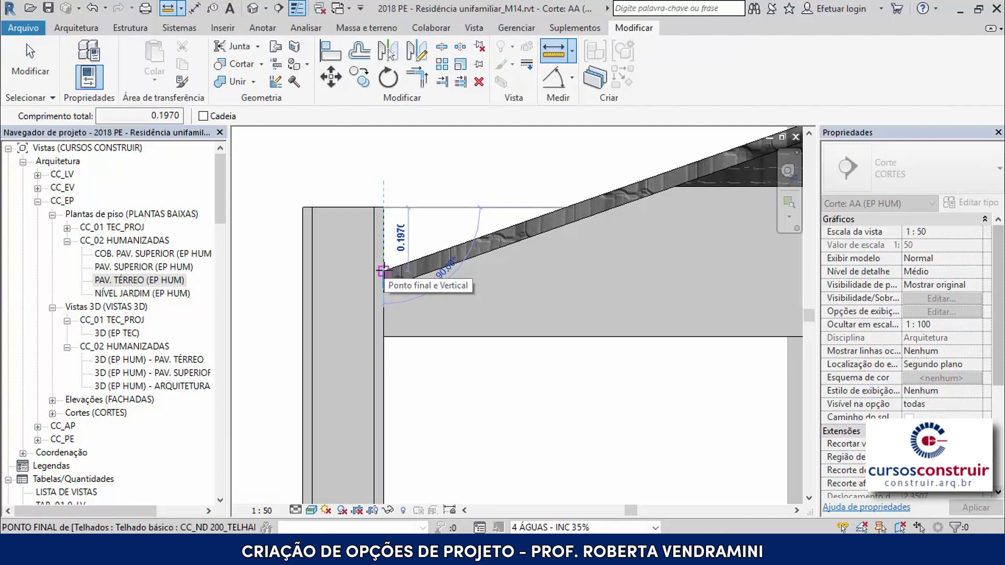
# - Stop the roof-gap measurement and zoom around the section view
pyautogui.press('Escape')
pyautogui.press('Escape')
pyautogui.scroll(-3, 382, 204)
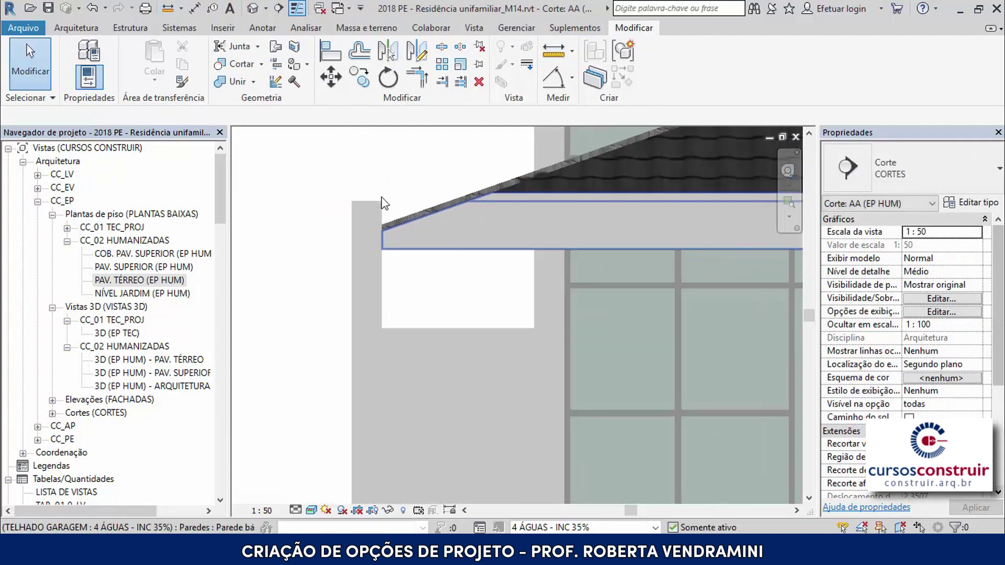
pyautogui.scroll(-1, 382, 204)
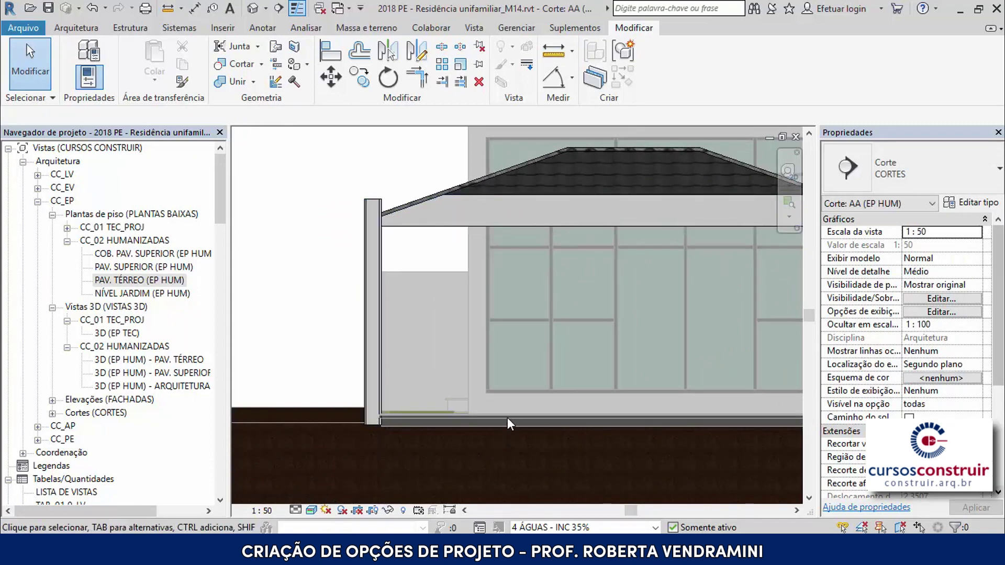
pyautogui.scroll(2, 448, 372)
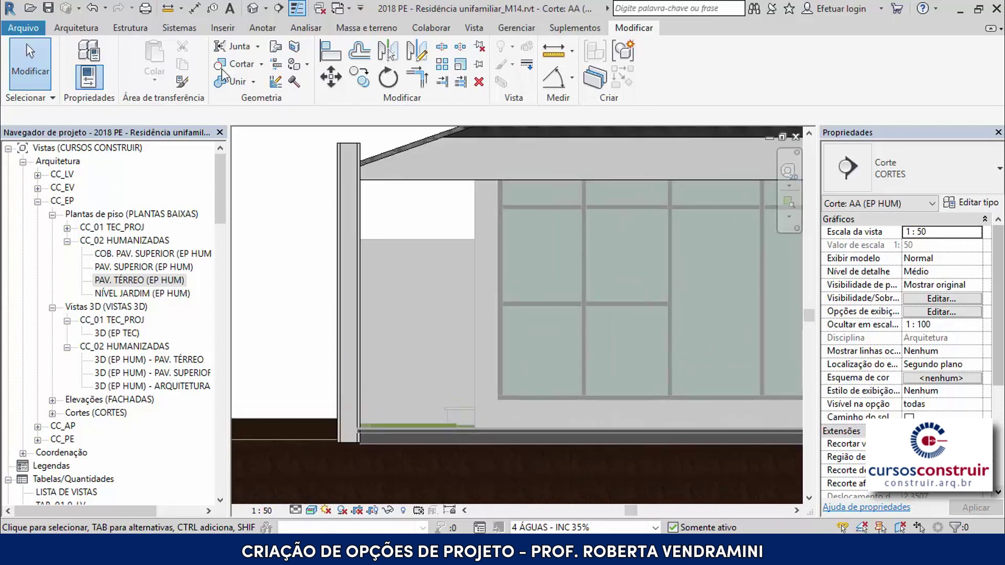
# - Measure the wall's 3.1000 height, then open the 3D (EP HUM) - ARQUITETURA view
pyautogui.click(168, 8)
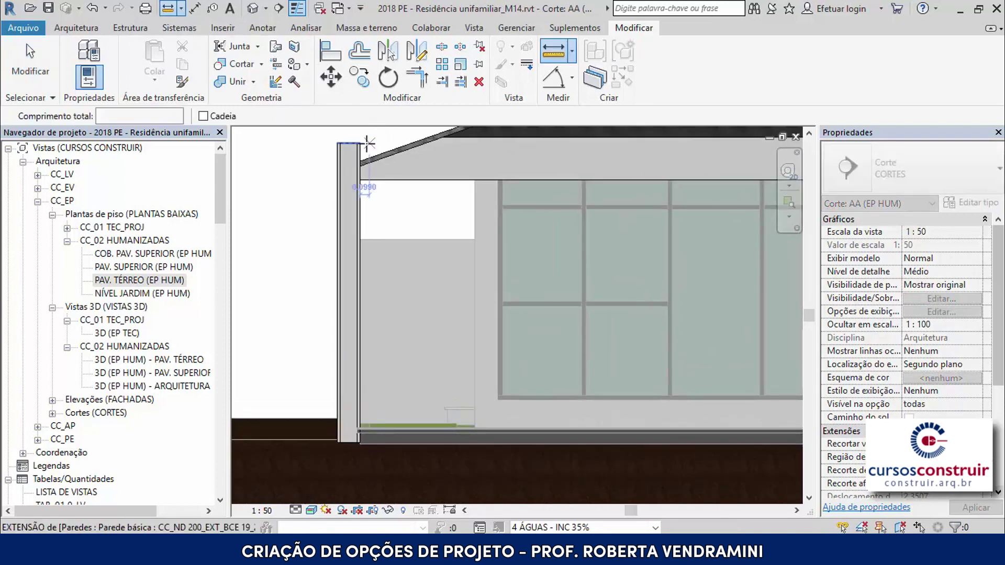
pyautogui.click(367, 143)
pyautogui.scroll(3, 366, 435)
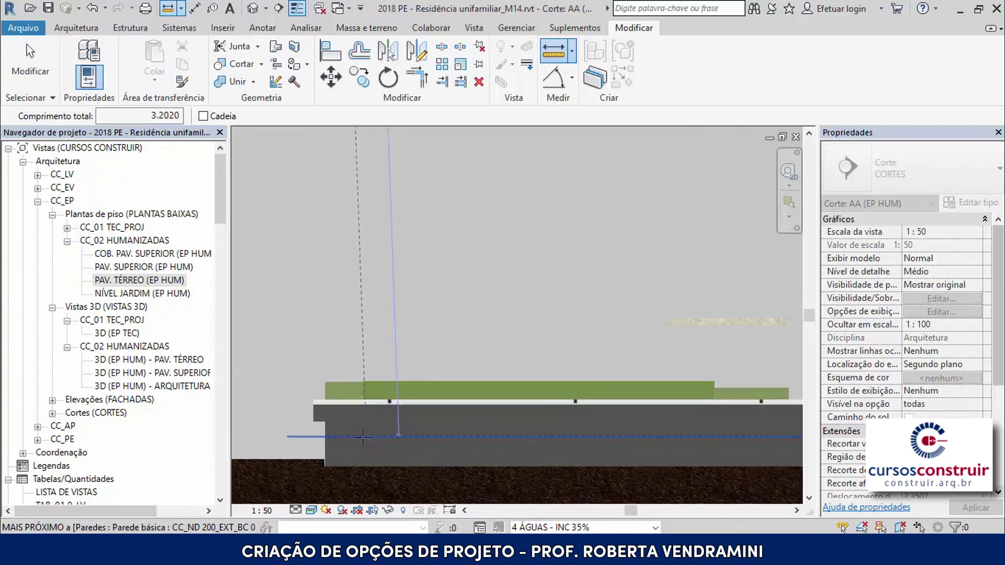
pyautogui.scroll(1, 362, 437)
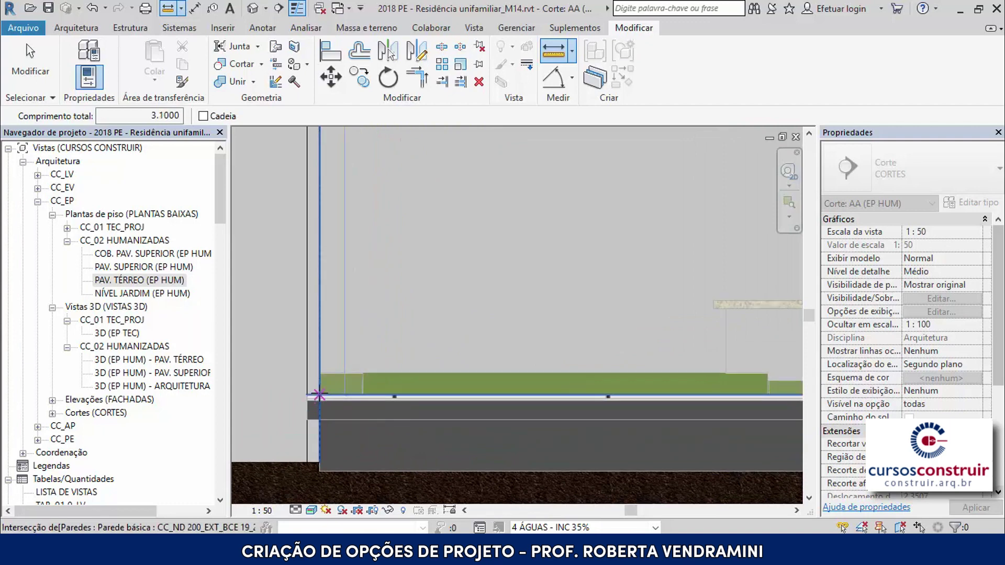
pyautogui.click(319, 394)
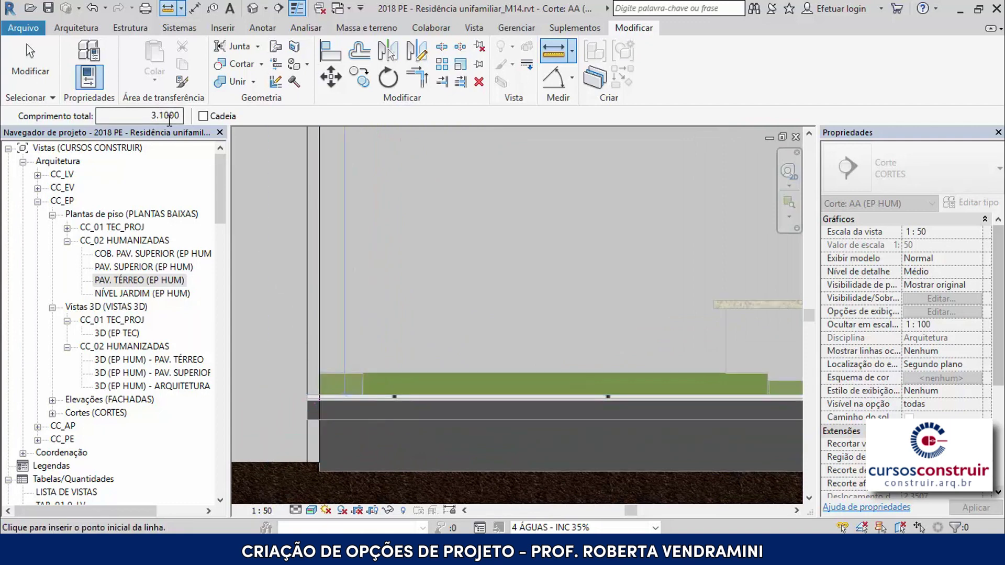
pyautogui.scroll(-2, 361, 330)
pyautogui.scroll(-2, 364, 330)
pyautogui.scroll(-2, 365, 328)
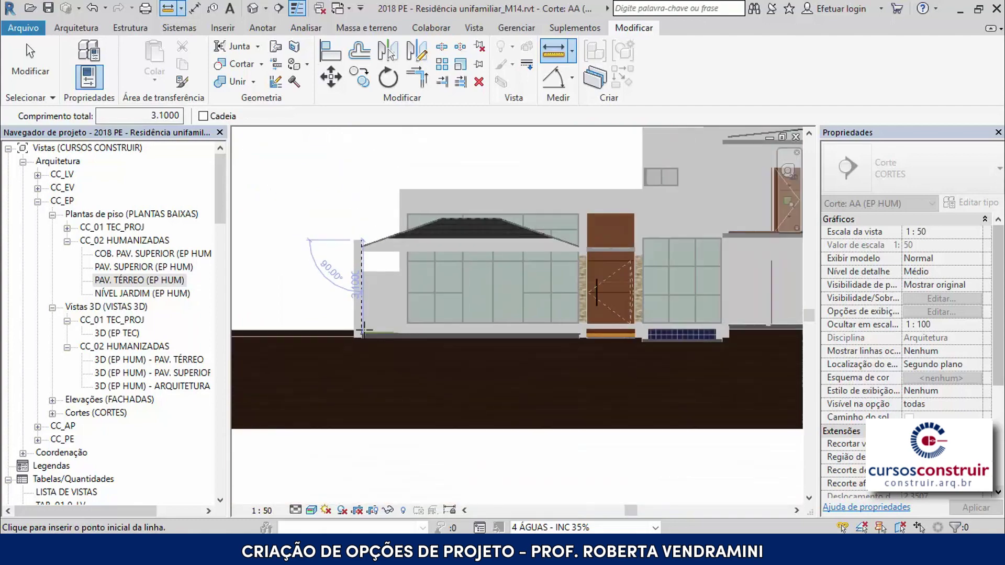
pyautogui.press('Escape')
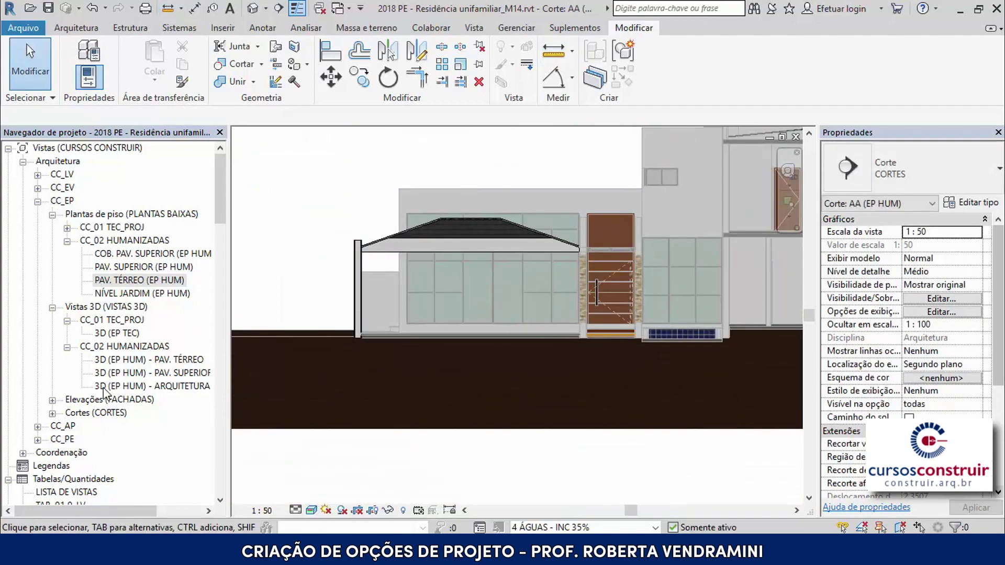
pyautogui.doubleClick(142, 386)
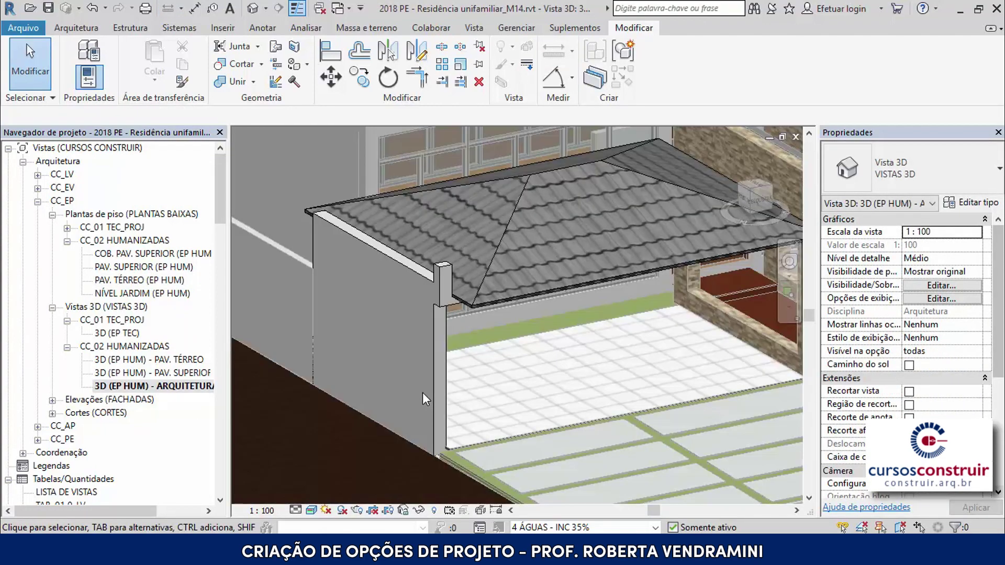
# - In PAV. TÉRREO (EP HUM), extend the garage wall to the porcelain floor's left edge
pyautogui.scroll(1, 392, 318)
pyautogui.scroll(1, 414, 335)
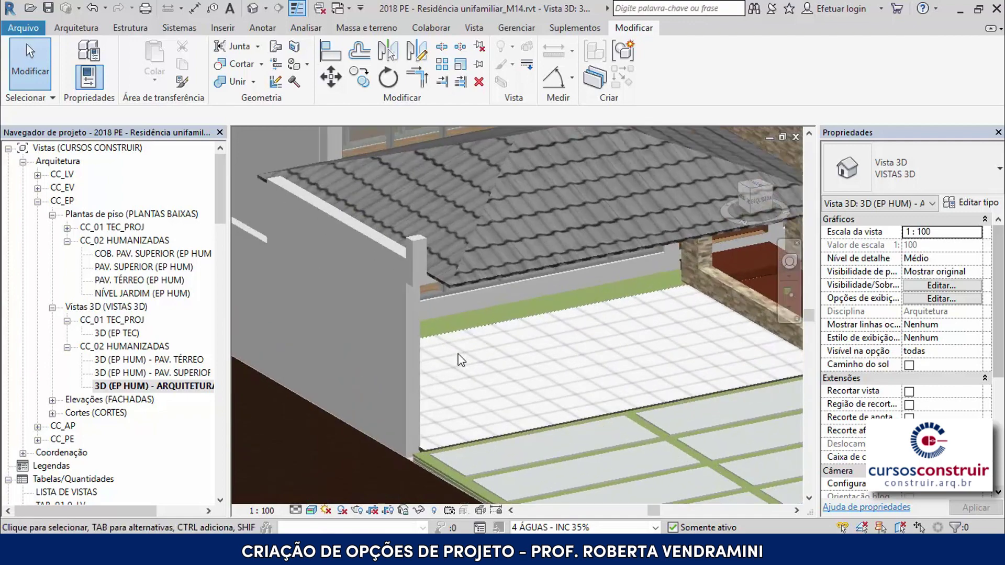
pyautogui.scroll(1, 419, 340)
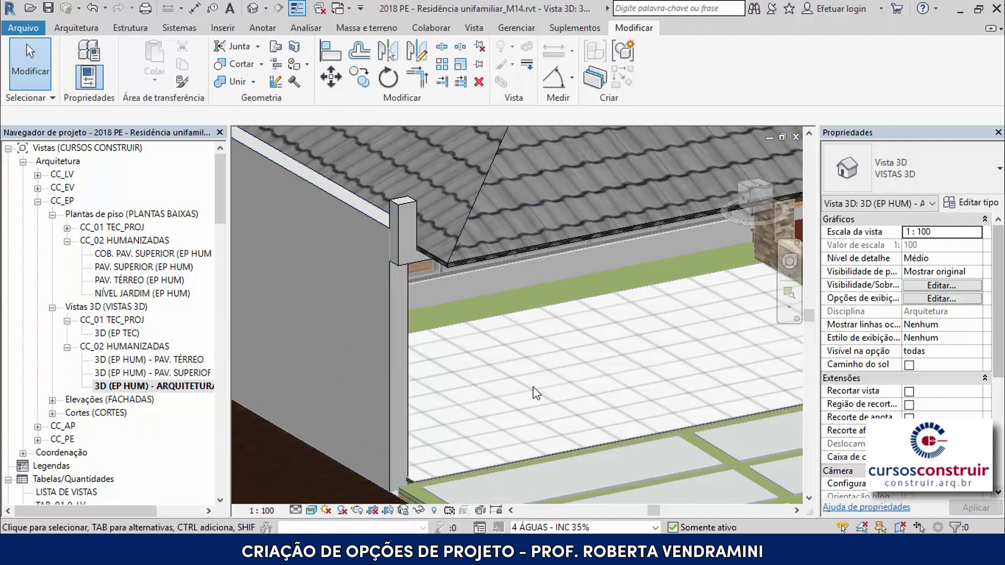
pyautogui.doubleClick(117, 280)
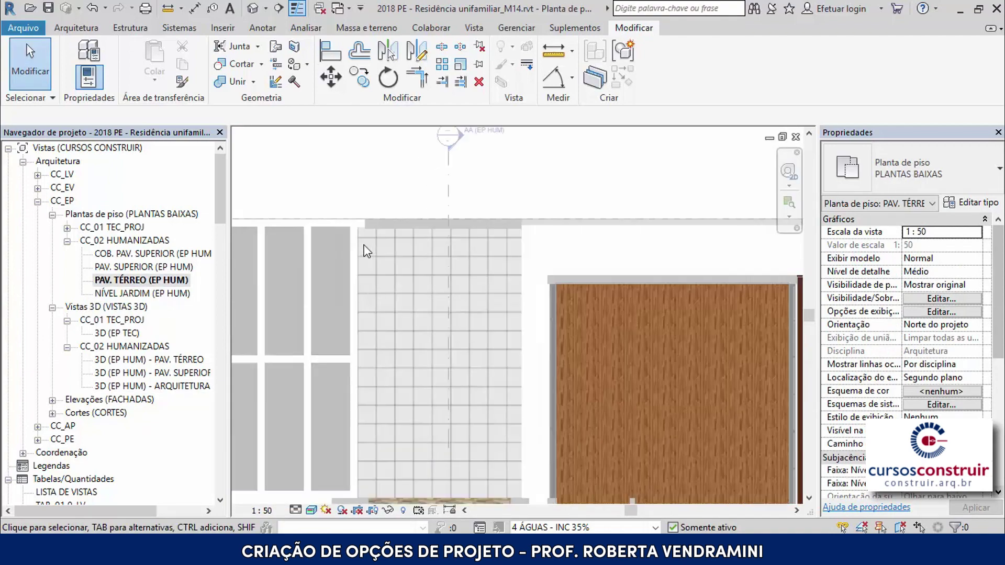
pyautogui.scroll(3, 342, 227)
pyautogui.scroll(3, 343, 227)
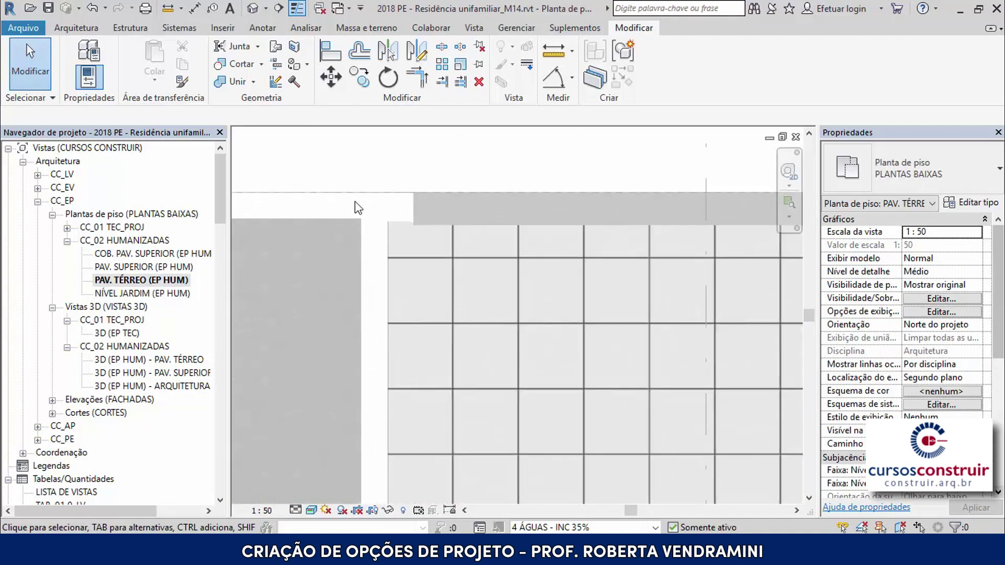
pyautogui.click(441, 82)
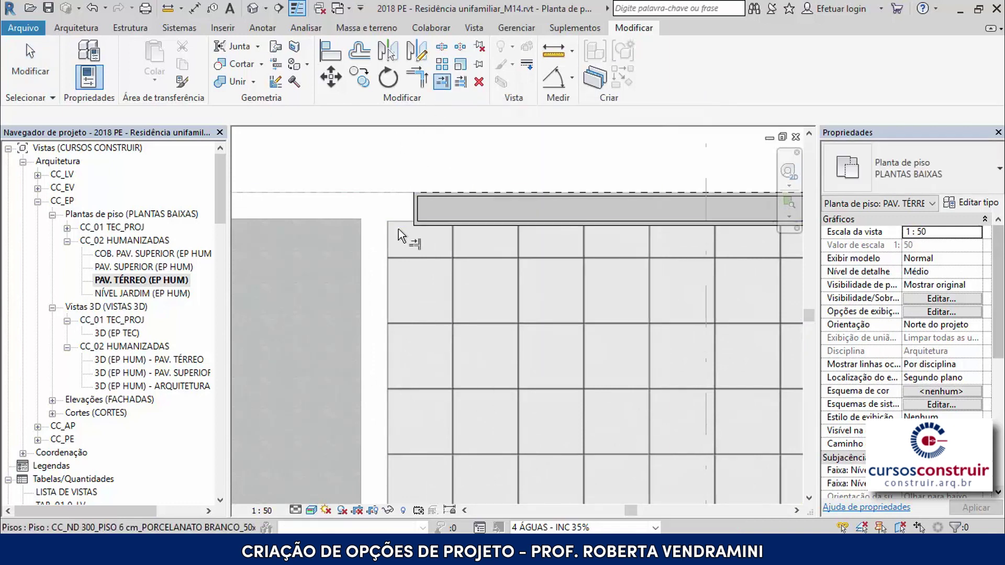
pyautogui.click(389, 242)
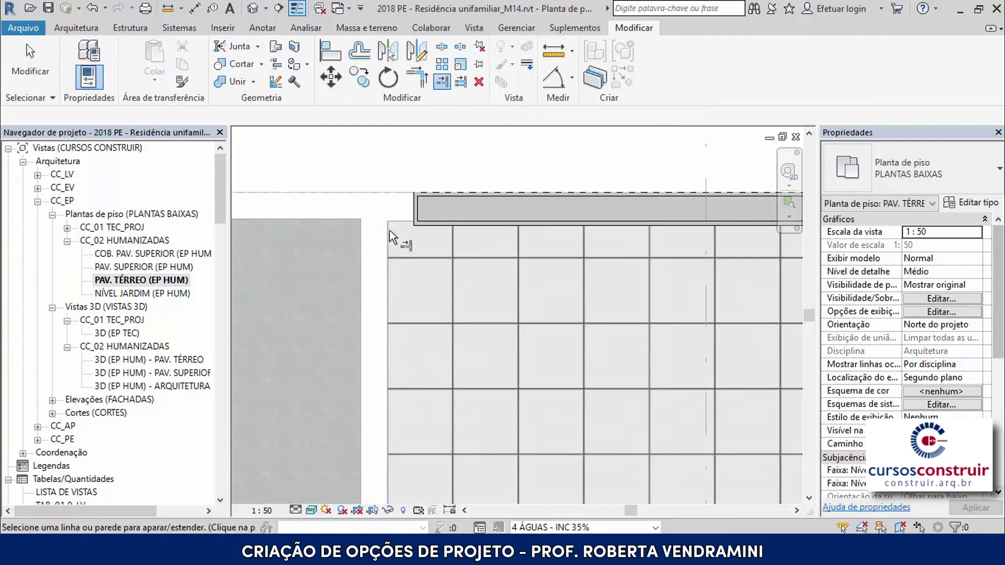
pyautogui.click(416, 209)
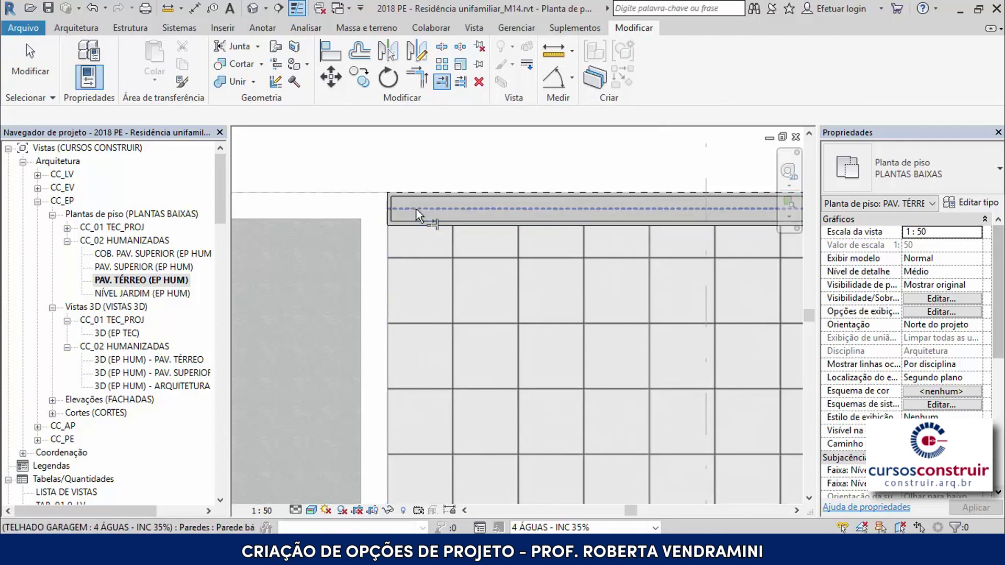
pyautogui.press('Escape')
pyautogui.press('Escape')
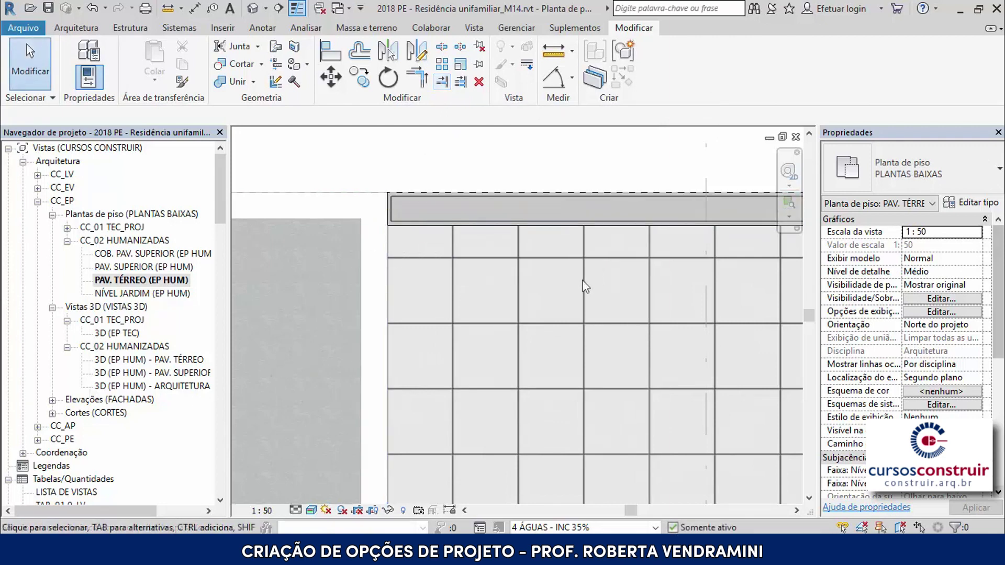
# - Open the 3D (EP HUM) - ARQUITETURA view and orbit to the house and garage
pyautogui.doubleClick(171, 387)
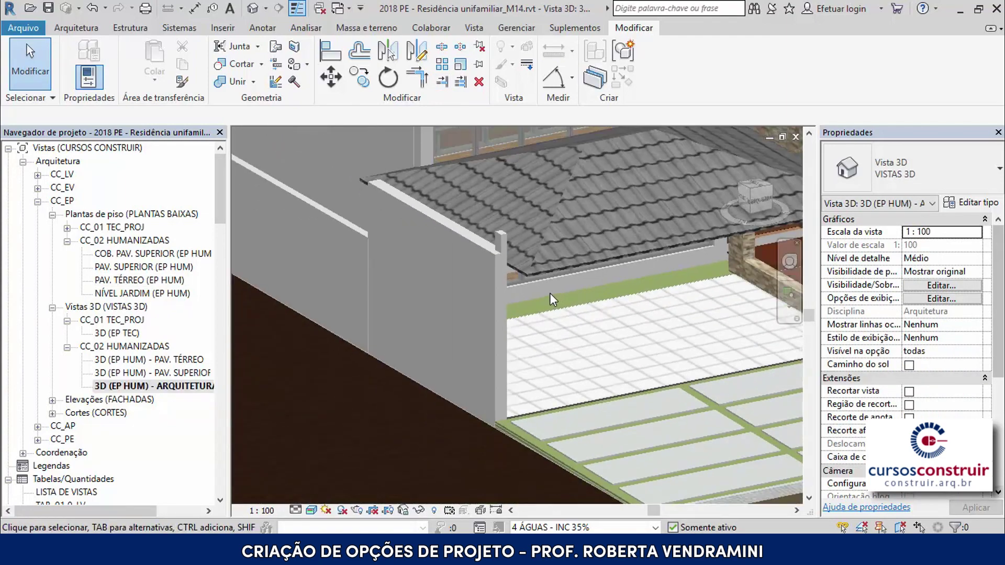
pyautogui.scroll(-2, 440, 253)
pyautogui.scroll(-2, 440, 253)
pyautogui.scroll(3, 489, 253)
pyautogui.scroll(3, 470, 253)
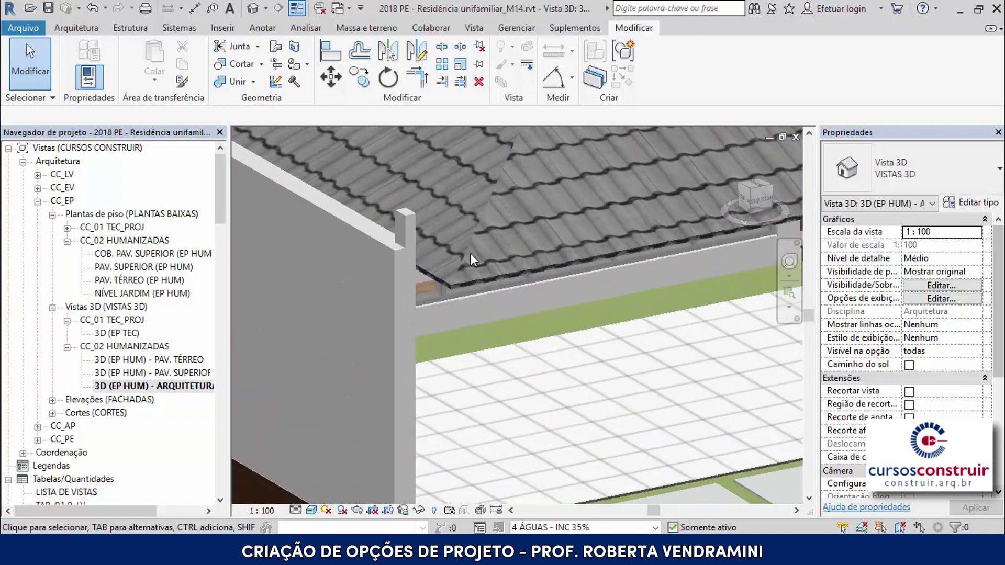
pyautogui.scroll(1, 445, 238)
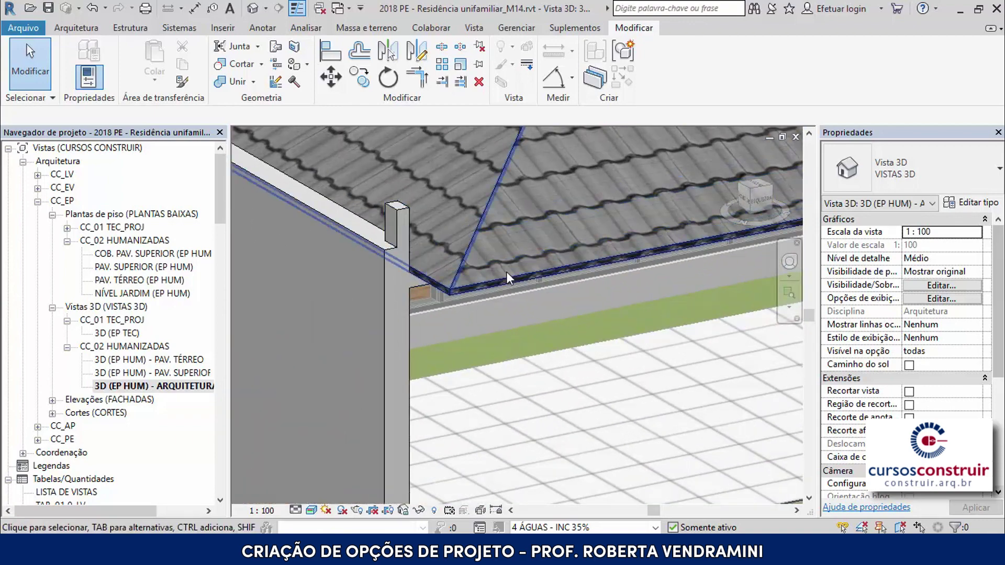
pyautogui.scroll(-4, 511, 275)
pyautogui.moveTo(511, 276)
pyautogui.keyDown('shift'); pyautogui.mouseDown(button='middle')
pyautogui.moveTo(459, 339)
pyautogui.moveTo(394, 272)
pyautogui.mouseUp(button='middle'); pyautogui.keyUp('shift')
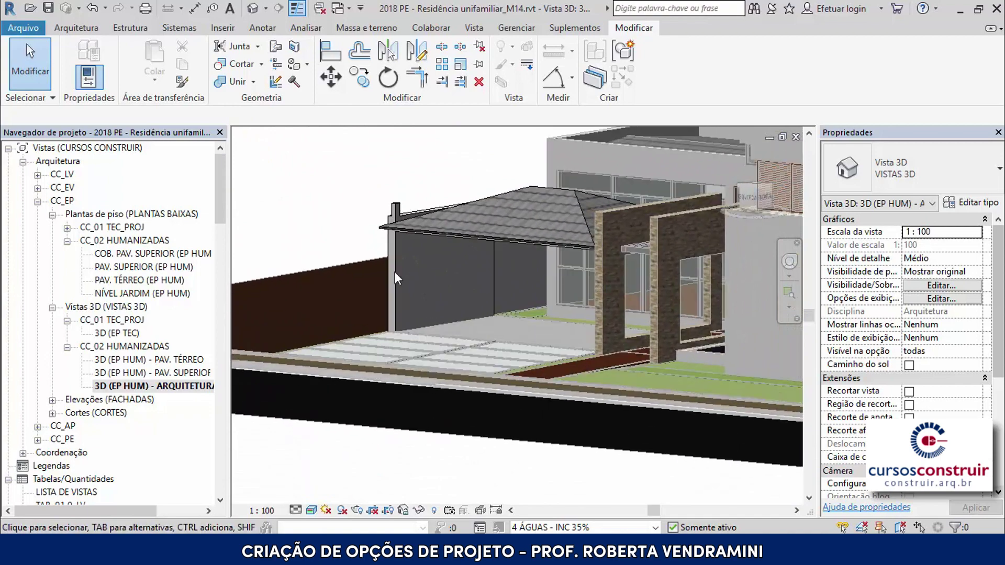
pyautogui.scroll(2, 403, 243)
pyautogui.scroll(2, 402, 243)
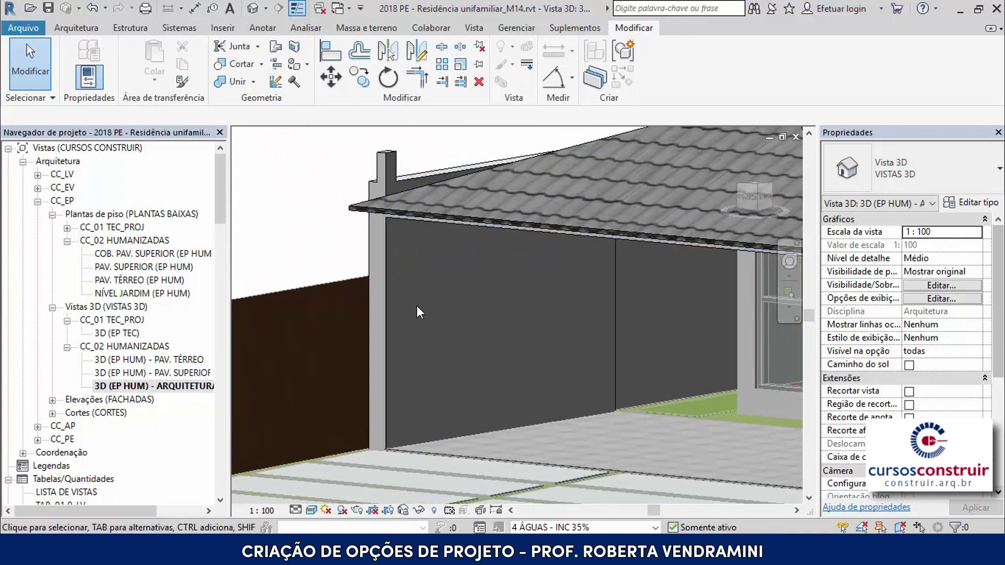
# - Extend the garage side wall up to the 4 ÁGUAS - INC 35% roof eave
pyautogui.click(442, 83)
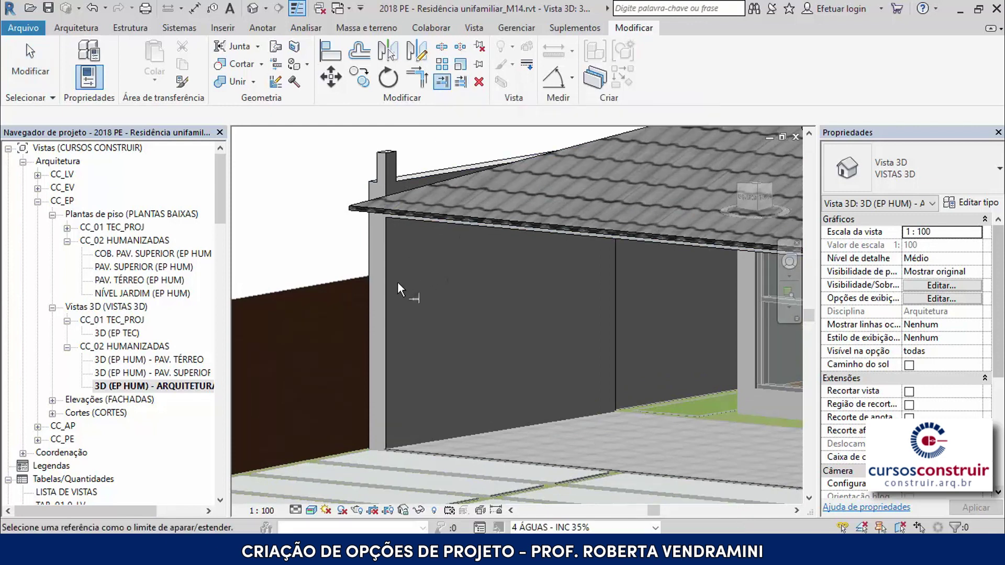
pyautogui.click(614, 267)
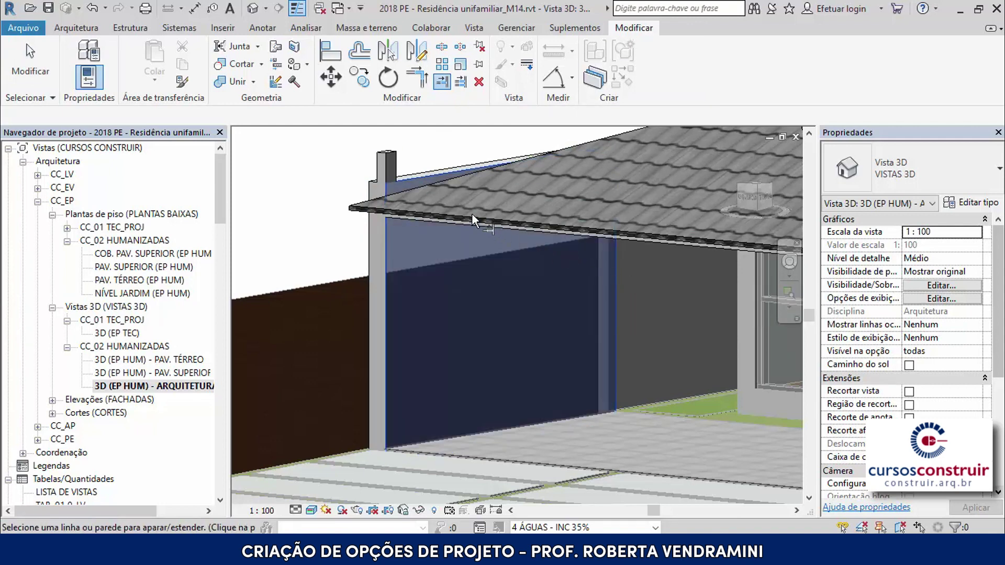
pyautogui.scroll(2, 487, 233)
pyautogui.scroll(1, 490, 234)
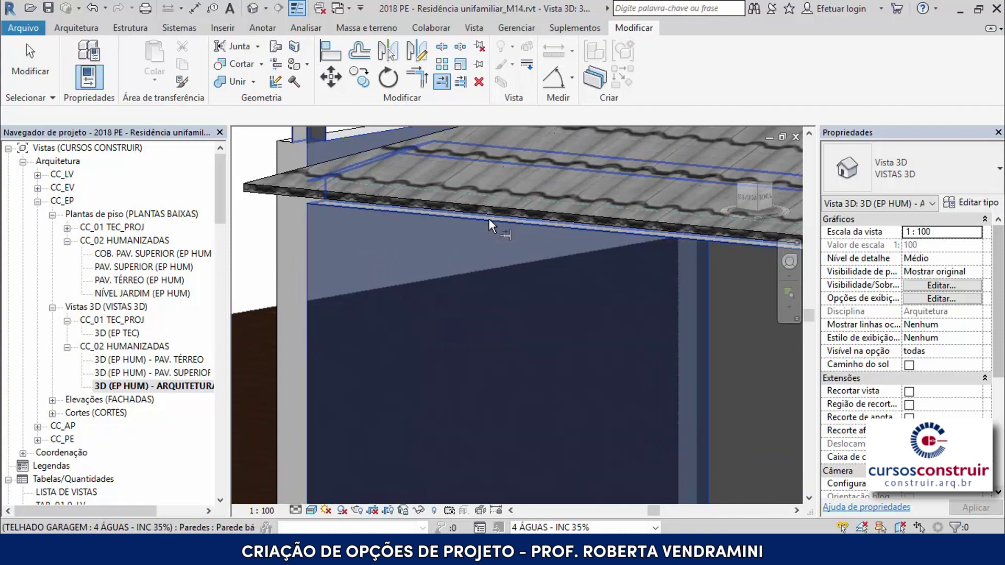
pyautogui.click(489, 218)
pyautogui.scroll(-2, 356, 243)
pyautogui.scroll(-3, 356, 243)
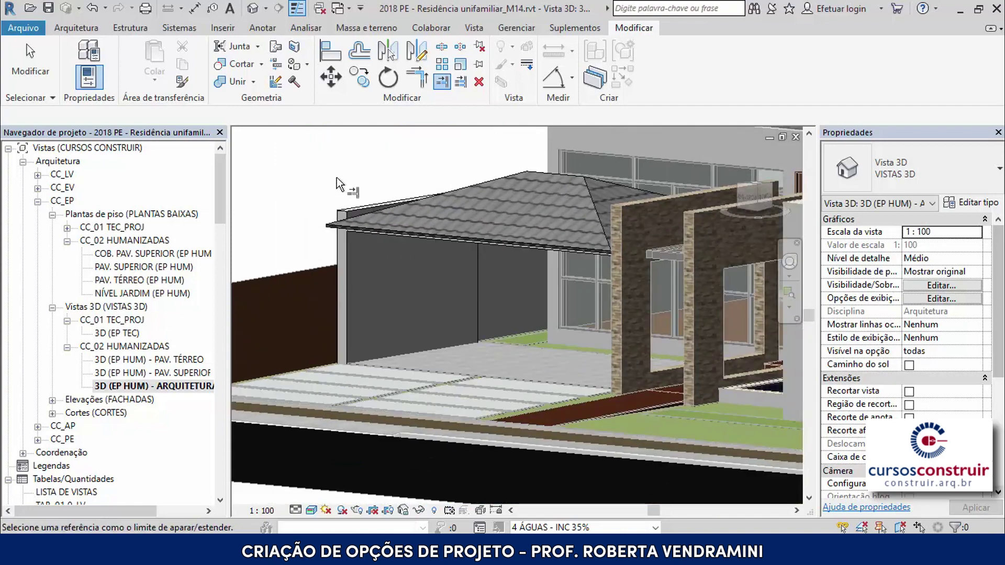
pyautogui.press('Escape')
pyautogui.keyDown('shift'); pyautogui.moveTo(335, 204); pyautogui.dragTo(415, 255, button='middle'); pyautogui.keyUp('shift')
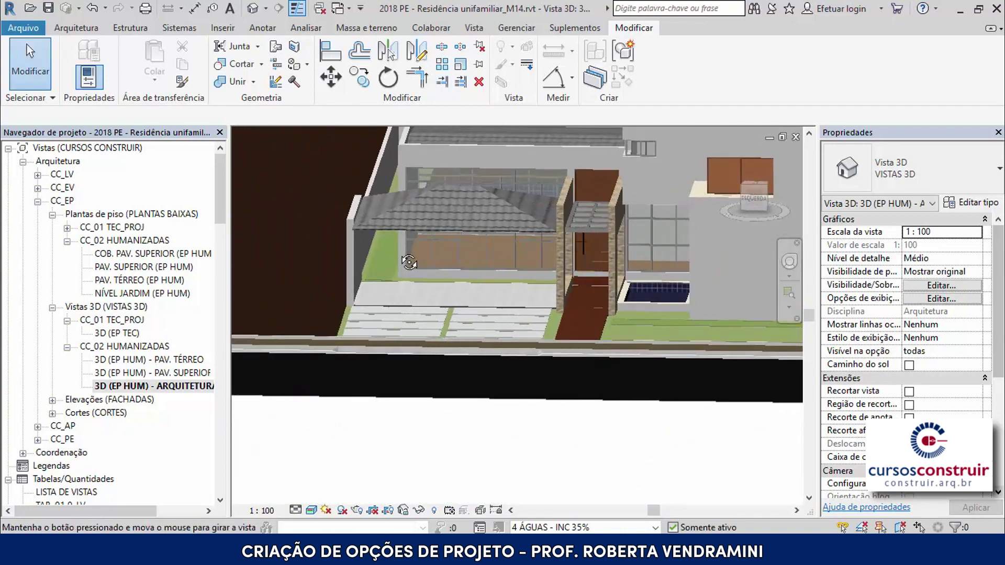
# - Orbit from a frontal view to an aerial view to inspect the garage wall
pyautogui.keyDown('shift'); pyautogui.moveTo(415, 254); pyautogui.dragTo(401, 225, button='middle'); pyautogui.keyUp('shift')
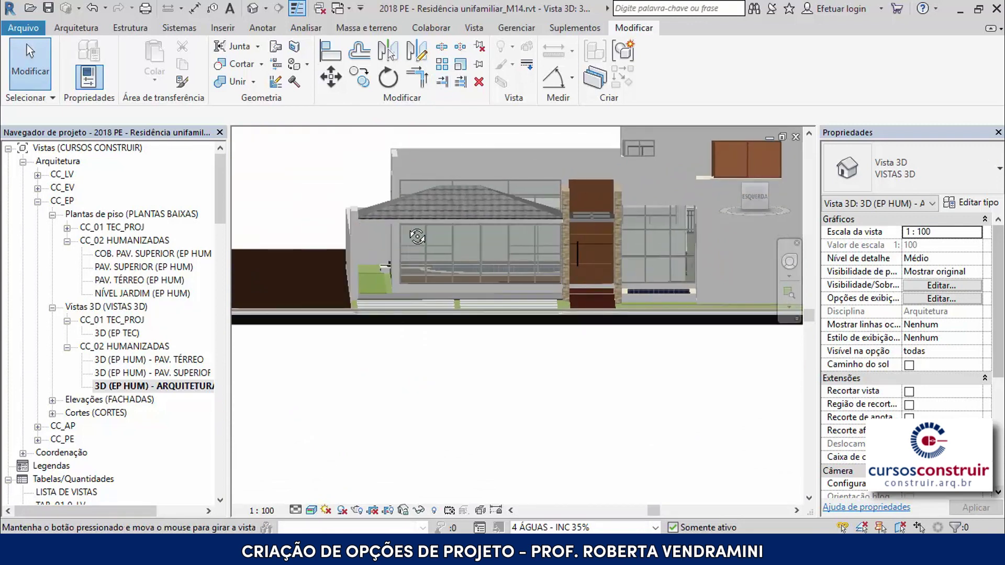
pyautogui.scroll(2, 364, 208)
pyautogui.scroll(2, 364, 208)
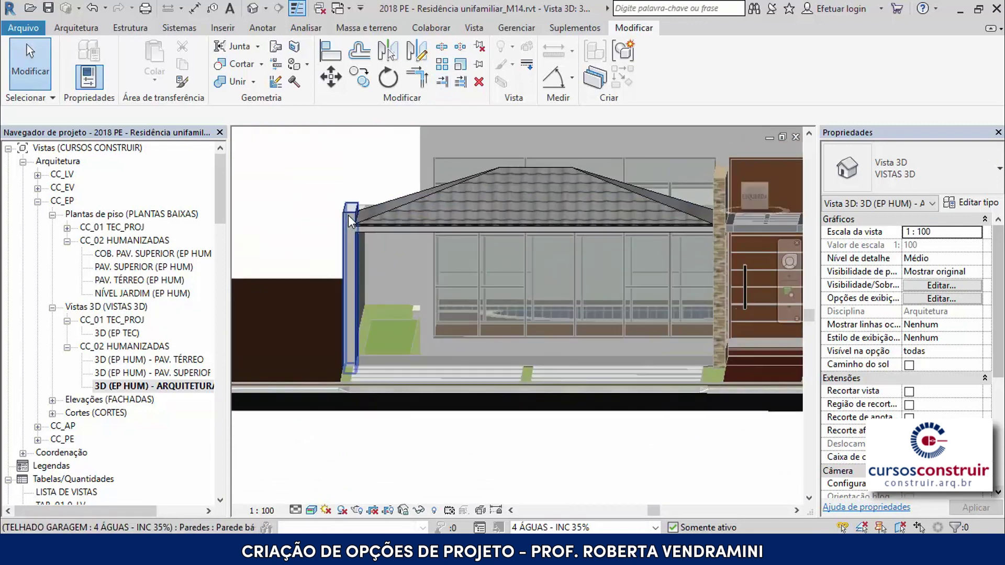
pyautogui.scroll(-2, 339, 214)
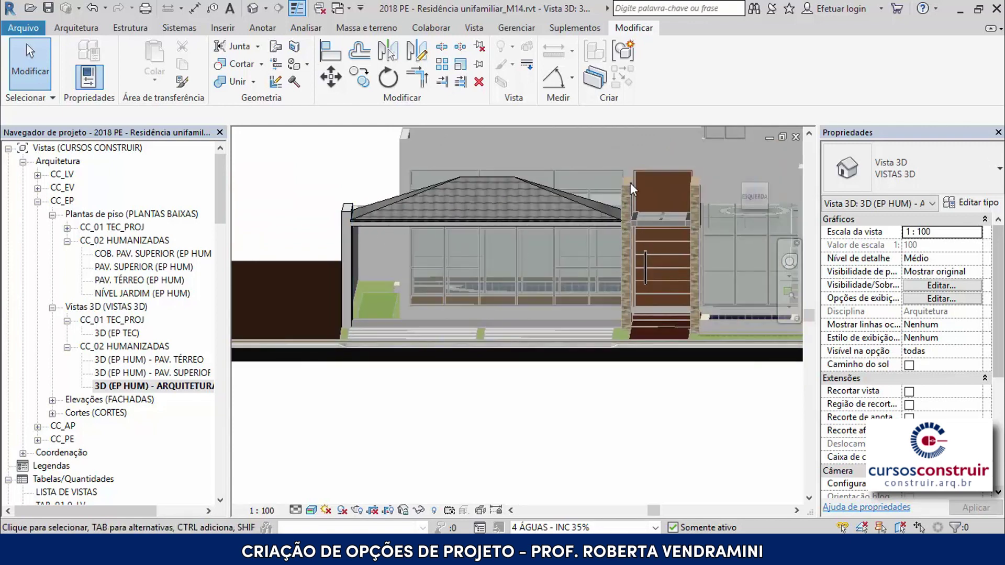
pyautogui.moveTo(378, 212)
pyautogui.keyDown('shift'); pyautogui.mouseDown(button='middle')
pyautogui.moveTo(441, 295)
pyautogui.moveTo(442, 314)
pyautogui.mouseUp(button='middle'); pyautogui.keyUp('shift')
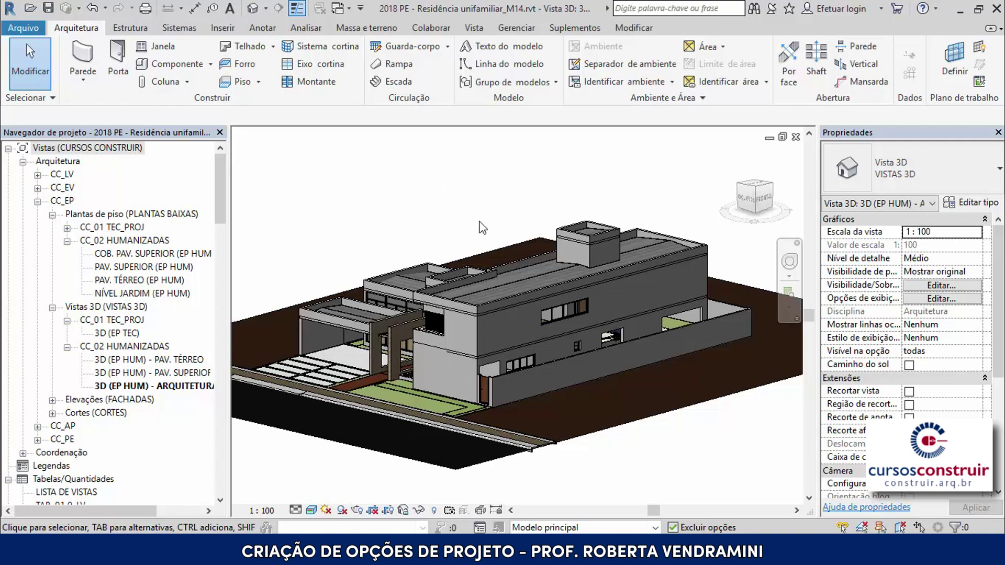
# - In Opções de projeto, add option '2 ÁGUAS - INC 35%' to the TELHADO GARAGEM set
pyautogui.click(518, 29)
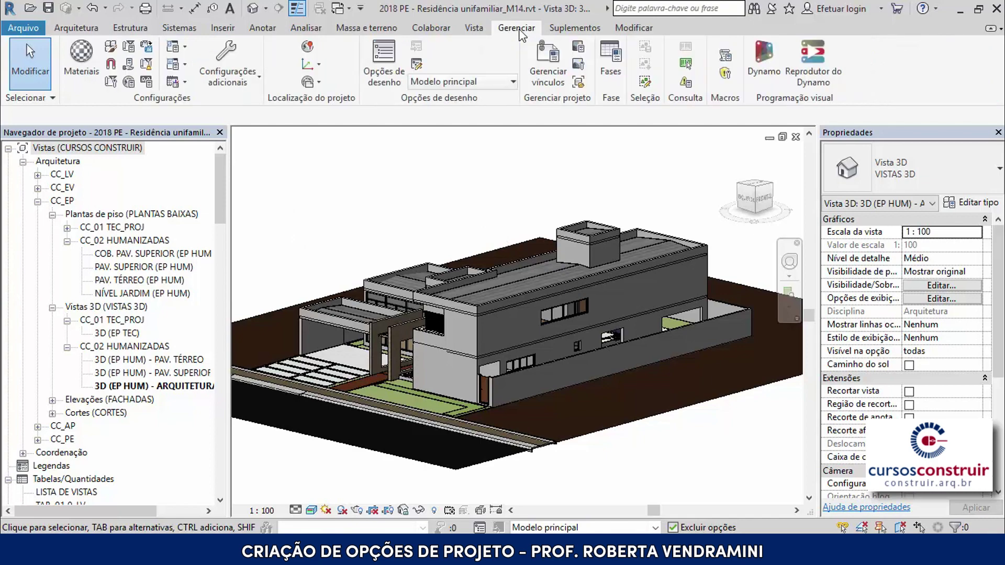
pyautogui.click(374, 85)
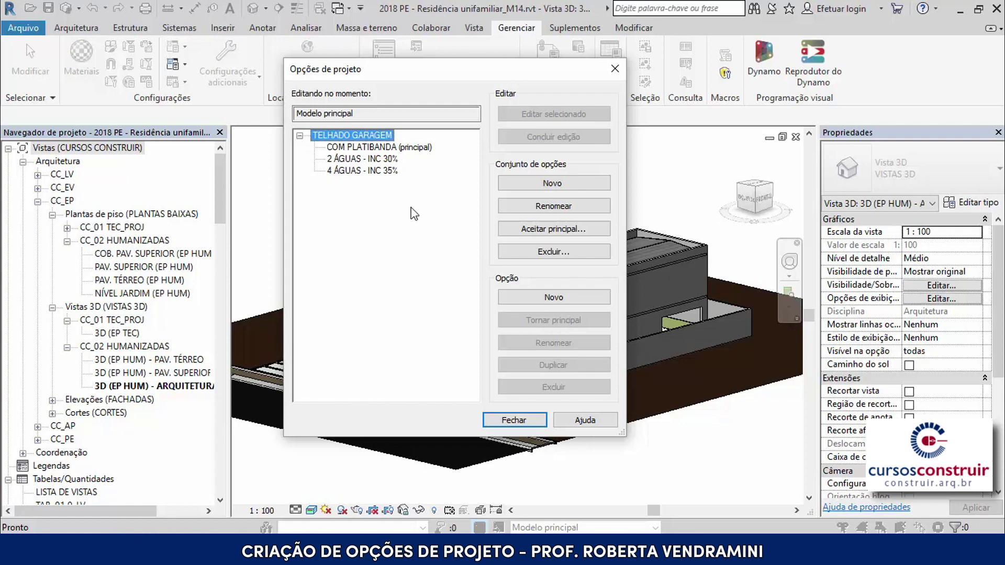
pyautogui.click(546, 298)
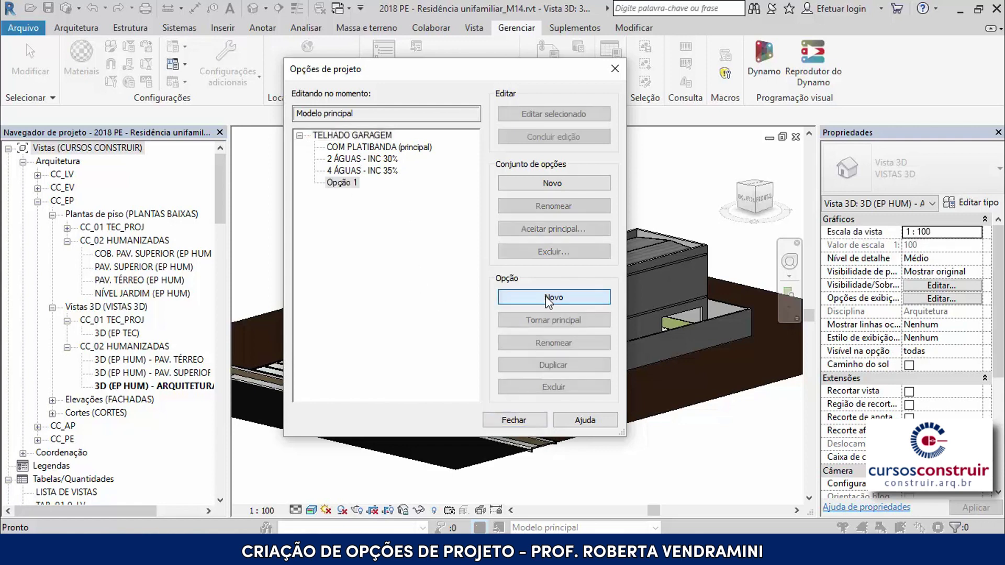
pyautogui.click(358, 197)
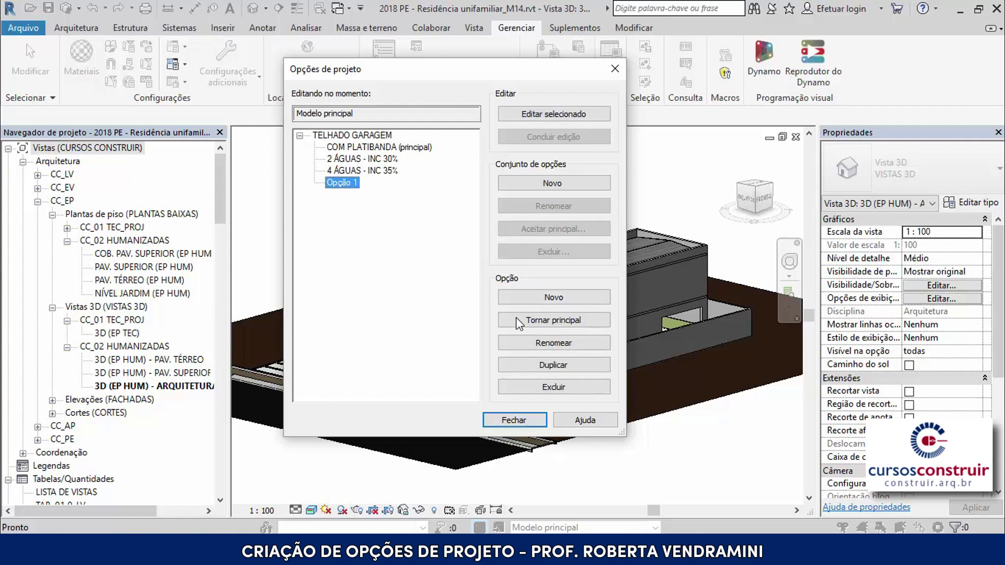
pyautogui.click(530, 338)
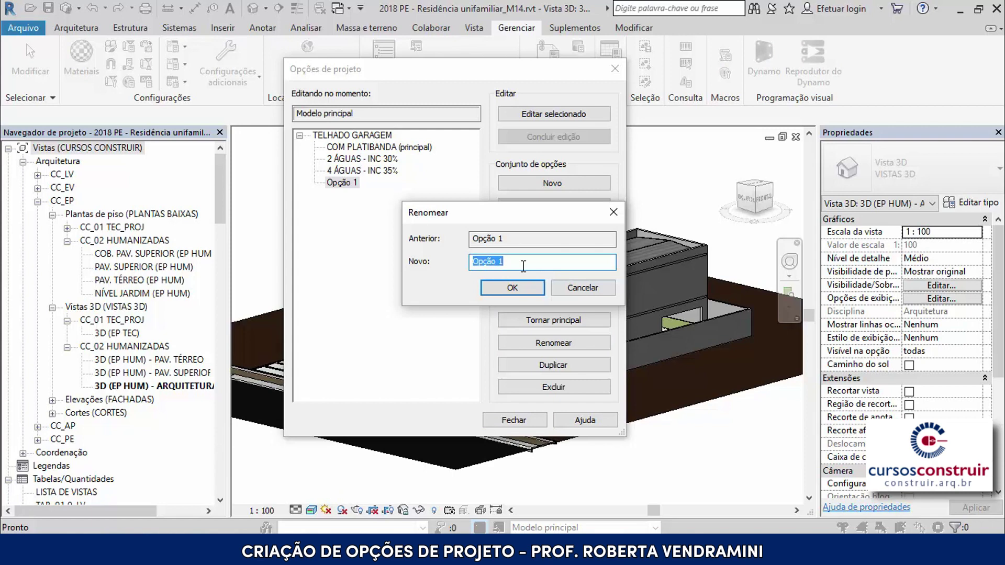
pyautogui.write('2 ÁGUAS - INC 35%')
pyautogui.click(518, 284)
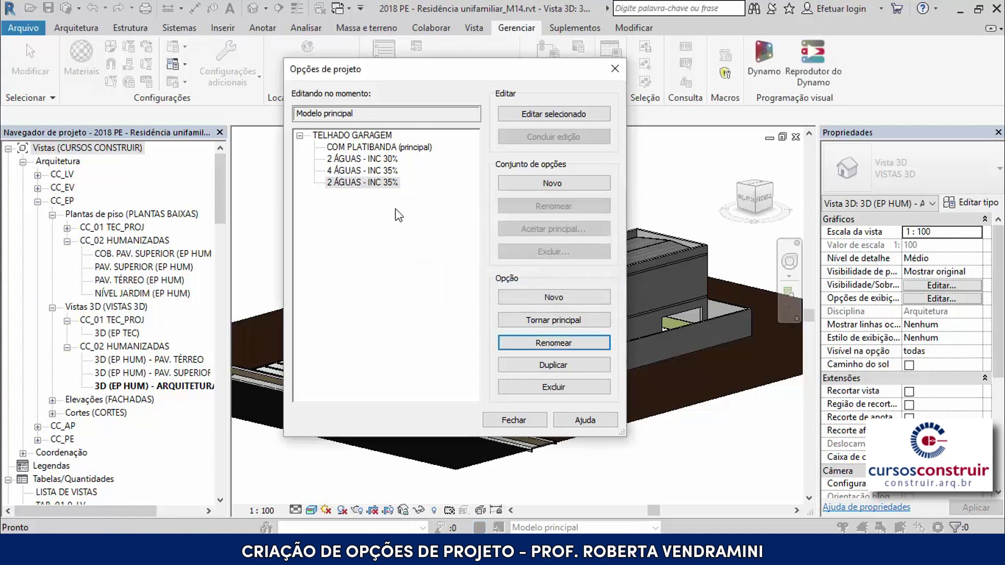
pyautogui.click(516, 420)
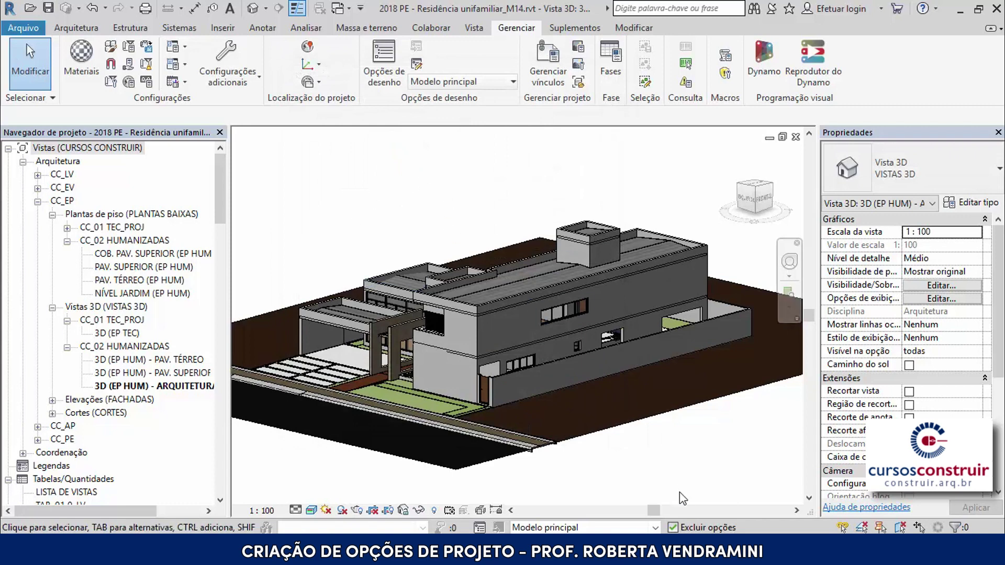
pyautogui.click(654, 528)
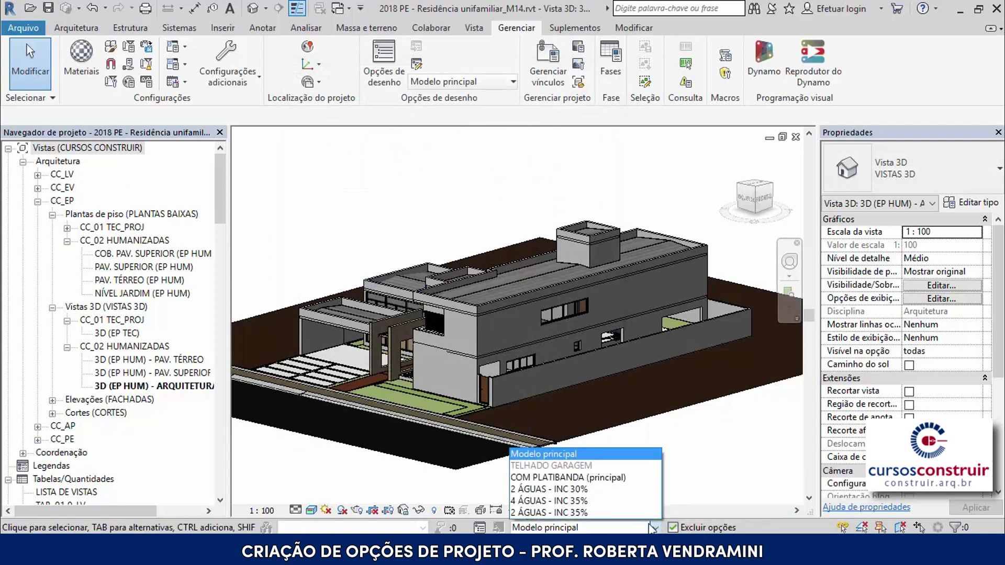
pyautogui.click(601, 508)
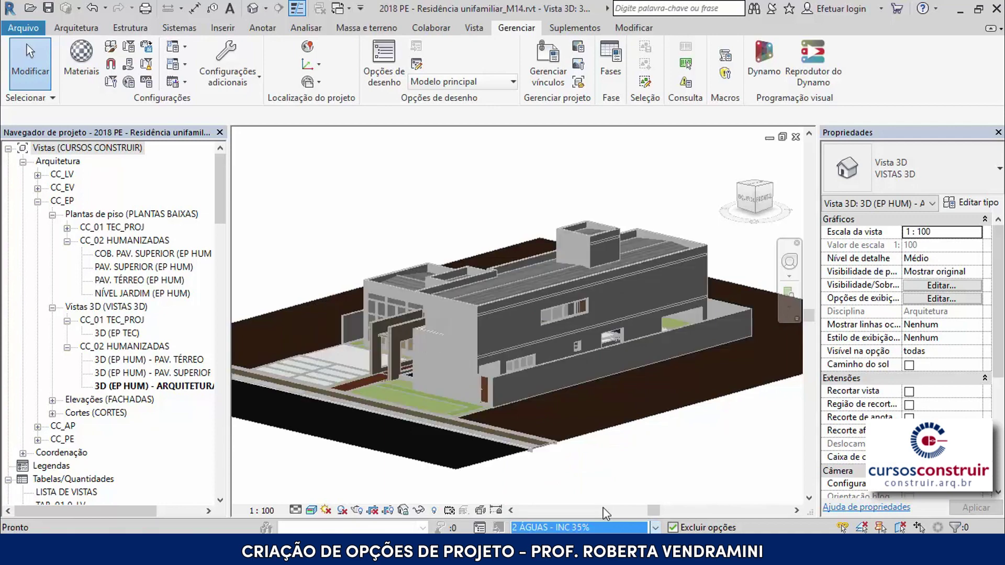
pyautogui.scroll(-3, 520, 360)
pyautogui.moveTo(418, 351)
pyautogui.keyDown('shift'); pyautogui.mouseDown(button='middle')
pyautogui.moveTo(556, 390)
pyautogui.moveTo(563, 359)
pyautogui.mouseUp(button='middle'); pyautogui.keyUp('shift')
pyautogui.scroll(3, 563, 359)
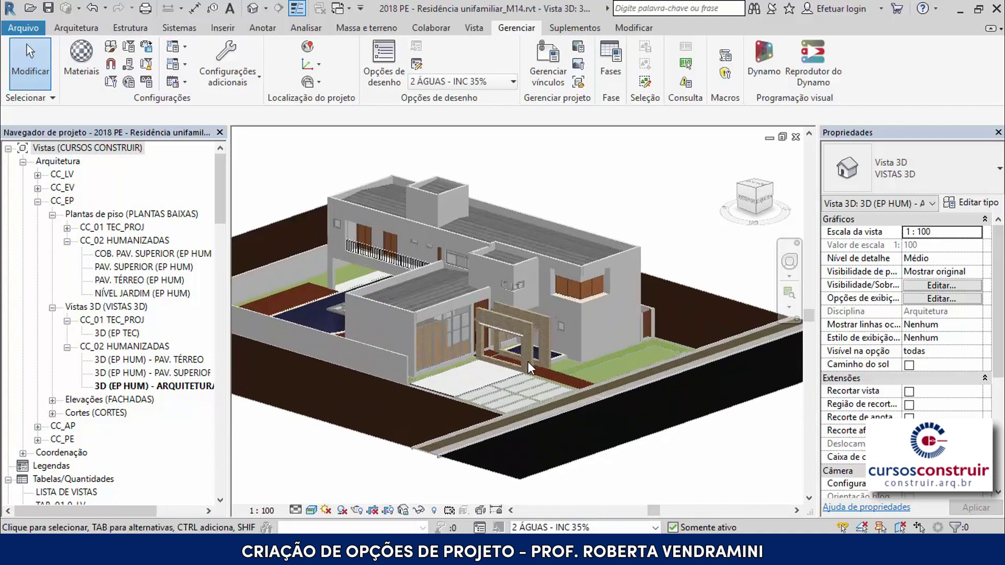
pyautogui.scroll(3, 528, 361)
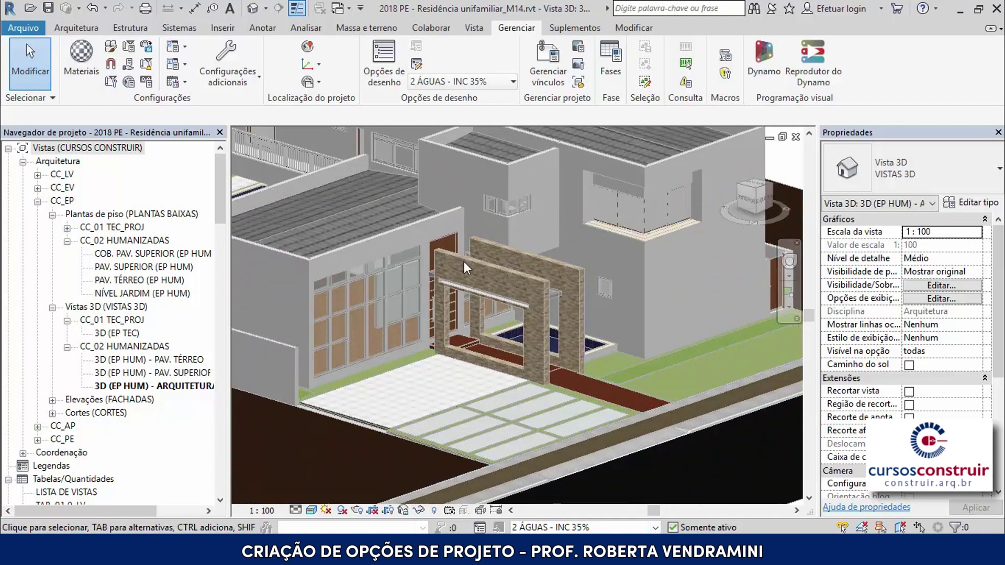
pyautogui.click(655, 527)
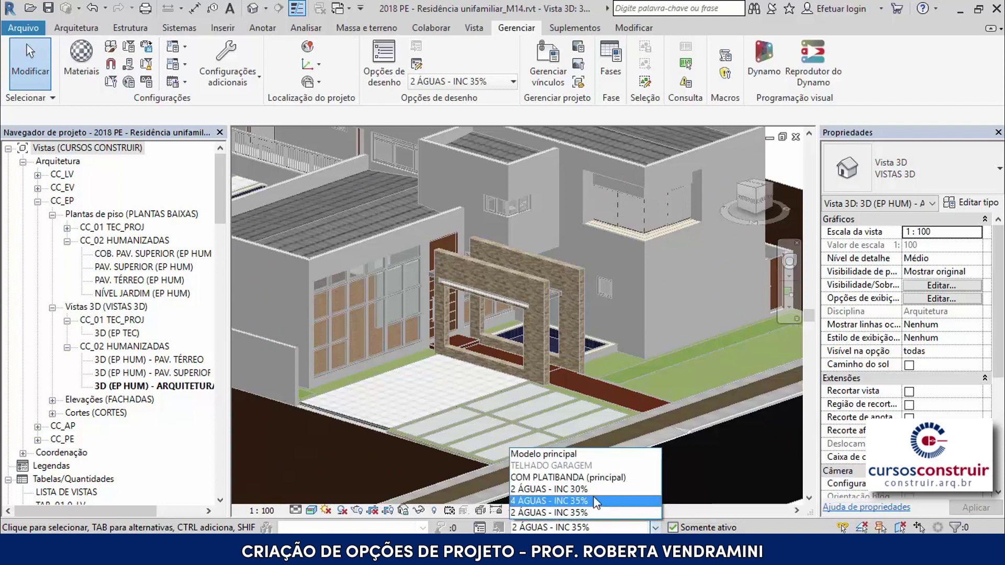
pyautogui.click(586, 457)
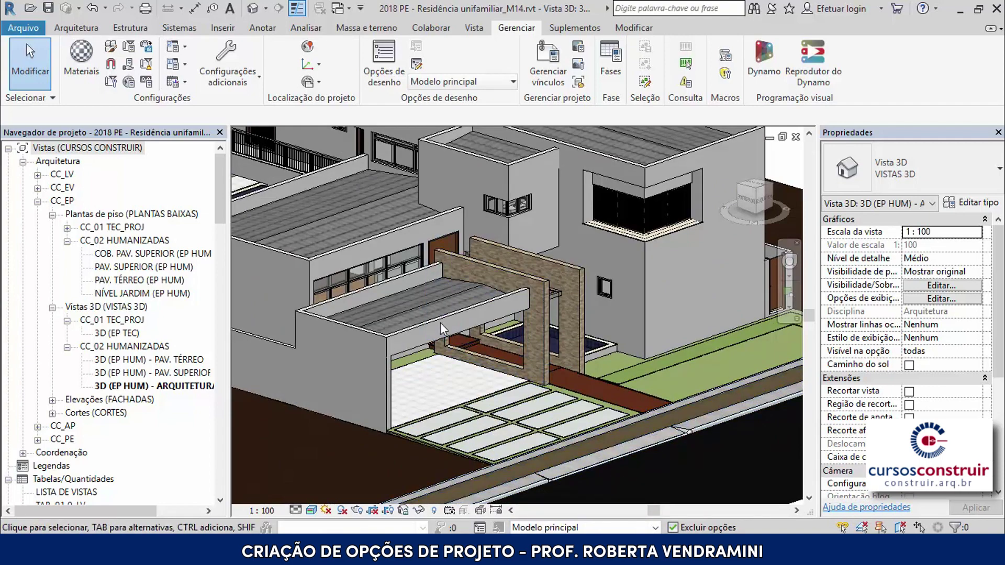
pyautogui.scroll(4, 320, 312)
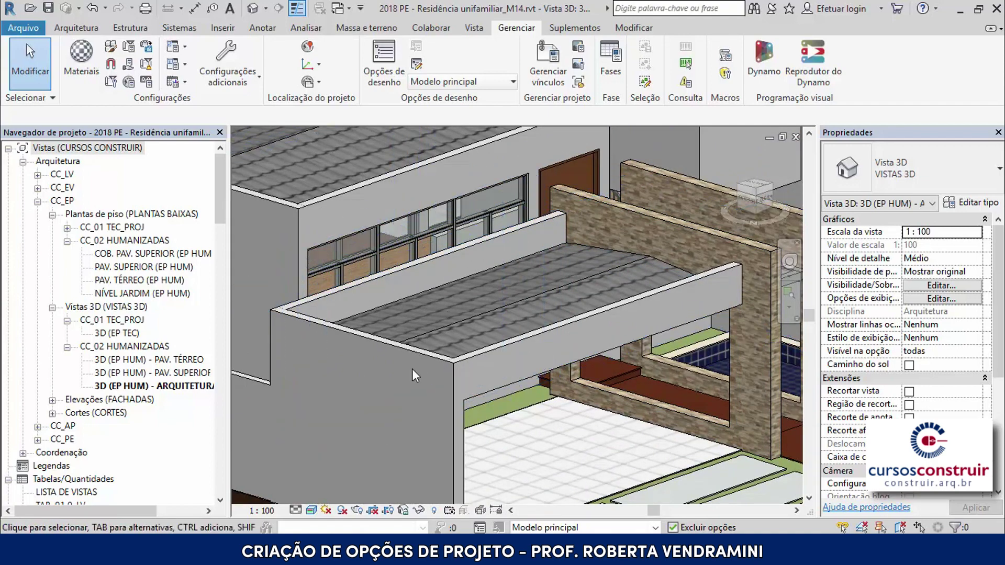
pyautogui.scroll(-3, 473, 239)
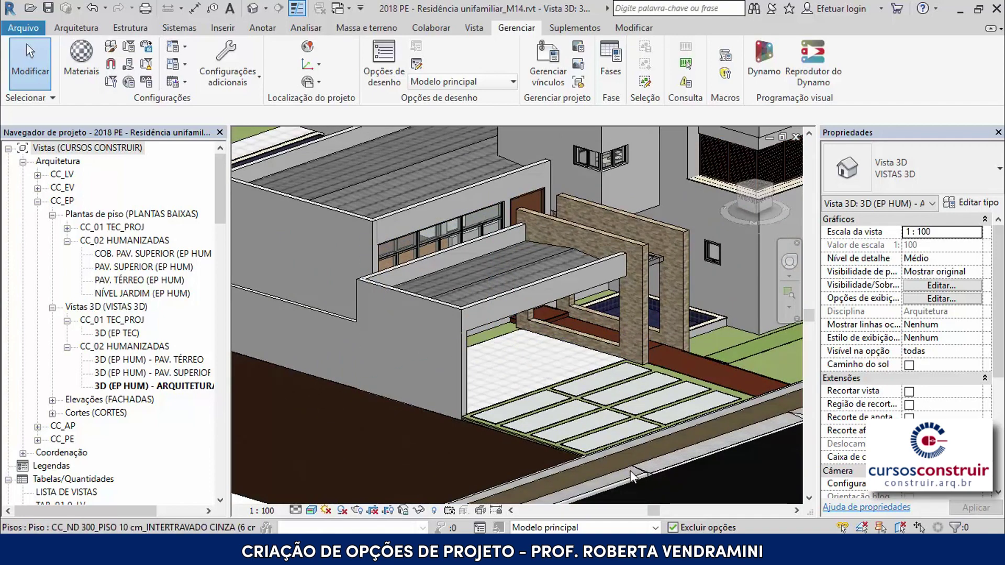
pyautogui.click(655, 528)
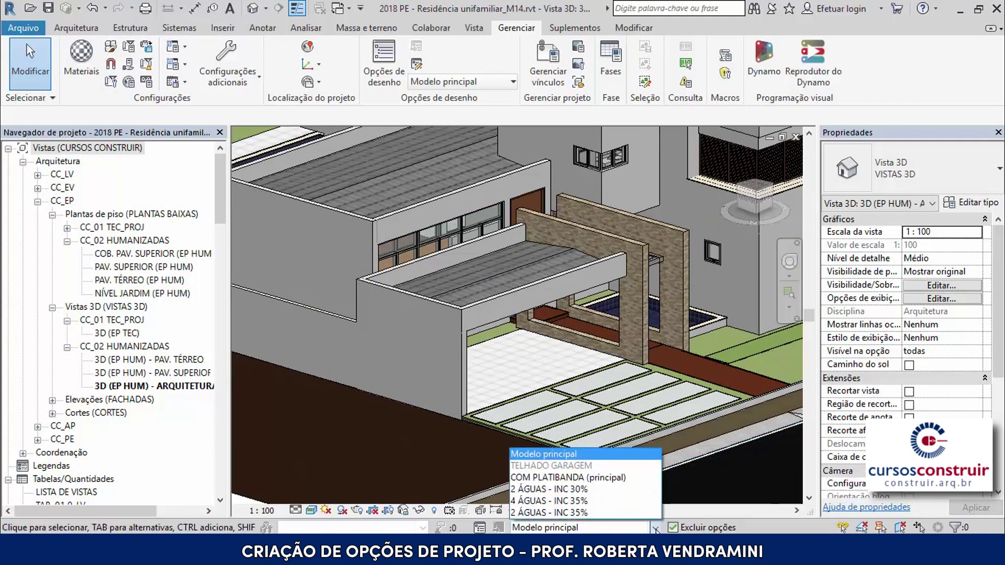
# - Activate 2 ÁGUAS - INC 30%, try adding its roof and wall to a set, dismiss the error
pyautogui.click(626, 488)
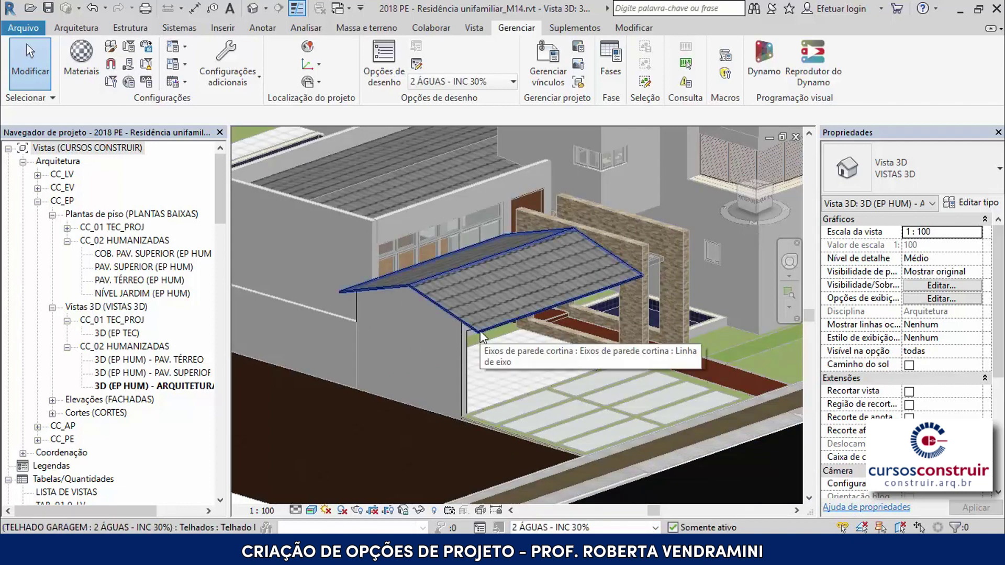
pyautogui.click(480, 335)
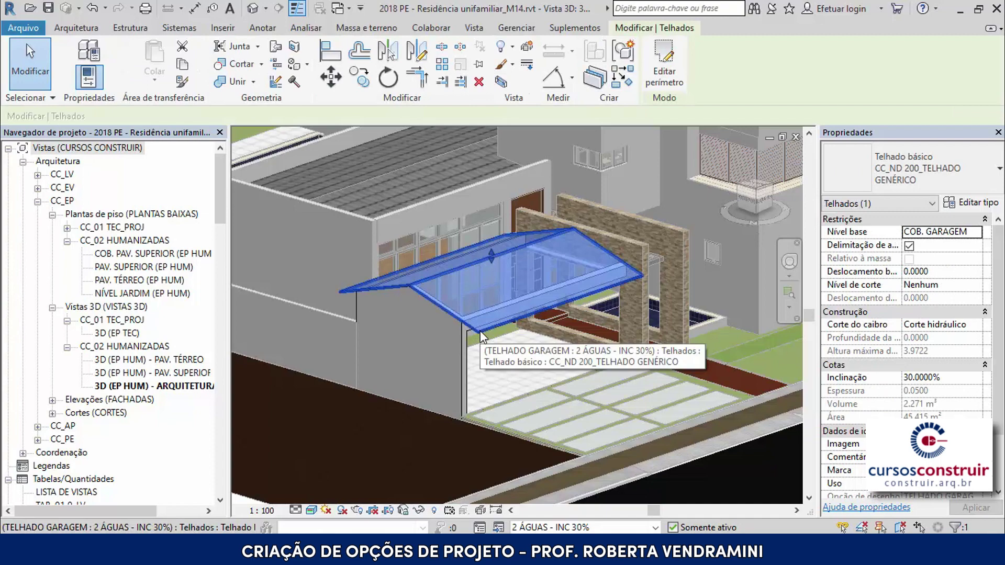
pyautogui.keyDown('ctrl'); pyautogui.click(462, 344); pyautogui.keyUp('ctrl')
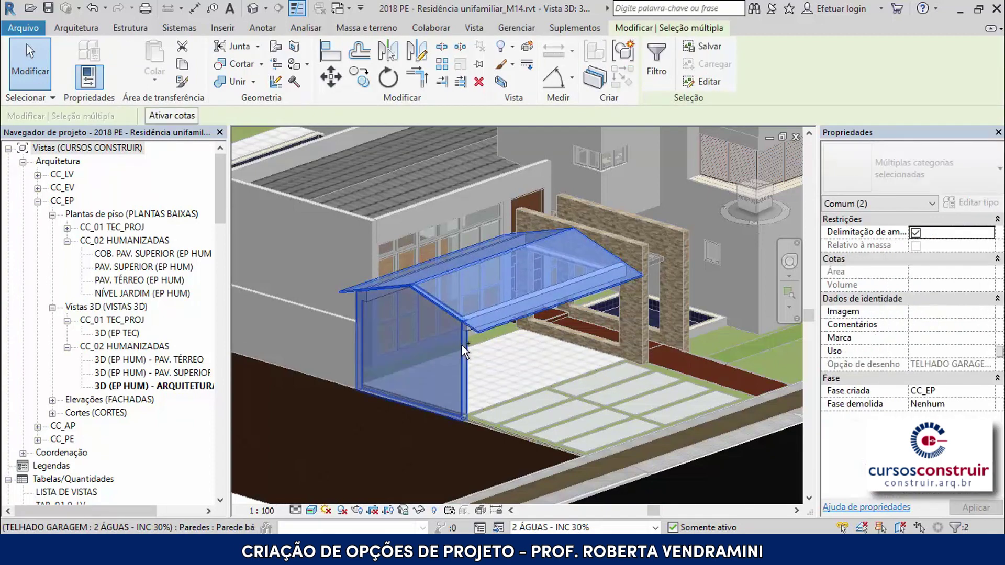
pyautogui.click(500, 529)
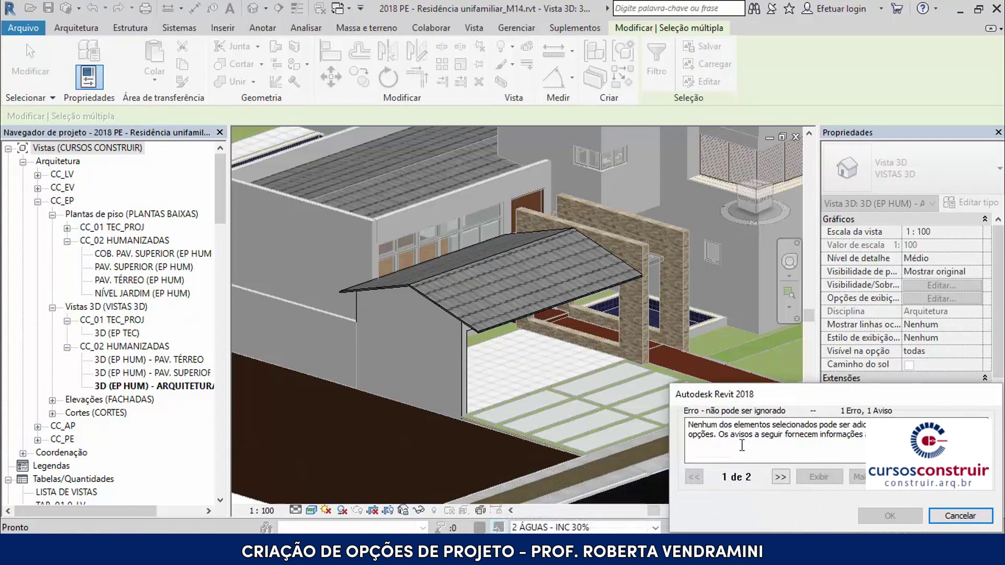
pyautogui.click(953, 515)
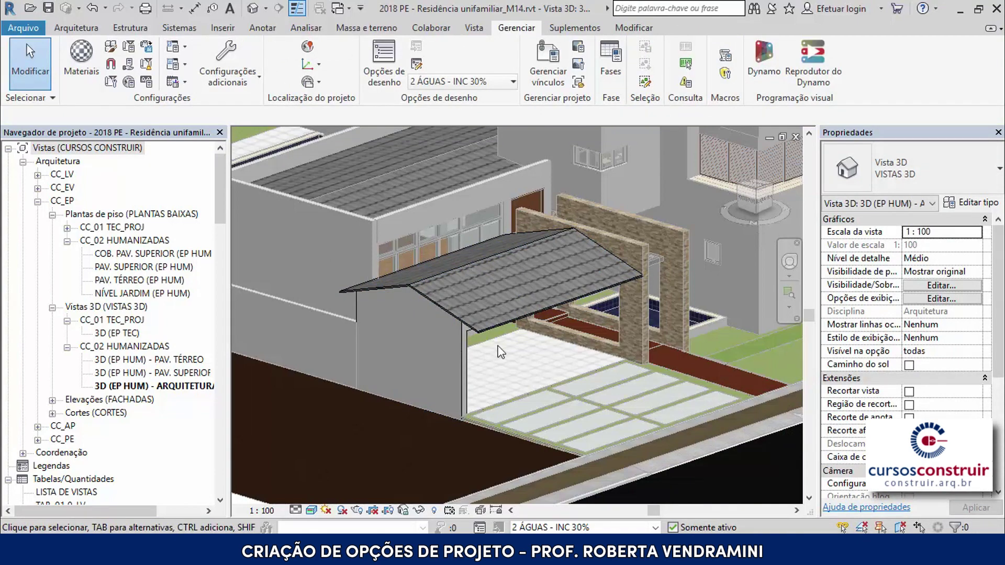
# - Activate the 2 ÁGUAS - INC 35% option from the status bar and open Opções de projeto
pyautogui.click(654, 527)
pyautogui.click(600, 513)
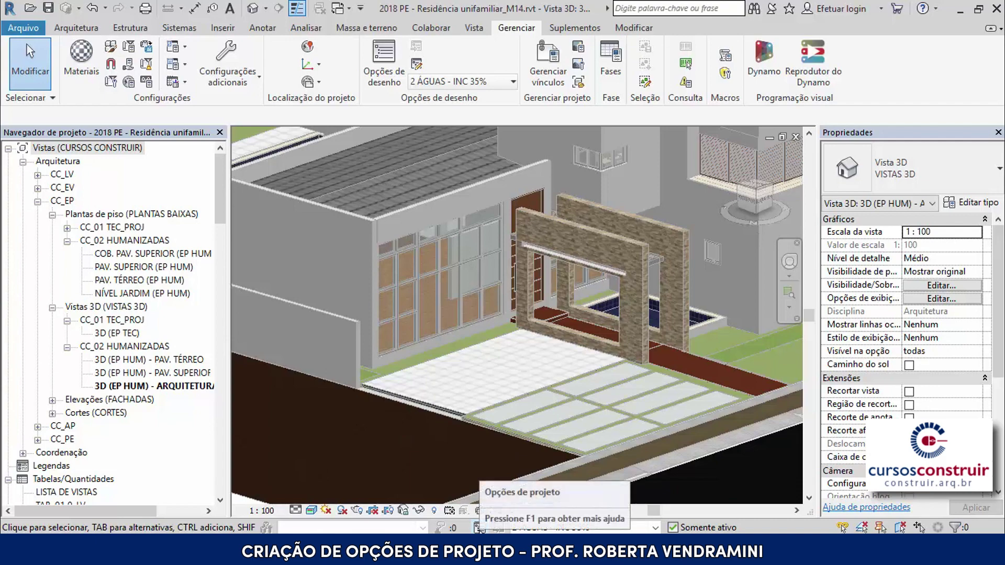
pyautogui.click(480, 527)
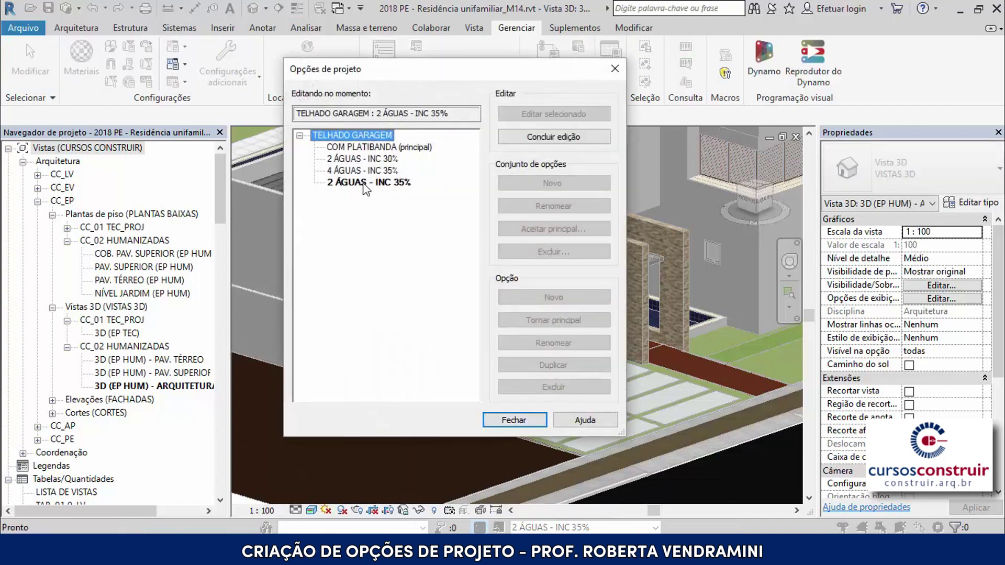
# - Finish editing and delete the 2 ÁGUAS - INC 35% design option
pyautogui.click(367, 183)
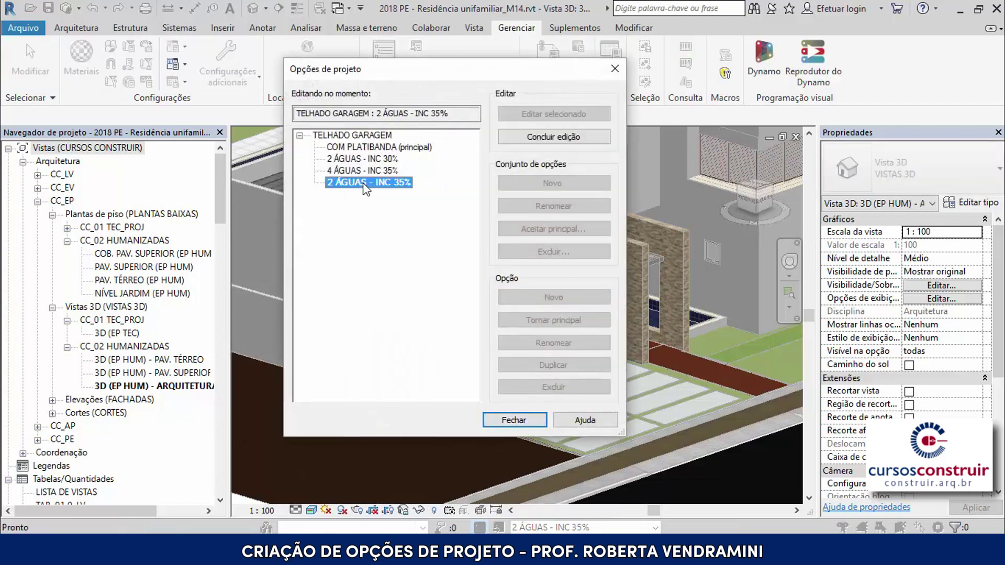
pyautogui.click(540, 135)
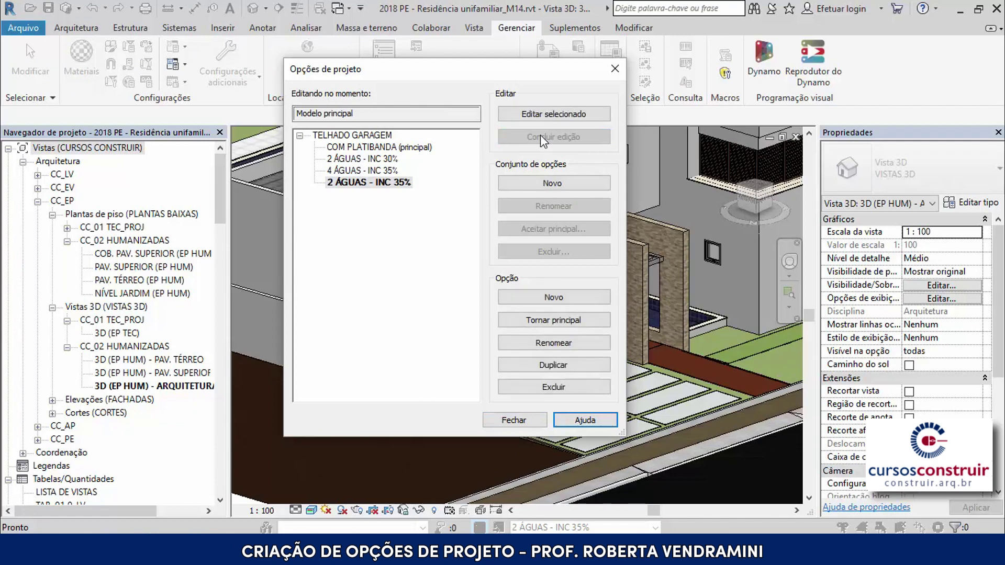
pyautogui.click(554, 387)
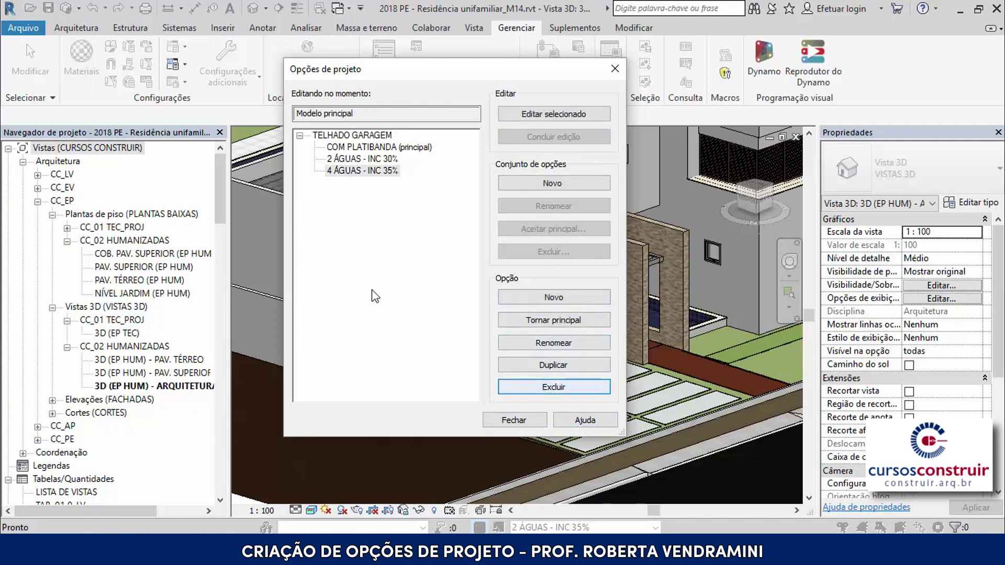
# - Duplicate 2 ÁGUAS - INC 30% and rename the copy to 2 ÁGUAS - INC 35%
pyautogui.click(381, 159)
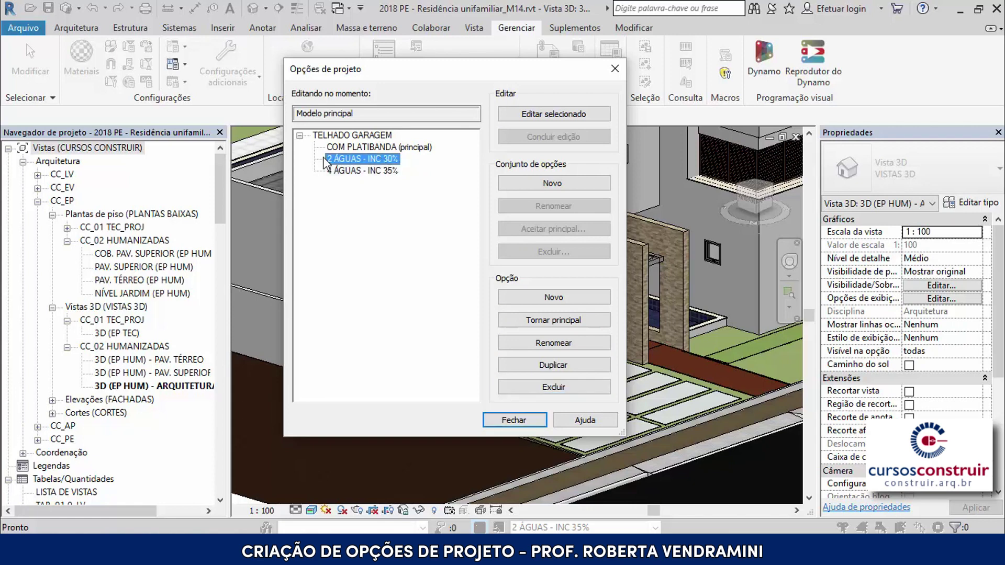
pyautogui.click(563, 366)
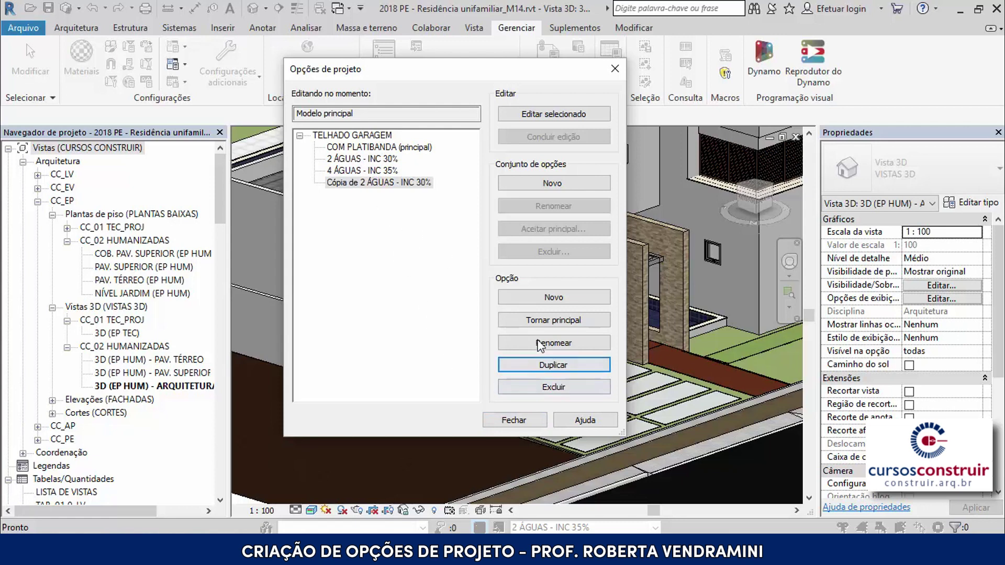
pyautogui.click(553, 343)
pyautogui.click(506, 261)
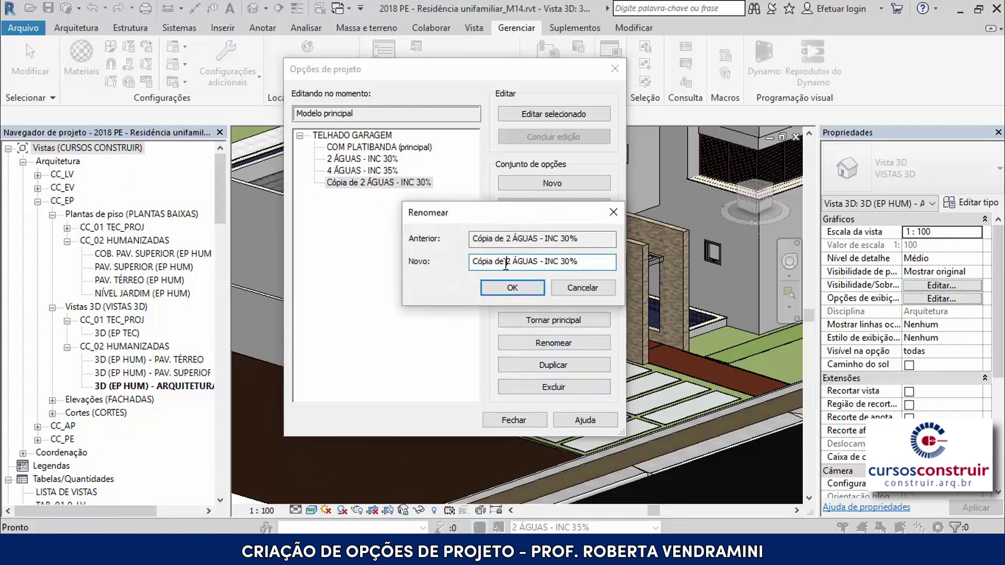
pyautogui.moveTo(507, 262); pyautogui.dragTo(470, 262)
pyautogui.press('BackSpace')
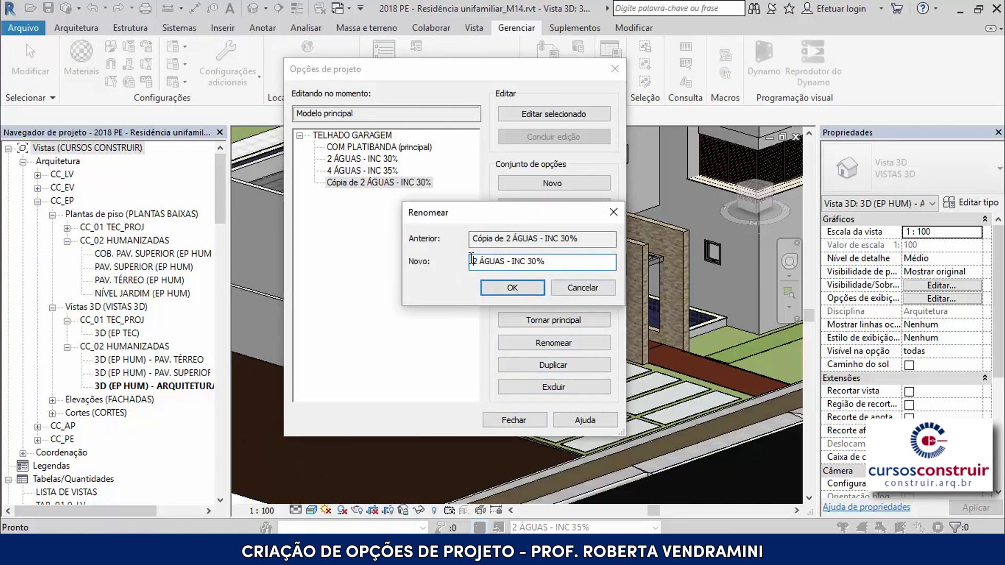
pyautogui.click(532, 261)
pyautogui.write('5')
pyautogui.press('Delete')
pyautogui.click(520, 288)
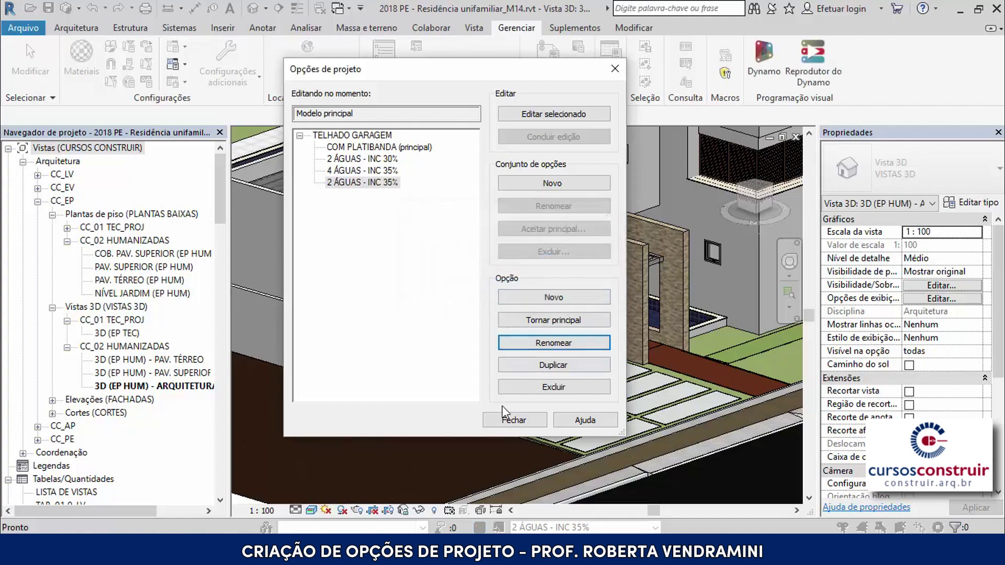
# - Close Design Options and make 2 ÁGUAS - INC 35% the active option
pyautogui.click(502, 418)
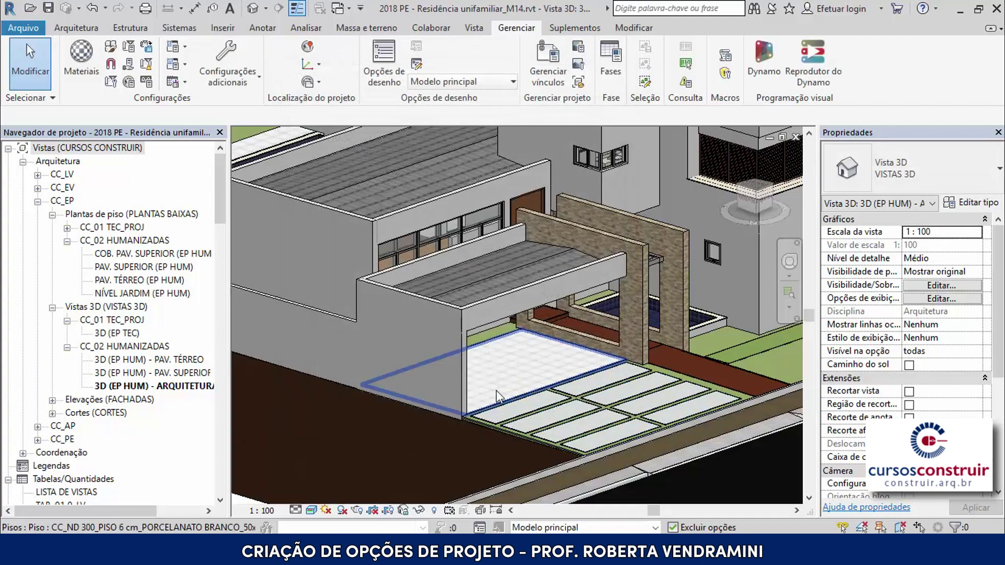
pyautogui.click(654, 527)
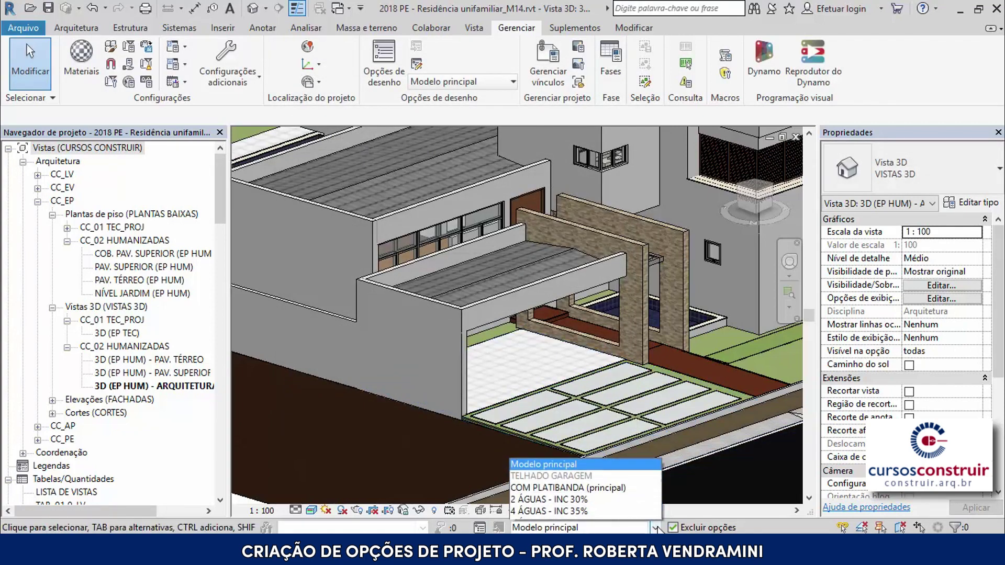
pyautogui.click(601, 512)
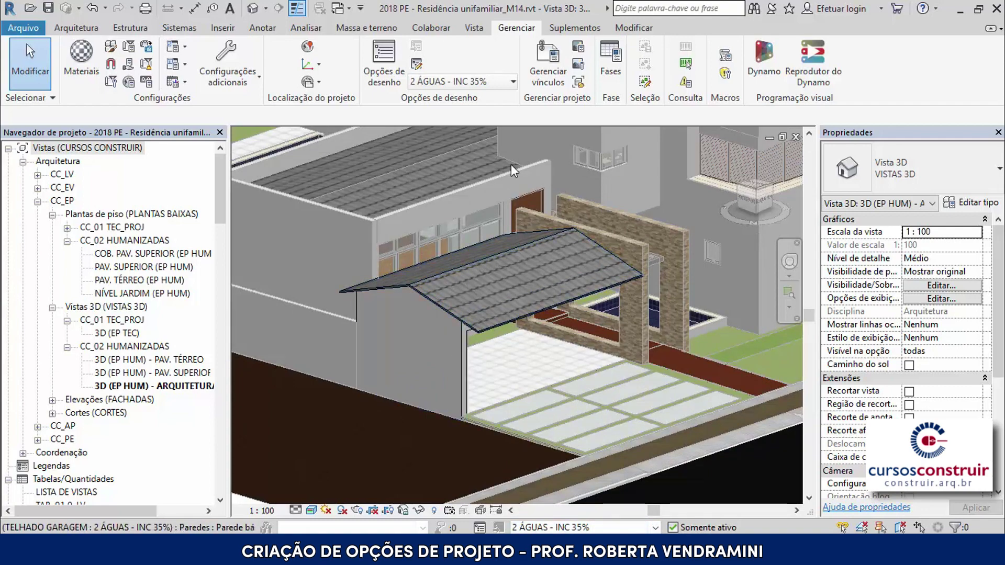
# - Change the garage roof's Inclinação from 30% to 35%
pyautogui.click(526, 245)
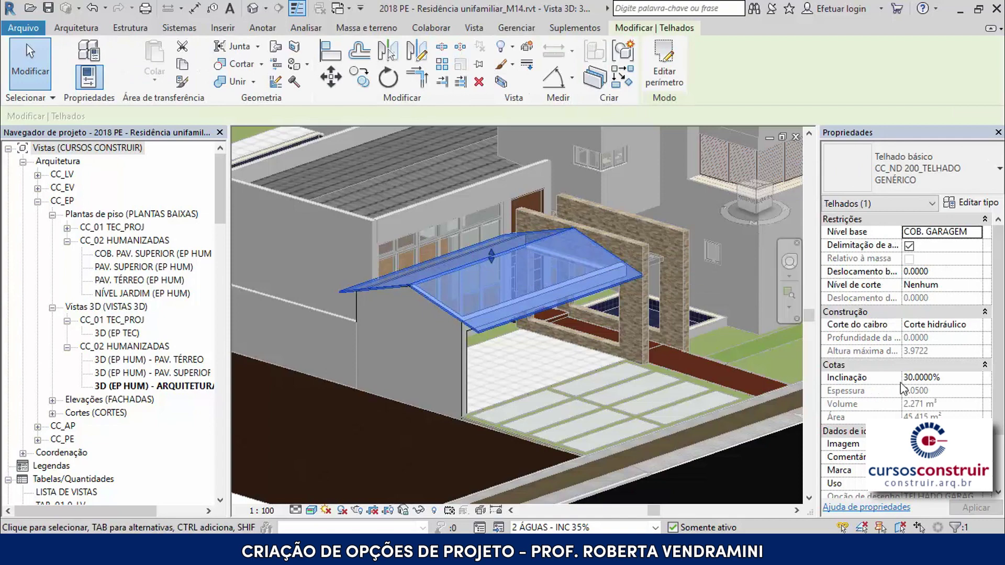
pyautogui.click(909, 378)
pyautogui.write('5')
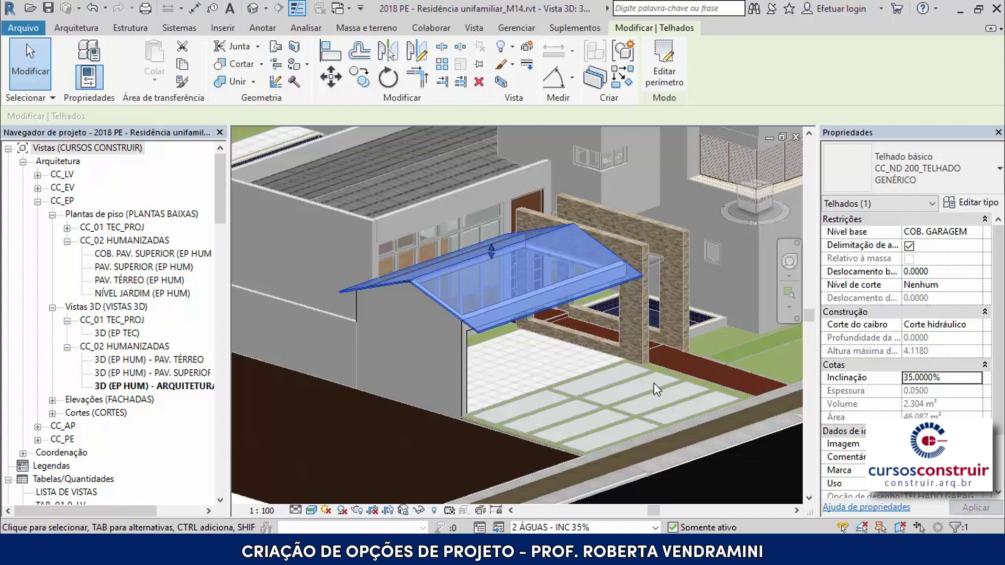
pyautogui.press('Escape')
pyautogui.scroll(2, 627, 215)
pyautogui.scroll(3, 542, 216)
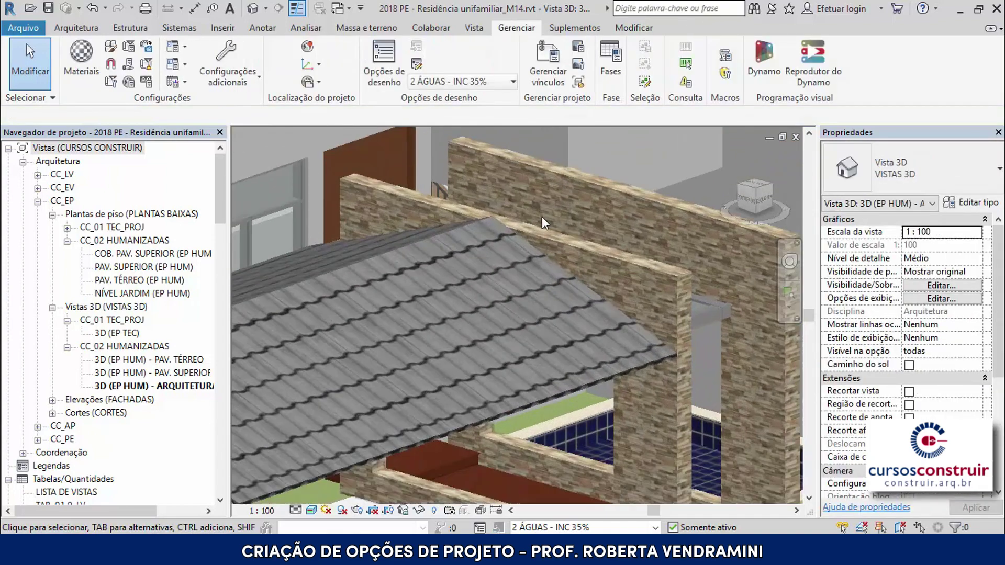
pyautogui.scroll(3, 531, 219)
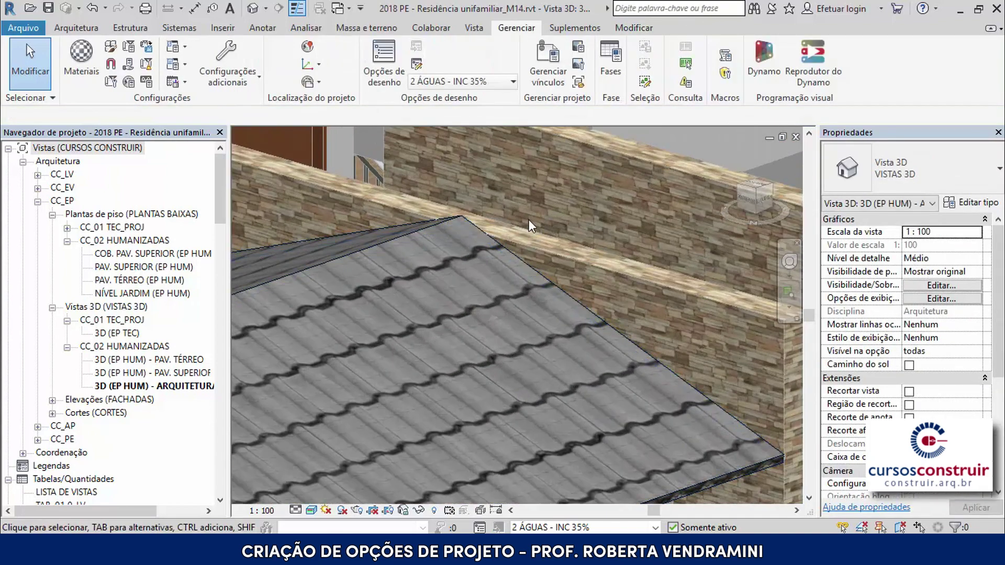
pyautogui.scroll(-2, 528, 219)
pyautogui.scroll(-2, 527, 219)
pyautogui.scroll(-2, 526, 219)
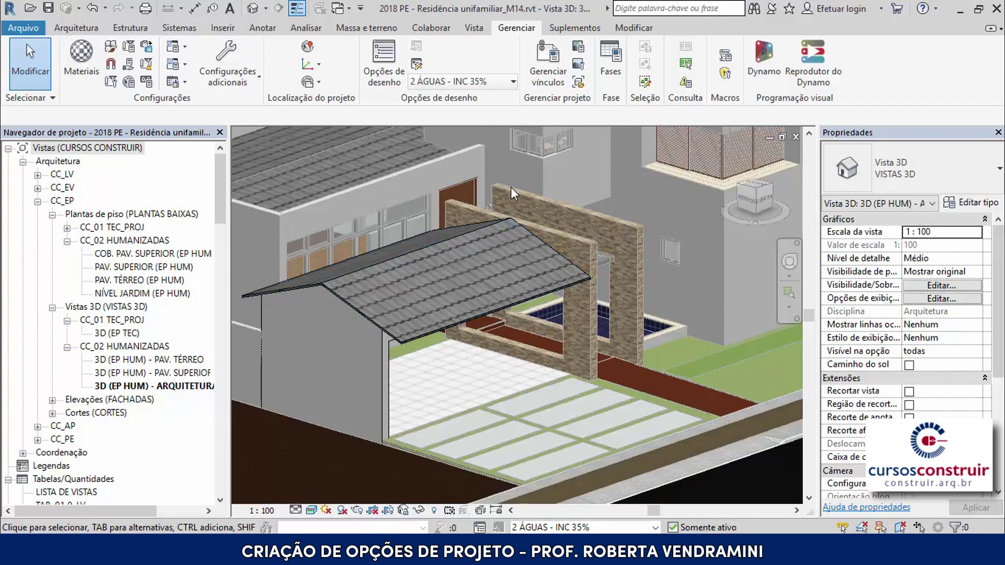
pyautogui.scroll(-1, 563, 328)
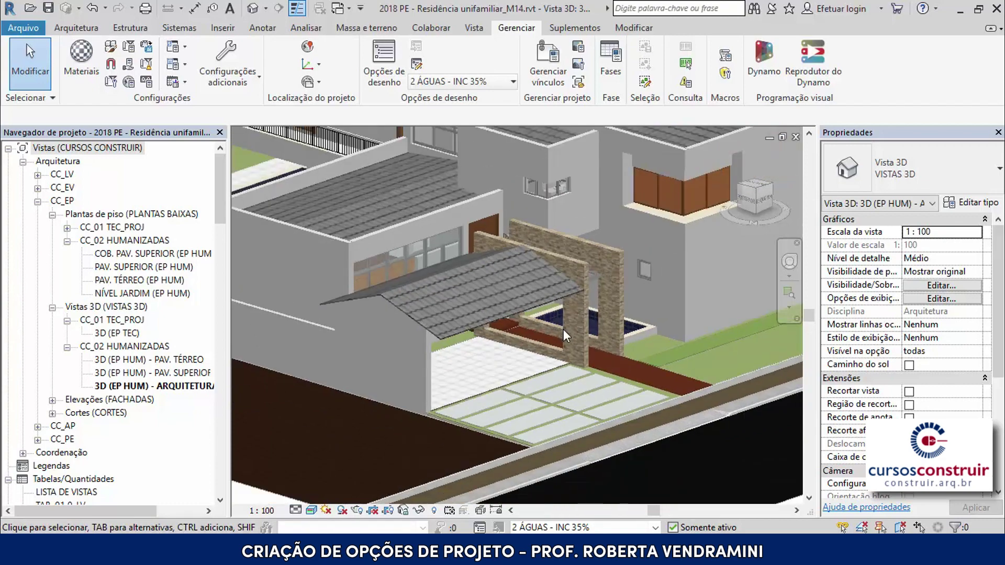
pyautogui.scroll(-1, 563, 329)
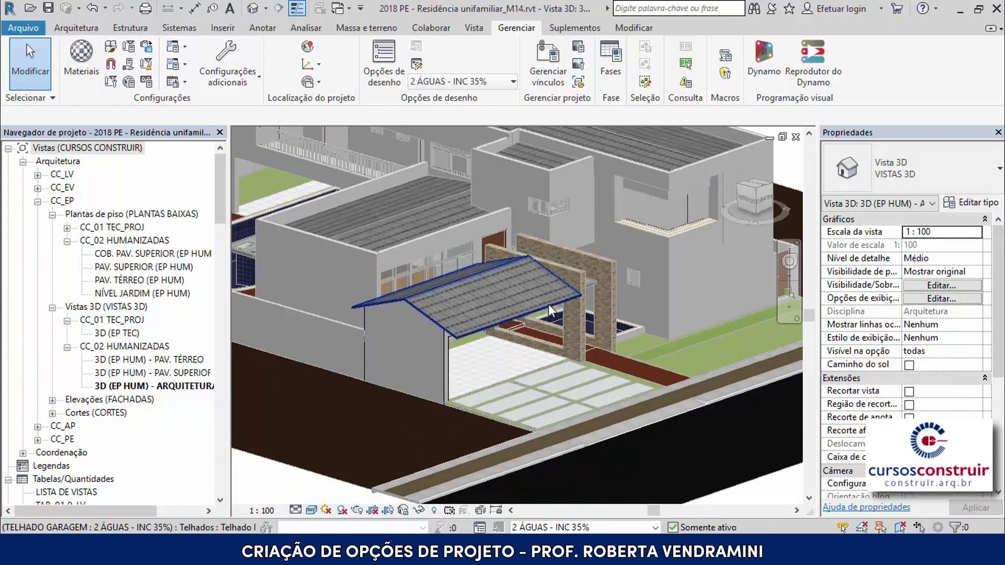
# - From the main model, assign both stone-clad garage walls only to 2 ÁGUAS - INC 35%
pyautogui.click(655, 528)
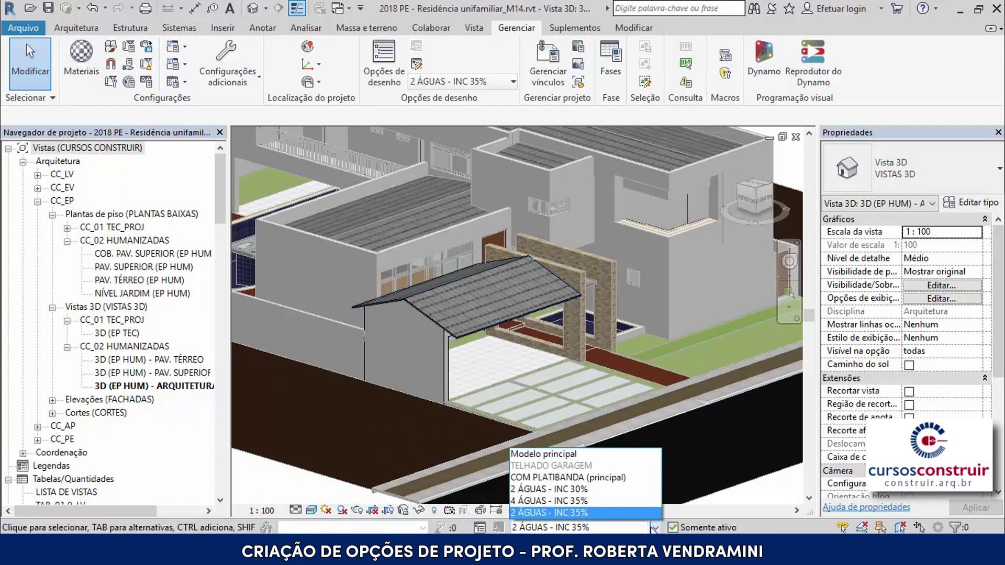
pyautogui.click(574, 455)
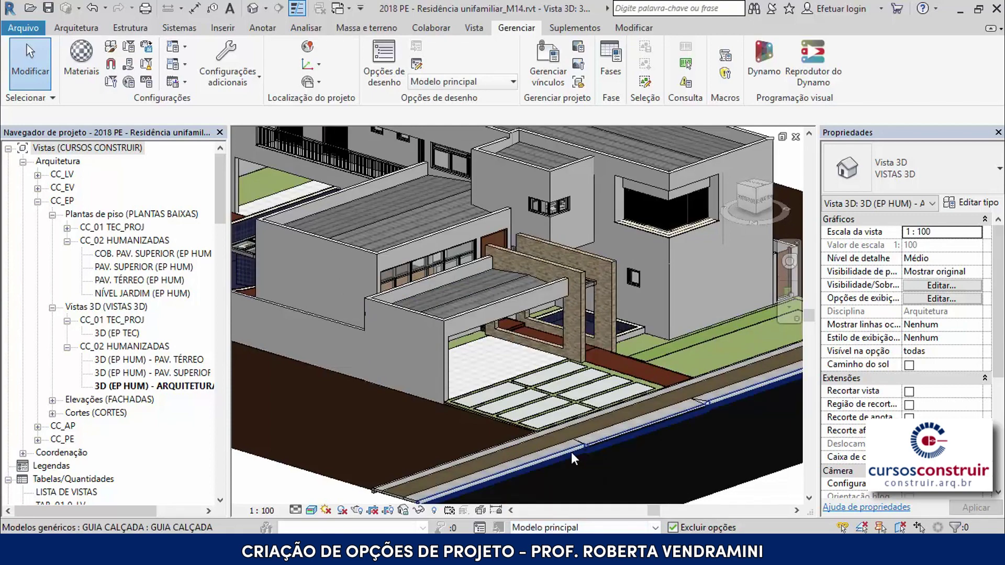
pyautogui.scroll(2, 595, 399)
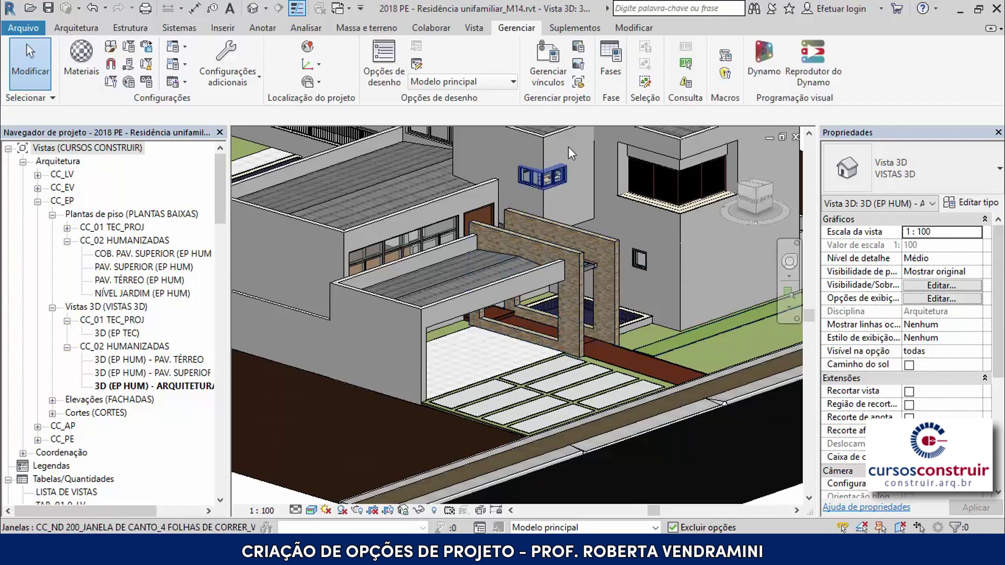
pyautogui.click(573, 257)
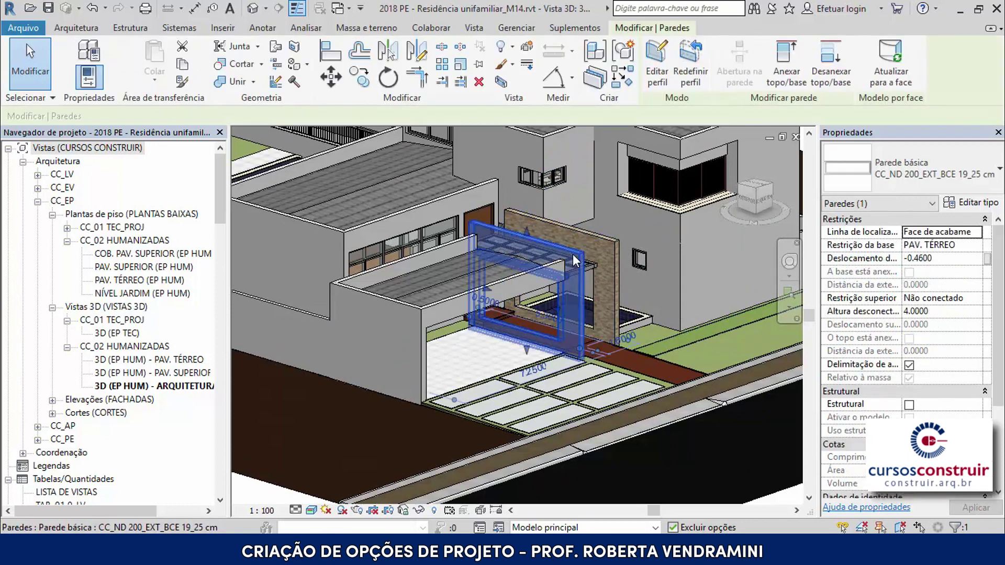
pyautogui.keyDown('ctrl'); pyautogui.click(595, 234); pyautogui.keyUp('ctrl')
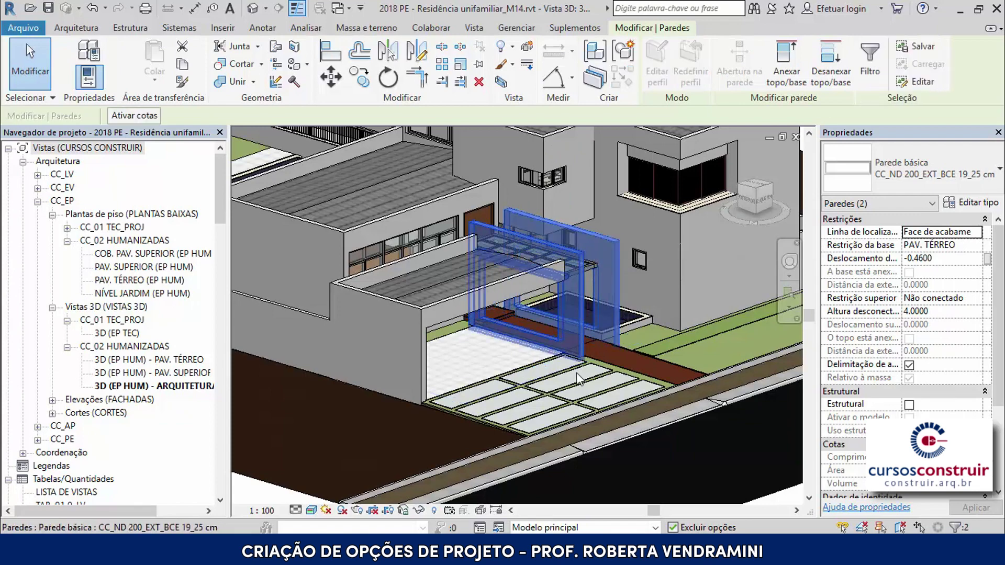
pyautogui.click(498, 528)
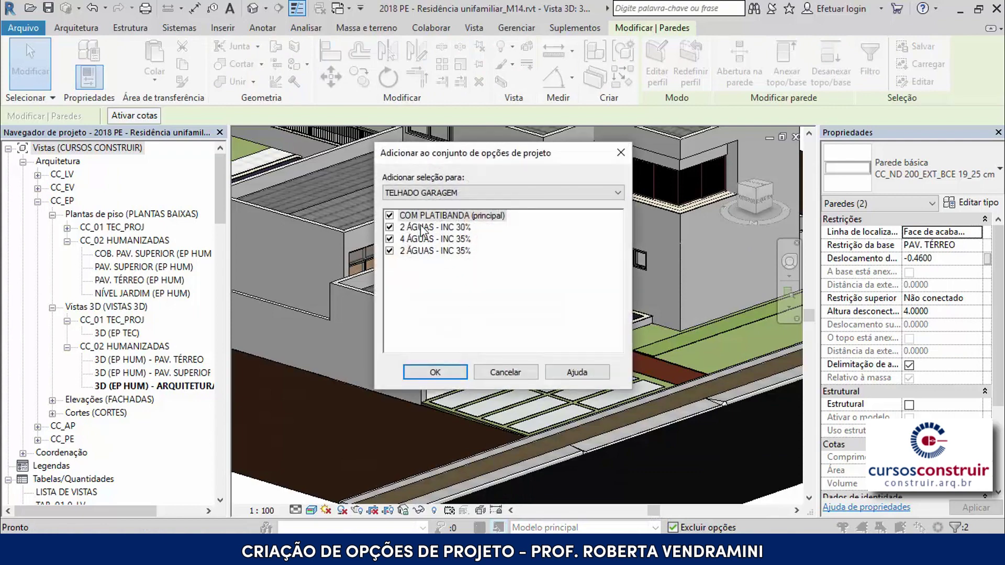
pyautogui.click(389, 215)
pyautogui.click(390, 227)
pyautogui.click(389, 239)
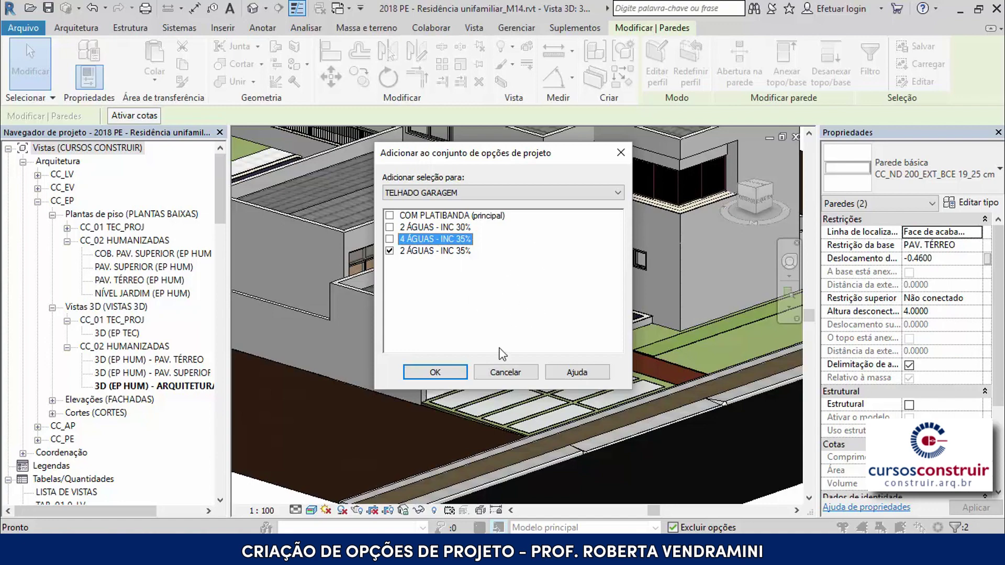
pyautogui.click(435, 372)
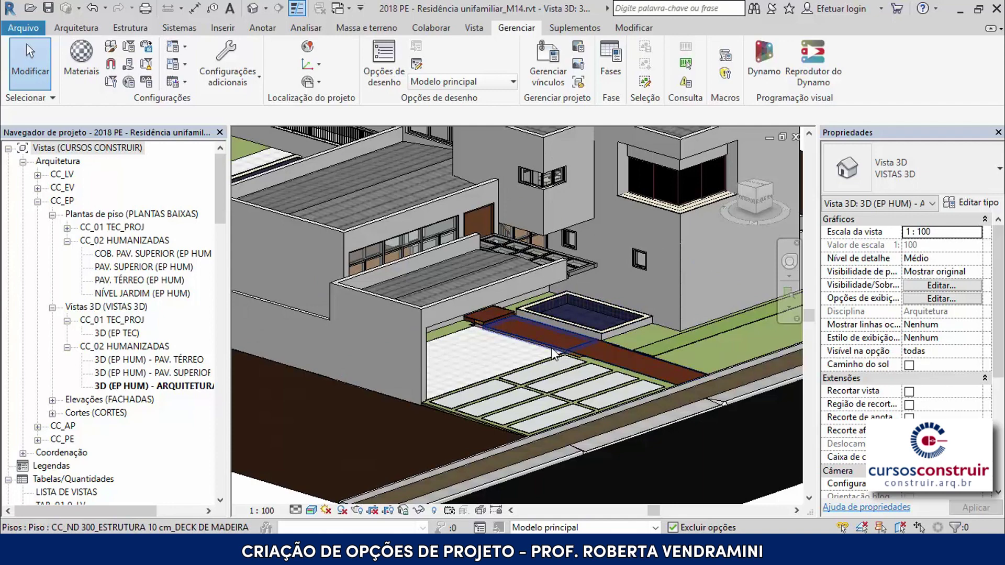
# - Preview the 2 ÁGUAS - INC 30%, 4 ÁGUAS - INC 35% and 2 ÁGUAS - INC 35% roof options
pyautogui.click(654, 529)
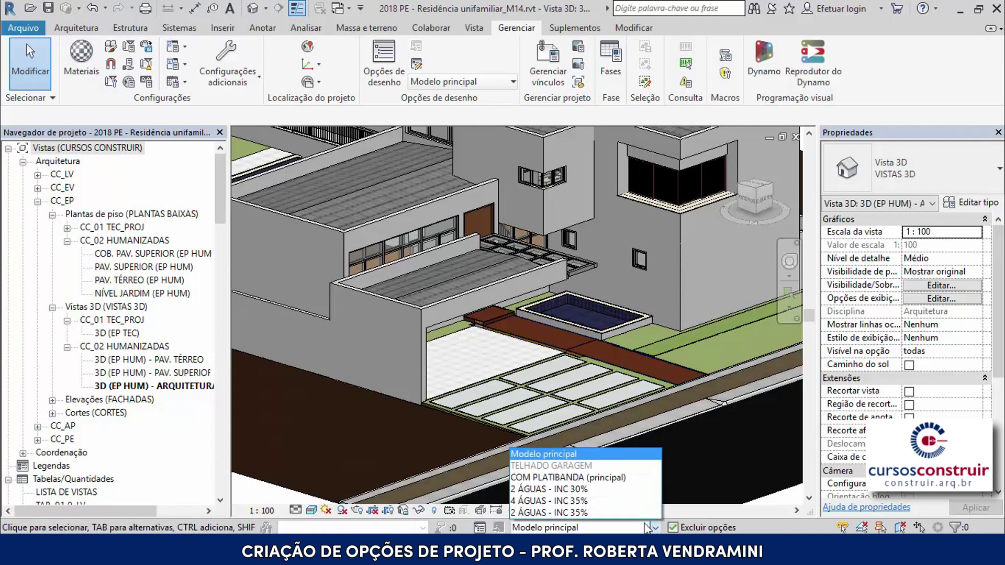
pyautogui.click(614, 490)
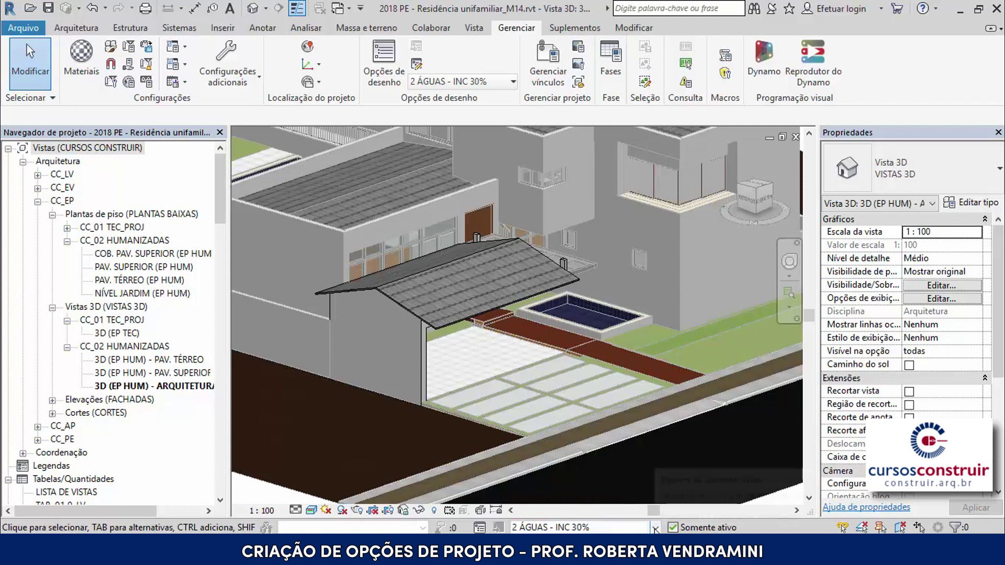
pyautogui.click(654, 527)
pyautogui.click(628, 505)
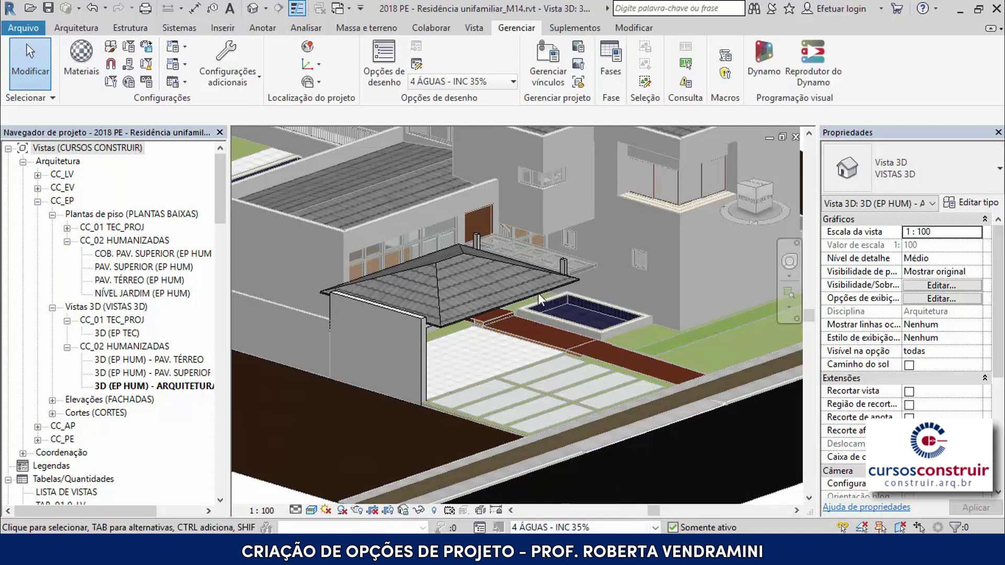
pyautogui.click(655, 527)
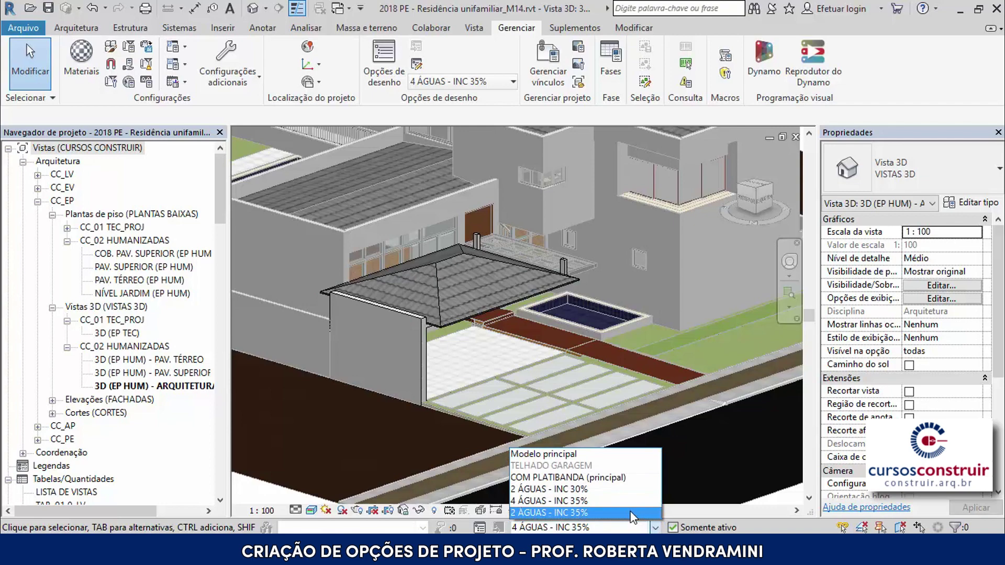
pyautogui.click(633, 513)
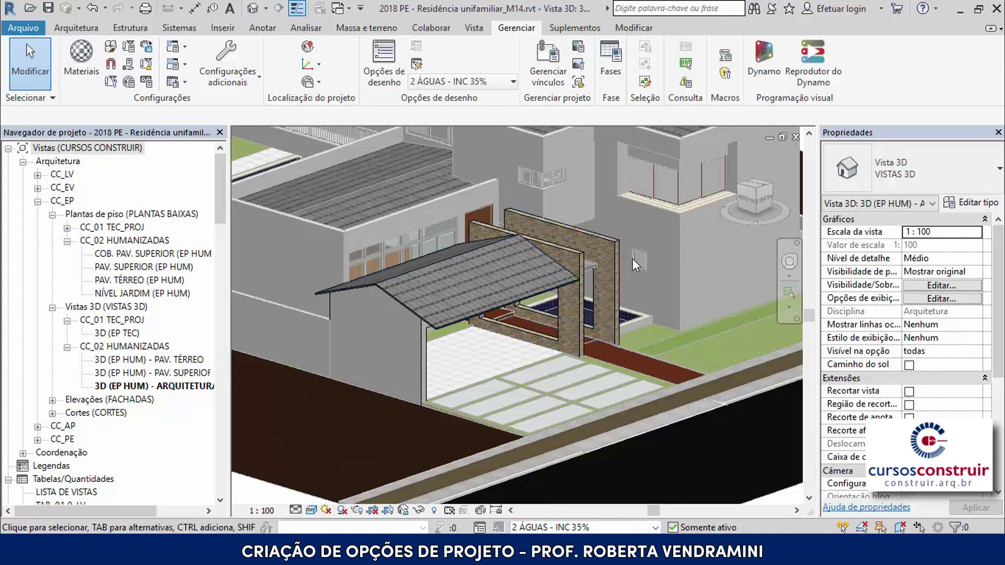
# - Attempt adding both brick walls to the set, dismiss the error, and undo to the main model
pyautogui.click(609, 244)
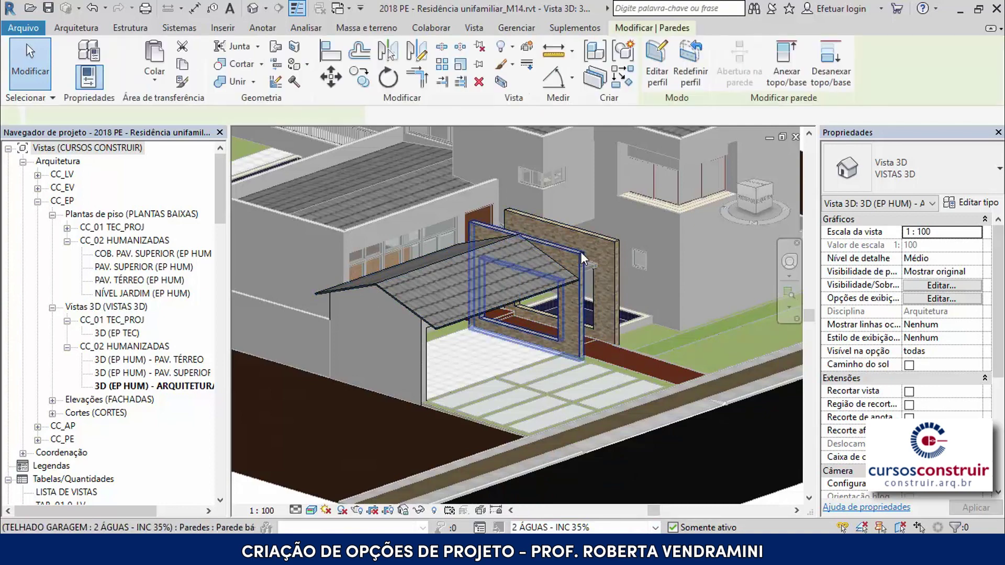
pyautogui.keyDown('ctrl'); pyautogui.click(609, 242); pyautogui.keyUp('ctrl')
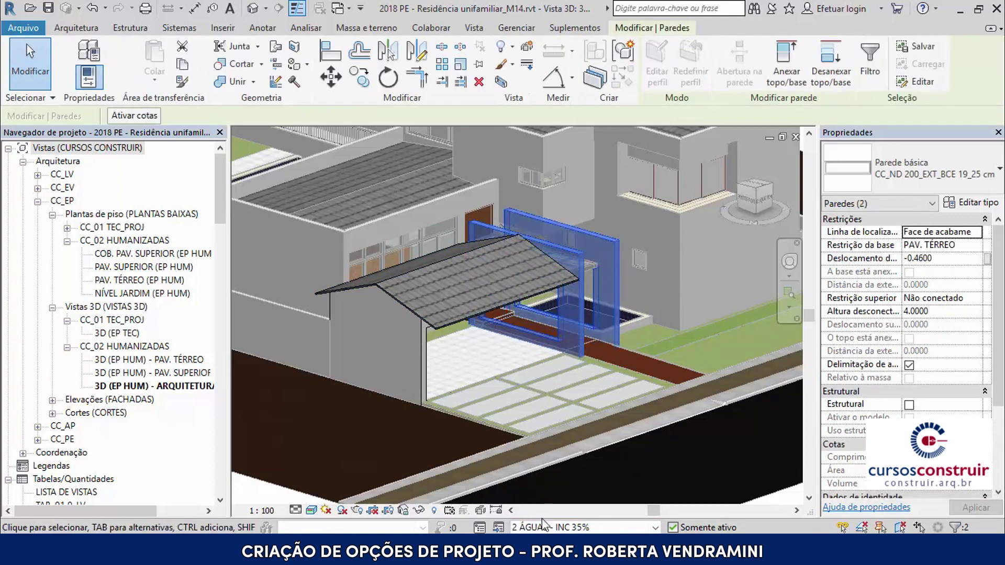
pyautogui.click(489, 523)
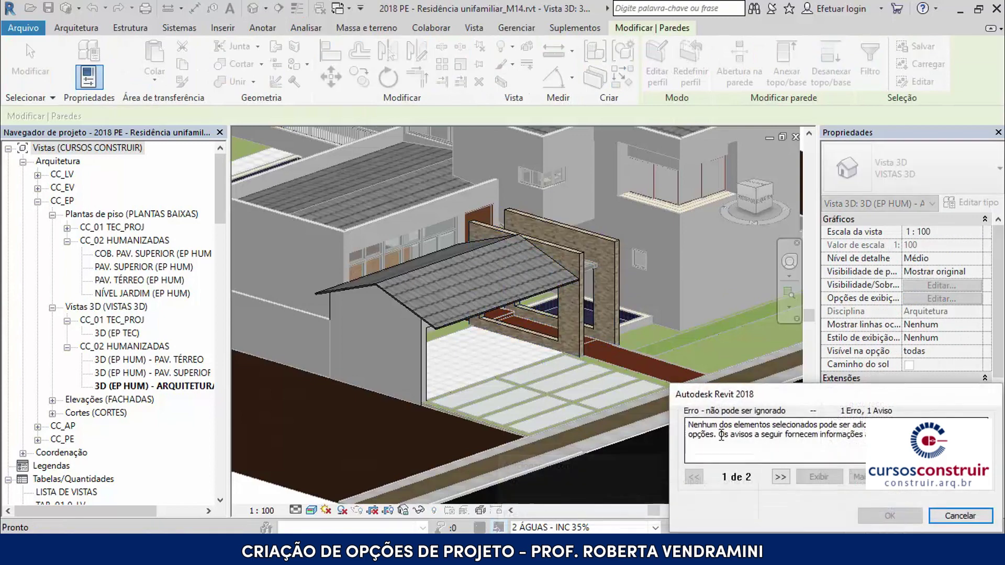
pyautogui.click(960, 516)
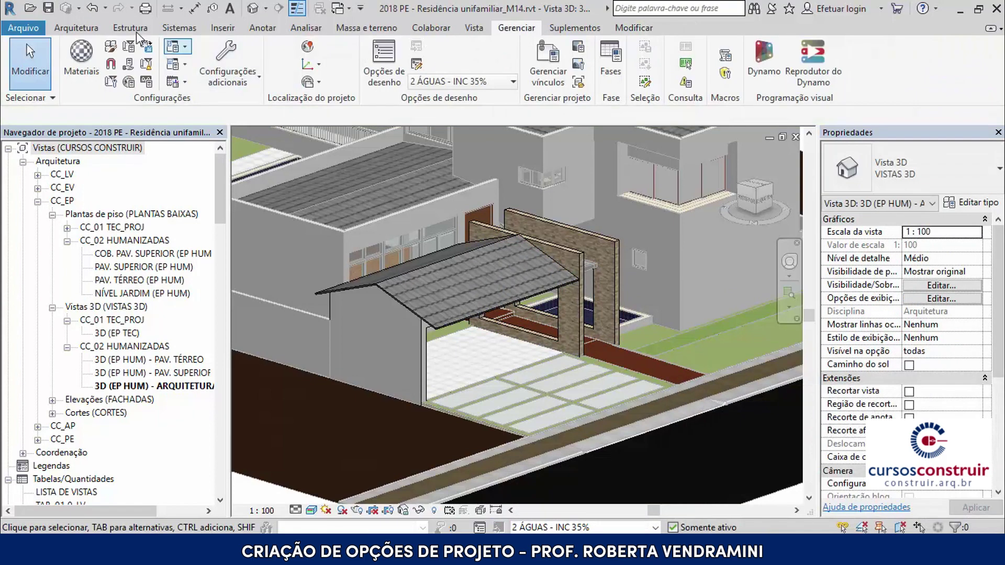
pyautogui.click(93, 9)
pyautogui.click(93, 9)
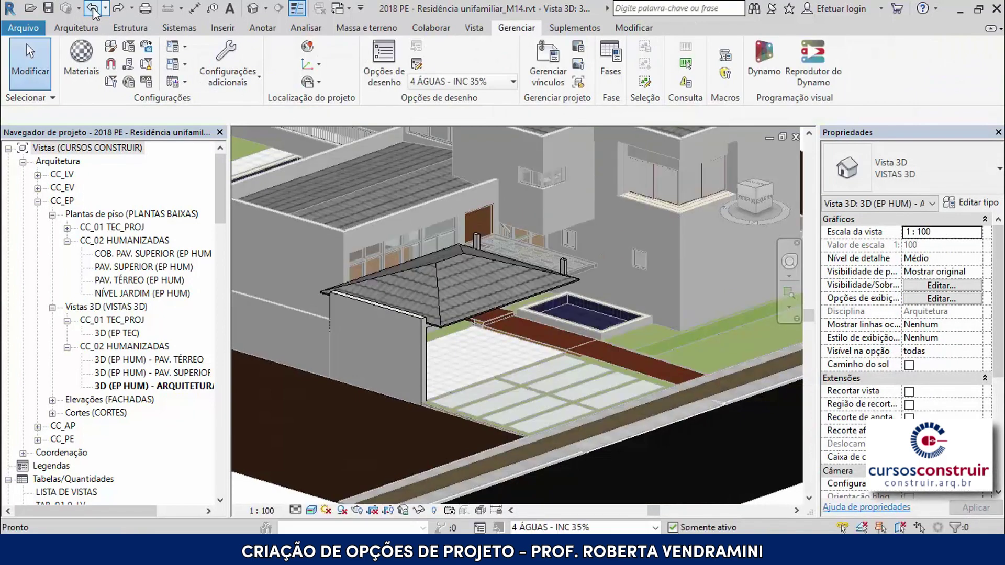
pyautogui.click(93, 9)
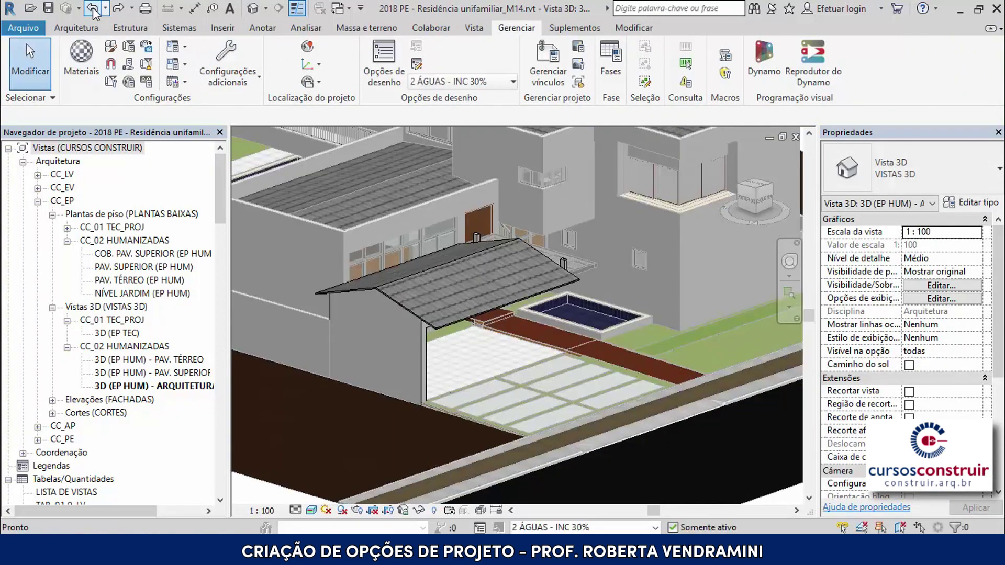
pyautogui.click(92, 9)
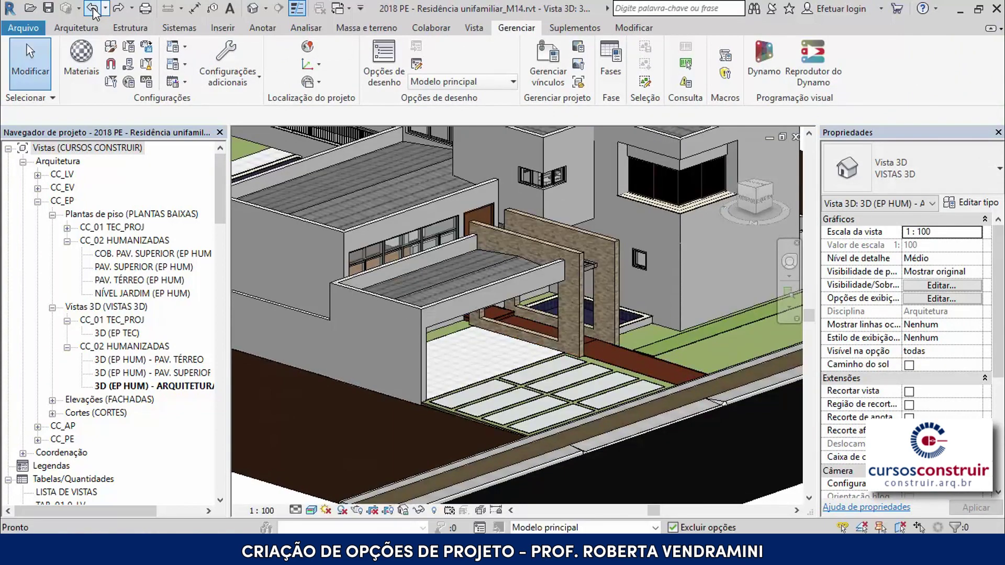
# - Add both brick portal walls to all four TELHADO GARAGEM options, then activate 2 ÁGUAS - INC 35%
pyautogui.scroll(2, 758, 453)
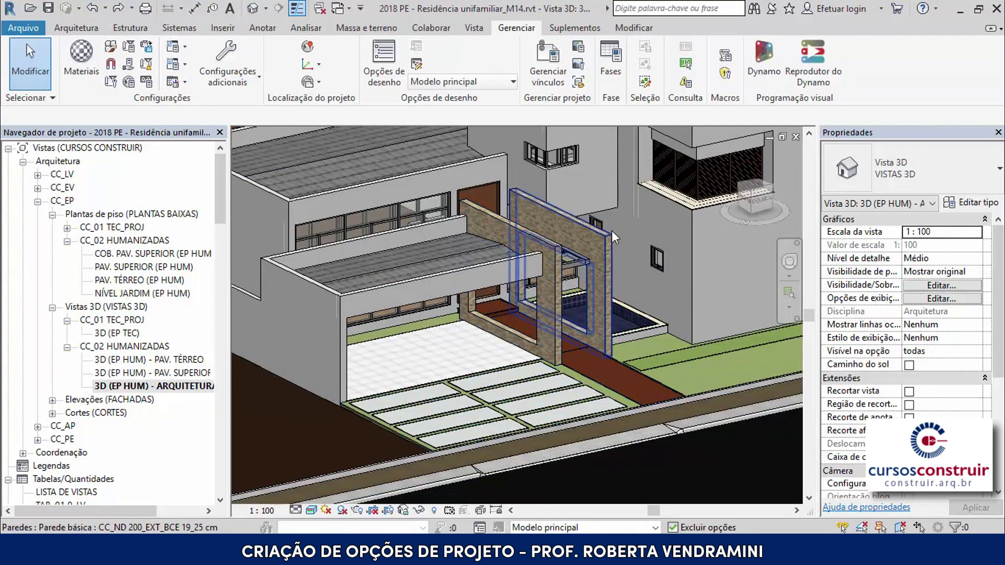
pyautogui.click(531, 241)
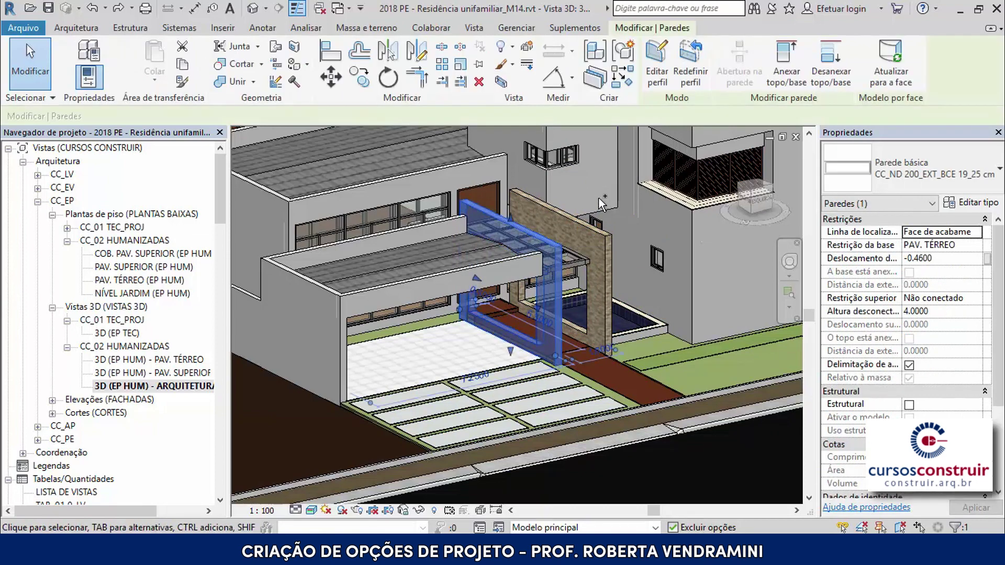
pyautogui.keyDown('ctrl'); pyautogui.click(597, 240); pyautogui.keyUp('ctrl')
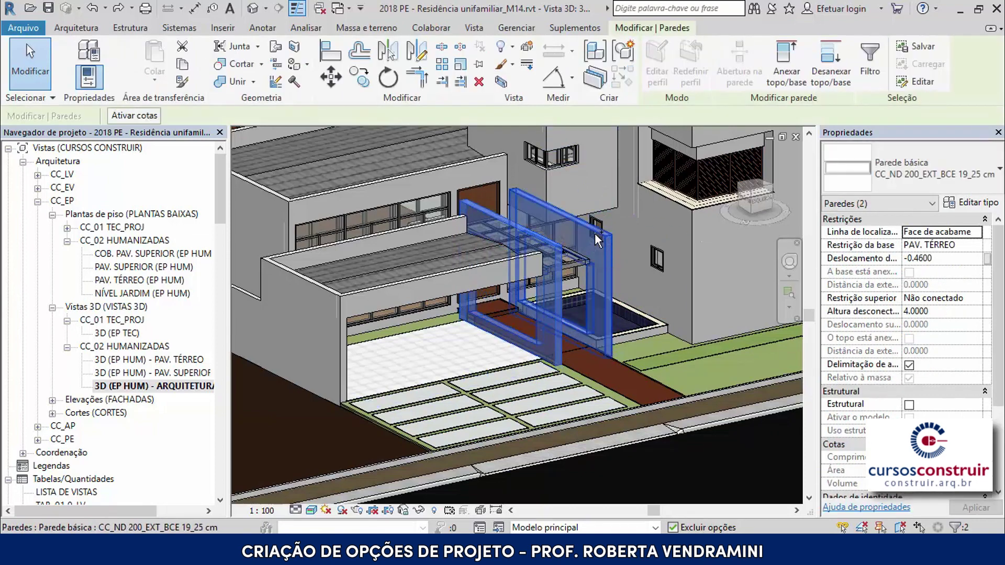
pyautogui.click(497, 528)
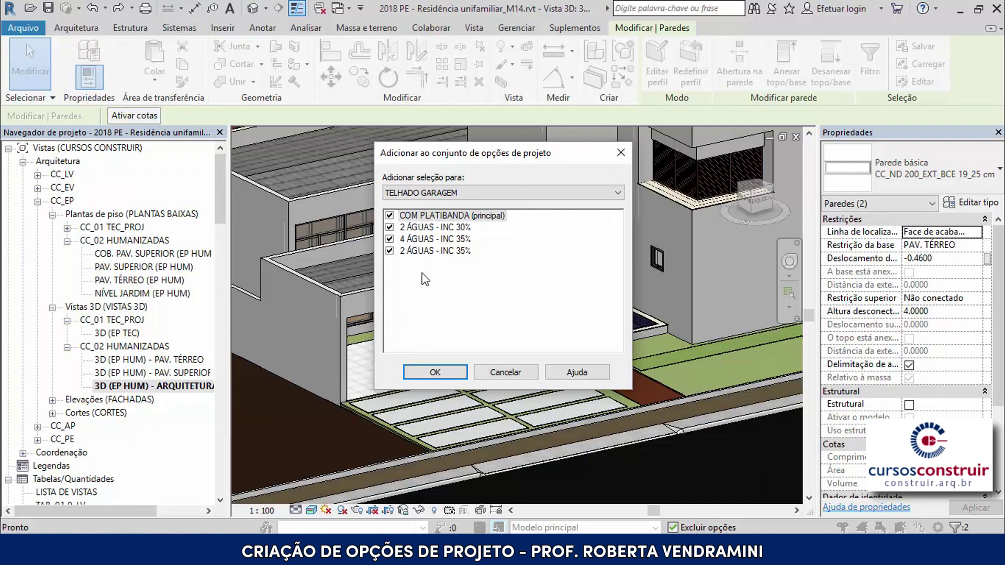
pyautogui.click(433, 371)
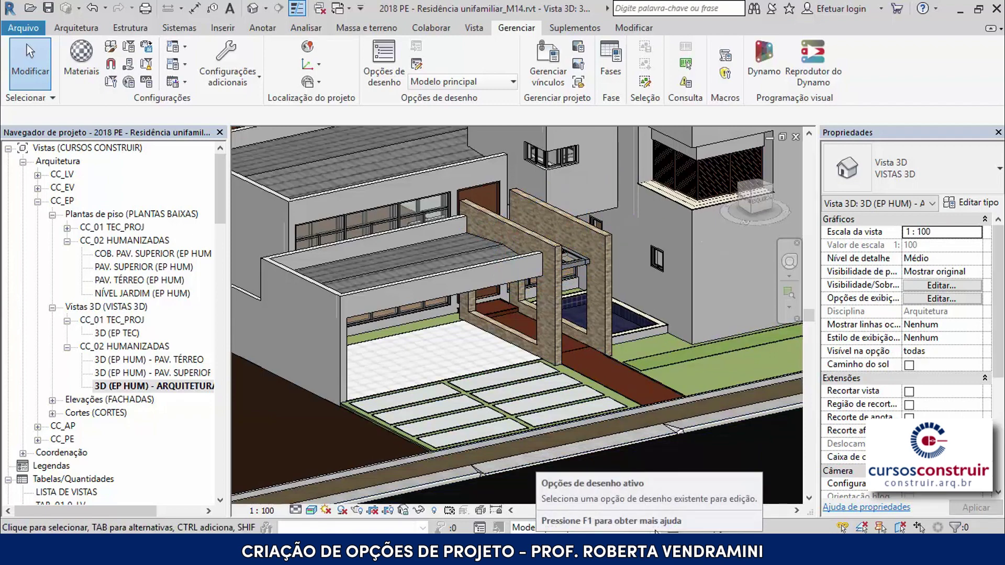
pyautogui.click(655, 529)
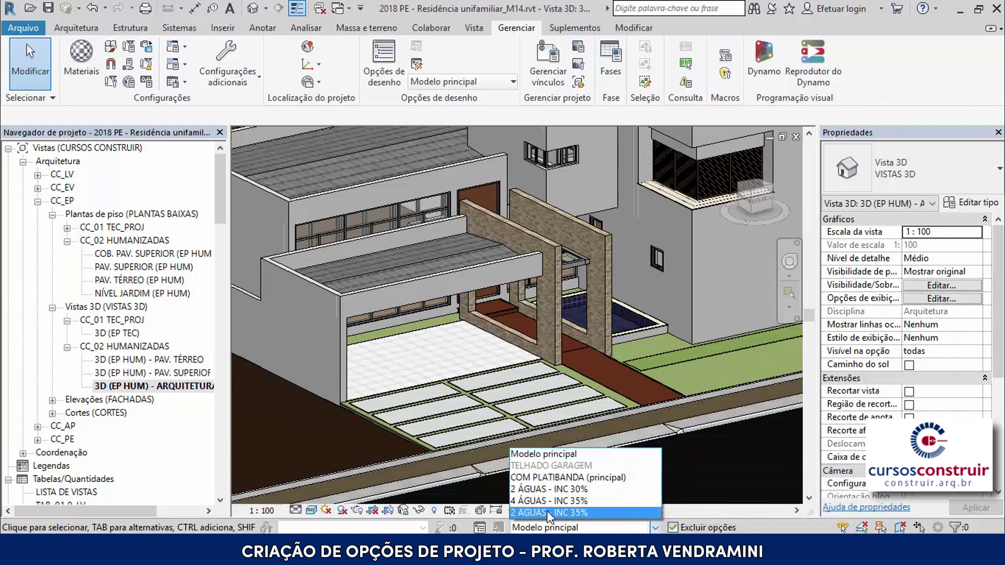
pyautogui.click(570, 513)
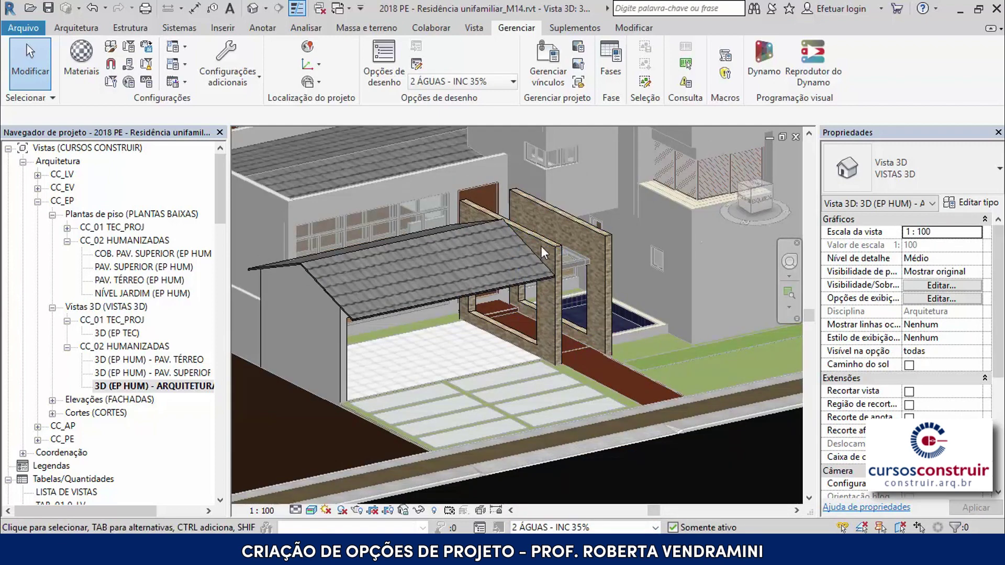
# - Set Altura desconectada to 4.2000 on both brick garage walls
pyautogui.scroll(3, 542, 243)
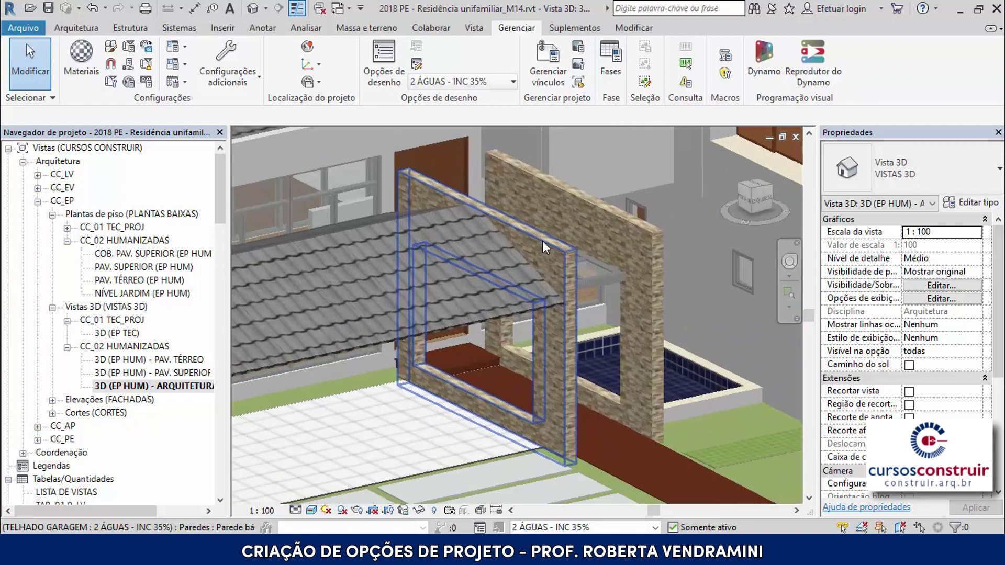
pyautogui.click(513, 234)
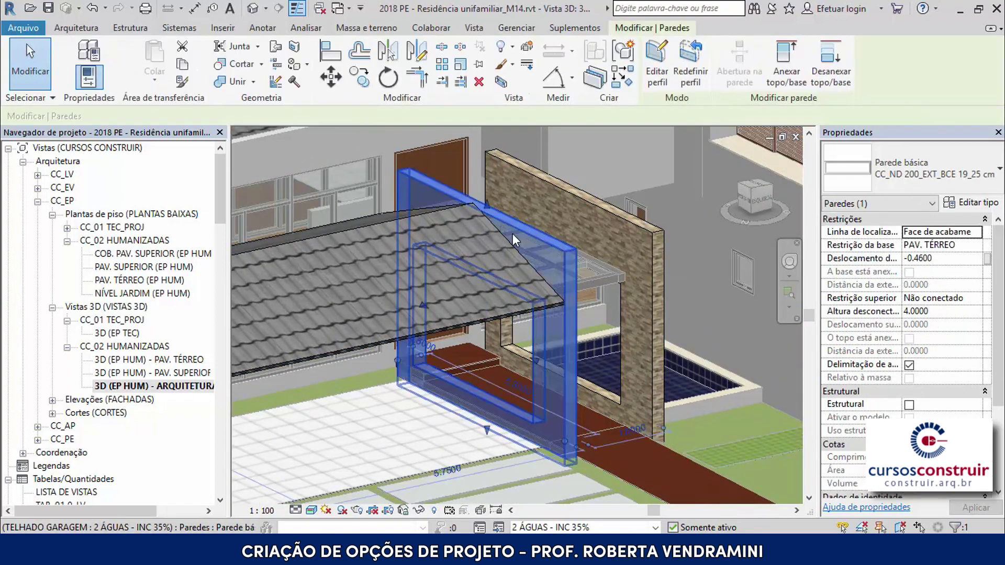
pyautogui.click(913, 313)
pyautogui.write('4.2000')
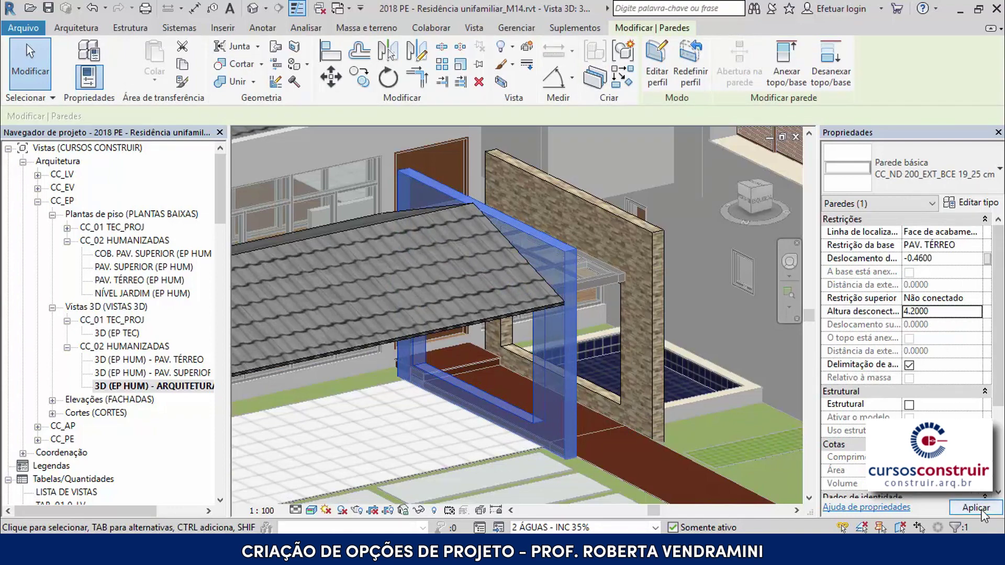
pyautogui.click(976, 507)
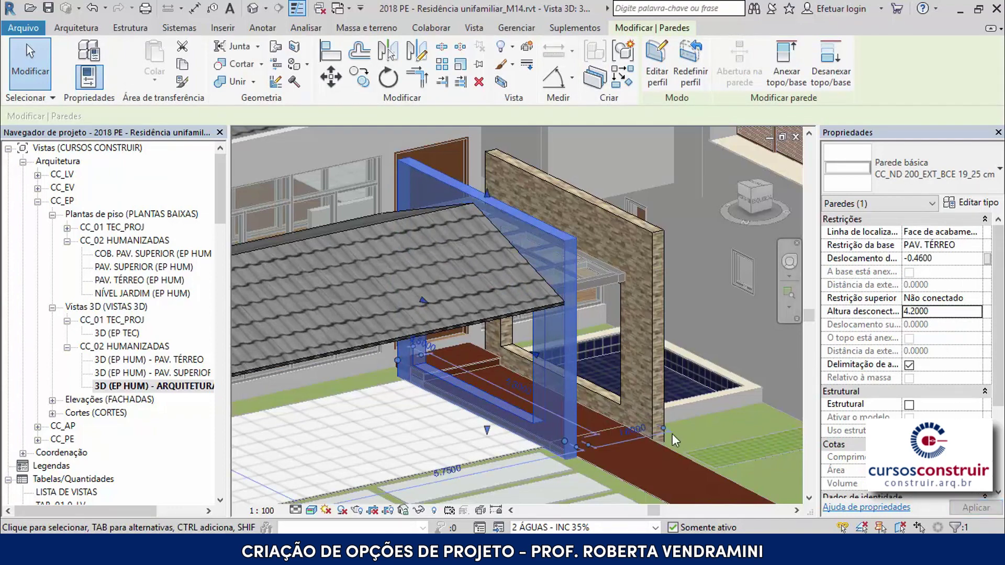
pyautogui.click(658, 240)
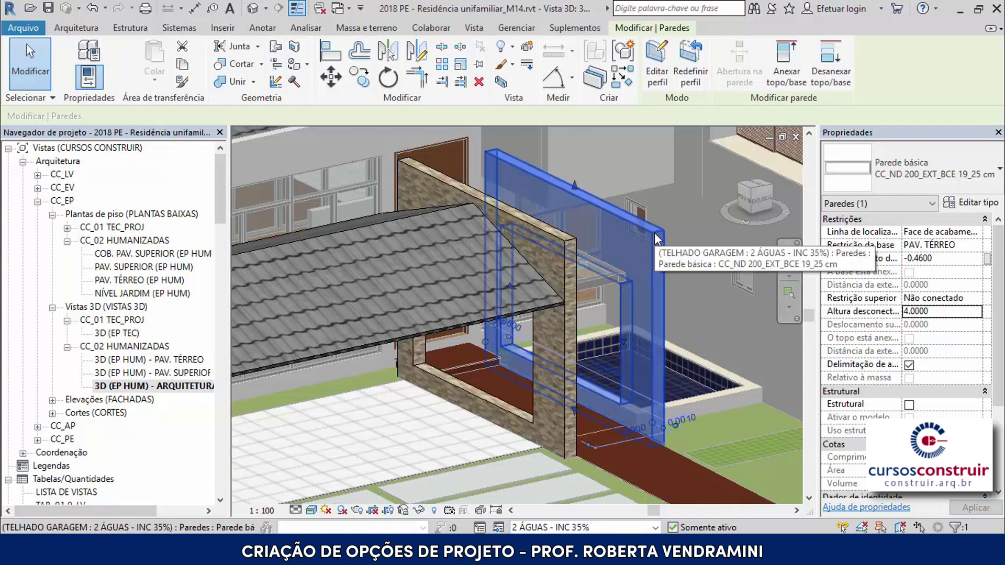
pyautogui.click(914, 312)
pyautogui.write('2')
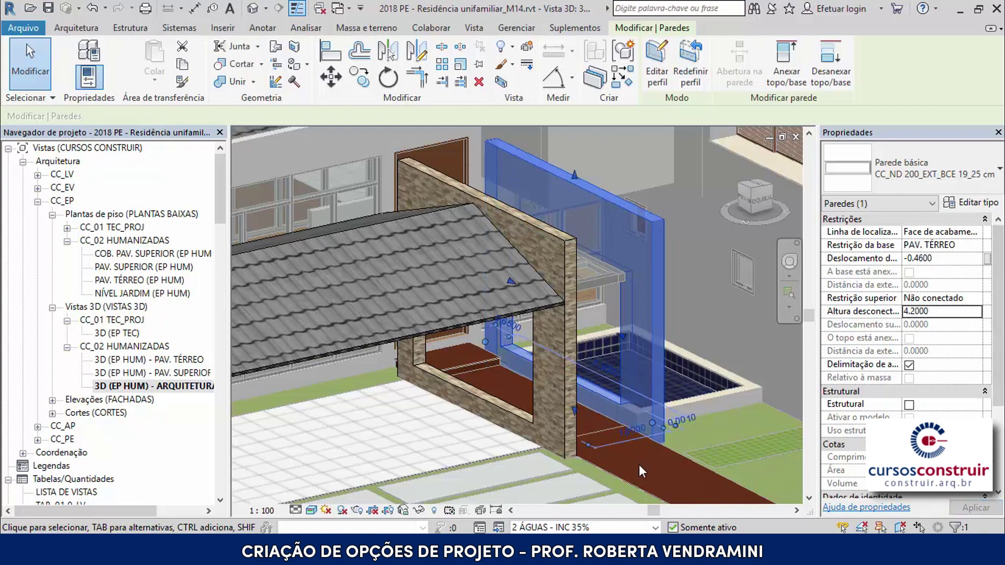
pyautogui.press('Escape')
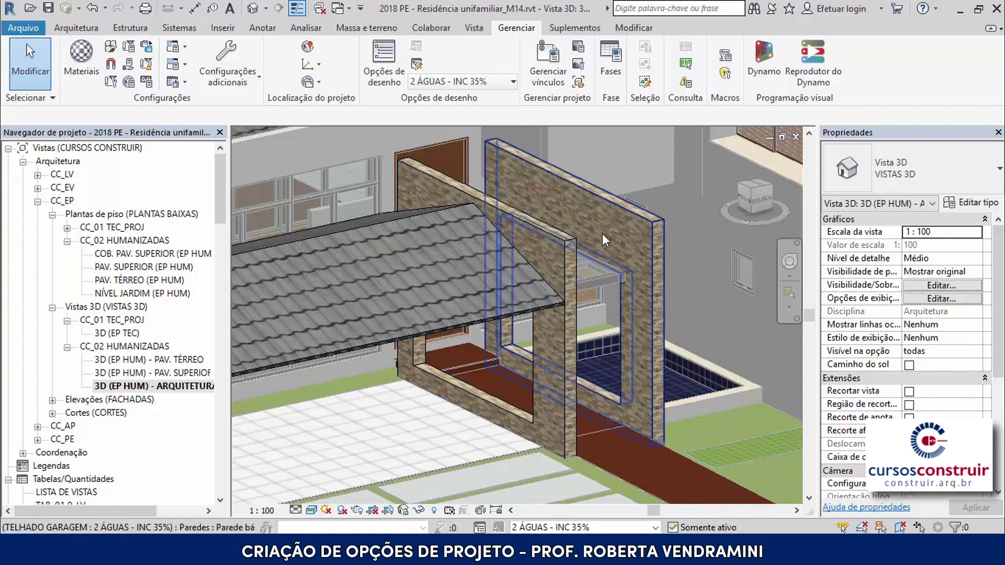
pyautogui.click(655, 527)
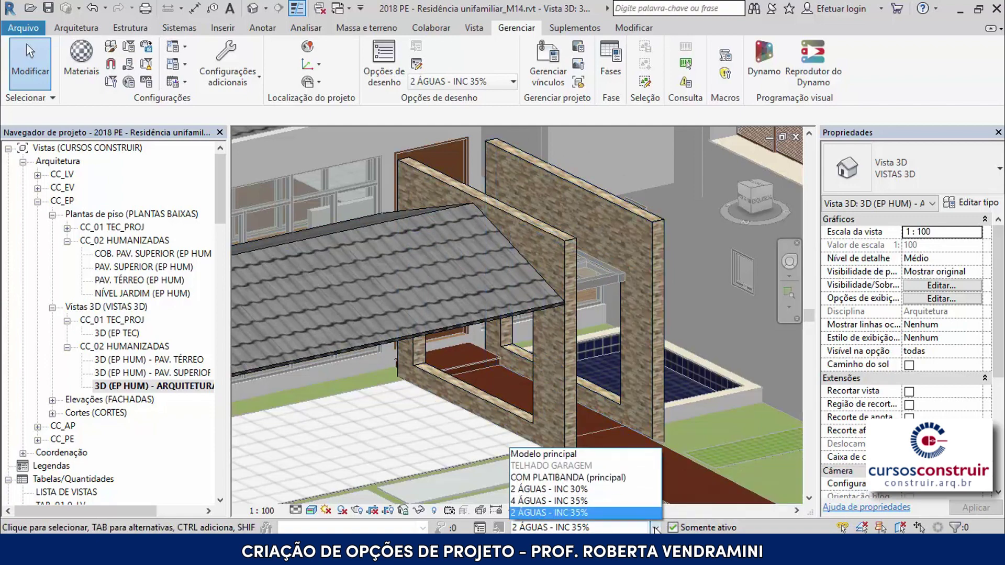
pyautogui.click(617, 501)
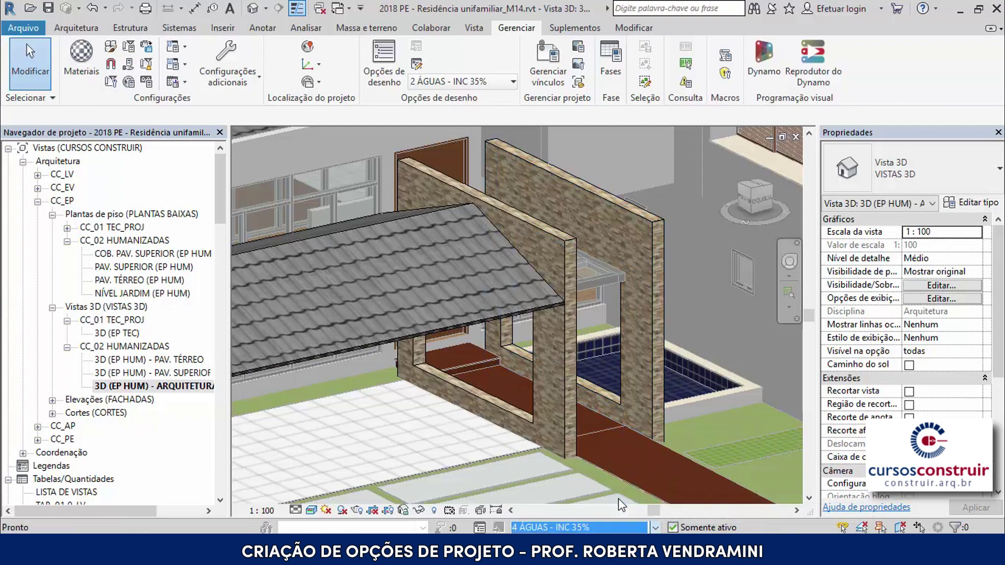
pyautogui.click(568, 249)
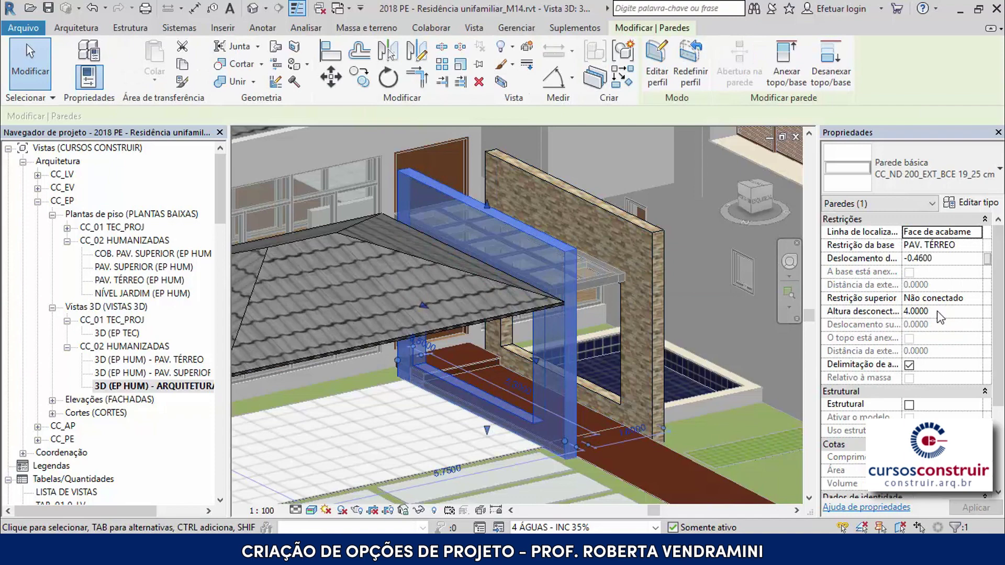
pyautogui.click(654, 527)
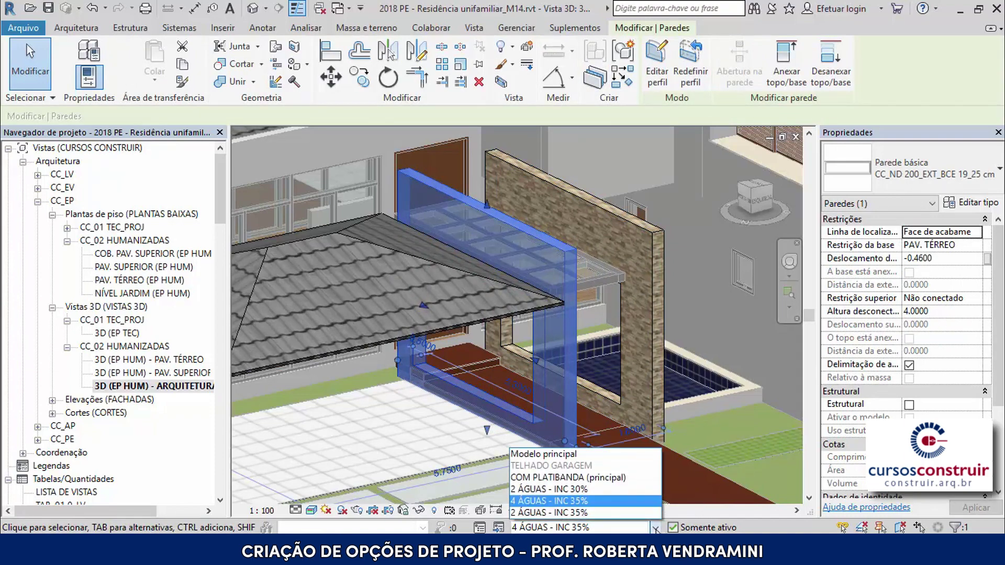
pyautogui.click(532, 514)
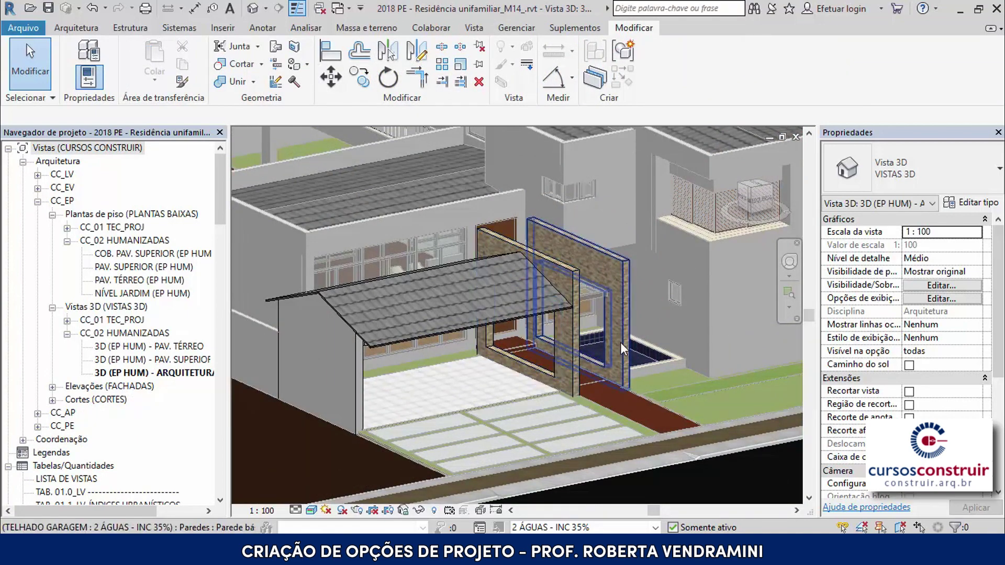
# - Zoom and orbit the model to inspect the garage side wall
pyautogui.scroll(1, 619, 338)
pyautogui.scroll(1, 623, 333)
pyautogui.scroll(2, 622, 333)
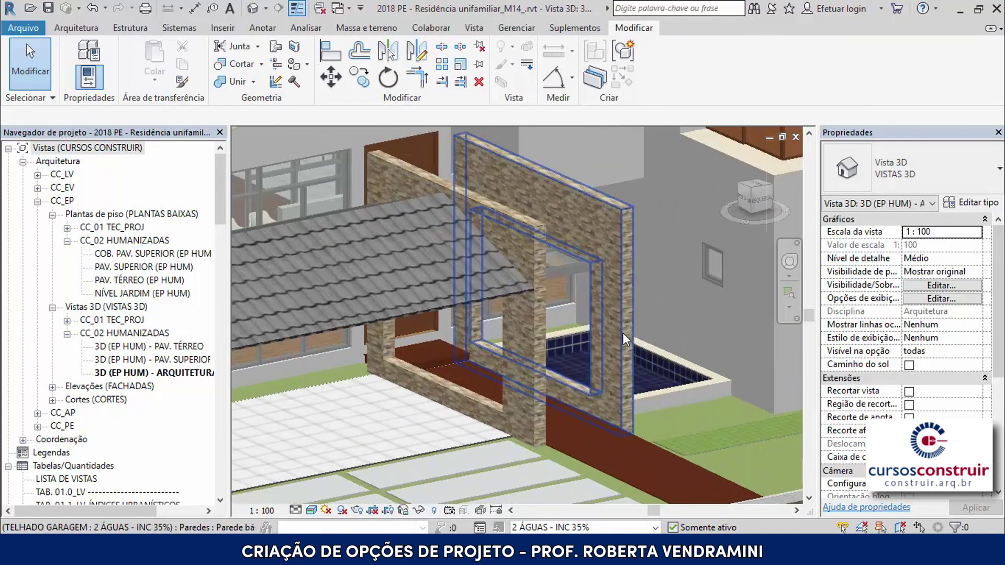
pyautogui.scroll(2, 622, 332)
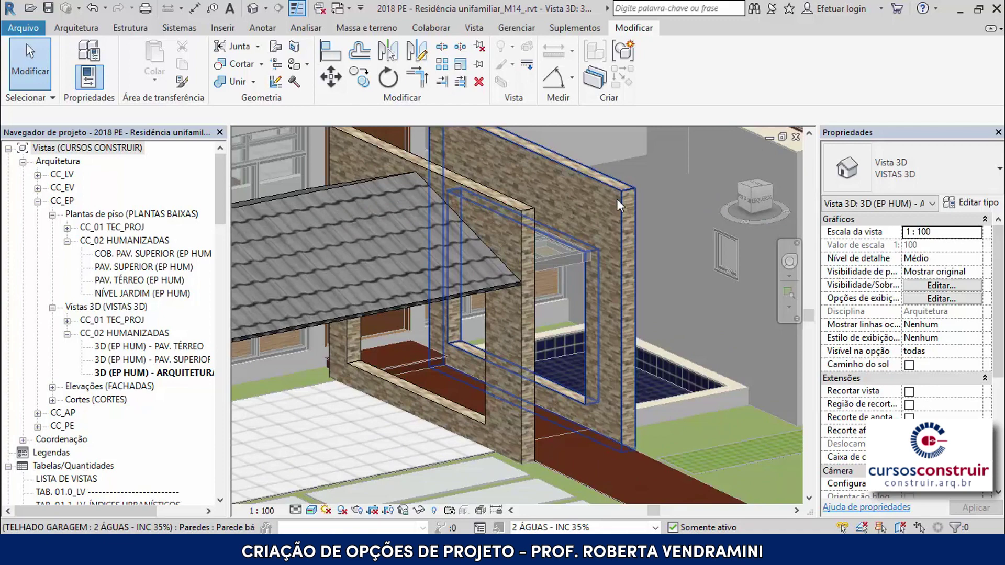
pyautogui.scroll(2, 597, 268)
pyautogui.scroll(2, 580, 293)
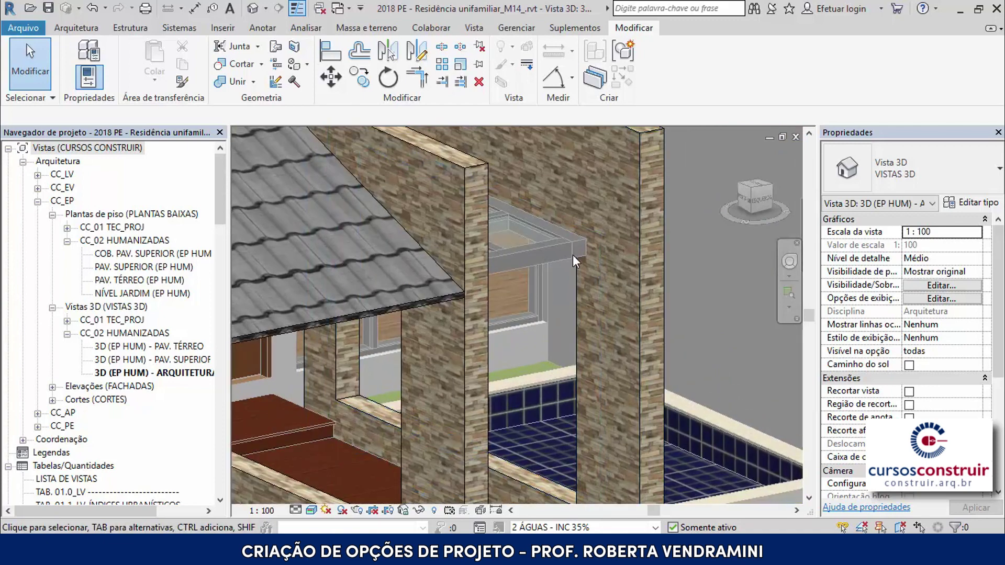
pyautogui.scroll(-1, 573, 220)
pyautogui.scroll(-2, 657, 243)
pyautogui.scroll(-2, 657, 244)
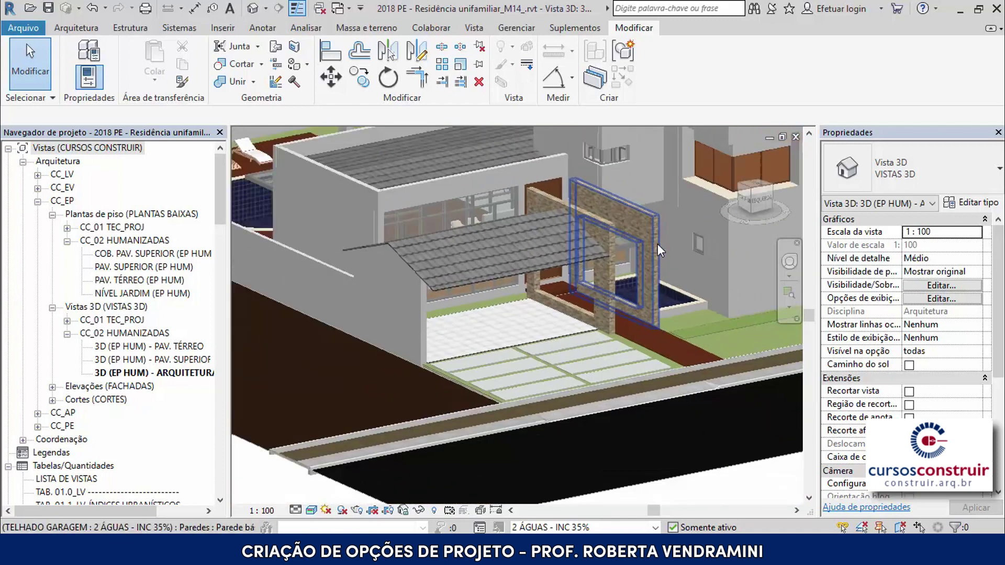
pyautogui.moveTo(657, 244)
pyautogui.keyDown('shift'); pyautogui.mouseDown(button='middle')
pyautogui.moveTo(549, 270)
pyautogui.moveTo(372, 200)
pyautogui.mouseUp(button='middle'); pyautogui.keyUp('shift')
pyautogui.scroll(2, 372, 203)
pyautogui.scroll(2, 378, 214)
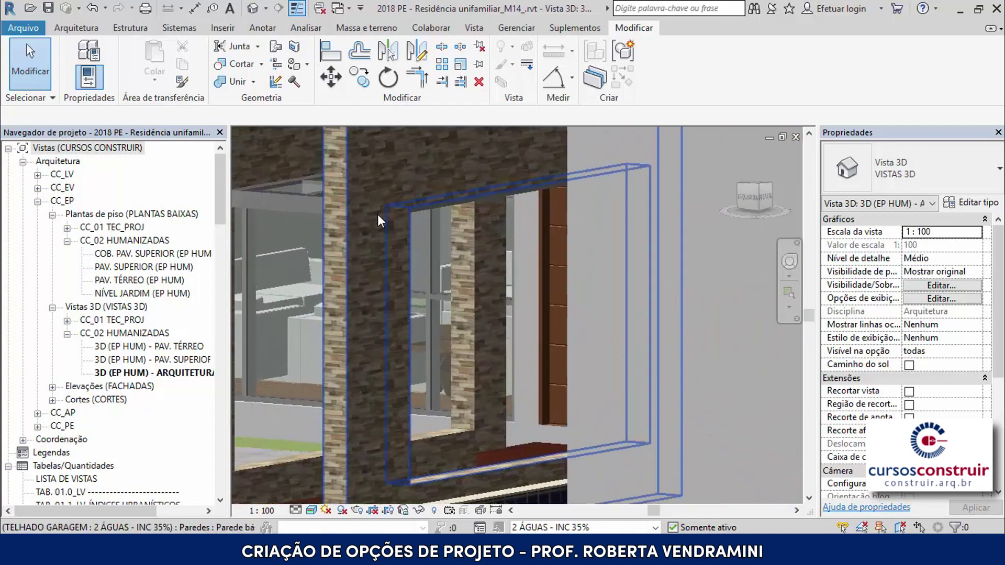
pyautogui.scroll(1, 428, 211)
pyautogui.scroll(2, 428, 210)
pyautogui.scroll(1, 428, 211)
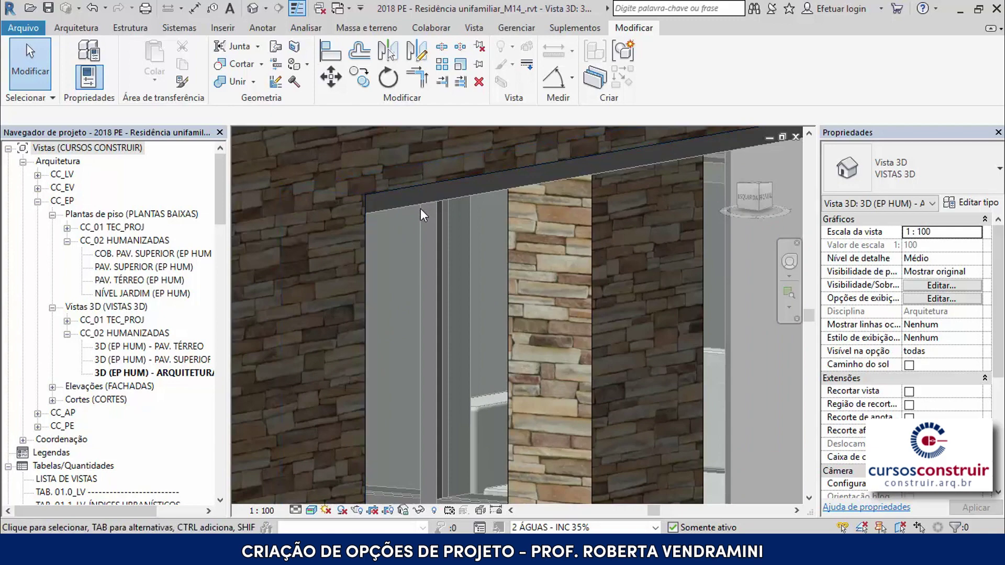
pyautogui.scroll(-2, 486, 251)
pyautogui.scroll(-2, 486, 253)
pyautogui.scroll(-3, 485, 252)
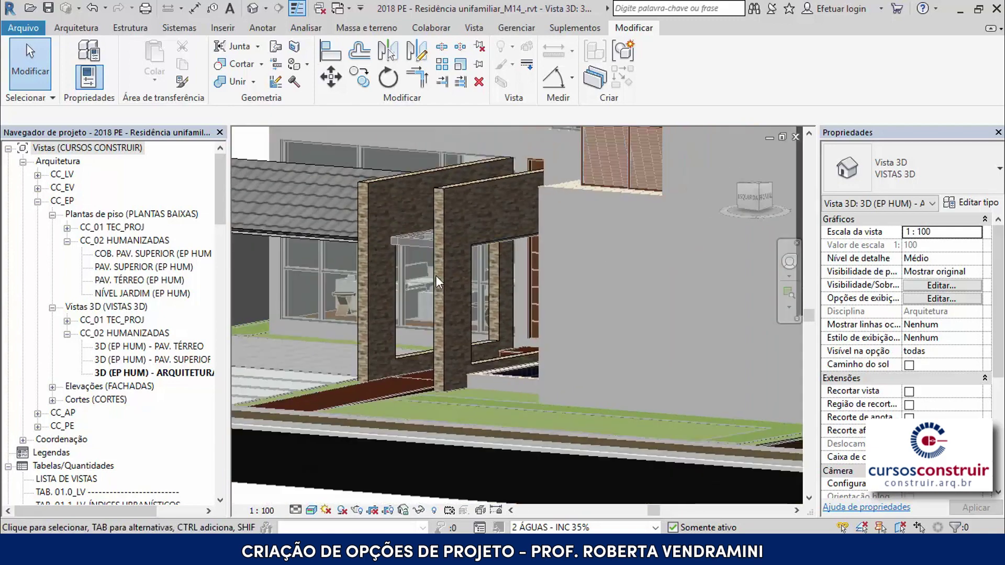
# - Switch the active design option to 4 ÁGUAS - INC 35%
pyautogui.click(654, 528)
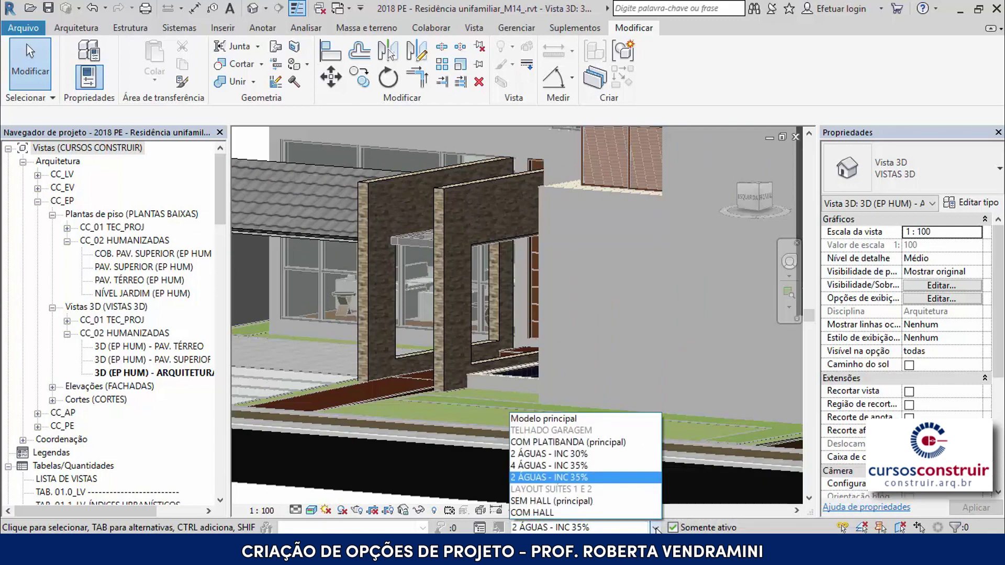
pyautogui.click(554, 466)
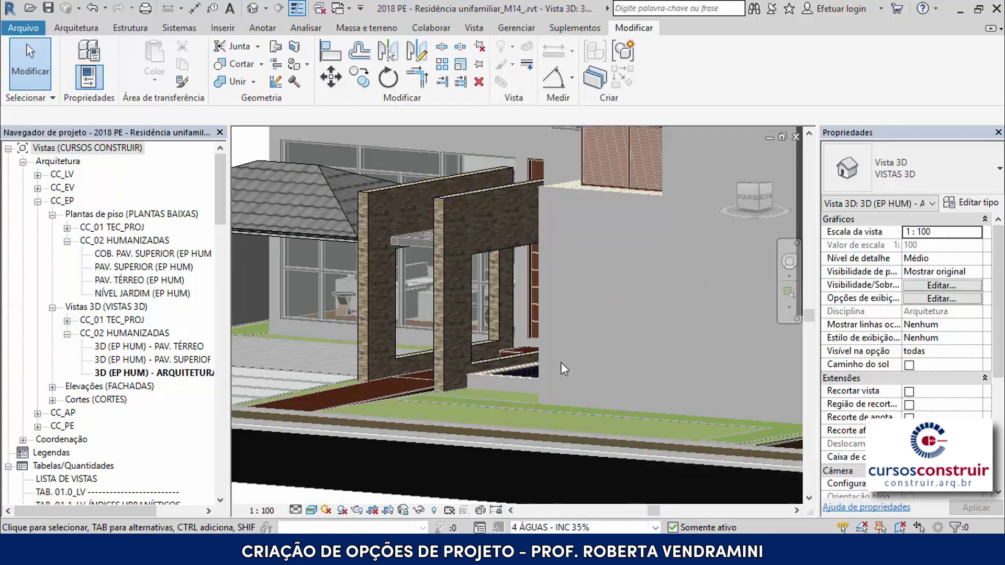
pyautogui.scroll(-3, 560, 362)
pyautogui.scroll(4, 513, 324)
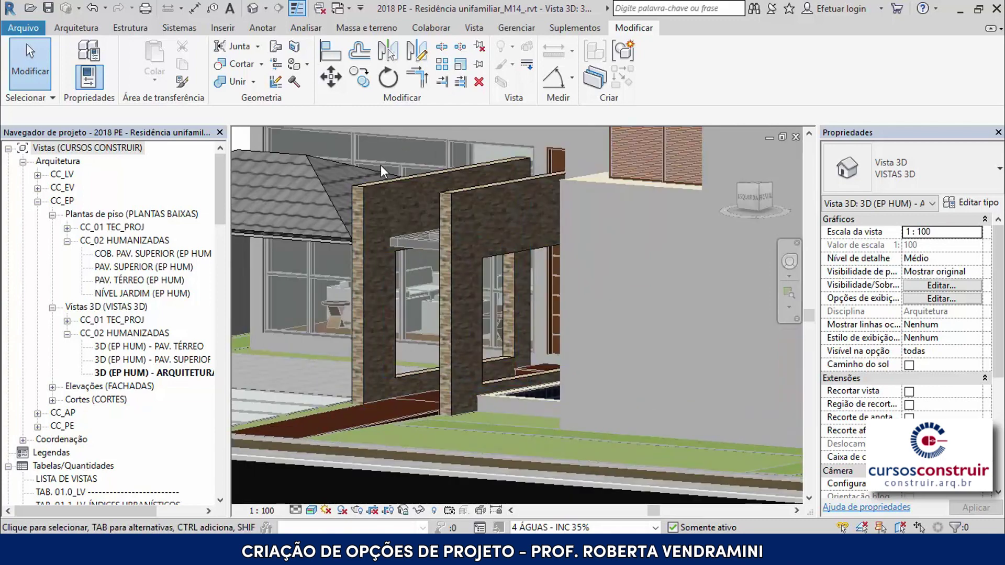
# - Check the left brick wall's profile top-line height, then reactivate 2 ÁGUAS - INC 35%
pyautogui.click(378, 184)
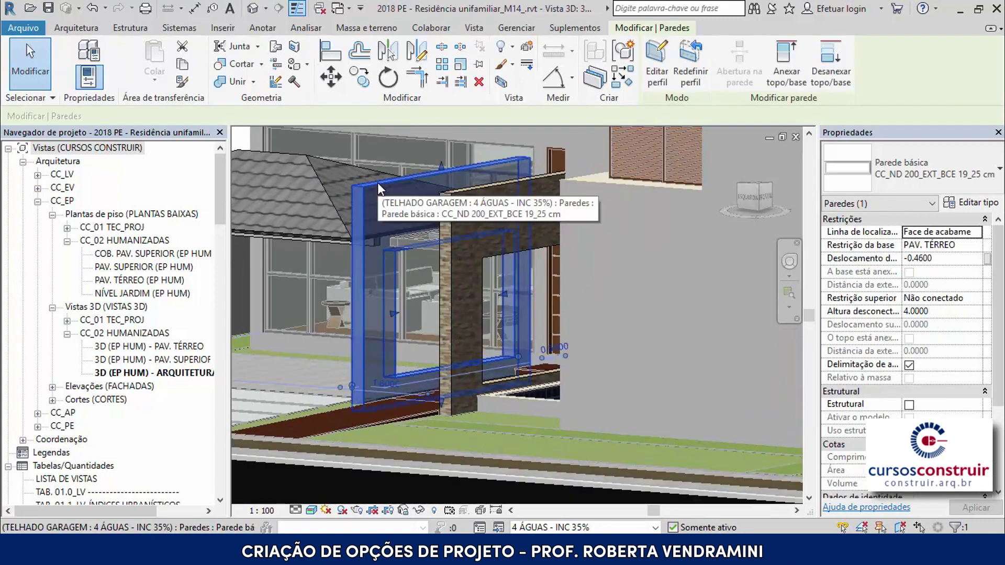
pyautogui.click(658, 78)
pyautogui.scroll(3, 409, 366)
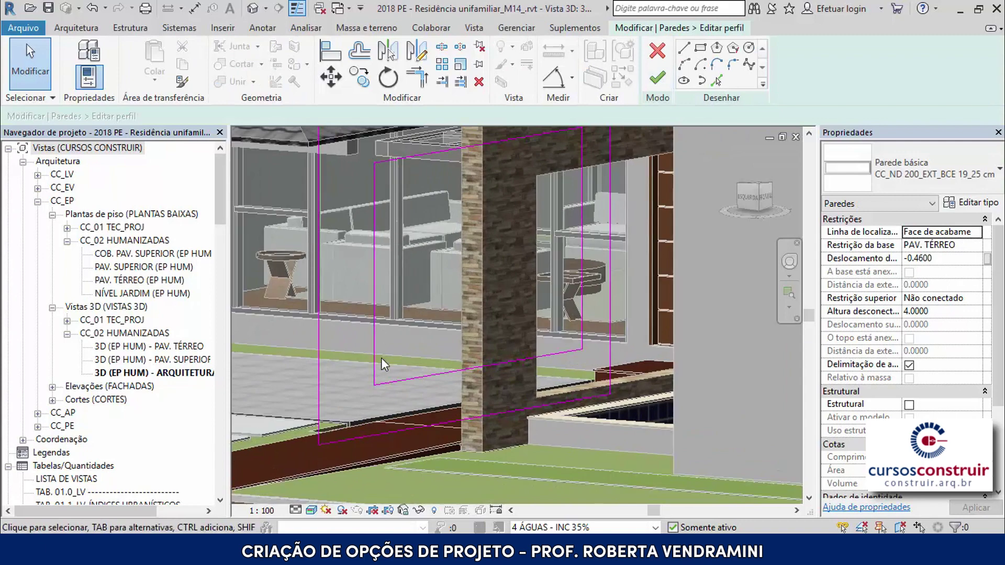
pyautogui.click(410, 157)
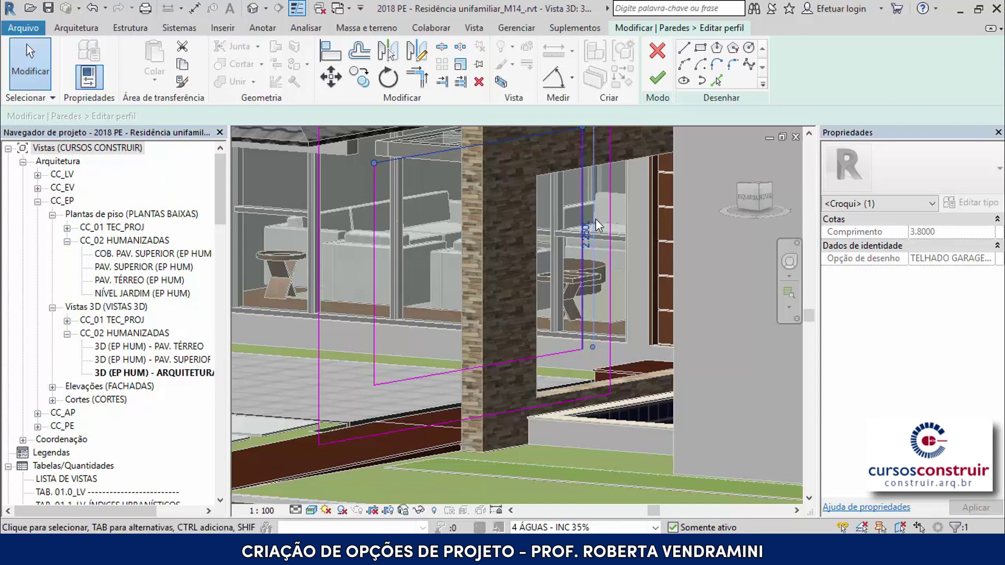
pyautogui.click(585, 237)
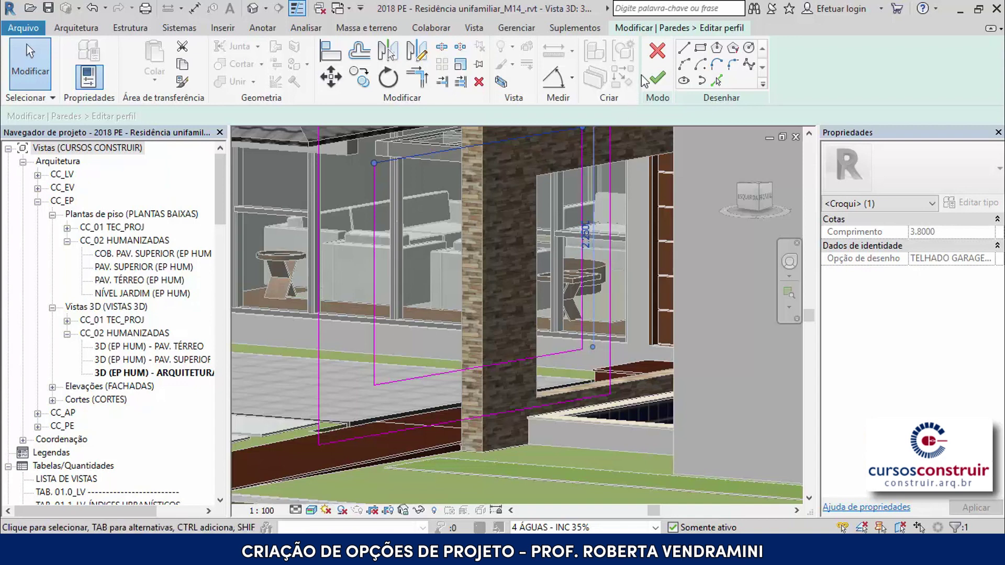
pyautogui.click(658, 79)
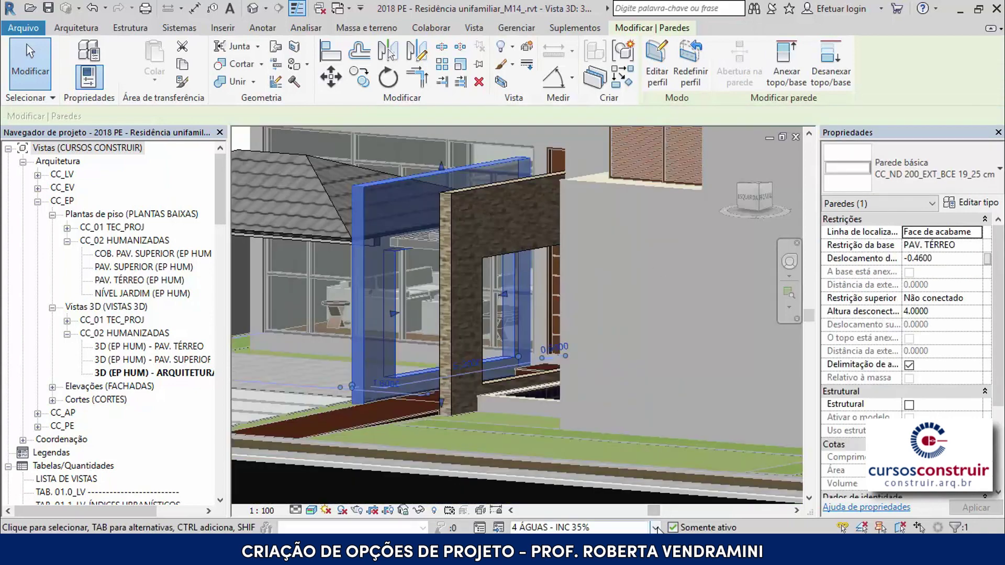
pyautogui.click(656, 529)
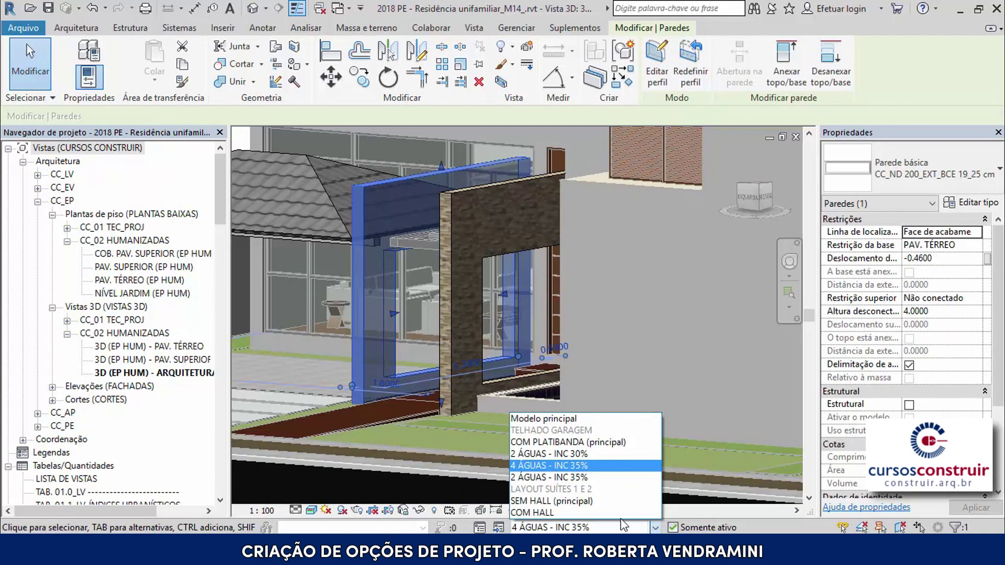
pyautogui.click(561, 476)
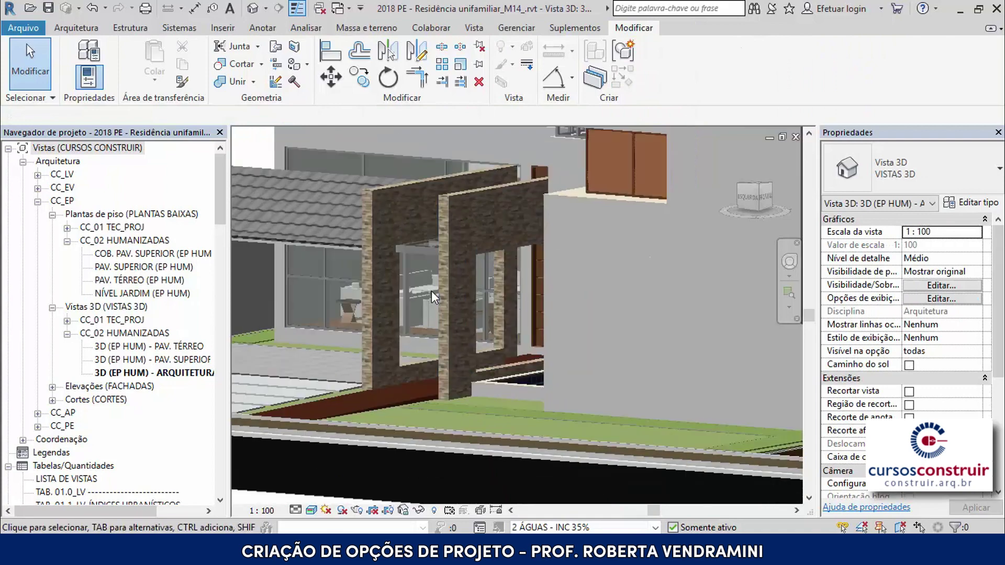
# - Edit the gable-side garage wall's profile so its top line sits at 2.2500
pyautogui.scroll(-4, 431, 291)
pyautogui.moveTo(431, 291)
pyautogui.keyDown('shift'); pyautogui.mouseDown(button='middle')
pyautogui.moveTo(529, 333)
pyautogui.moveTo(548, 316)
pyautogui.mouseUp(button='middle'); pyautogui.keyUp('shift')
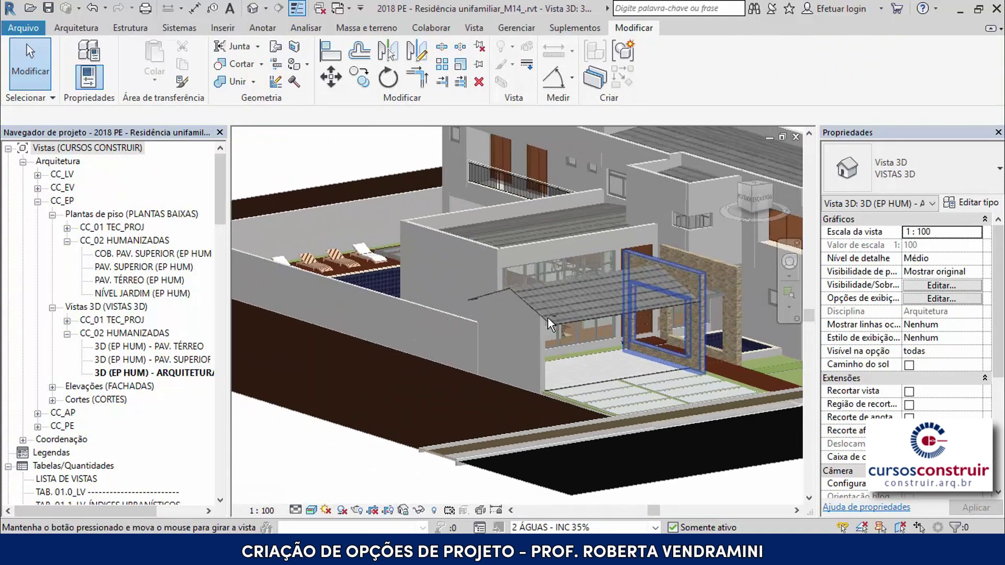
pyautogui.scroll(3, 753, 325)
pyautogui.scroll(2, 753, 326)
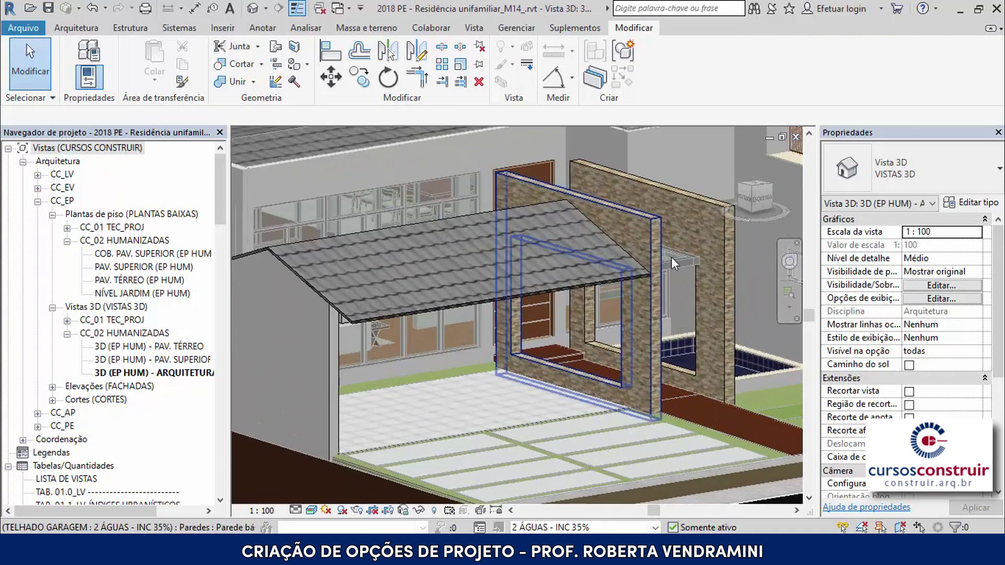
pyautogui.click(646, 219)
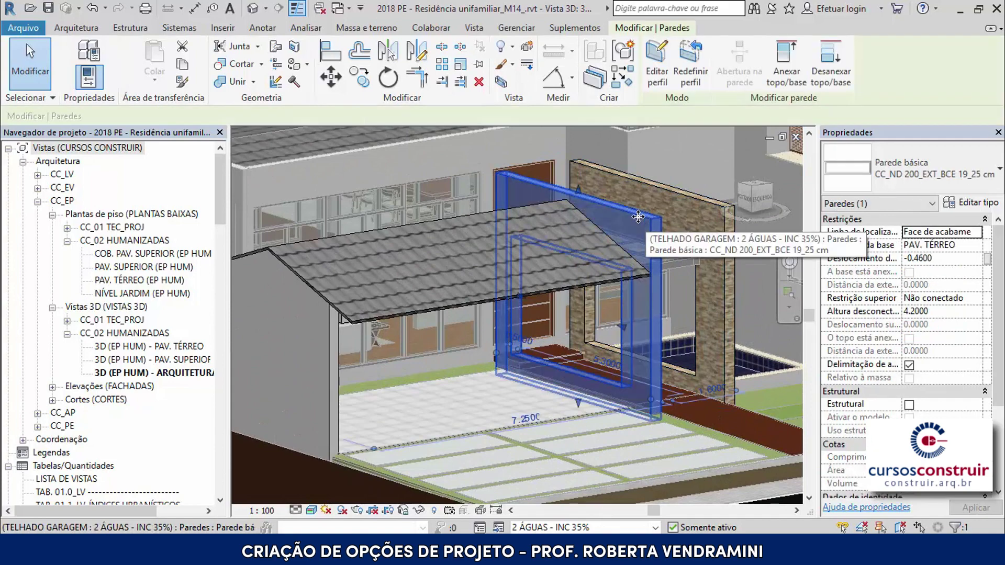
pyautogui.click(652, 80)
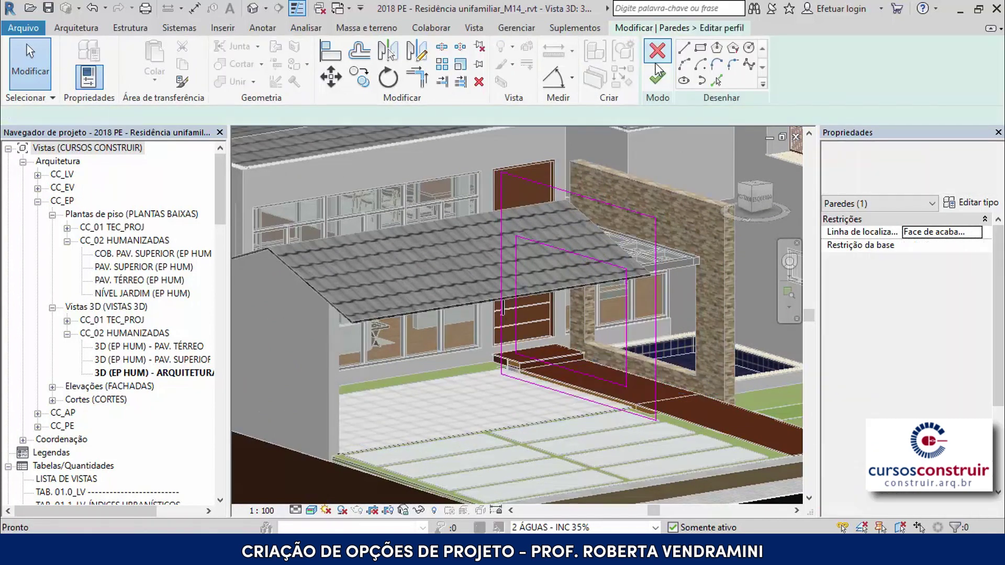
pyautogui.scroll(3, 567, 266)
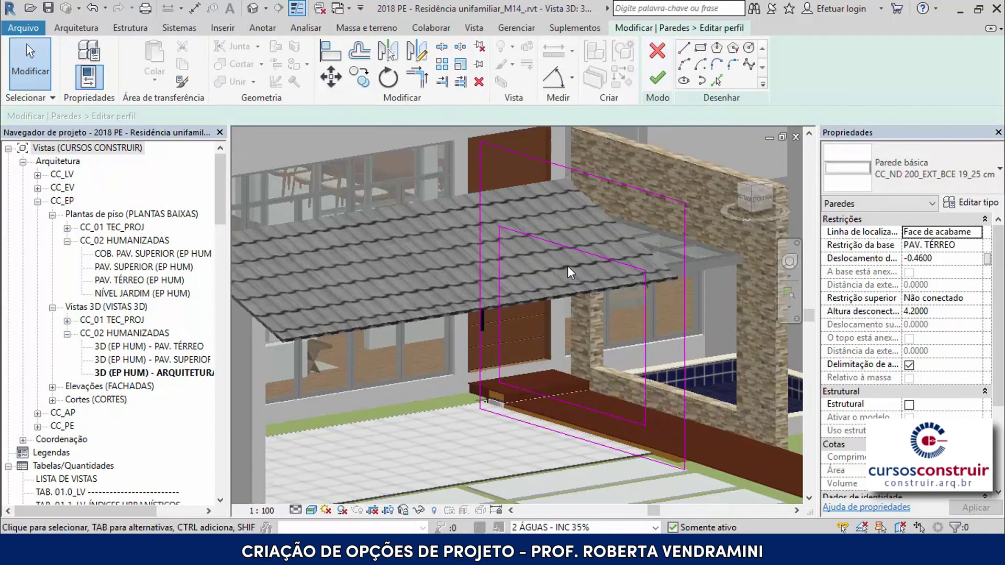
pyautogui.click(550, 239)
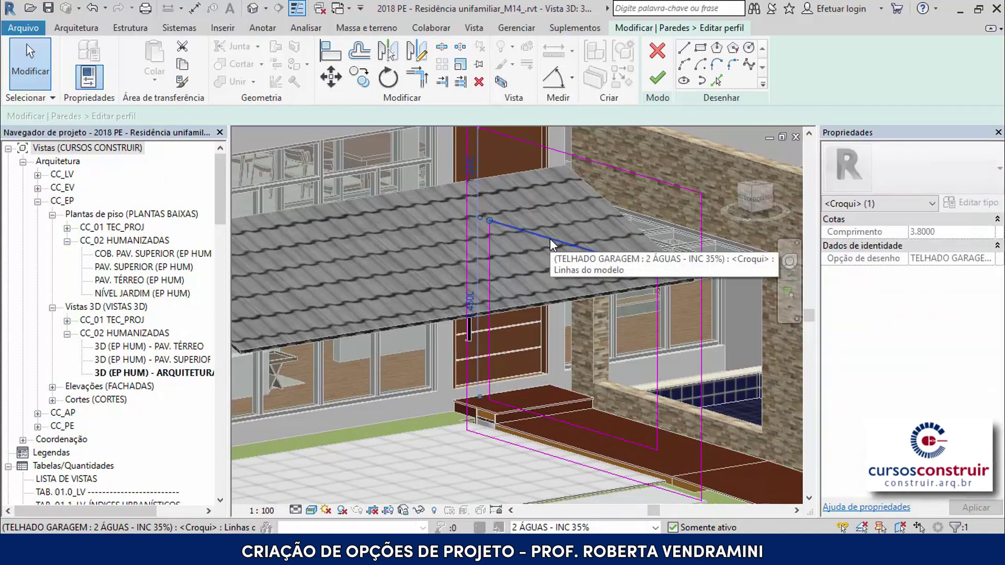
pyautogui.click(471, 306)
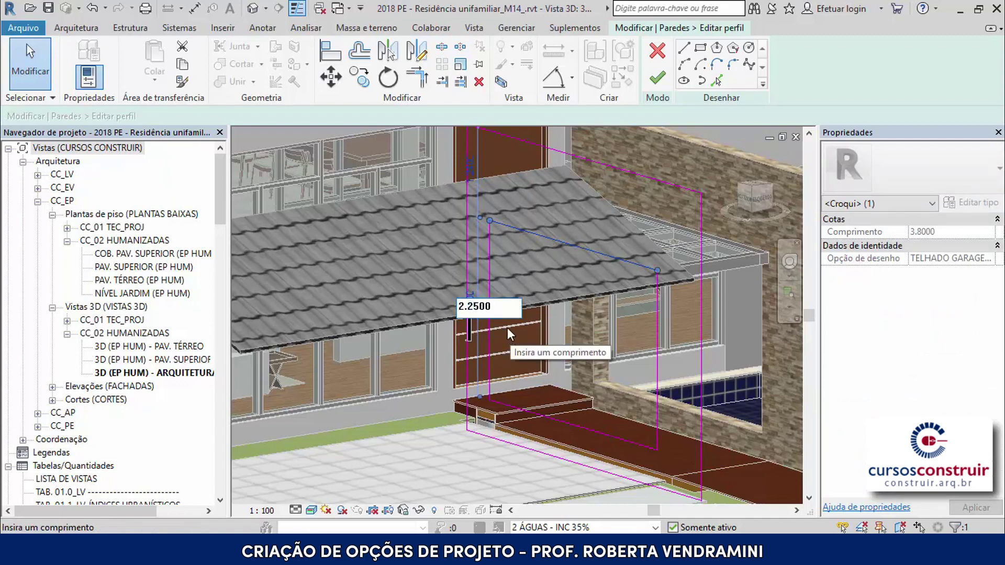
pyautogui.press('Return')
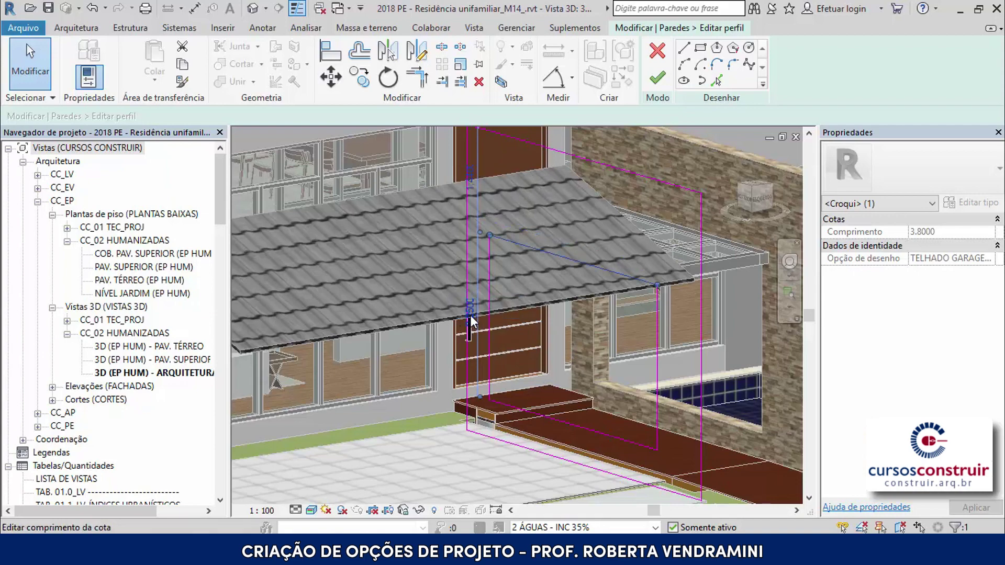
pyautogui.click(658, 80)
pyautogui.moveTo(399, 243)
pyautogui.keyDown('shift'); pyautogui.mouseDown(button='middle')
pyautogui.moveTo(361, 254)
pyautogui.moveTo(540, 202)
pyautogui.mouseUp(button='middle'); pyautogui.keyUp('shift')
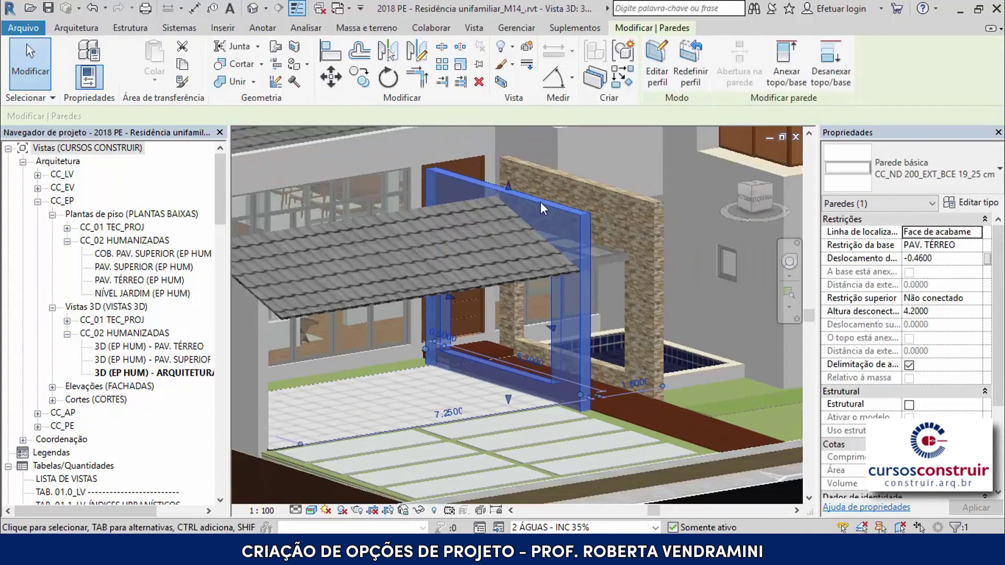
# - In the second stone wall's profile sketch, set the sloped top line's dimension to 2.2500
pyautogui.scroll(3, 627, 200)
pyautogui.scroll(2, 630, 137)
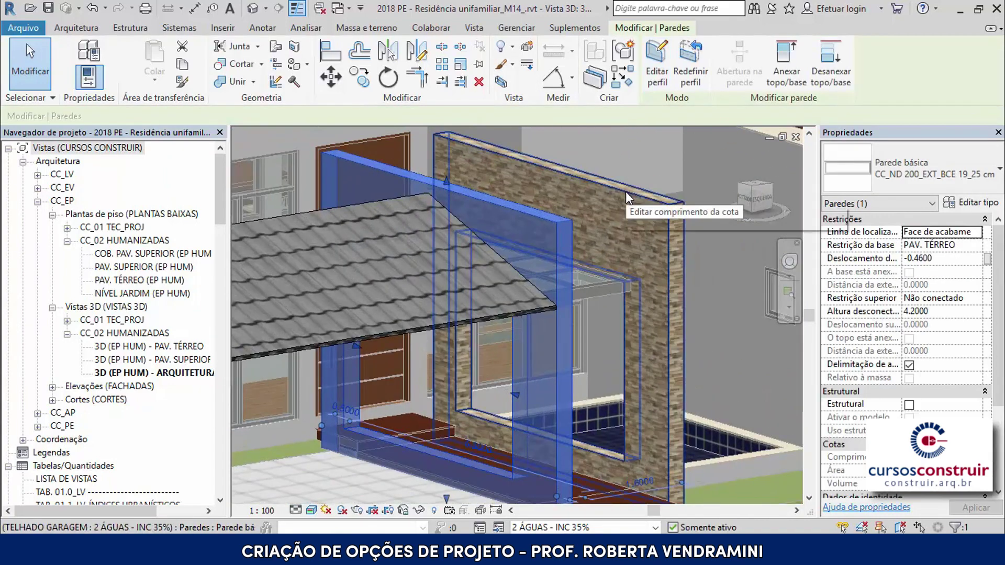
pyautogui.click(625, 191)
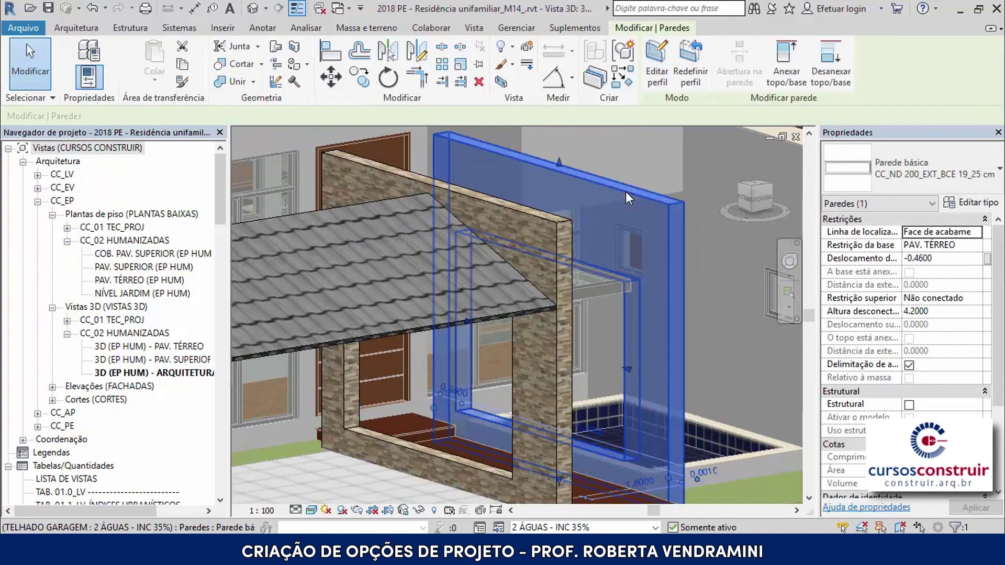
pyautogui.click(657, 74)
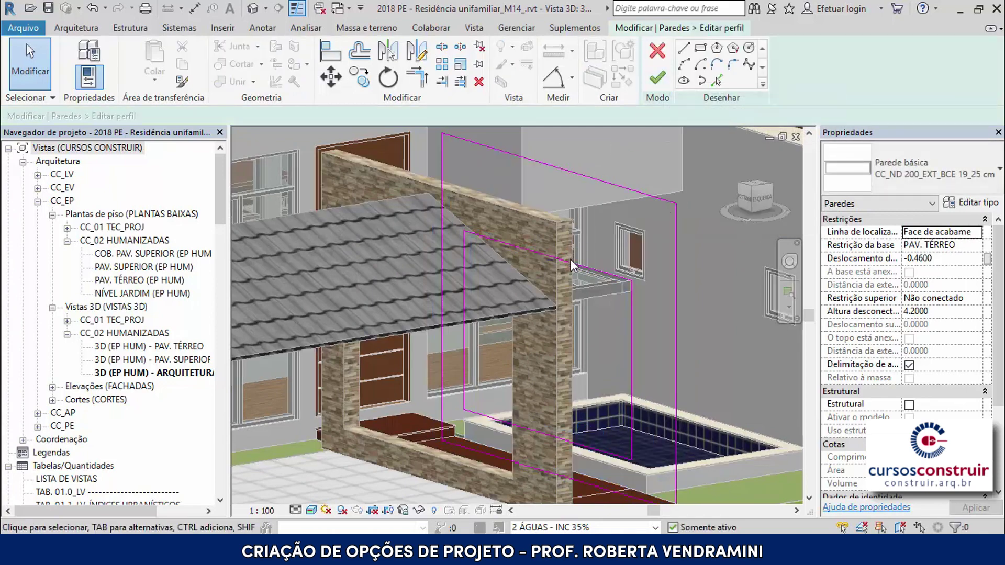
pyautogui.click(570, 262)
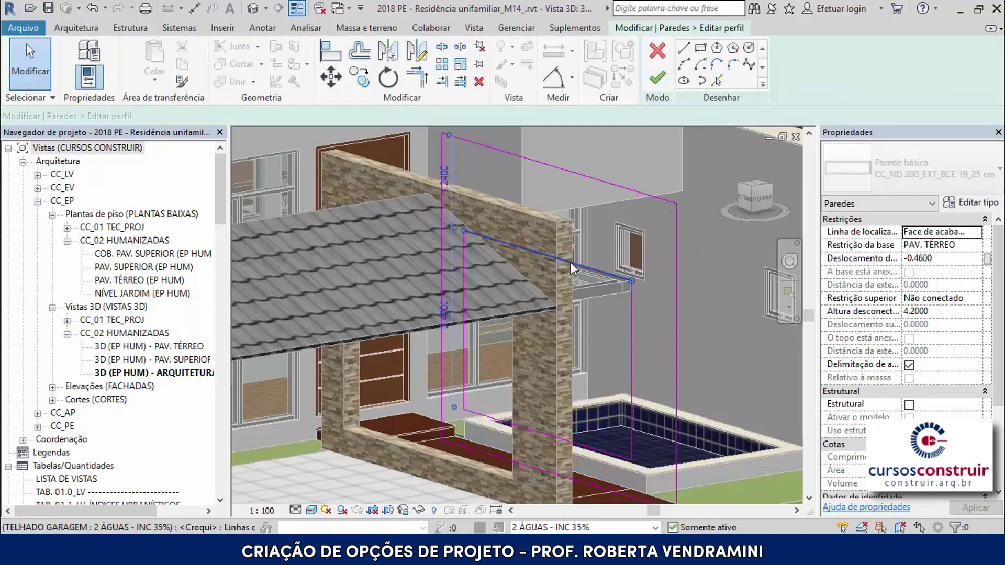
pyautogui.click(446, 313)
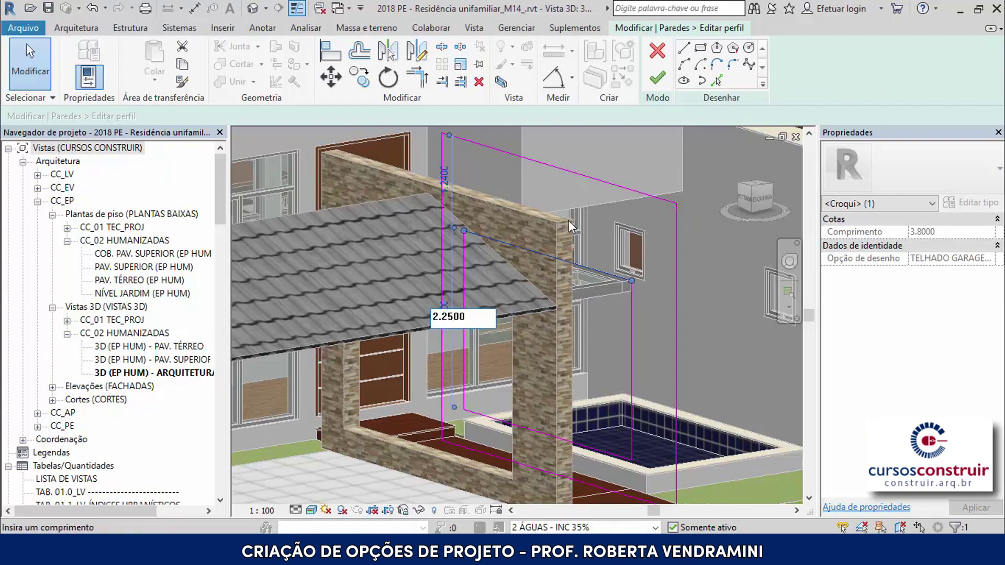
pyautogui.press('Return')
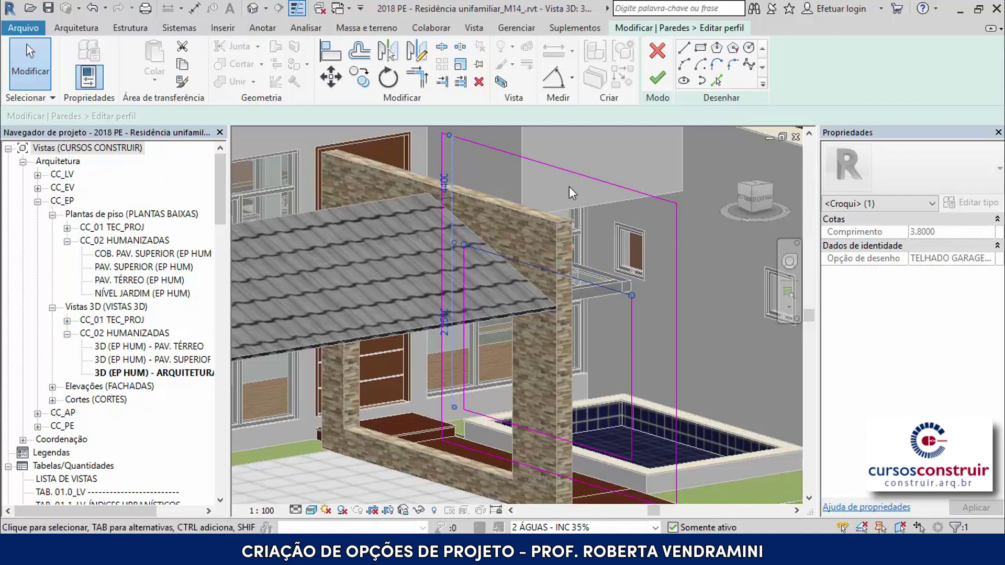
# - Finish the garage wall's profile edit and clear the wall selection
pyautogui.click(661, 81)
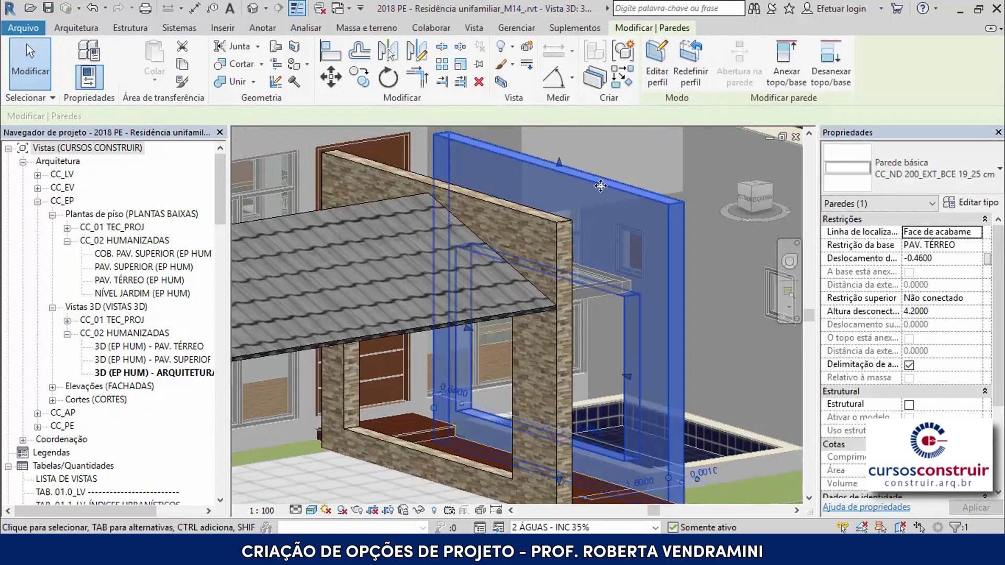
pyautogui.scroll(-2, 587, 277)
pyautogui.scroll(-3, 586, 277)
pyautogui.scroll(-2, 602, 280)
pyautogui.press('Escape')
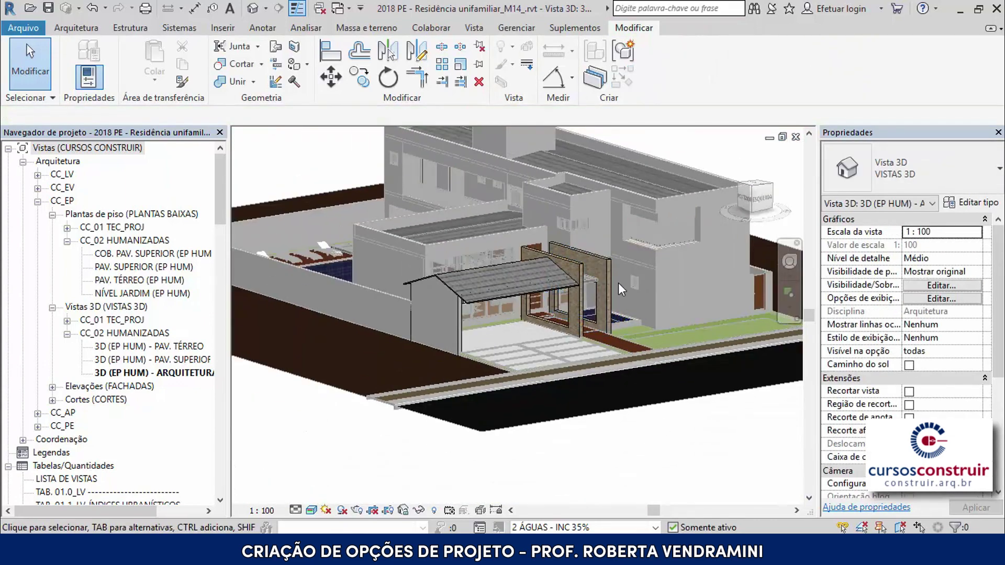
# - Zoom in to inspect where the wall meets the stone pillar, beam and garage roof
pyautogui.scroll(2, 618, 282)
pyautogui.scroll(2, 618, 282)
pyautogui.scroll(2, 619, 283)
pyautogui.scroll(2, 564, 288)
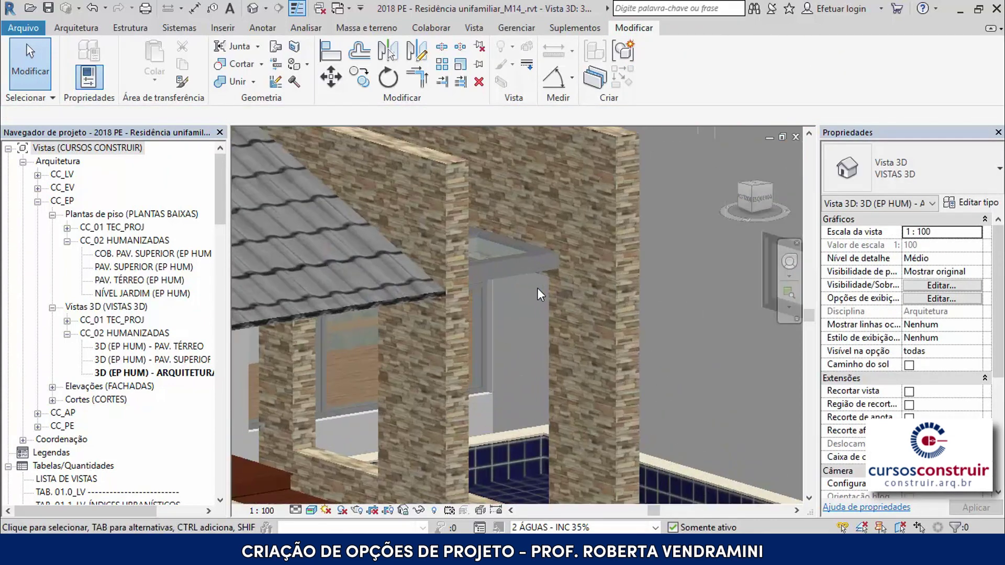
pyautogui.scroll(3, 536, 287)
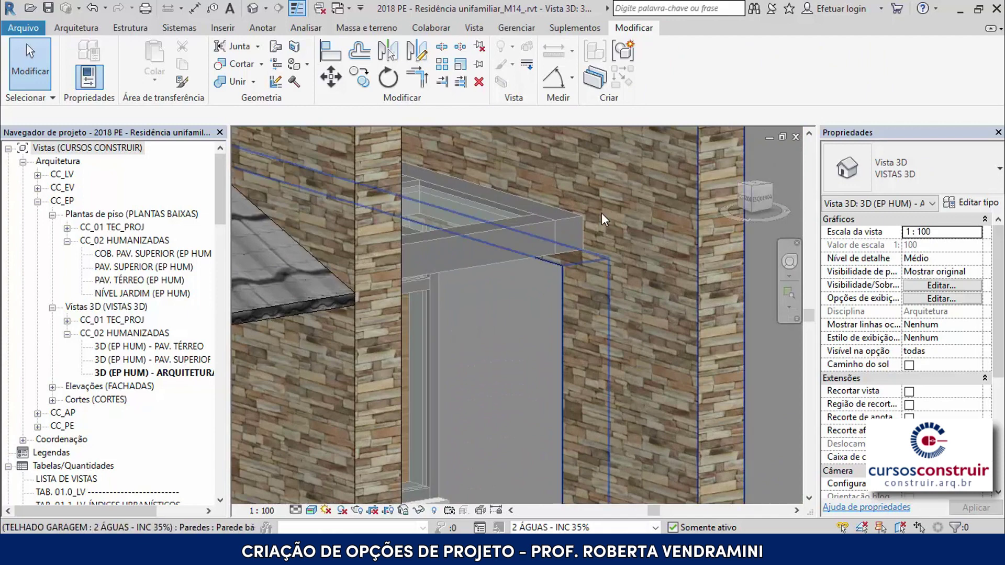
pyautogui.scroll(2, 554, 278)
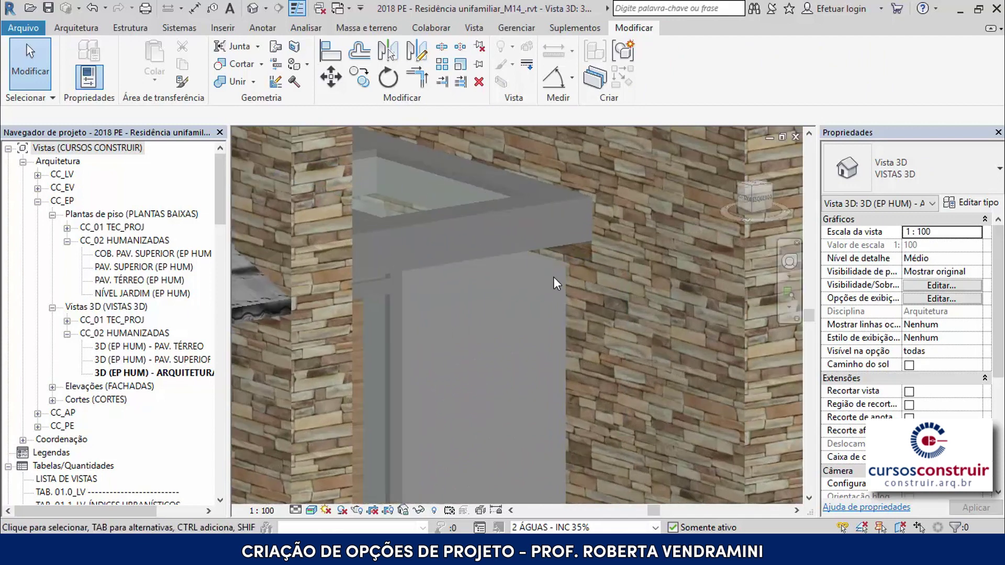
pyautogui.scroll(2, 547, 263)
pyautogui.scroll(2, 547, 262)
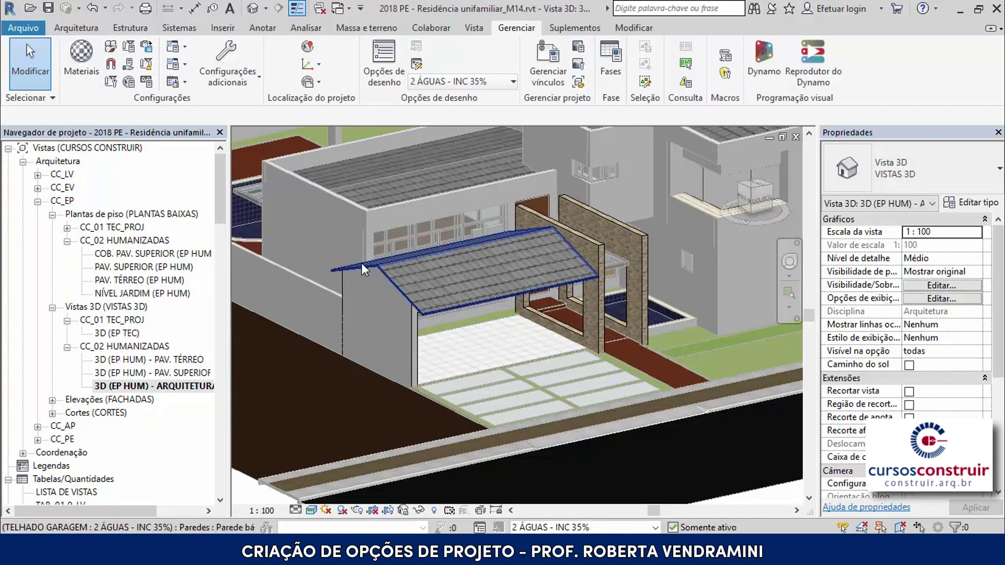
pyautogui.scroll(2, 361, 262)
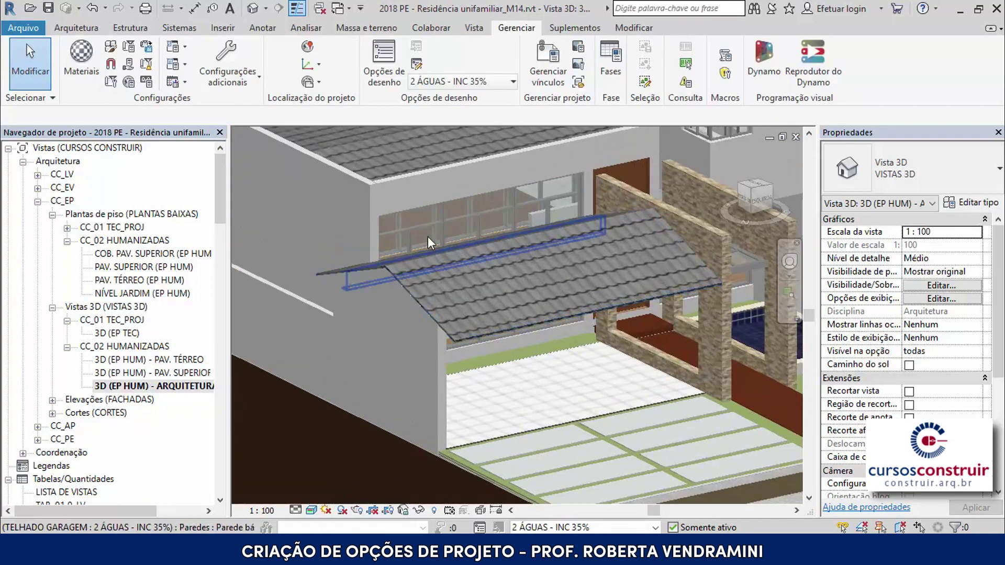
# - Edit the garage roof's footprint sketch in the PAV. TÉRREO (EP HUM) plan
pyautogui.click(526, 322)
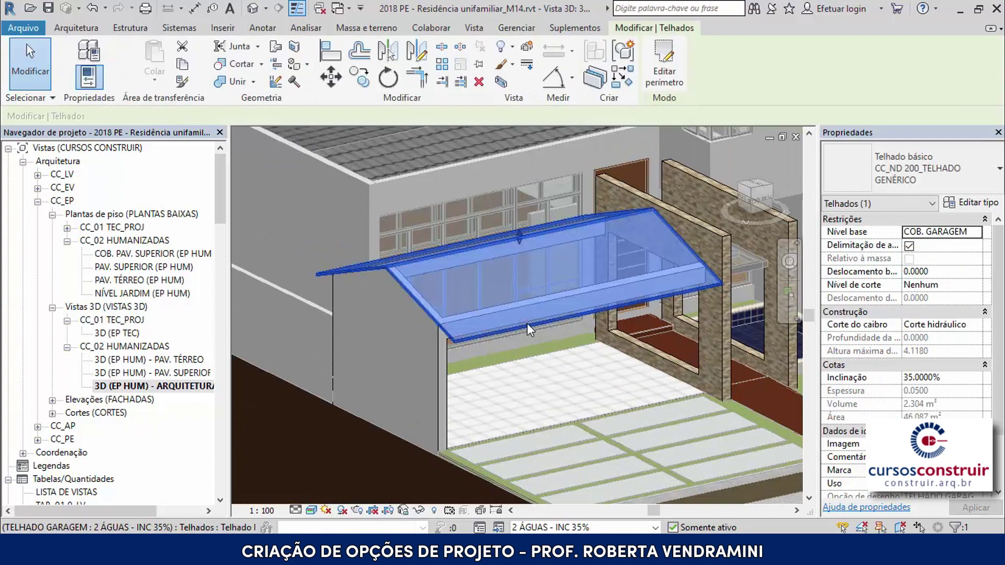
pyautogui.click(659, 73)
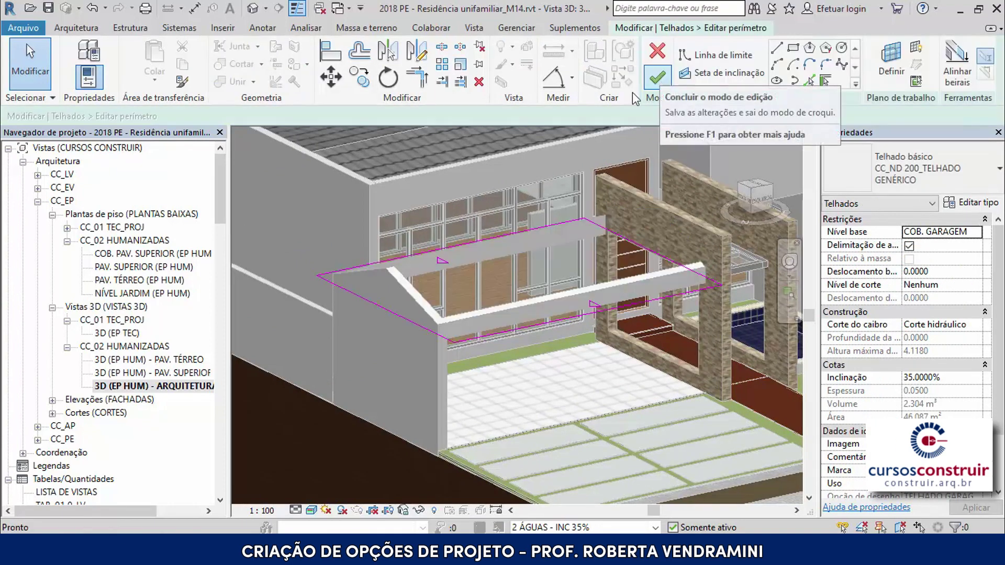
pyautogui.doubleClick(137, 281)
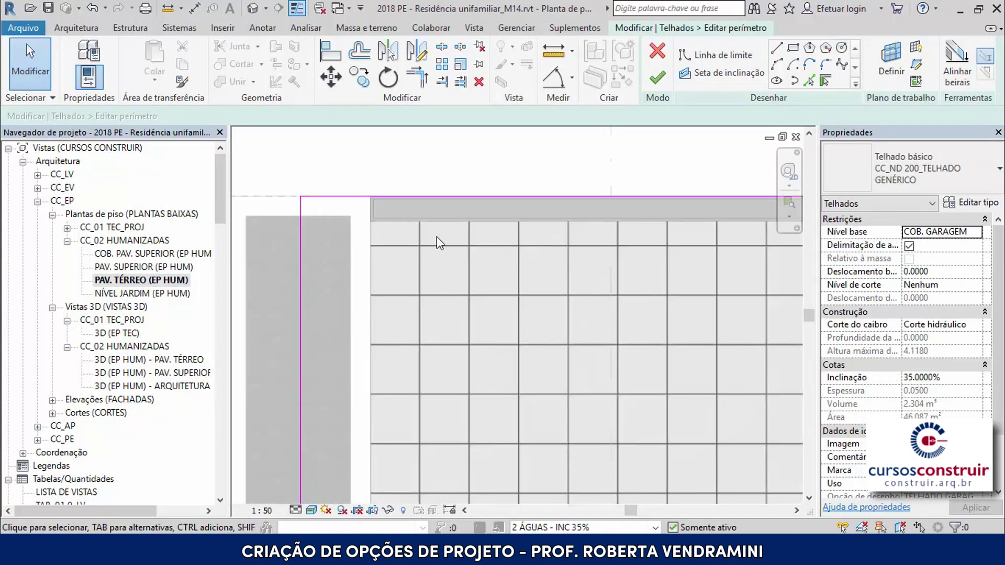
pyautogui.scroll(-2, 436, 236)
pyautogui.scroll(1, 388, 227)
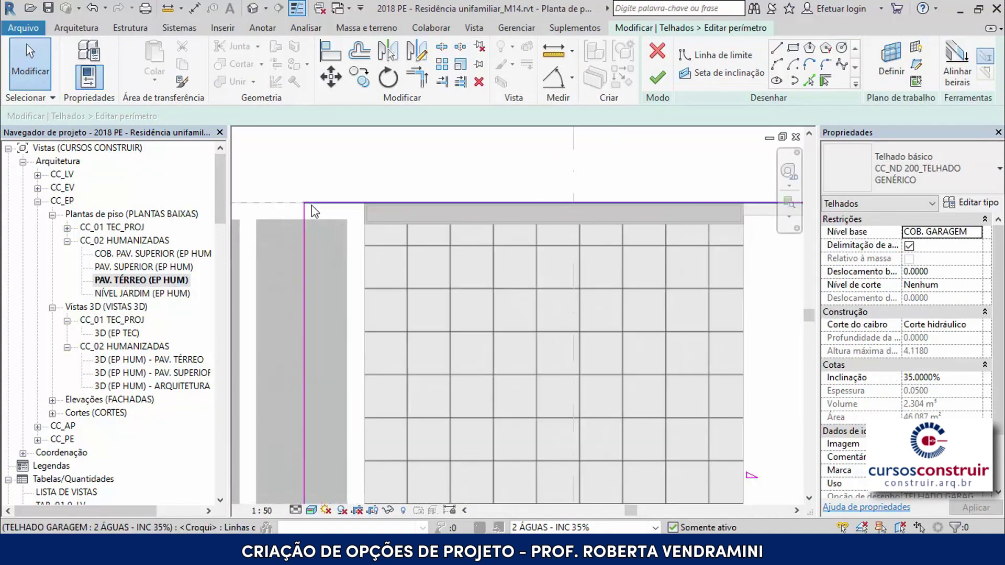
pyautogui.scroll(2, 337, 227)
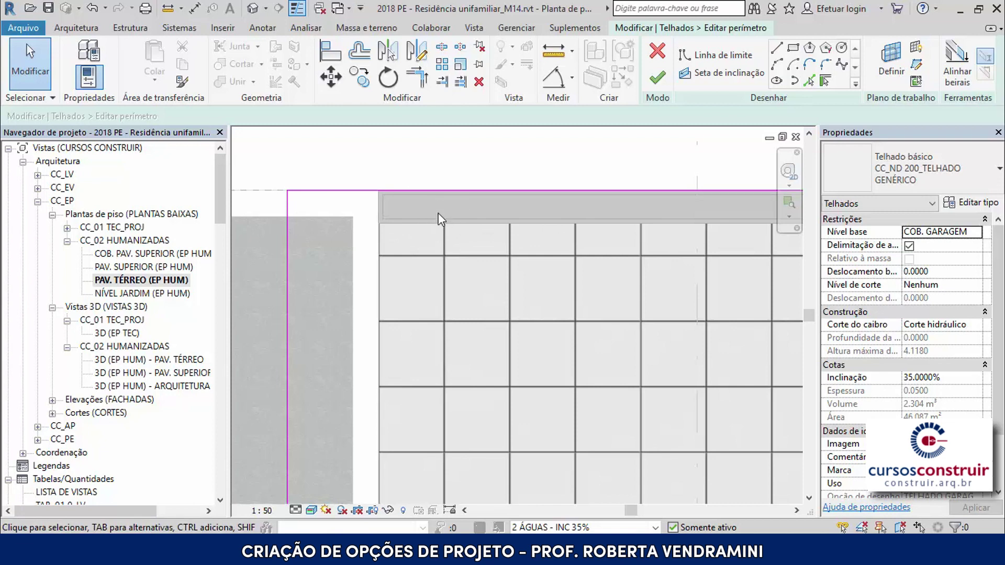
# - Align the roof's back boundary to the wall face and finish, giving 44.551 m²
pyautogui.click(328, 52)
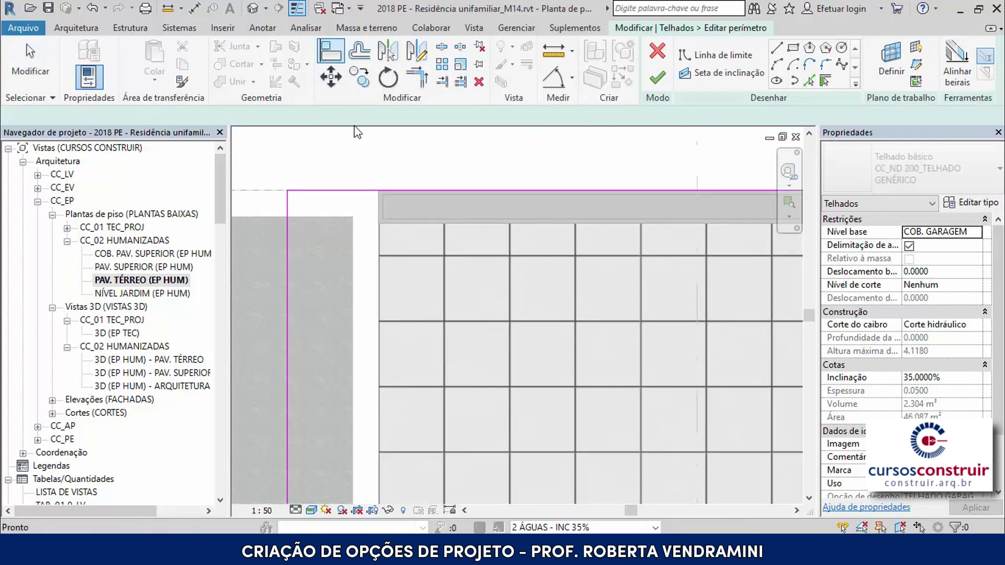
pyautogui.click(409, 224)
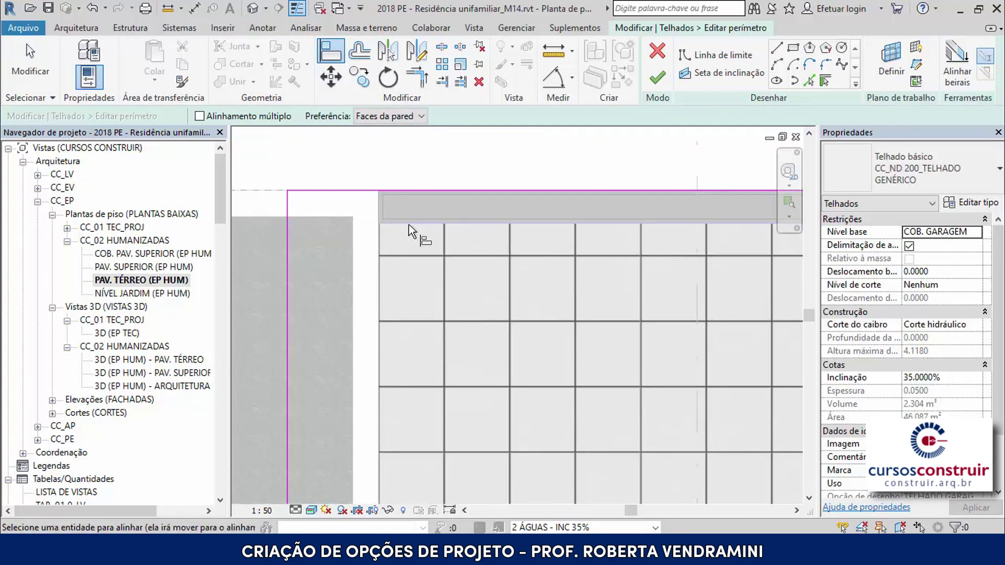
pyautogui.click(413, 190)
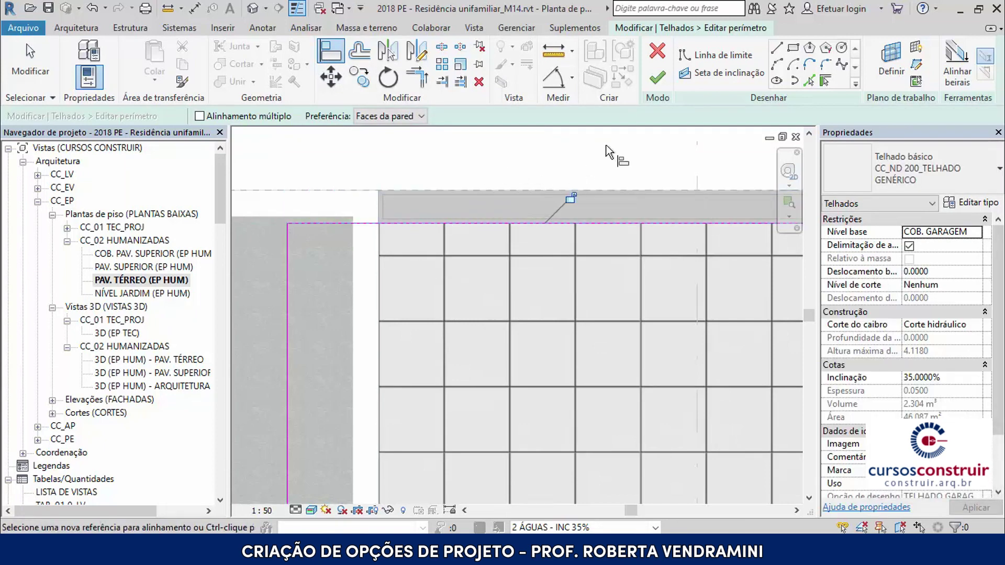
pyautogui.click(658, 84)
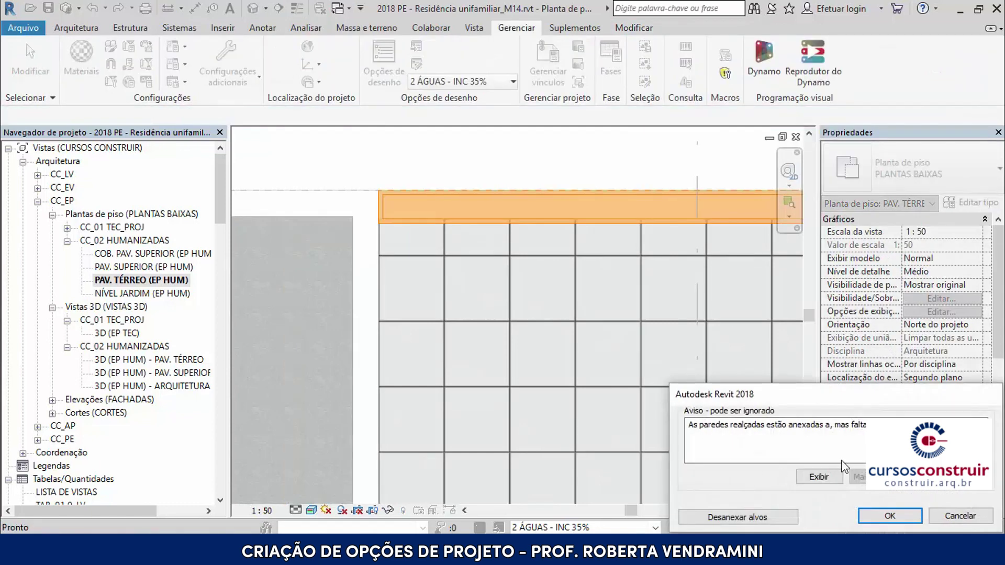
pyautogui.click(890, 516)
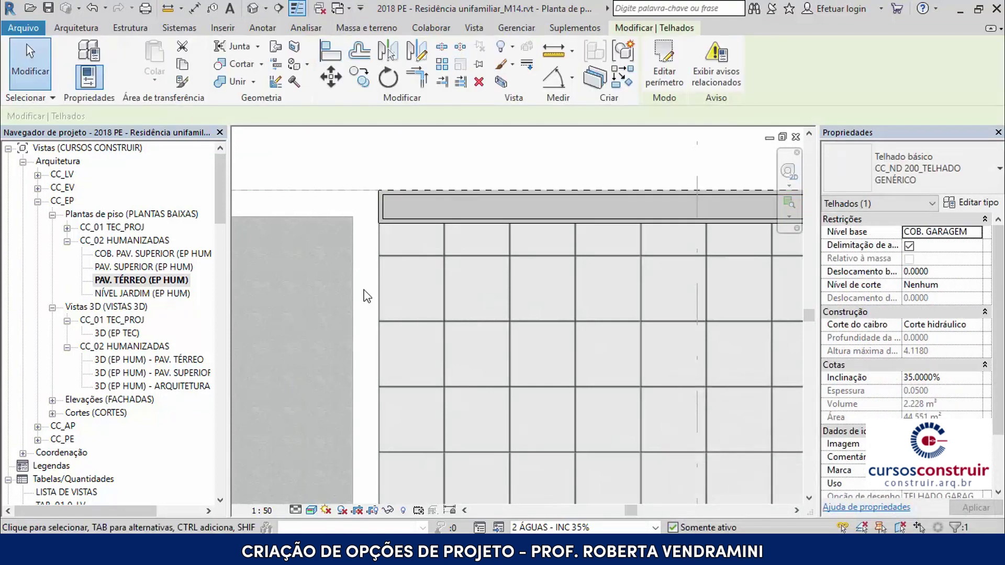
pyautogui.scroll(-3, 353, 248)
pyautogui.scroll(-3, 354, 249)
# - Open the 3D (EP HUM) - ARQUITETURA view and orbit toward the garage side wall
pyautogui.scroll(-2, 354, 248)
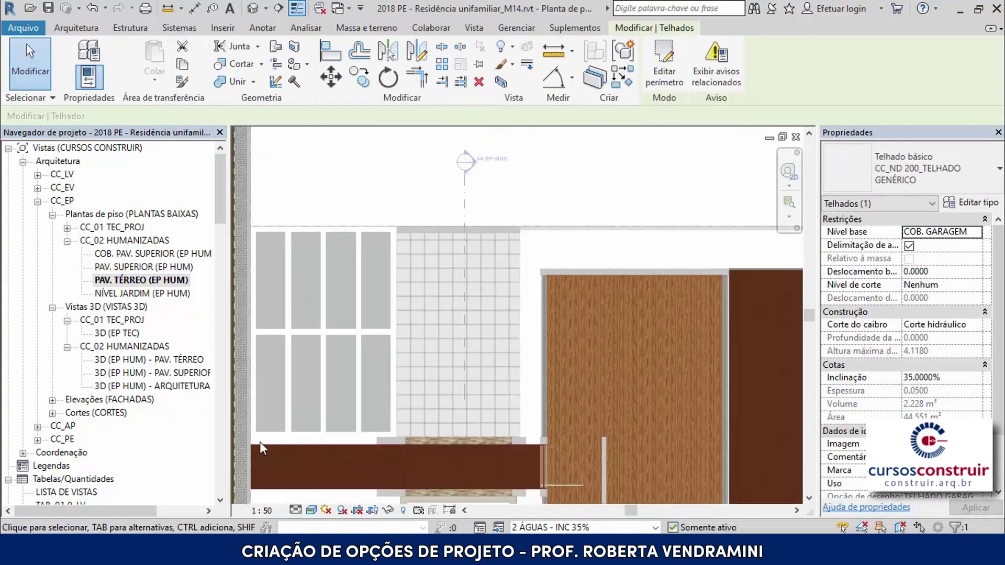
pyautogui.doubleClick(137, 387)
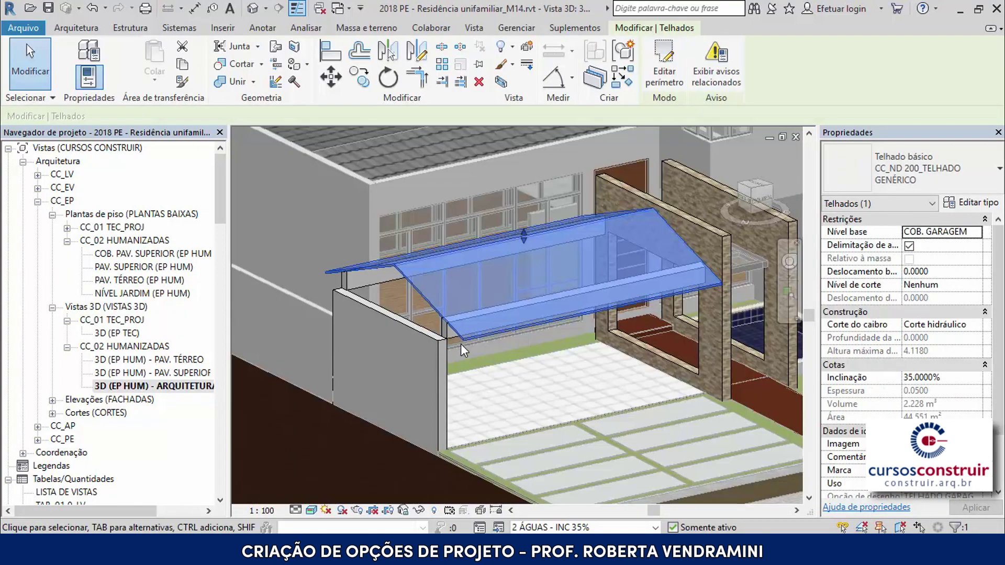
pyautogui.keyDown('shift'); pyautogui.moveTo(399, 339); pyautogui.dragTo(418, 343, button='middle'); pyautogui.keyUp('shift')
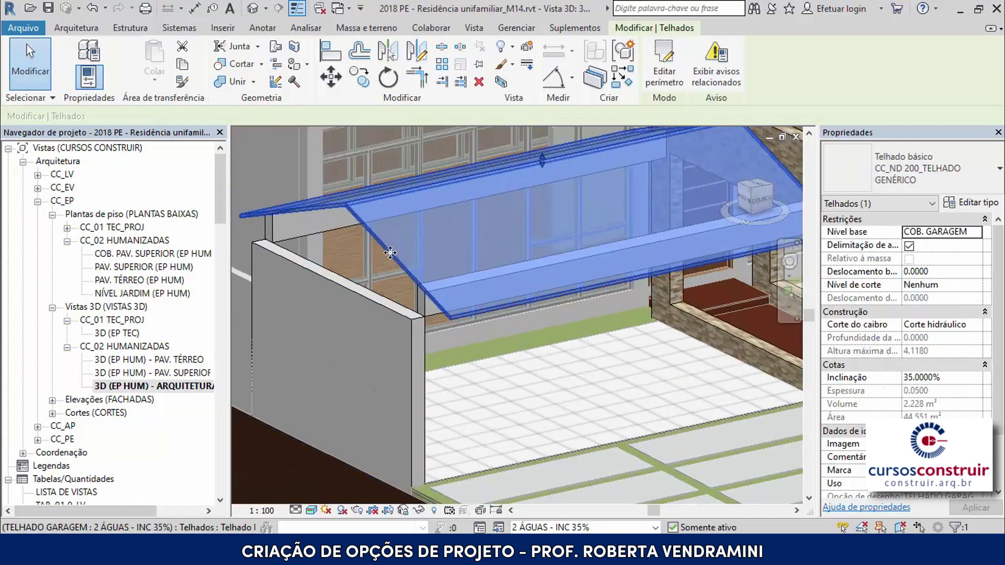
pyautogui.scroll(2, 419, 343)
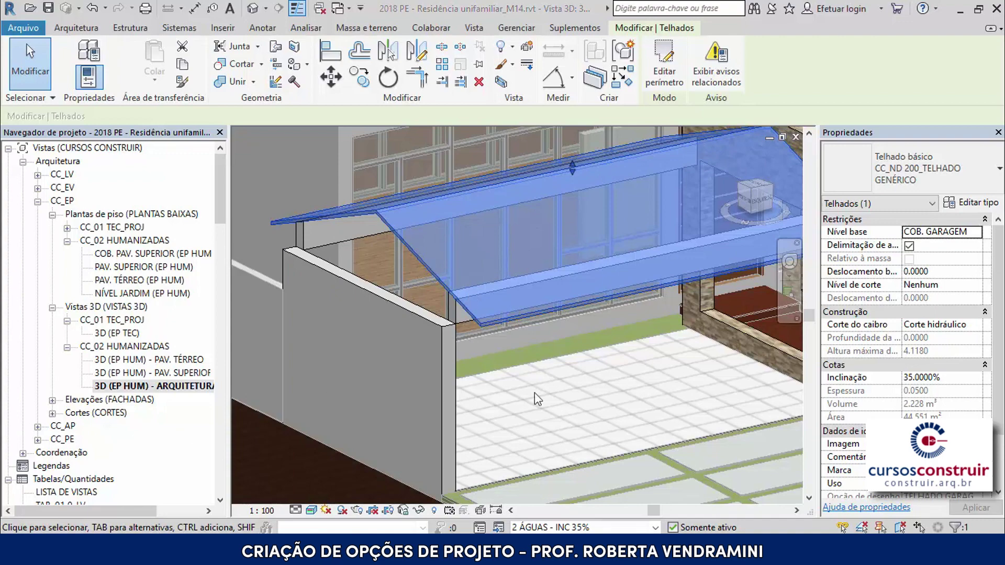
# - Start editing the side wall's profile, dismissing the removed-attachments notice
pyautogui.click(441, 331)
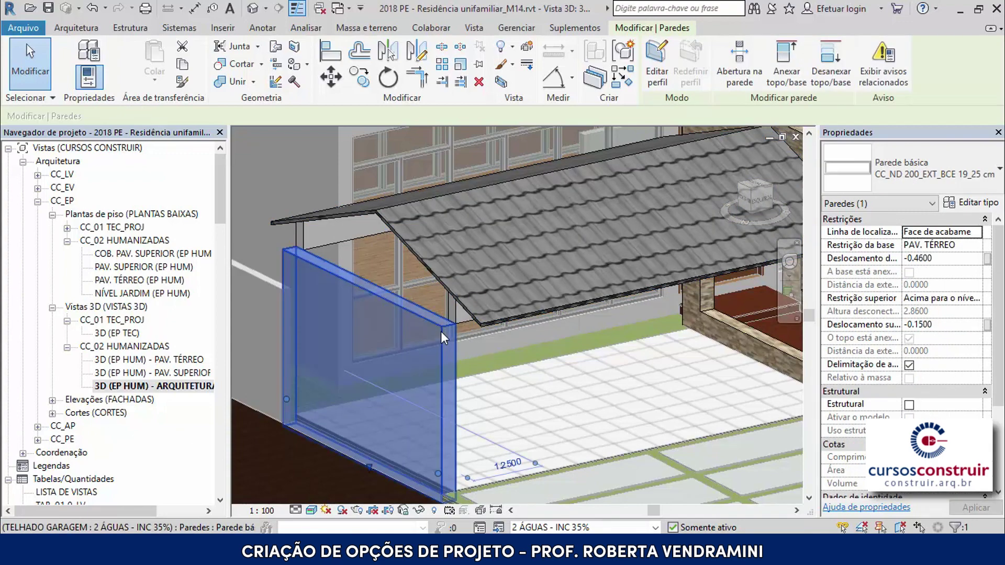
pyautogui.click(650, 80)
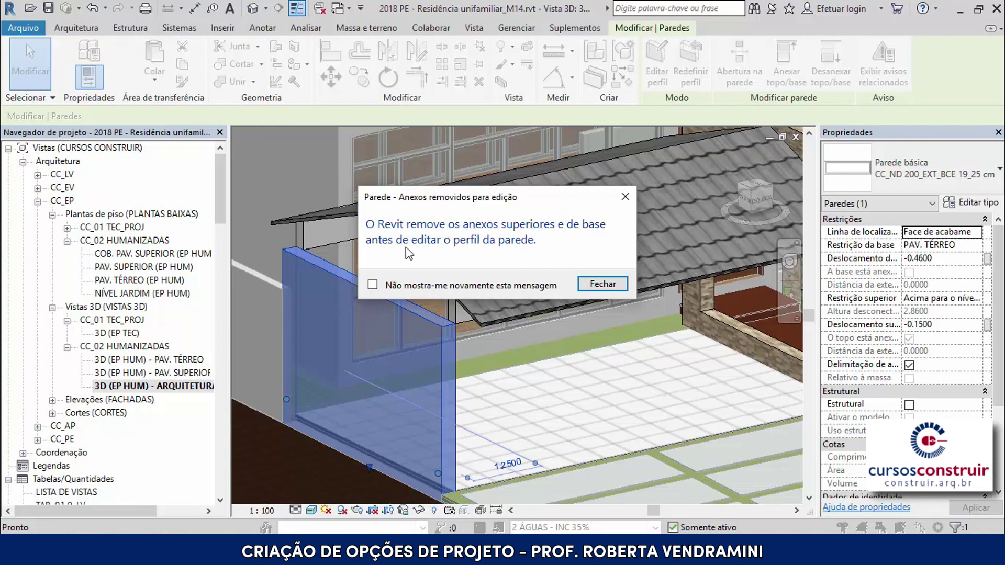
pyautogui.click(600, 284)
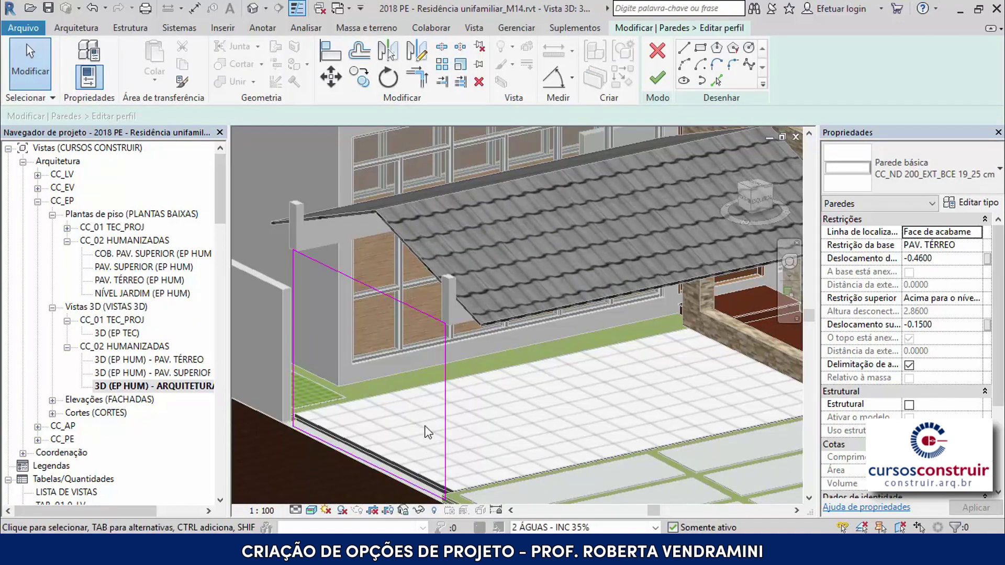
pyautogui.click(384, 289)
pyautogui.click(52, 400)
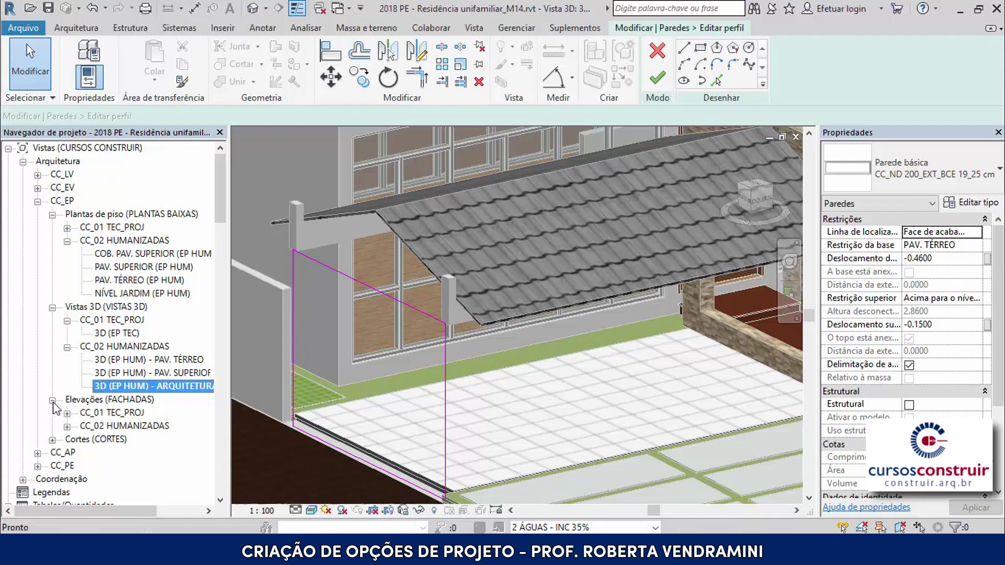
# - Open the FACHADA NORTE (EP HUM) elevation under CC_02 HUMANIZADAS and zoom in
pyautogui.click(67, 427)
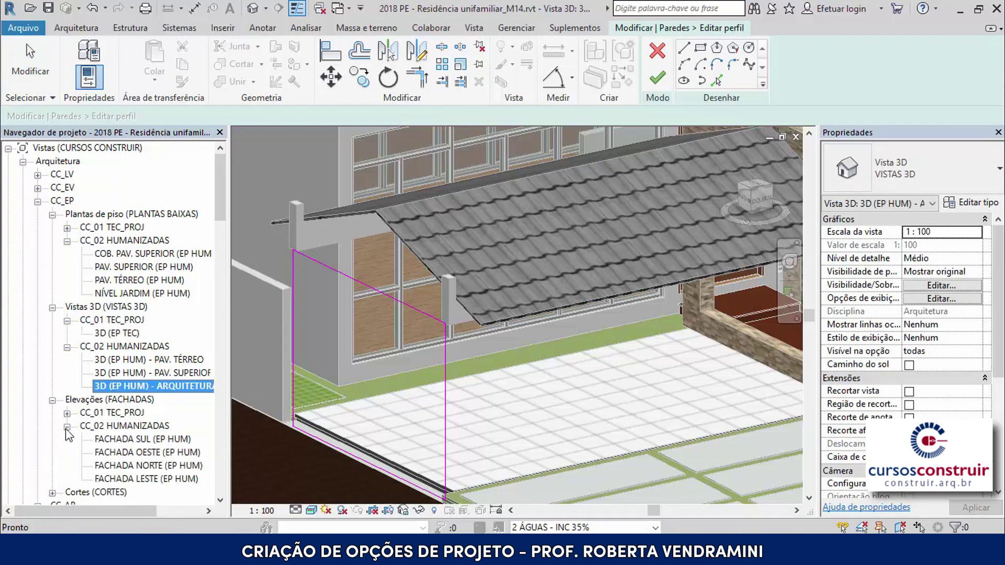
pyautogui.doubleClick(149, 465)
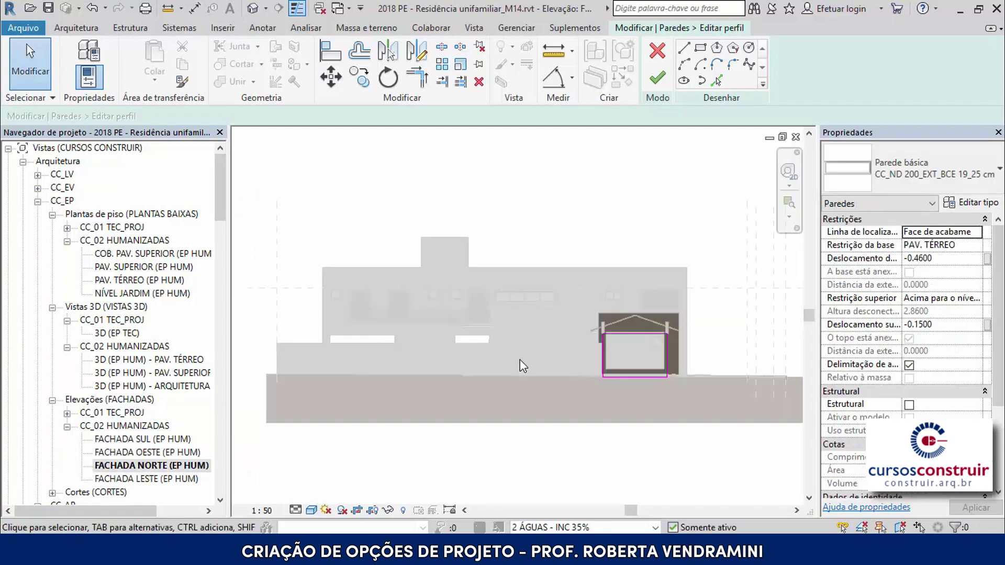
pyautogui.scroll(2, 557, 269)
pyautogui.scroll(2, 485, 294)
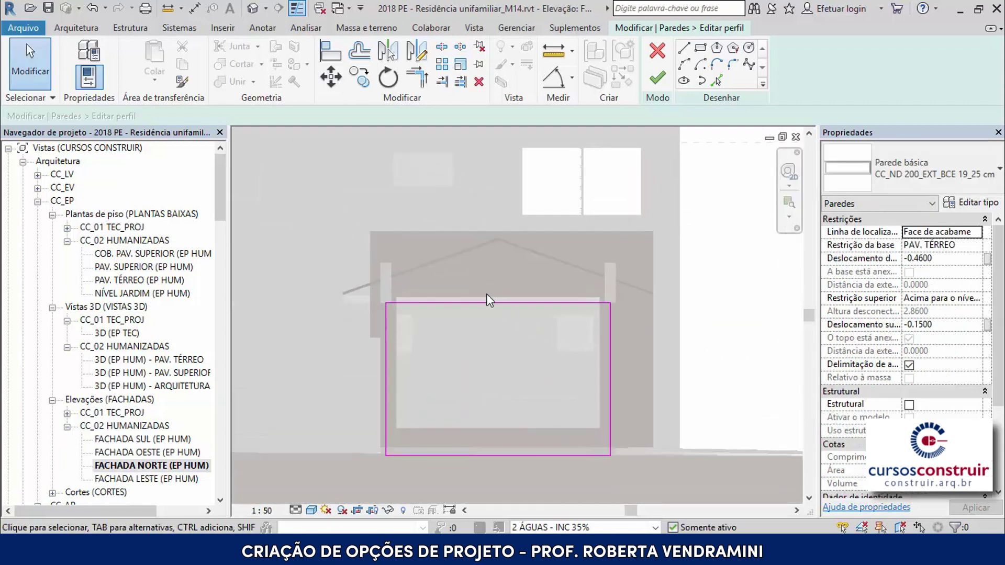
pyautogui.scroll(2, 429, 277)
pyautogui.scroll(2, 414, 282)
pyautogui.scroll(2, 418, 285)
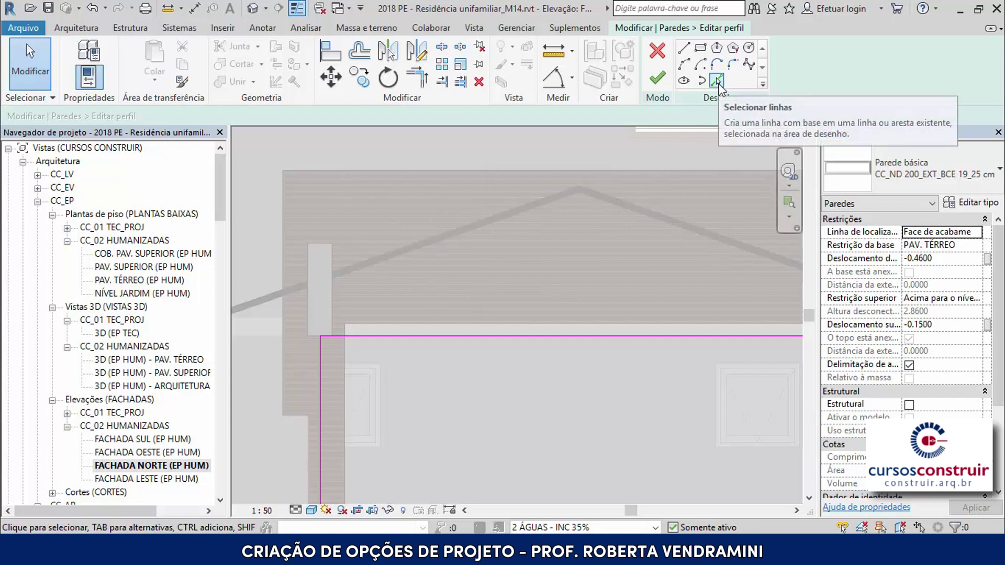
# - Set up Pick Lines with a 0.2 offset for the wall profile
pyautogui.click(717, 81)
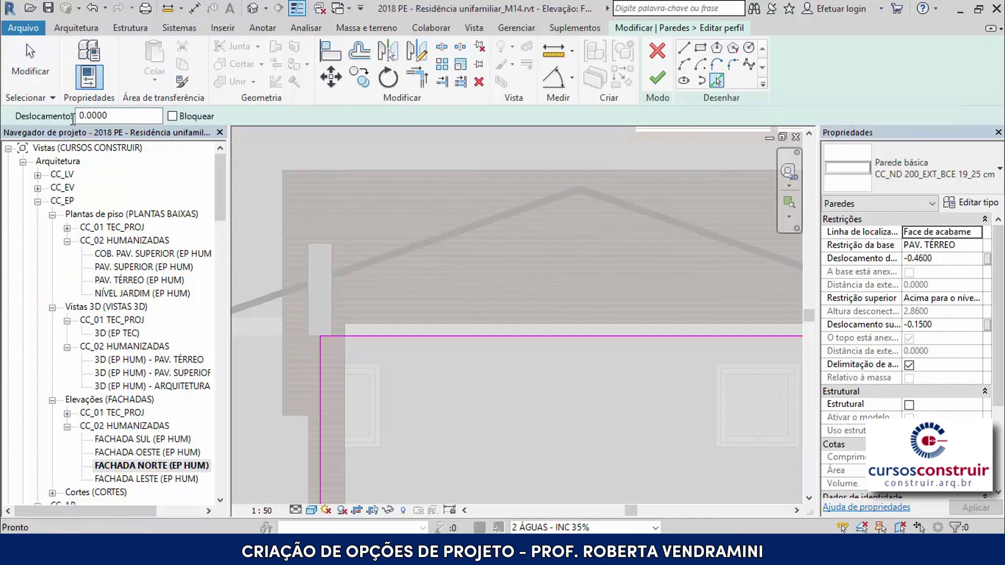
pyautogui.moveTo(90, 114); pyautogui.dragTo(132, 117)
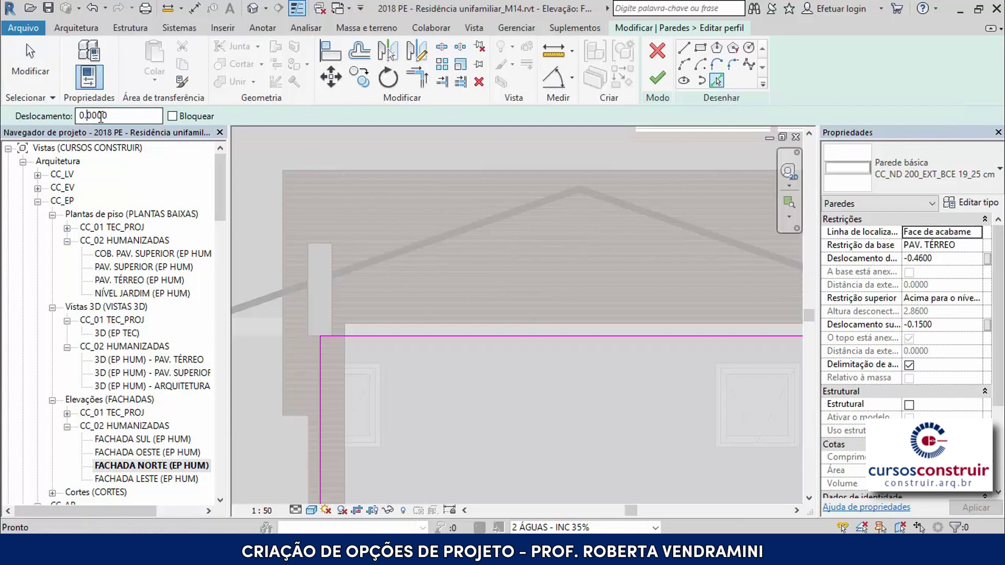
pyautogui.write('2')
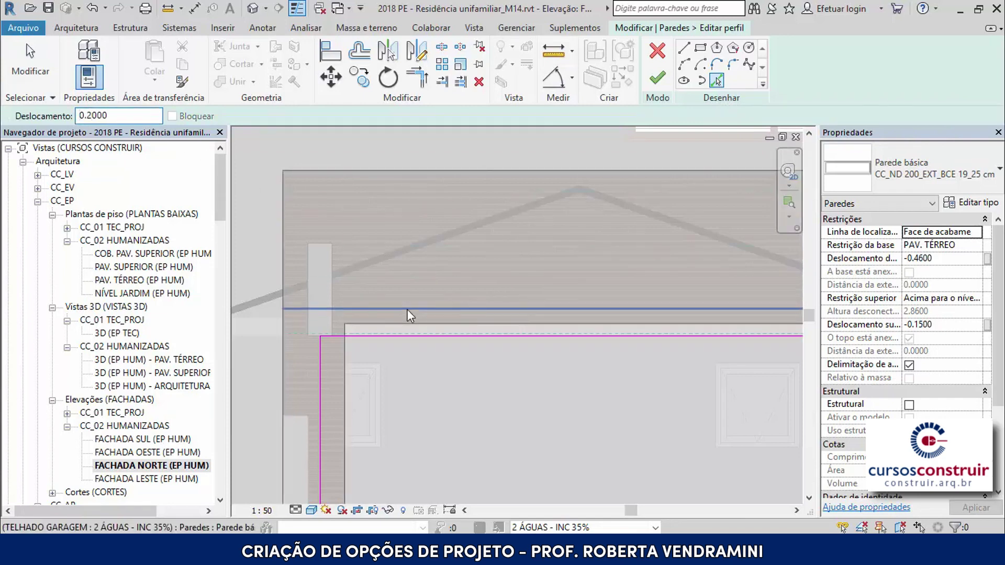
pyautogui.scroll(2, 320, 461)
pyautogui.scroll(2, 326, 475)
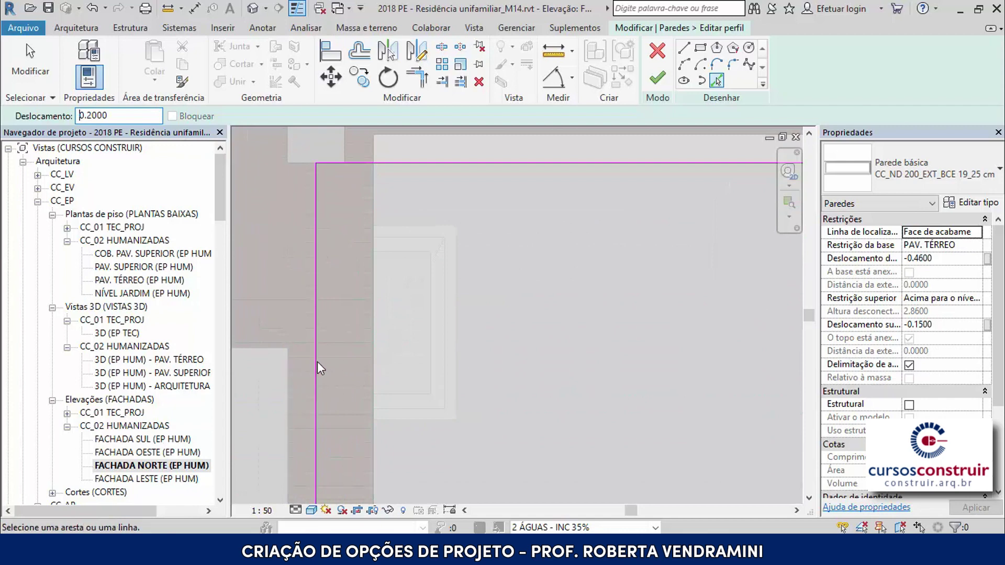
pyautogui.scroll(-4, 316, 344)
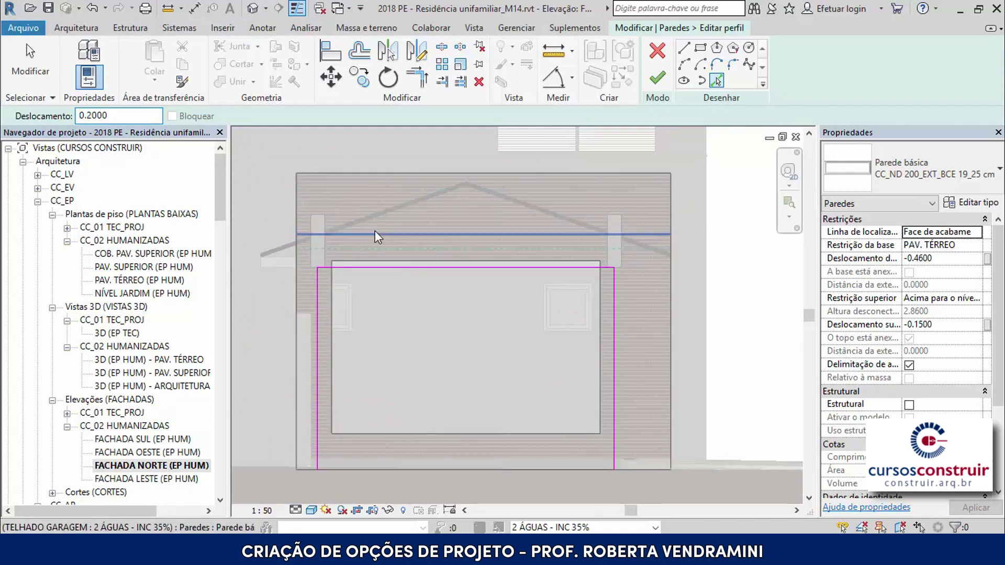
pyautogui.scroll(2, 366, 234)
pyautogui.scroll(1, 354, 236)
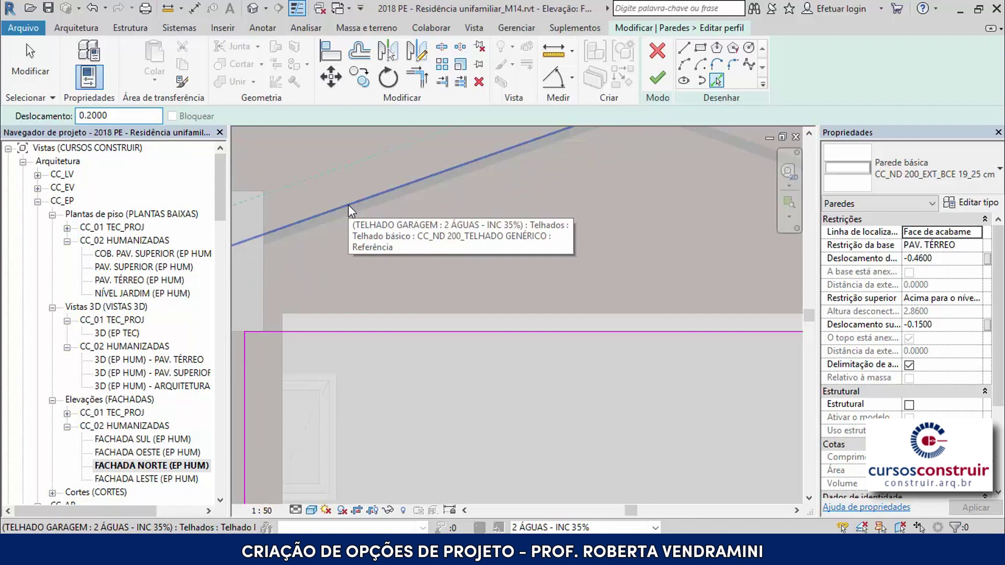
# - Pick the left and right roof edges as profile lines, then undo those picks
pyautogui.click(350, 209)
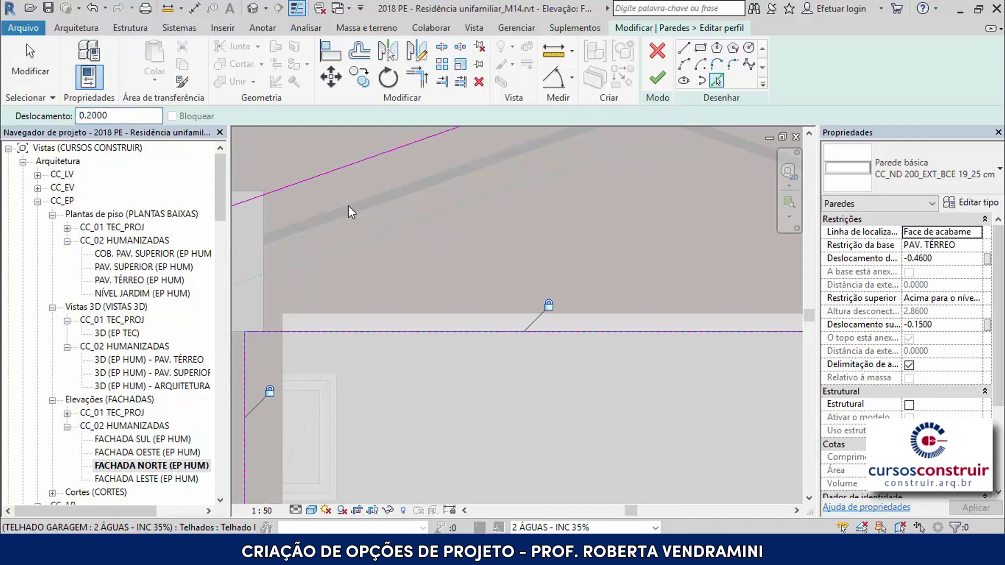
pyautogui.scroll(-2, 366, 220)
pyautogui.scroll(-2, 419, 230)
pyautogui.scroll(-1, 468, 241)
pyautogui.scroll(3, 467, 241)
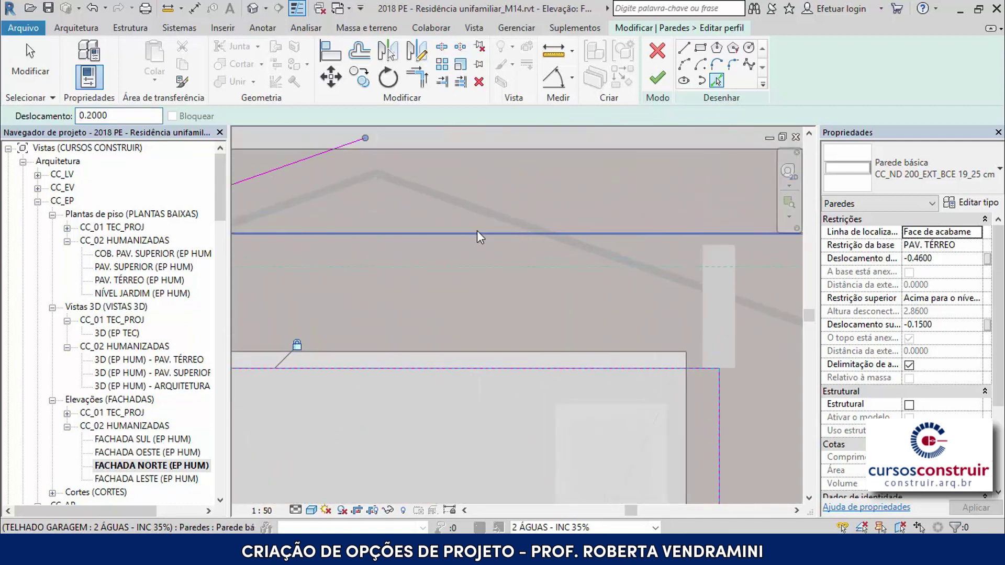
pyautogui.click(534, 228)
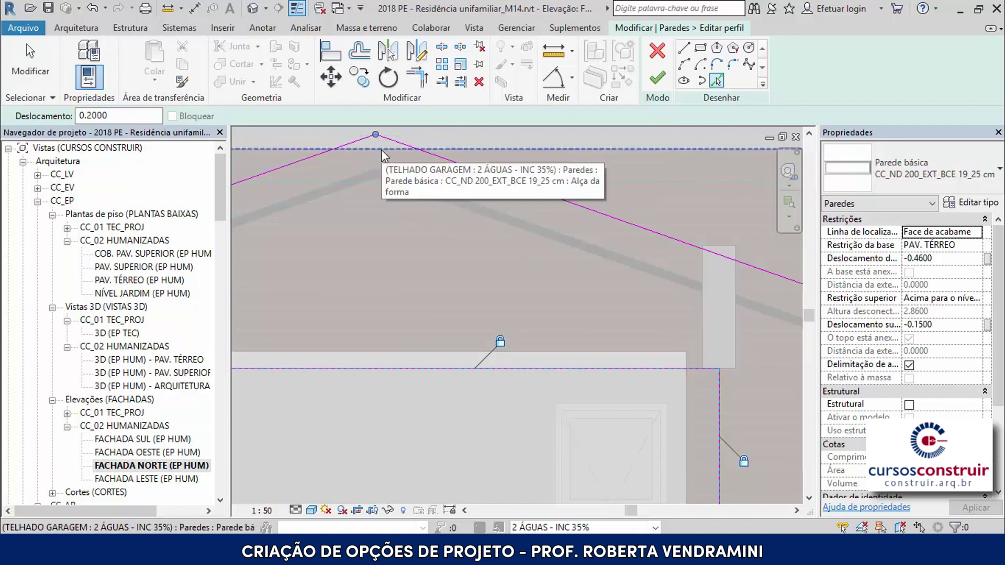
pyautogui.click(93, 10)
pyautogui.click(93, 10)
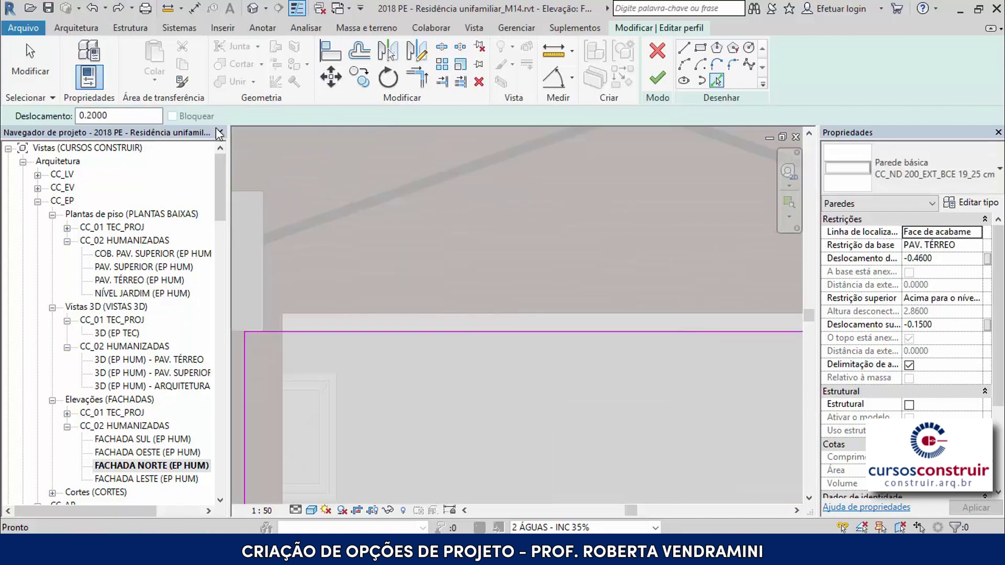
pyautogui.scroll(-2, 335, 277)
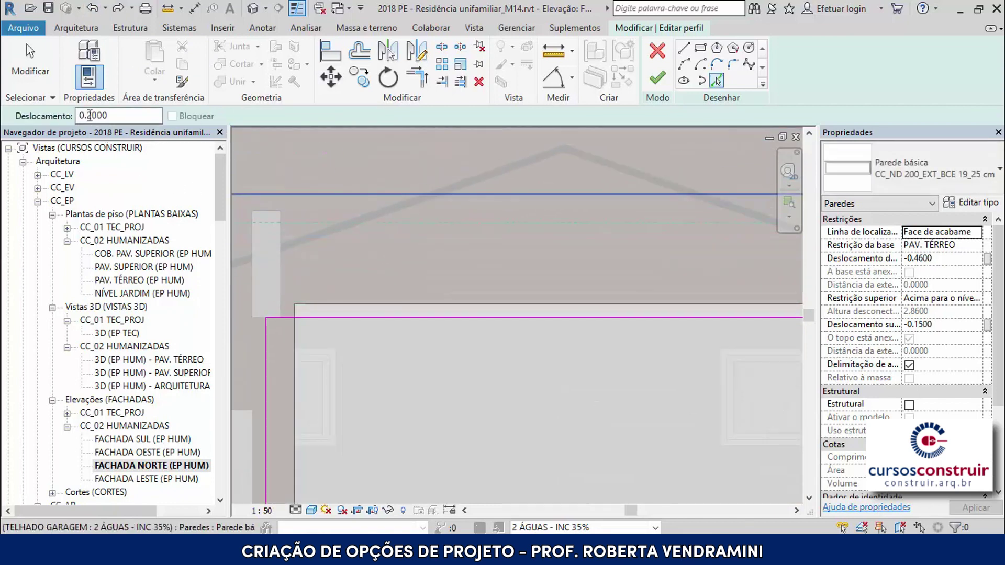
# - Add profile lines 0.15 above both roof slopes
pyautogui.moveTo(87, 115); pyautogui.dragTo(116, 116)
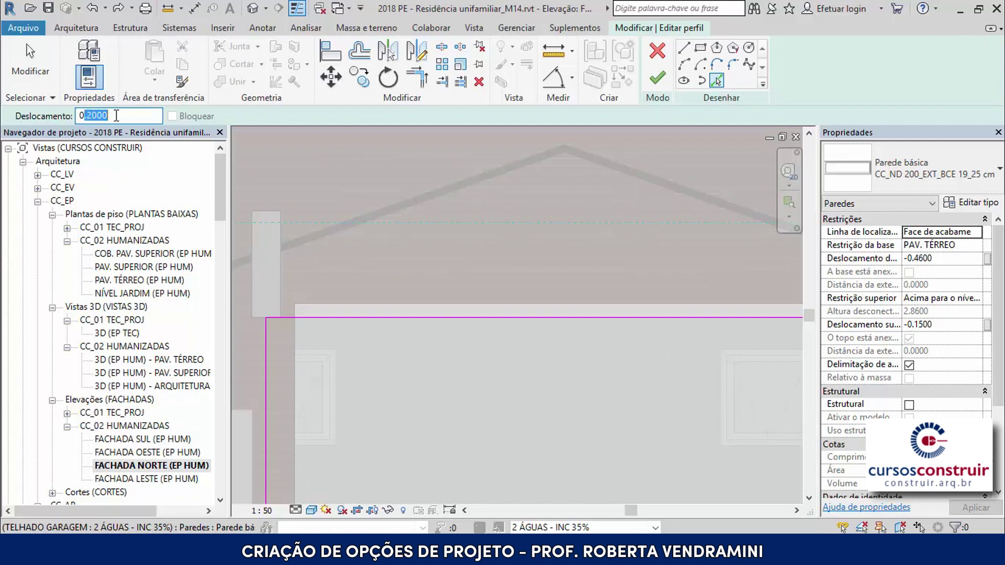
pyautogui.press('BackSpace')
pyautogui.write('15')
pyautogui.press('Return')
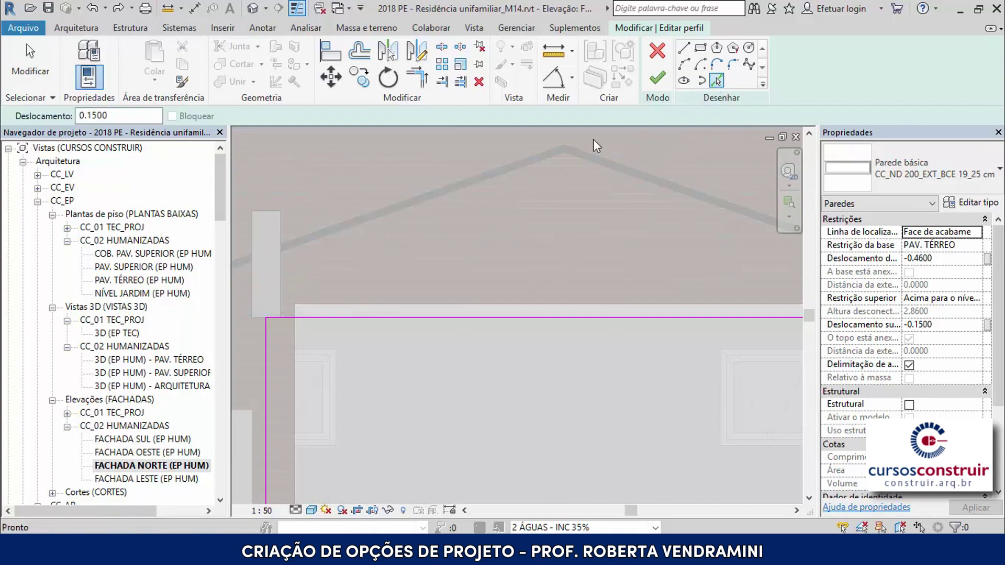
pyautogui.click(437, 194)
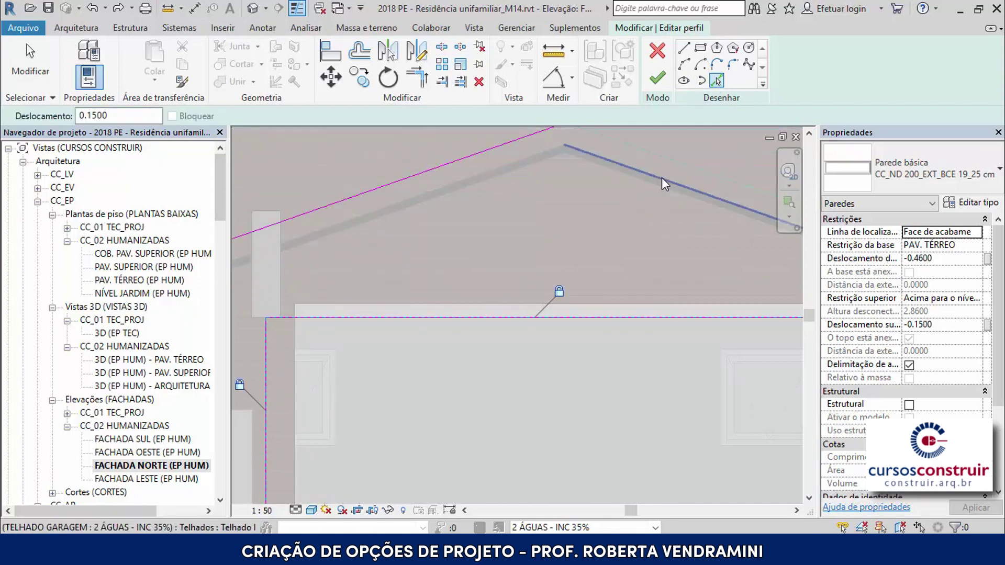
pyautogui.click(664, 185)
pyautogui.scroll(2, 570, 159)
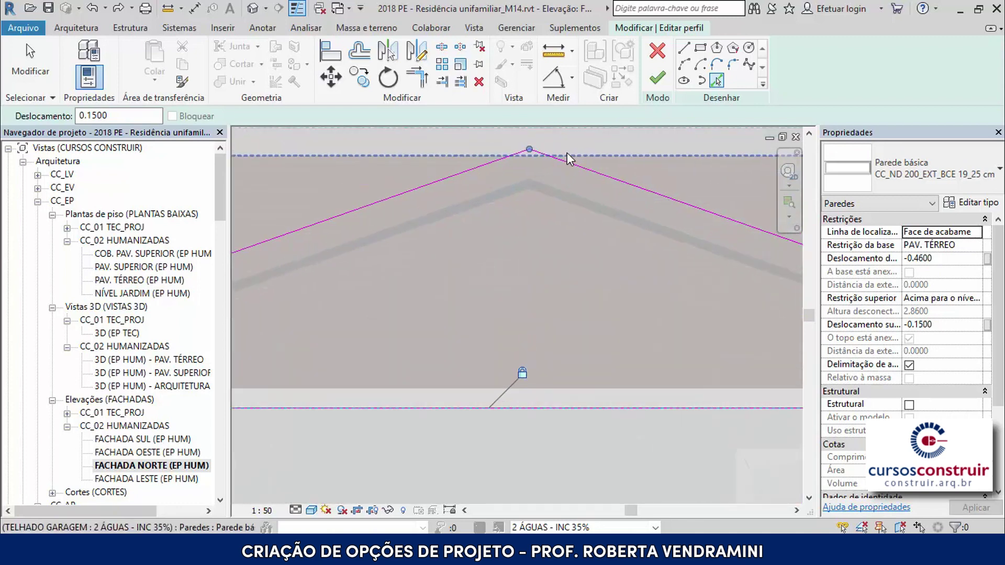
pyautogui.scroll(-1, 445, 169)
pyautogui.scroll(-2, 447, 193)
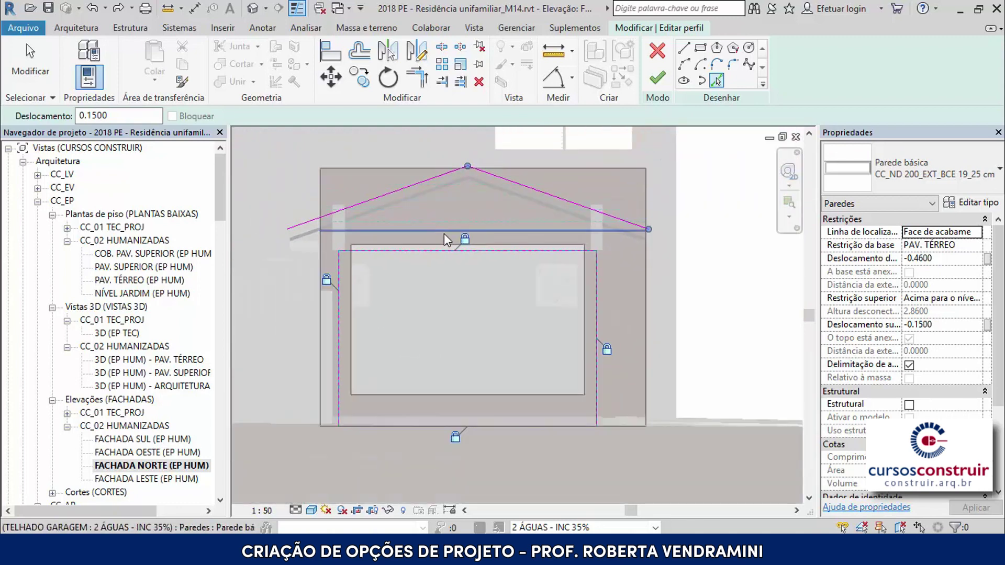
pyautogui.press('Escape')
# - Delete the flat top line and trim both slope lines into corners with the vertical sides
pyautogui.click(428, 248)
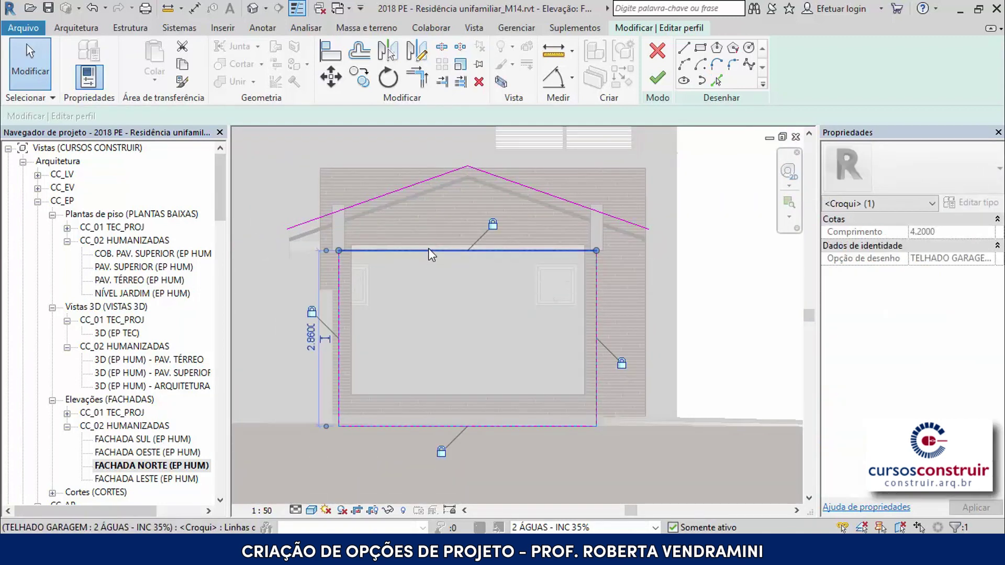
pyautogui.press('Delete')
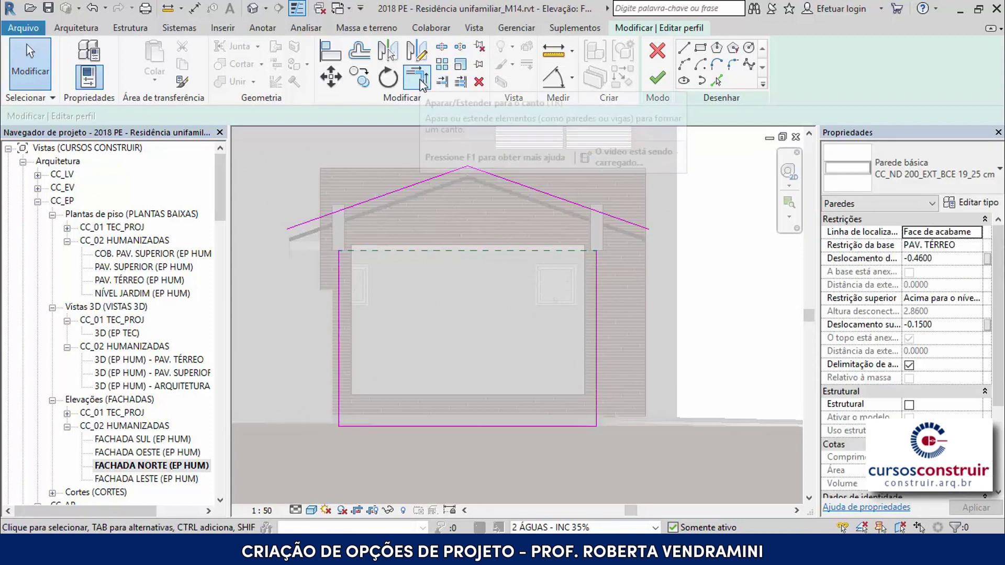
pyautogui.click(419, 79)
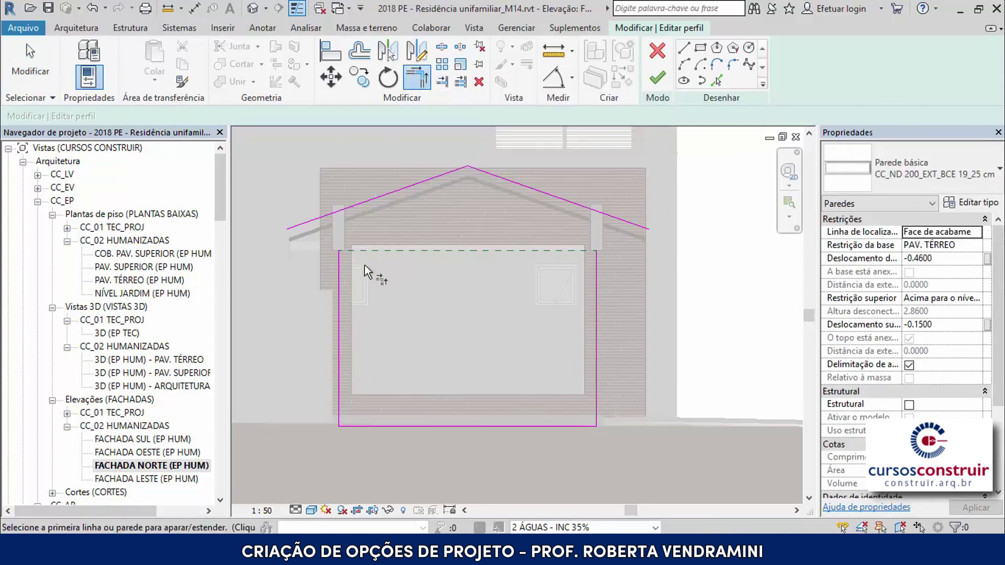
pyautogui.click(339, 271)
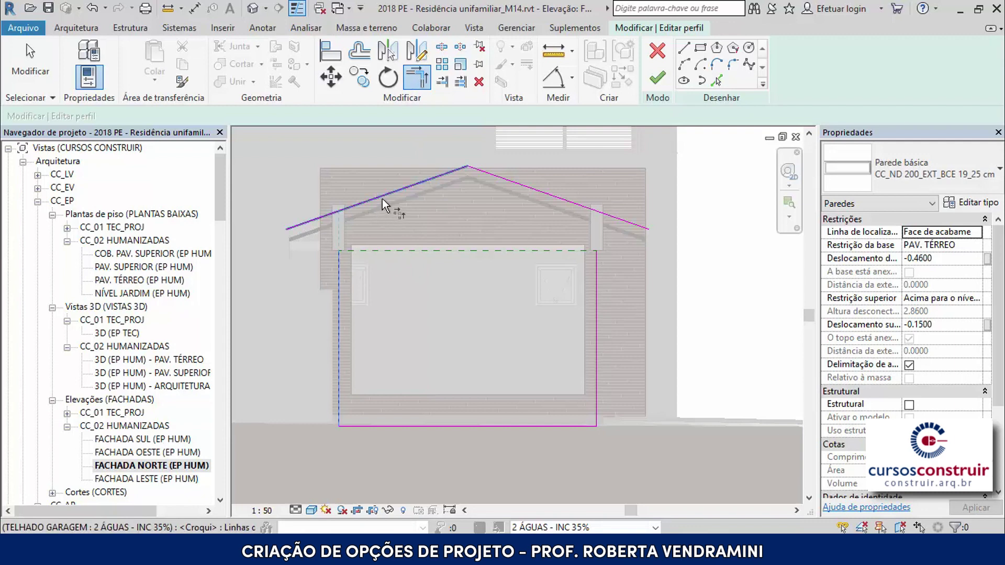
pyautogui.click(384, 197)
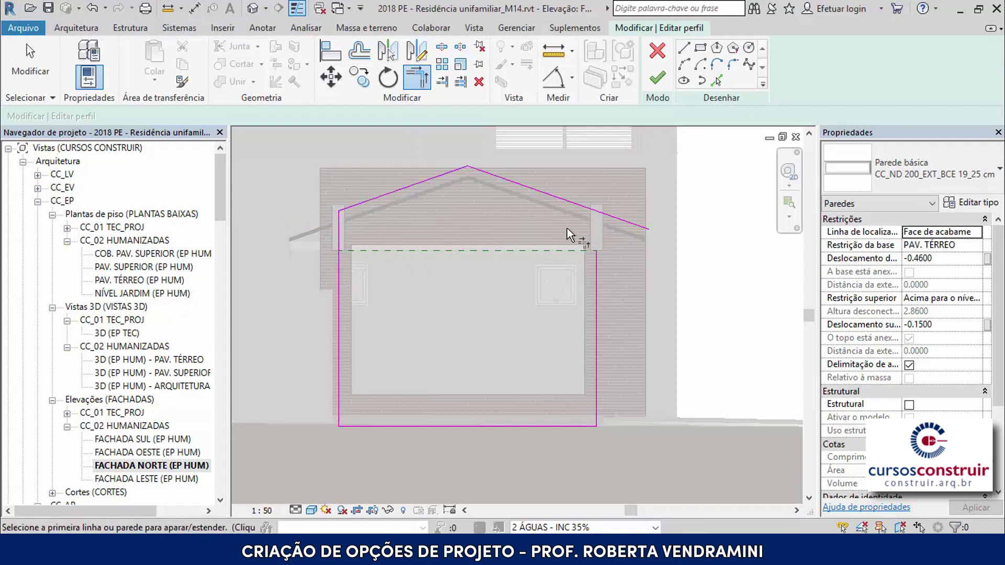
pyautogui.click(576, 206)
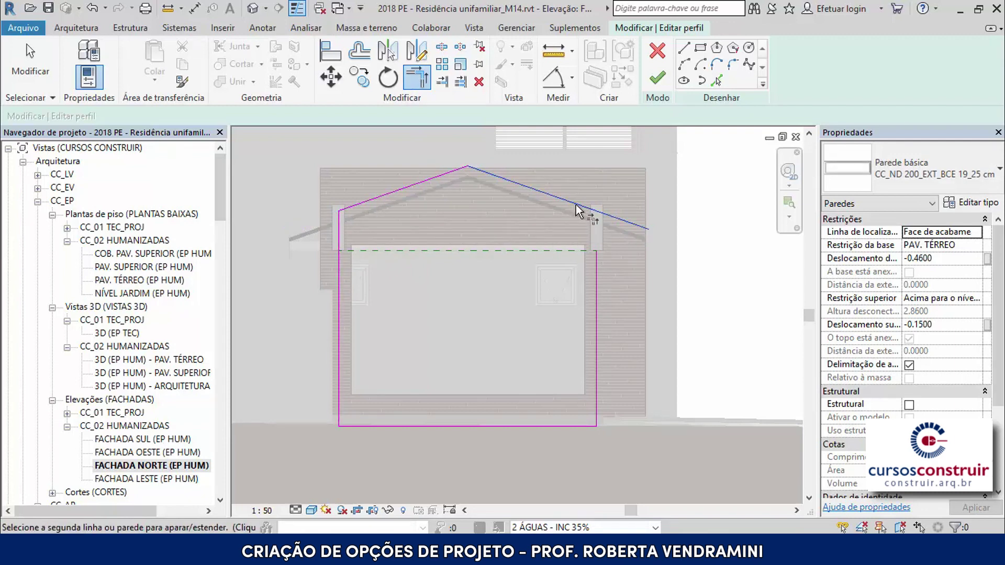
pyautogui.click(596, 268)
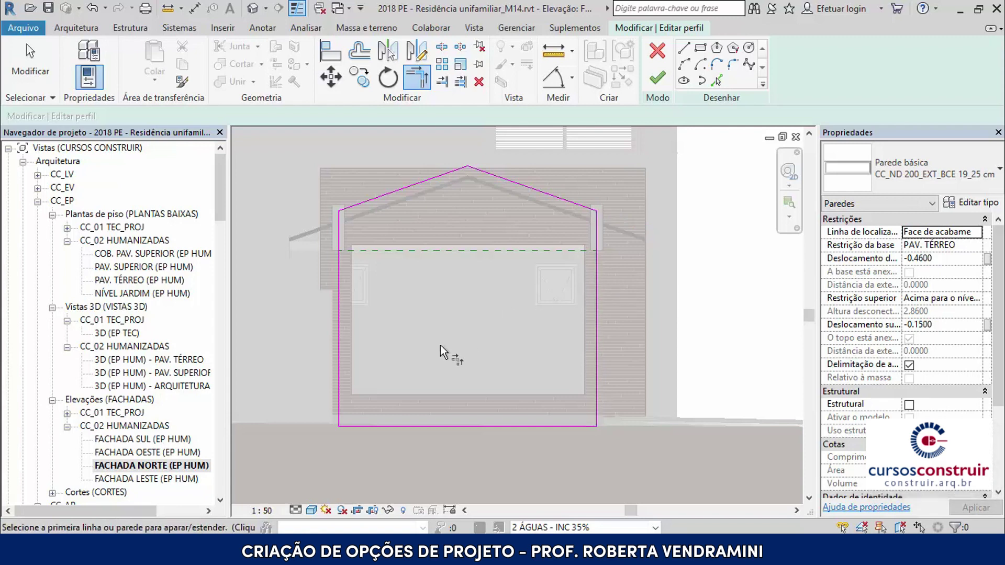
# - Finish the wall profile and unjoin the wall from the roof to clear the error
pyautogui.click(658, 78)
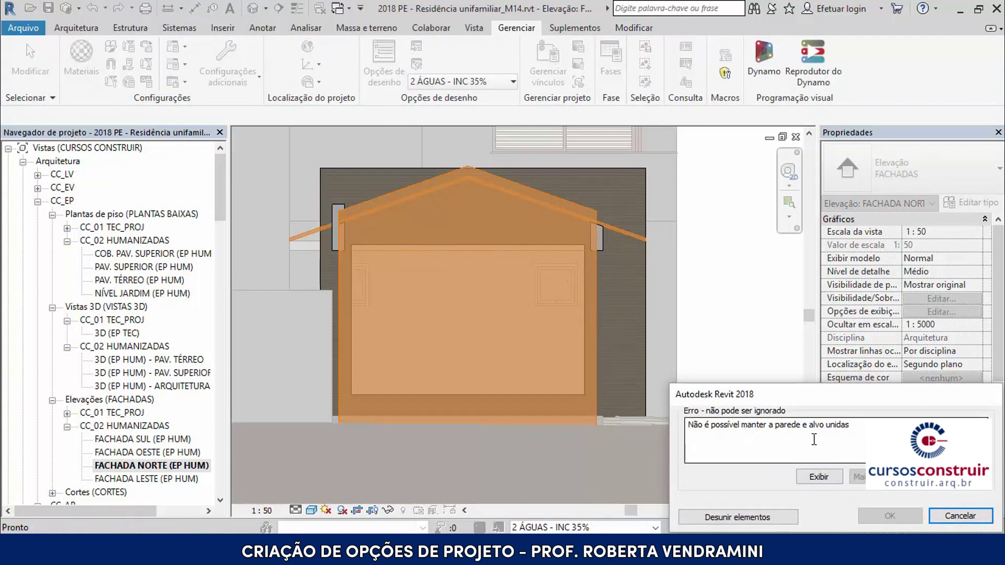
pyautogui.click(755, 521)
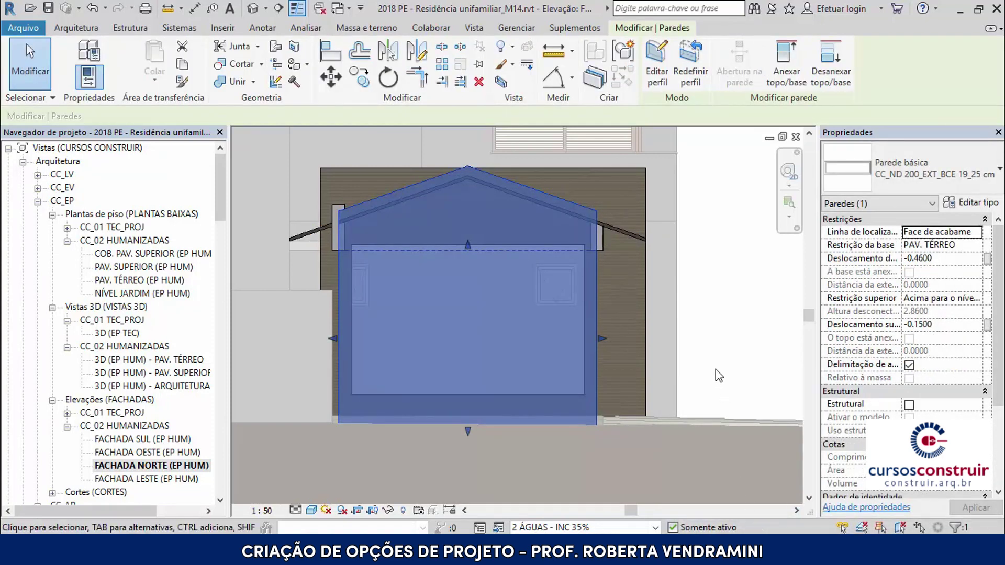
pyautogui.click(715, 369)
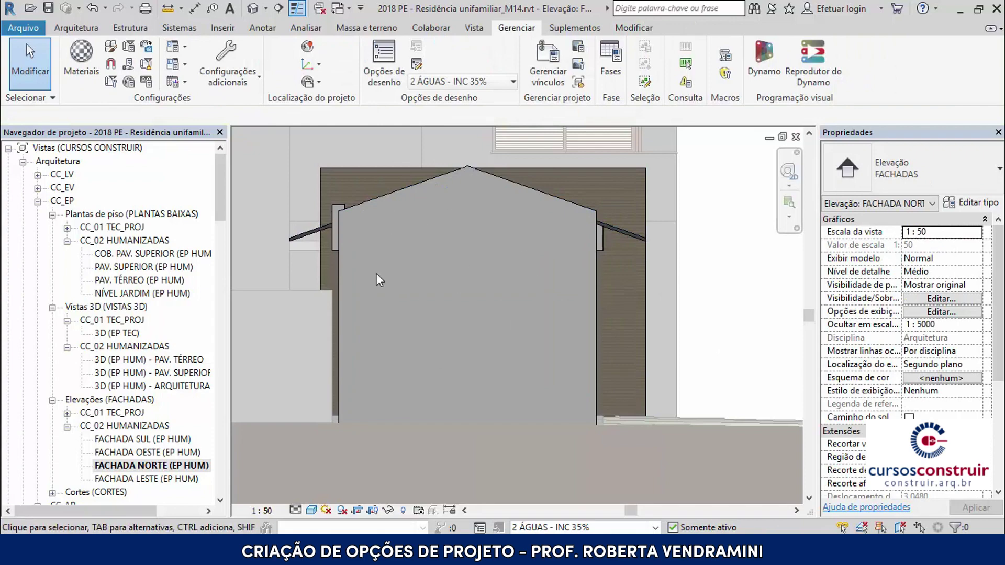
# - Check the garage in the 3D architecture view, then open the PAV. TÉRREO (EP HUM) plan
pyautogui.doubleClick(140, 387)
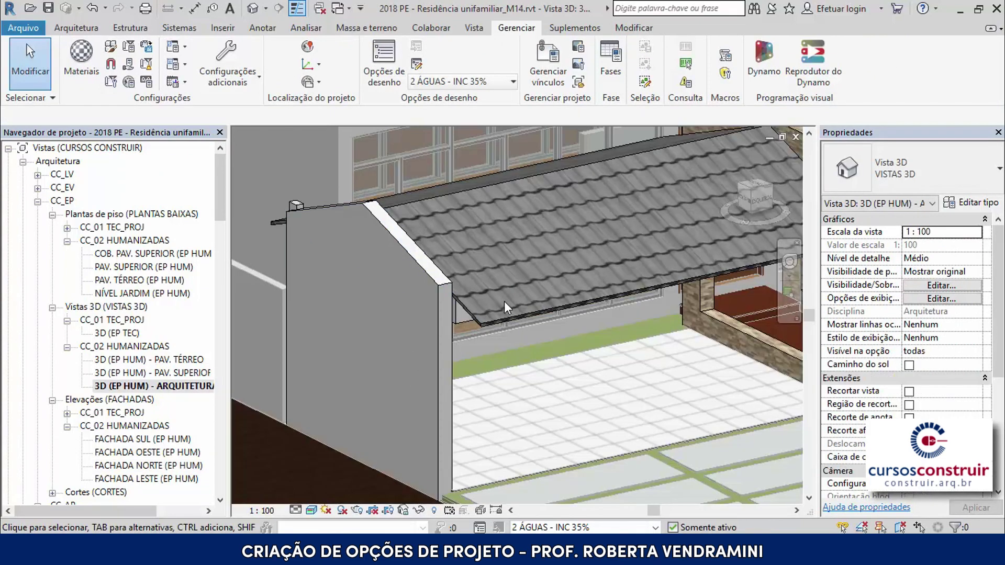
pyautogui.scroll(-3, 504, 300)
pyautogui.moveTo(520, 298)
pyautogui.keyDown('shift'); pyautogui.mouseDown(button='middle')
pyautogui.moveTo(530, 391)
pyautogui.moveTo(464, 374)
pyautogui.mouseUp(button='middle'); pyautogui.keyUp('shift')
pyautogui.scroll(3, 536, 221)
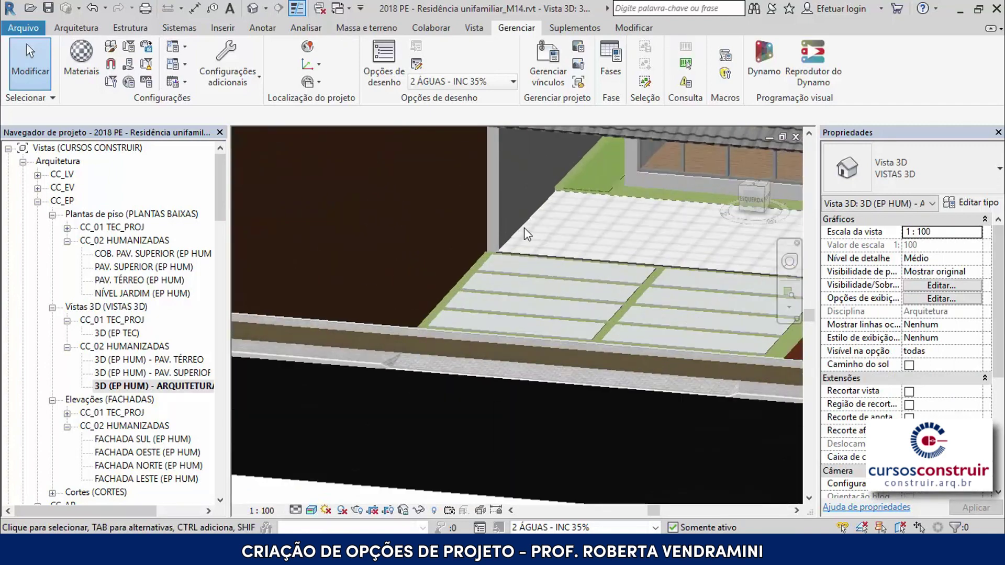
pyautogui.scroll(3, 511, 246)
pyautogui.scroll(2, 510, 247)
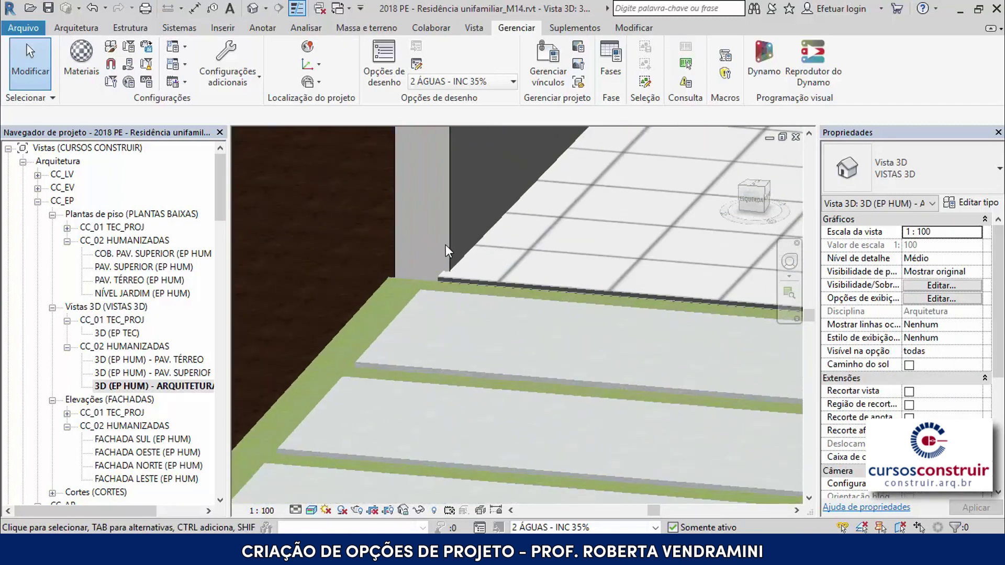
pyautogui.doubleClick(131, 281)
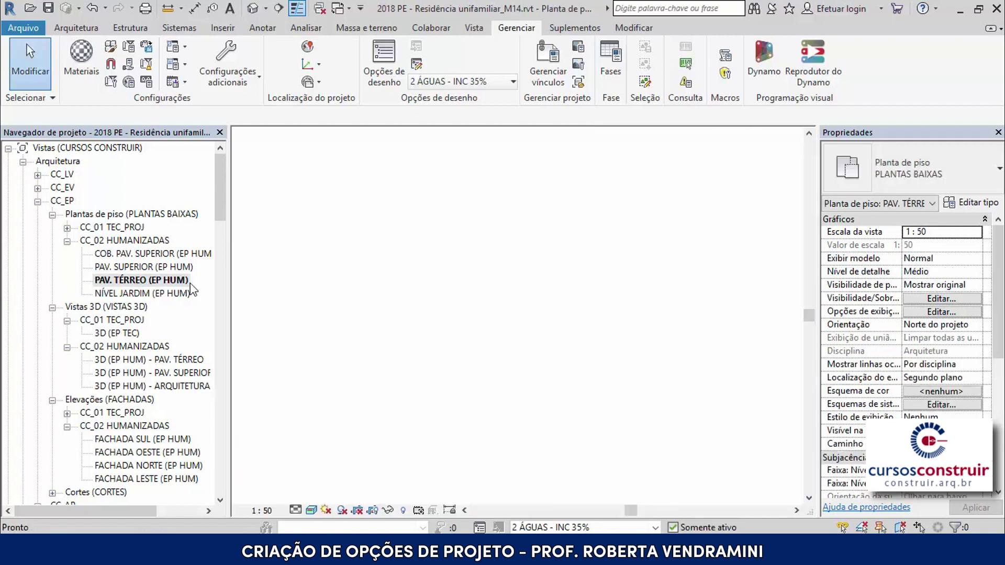
pyautogui.scroll(-3, 413, 215)
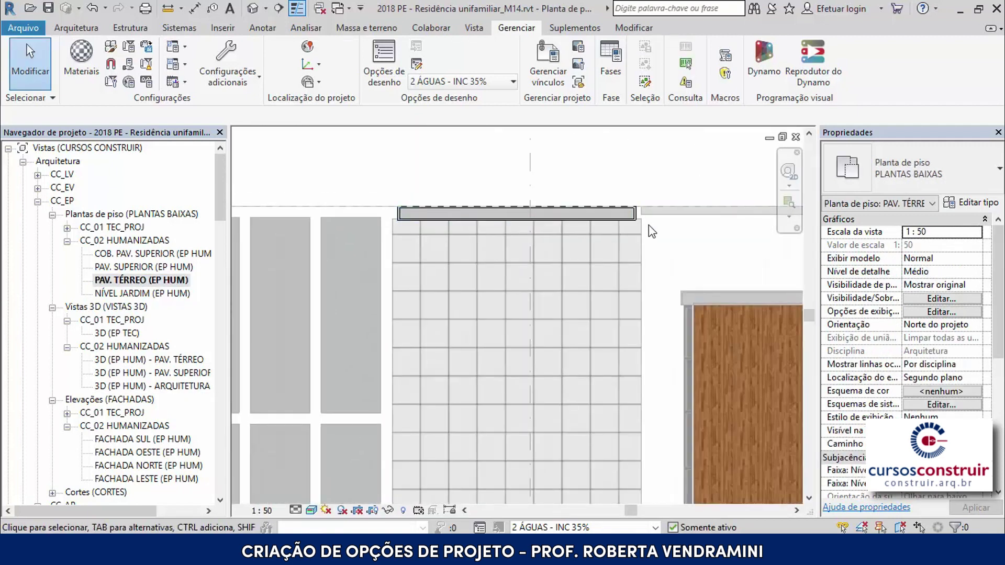
pyautogui.scroll(2, 649, 225)
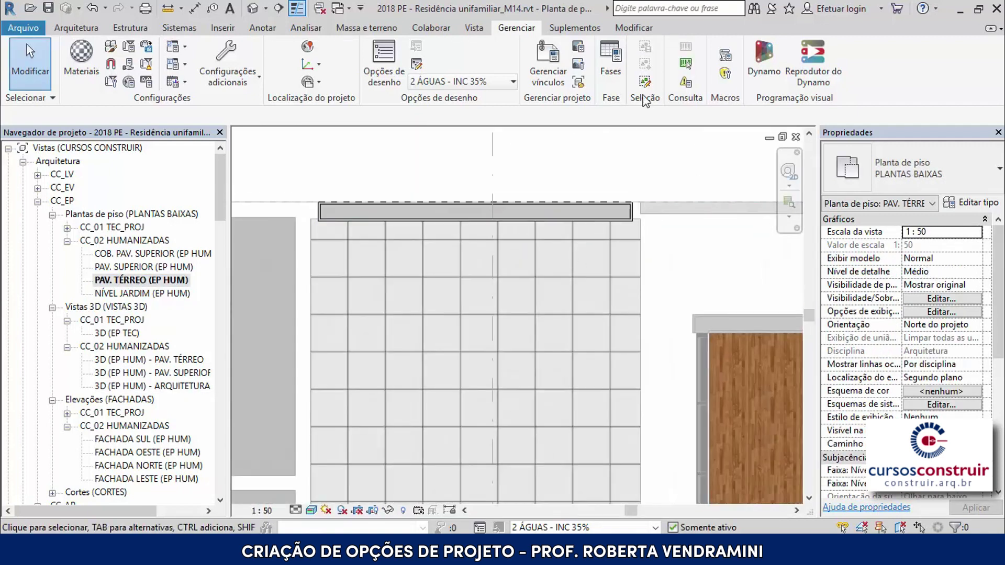
# - Extend the garage roof option's wall to the side wall with Aparar/Estender elemento único
pyautogui.click(643, 31)
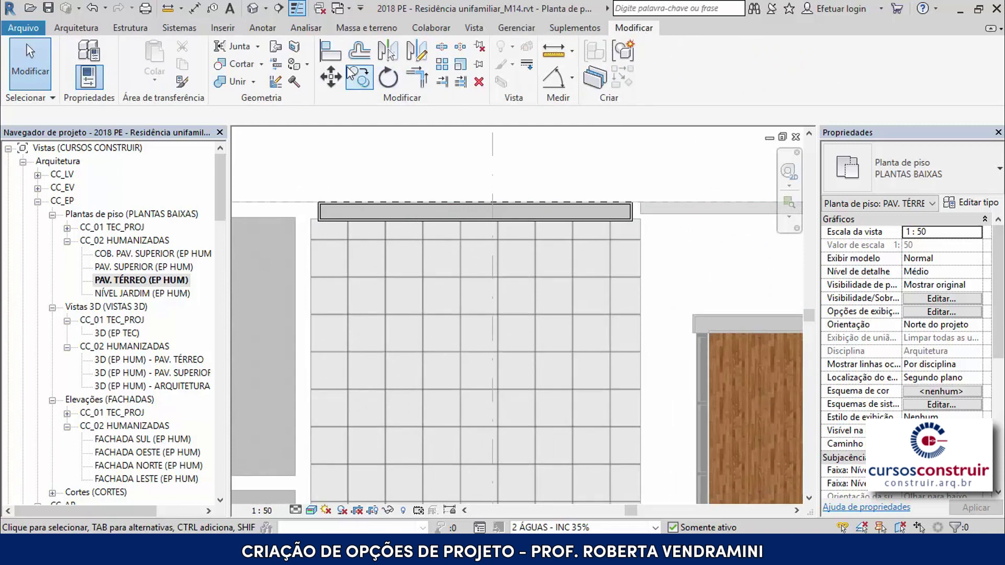
pyautogui.click(443, 82)
pyautogui.scroll(2, 324, 234)
pyautogui.scroll(1, 320, 234)
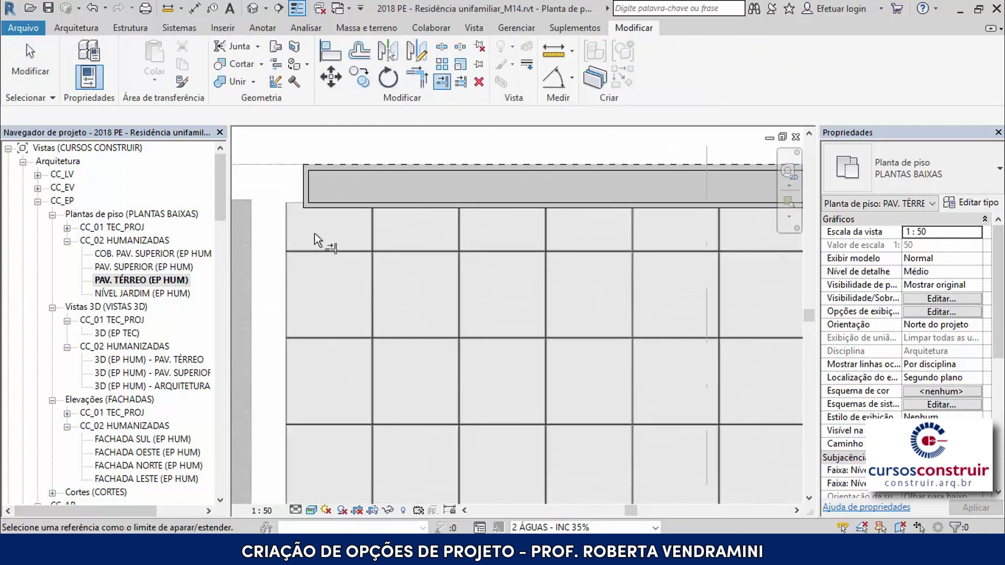
pyautogui.click(286, 234)
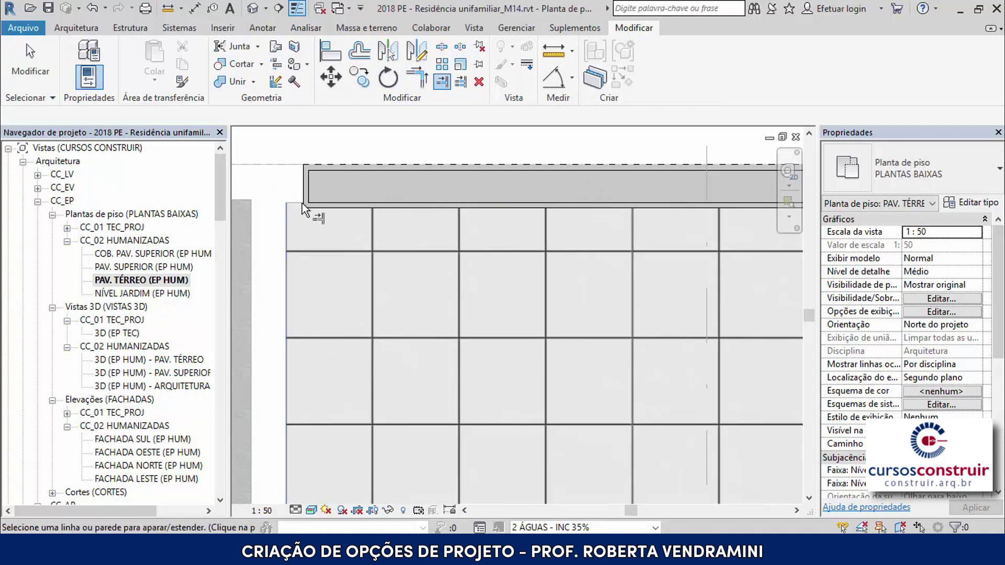
pyautogui.click(310, 187)
pyautogui.scroll(-3, 277, 207)
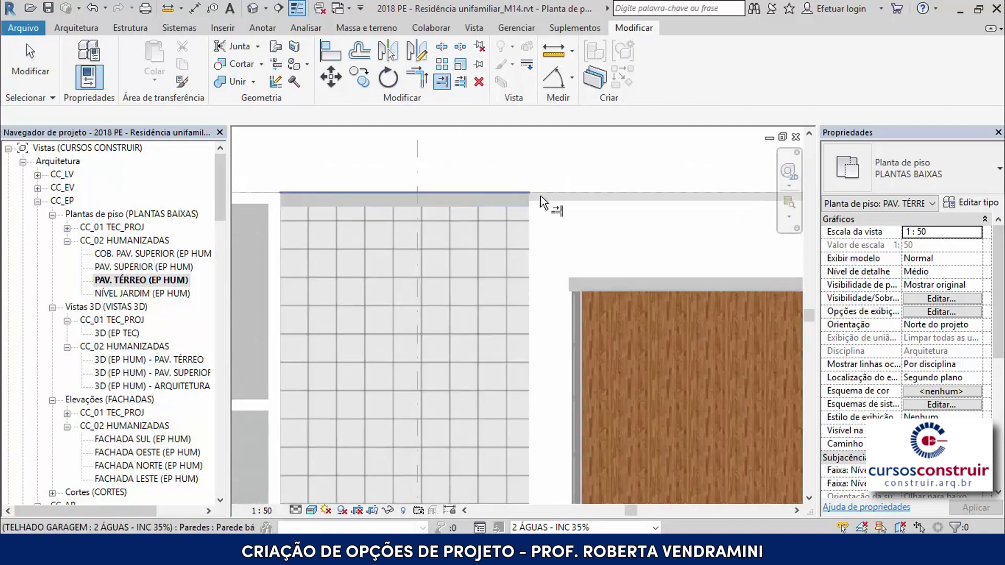
pyautogui.scroll(2, 551, 218)
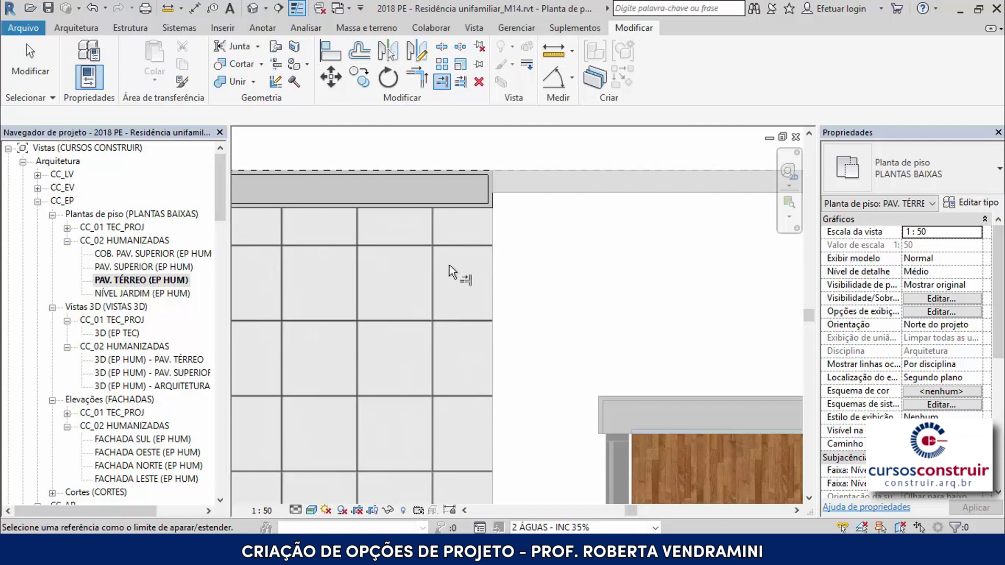
pyautogui.scroll(-3, 603, 246)
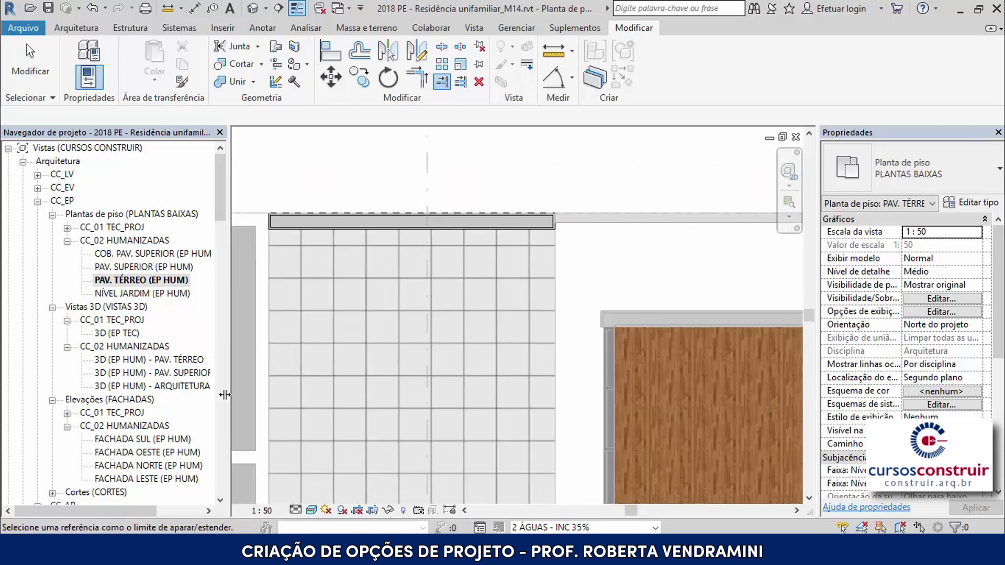
pyautogui.doubleClick(166, 387)
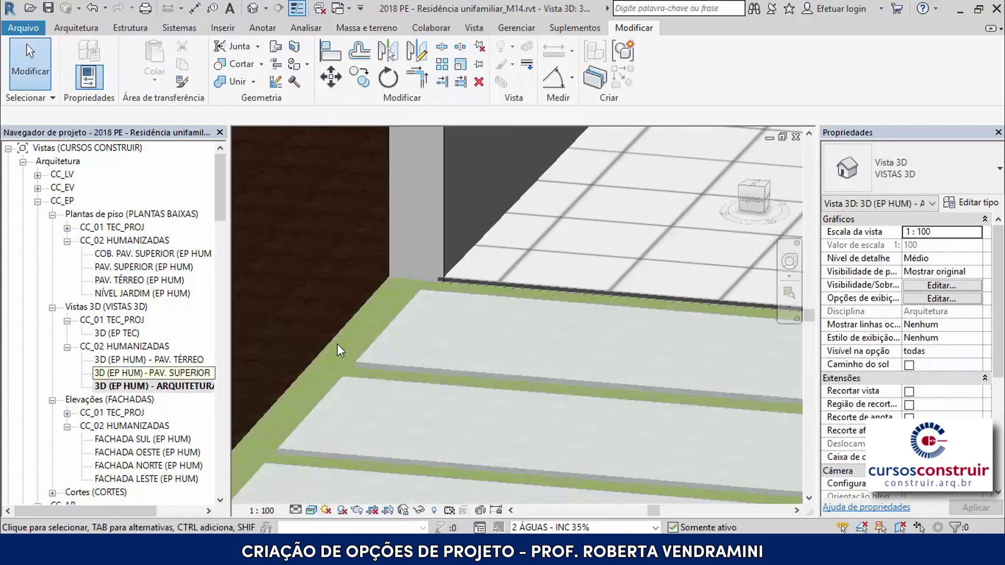
# - Orbit and zoom the 3D view to frame the garage roof and wall
pyautogui.scroll(-2, 432, 296)
pyautogui.scroll(-2, 489, 269)
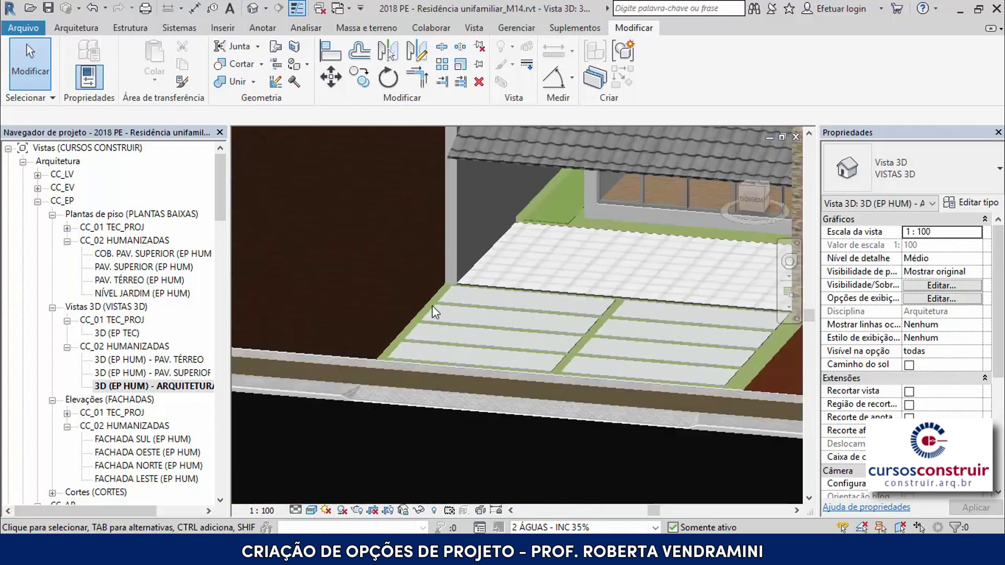
pyautogui.scroll(-2, 574, 234)
pyautogui.scroll(2, 328, 152)
pyautogui.scroll(2, 344, 150)
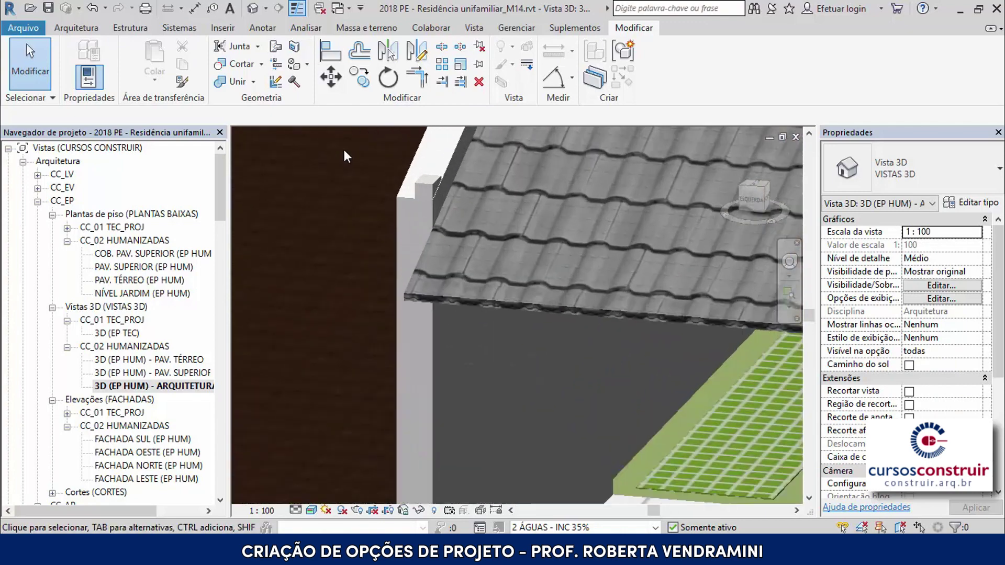
pyautogui.scroll(-2, 426, 183)
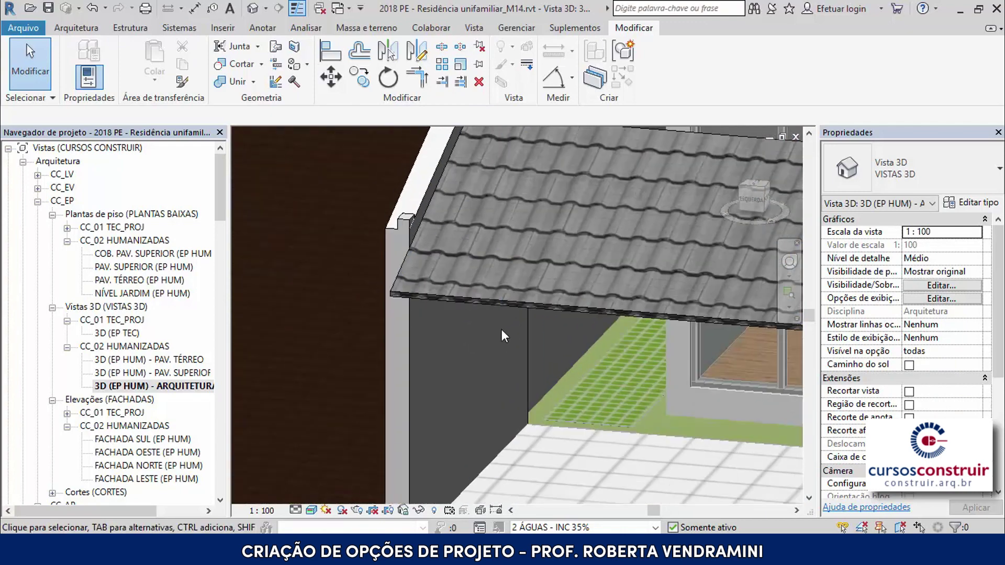
pyautogui.moveTo(501, 328)
pyautogui.keyDown('shift'); pyautogui.mouseDown(button='middle')
pyautogui.moveTo(480, 361)
pyautogui.moveTo(464, 337)
pyautogui.mouseUp(button='middle'); pyautogui.keyUp('shift')
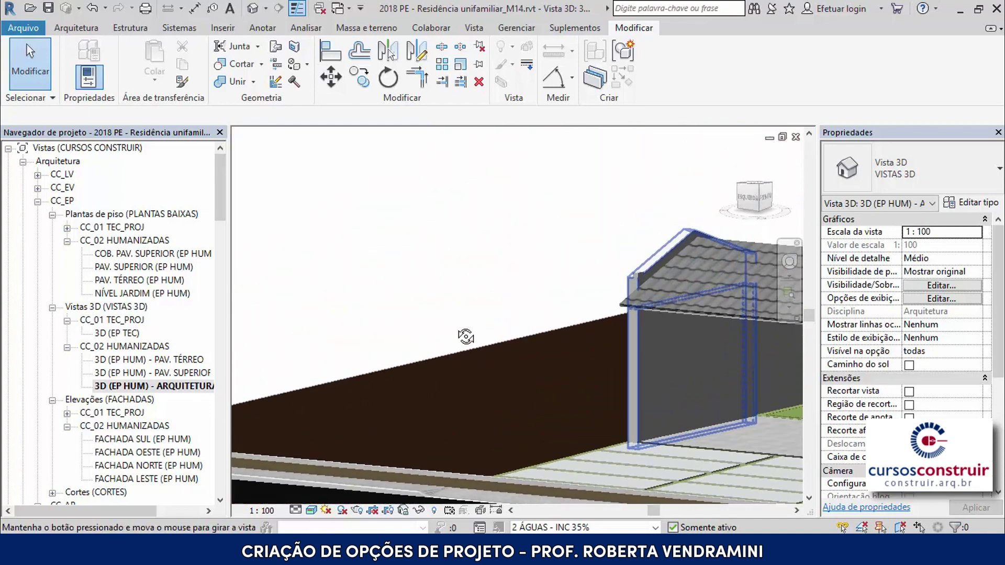
pyautogui.scroll(-3, 601, 351)
pyautogui.scroll(2, 601, 352)
pyautogui.moveTo(612, 328)
pyautogui.keyDown('shift'); pyautogui.mouseDown(button='middle')
pyautogui.moveTo(542, 316)
pyautogui.moveTo(498, 280)
pyautogui.mouseUp(button='middle'); pyautogui.keyUp('shift')
pyautogui.scroll(2, 490, 274)
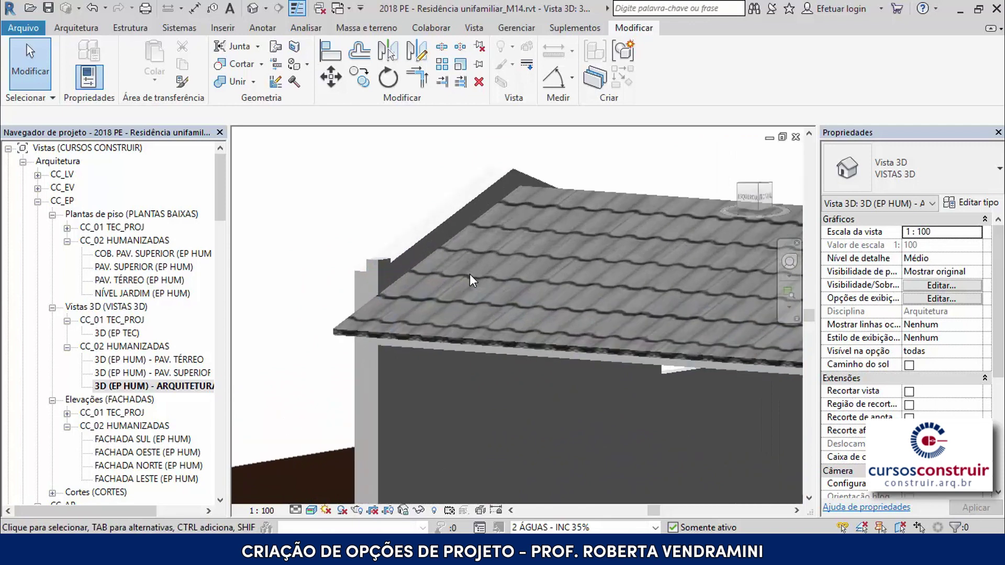
pyautogui.scroll(2, 469, 274)
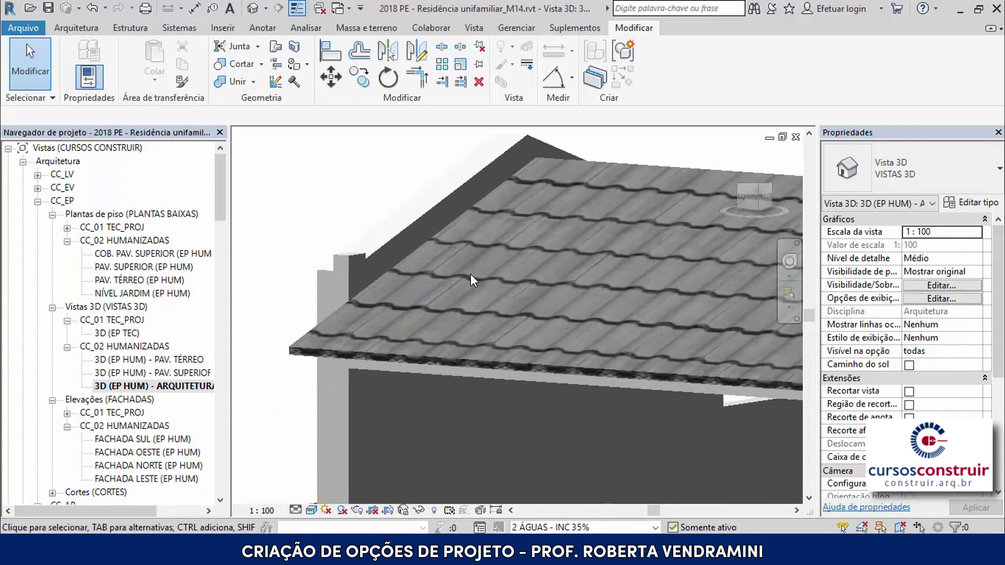
# - Trim the garage wall up to the gable roof with Aparar/Estender elemento único
pyautogui.click(443, 83)
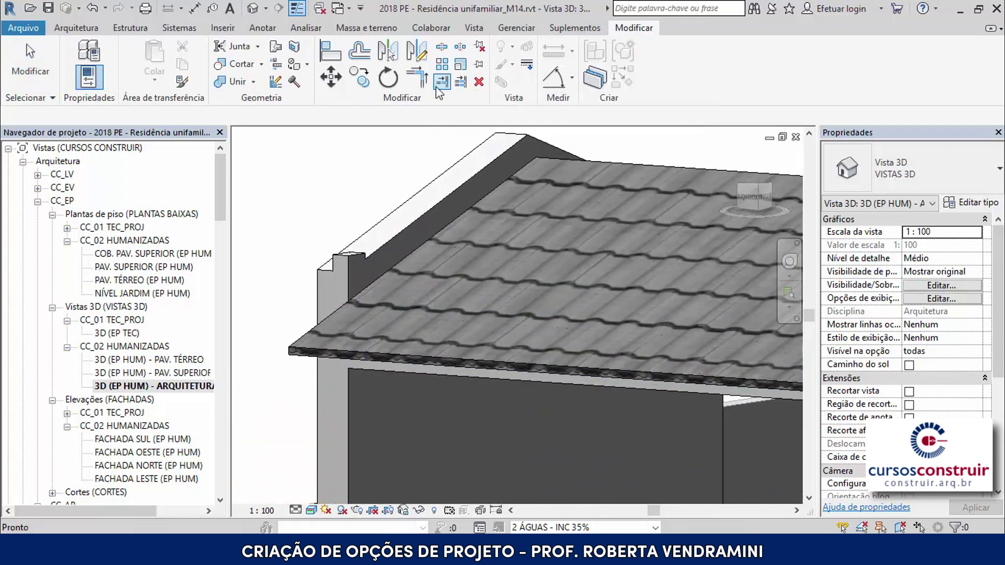
pyautogui.click(424, 218)
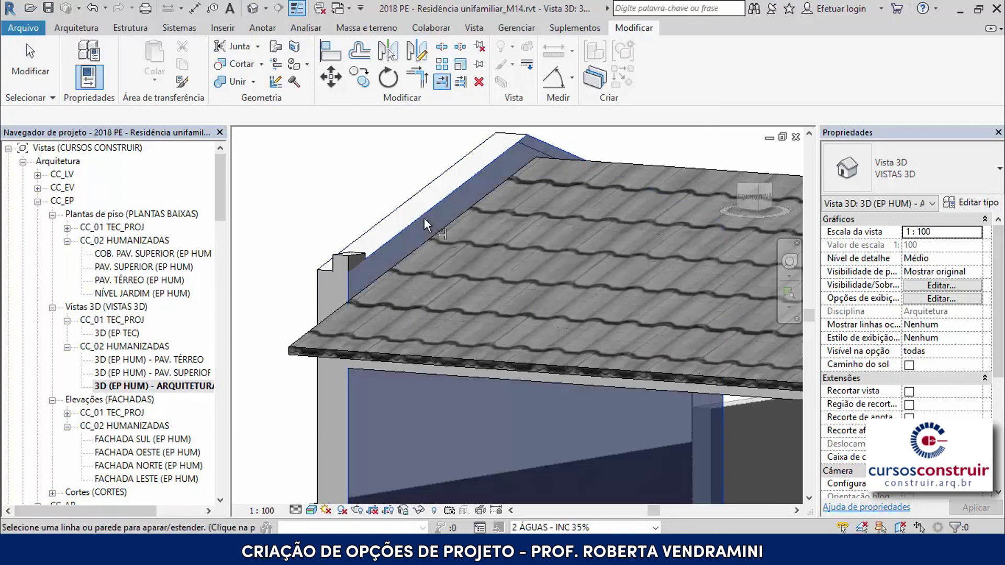
pyautogui.click(358, 258)
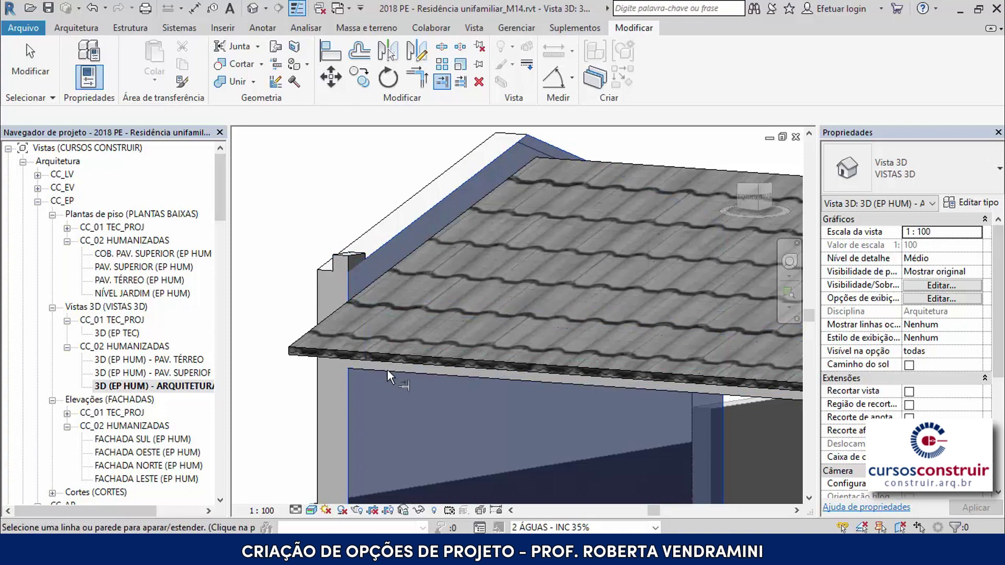
pyautogui.click(490, 377)
pyautogui.scroll(-4, 381, 191)
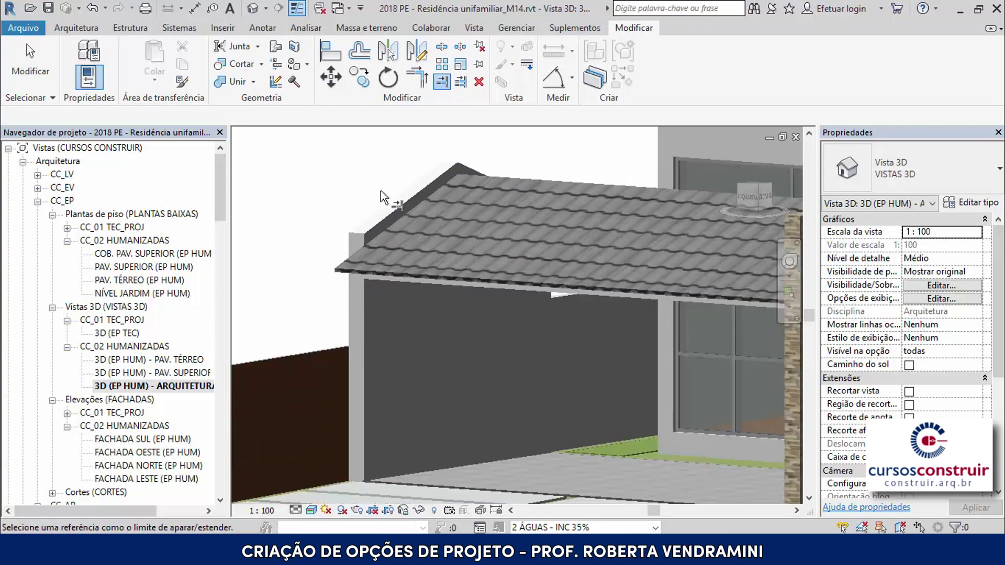
pyautogui.scroll(-4, 381, 190)
# - Review the whole house and make 2 ÁGUAS - INC 30% the active design option
pyautogui.moveTo(381, 191)
pyautogui.keyDown('shift'); pyautogui.mouseDown(button='middle')
pyautogui.moveTo(370, 257)
pyautogui.moveTo(535, 279)
pyautogui.moveTo(711, 327)
pyautogui.mouseUp(button='middle'); pyautogui.keyUp('shift')
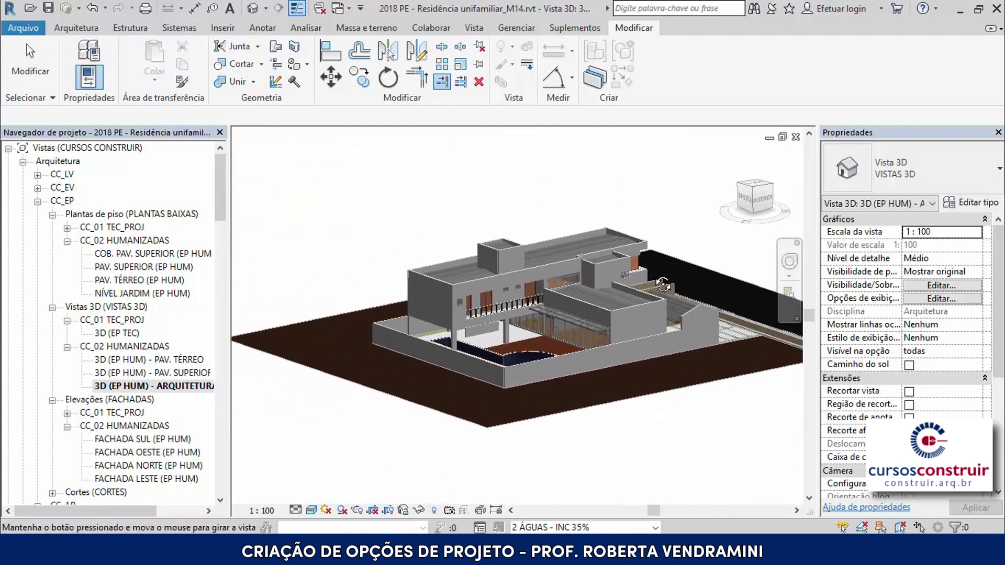
pyautogui.scroll(5, 710, 327)
pyautogui.scroll(3, 680, 327)
pyautogui.scroll(3, 649, 314)
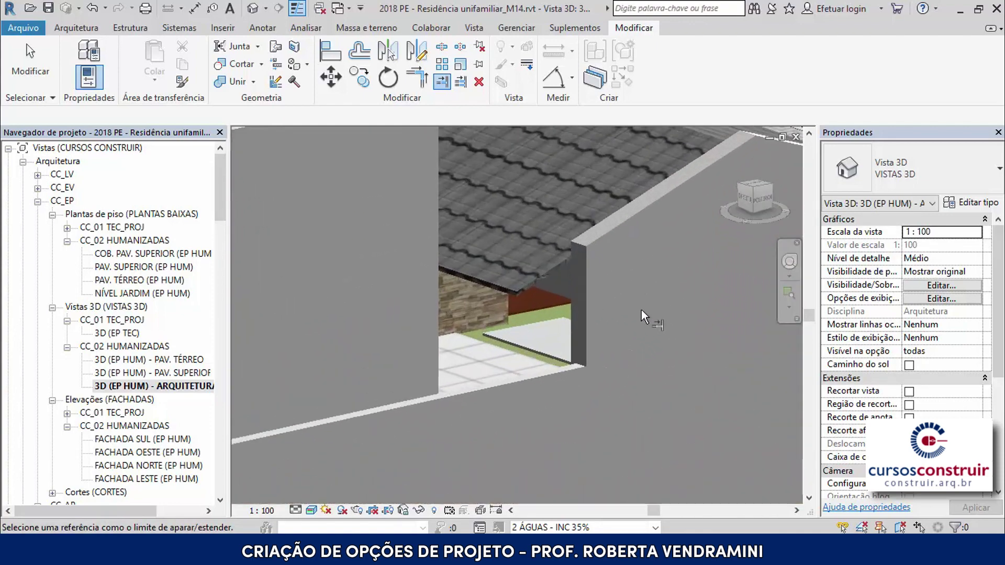
pyautogui.scroll(2, 641, 308)
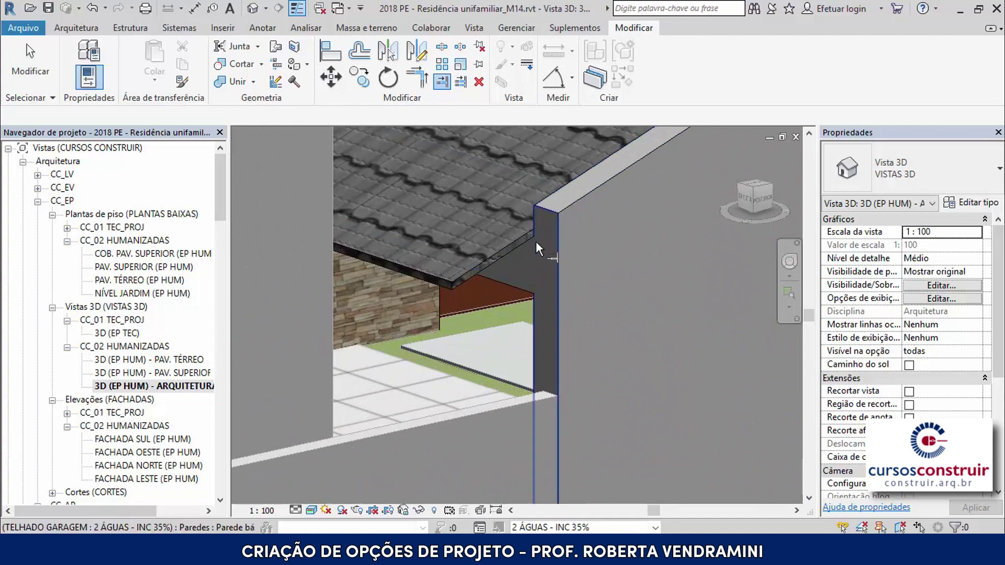
pyautogui.scroll(-3, 467, 276)
pyautogui.scroll(-3, 509, 217)
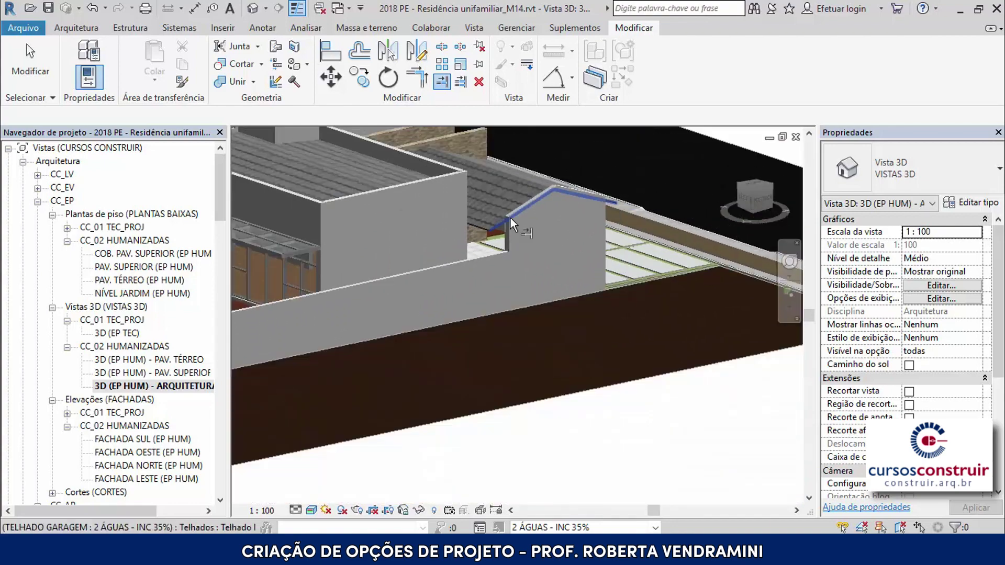
pyautogui.scroll(-3, 563, 205)
pyautogui.scroll(-2, 624, 226)
pyautogui.moveTo(624, 226)
pyautogui.keyDown('shift'); pyautogui.mouseDown(button='middle')
pyautogui.moveTo(455, 262)
pyautogui.moveTo(489, 273)
pyautogui.moveTo(390, 225)
pyautogui.mouseUp(button='middle'); pyautogui.keyUp('shift')
pyautogui.scroll(4, 367, 199)
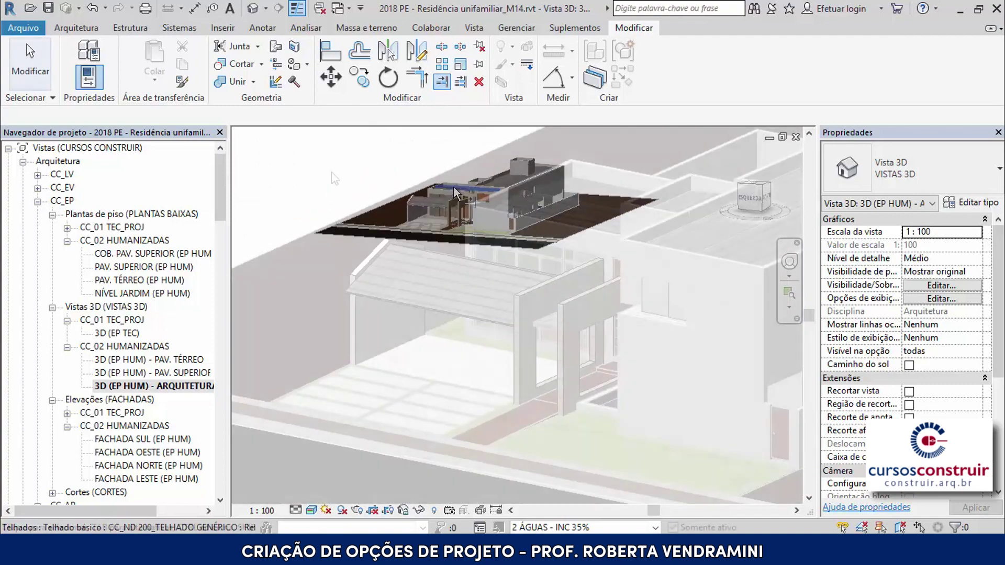
pyautogui.scroll(3, 345, 189)
pyautogui.scroll(2, 331, 179)
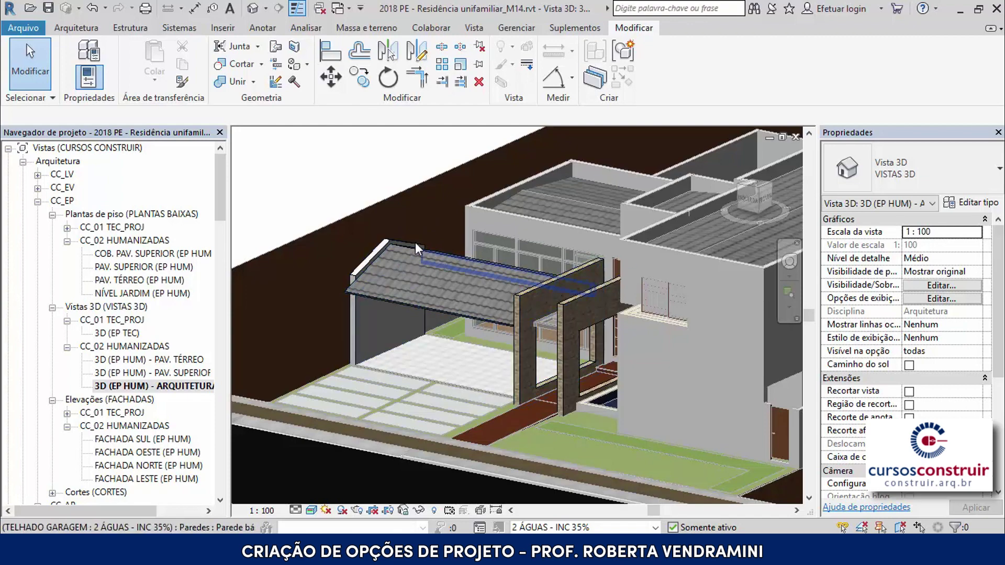
pyautogui.click(655, 528)
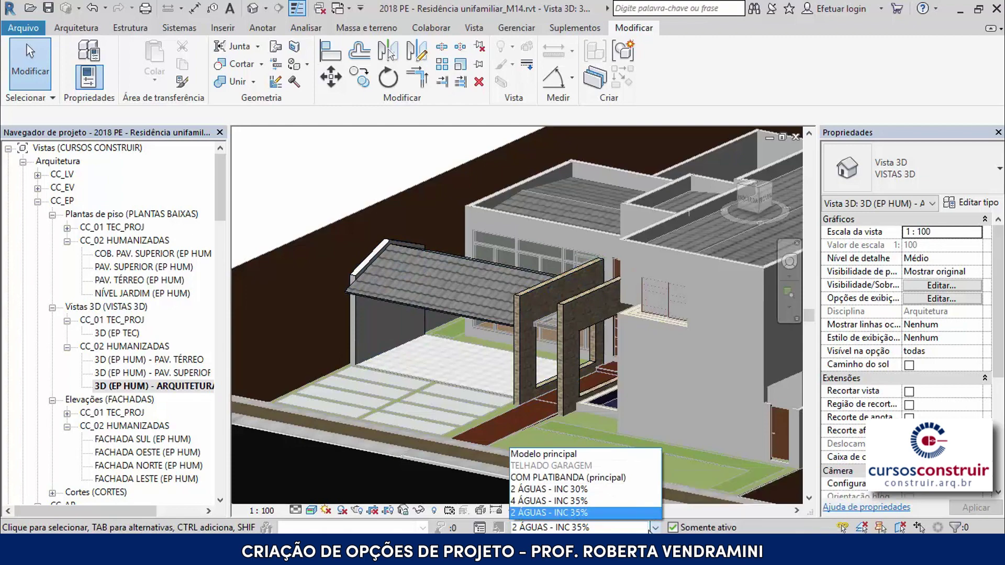
pyautogui.click(566, 490)
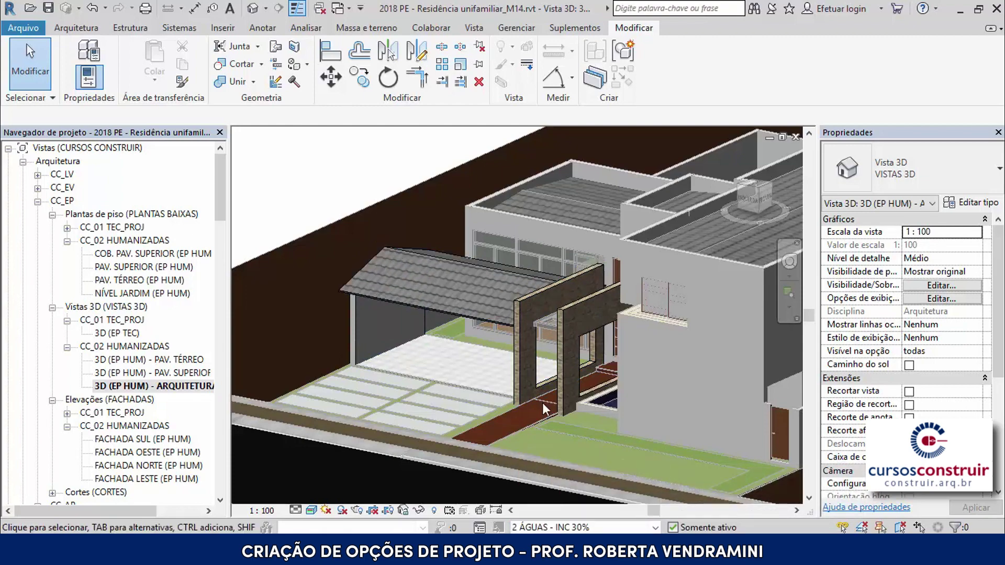
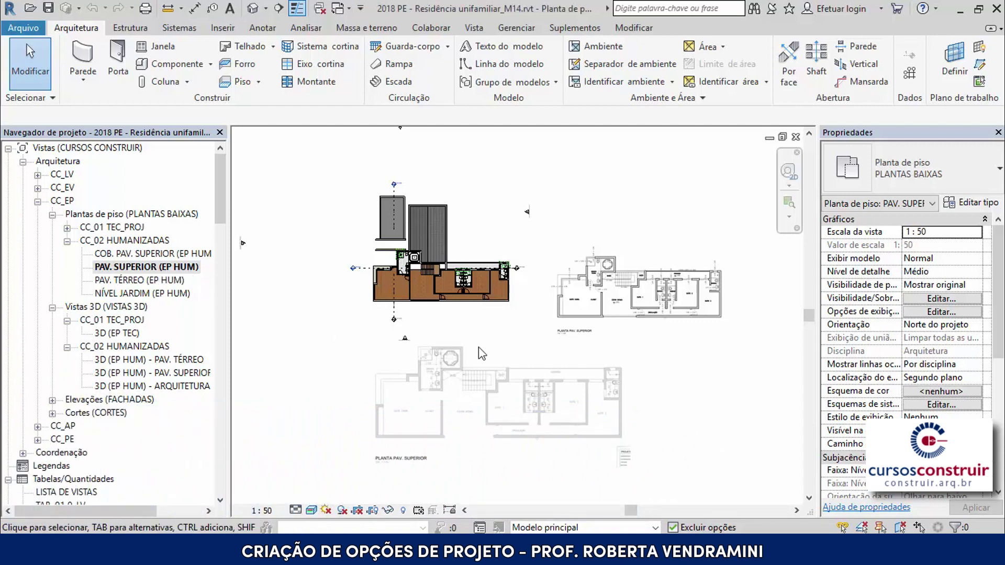
# - Delete the lower and upper-right layout raster images, then zoom in on the two bathrooms
pyautogui.click(464, 368)
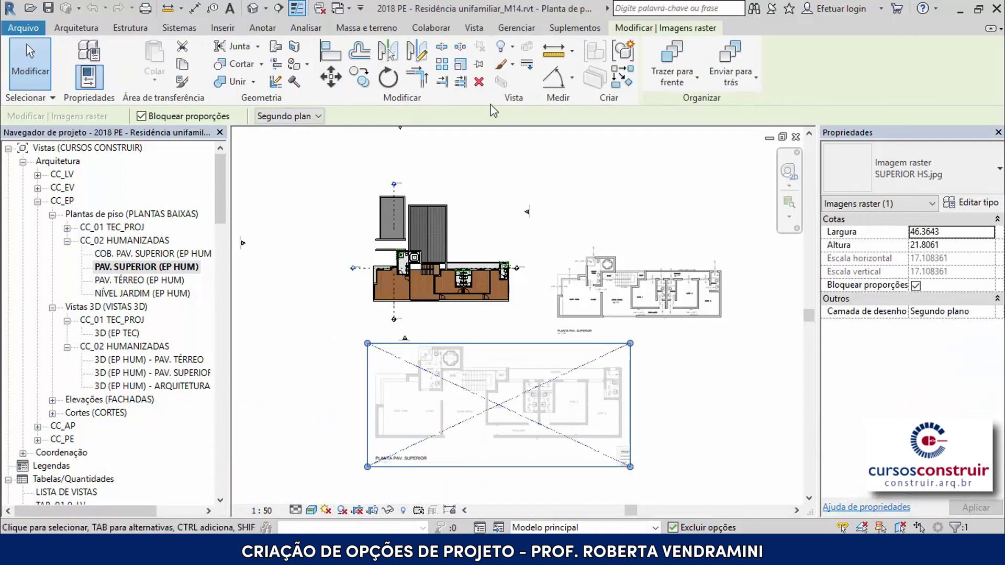
pyautogui.click(479, 82)
pyautogui.click(628, 284)
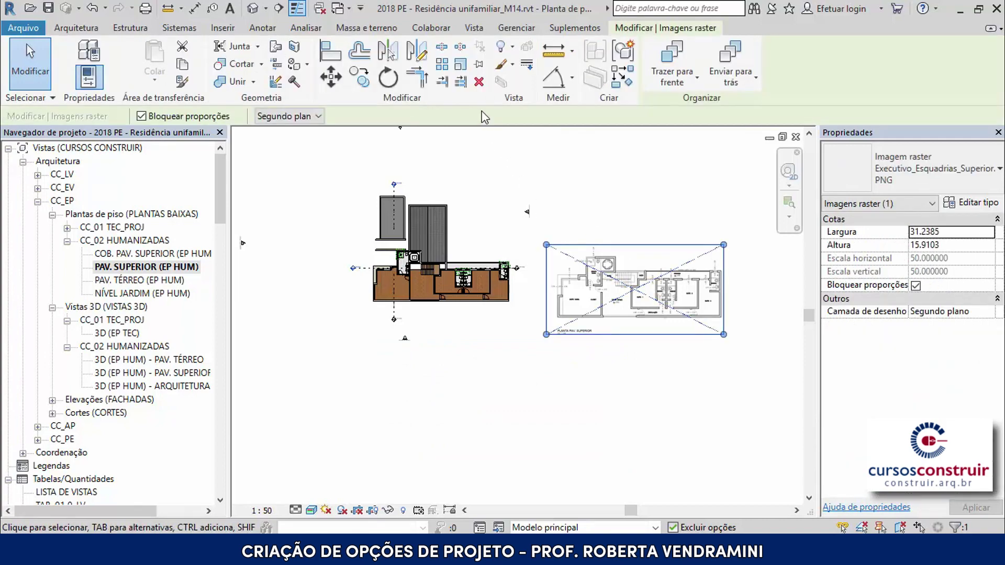
pyautogui.click(480, 83)
pyautogui.scroll(2, 582, 306)
pyautogui.scroll(1, 366, 266)
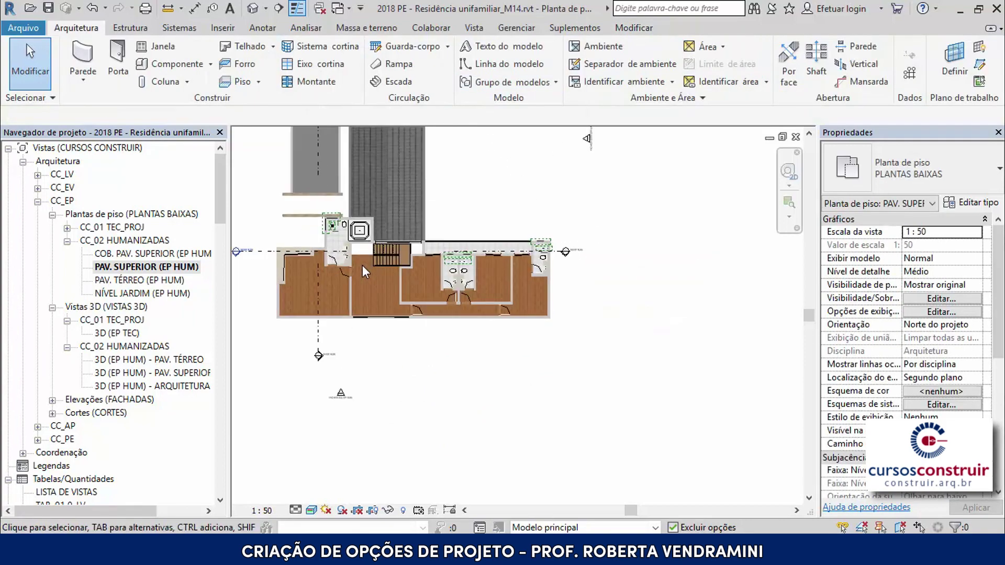
pyautogui.scroll(1, 451, 281)
pyautogui.scroll(2, 465, 268)
pyautogui.scroll(1, 466, 268)
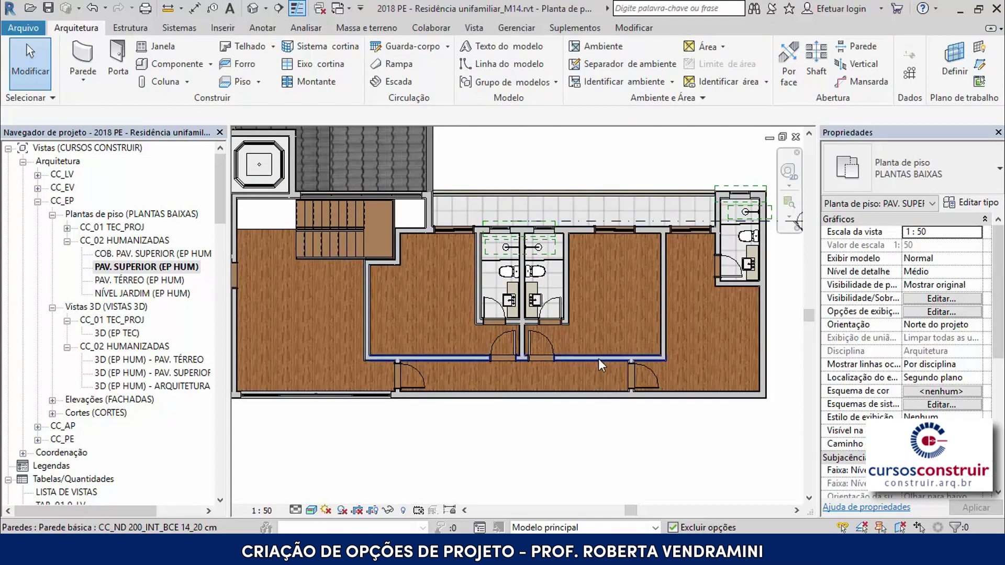
pyautogui.scroll(1, 598, 359)
pyautogui.scroll(1, 640, 297)
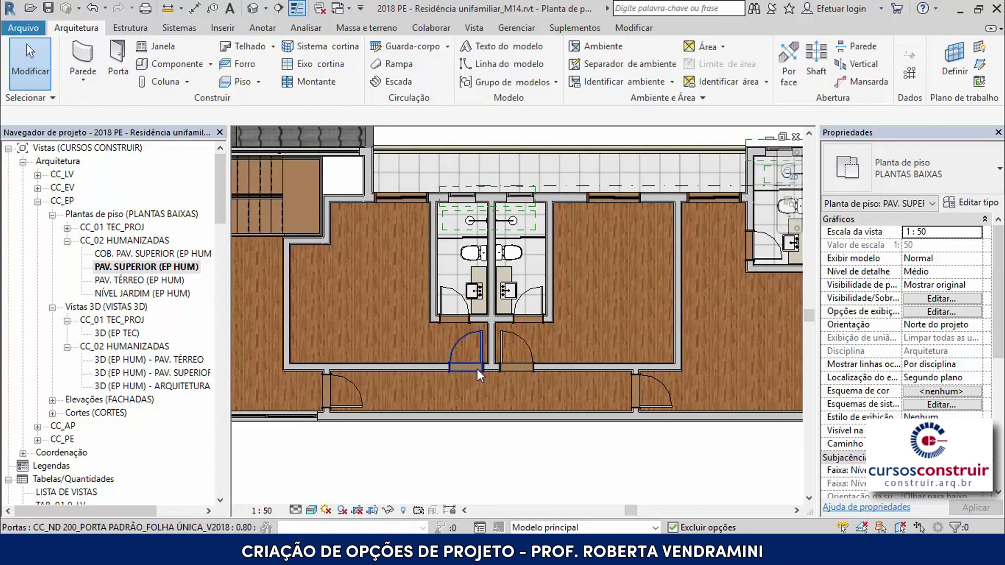
pyautogui.scroll(2, 476, 369)
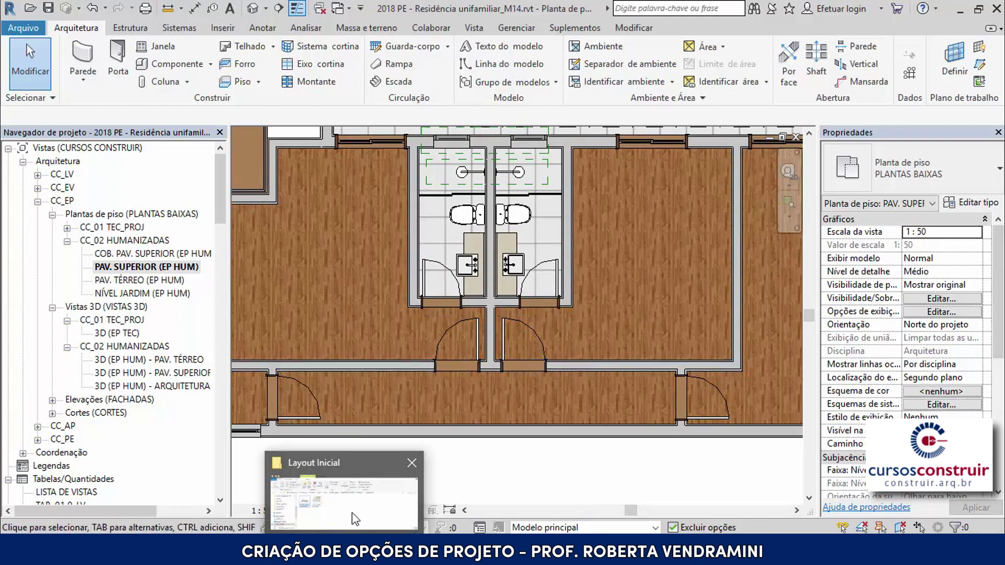
# - Open CC_Pav_Superior_Layout.jpg from the Layout Inicial folder in FastStone Image Viewer
pyautogui.click(352, 511)
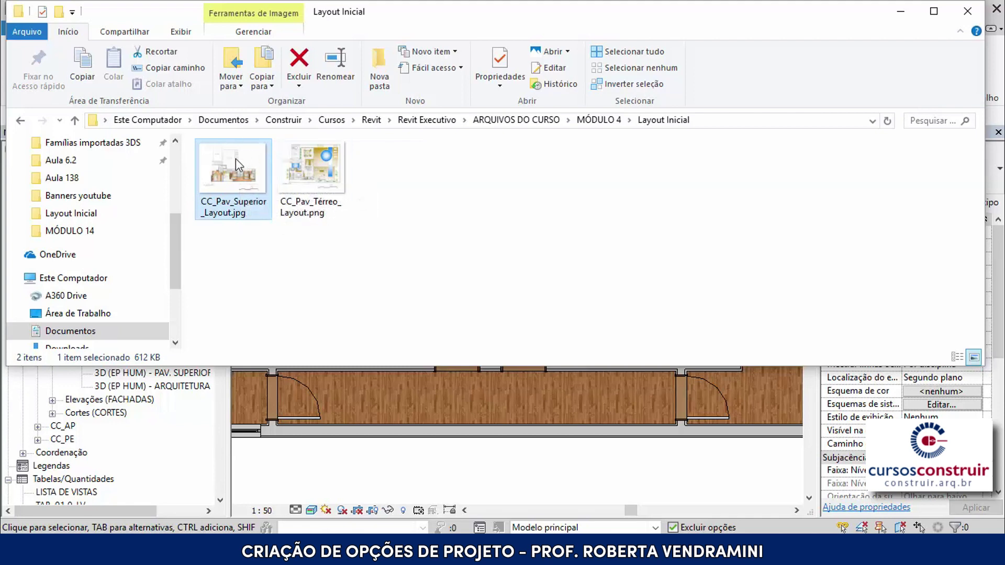
pyautogui.rightClick(235, 163)
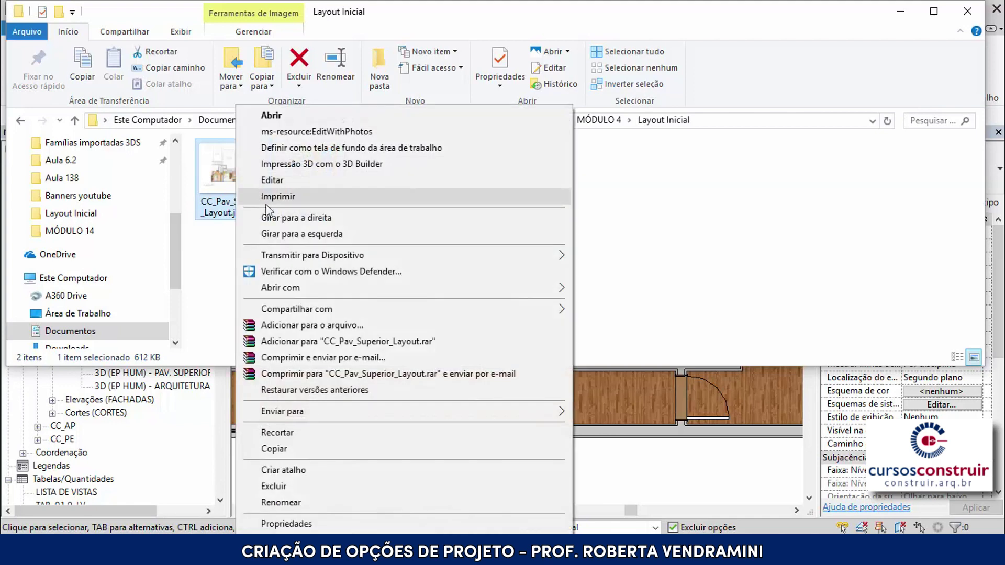
pyautogui.moveTo(281, 288)
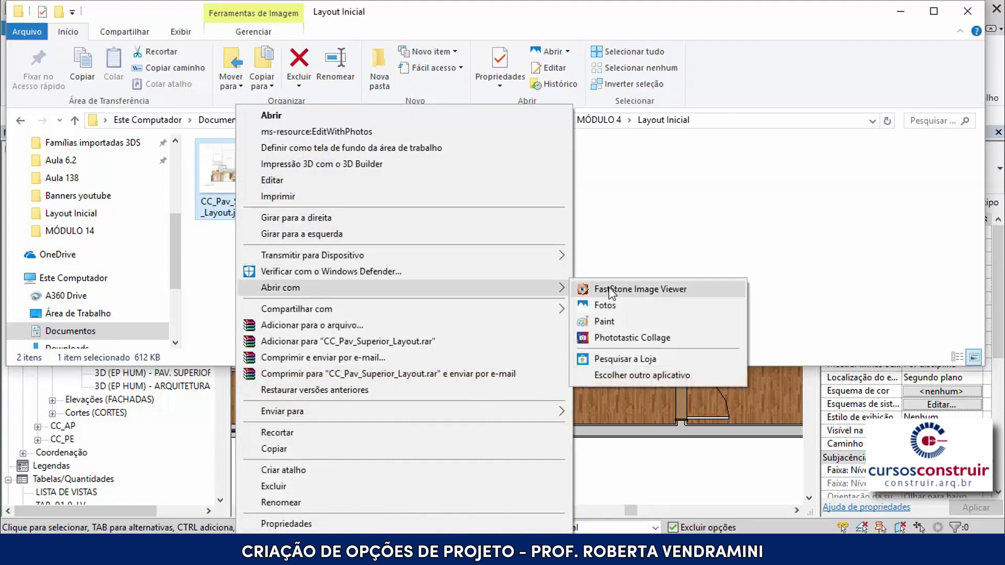
pyautogui.click(607, 288)
pyautogui.click(628, 410)
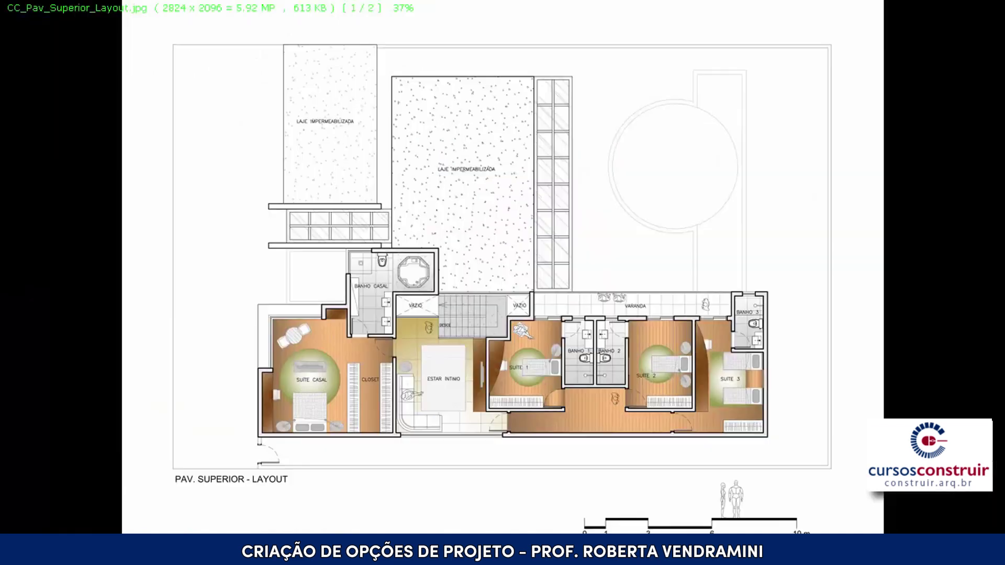
# - Close FastStone Image Viewer to return to the Revit PAV. SUPERIOR plan
pyautogui.click(454, 291)
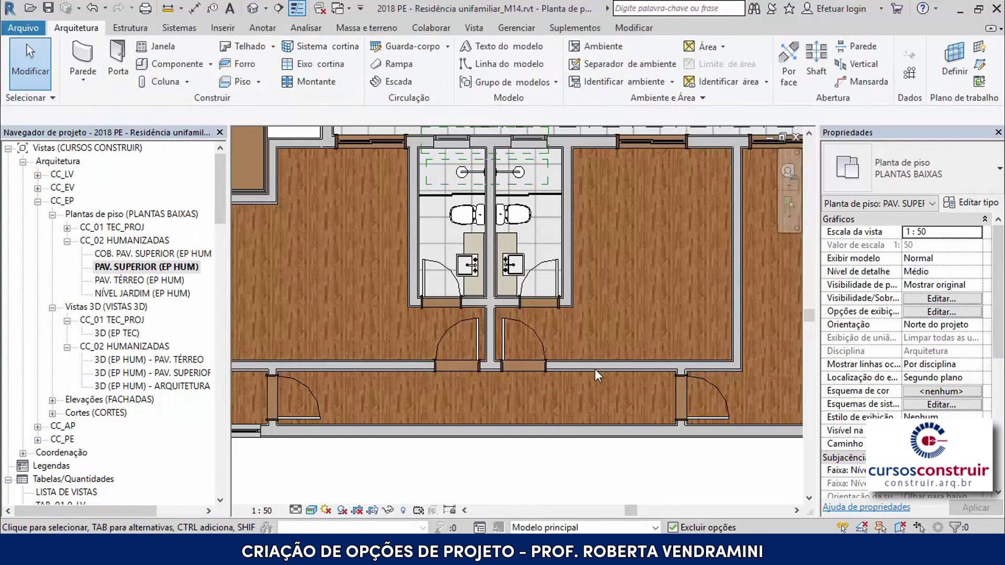
# - Add a new design option set under Manage and rename it 'LAYOUT SUÍTES 1 E 2'
pyautogui.scroll(-4, 503, 268)
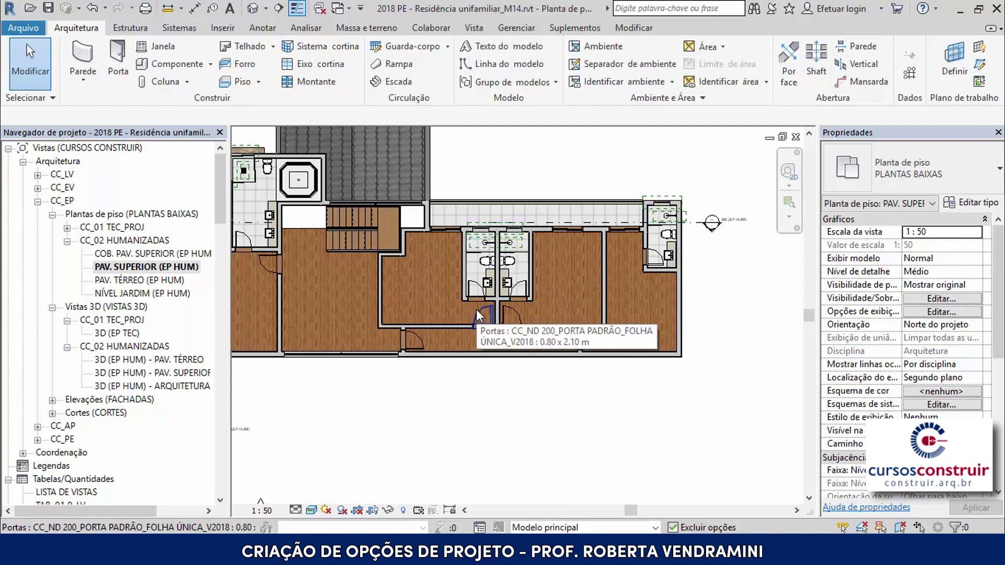
pyautogui.click(519, 29)
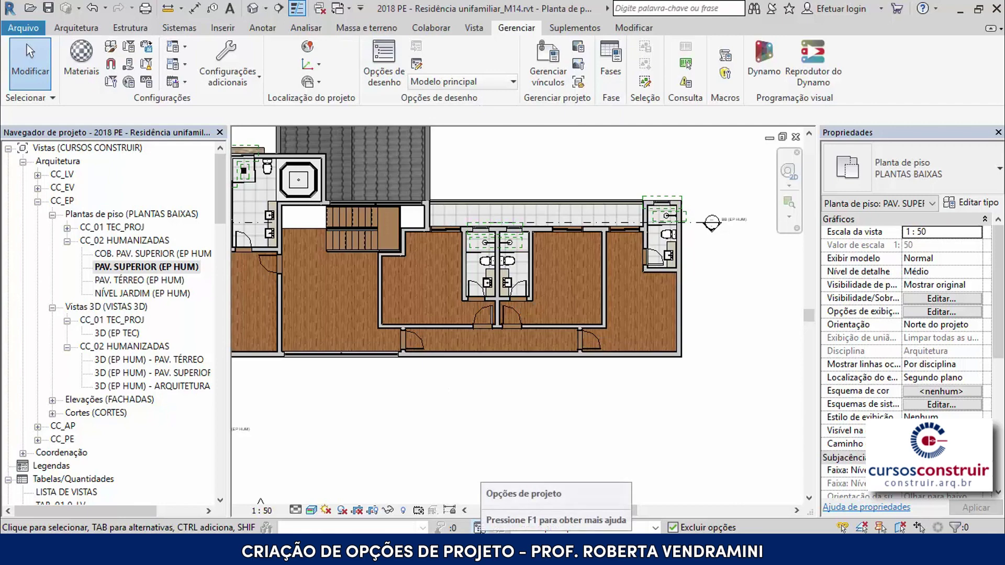
pyautogui.click(479, 528)
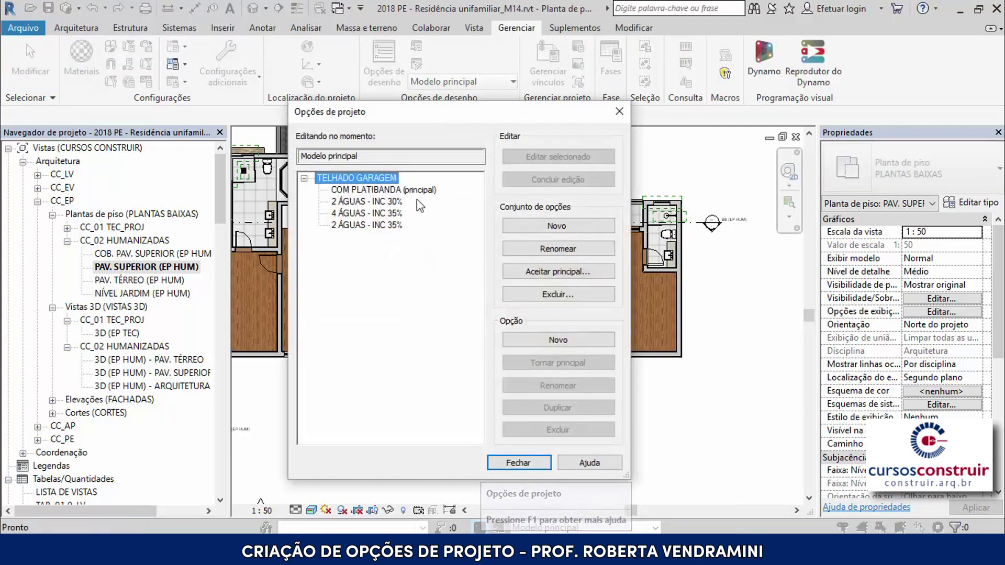
pyautogui.click(557, 226)
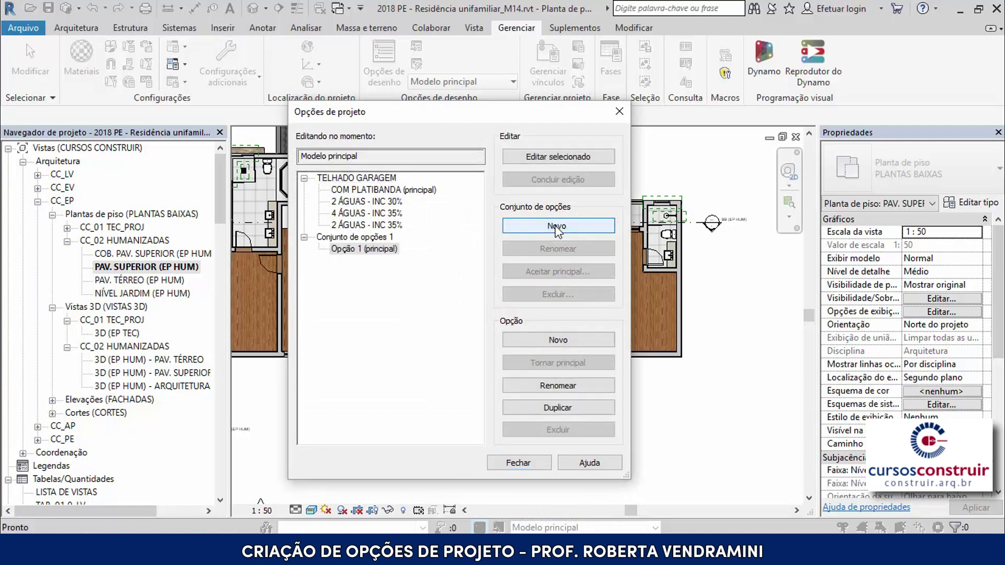
pyautogui.click(339, 240)
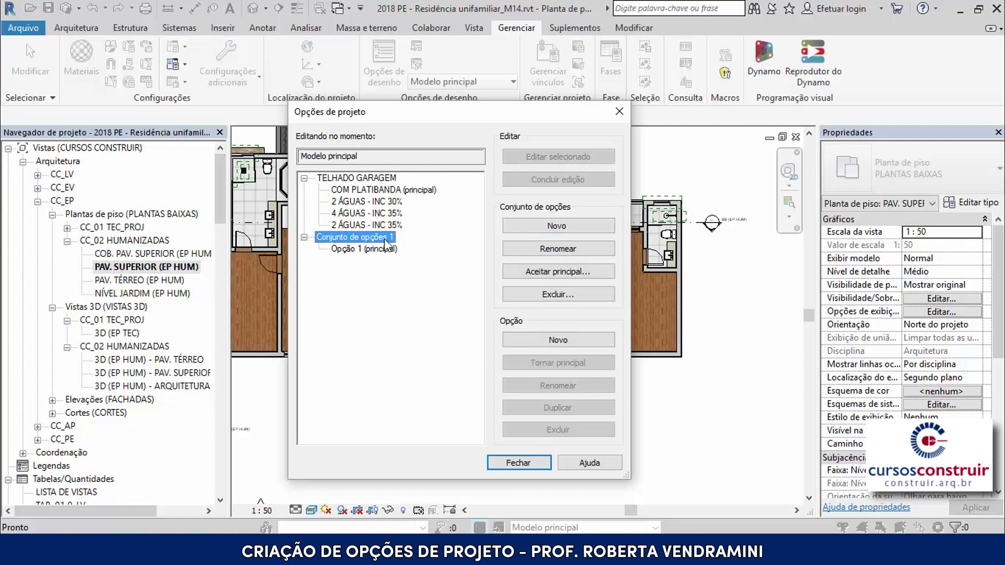
pyautogui.click(544, 250)
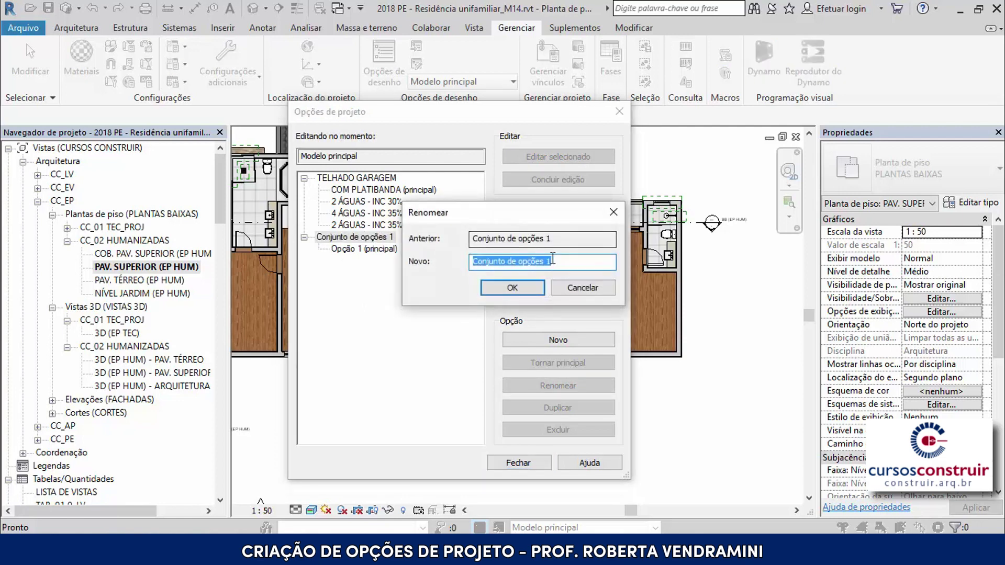
pyautogui.write('LAYOUT SUÍTES 1 E 2')
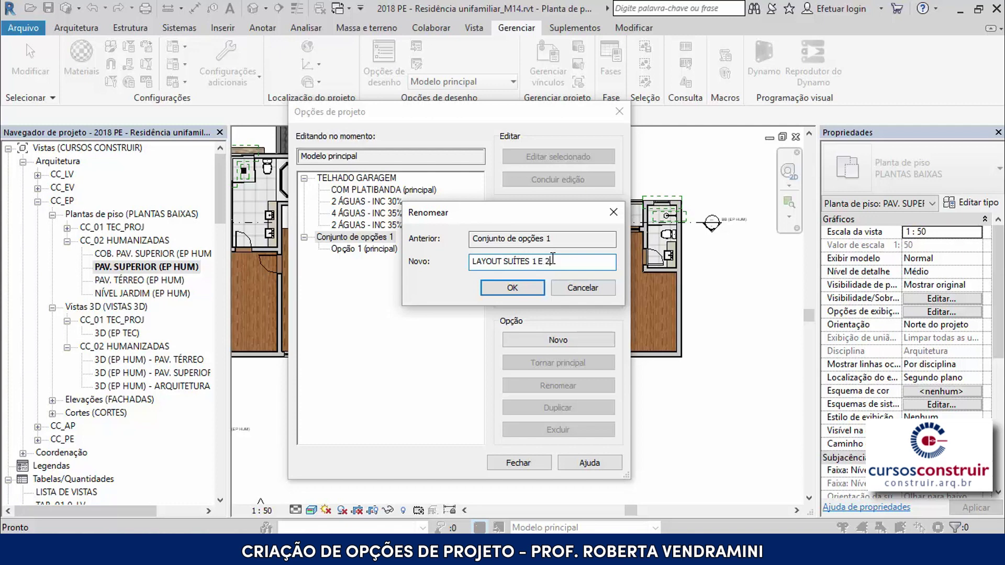
pyautogui.click(529, 290)
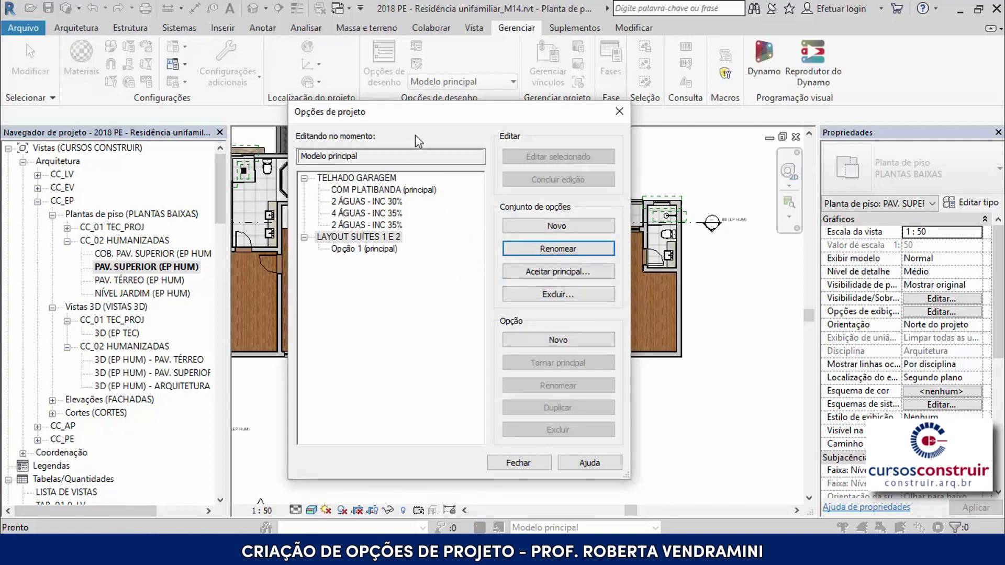
# - Rename the primary option Opção 1 to 'SEM HALL'
pyautogui.moveTo(425, 116); pyautogui.dragTo(186, 121)
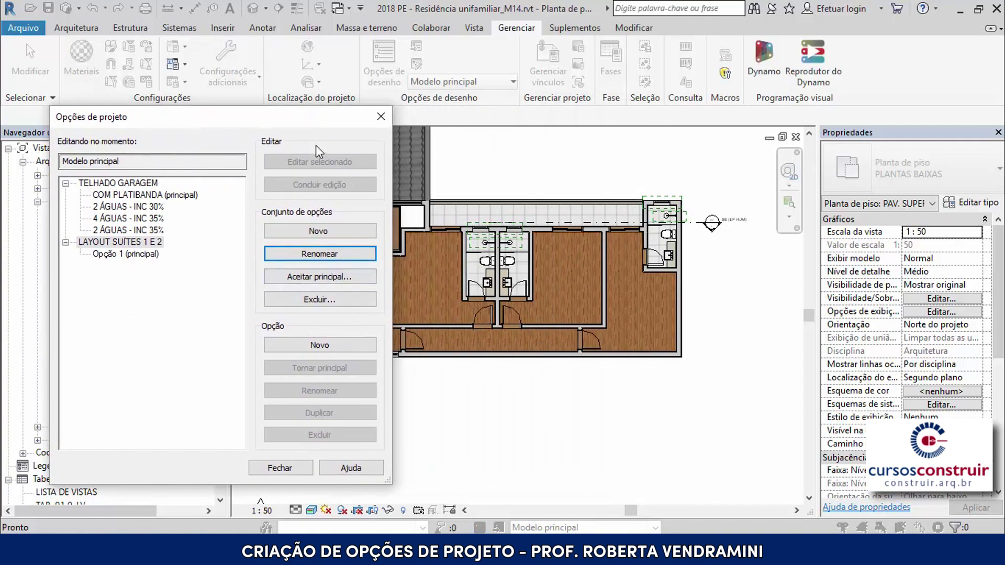
pyautogui.moveTo(290, 122); pyautogui.dragTo(514, 134)
pyautogui.click(350, 266)
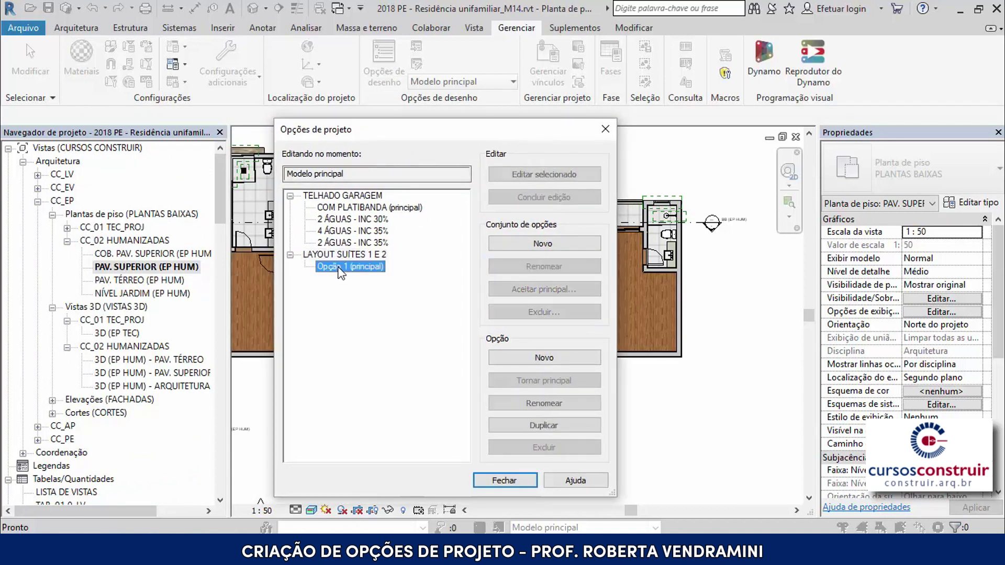
pyautogui.click(529, 404)
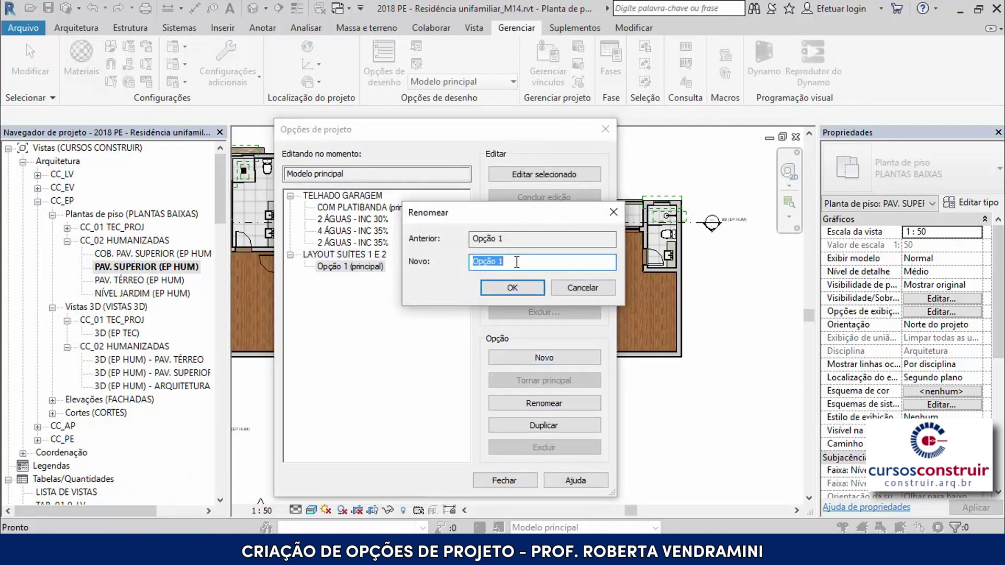
pyautogui.write('SEM HALL')
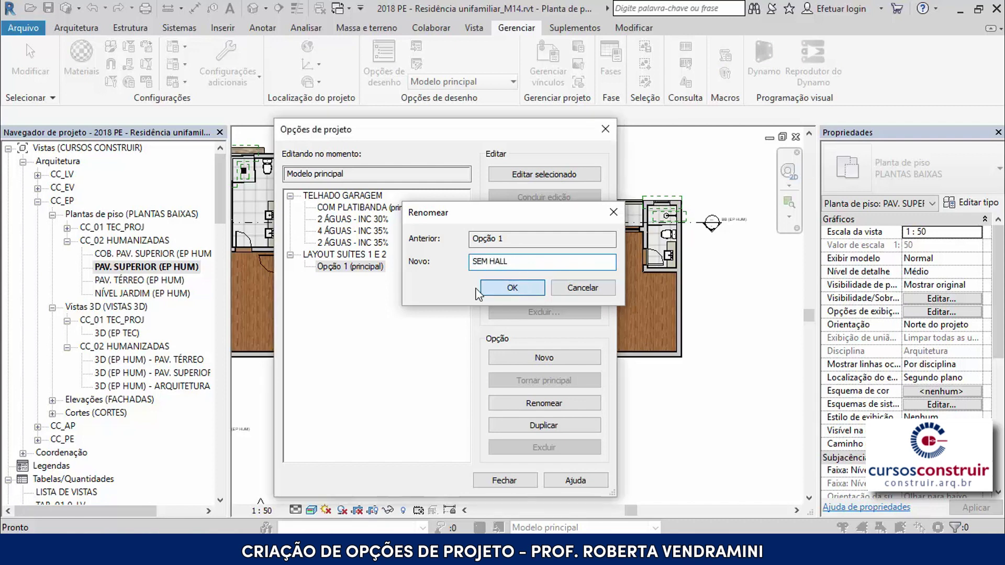
pyautogui.click(520, 283)
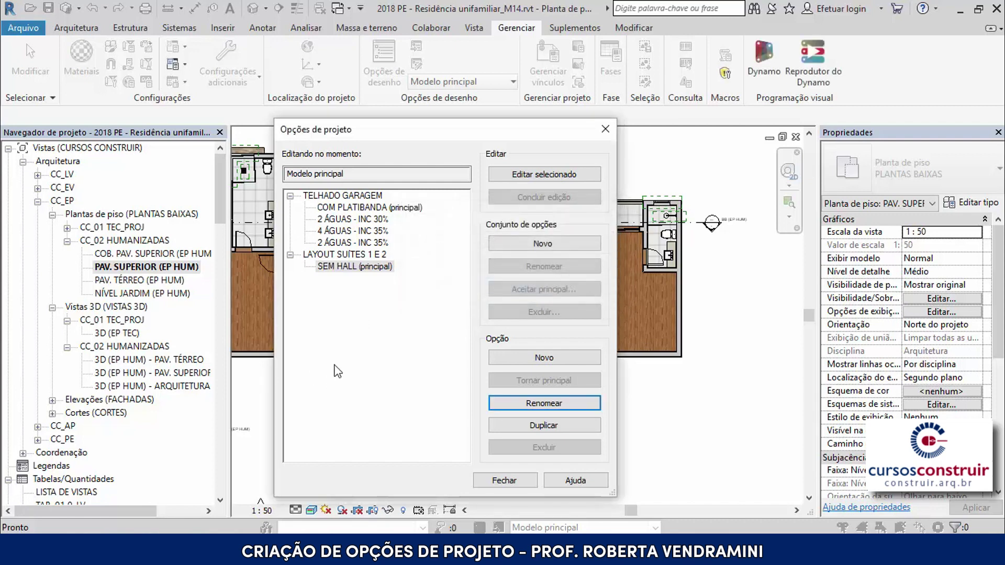
# - Add a second option named 'COM HALL' and close the Design Options dialog
pyautogui.click(532, 359)
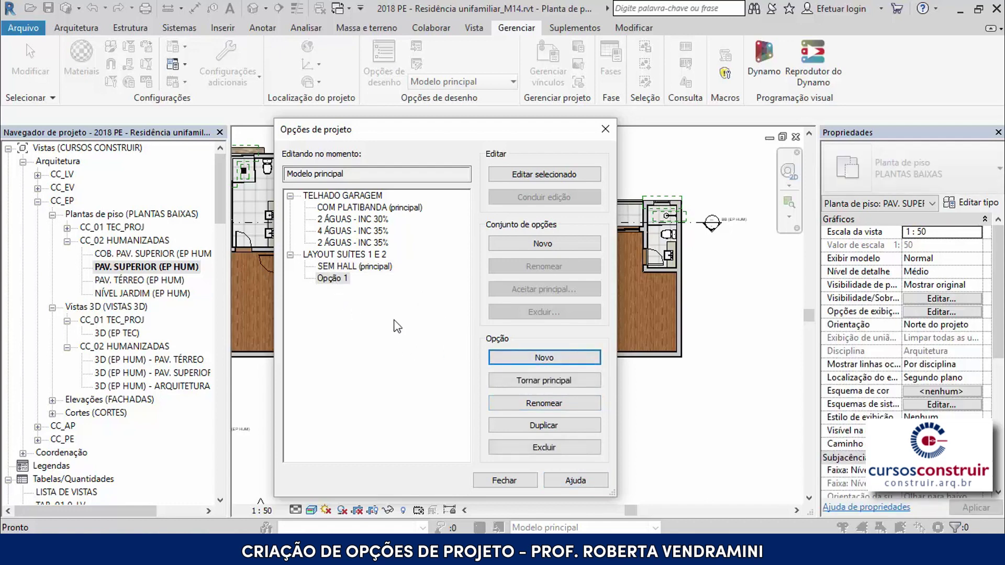
pyautogui.click(530, 402)
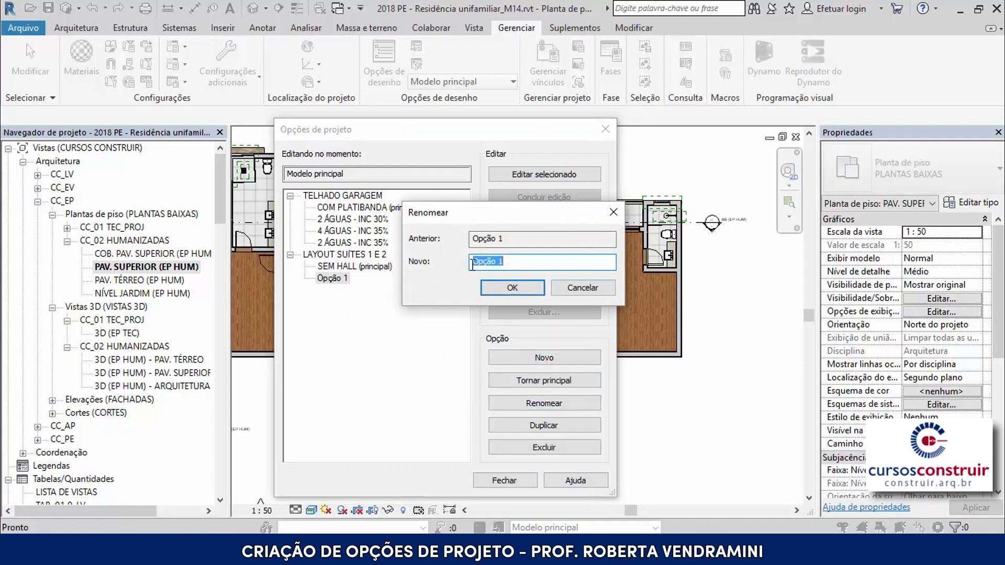
pyautogui.write('COM HALL')
pyautogui.click(512, 288)
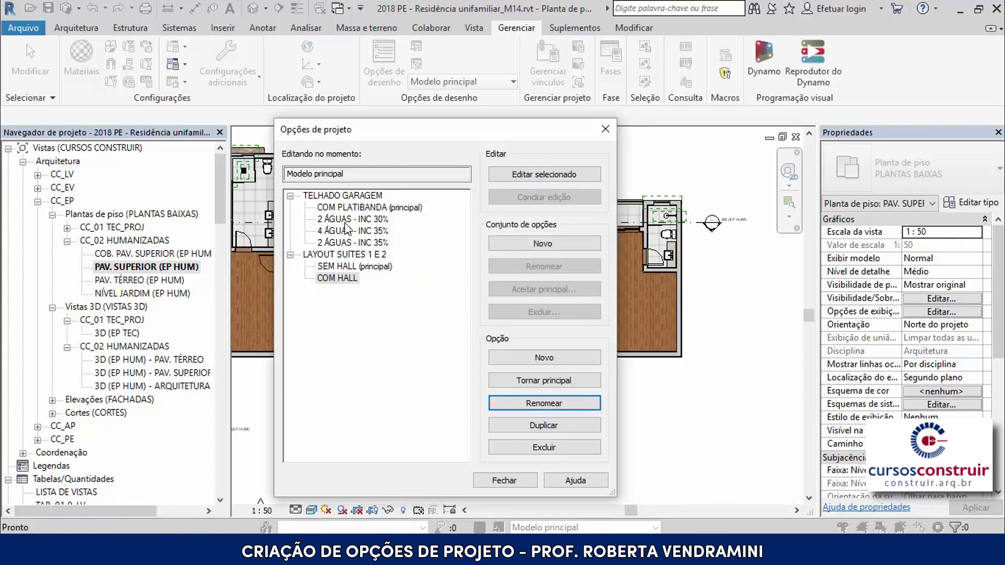
pyautogui.click(512, 481)
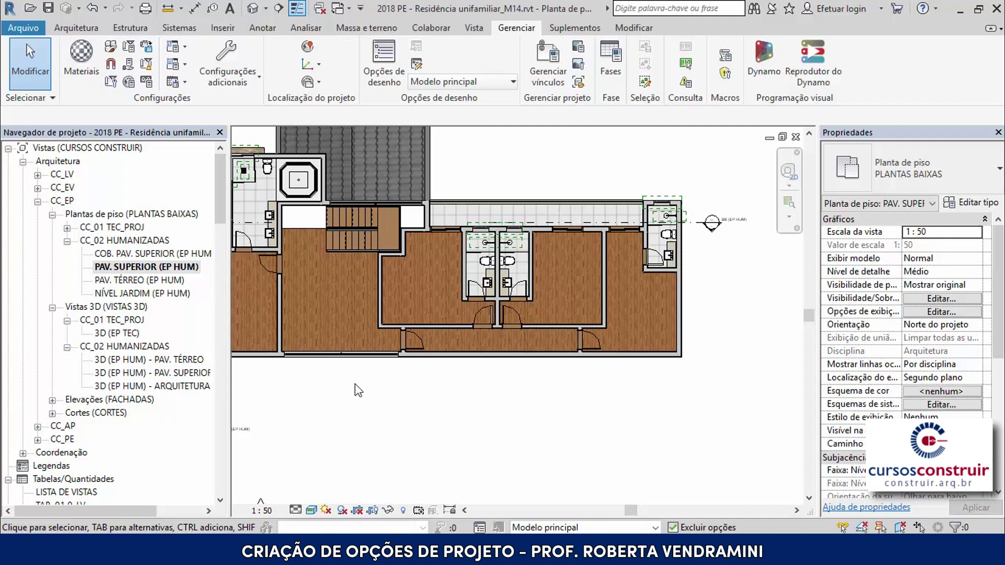
# - Box-select the suites' walls, doors and fixtures, adding the upper, top and bottom exterior walls
pyautogui.moveTo(355, 384); pyautogui.dragTo(627, 250)
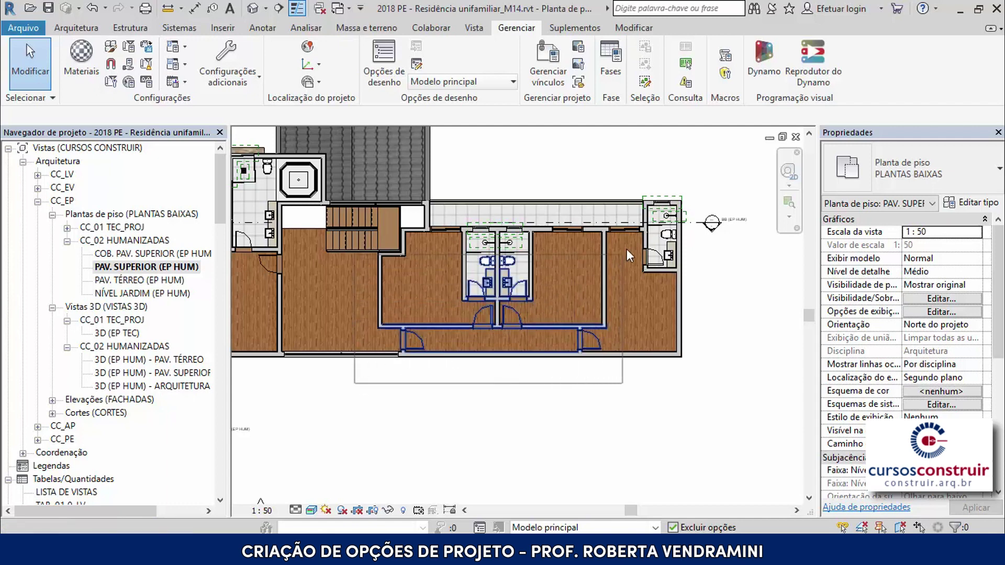
pyautogui.moveTo(627, 250); pyautogui.dragTo(633, 217)
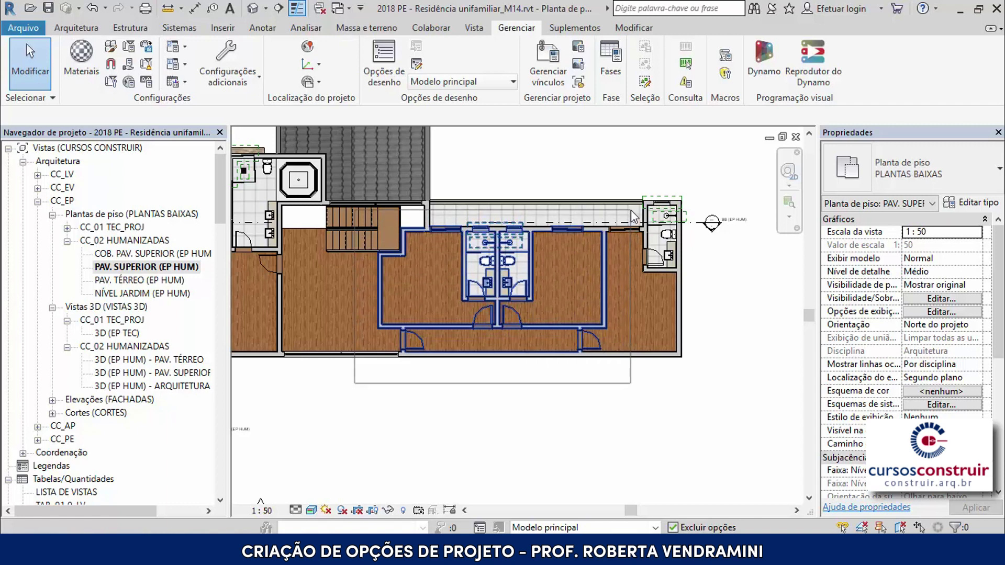
pyautogui.moveTo(632, 217); pyautogui.dragTo(633, 216)
pyautogui.scroll(1, 633, 219)
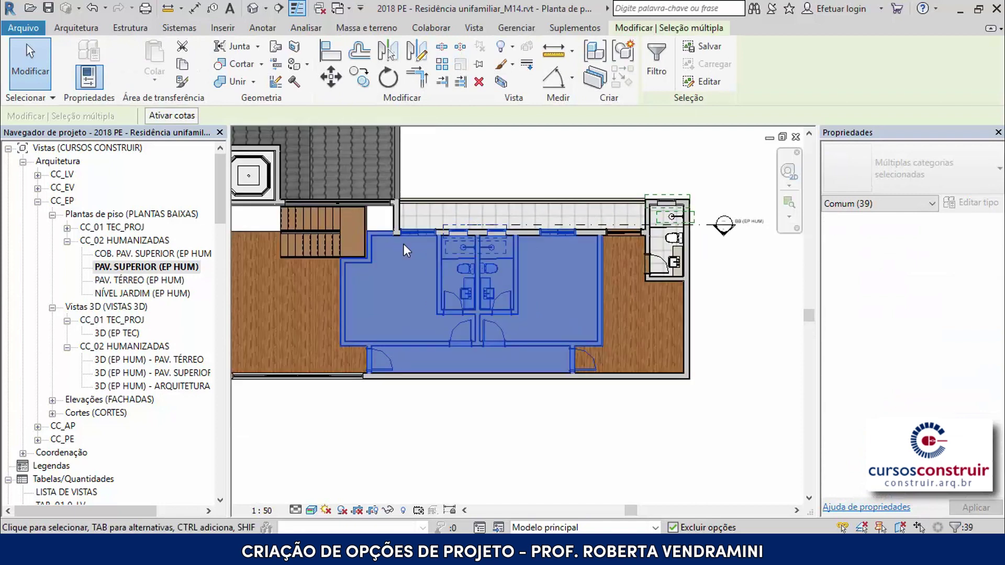
pyautogui.scroll(2, 404, 244)
pyautogui.scroll(2, 401, 242)
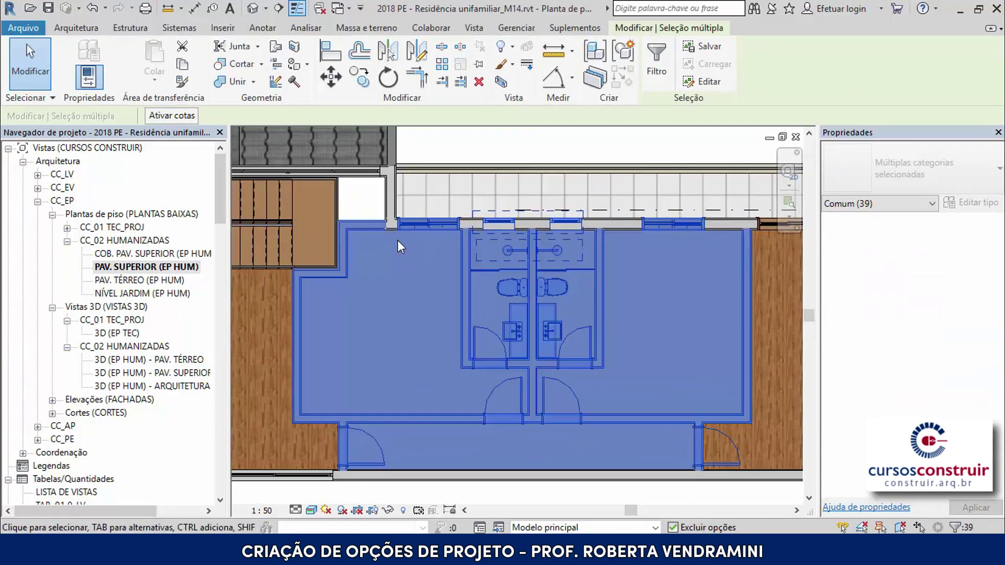
pyautogui.keyDown('ctrl'); pyautogui.click(385, 200); pyautogui.keyUp('ctrl')
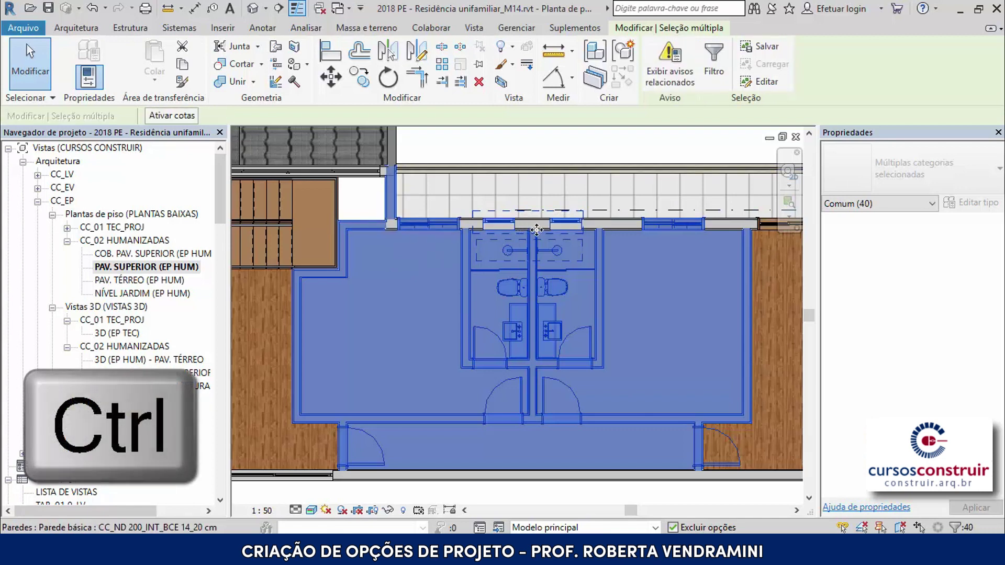
pyautogui.keyDown('ctrl'); pyautogui.click(724, 228); pyautogui.keyUp('ctrl')
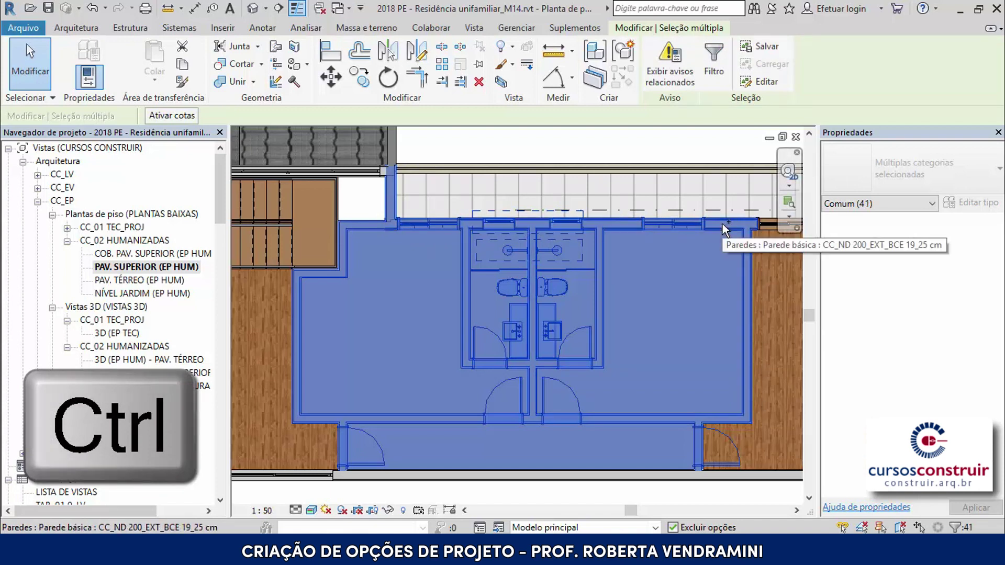
pyautogui.scroll(-1, 580, 291)
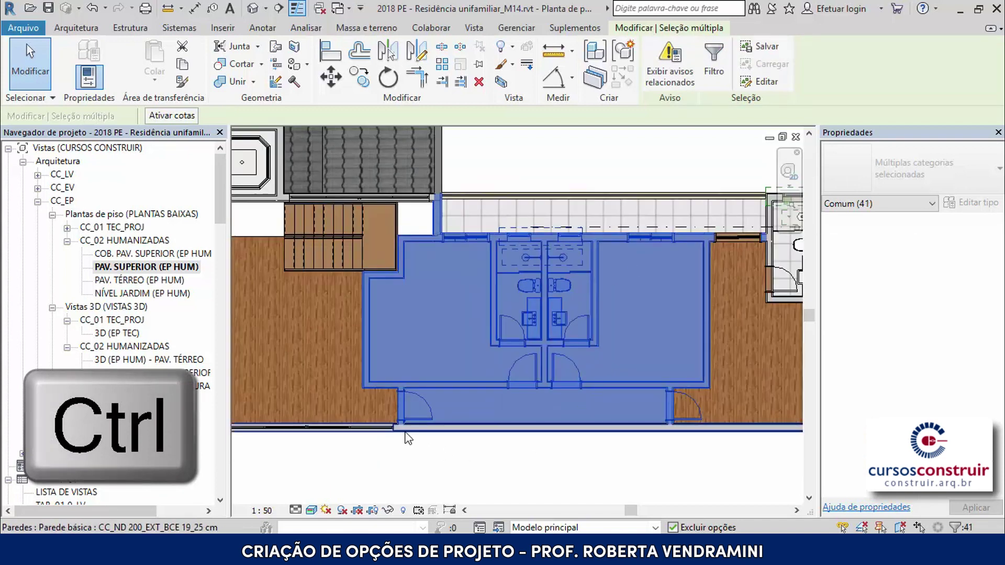
pyautogui.keyDown('ctrl'); pyautogui.click(449, 429); pyautogui.keyUp('ctrl')
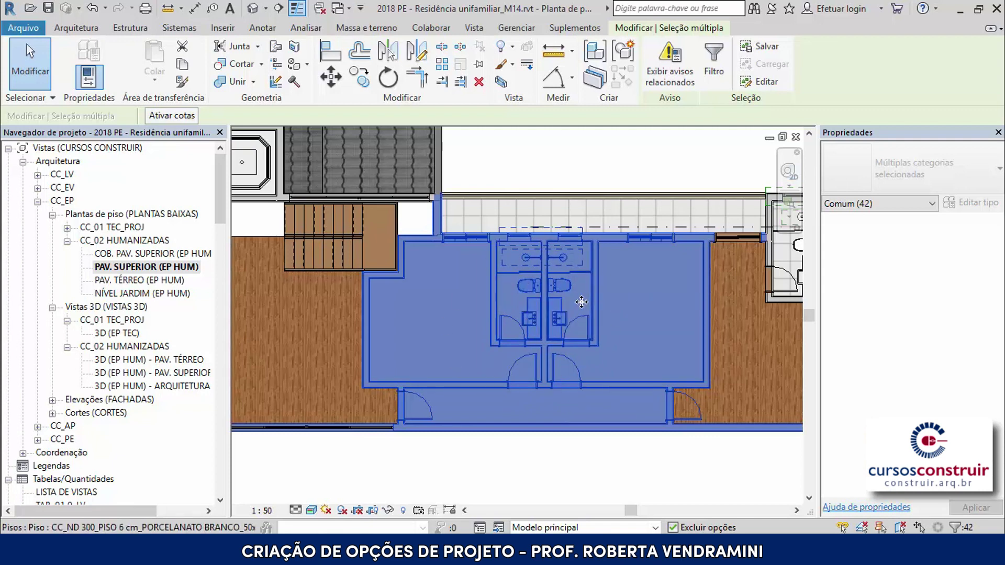
# - Add the selection to both SEM HALL and COM HALL in LAYOUT SUÍTES 1 E 2, dismissing the warning
pyautogui.click(500, 528)
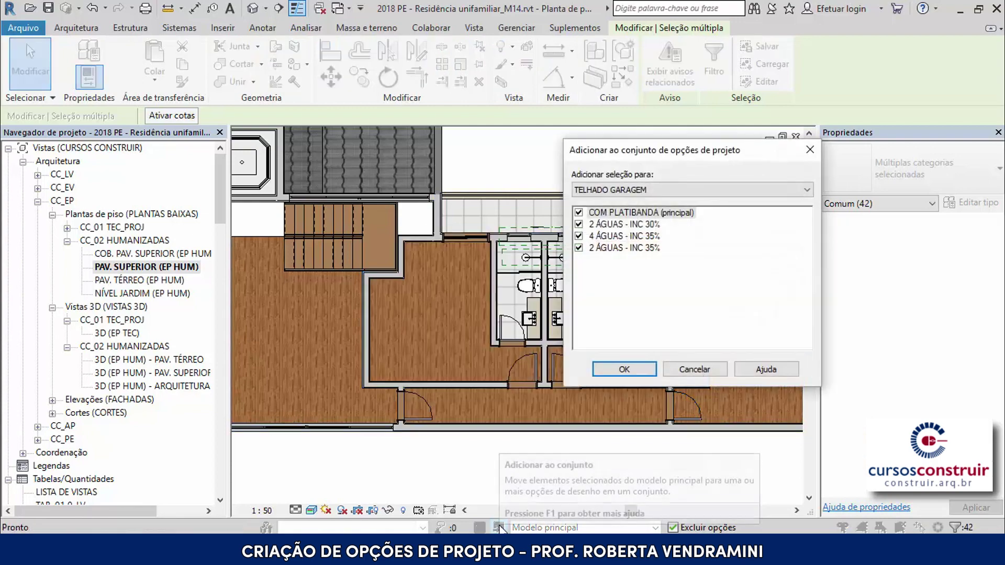
pyautogui.moveTo(672, 152); pyautogui.dragTo(450, 159)
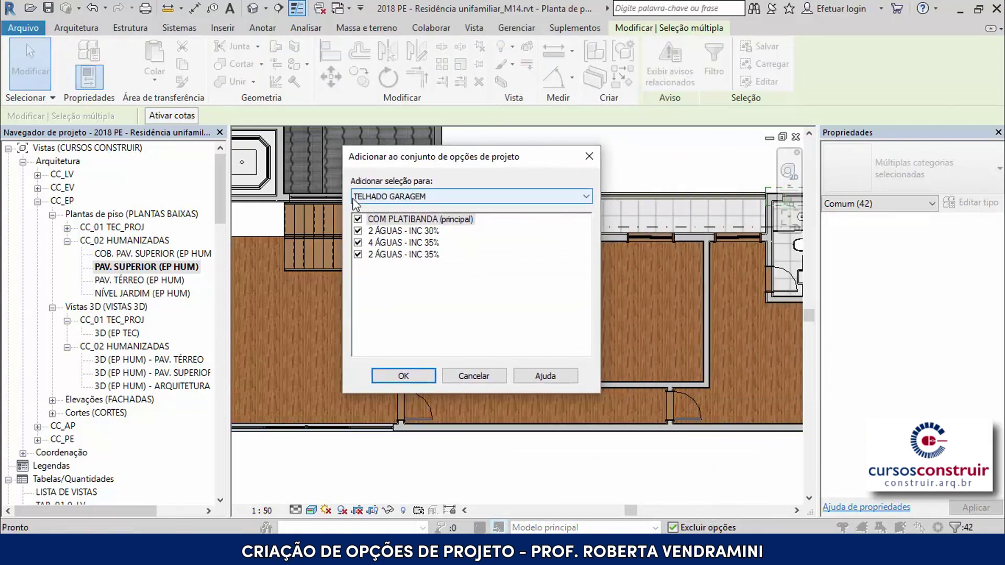
pyautogui.click(589, 195)
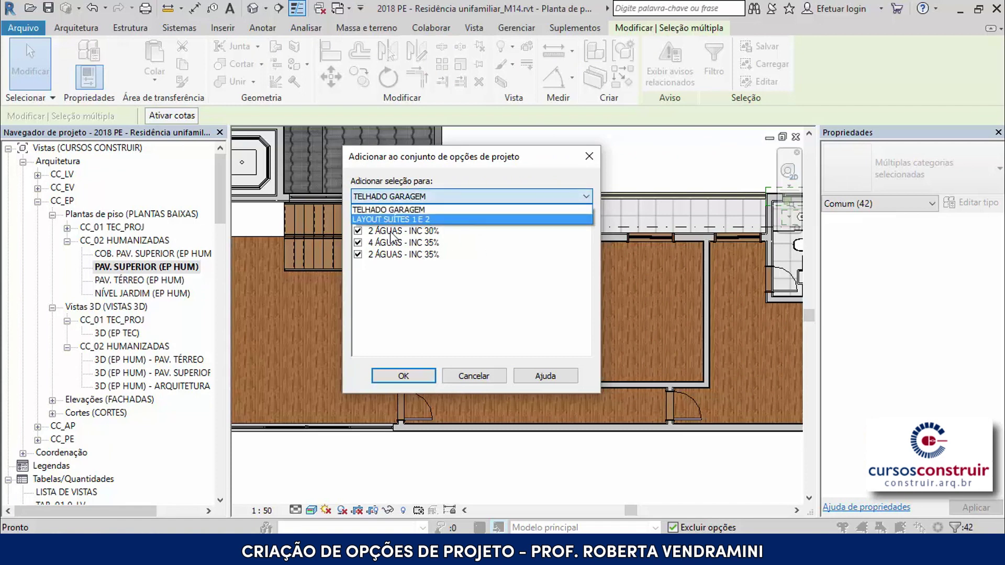
pyautogui.click(361, 220)
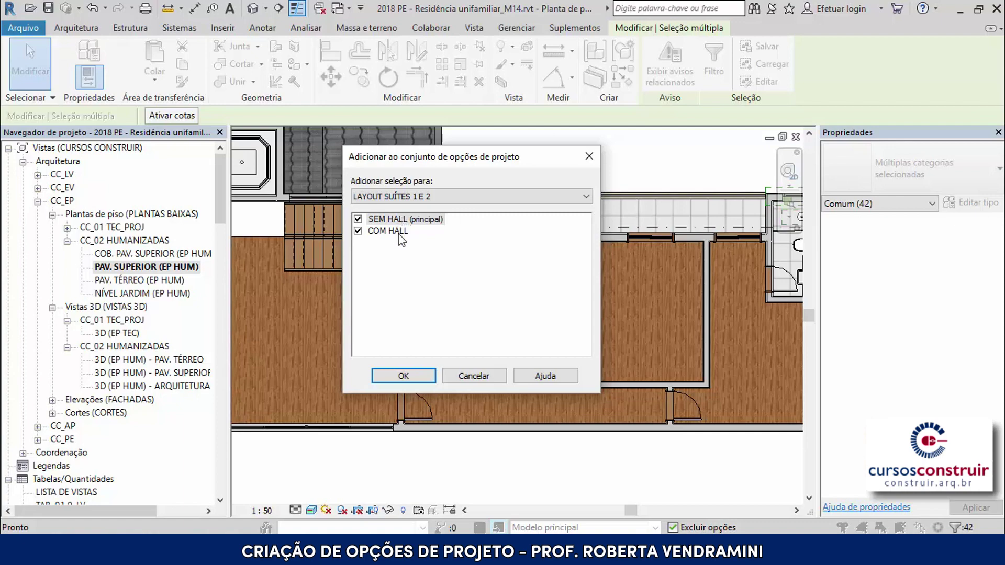
pyautogui.click(422, 373)
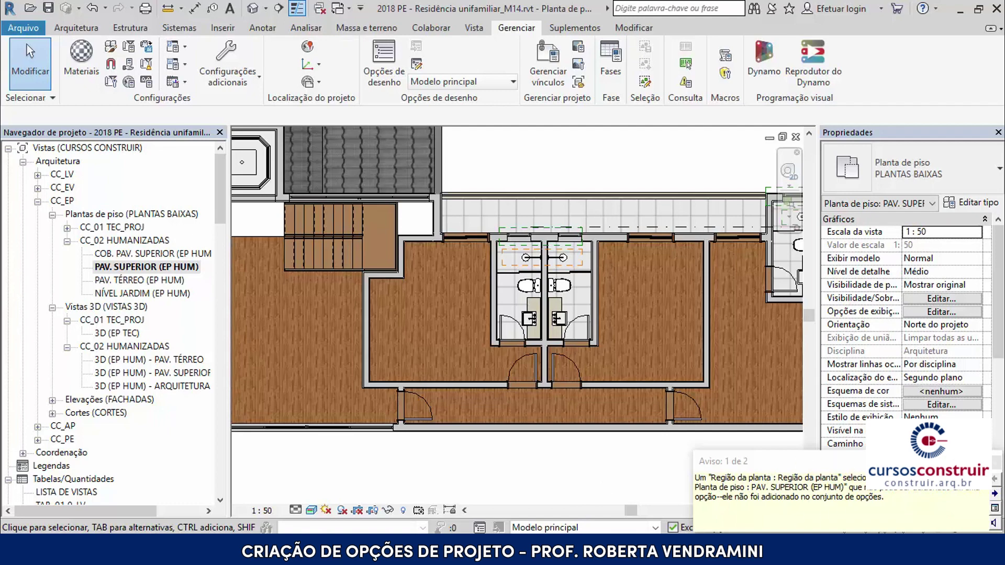
pyautogui.click(995, 463)
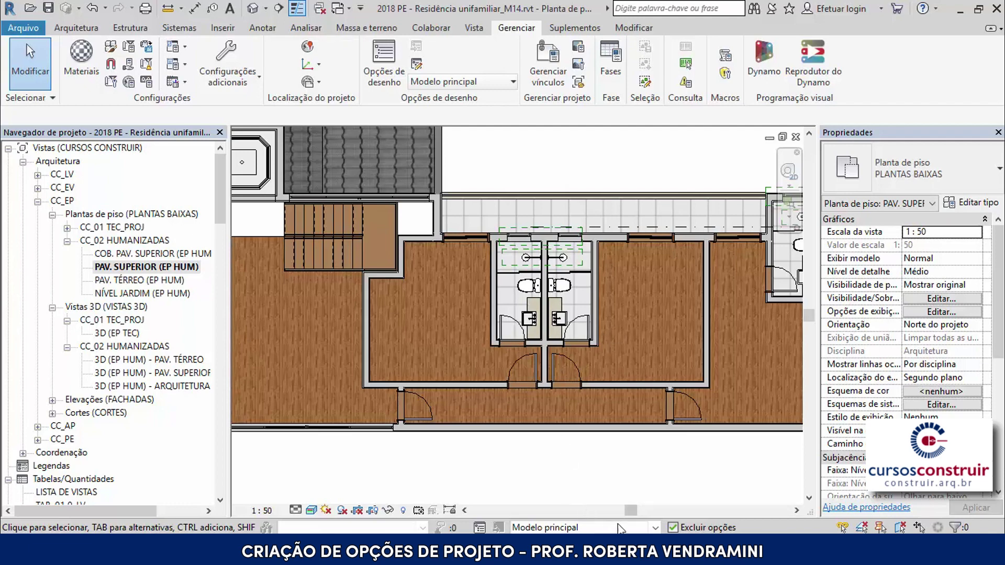
pyautogui.click(657, 528)
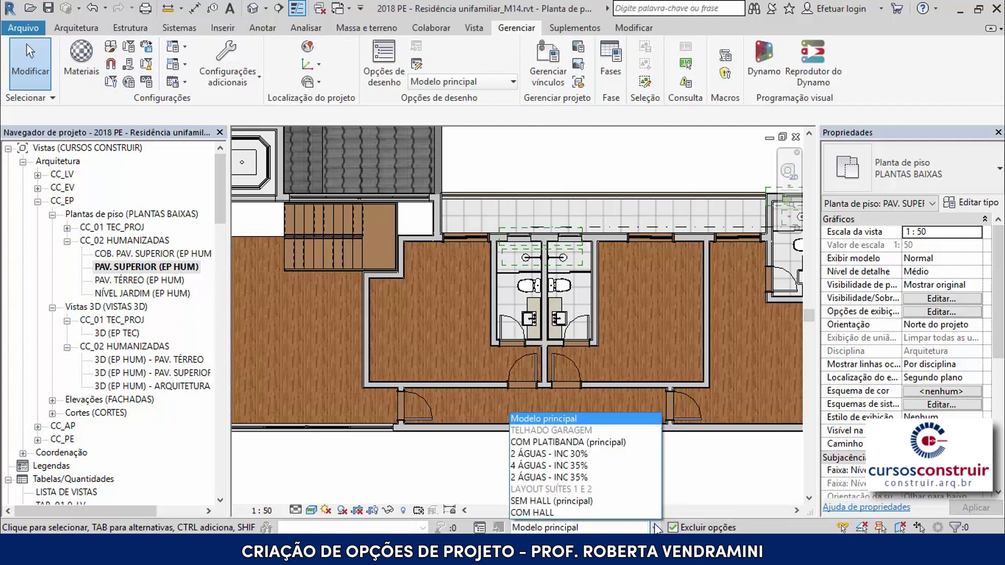
# - Activate SEM HALL briefly, then make COM HALL the active design option
pyautogui.click(536, 500)
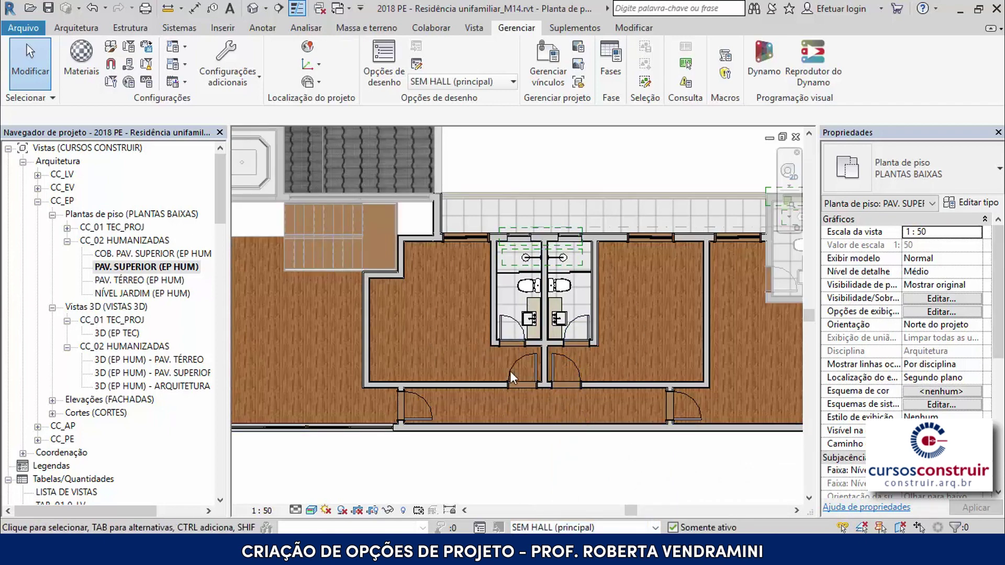
pyautogui.click(655, 529)
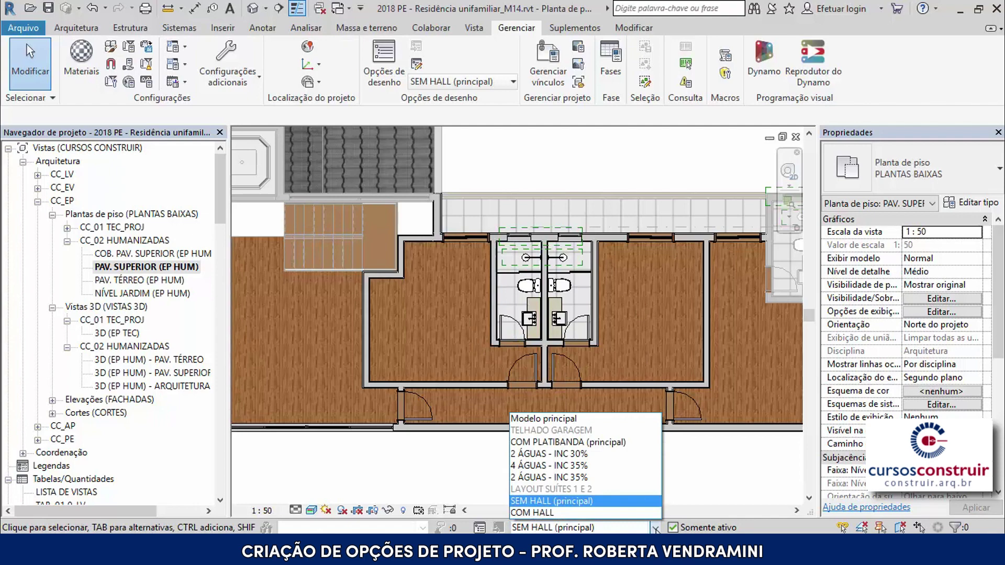
pyautogui.click(532, 513)
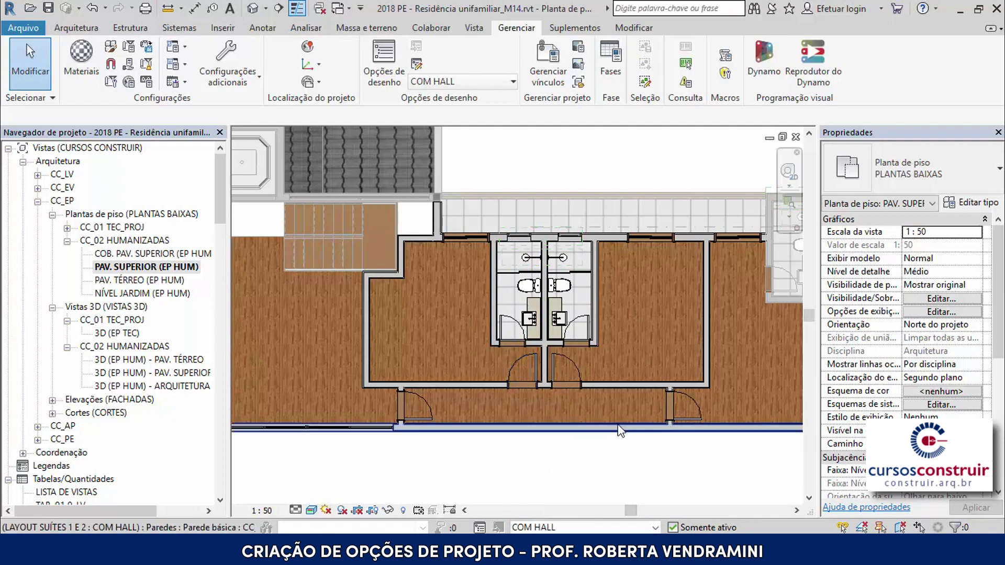
pyautogui.scroll(2, 560, 418)
pyautogui.scroll(1, 547, 395)
pyautogui.scroll(1, 547, 394)
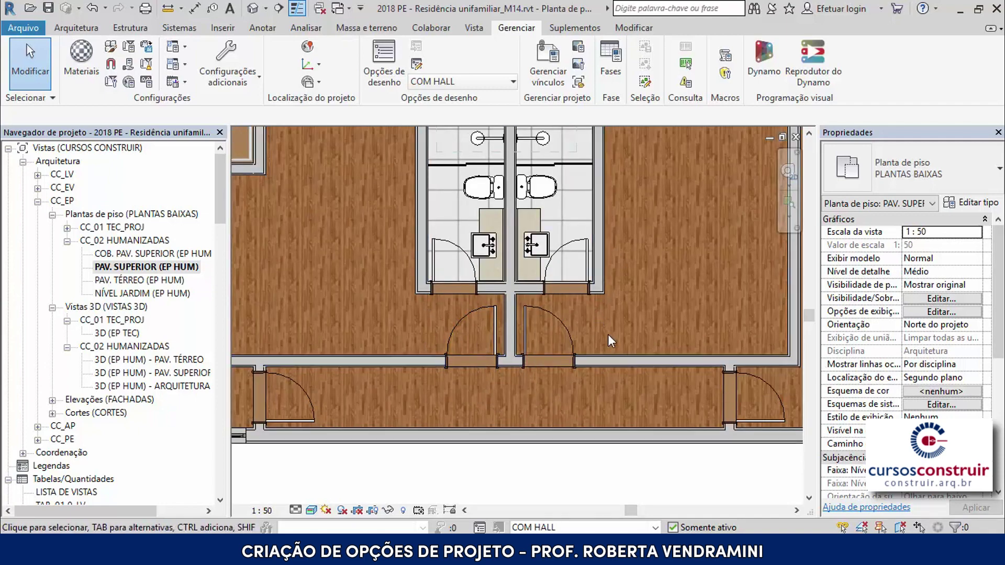
# - Extend both bathroom side walls to the corridor wall with Trim/Extend Multiple Elements
pyautogui.click(632, 27)
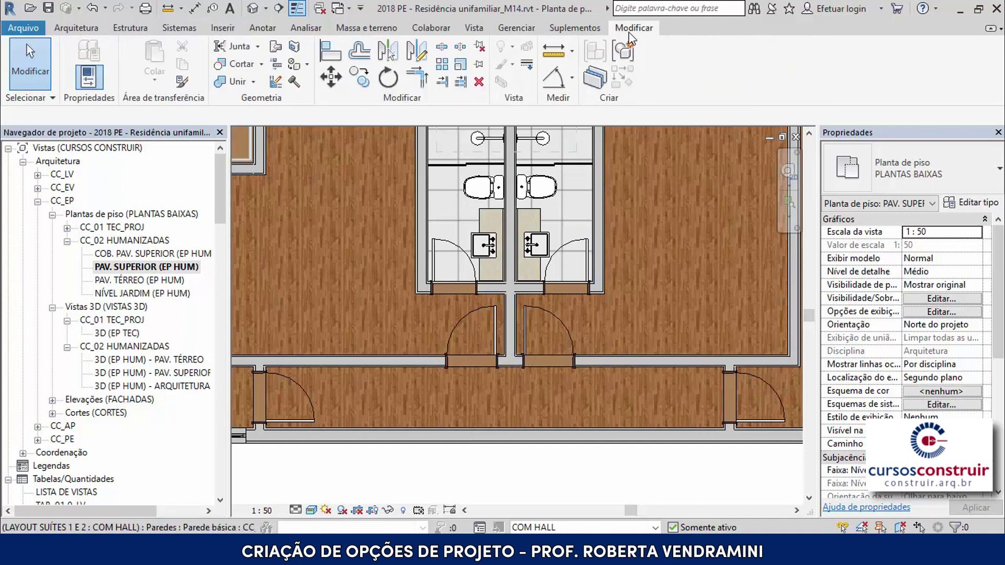
pyautogui.click(460, 82)
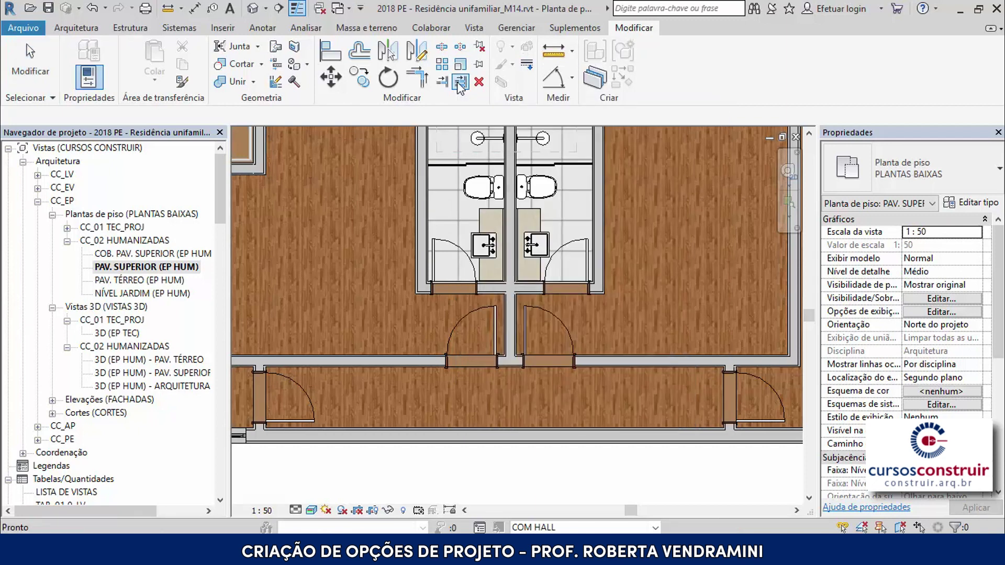
pyautogui.click(423, 356)
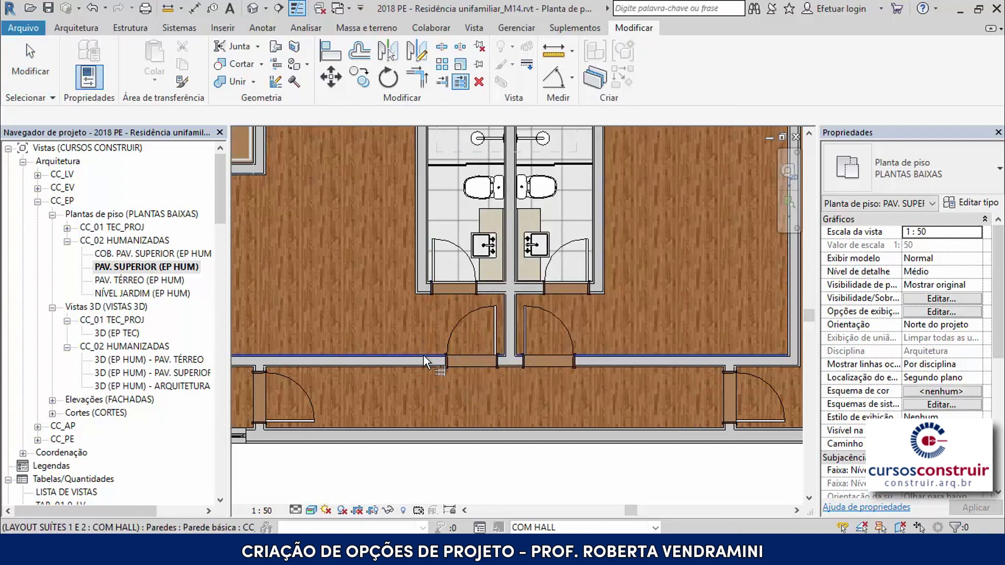
pyautogui.click(424, 280)
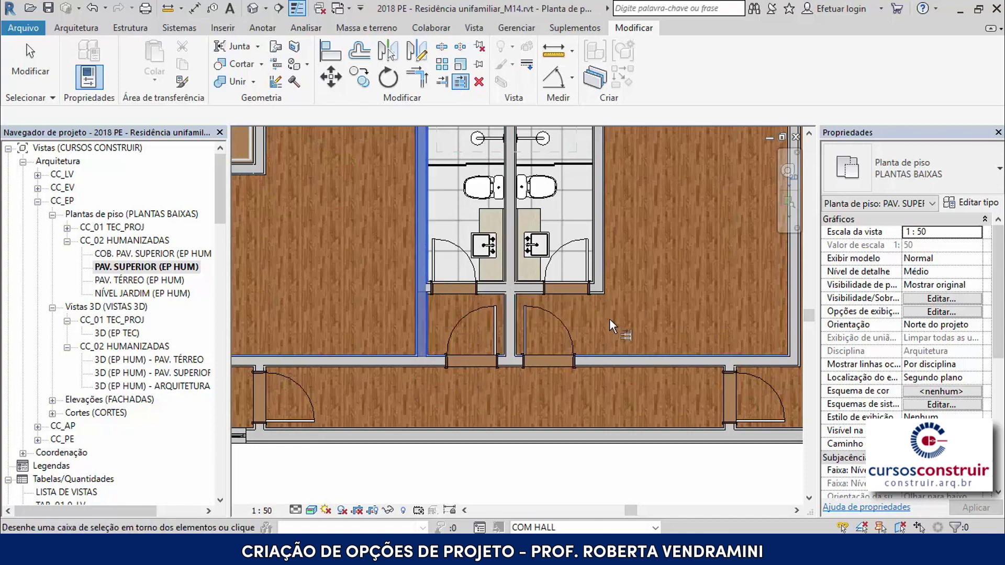
pyautogui.click(599, 278)
pyautogui.scroll(2, 586, 301)
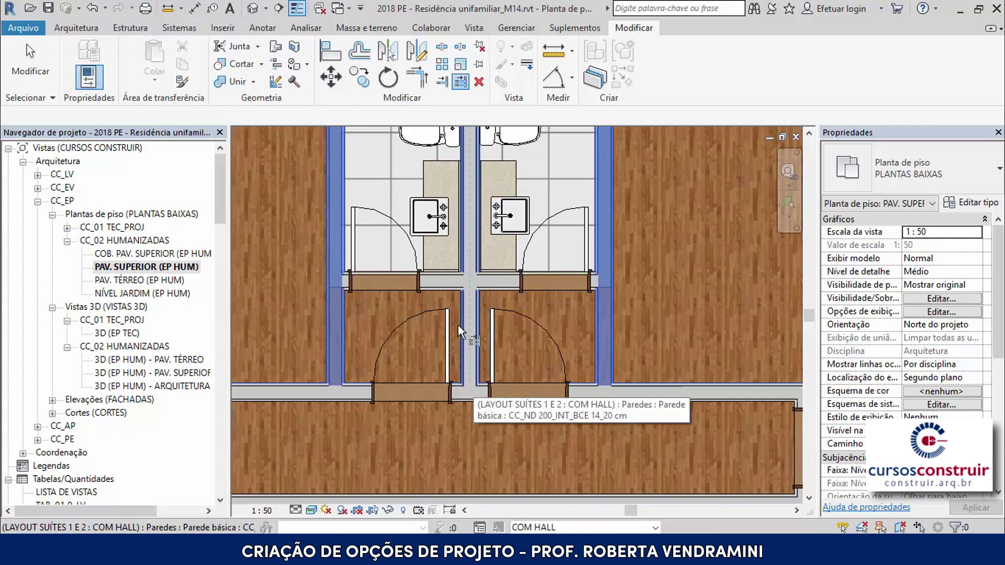
# - Extend the wall between the two bathrooms down to the corridor wall
pyautogui.click(443, 84)
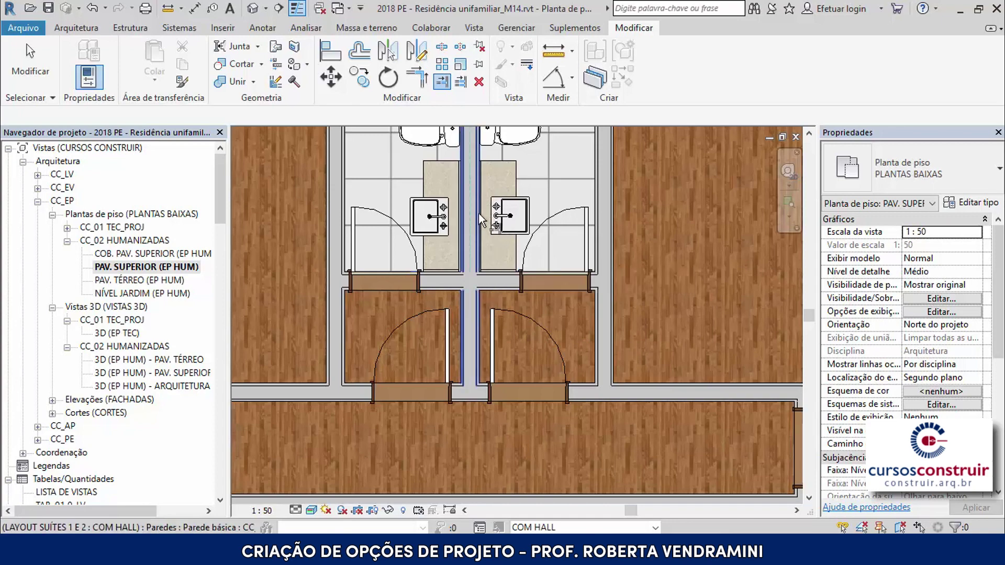
pyautogui.click(476, 168)
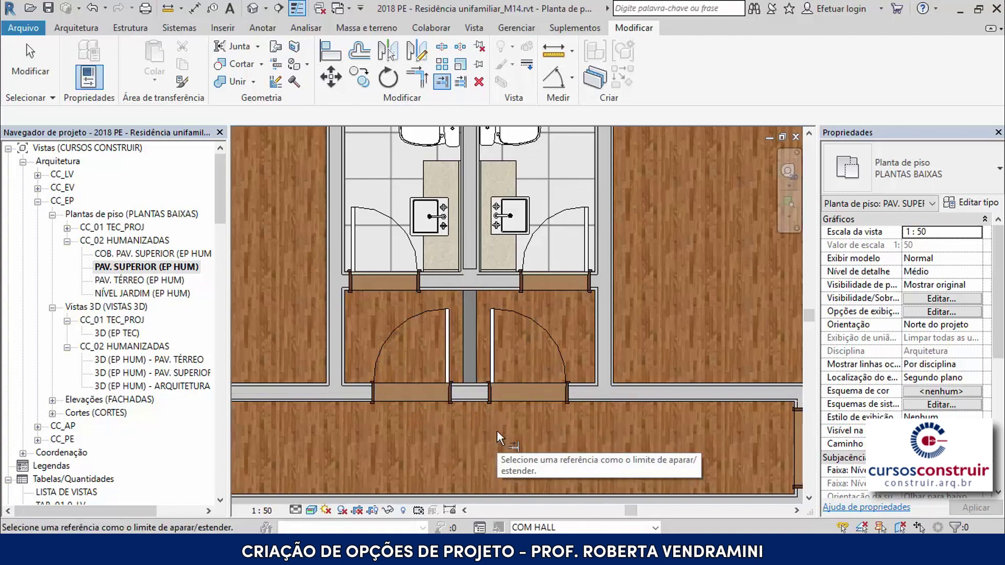
pyautogui.press('Escape')
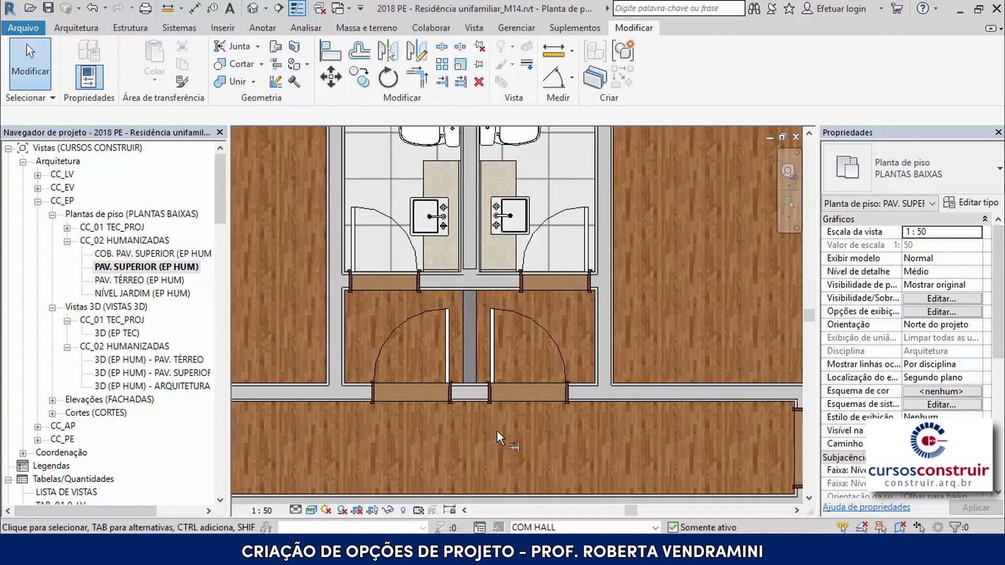
pyautogui.scroll(-1, 541, 415)
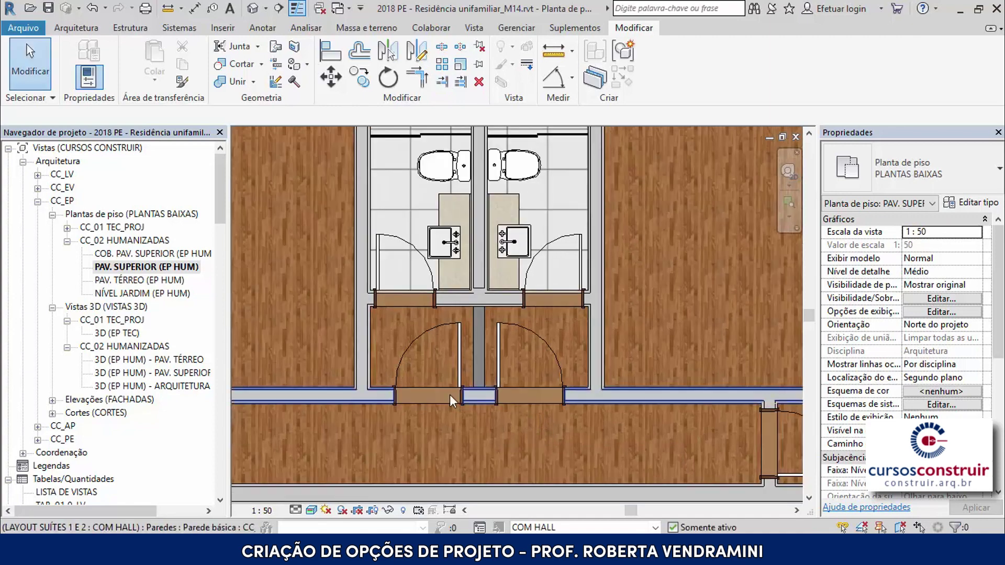
# - Rehost the left suite door onto the left hall wall, flipped to open into its suite
pyautogui.click(460, 332)
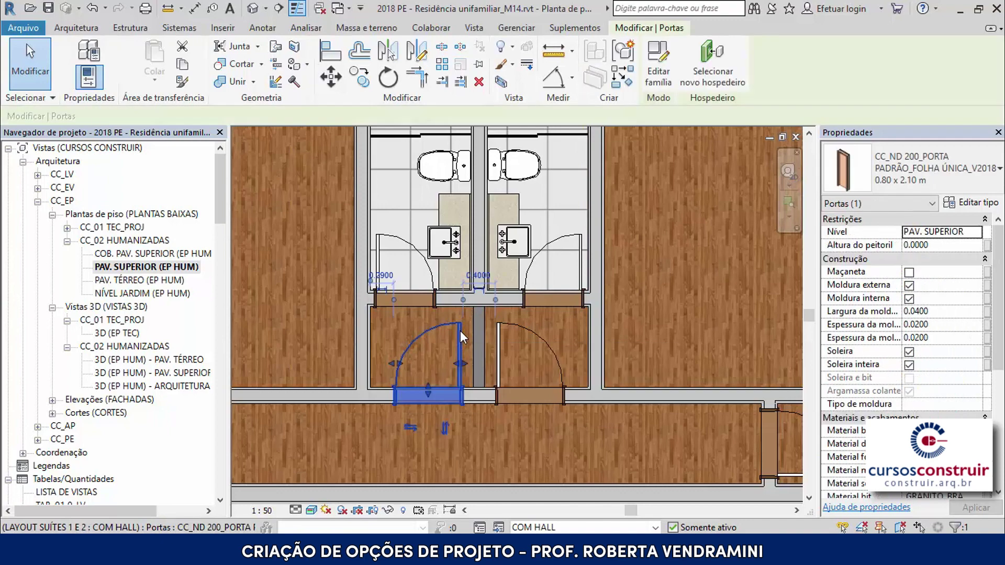
pyautogui.click(712, 78)
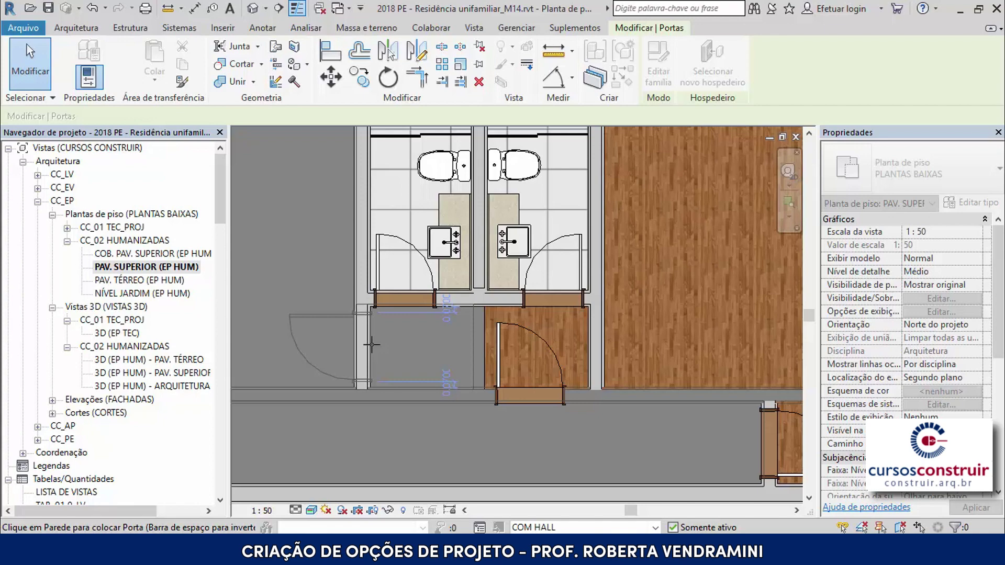
pyautogui.press('space')
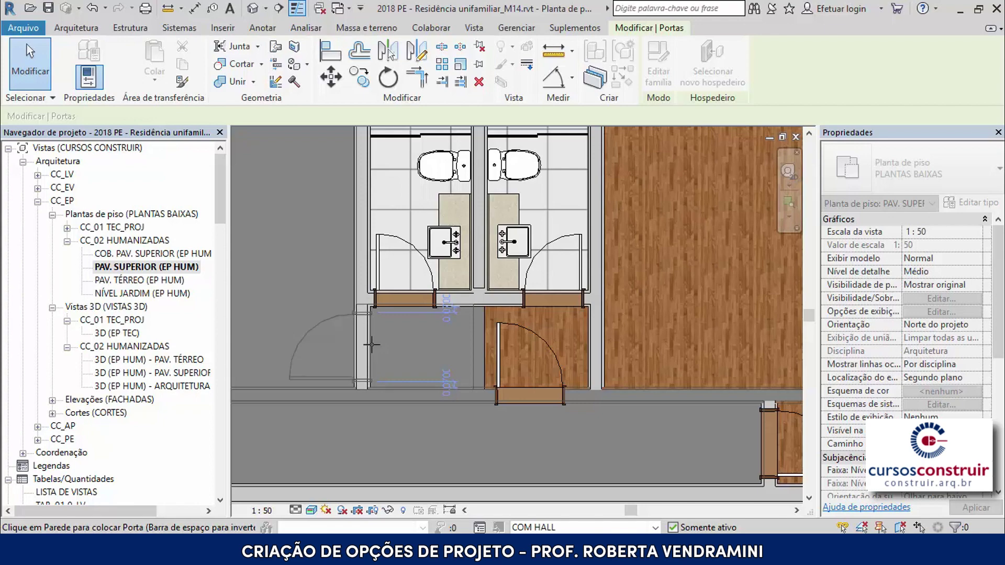
pyautogui.click(372, 344)
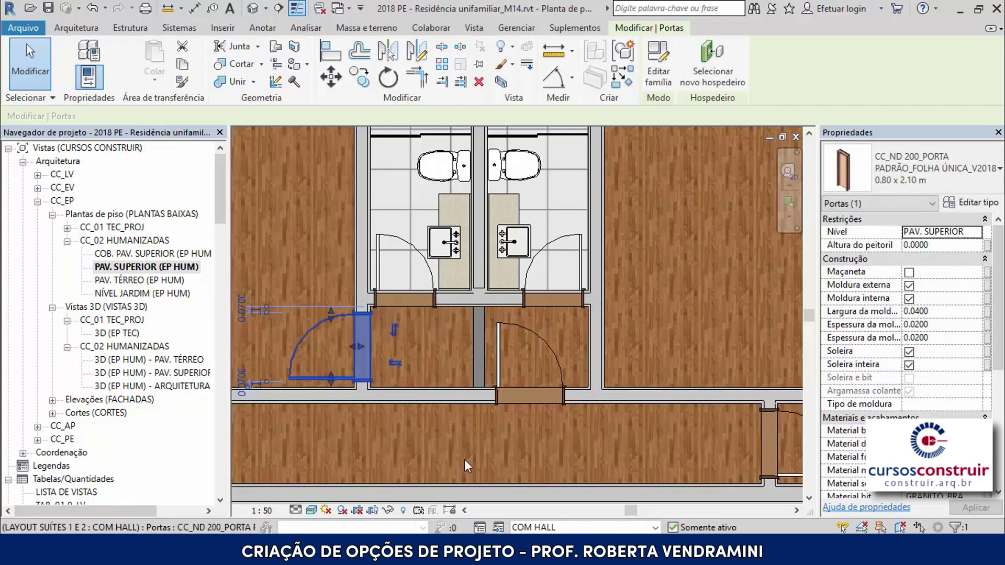
pyautogui.press('Escape')
pyautogui.press('Escape')
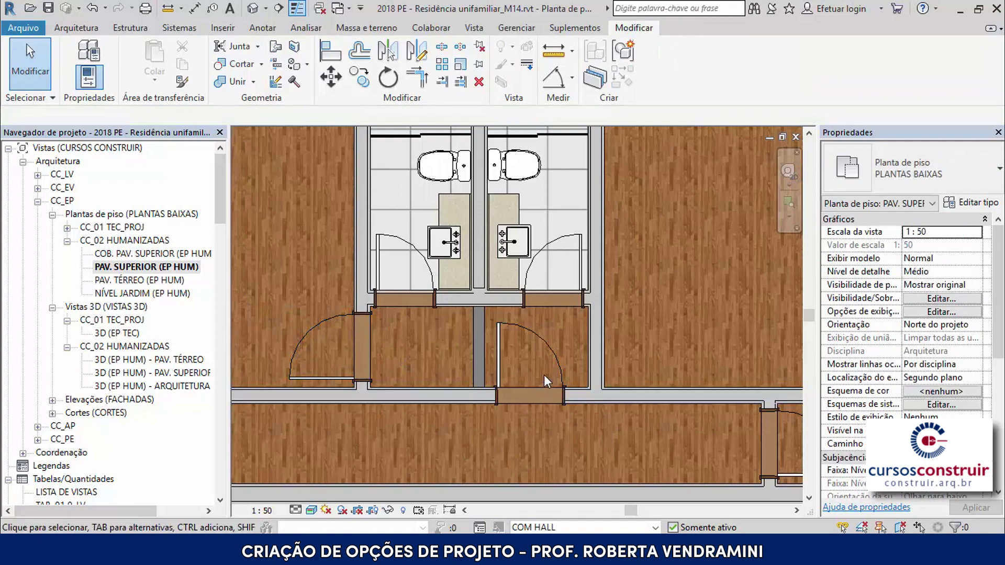
# - Rehost the right suite door onto the right hall wall, flipped to open into its suite
pyautogui.click(546, 341)
pyautogui.click(712, 60)
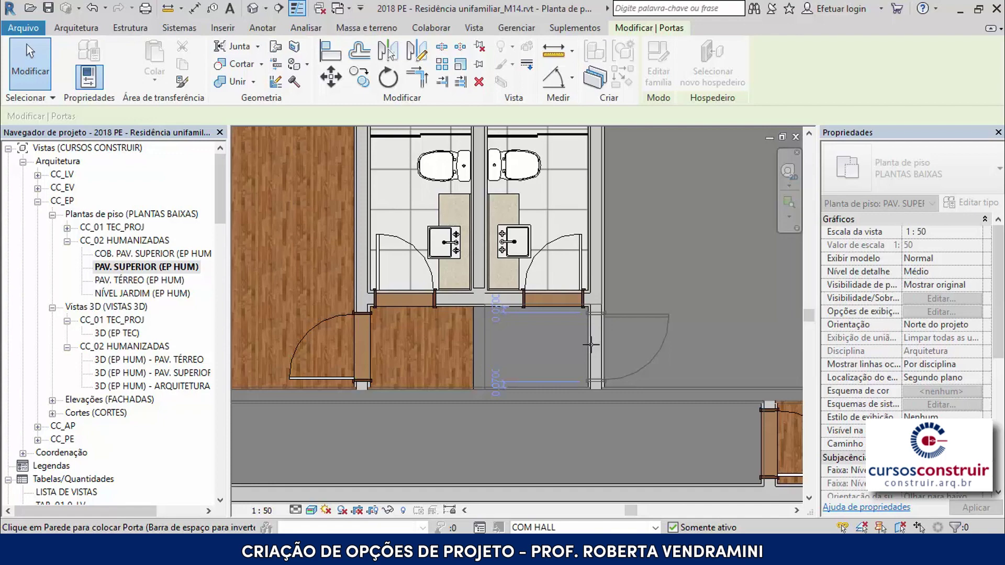
pyautogui.press('space')
pyautogui.click(590, 344)
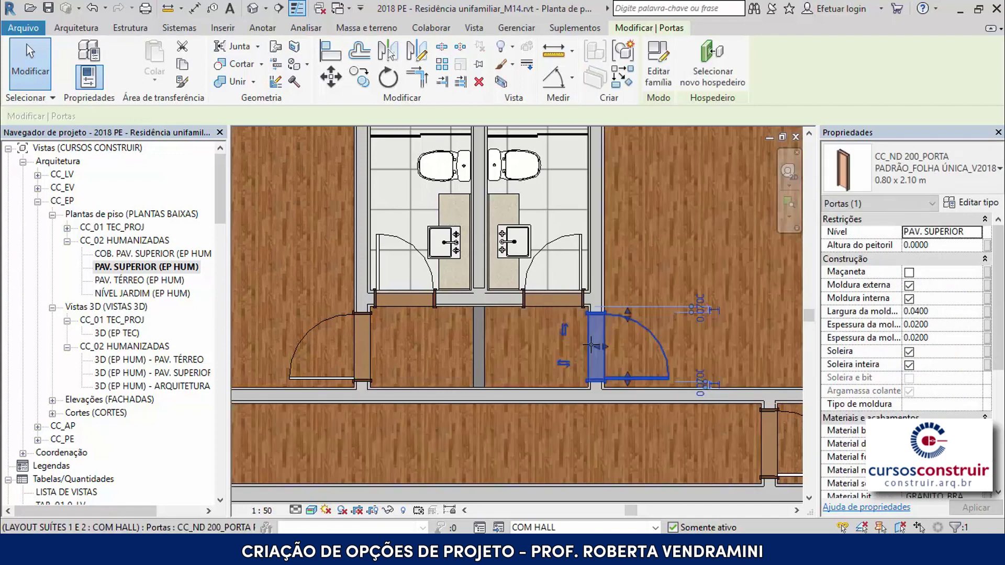
pyautogui.click(574, 431)
pyautogui.scroll(-1, 470, 419)
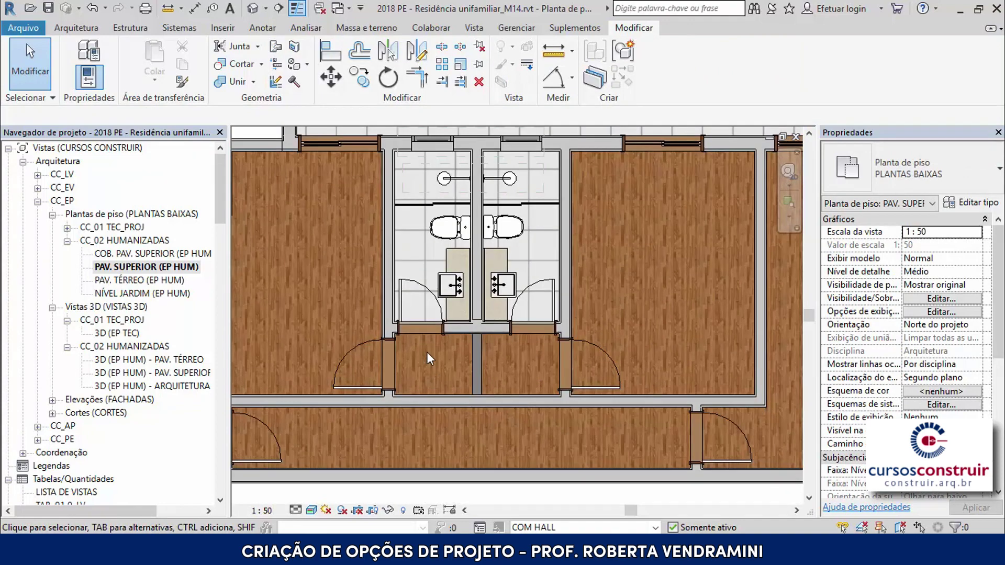
# - Split the corridor wall beside the bathroom entry
pyautogui.scroll(1, 518, 356)
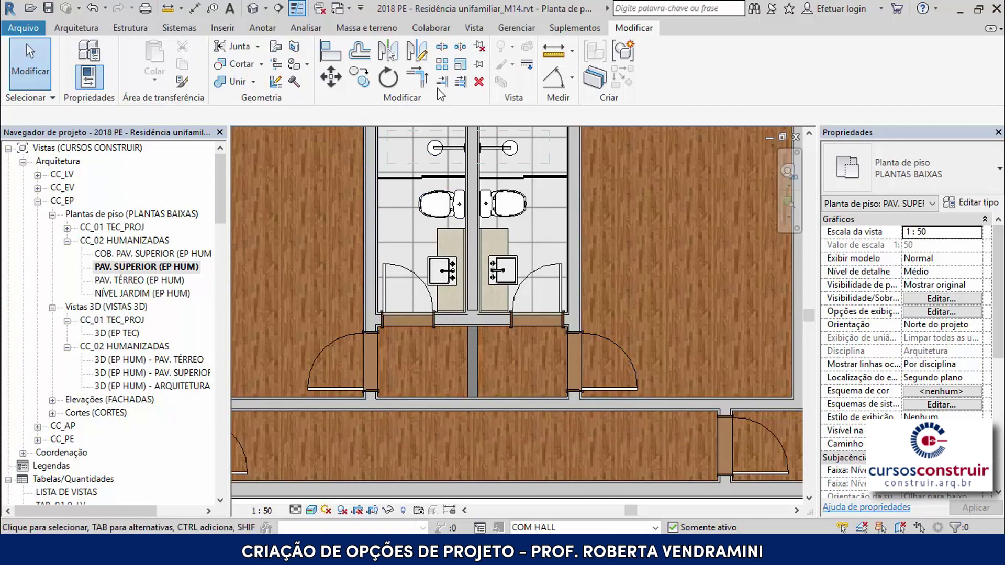
pyautogui.click(443, 52)
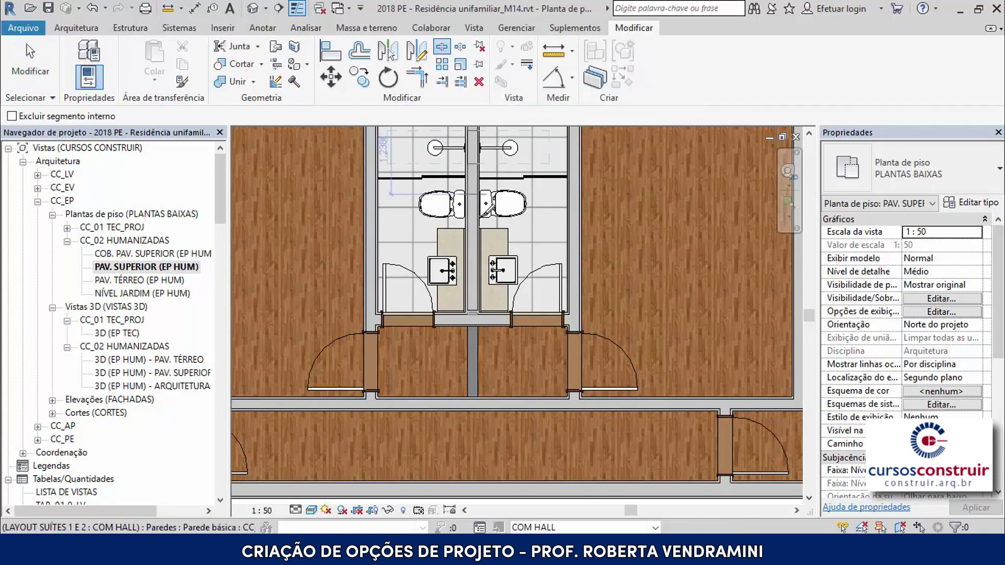
pyautogui.click(473, 396)
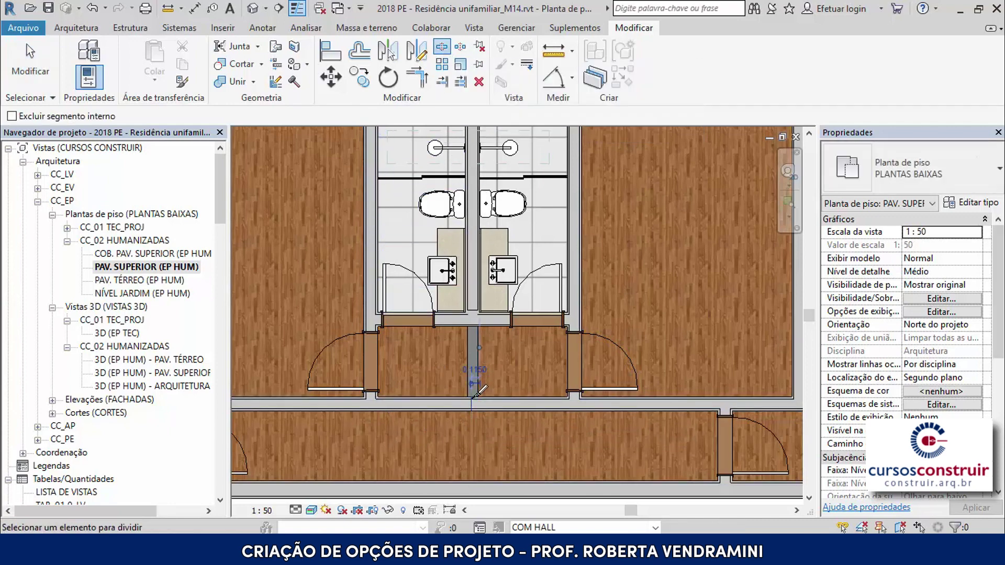
# - Trim the vertical hall walls to meet the horizontal corridor wall as clean corners
pyautogui.click(418, 78)
pyautogui.scroll(2, 360, 421)
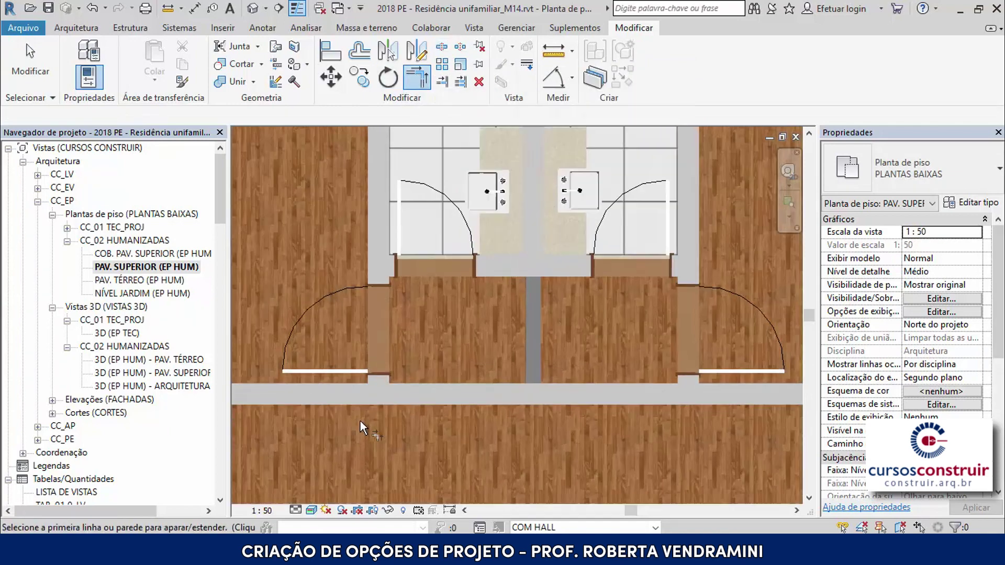
pyautogui.click(376, 380)
pyautogui.click(342, 395)
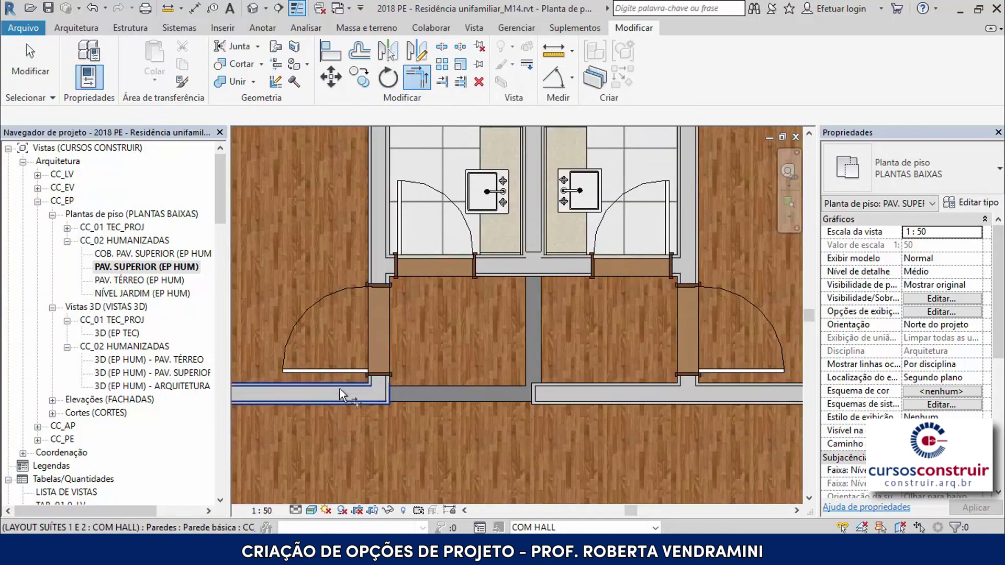
pyautogui.scroll(-2, 619, 431)
pyautogui.scroll(2, 615, 400)
pyautogui.click(548, 379)
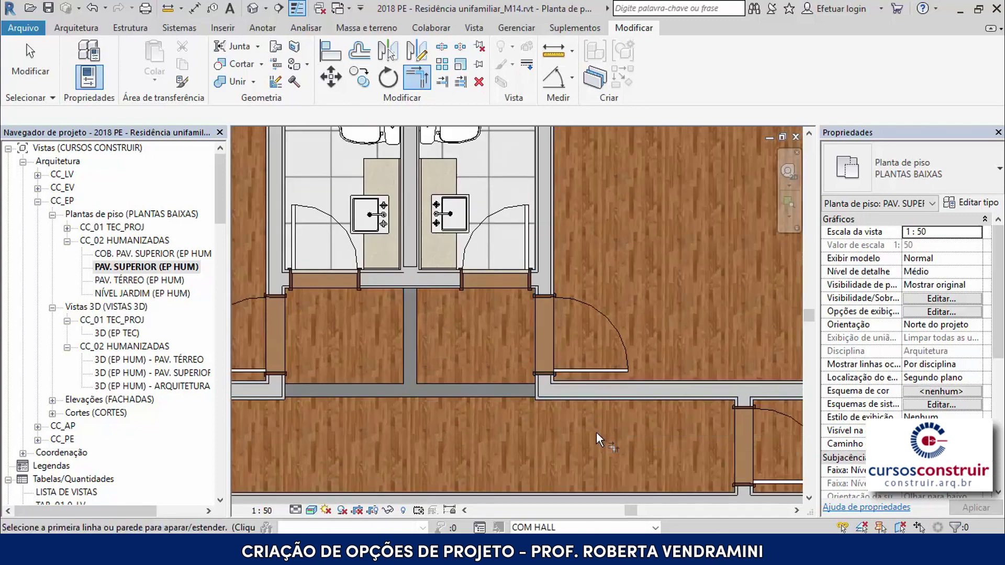
pyautogui.press('Escape')
pyautogui.scroll(-1, 596, 431)
pyautogui.scroll(-2, 596, 432)
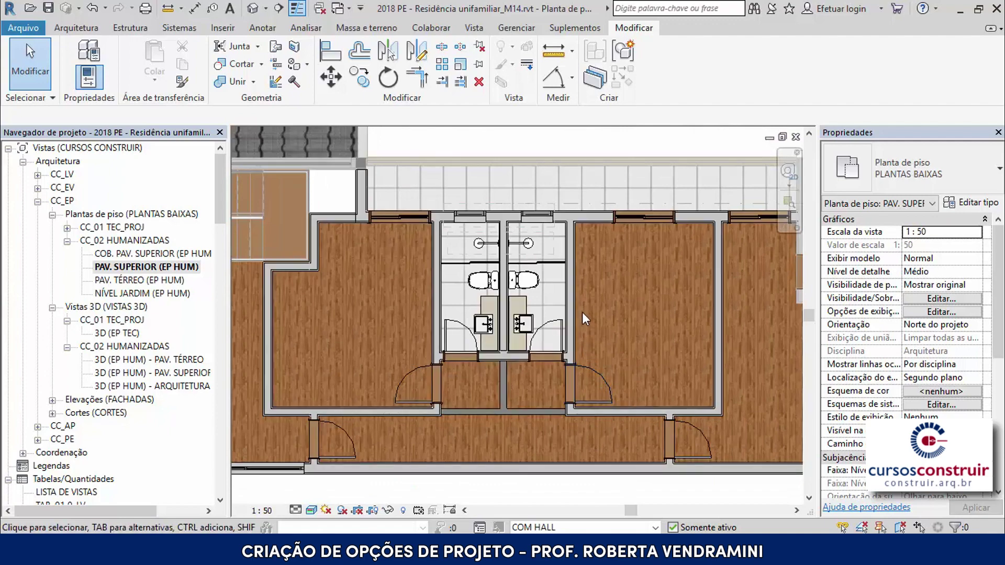
pyautogui.scroll(1, 584, 310)
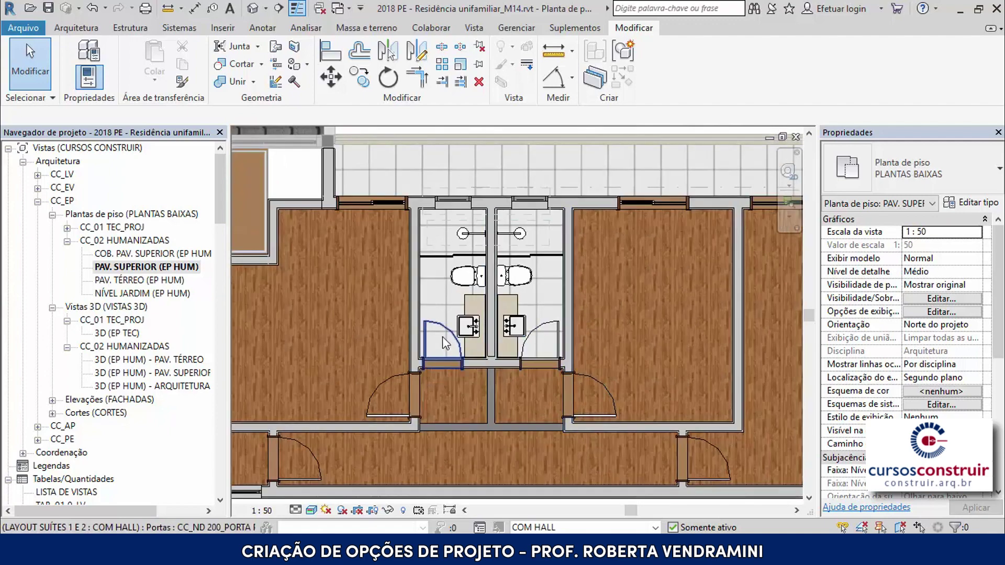
# - Rehost the right bathroom door onto the right bathroom's side wall near the toilet
pyautogui.scroll(1, 539, 303)
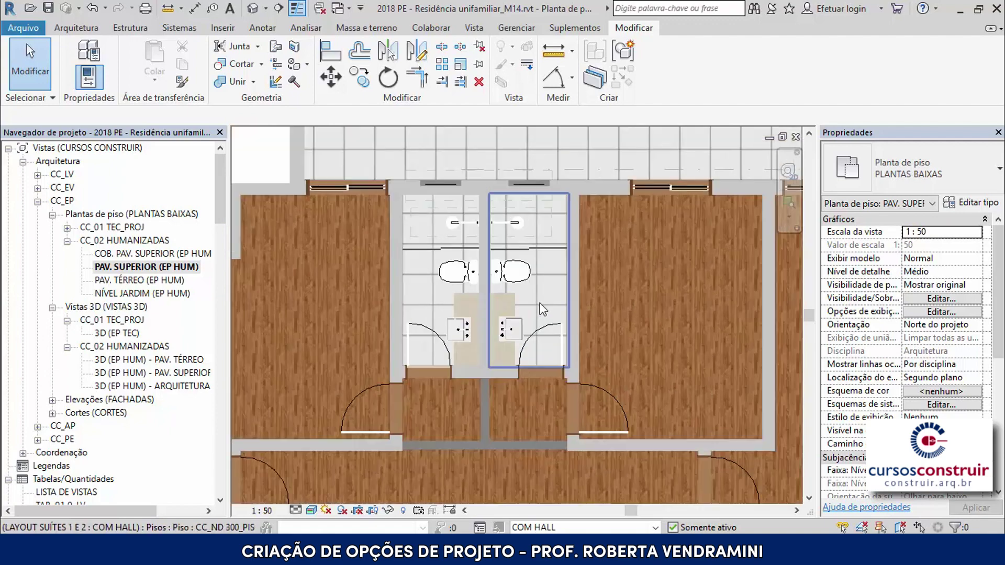
pyautogui.click(546, 330)
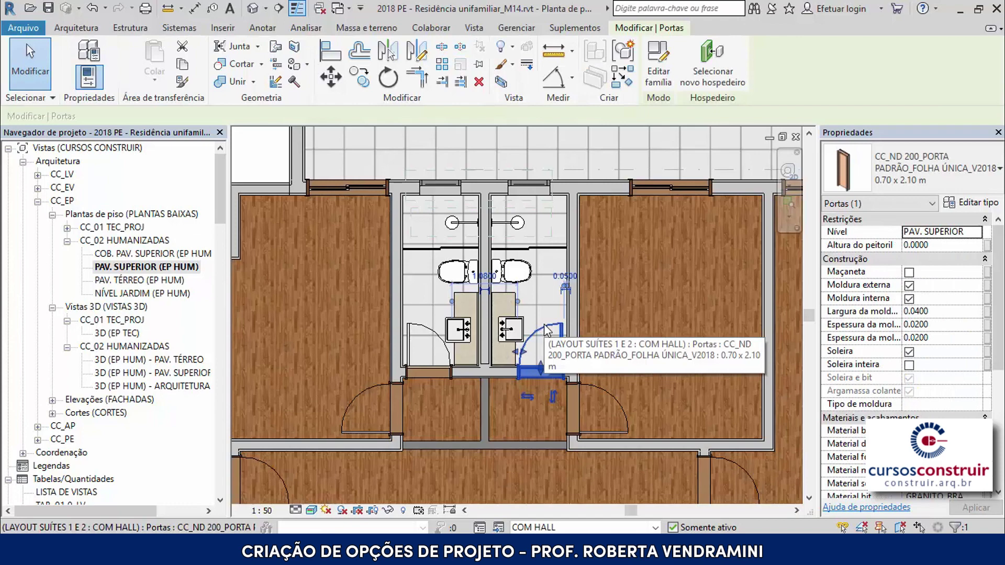
pyautogui.click(708, 85)
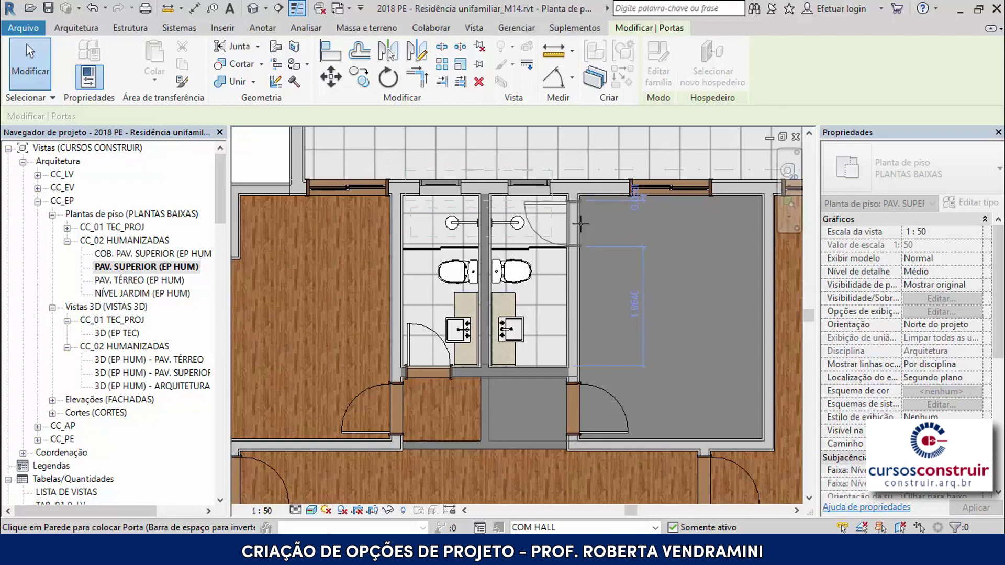
pyautogui.click(580, 224)
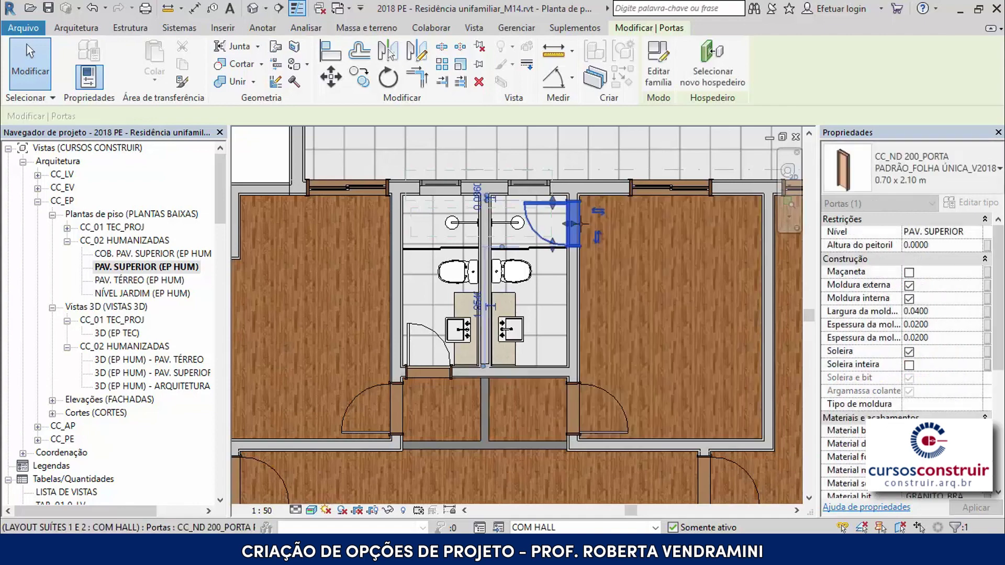
pyautogui.press('Escape')
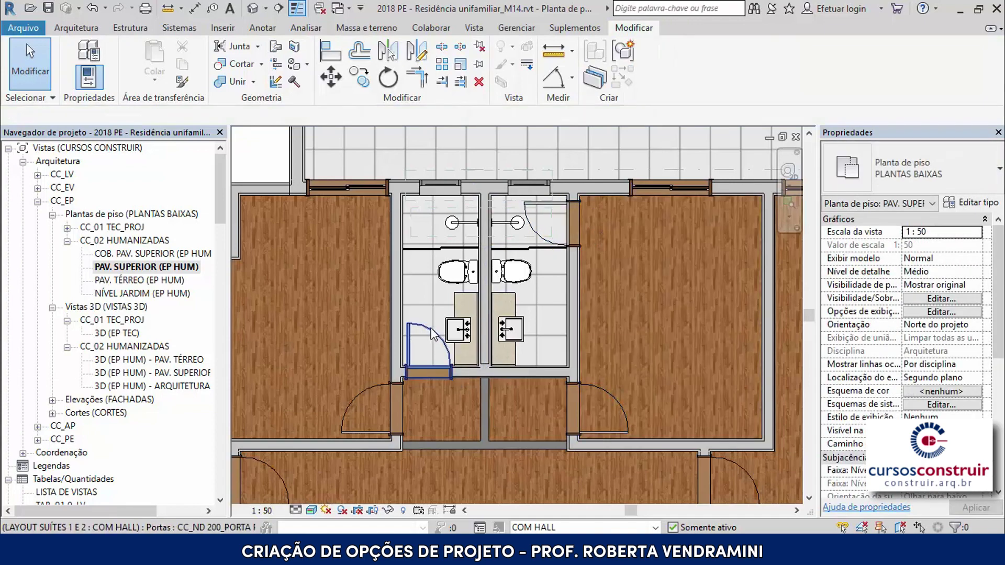
# - Rehost the left bathroom door onto its side wall, 0.1000 from the partition
pyautogui.click(432, 334)
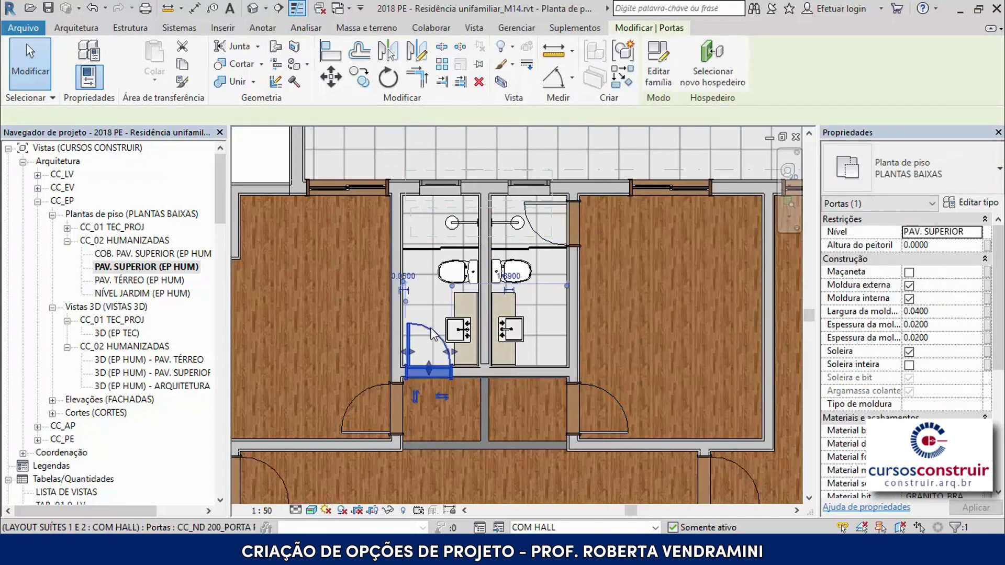
pyautogui.click(710, 85)
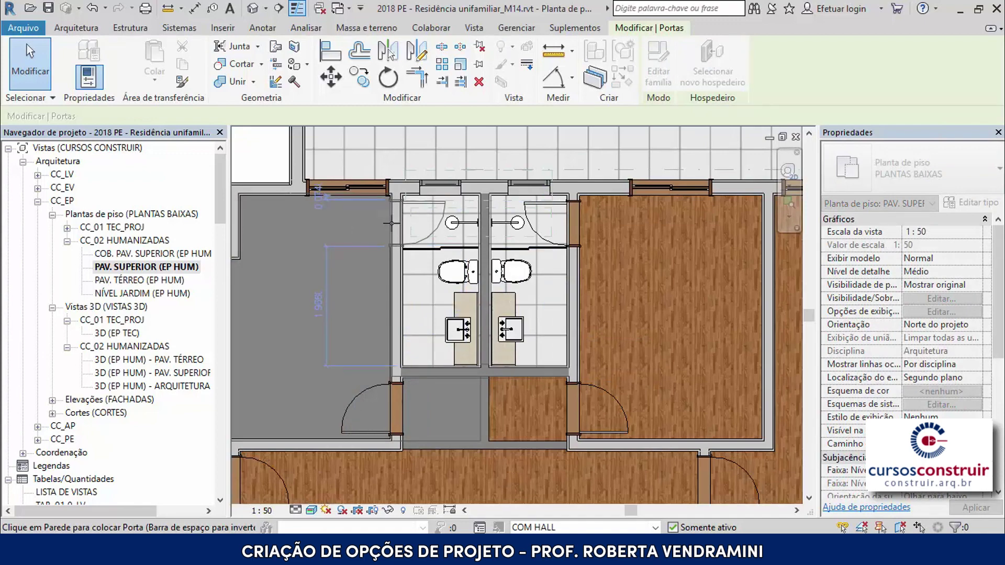
pyautogui.click(391, 223)
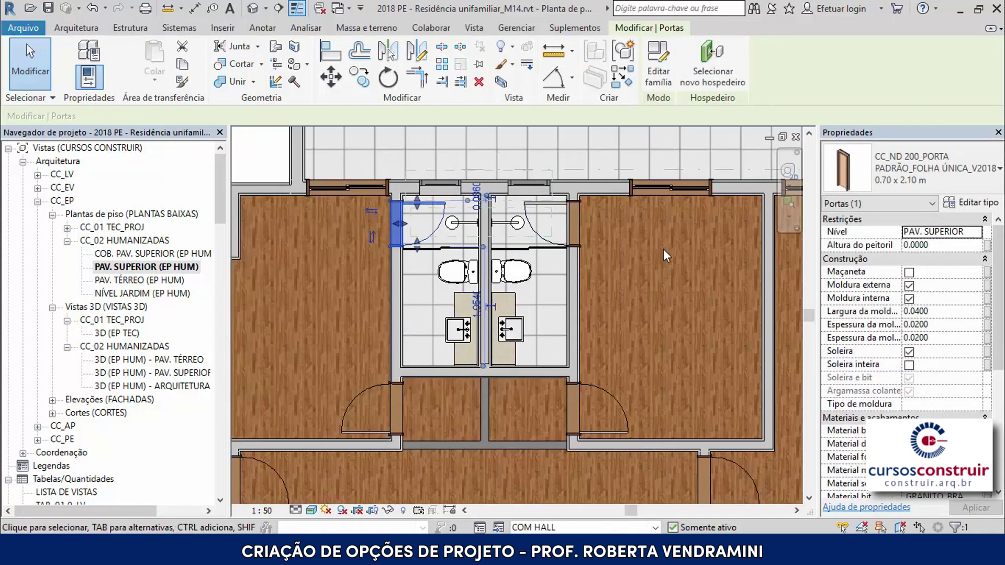
pyautogui.scroll(2, 482, 203)
pyautogui.scroll(2, 453, 206)
pyautogui.scroll(2, 453, 206)
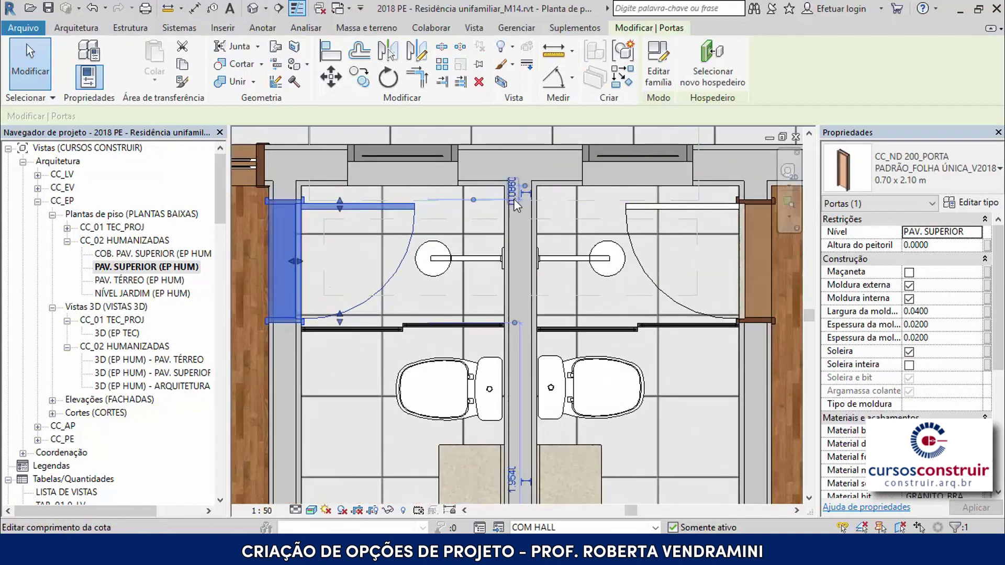
pyautogui.click(513, 193)
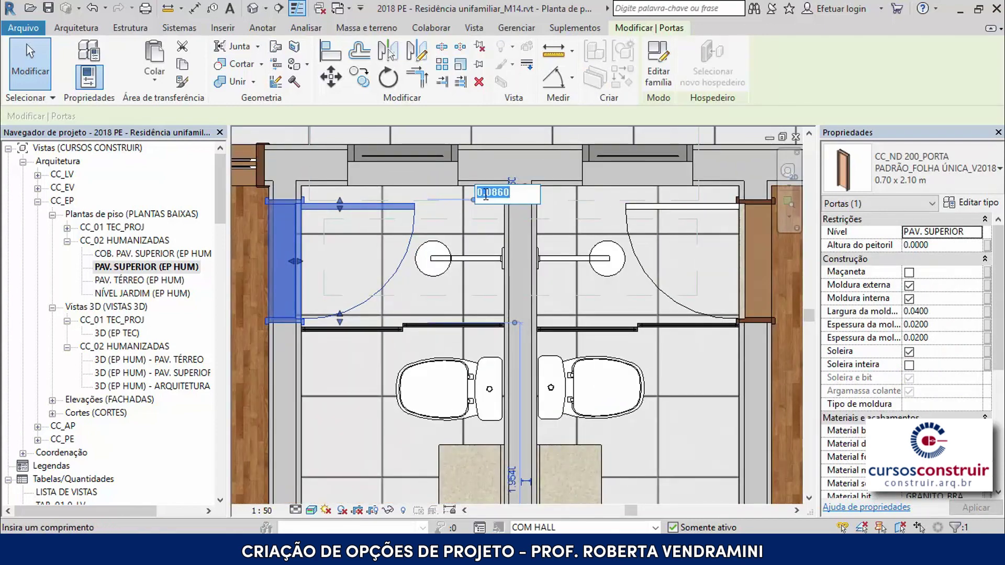
pyautogui.moveTo(486, 194); pyautogui.dragTo(522, 192)
pyautogui.write('1')
pyautogui.press('Return')
pyautogui.scroll(-3, 601, 271)
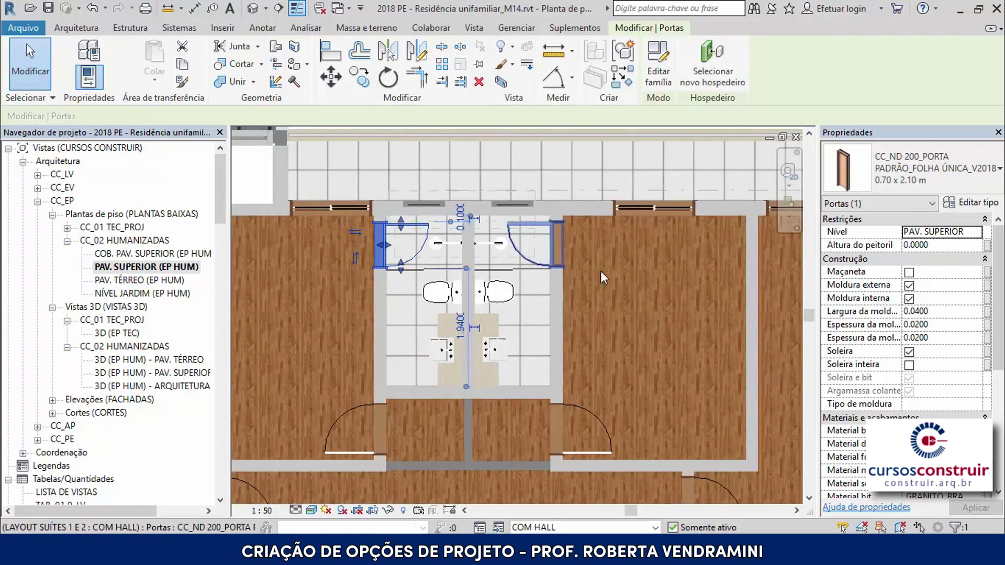
pyautogui.click(636, 266)
# - Inspect the right door's distance from the partition, leaving it unchanged
pyautogui.scroll(2, 640, 256)
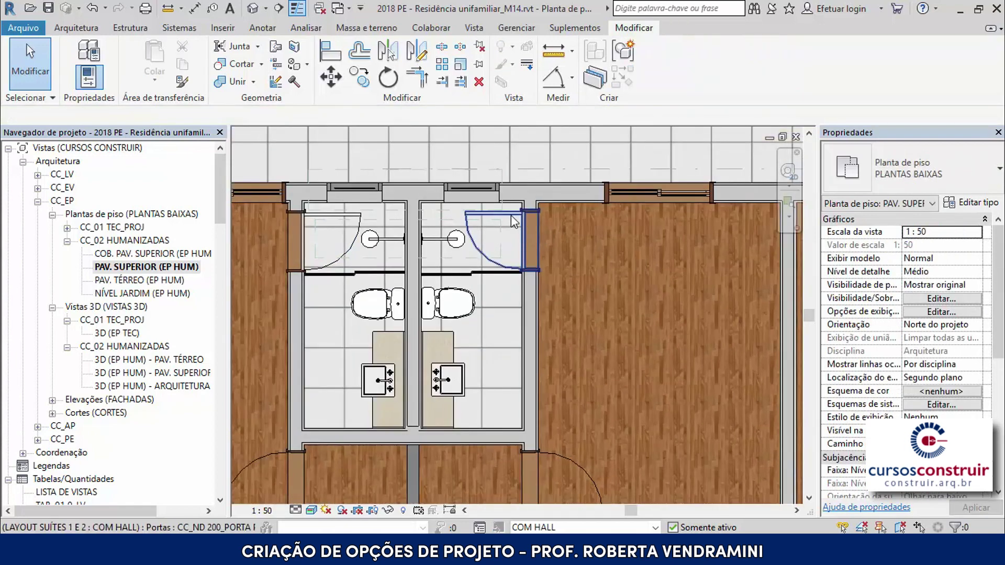
pyautogui.click(510, 215)
pyautogui.scroll(1, 424, 209)
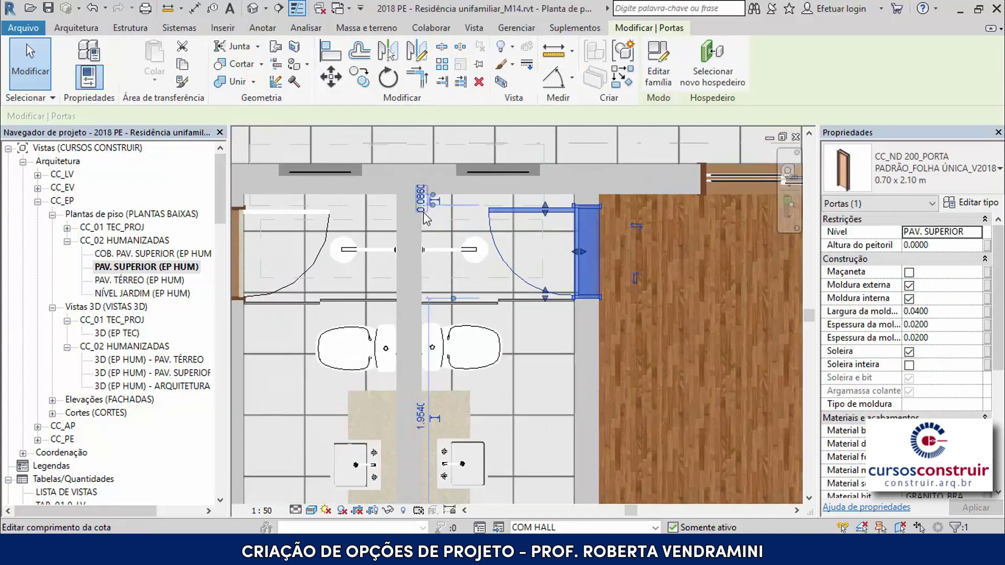
pyautogui.scroll(1, 429, 204)
pyautogui.click(424, 193)
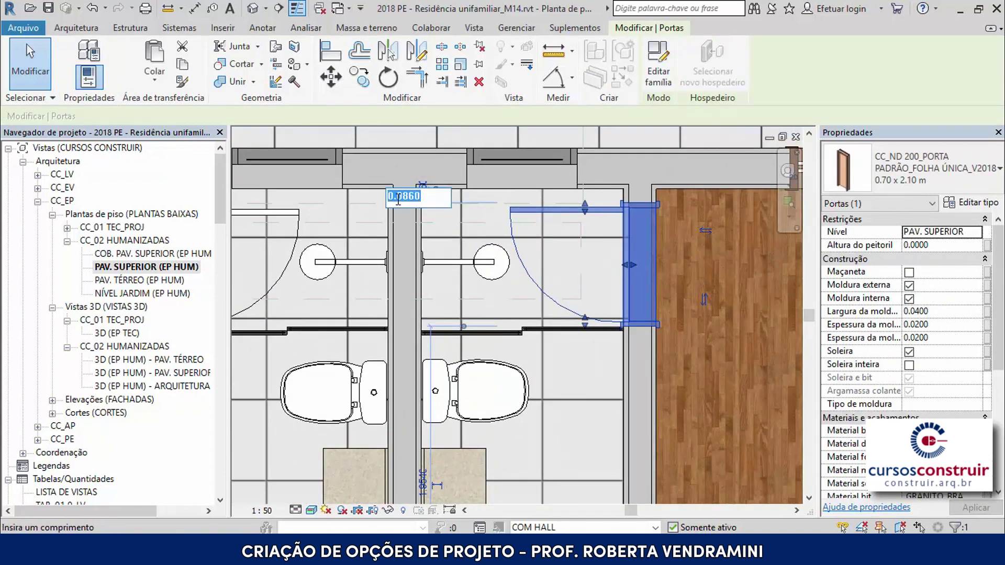
pyautogui.moveTo(397, 199); pyautogui.dragTo(431, 199)
pyautogui.press('Escape')
pyautogui.press('Escape')
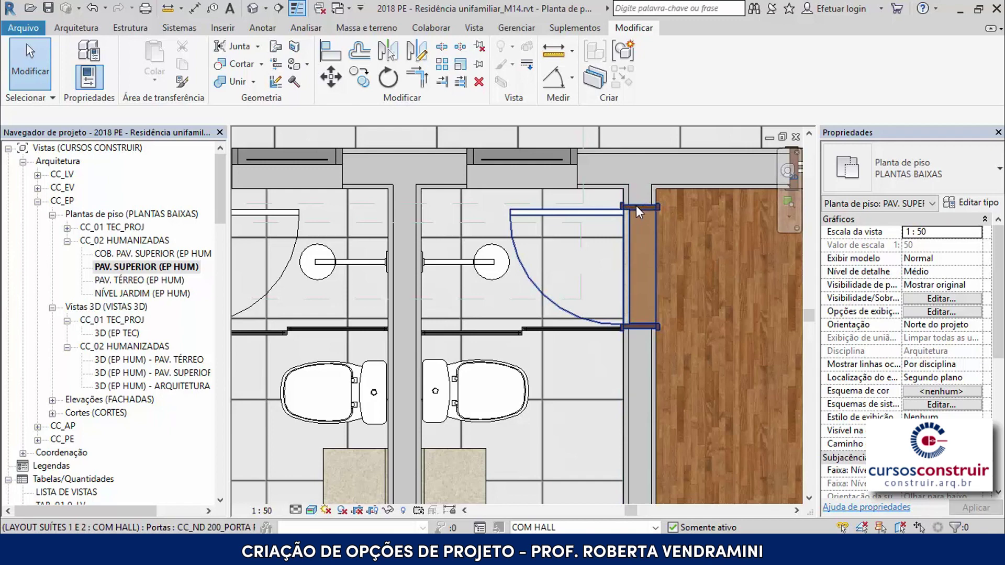
pyautogui.scroll(-3, 636, 205)
# - Delete the two entry-notch lines from the left suite's wood floor boundary
pyautogui.scroll(-4, 636, 205)
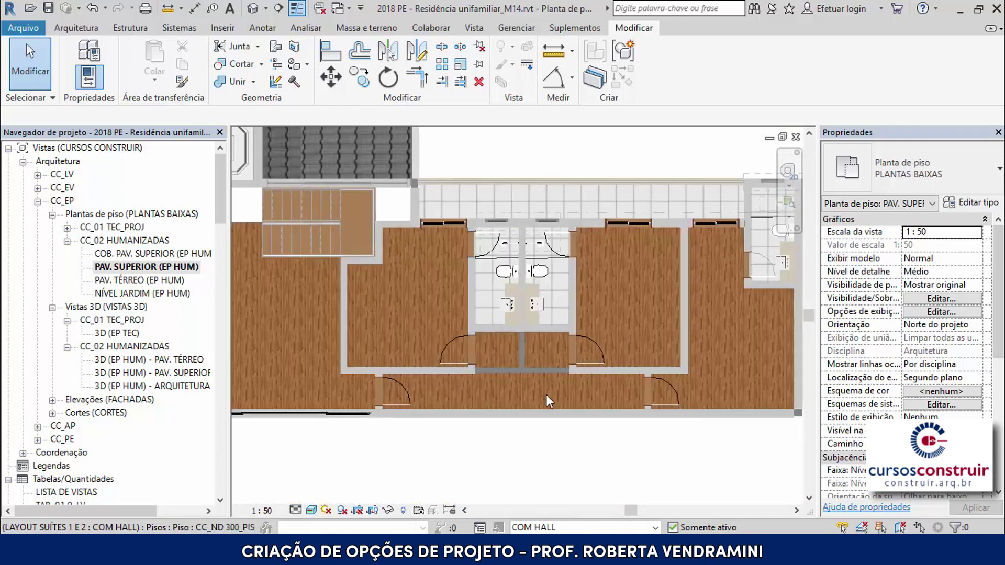
pyautogui.scroll(2, 567, 335)
pyautogui.scroll(2, 519, 354)
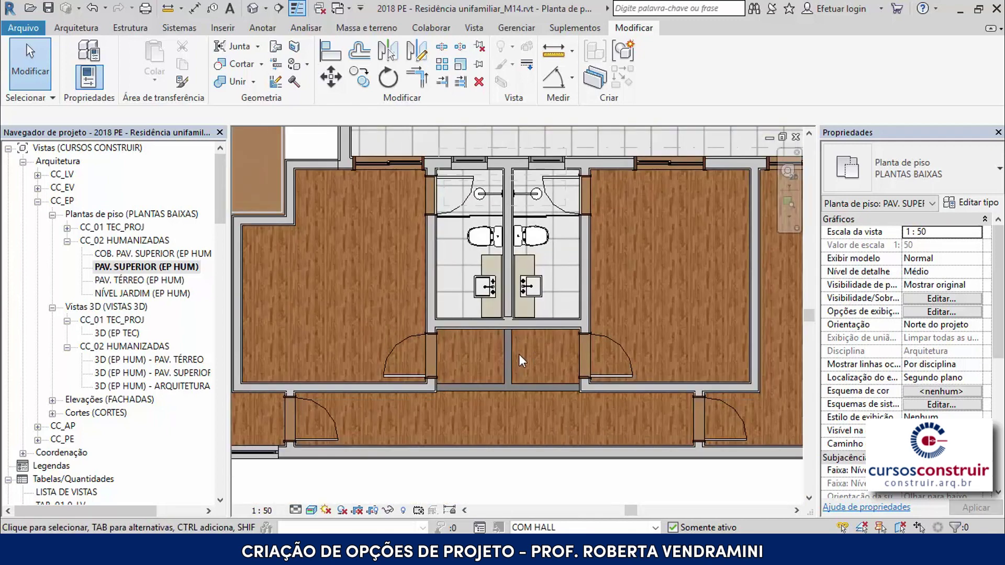
pyautogui.click(504, 379)
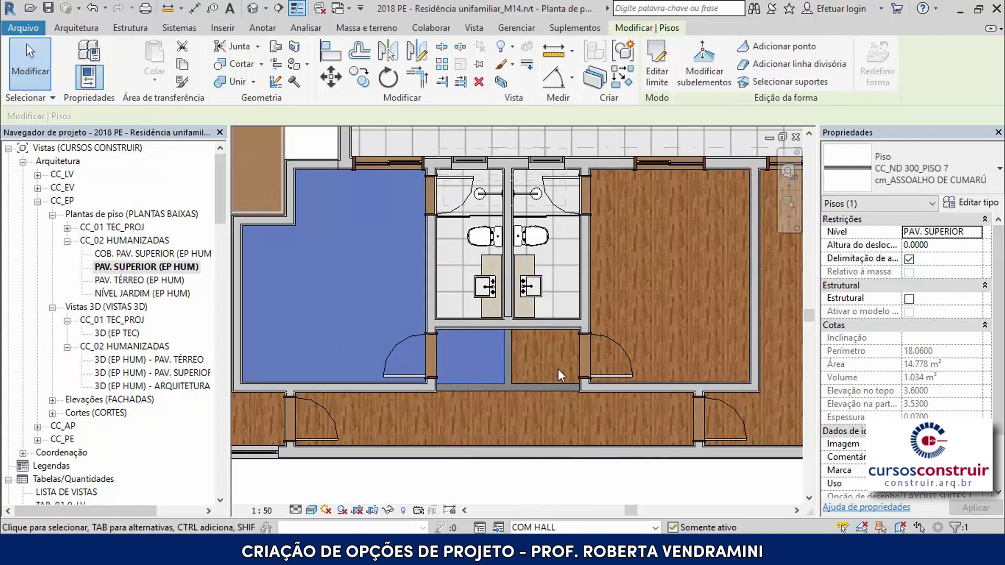
pyautogui.click(664, 69)
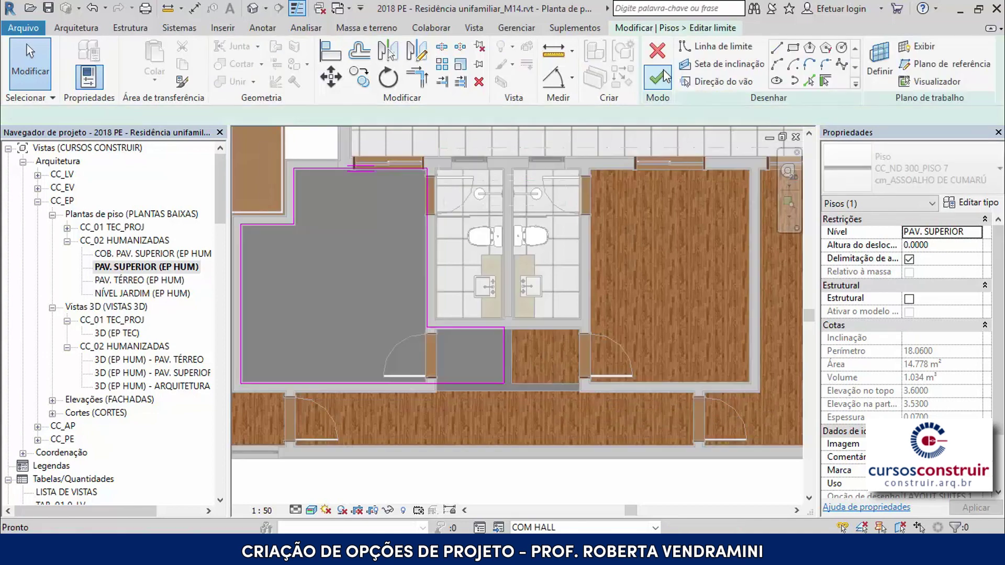
pyautogui.scroll(2, 394, 407)
pyautogui.scroll(2, 460, 373)
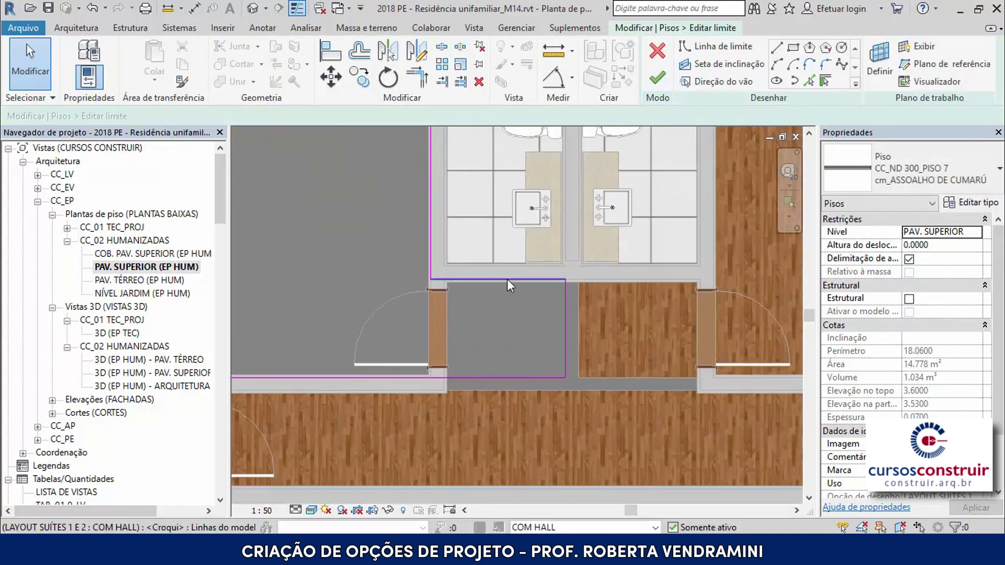
pyautogui.click(507, 279)
pyautogui.press('Delete')
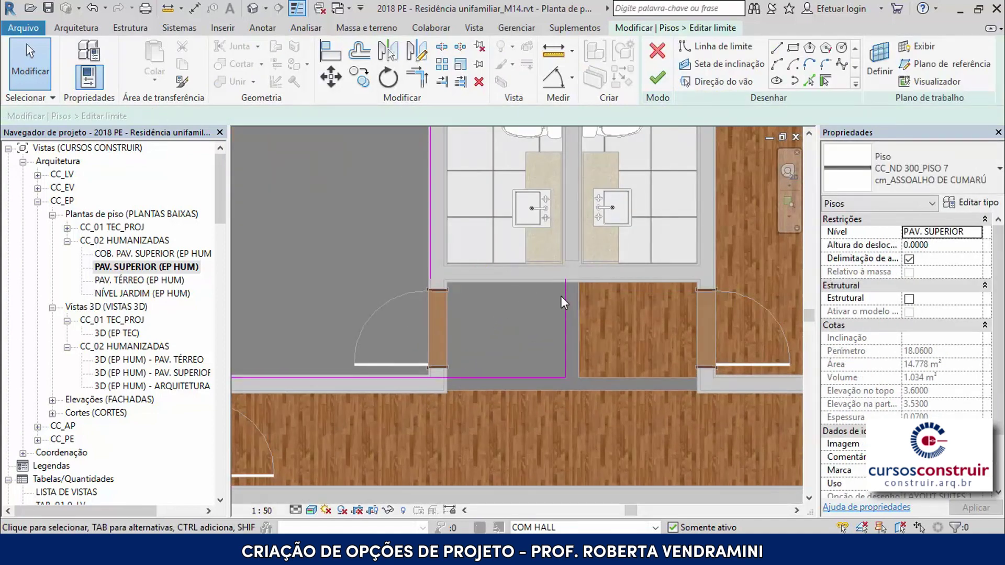
pyautogui.click(564, 295)
pyautogui.press('Delete')
# - Close the left and bottom boundary lines into a corner and finish the floor sketch
pyautogui.click(425, 82)
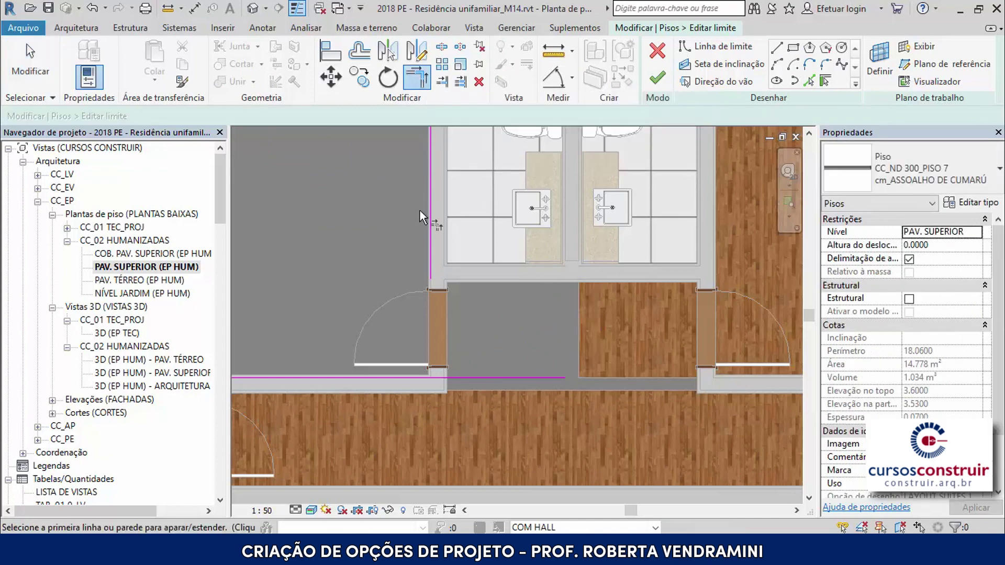
pyautogui.click(429, 237)
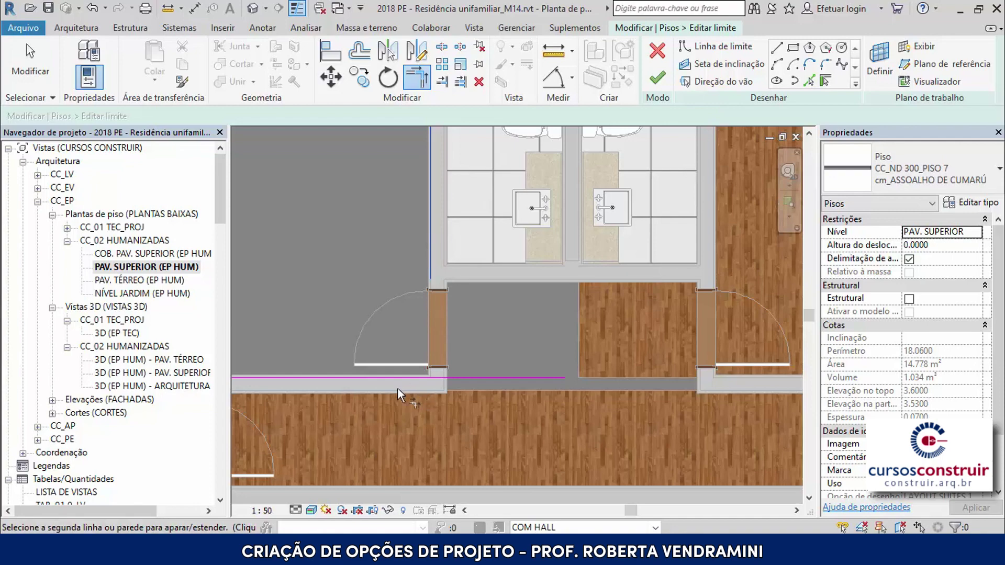
pyautogui.click(391, 377)
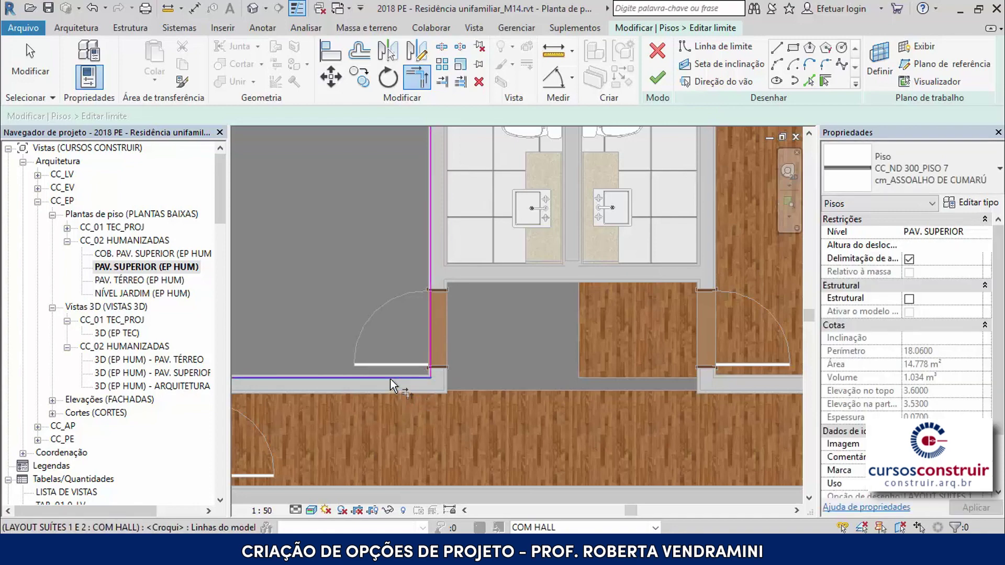
pyautogui.click(657, 78)
# - Delete the top and left hall lines from the right suite's floor boundary
pyautogui.press('Escape')
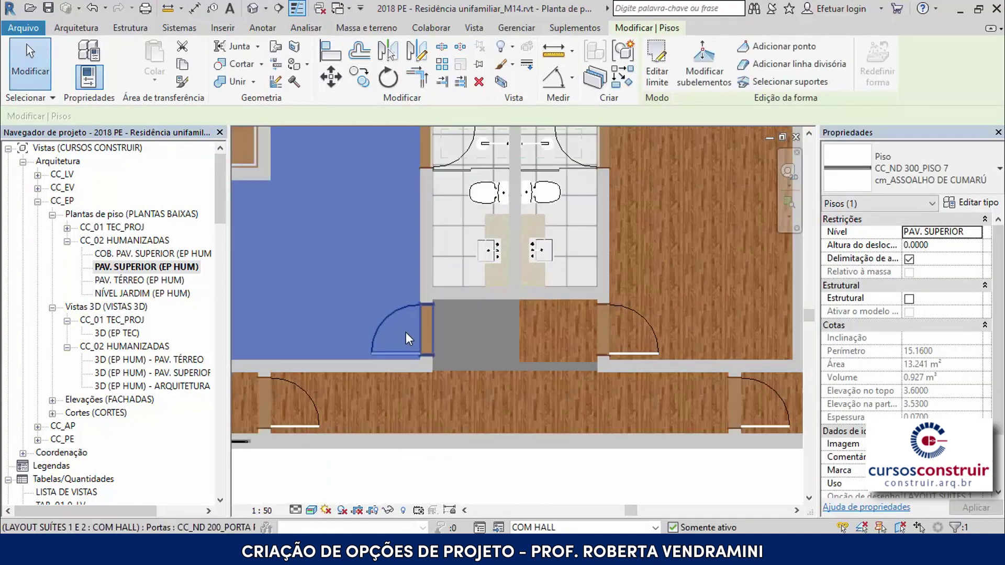
pyautogui.scroll(-2, 406, 332)
pyautogui.scroll(1, 595, 360)
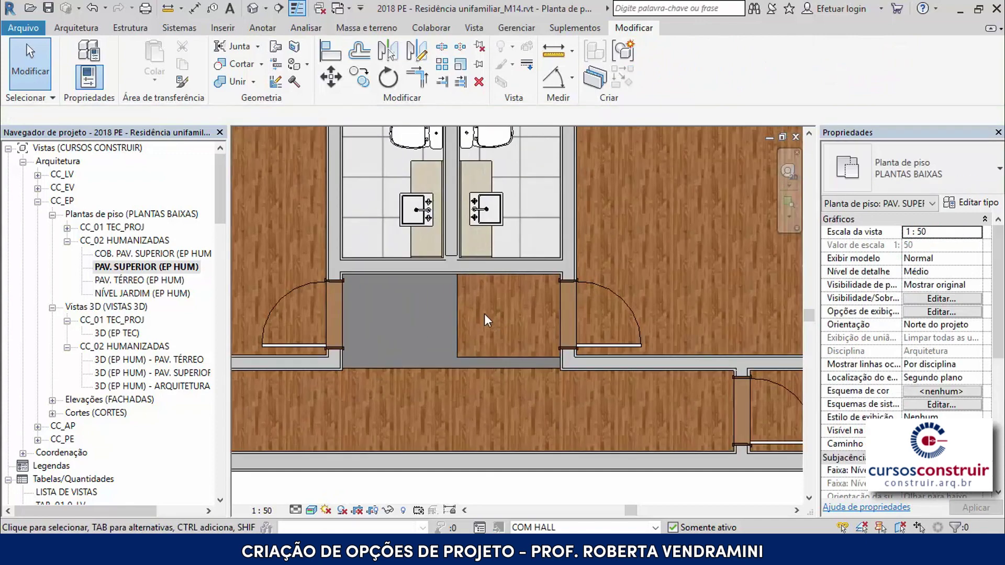
pyautogui.click(458, 306)
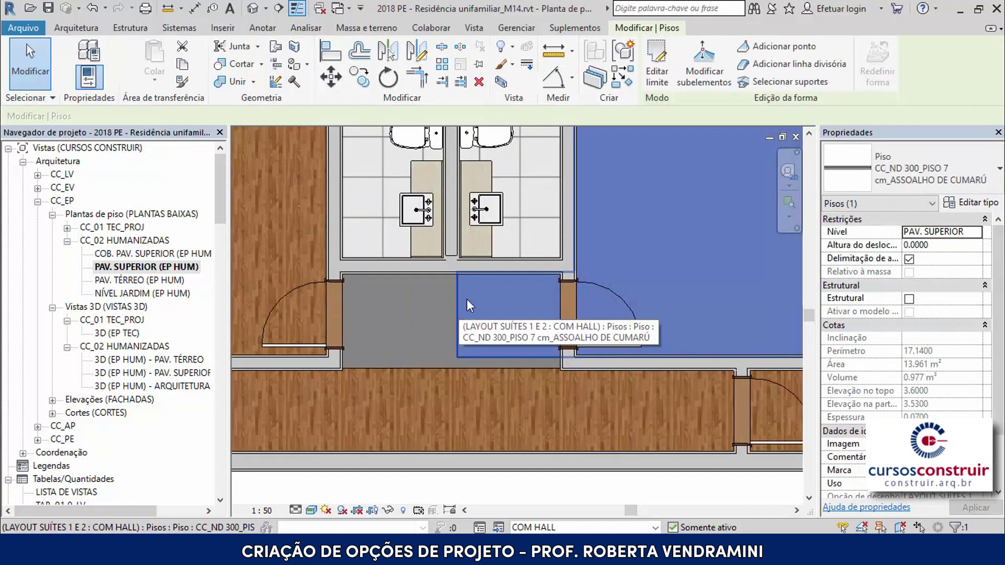
pyautogui.click(661, 52)
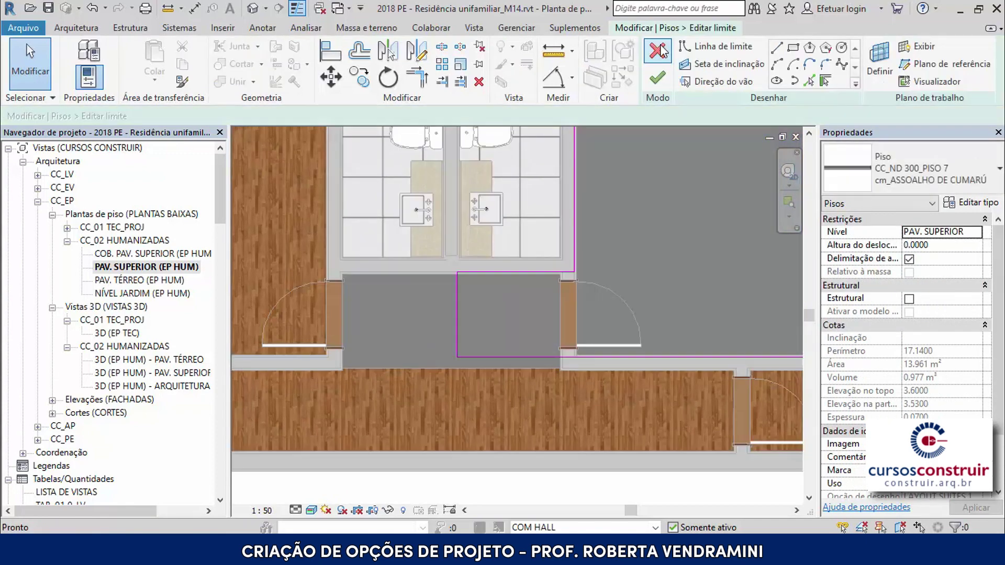
pyautogui.click(526, 269)
pyautogui.press('Delete')
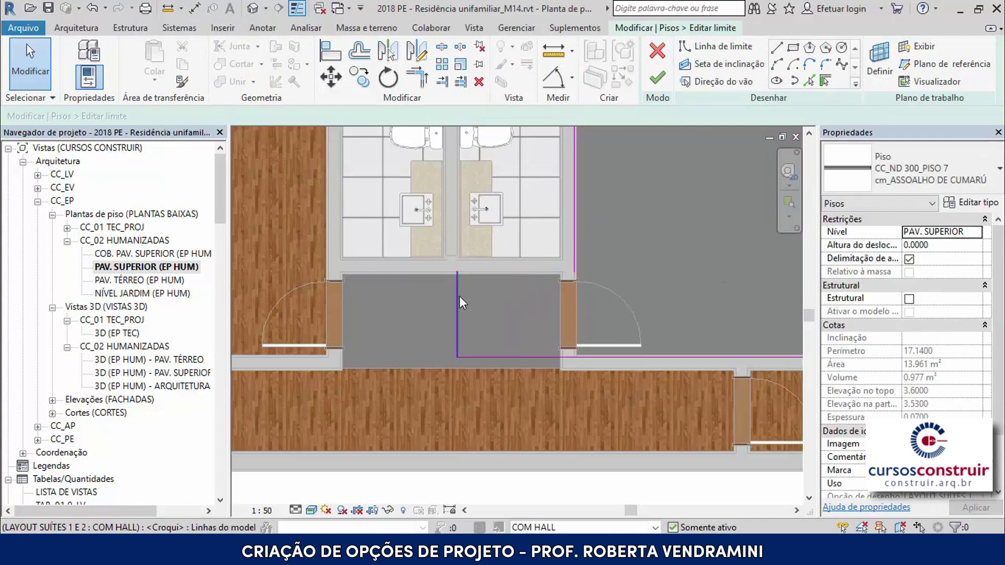
pyautogui.click(458, 297)
pyautogui.press('Delete')
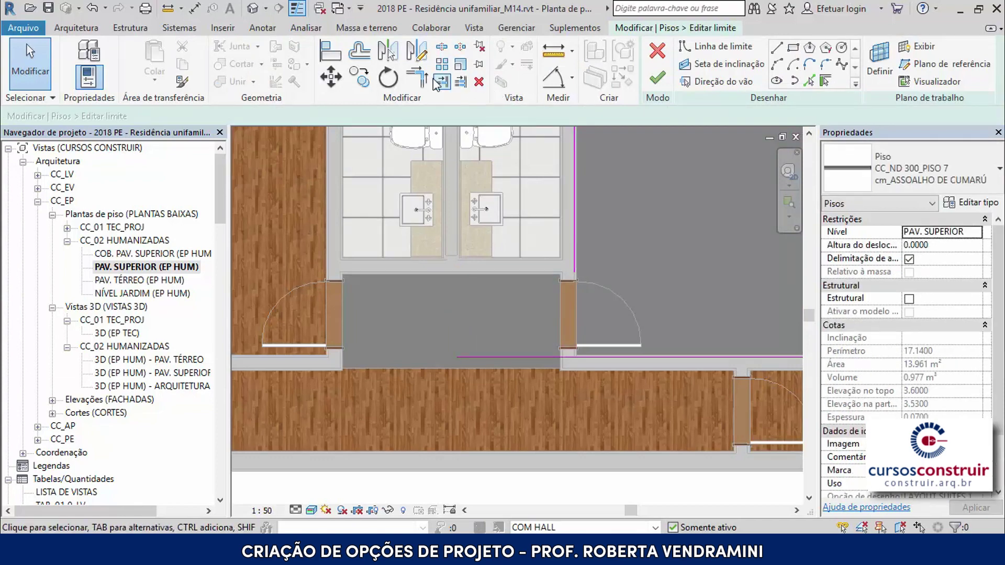
# - Close the remaining boundary lines into a corner, finish, and join the floor to the walls
pyautogui.click(417, 77)
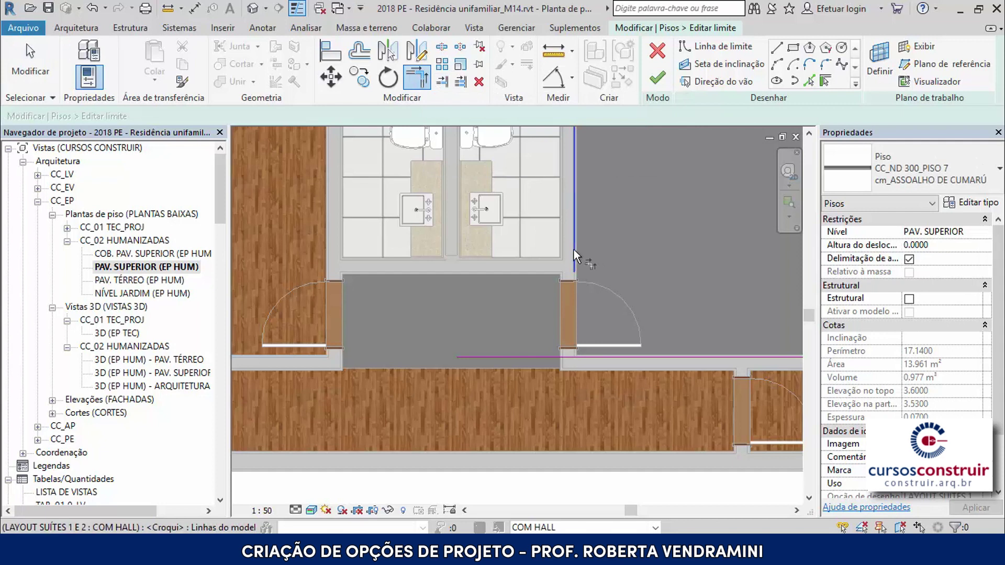
pyautogui.click(574, 249)
pyautogui.click(662, 358)
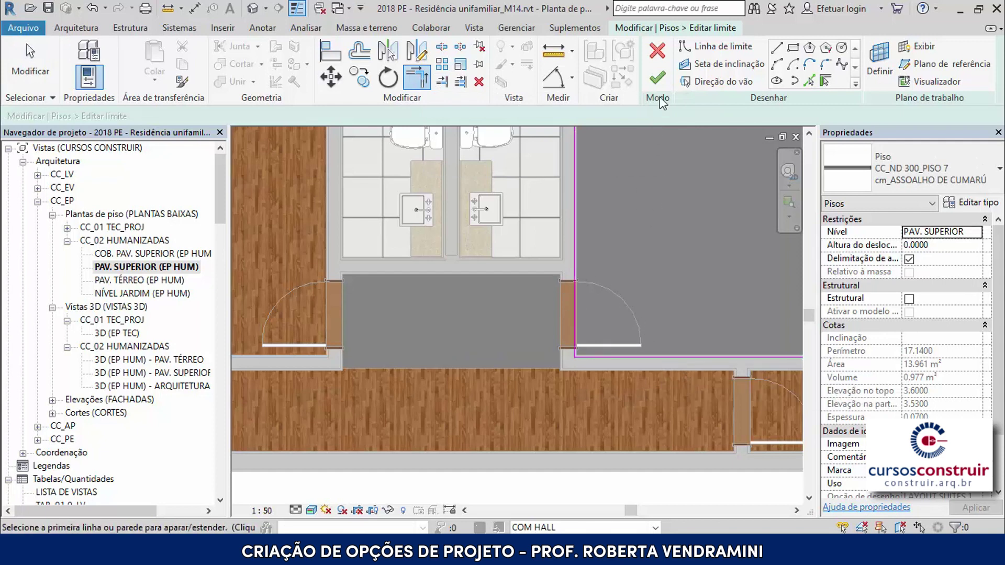
pyautogui.click(657, 79)
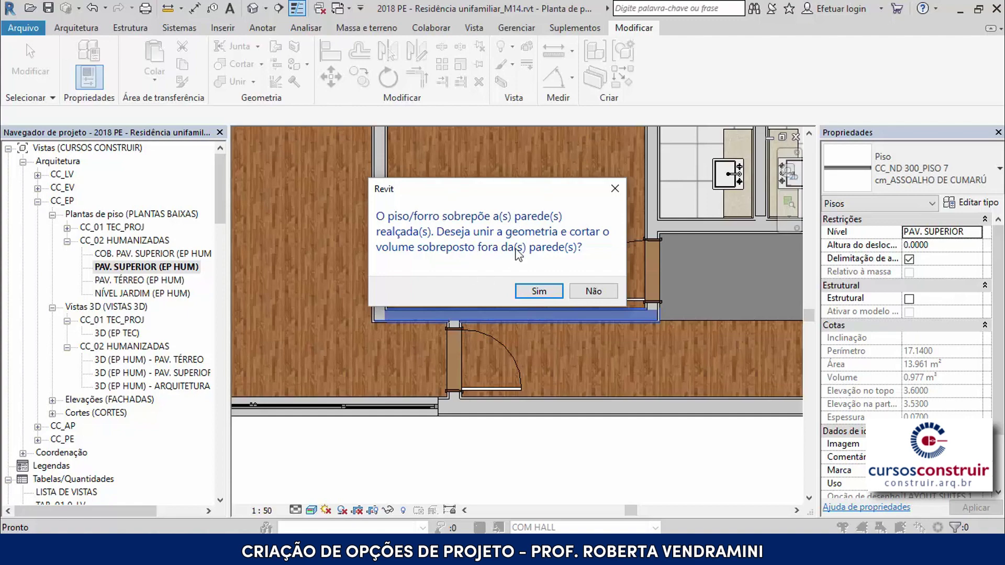
pyautogui.click(538, 291)
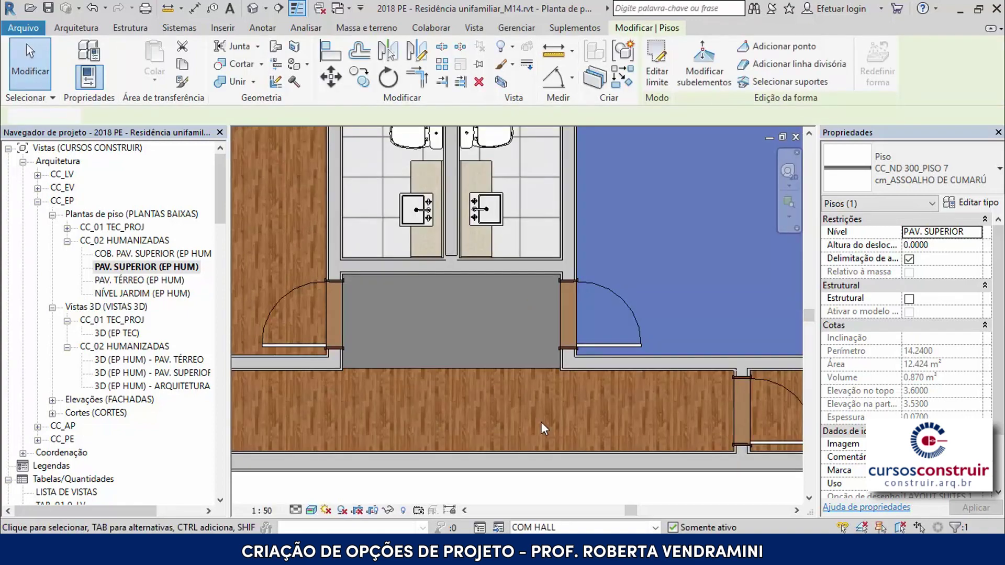
pyautogui.press('Escape')
pyautogui.scroll(-1, 545, 350)
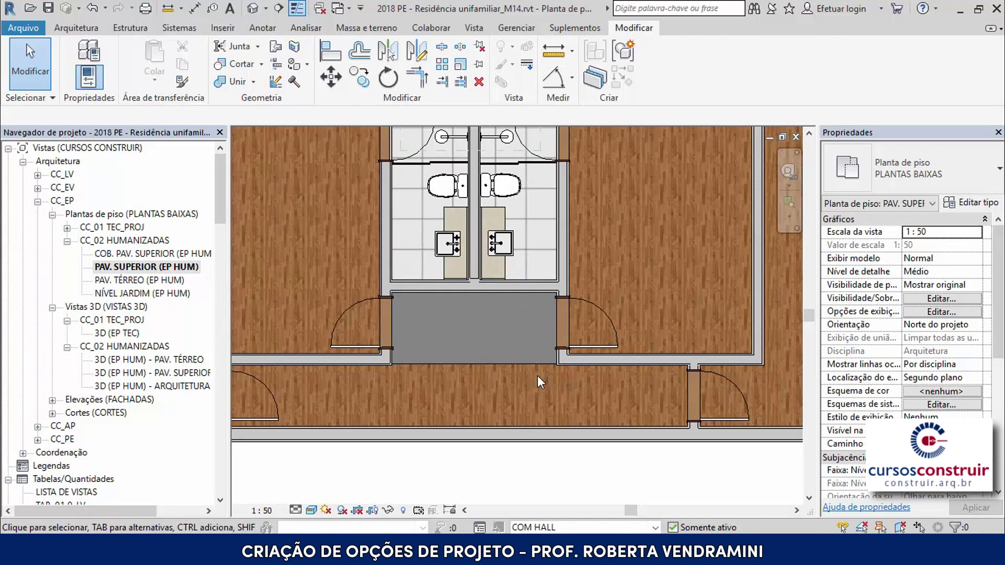
# - Add corridor floor boundary lines along the hall's top, left, right and lower-right walls
pyautogui.scroll(1, 441, 323)
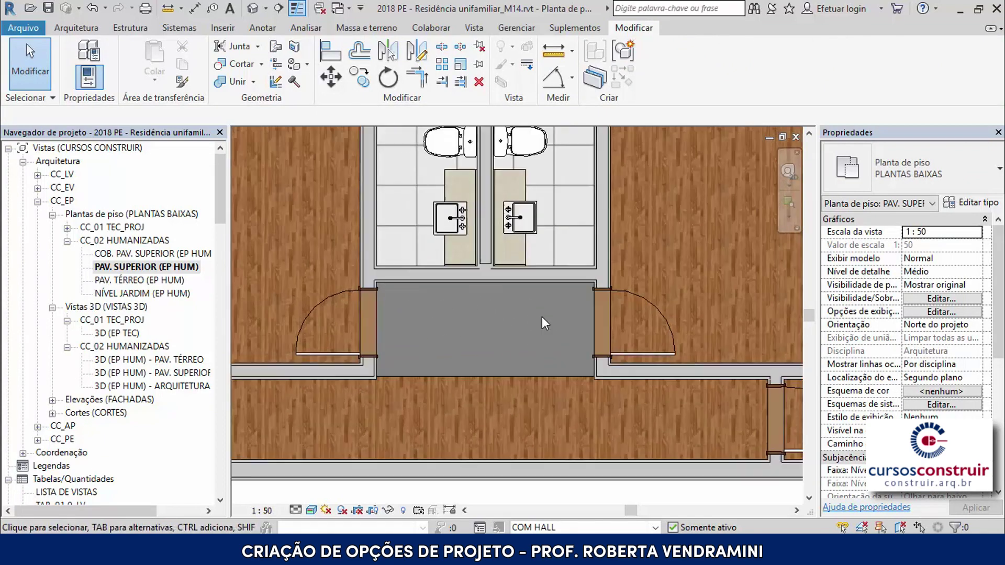
pyautogui.click(454, 375)
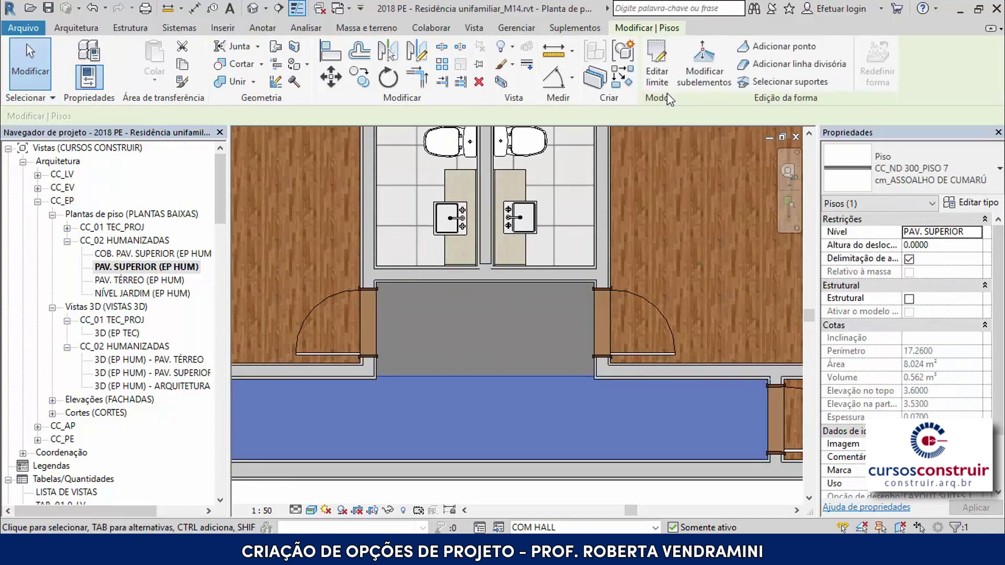
pyautogui.click(658, 73)
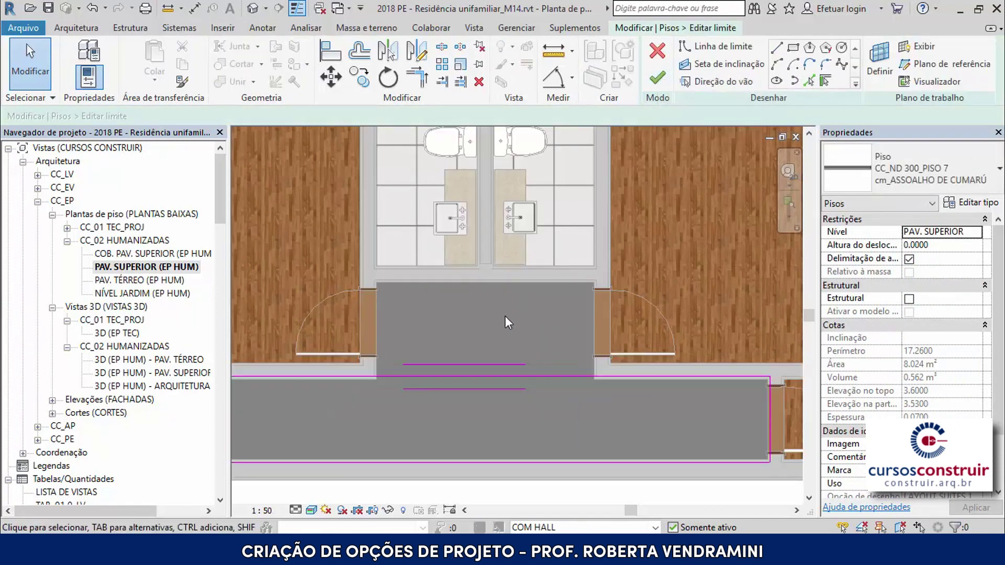
pyautogui.click(825, 81)
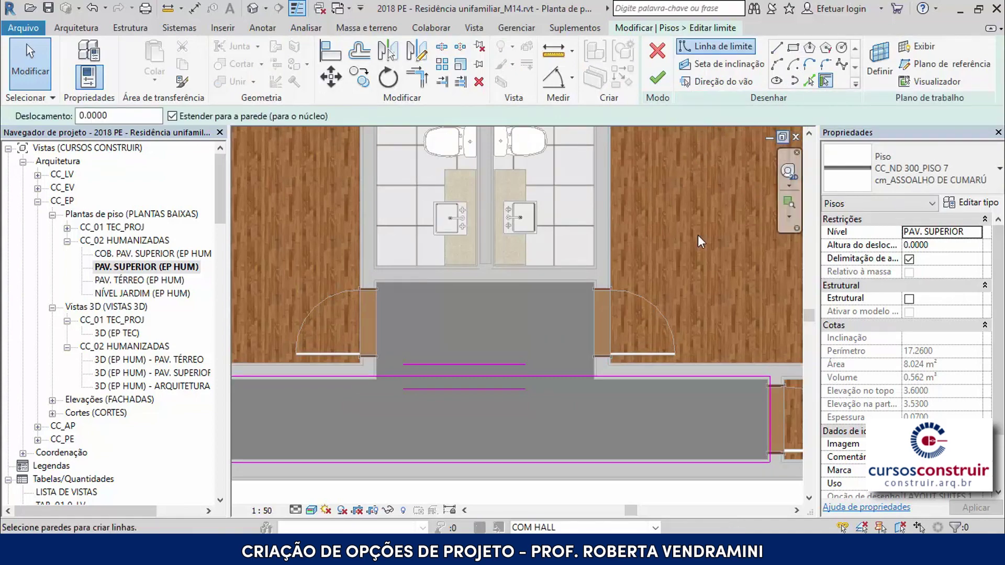
pyautogui.click(456, 281)
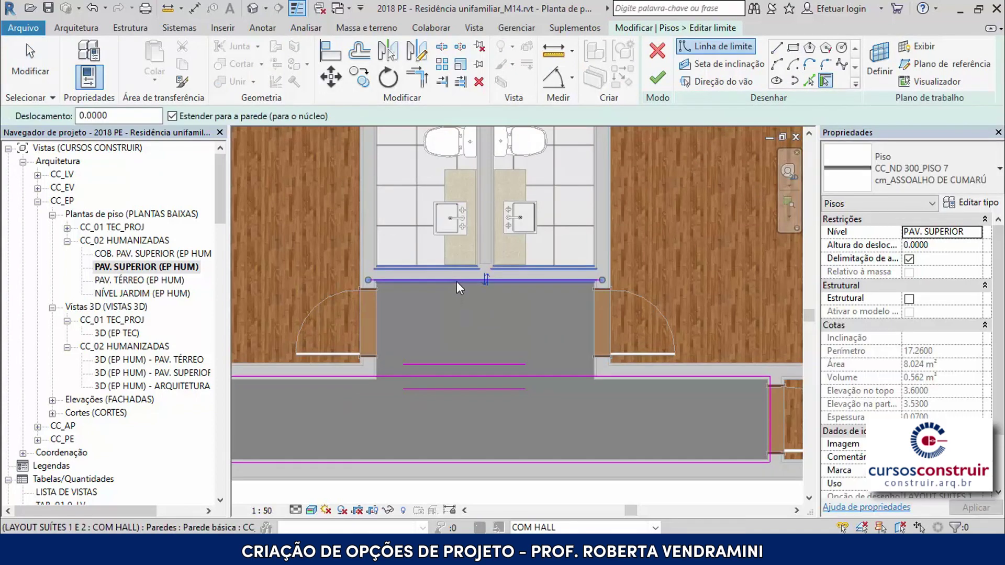
pyautogui.scroll(2, 397, 322)
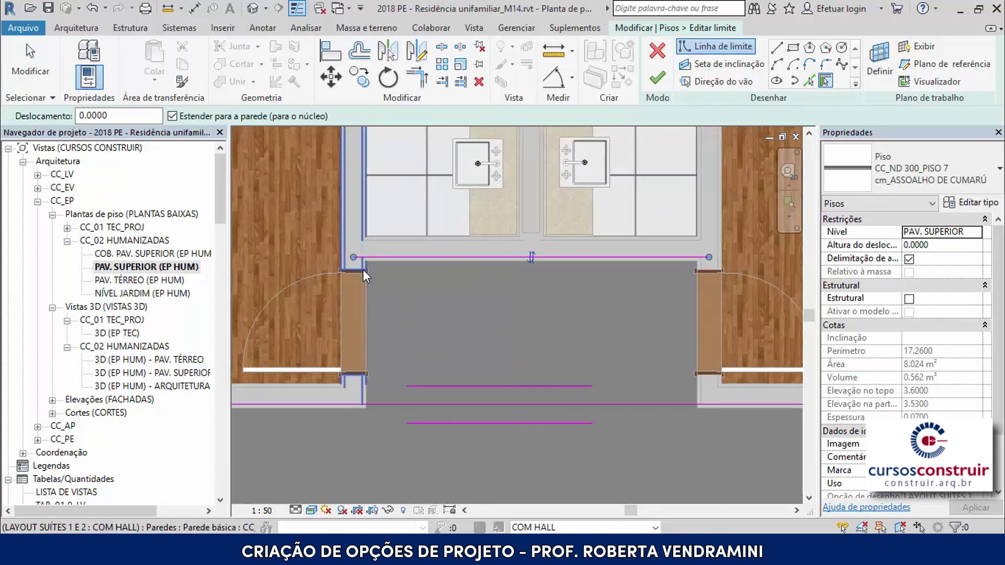
pyautogui.click(362, 269)
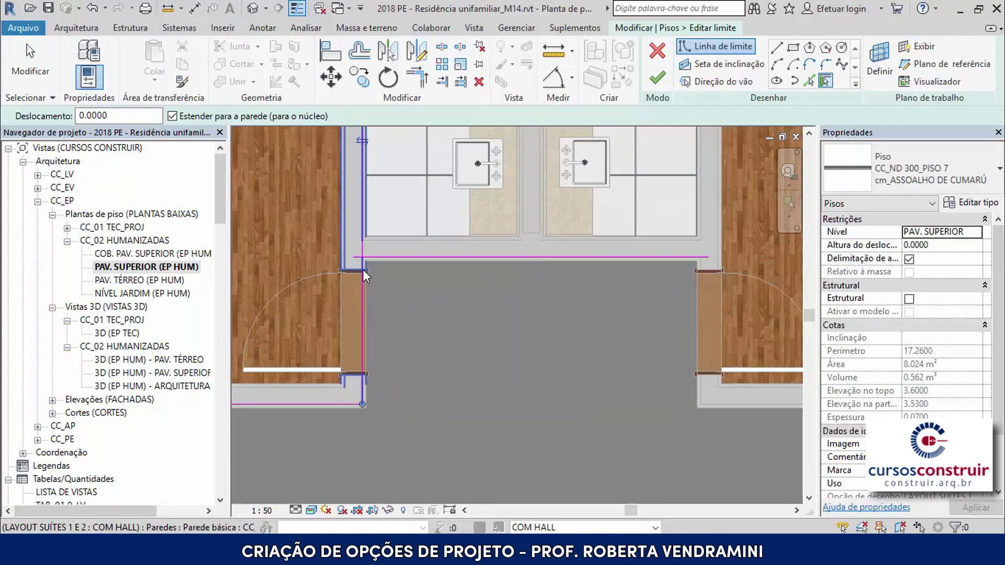
pyautogui.click(716, 269)
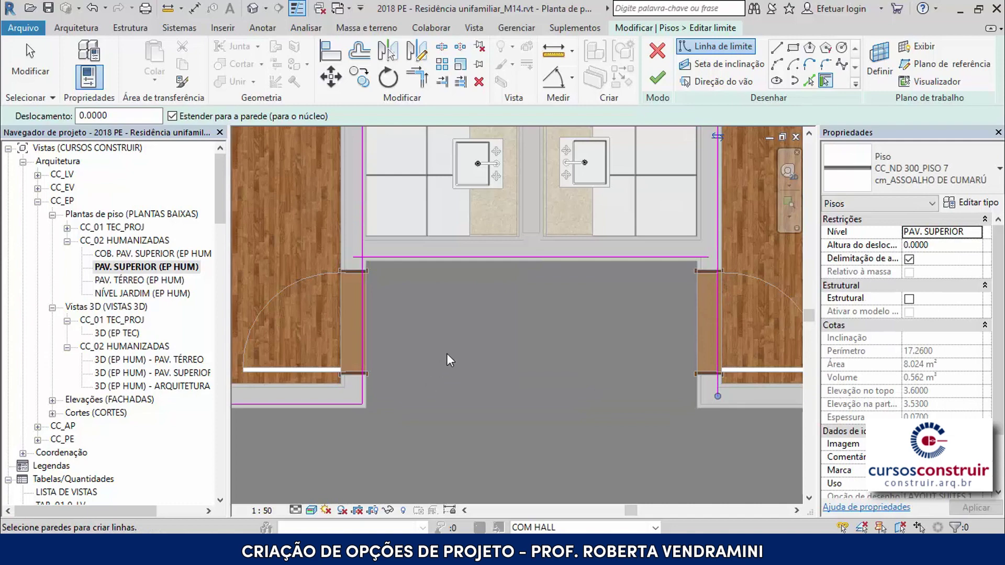
pyautogui.scroll(-3, 449, 348)
pyautogui.scroll(2, 733, 385)
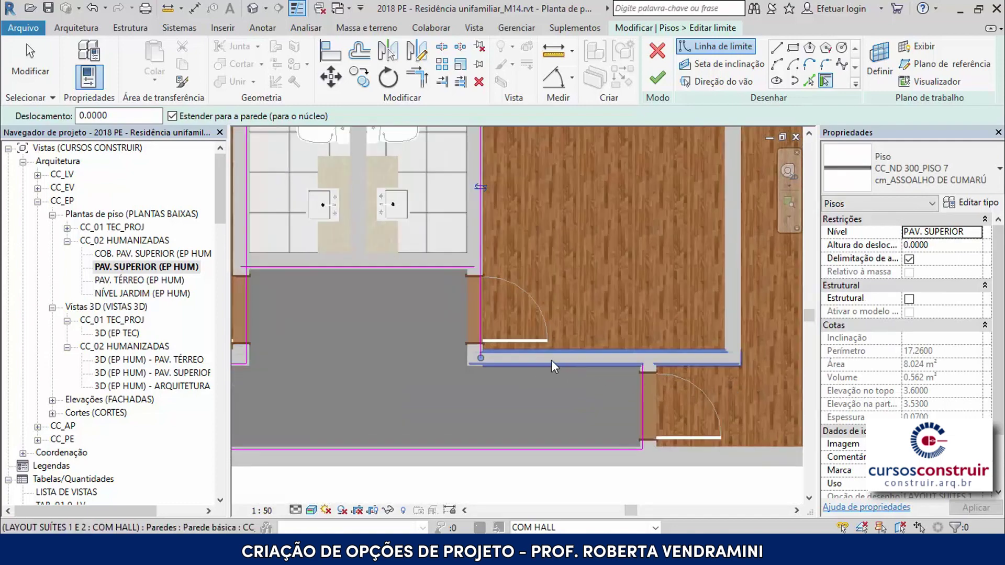
pyautogui.scroll(2, 557, 365)
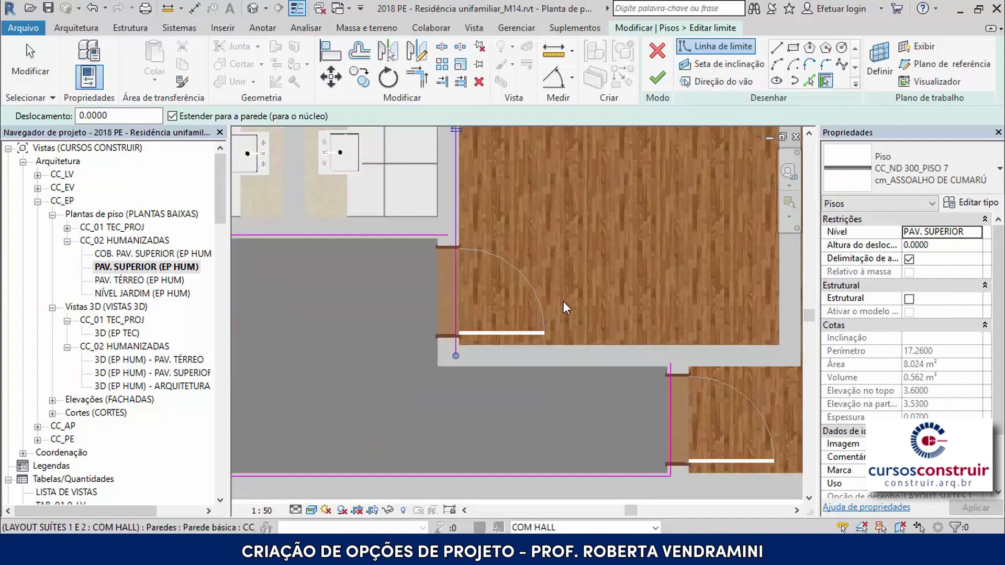
pyautogui.click(551, 362)
pyautogui.scroll(2, 628, 355)
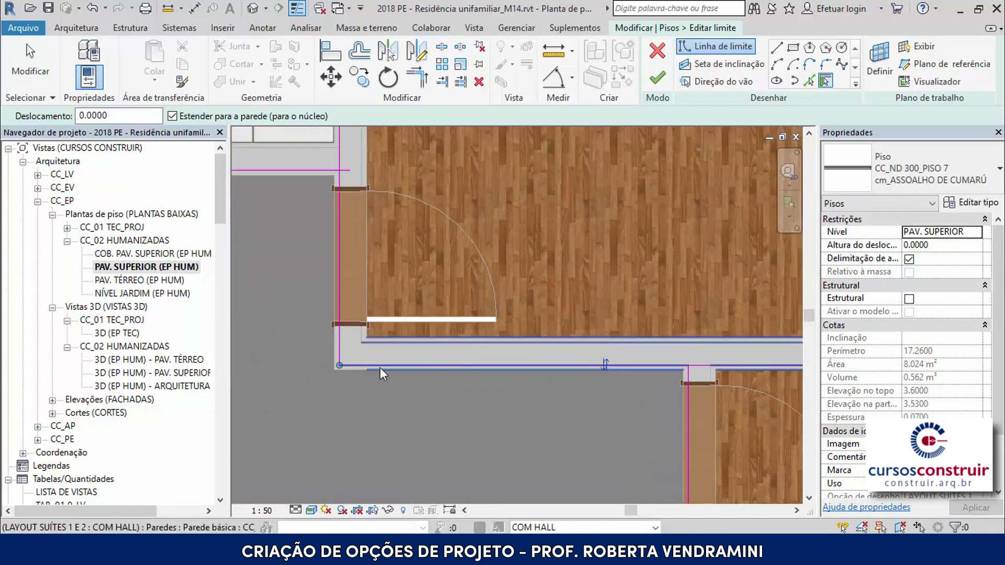
pyautogui.scroll(-4, 637, 360)
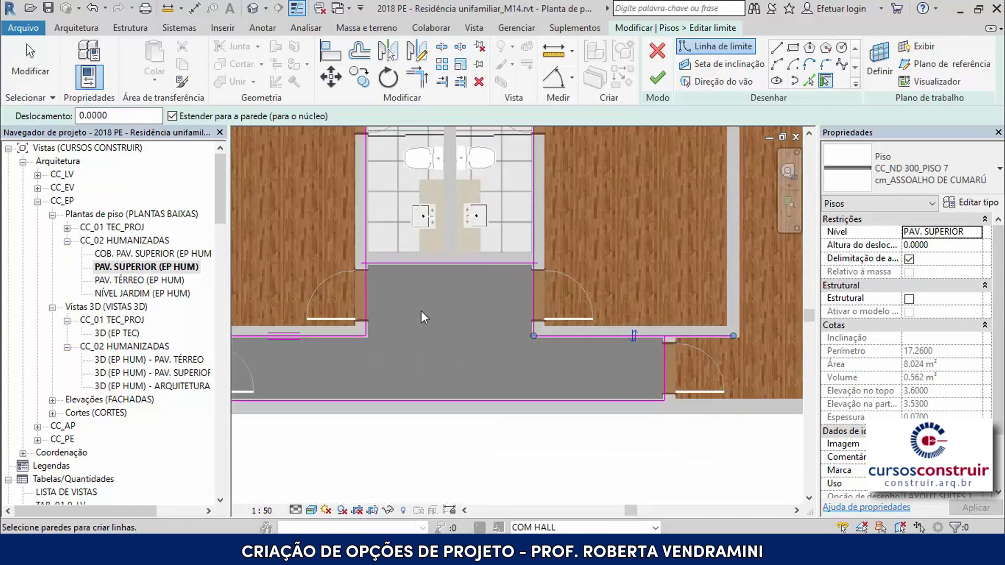
# - Trim the new boundary lines into corners, finish, and join the floor to the walls
pyautogui.click(417, 77)
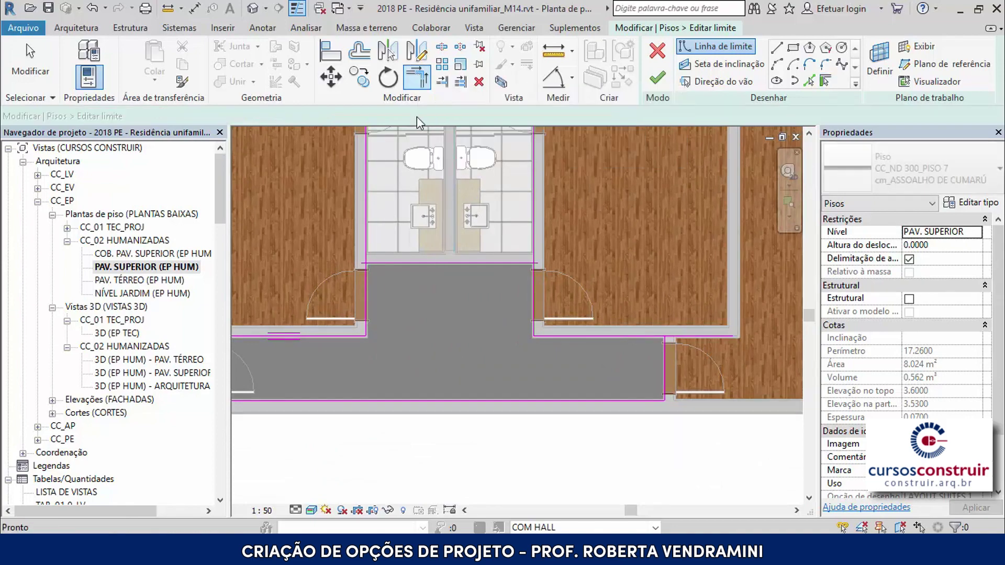
pyautogui.scroll(-2, 475, 281)
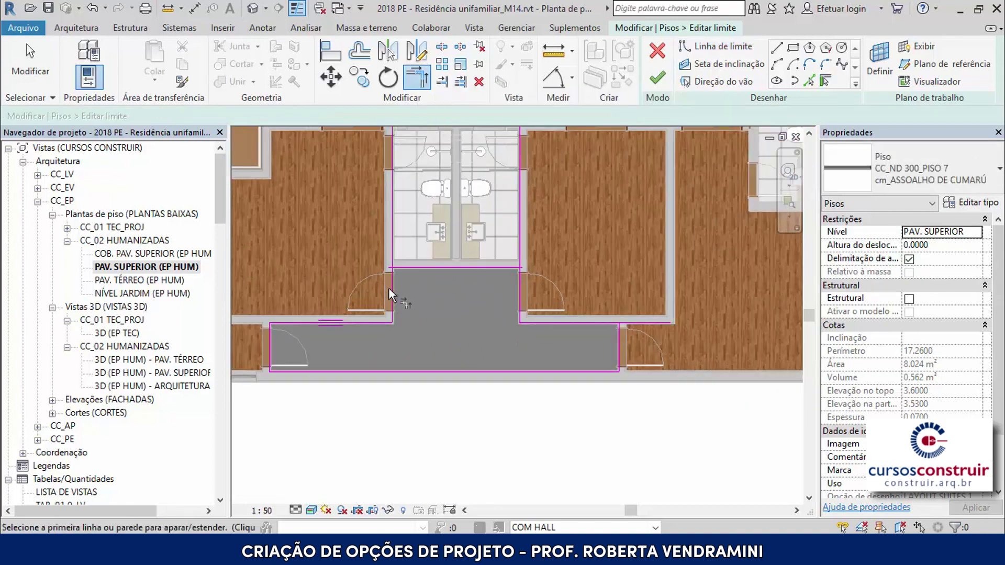
pyautogui.click(391, 287)
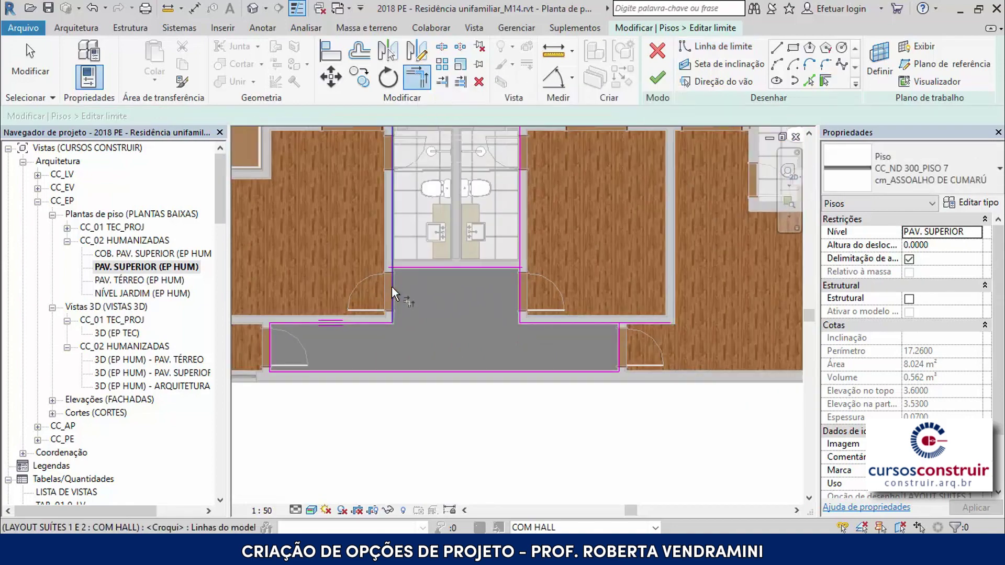
pyautogui.click(491, 266)
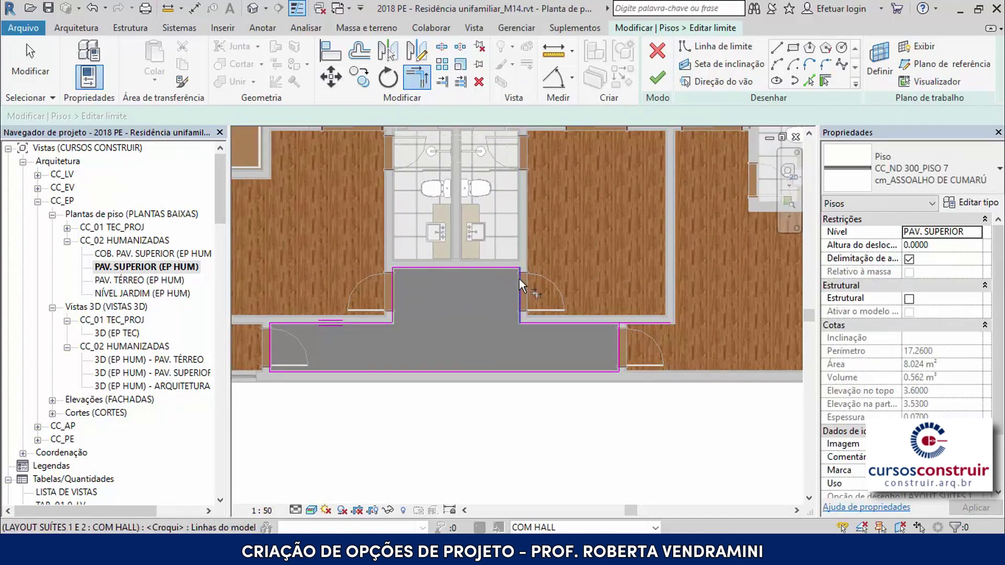
pyautogui.click(519, 278)
pyautogui.click(580, 322)
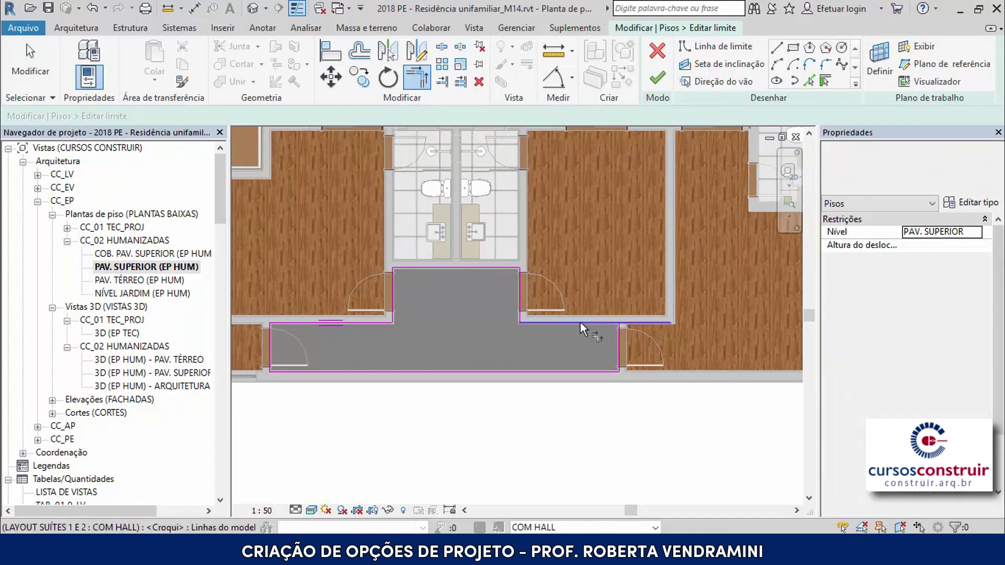
pyautogui.click(618, 344)
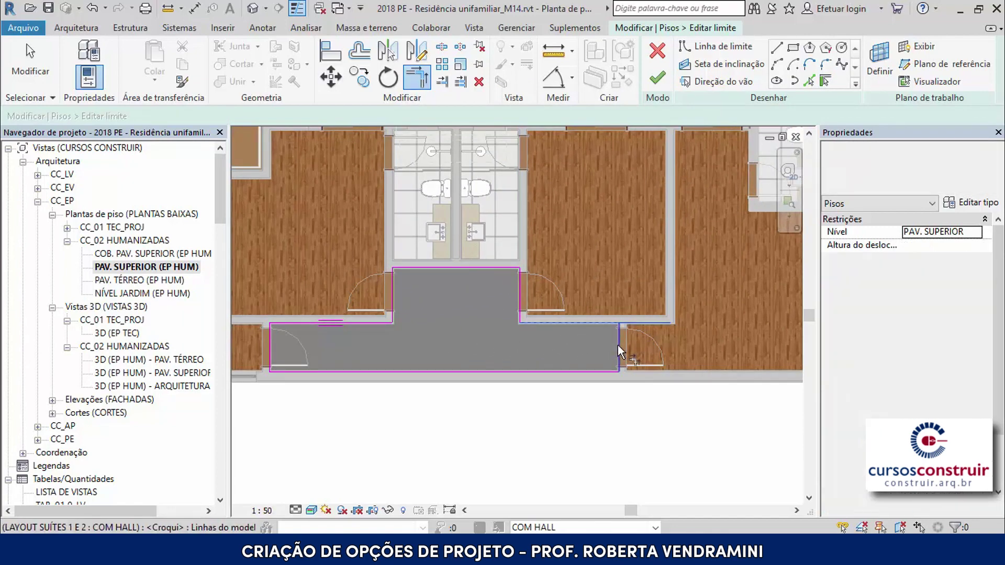
pyautogui.click(655, 79)
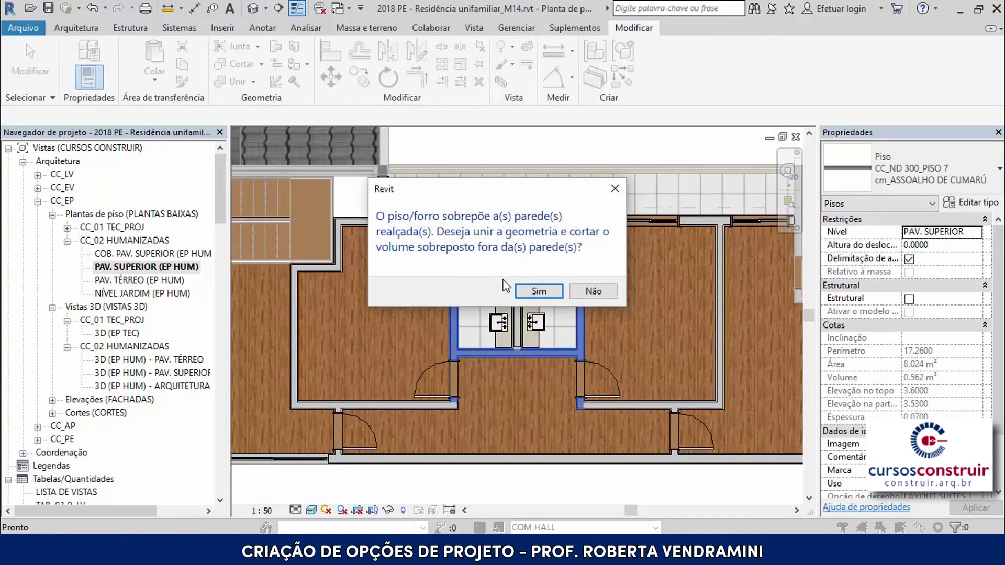
pyautogui.click(545, 293)
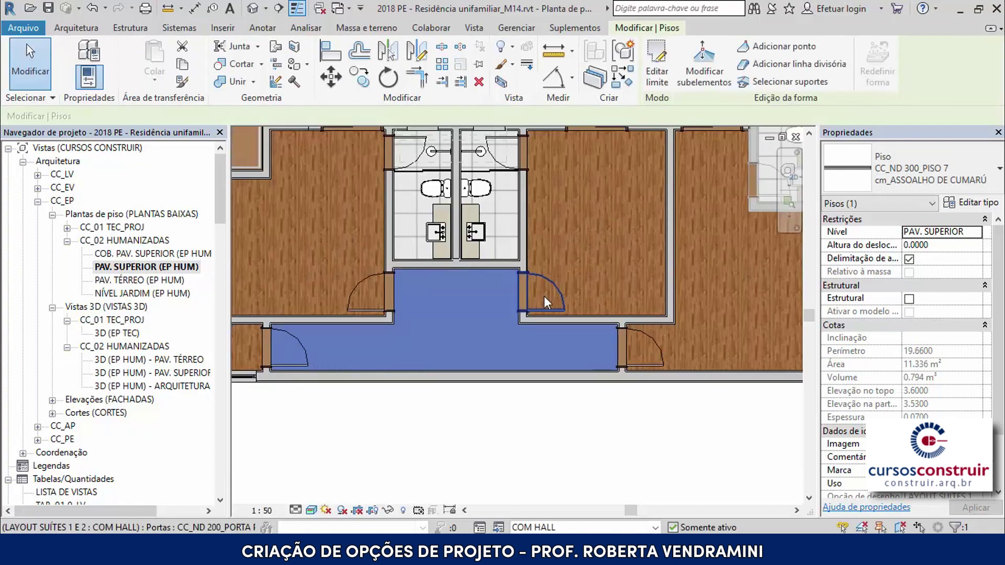
pyautogui.click(534, 446)
pyautogui.scroll(-2, 301, 225)
pyautogui.scroll(1, 301, 226)
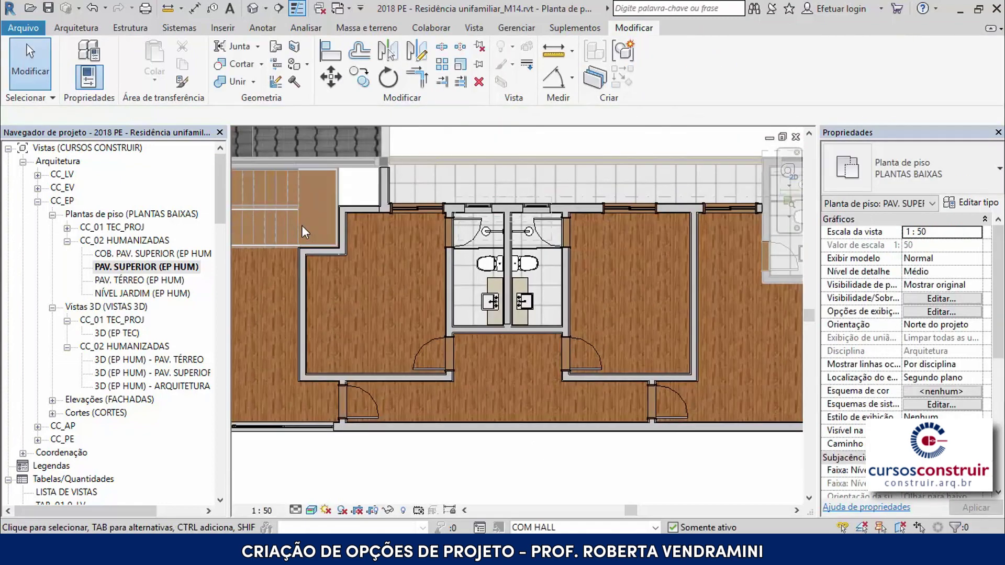
pyautogui.scroll(3, 503, 293)
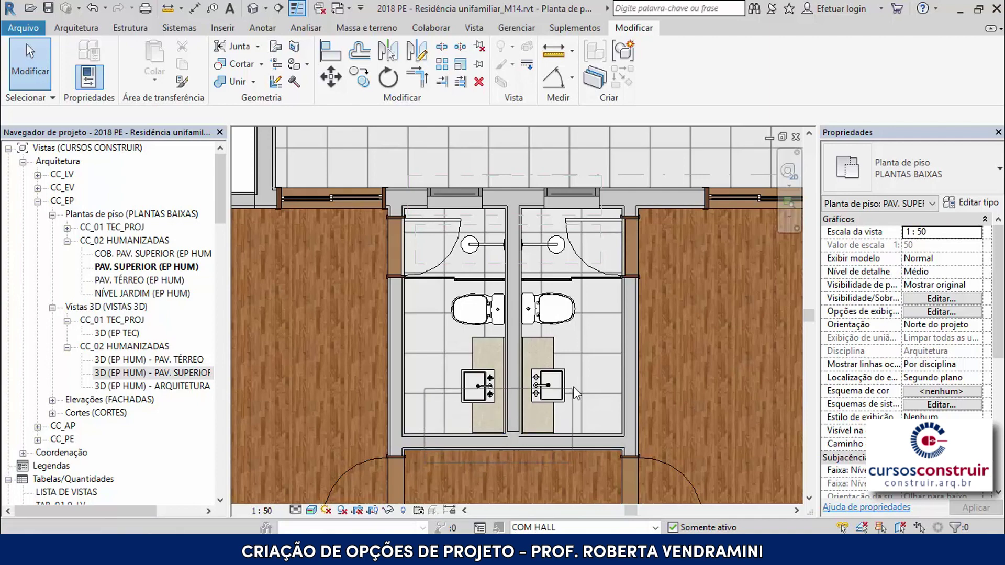
# - Box-select the bathroom toilets, basins and counters, then add both shower doors
pyautogui.moveTo(573, 386); pyautogui.dragTo(602, 228)
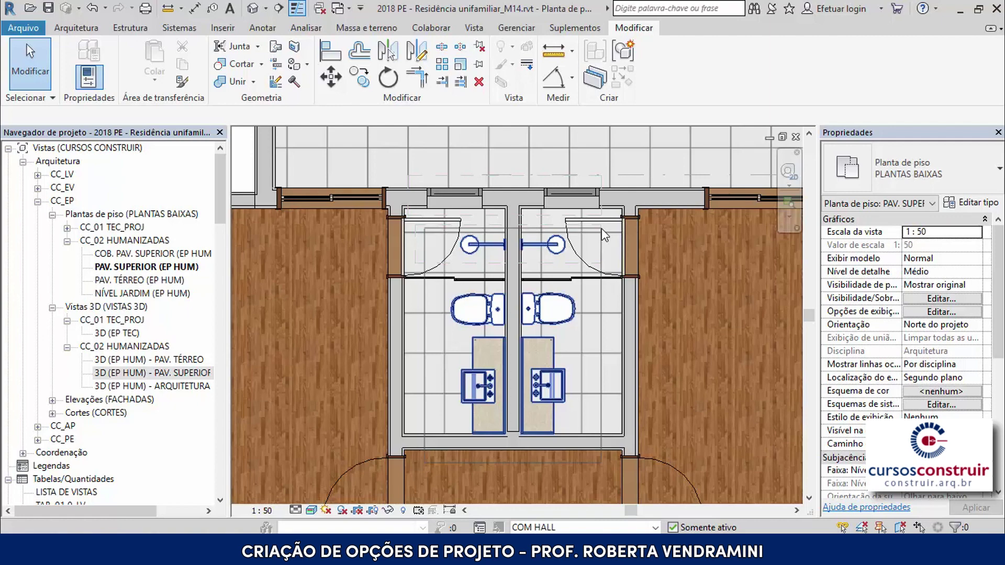
pyautogui.moveTo(601, 228); pyautogui.dragTo(601, 228)
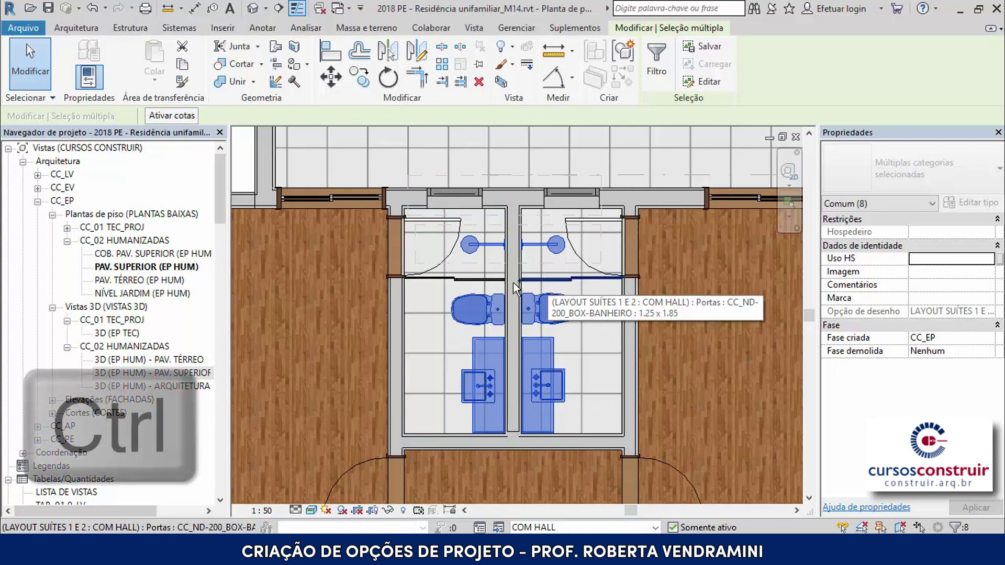
pyautogui.keyDown('ctrl'); pyautogui.click(469, 283); pyautogui.keyUp('ctrl')
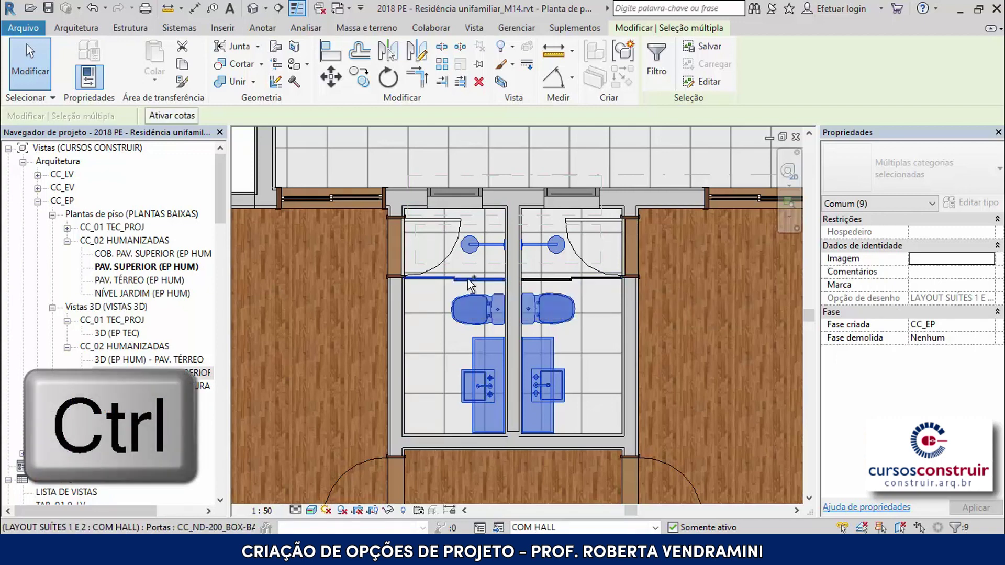
pyautogui.keyDown('ctrl'); pyautogui.click(554, 283); pyautogui.keyUp('ctrl')
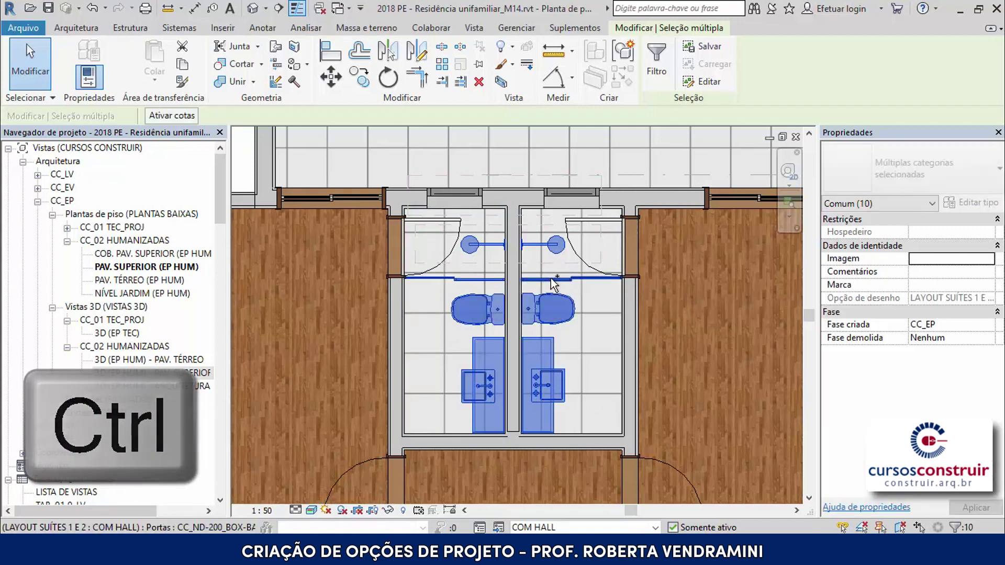
# - Mirror the selected bathroom fixtures across a drawn horizontal axis, accepting the warning
pyautogui.click(421, 52)
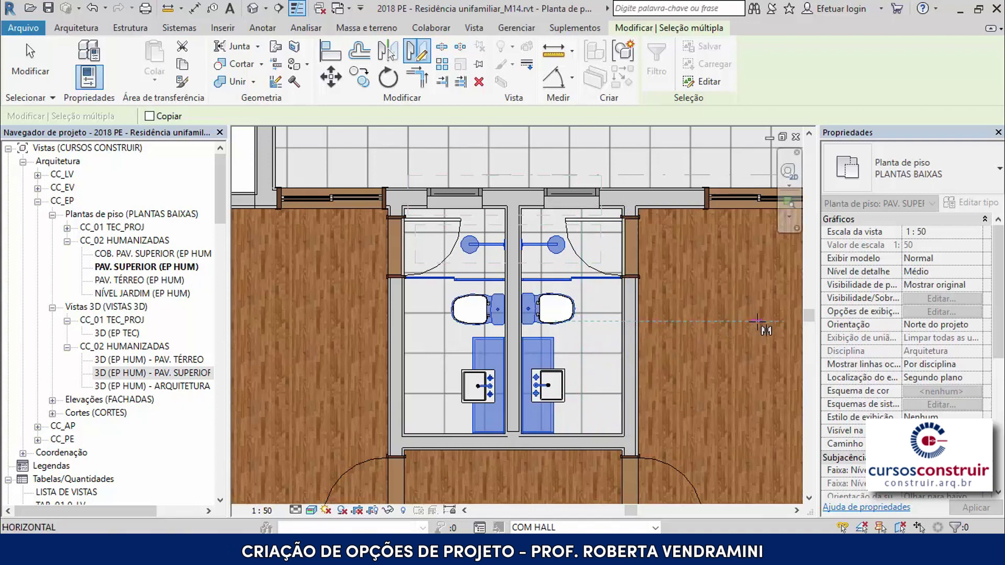
pyautogui.click(758, 322)
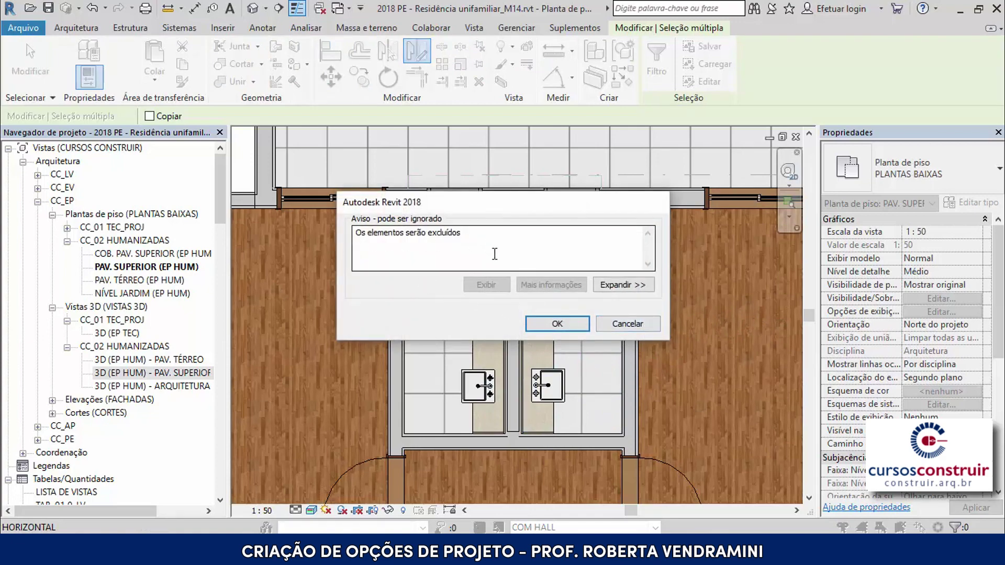
pyautogui.click(557, 325)
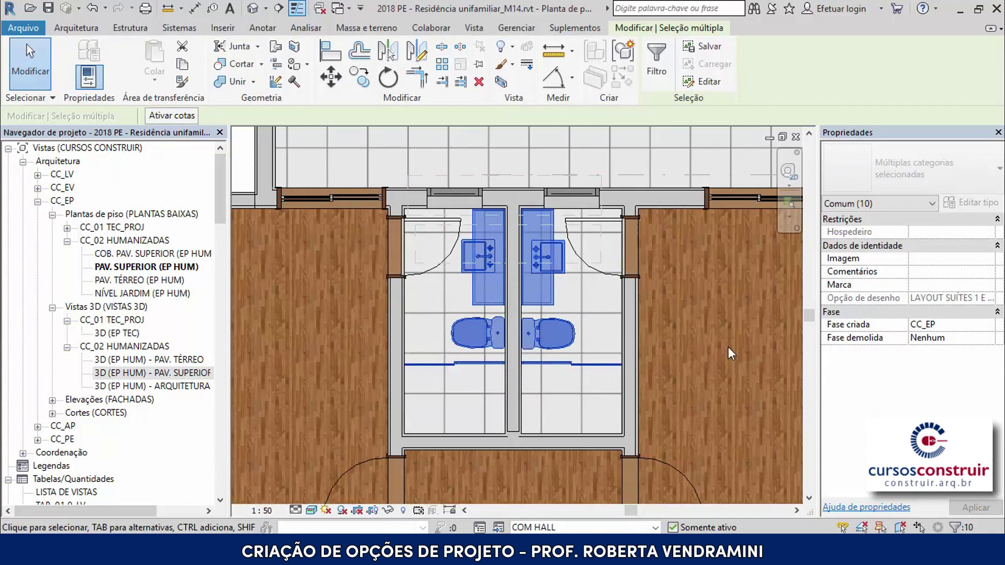
pyautogui.press('Escape')
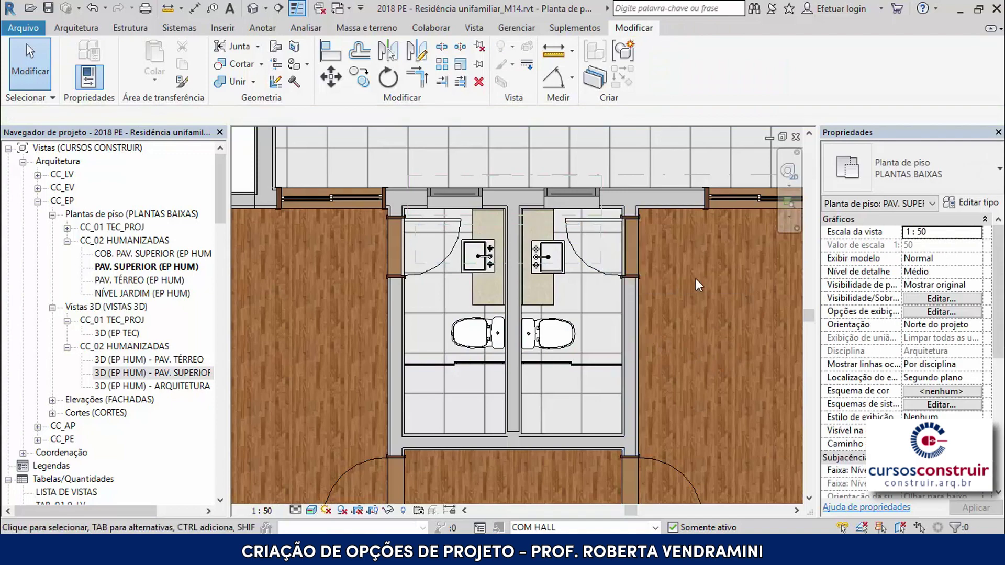
# - Copy the sink-area plan region vertically down over the bathrooms' shower area
pyautogui.click(600, 270)
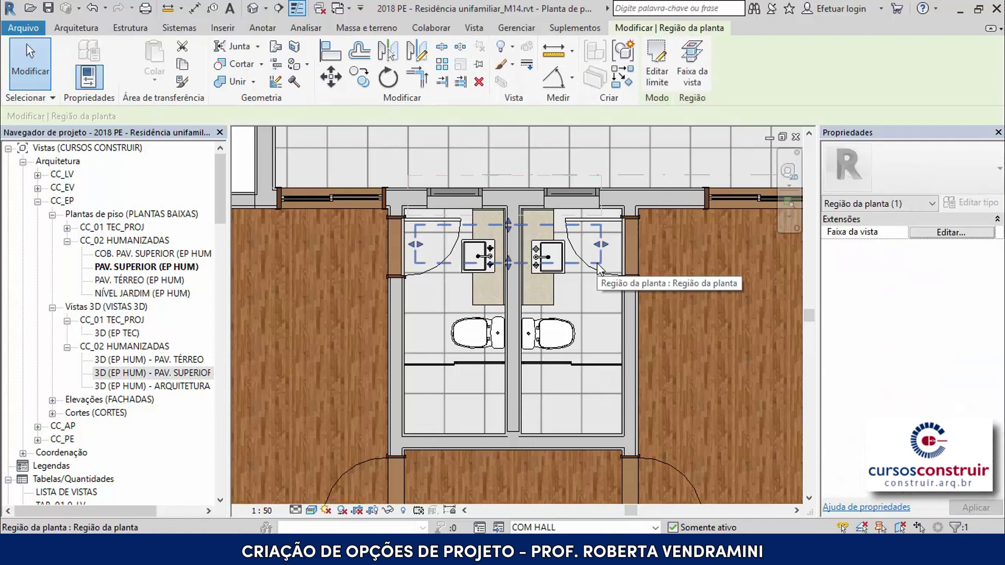
pyautogui.click(368, 86)
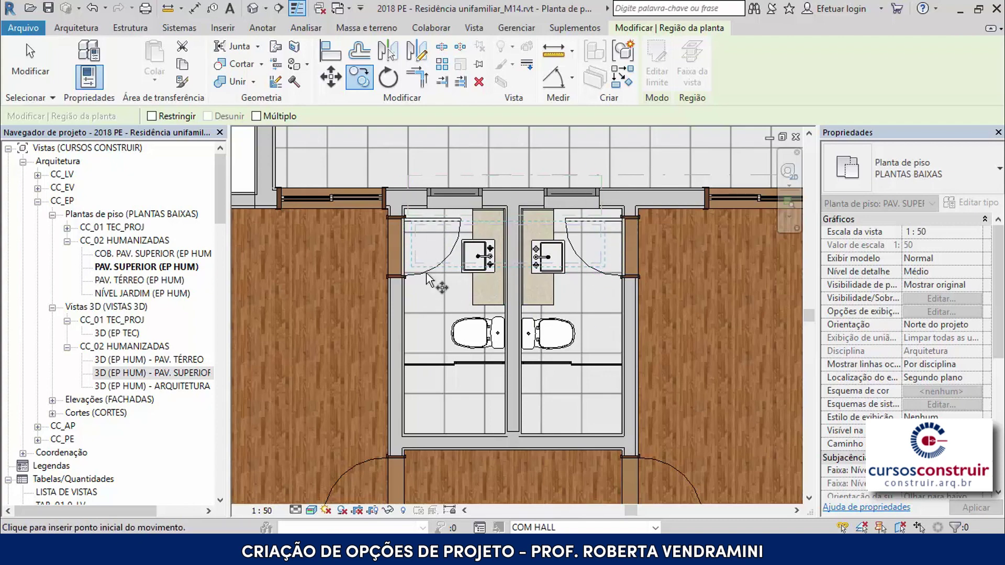
pyautogui.click(689, 240)
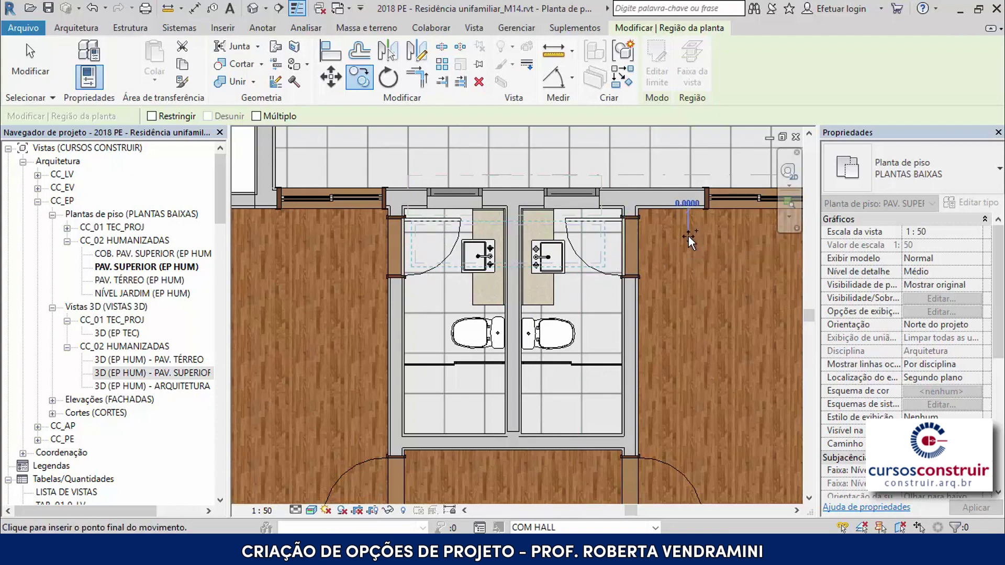
pyautogui.click(690, 393)
pyautogui.press('Escape')
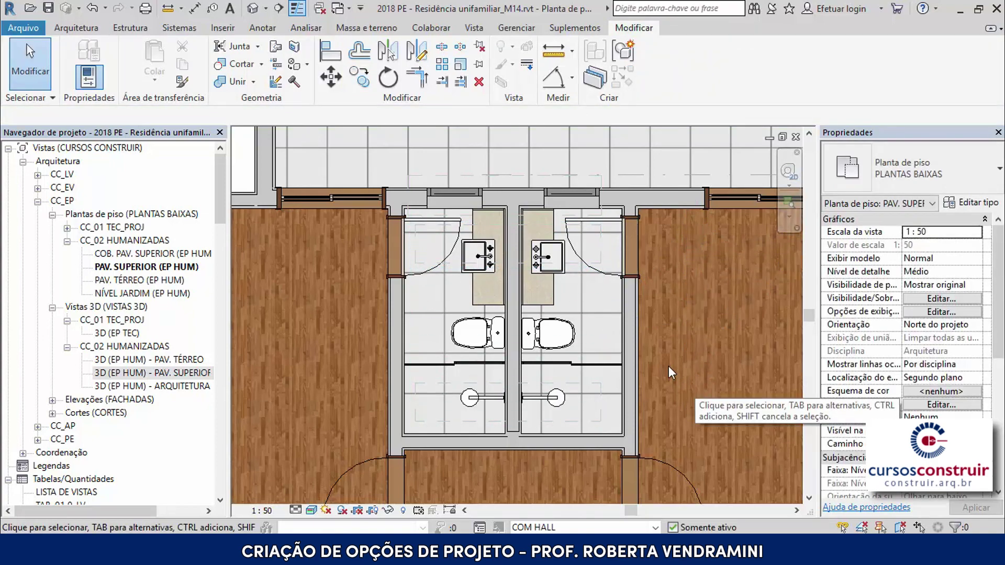
pyautogui.scroll(2, 506, 212)
pyautogui.scroll(2, 484, 206)
pyautogui.scroll(2, 484, 206)
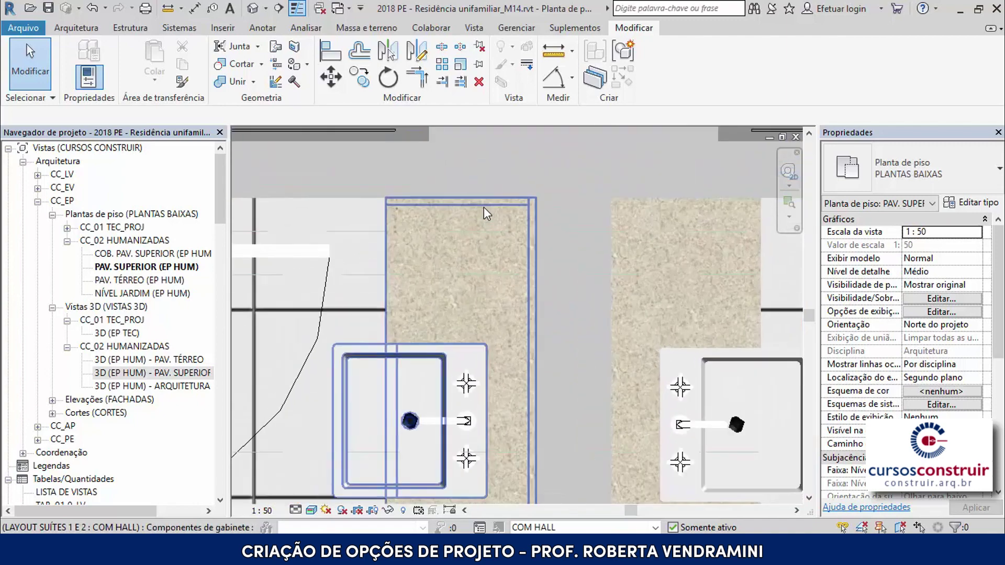
pyautogui.scroll(1, 484, 207)
pyautogui.scroll(2, 407, 206)
pyautogui.scroll(2, 373, 202)
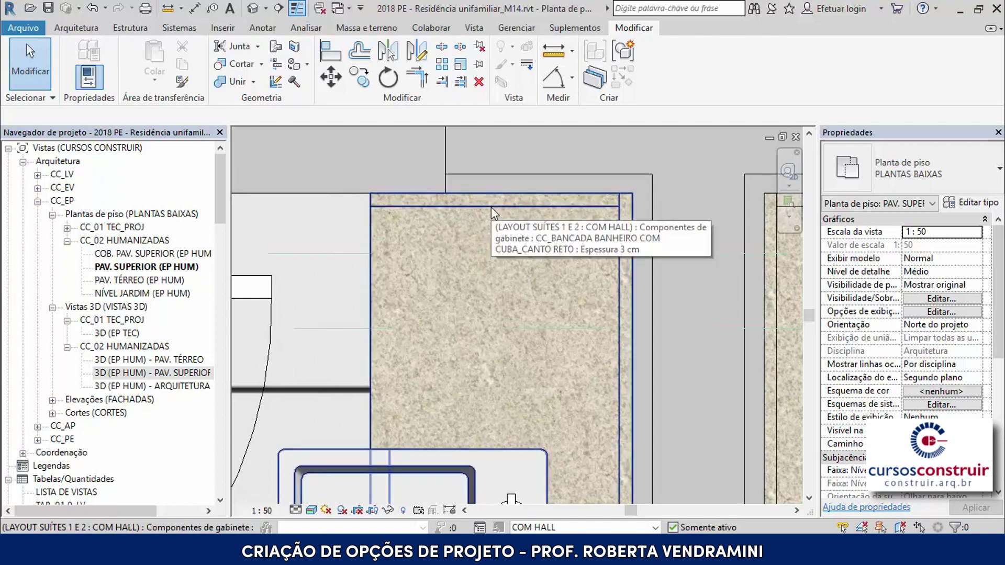
pyautogui.scroll(-2, 490, 206)
pyautogui.scroll(-2, 490, 206)
pyautogui.scroll(-1, 490, 206)
pyautogui.scroll(-1, 491, 206)
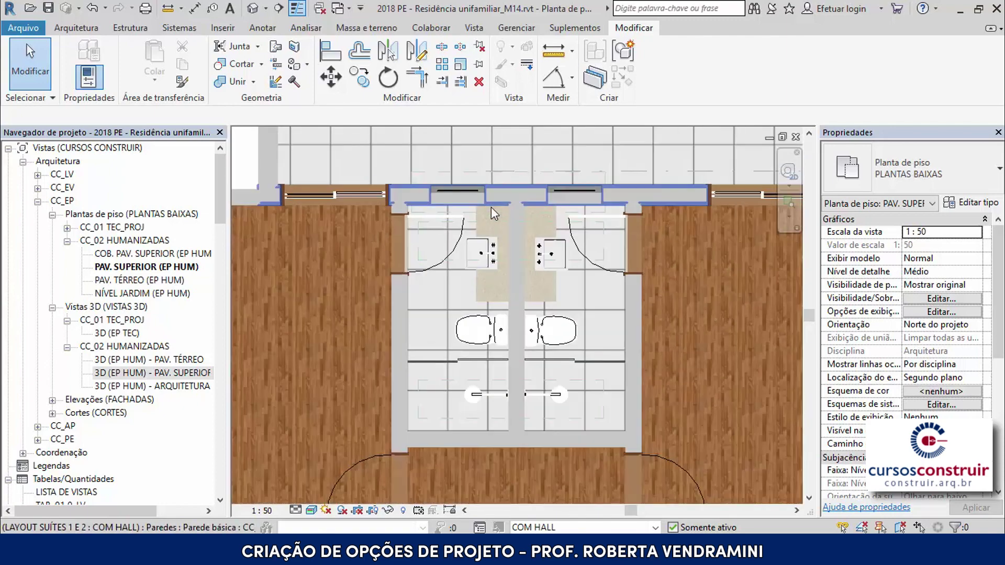
pyautogui.scroll(1, 642, 261)
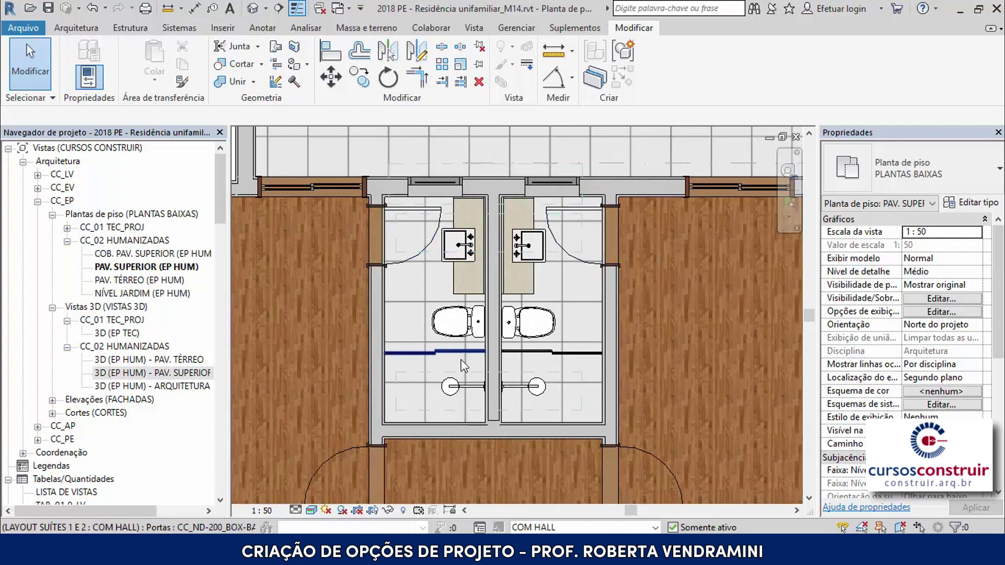
pyautogui.scroll(-1, 445, 266)
pyautogui.scroll(2, 471, 314)
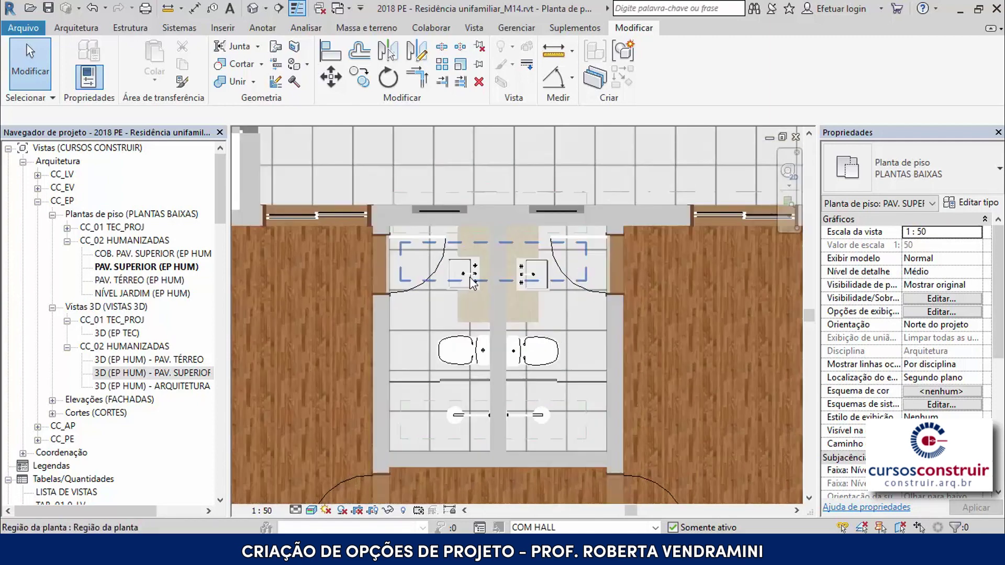
pyautogui.scroll(-1, 409, 325)
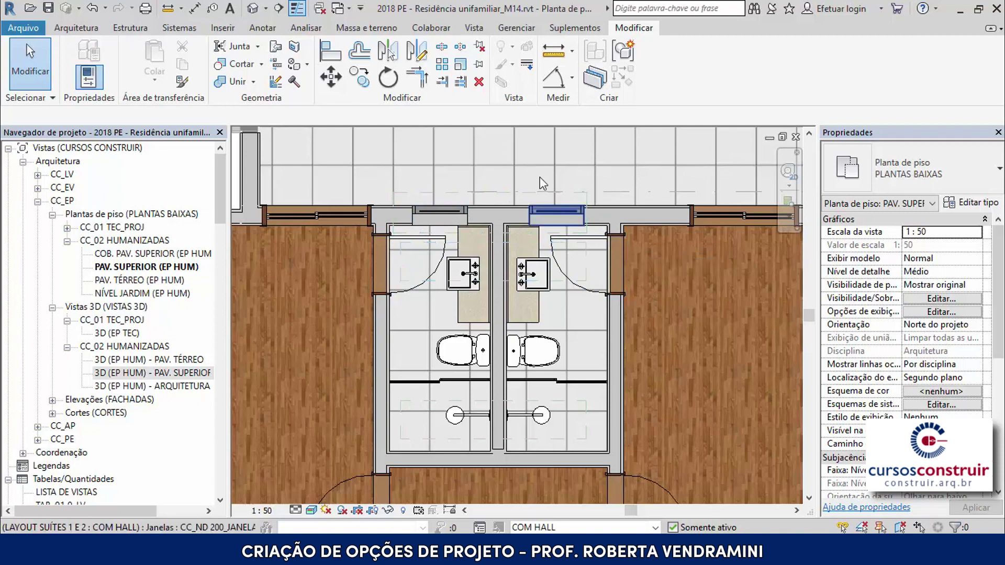
# - Align the left bathroom's floor tile pattern to its wall faces
pyautogui.click(330, 51)
pyautogui.scroll(2, 369, 230)
pyautogui.scroll(1, 370, 231)
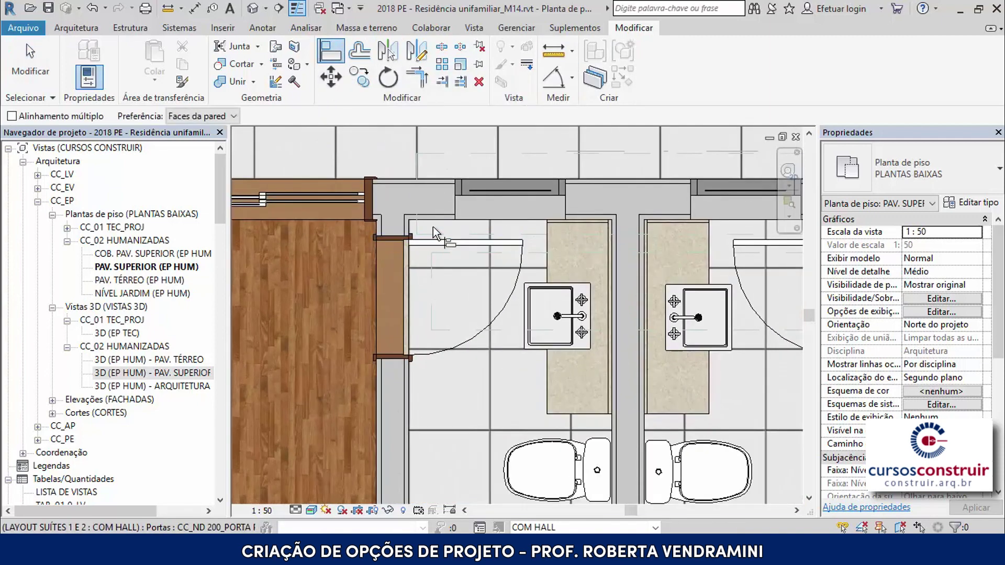
pyautogui.click(445, 268)
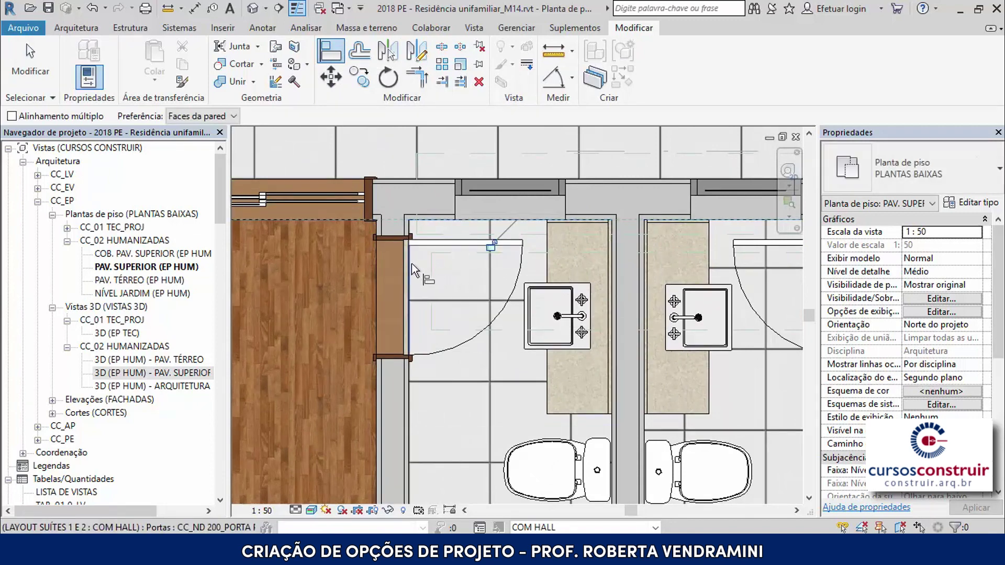
pyautogui.click(410, 232)
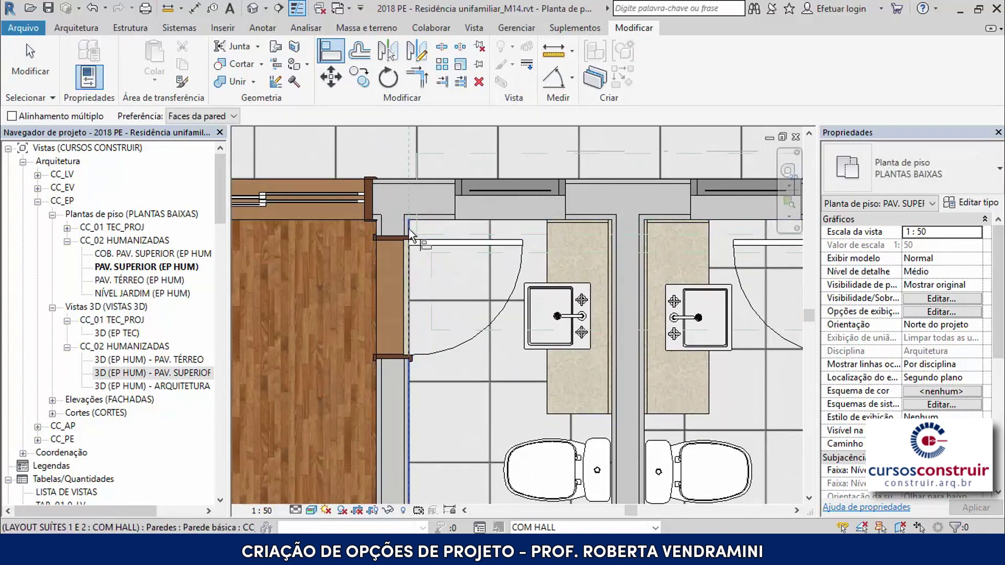
pyautogui.click(489, 227)
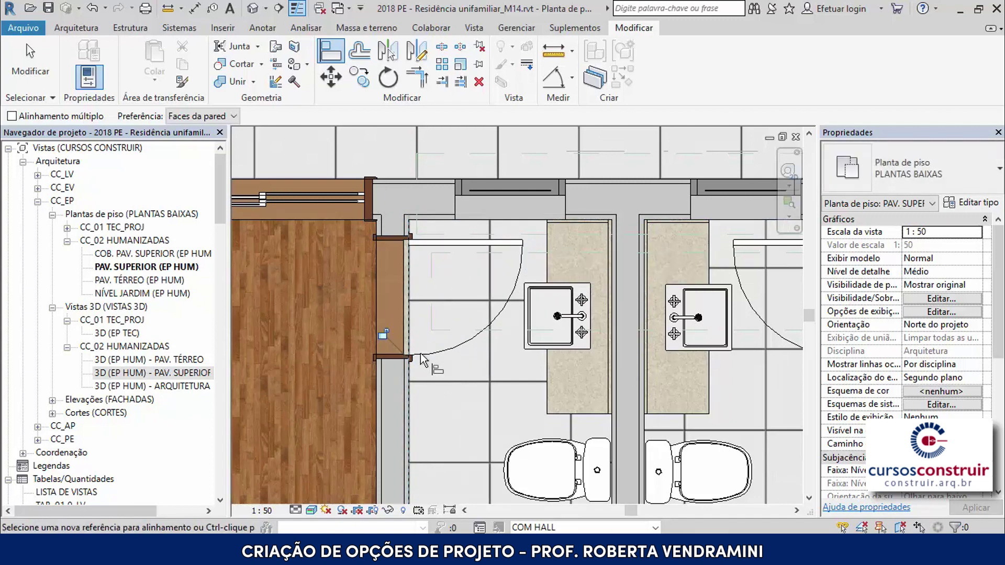
# - Align the right bathroom's floor tile pattern to its wall face
pyautogui.scroll(-3, 384, 333)
pyautogui.scroll(2, 591, 285)
pyautogui.scroll(2, 564, 269)
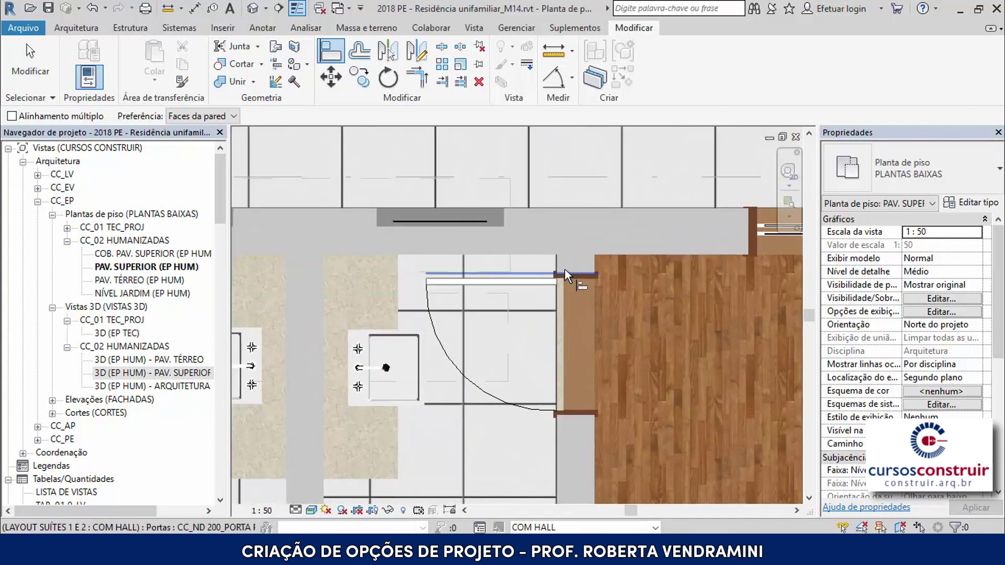
pyautogui.click(464, 268)
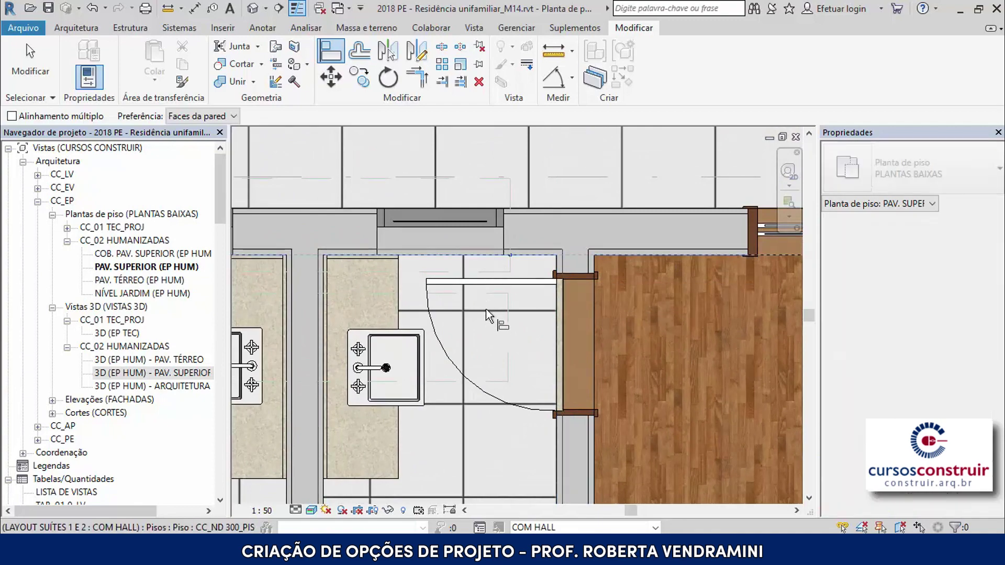
pyautogui.scroll(-2, 683, 299)
pyautogui.scroll(-2, 685, 300)
pyautogui.scroll(-2, 639, 355)
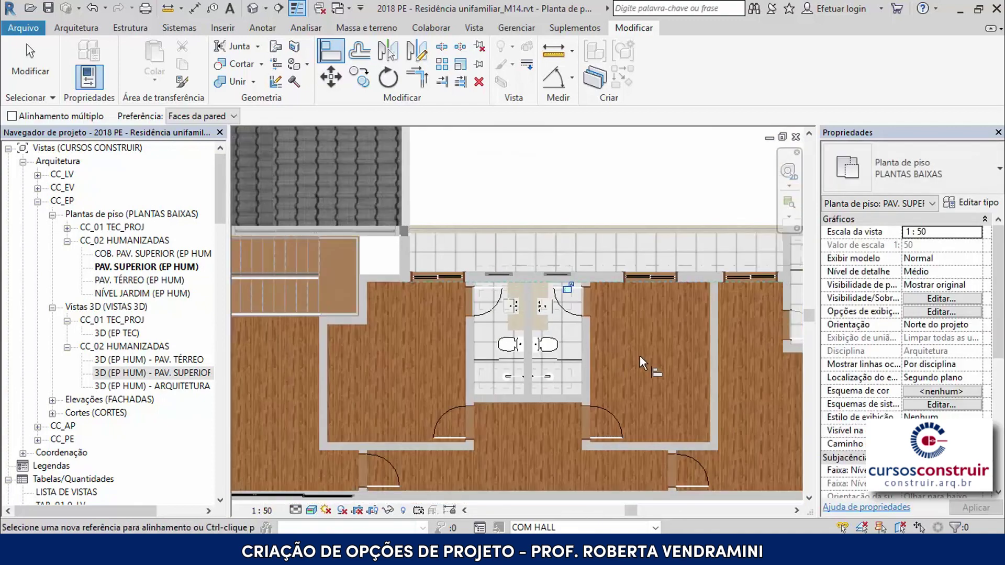
pyautogui.press('Escape')
pyautogui.scroll(2, 563, 337)
pyautogui.scroll(2, 564, 337)
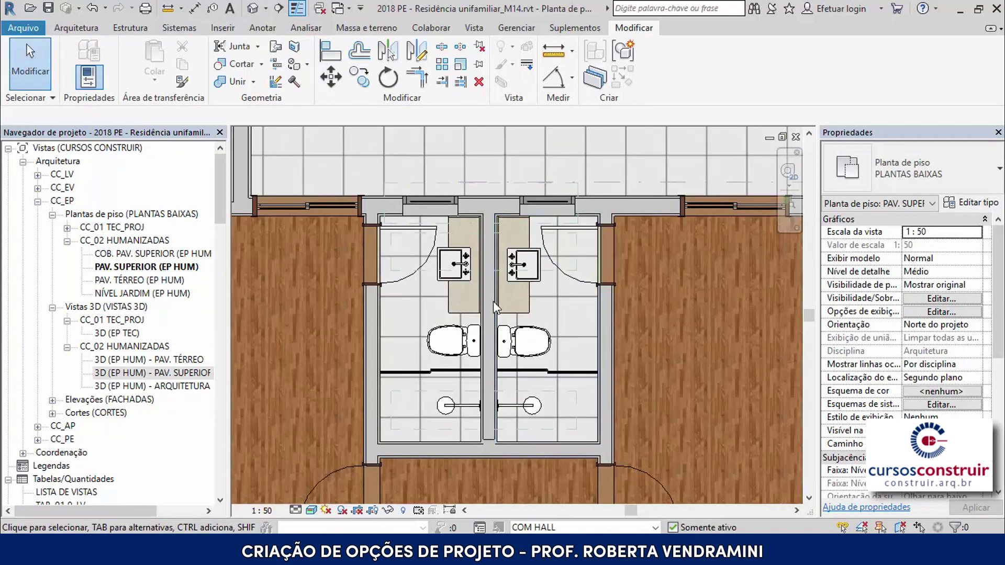
# - Open the 3D (EP HUM) - PAV. SUPERIOR view and show the SEM HALL (principal) design option
pyautogui.click(139, 376)
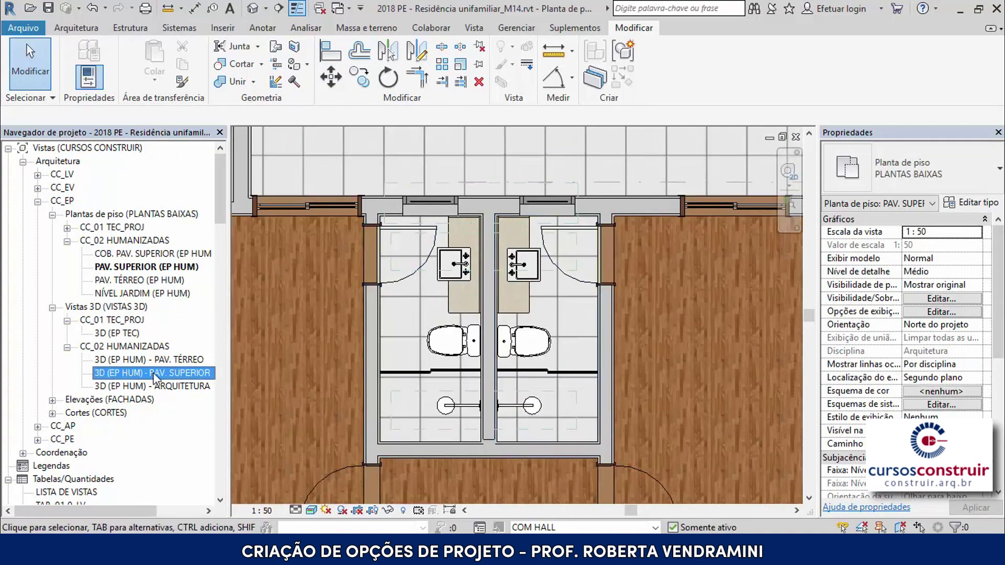
pyautogui.doubleClick(156, 378)
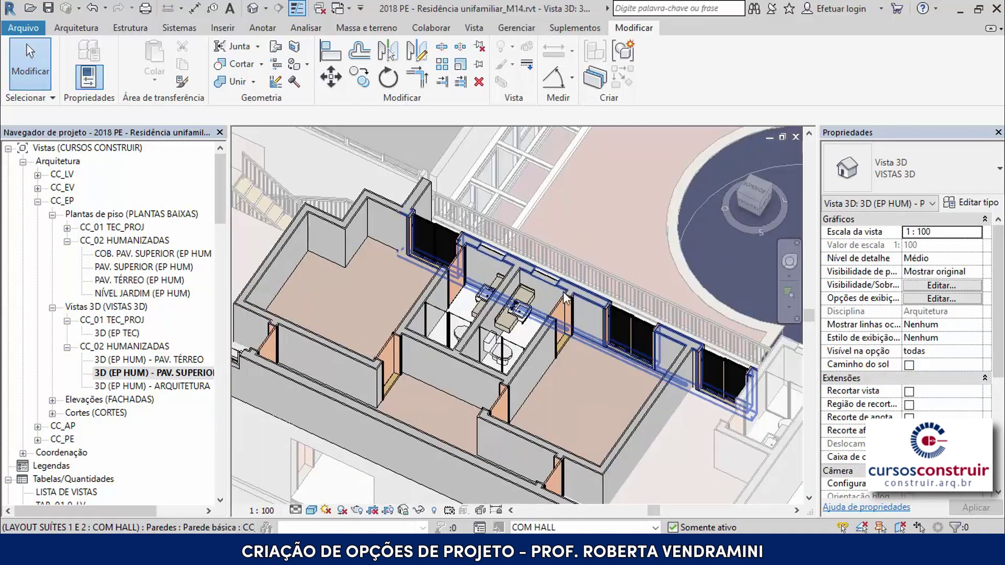
pyautogui.scroll(3, 421, 281)
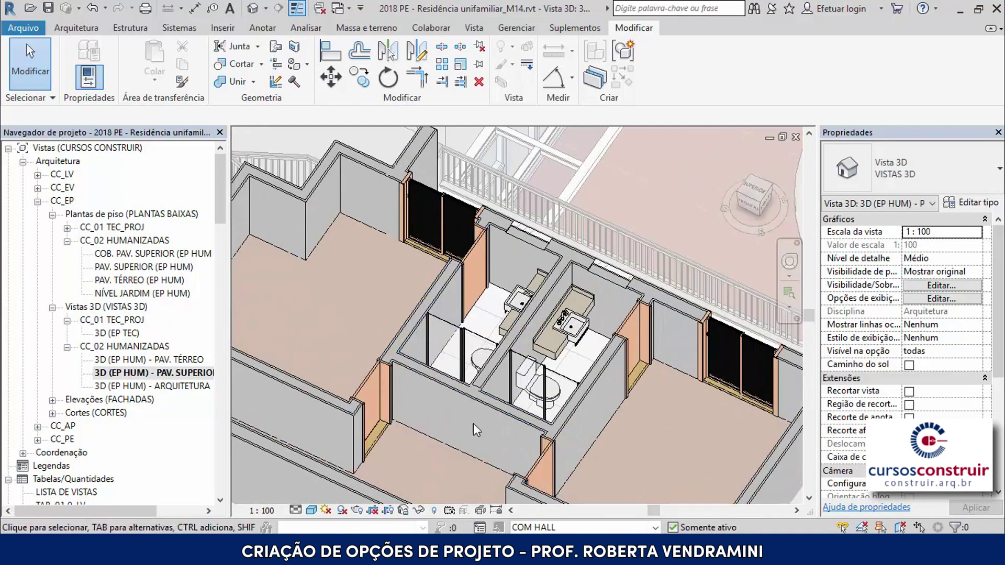
pyautogui.scroll(-2, 440, 281)
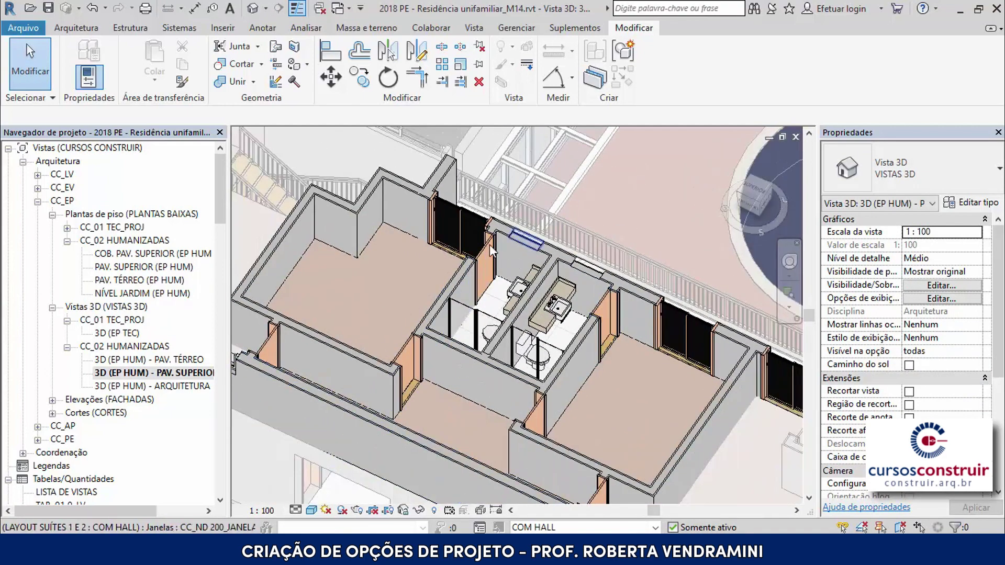
pyautogui.click(655, 528)
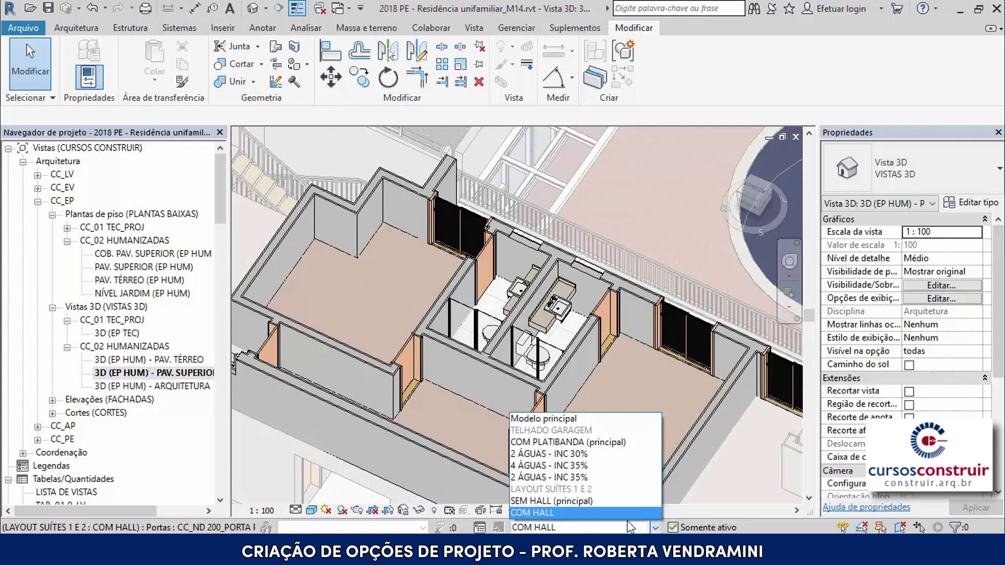
pyautogui.click(594, 503)
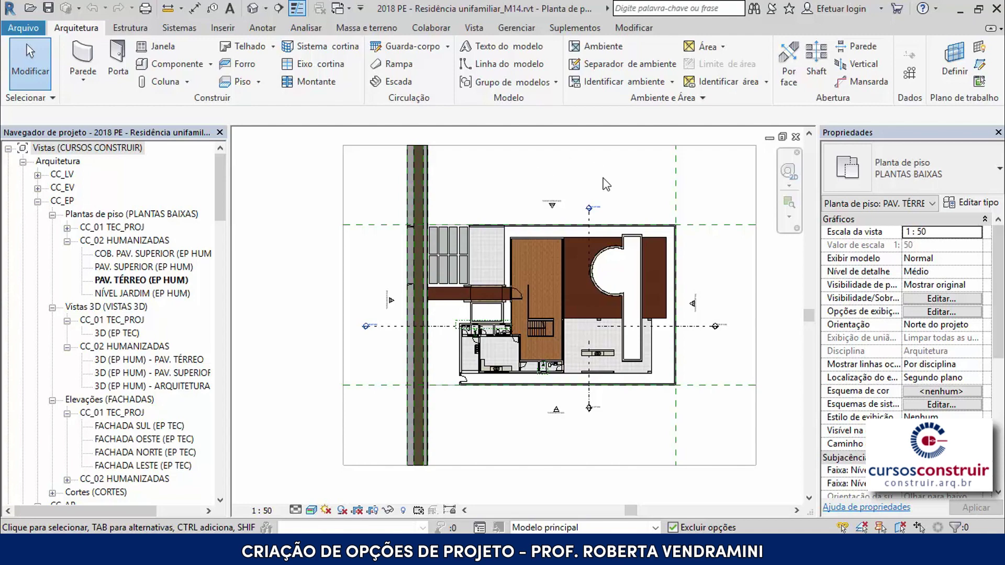
# - Save a copy as BASE LINK LAYOUT - Residência unifamiliar_M14.rvt in the LAYOUT RESIDÊNCIA folder
pyautogui.click(23, 27)
pyautogui.moveTo(53, 205)
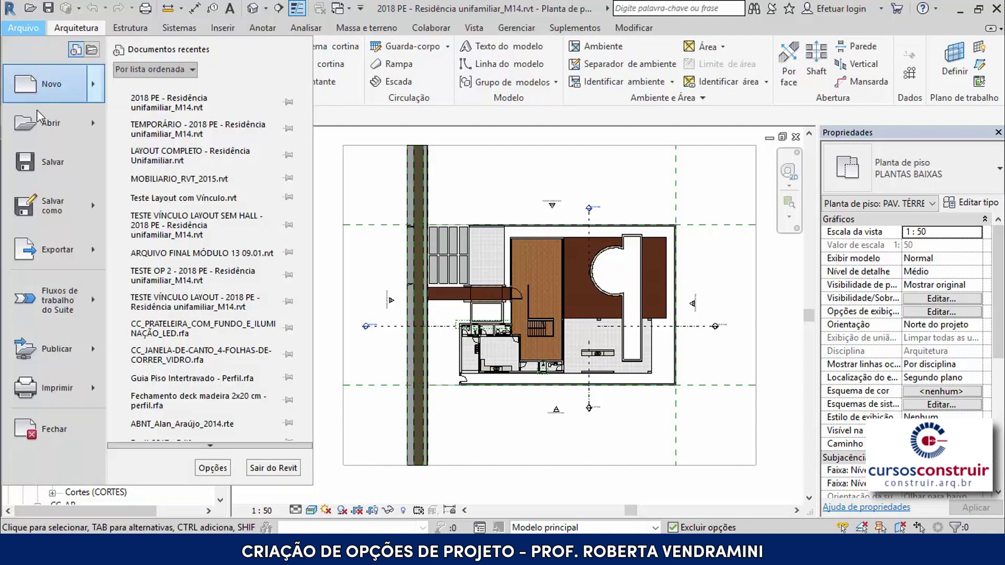
pyautogui.click(157, 110)
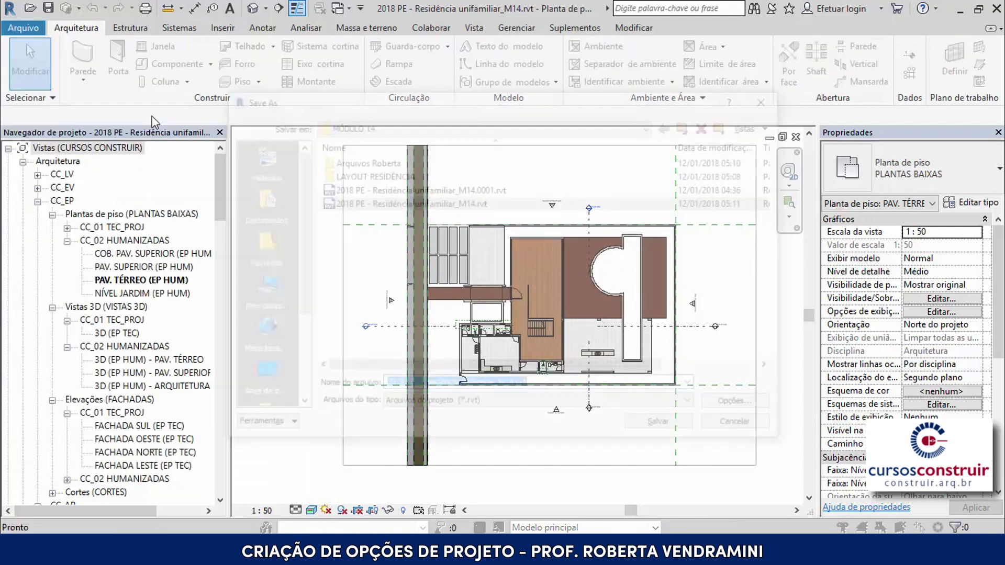
pyautogui.doubleClick(348, 176)
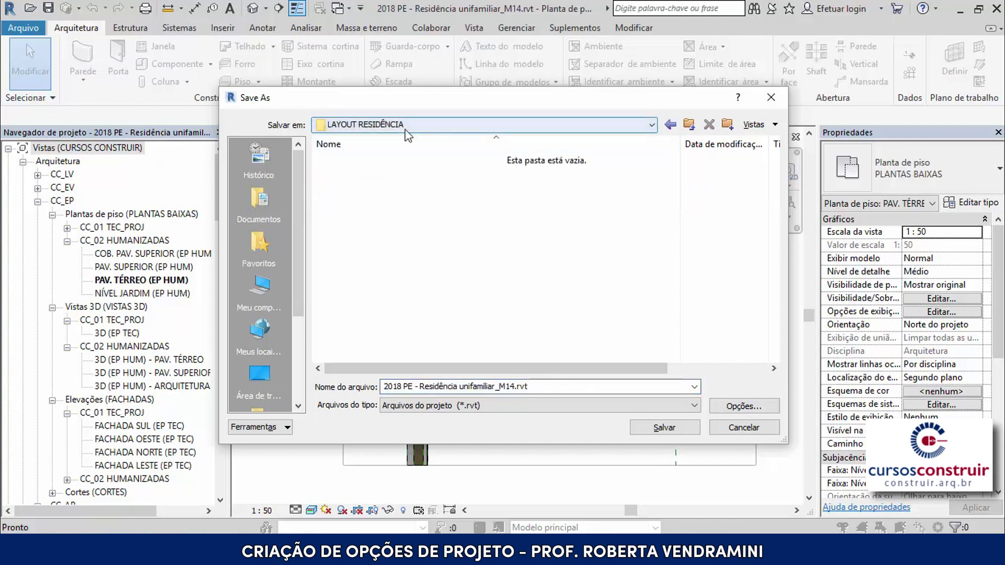
pyautogui.click(434, 388)
pyautogui.doubleClick(407, 387)
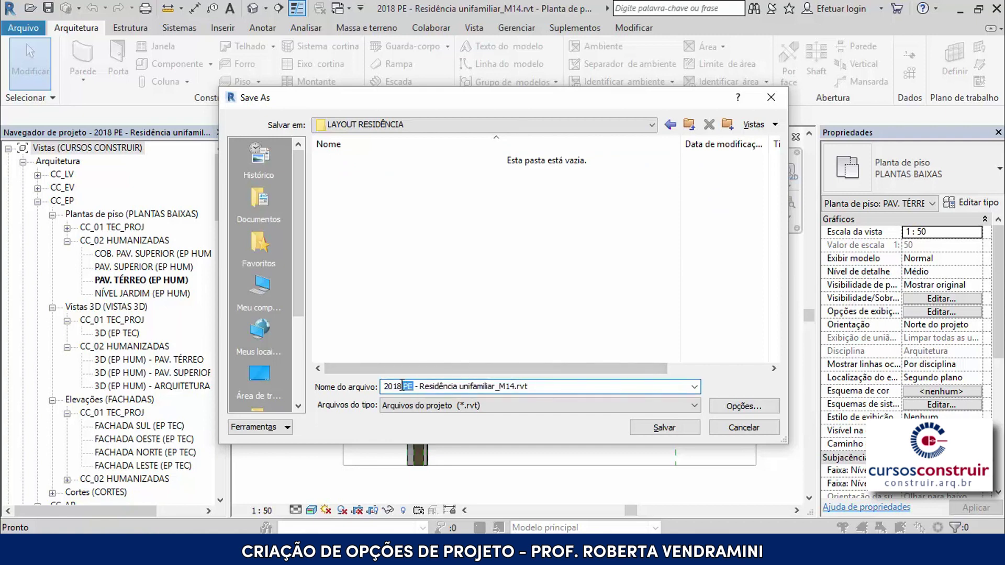
pyautogui.moveTo(402, 385); pyautogui.dragTo(385, 383)
pyautogui.write('BA')
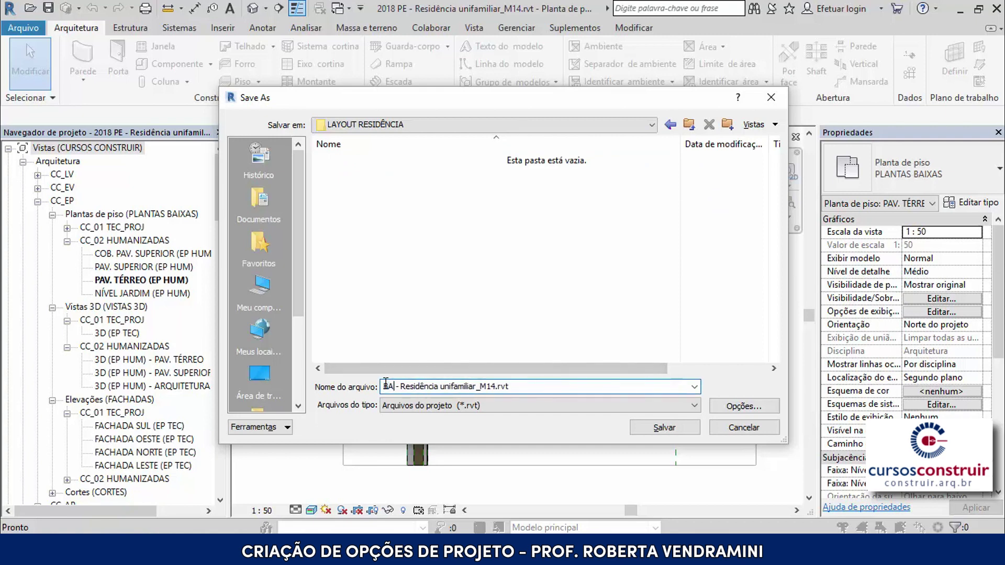
pyautogui.write('SE LINK')
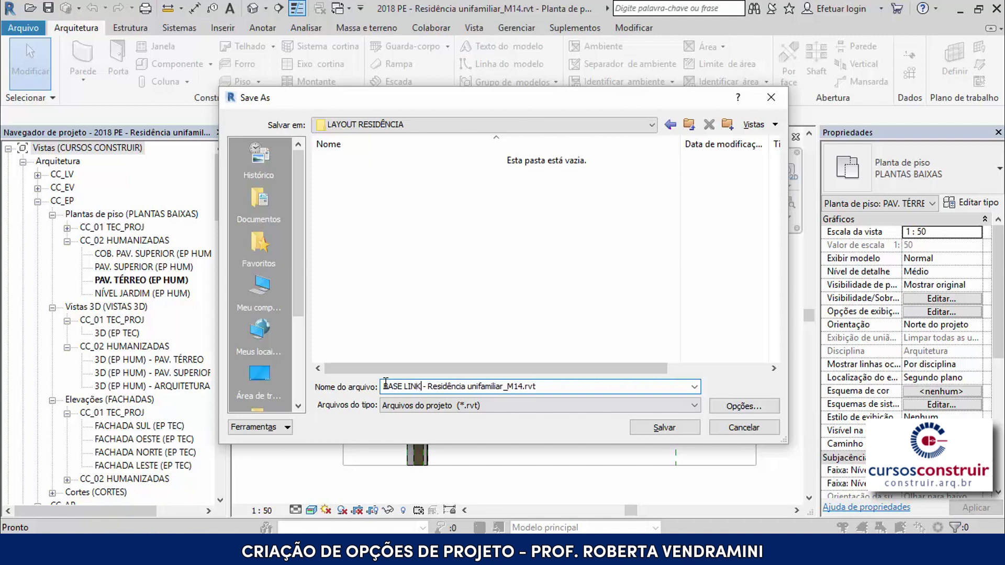
pyautogui.write(' LAYOUT')
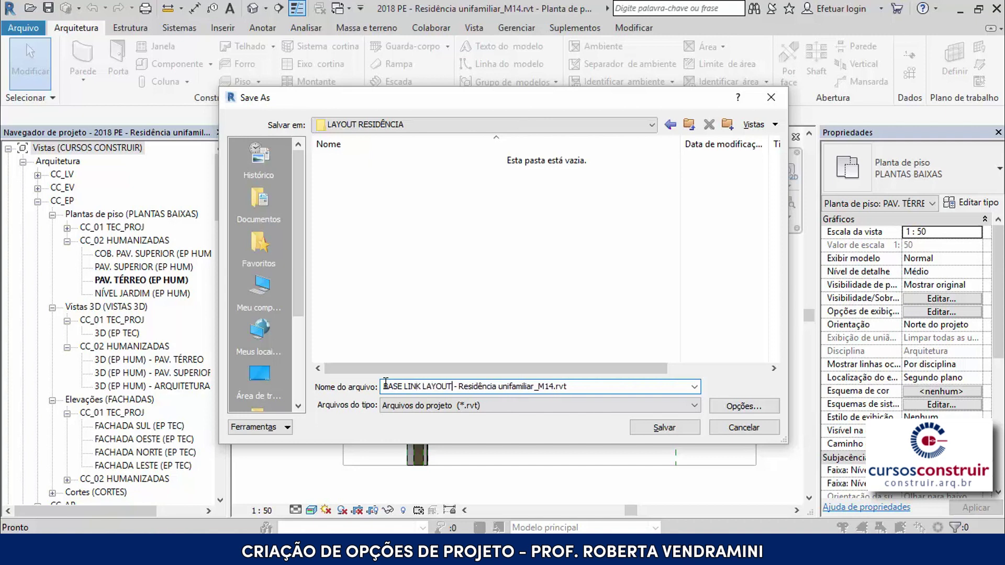
pyautogui.click(736, 408)
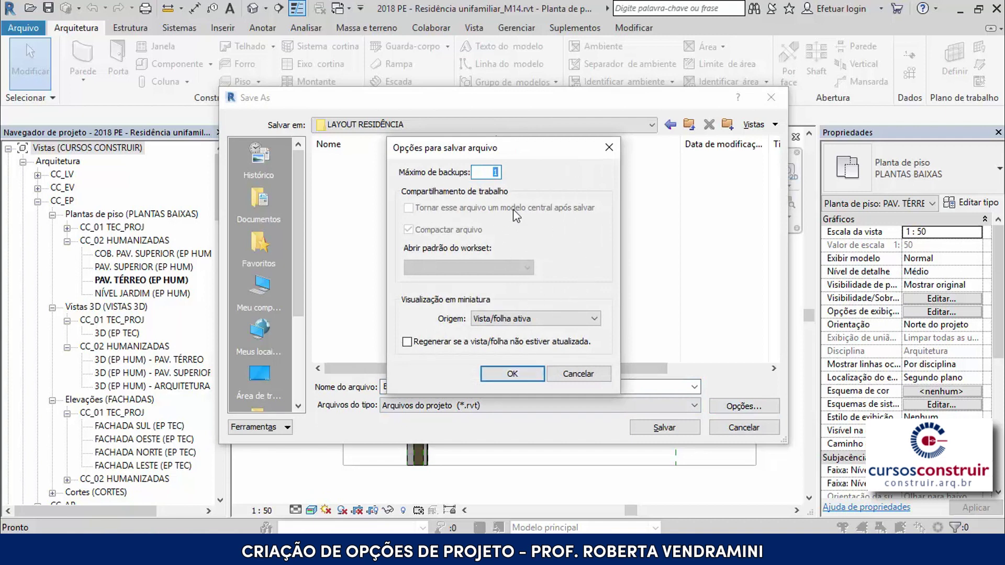
pyautogui.click(528, 381)
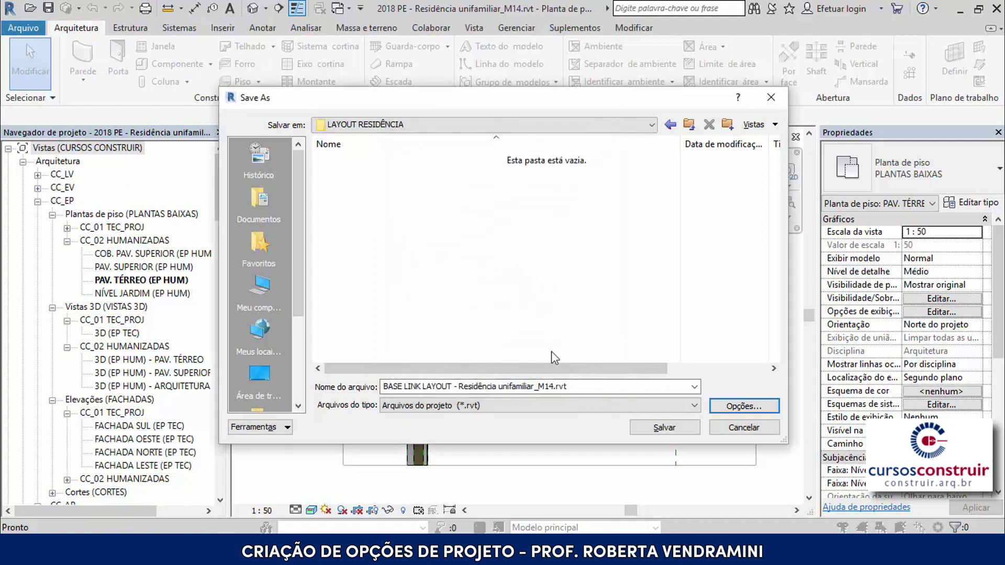
pyautogui.click(657, 433)
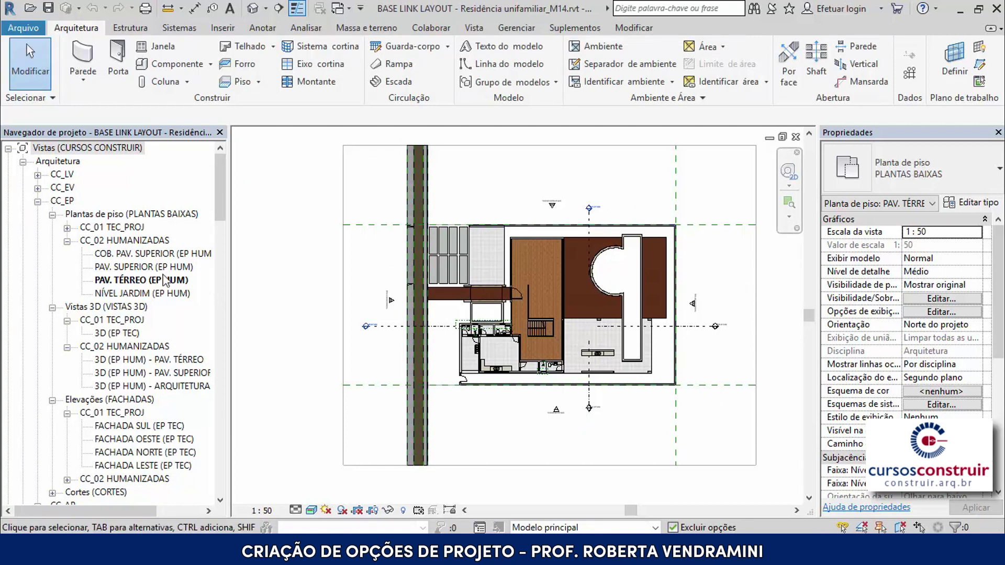
pyautogui.doubleClick(140, 266)
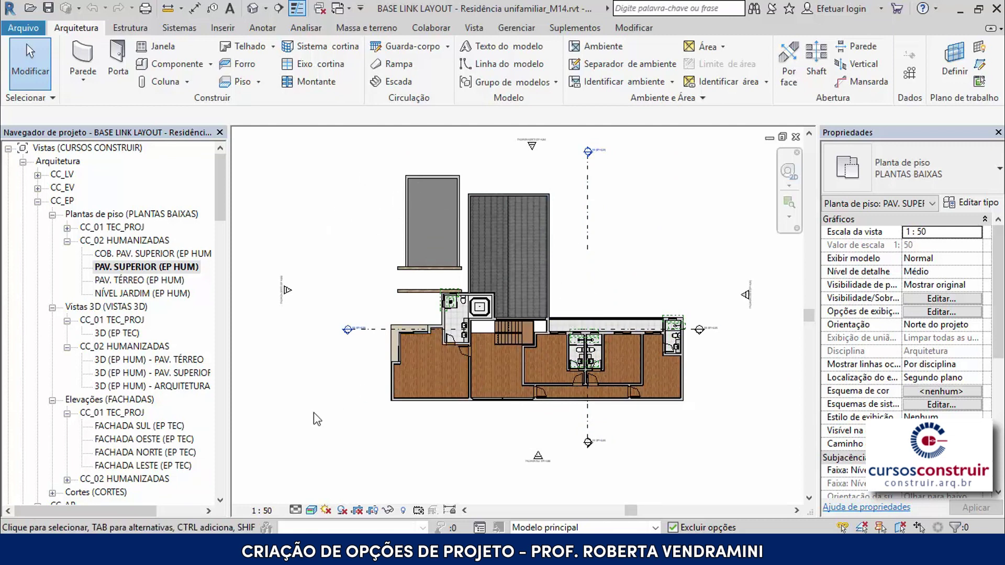
pyautogui.doubleClick(121, 426)
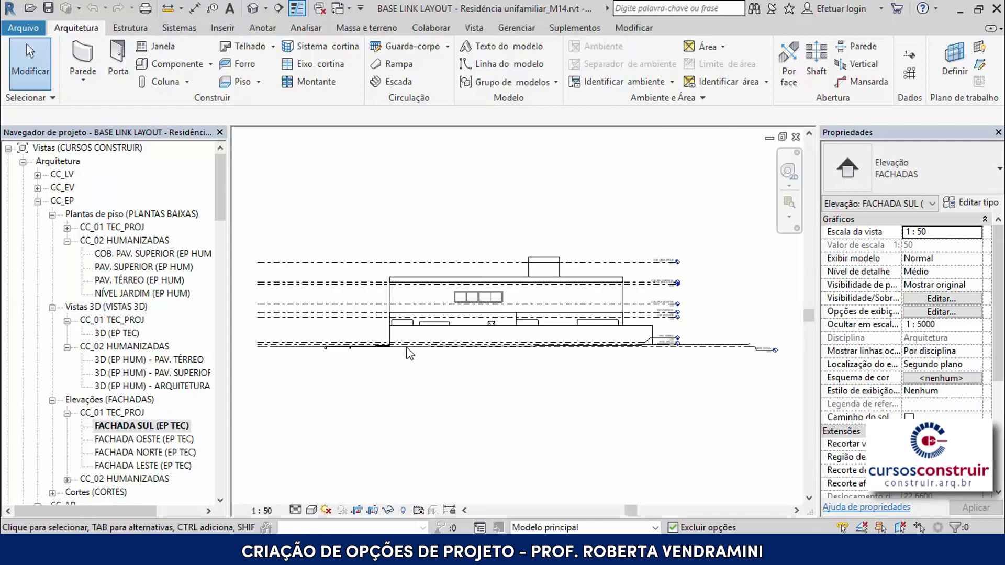
pyautogui.scroll(2, 612, 341)
pyautogui.scroll(2, 615, 335)
pyautogui.scroll(3, 616, 331)
pyautogui.scroll(4, 616, 331)
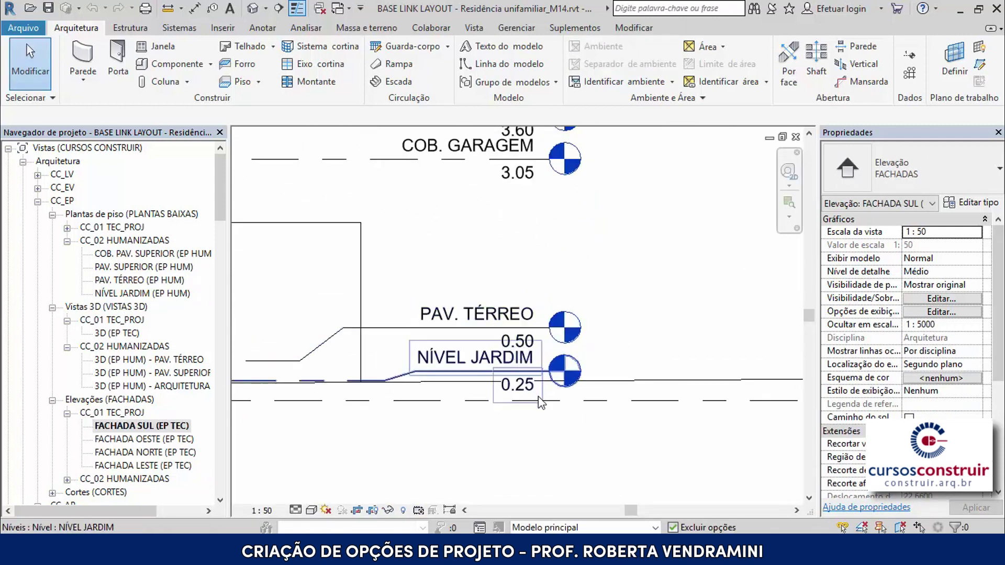
pyautogui.scroll(-2, 538, 397)
pyautogui.scroll(1, 566, 258)
pyautogui.scroll(1, 566, 258)
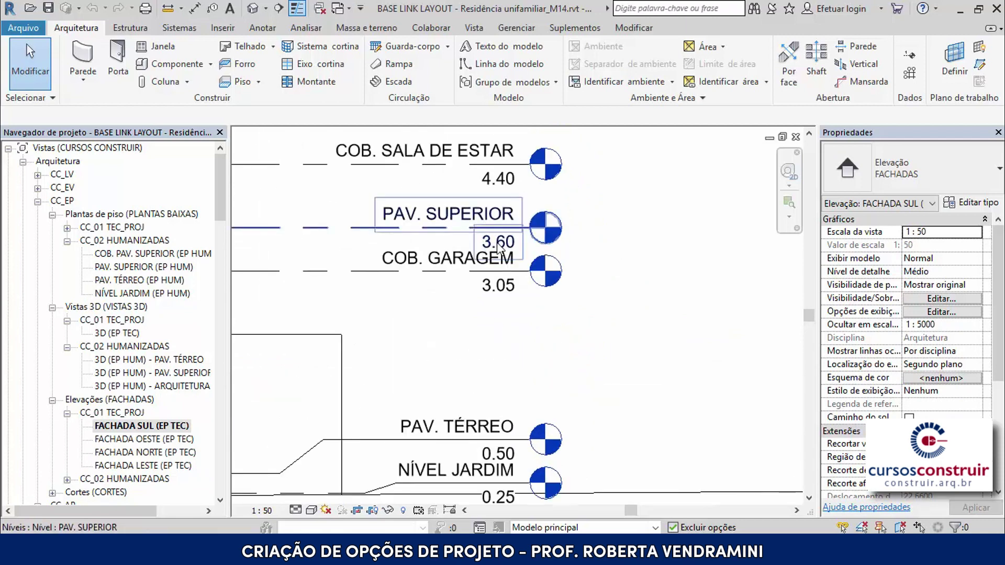
pyautogui.scroll(-1, 620, 315)
pyautogui.scroll(-2, 620, 315)
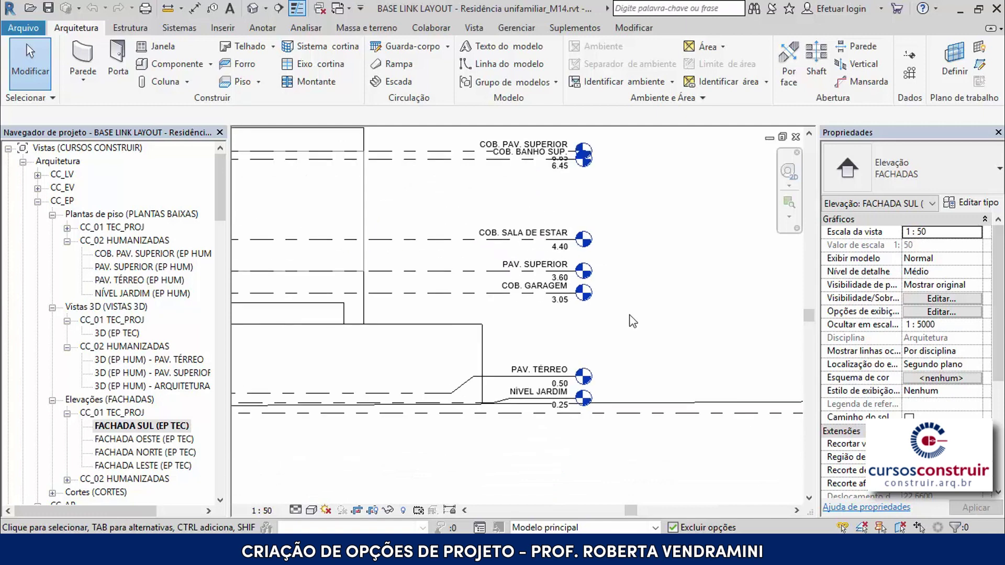
pyautogui.scroll(-2, 649, 349)
pyautogui.scroll(-1, 648, 348)
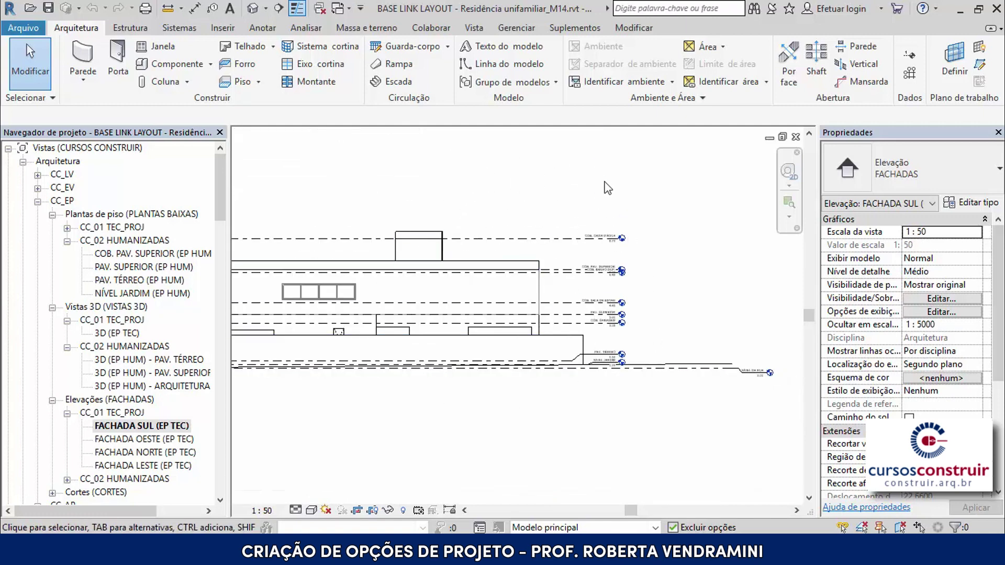
pyautogui.click(795, 137)
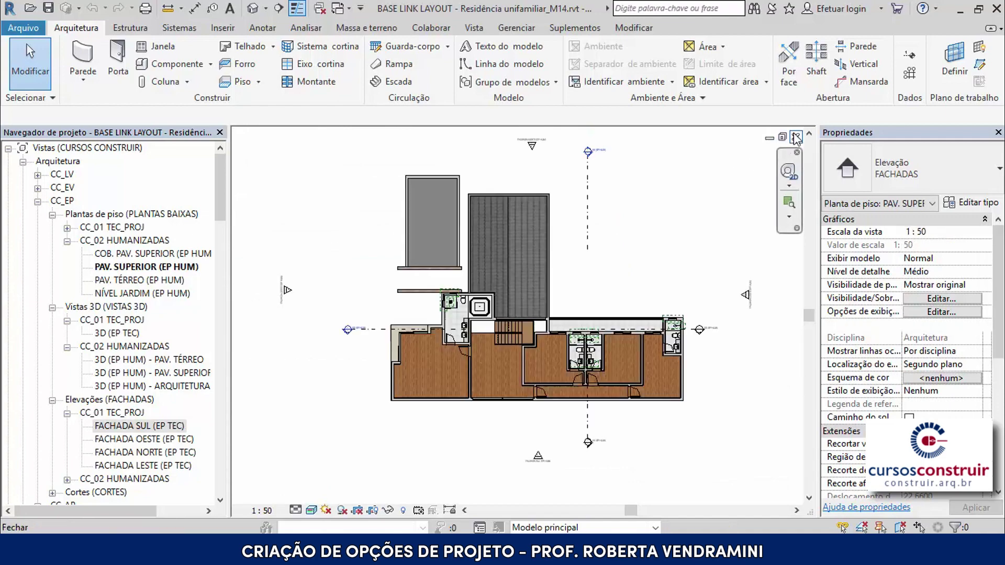
pyautogui.click(795, 138)
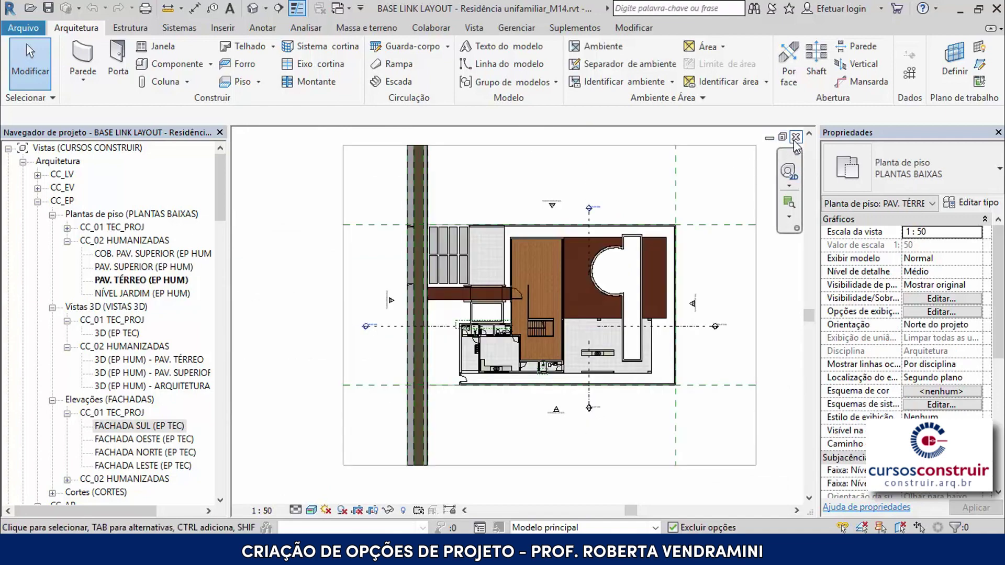
# - Close the residence model, start an architectural-template project, and save it as LAYOUT COMPLETO - Residência Unifamiliar
pyautogui.click(794, 141)
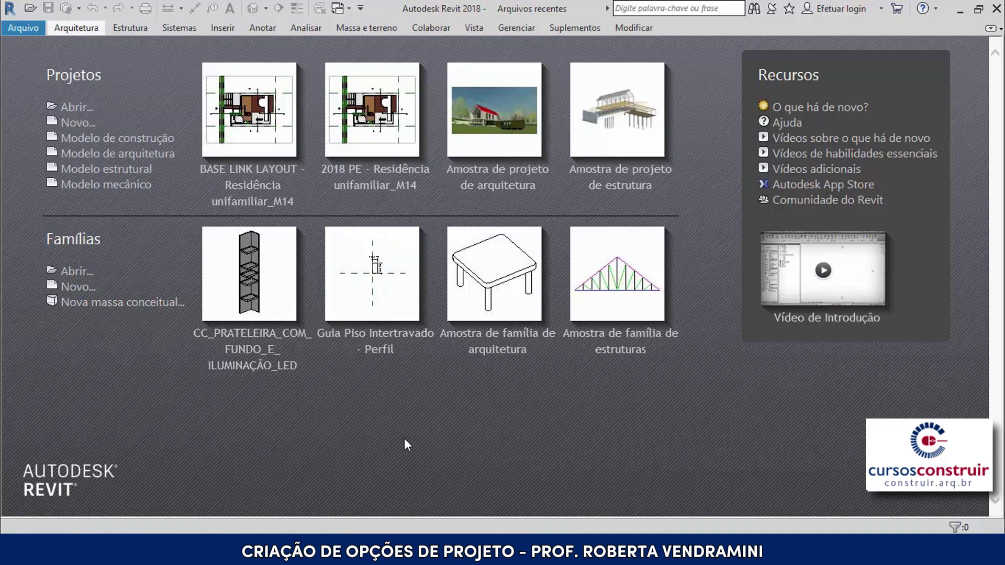
pyautogui.click(110, 157)
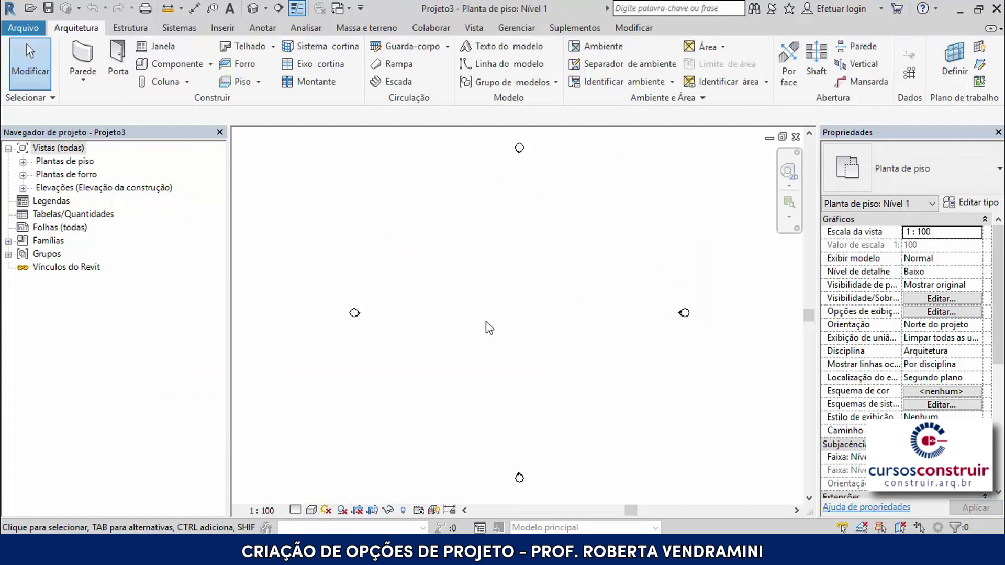
pyautogui.click(48, 8)
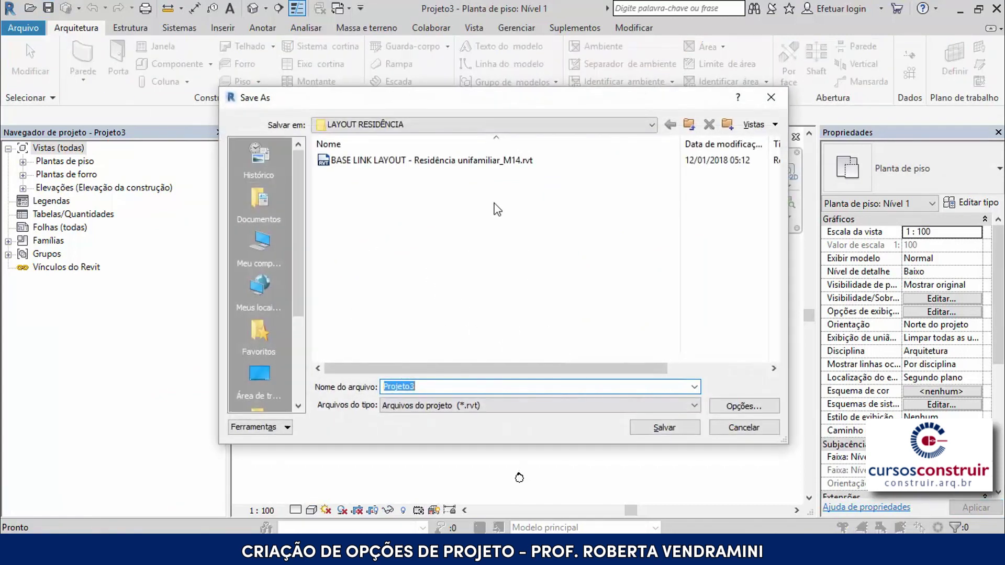
pyautogui.write('L')
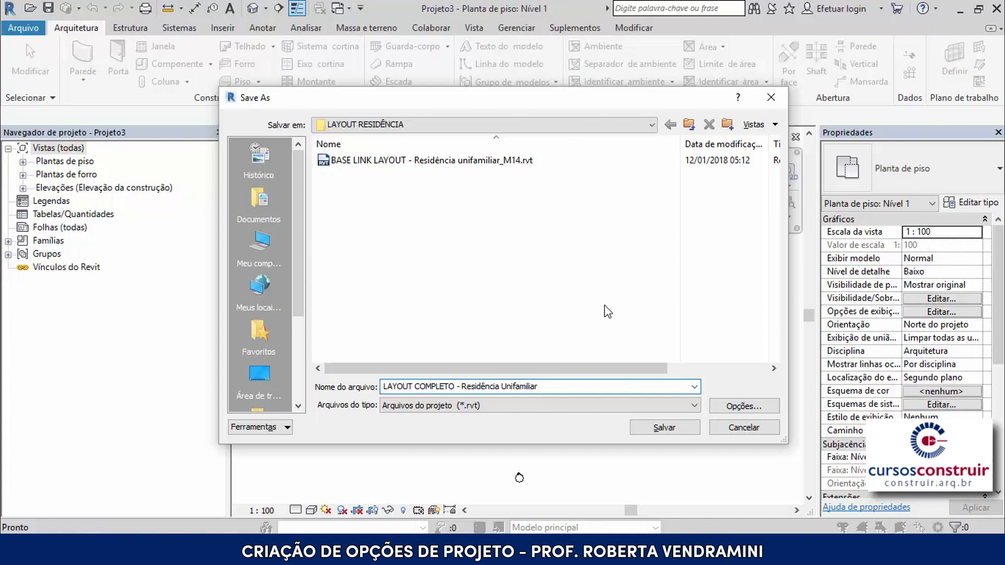
pyautogui.click(731, 407)
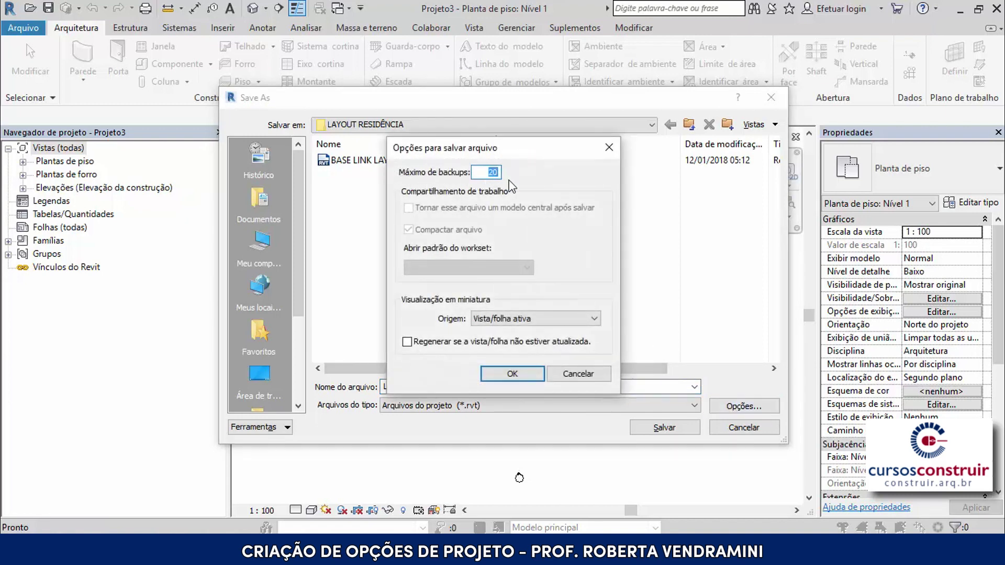
pyautogui.click(514, 373)
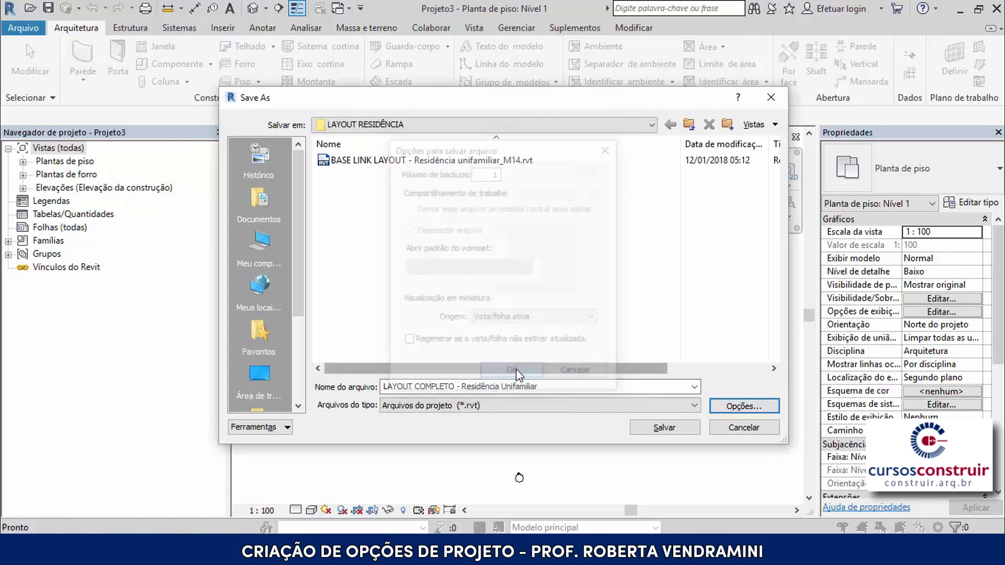
pyautogui.click(665, 429)
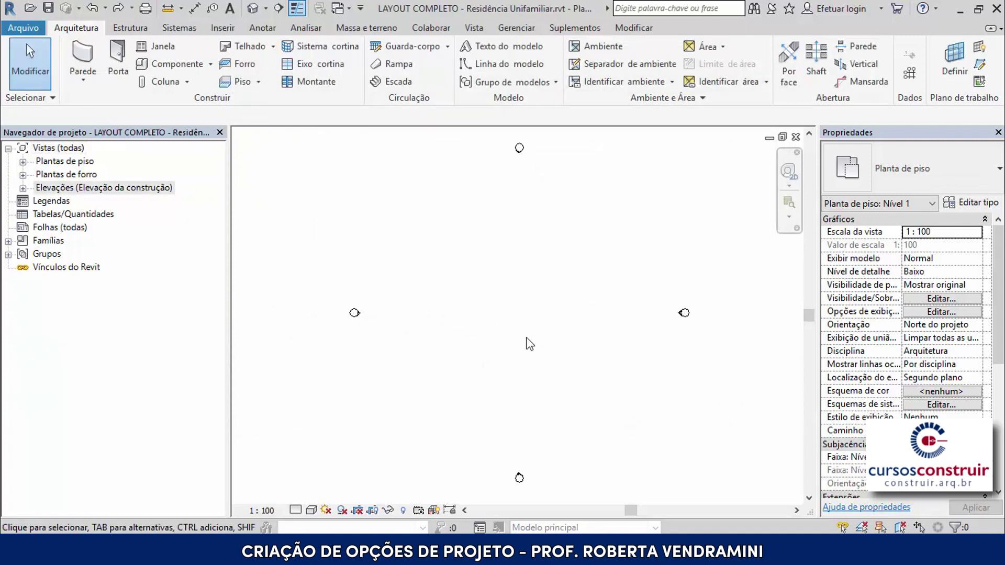
# - Set the project length units to metres, rounded to 2 decimal places, using UN
pyautogui.press('u')
pyautogui.press('n')
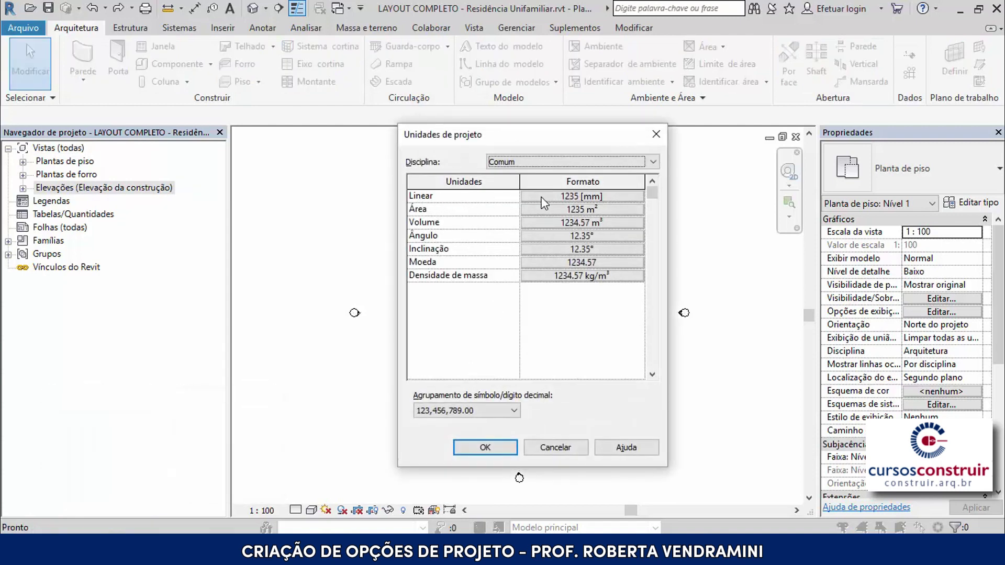
pyautogui.click(595, 196)
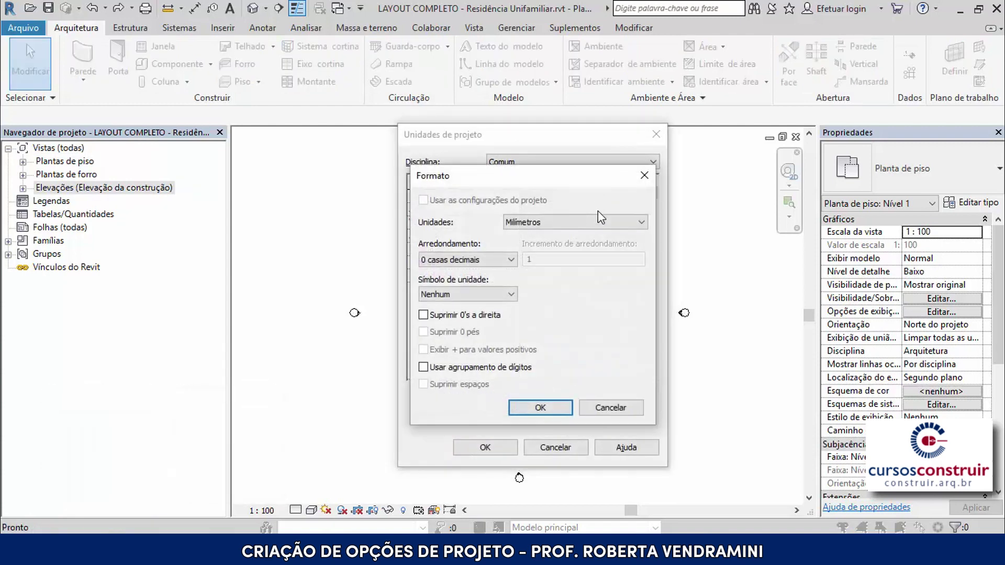
pyautogui.click(601, 222)
pyautogui.click(532, 272)
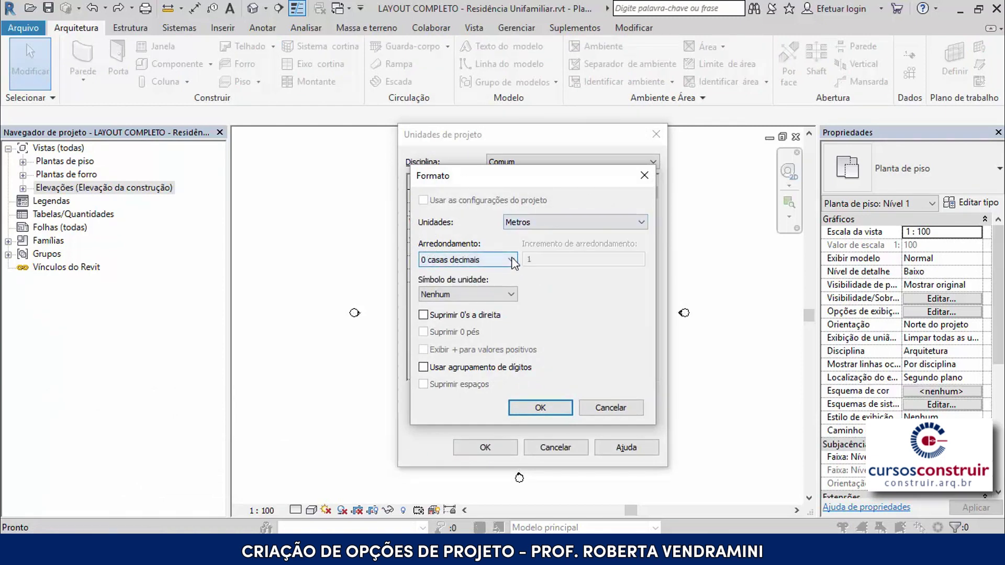
pyautogui.click(464, 260)
pyautogui.click(453, 321)
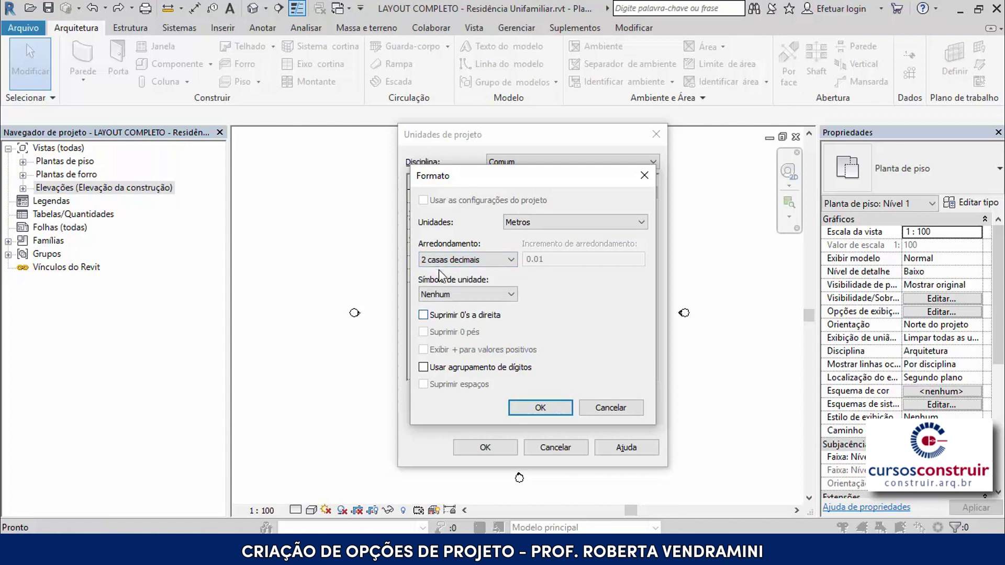
pyautogui.click(553, 404)
pyautogui.click(501, 448)
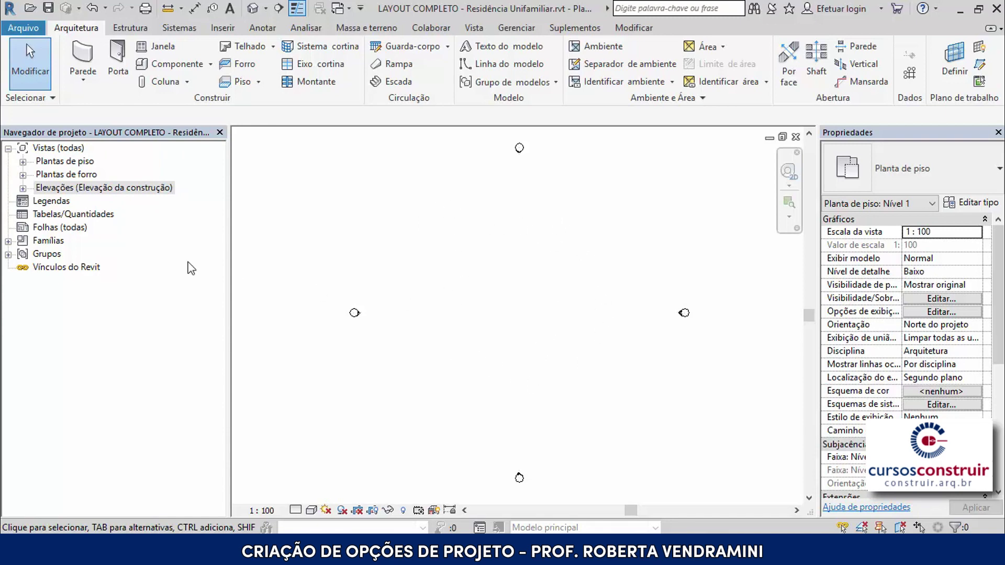
# - Delete the Terreno floor plan
pyautogui.click(23, 162)
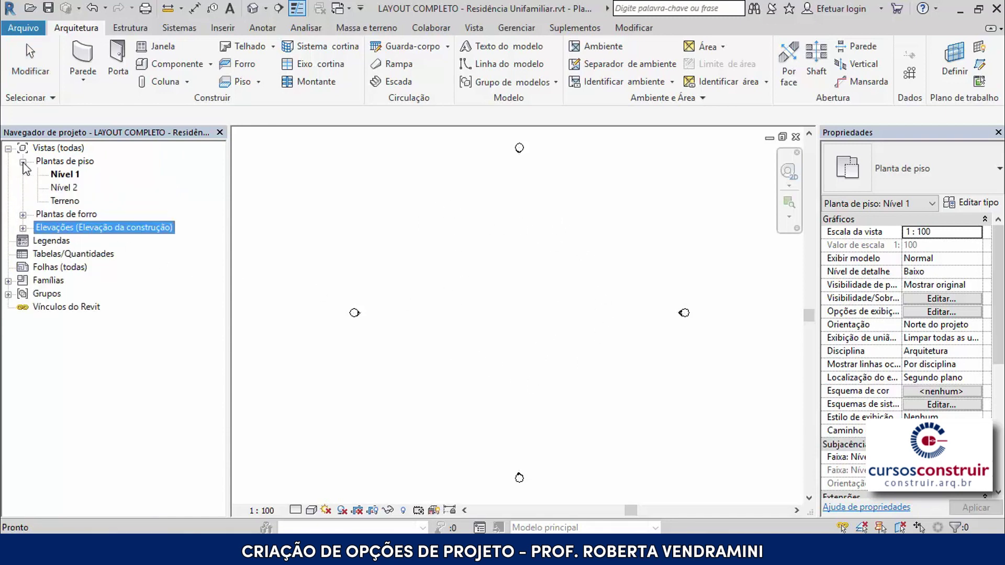
pyautogui.click(57, 203)
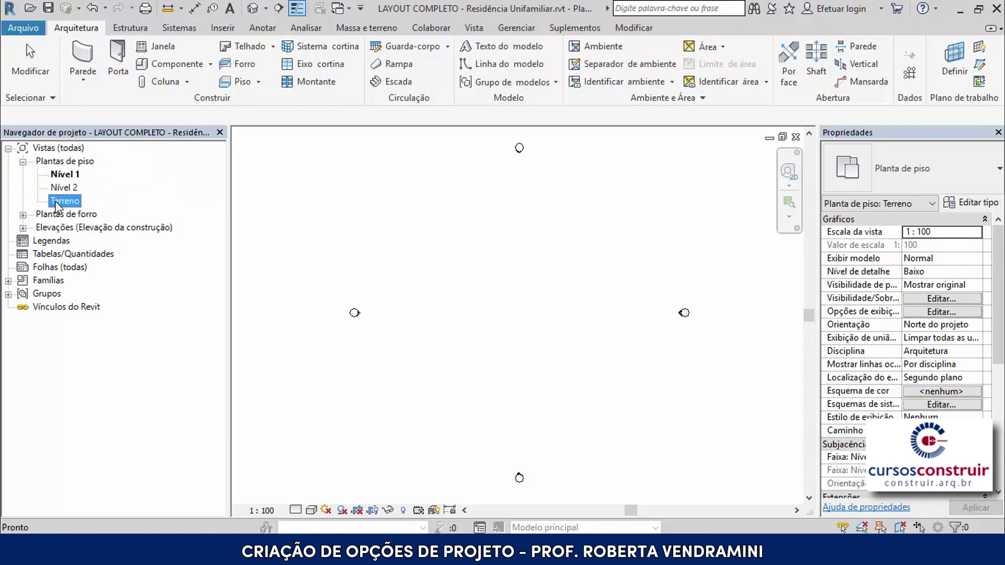
pyautogui.rightClick(57, 205)
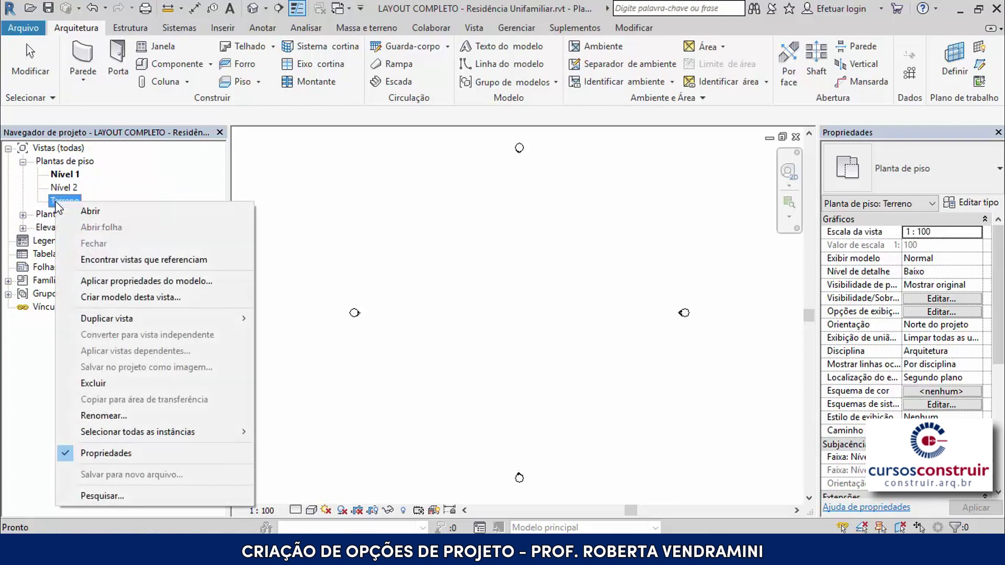
pyautogui.click(86, 385)
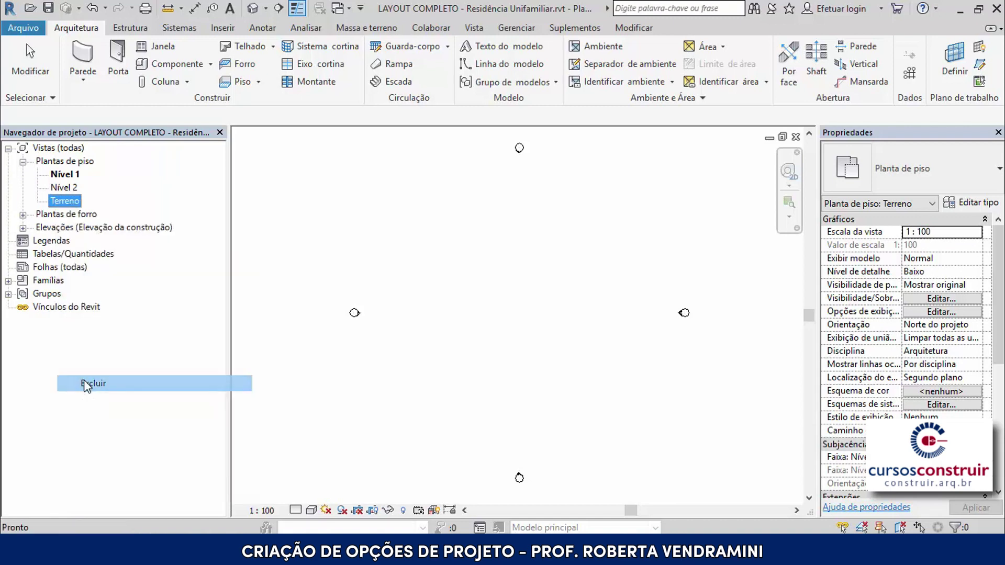
# - Rename the Nível 1 plan and its level to LAYOUT - PAV. TÉRREO
pyautogui.click(61, 178)
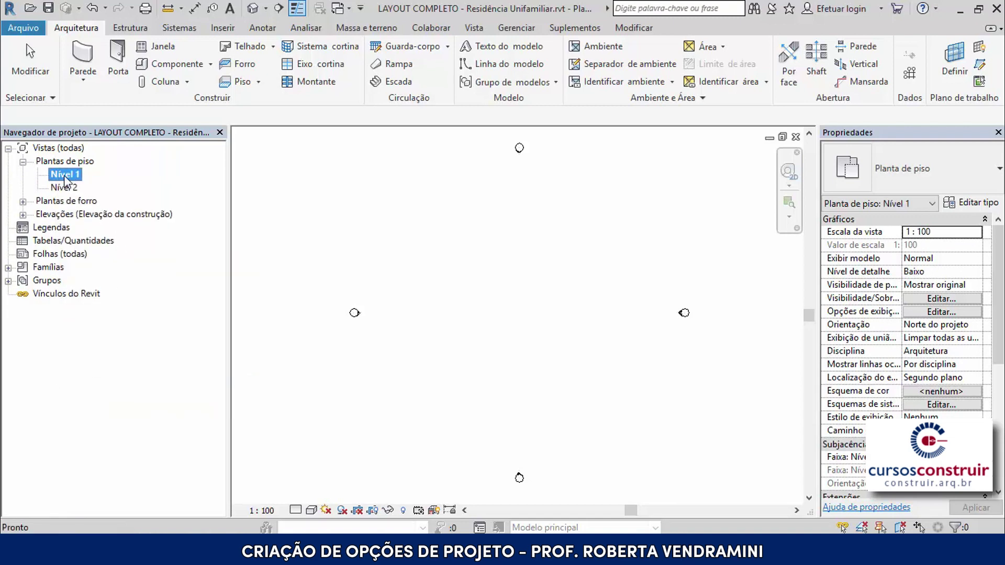
pyautogui.rightClick(65, 178)
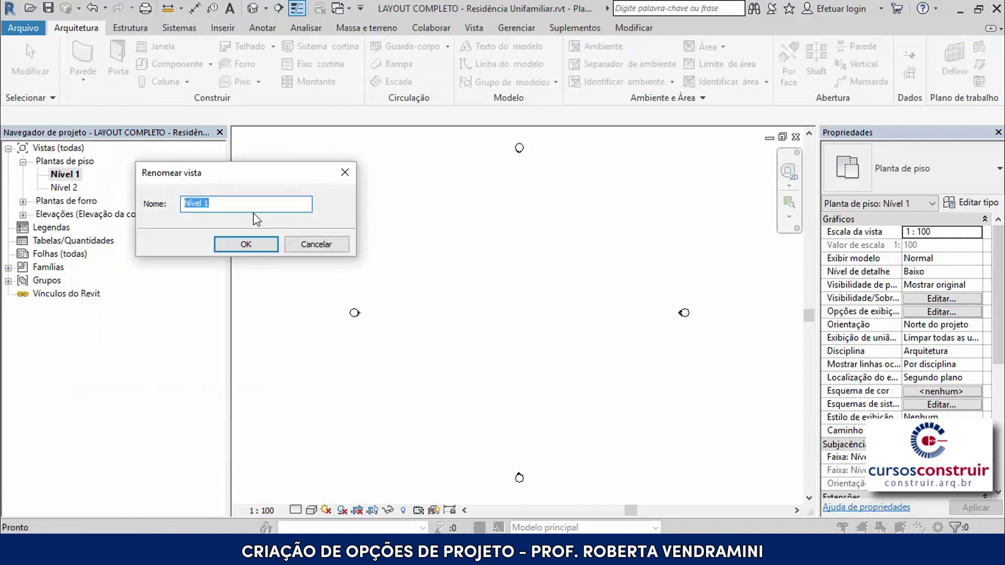
pyautogui.write('LAYOUT - PAV. TÉRREO')
pyautogui.click(243, 245)
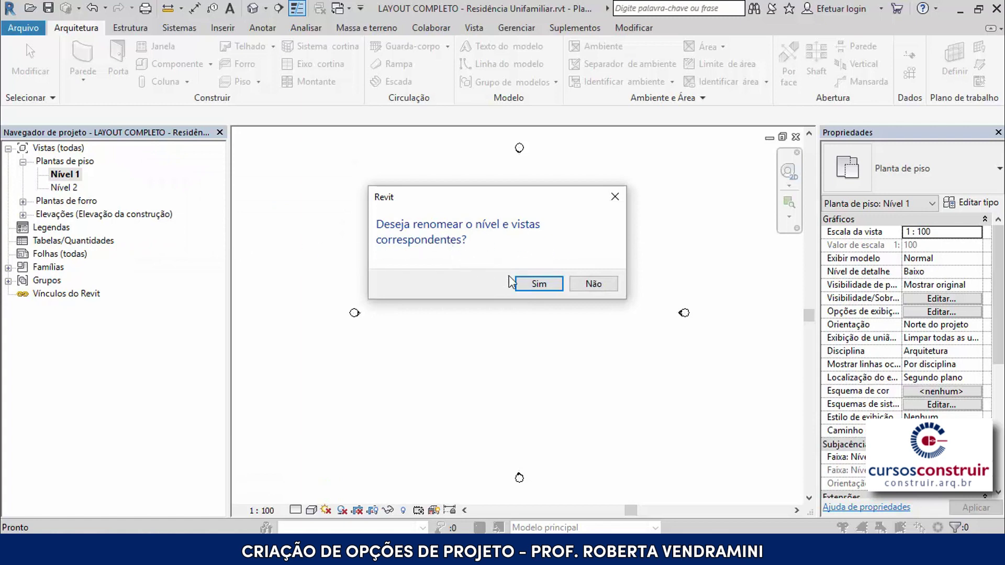
pyautogui.click(538, 284)
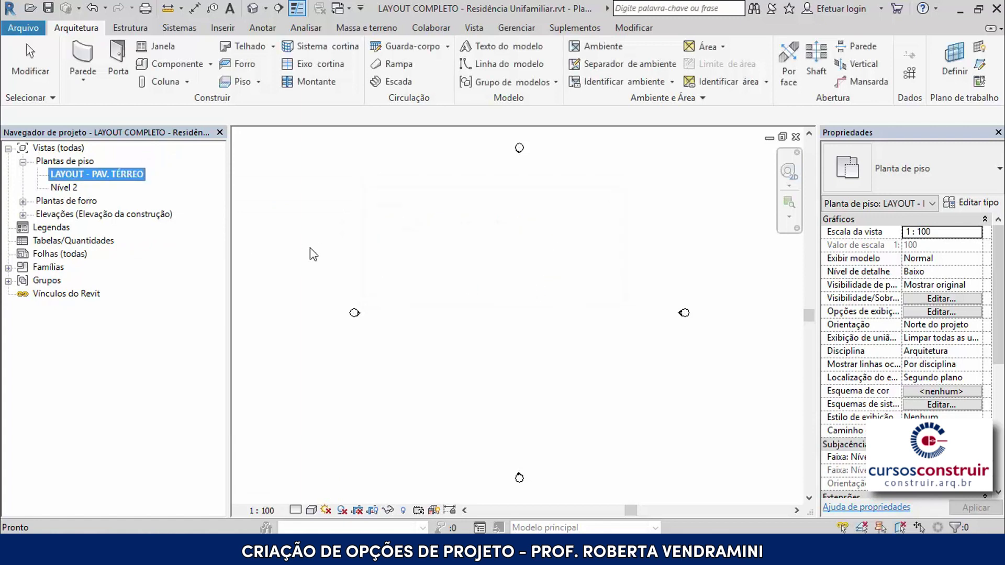
# - Rename the Nível 2 plan and its level to LAYOUT - PAV. SUPERIOR
pyautogui.click(62, 187)
pyautogui.rightClick(60, 192)
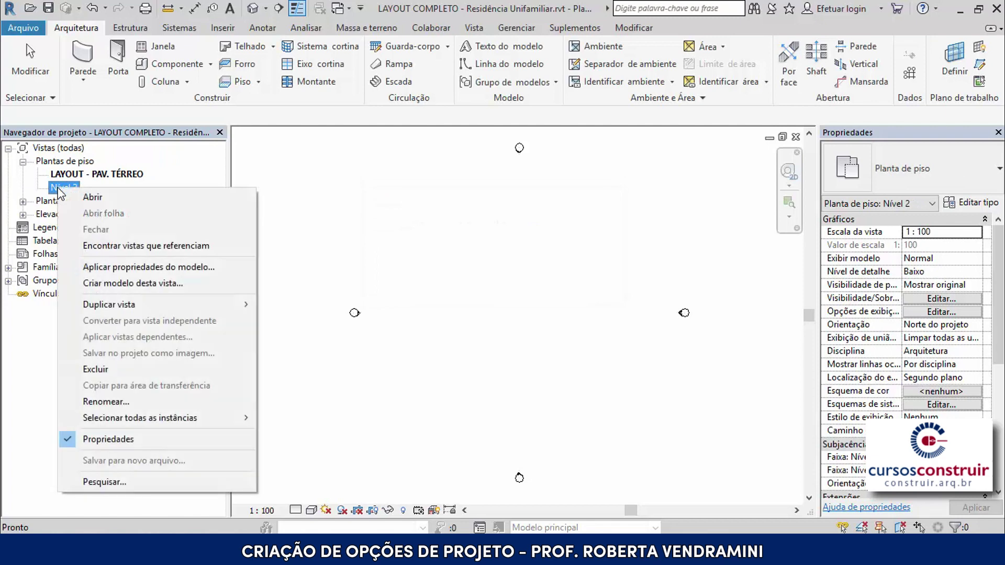
pyautogui.click(101, 405)
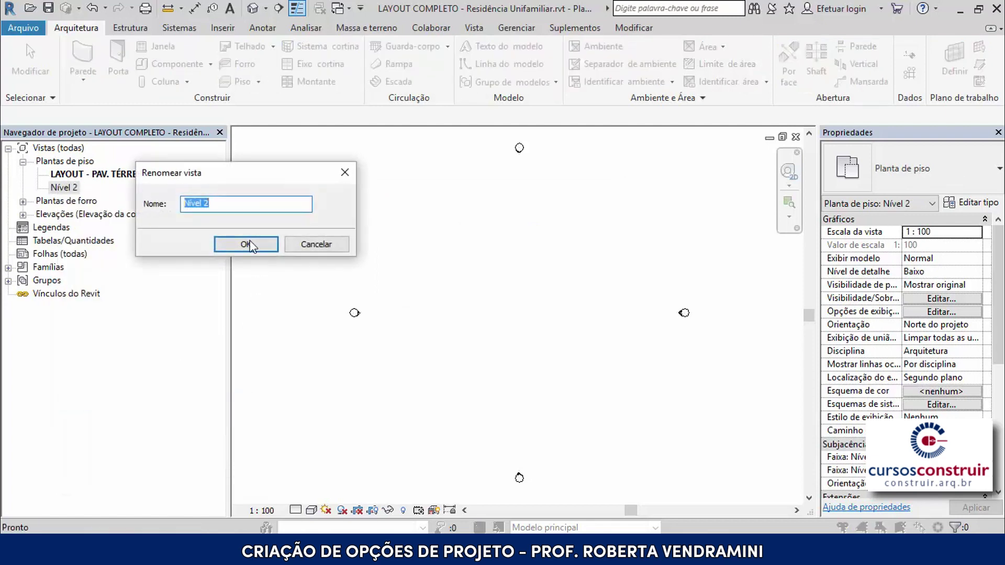
pyautogui.write('LAYOUT - PAV. SUPERIOR')
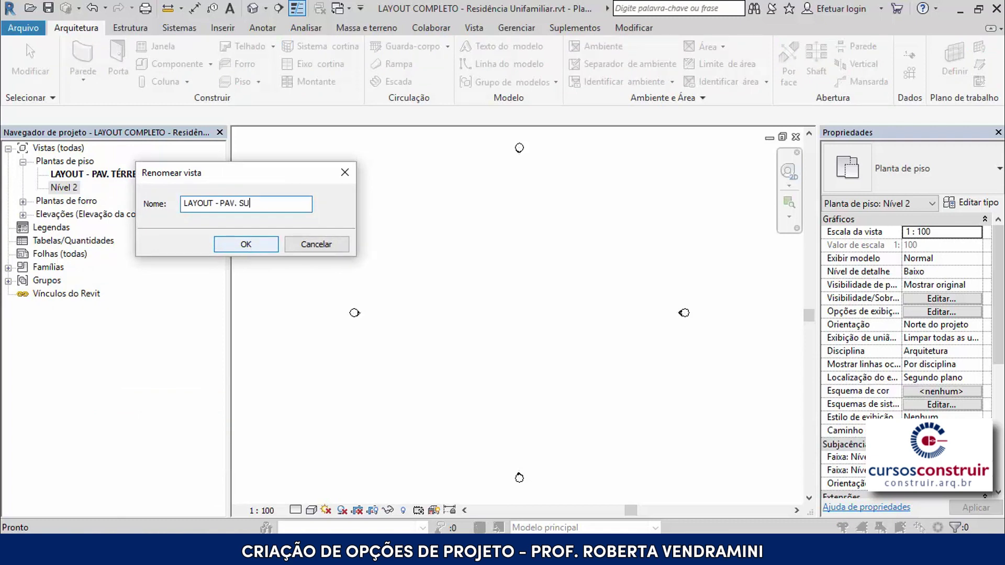
pyautogui.click(239, 244)
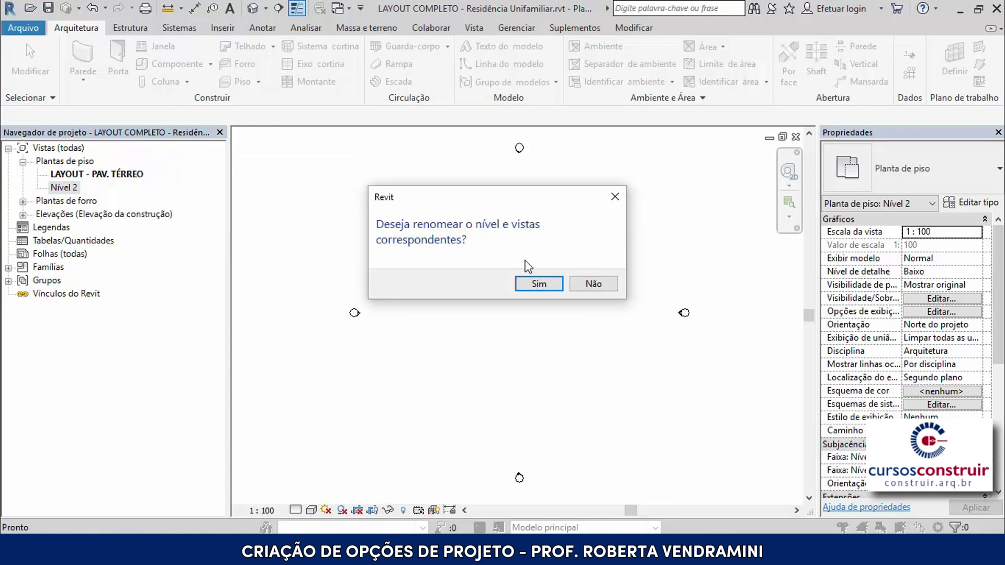
pyautogui.click(539, 284)
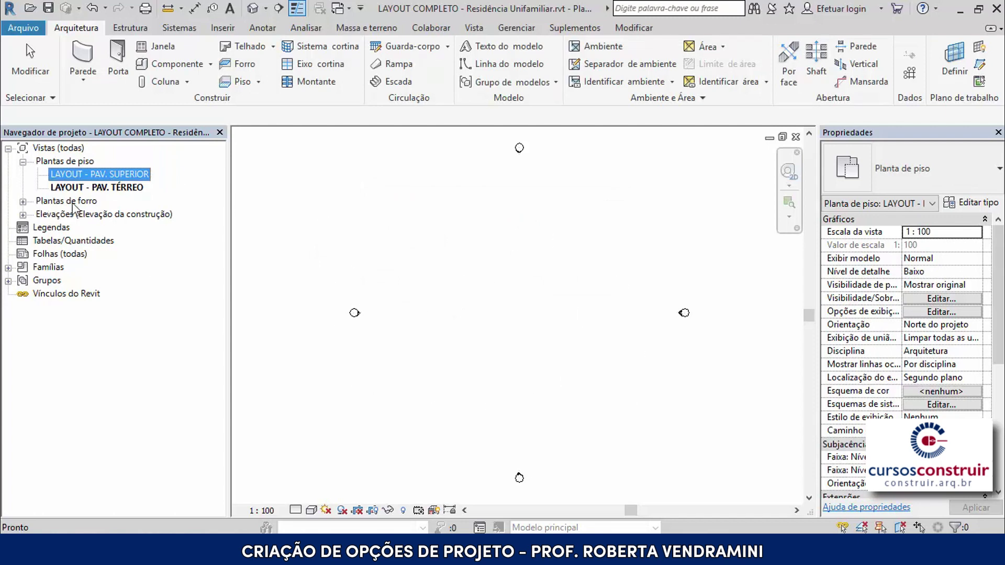
# - Delete both ceiling plans
pyautogui.click(24, 201)
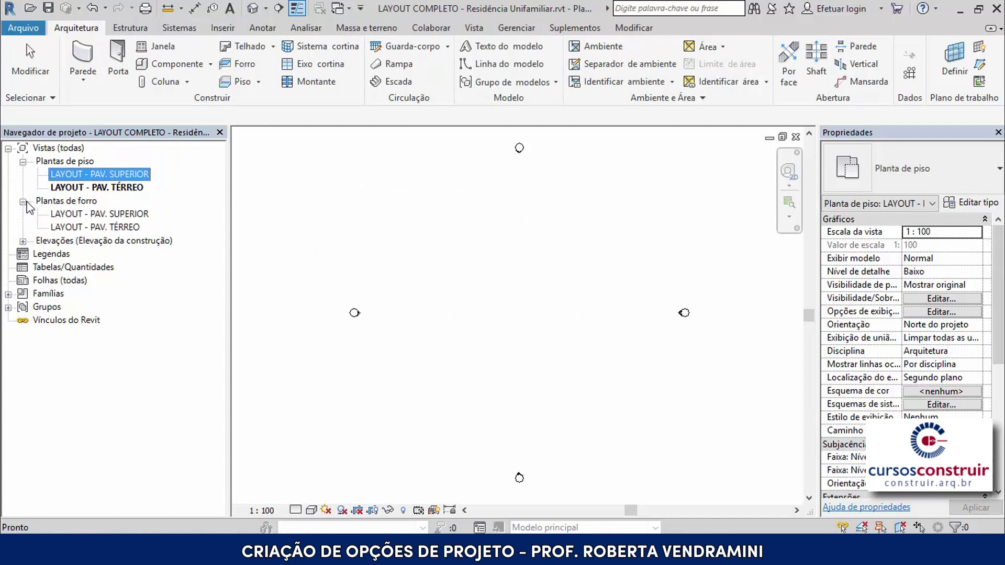
pyautogui.click(86, 215)
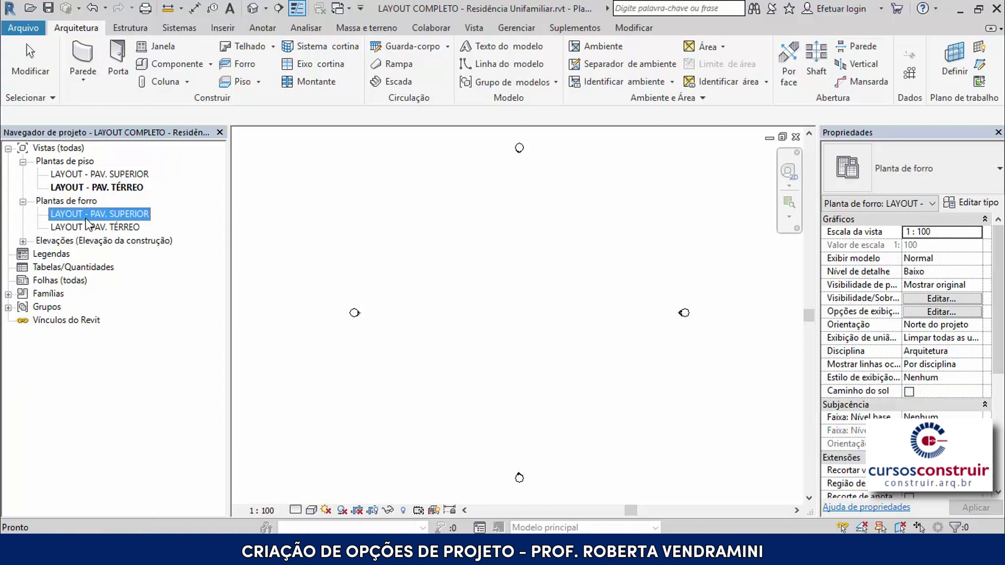
pyautogui.keyDown('shift'); pyautogui.click(85, 227); pyautogui.keyUp('shift')
pyautogui.rightClick(84, 228)
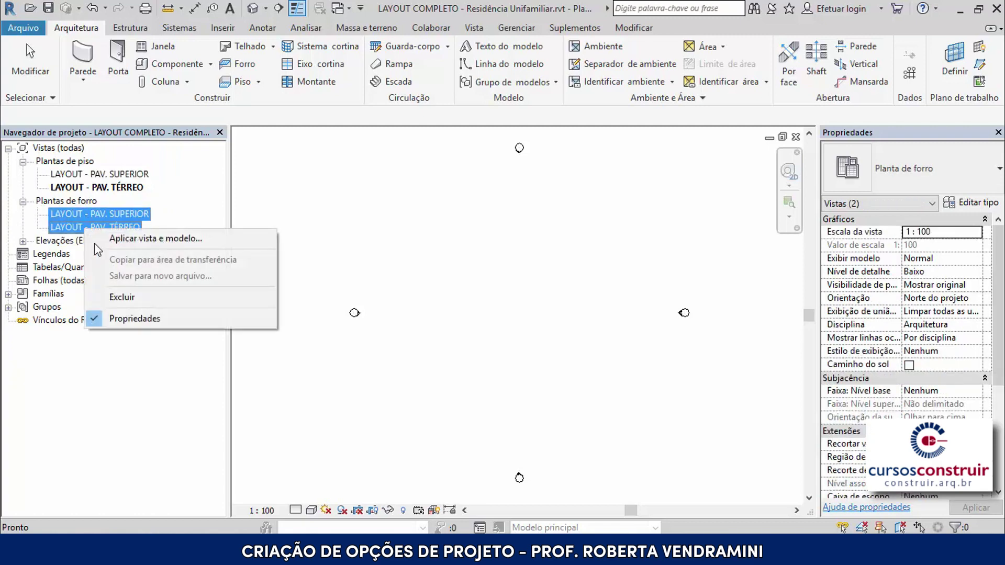
pyautogui.click(116, 295)
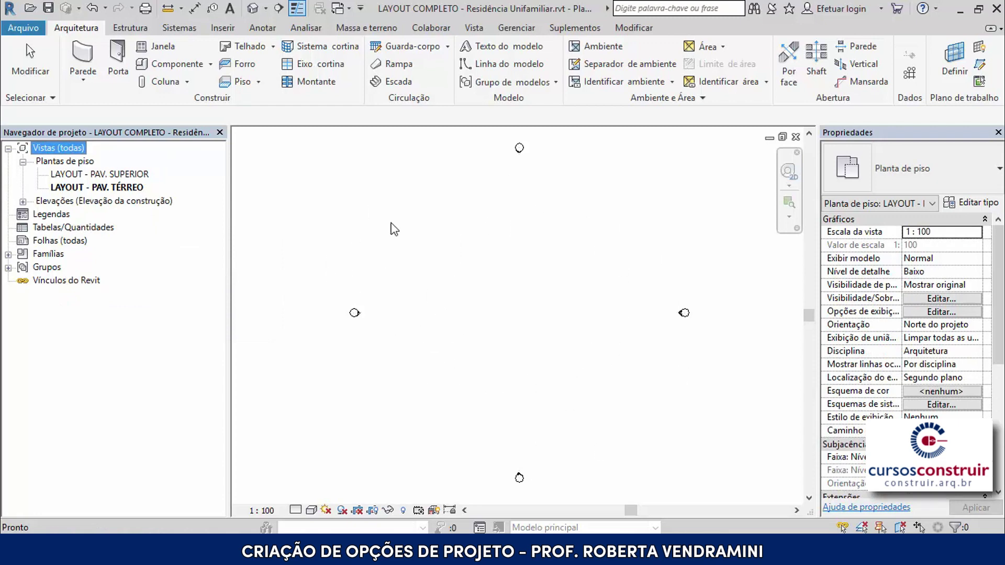
# - In the Leste elevation, set the LAYOUT - PAV. TÉRREO level elevation to 0.50
pyautogui.click(22, 201)
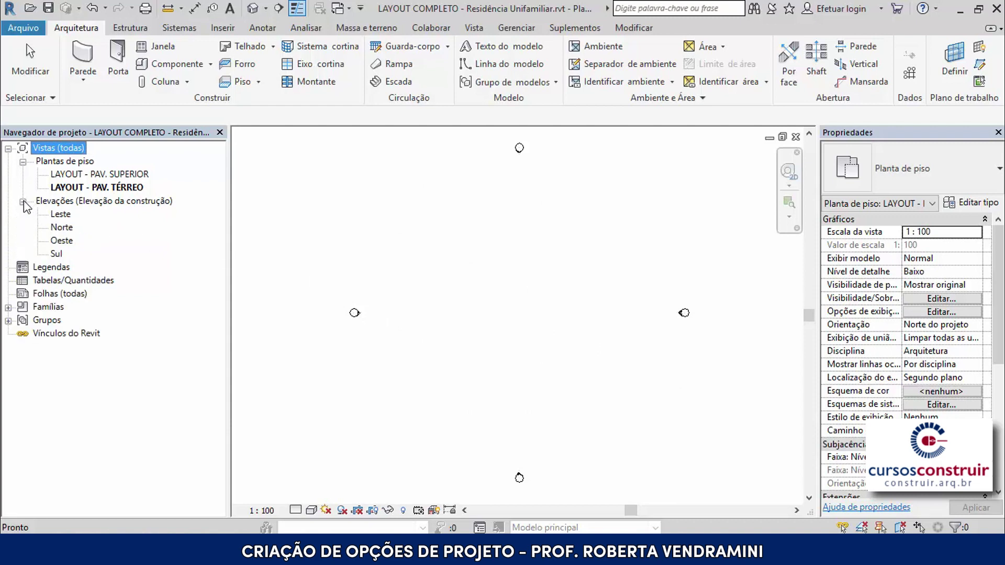
pyautogui.doubleClick(57, 214)
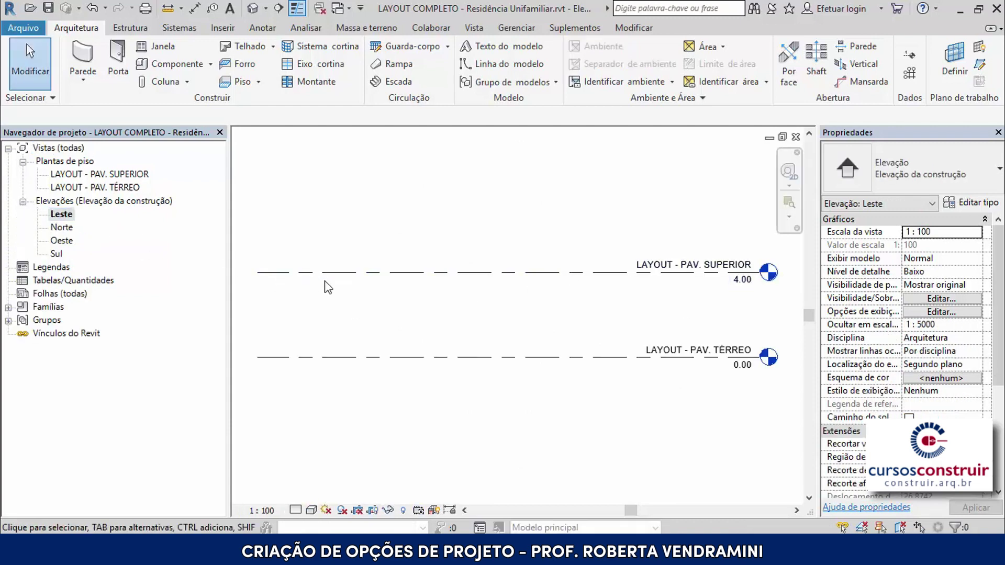
pyautogui.scroll(-2, 270, 282)
pyautogui.scroll(3, 324, 294)
pyautogui.scroll(2, 394, 306)
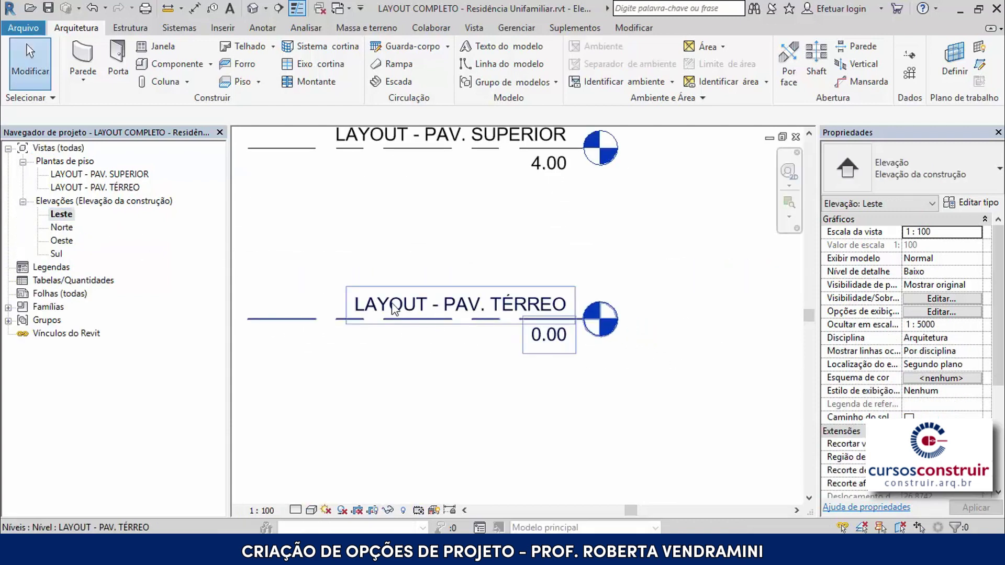
pyautogui.click(547, 340)
pyautogui.click(521, 338)
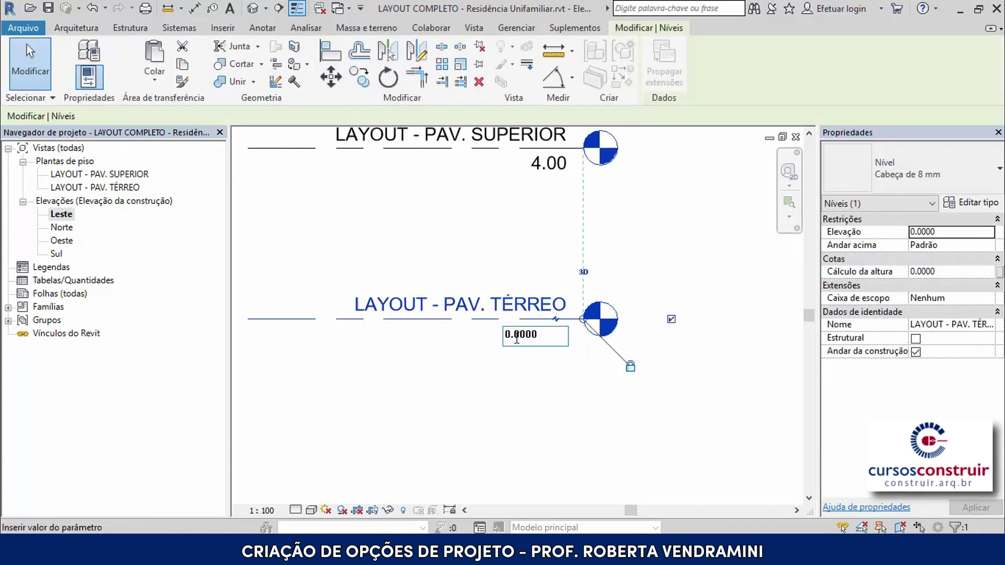
pyautogui.moveTo(516, 339); pyautogui.dragTo(547, 338)
pyautogui.write('5')
pyautogui.press('Return')
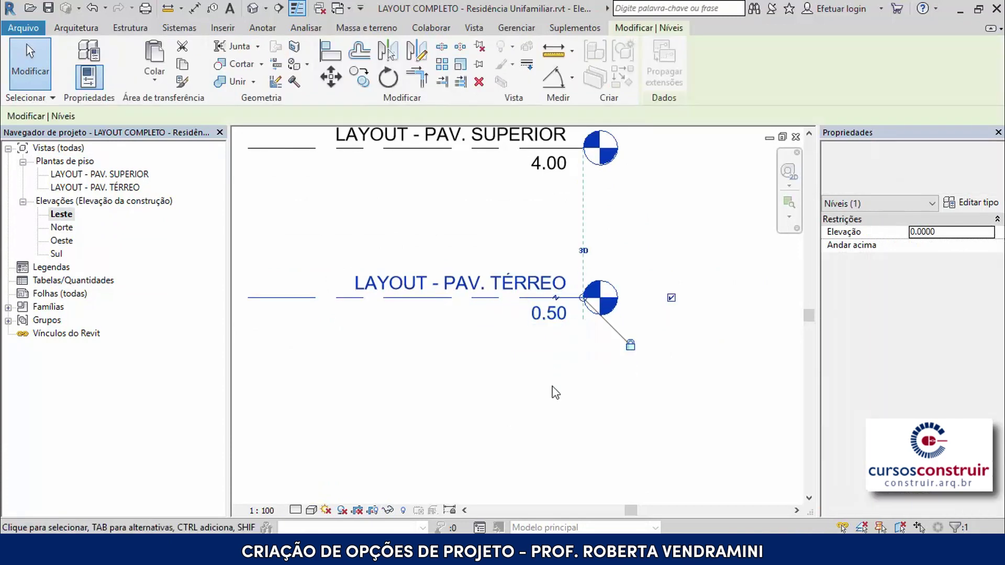
pyautogui.click(556, 392)
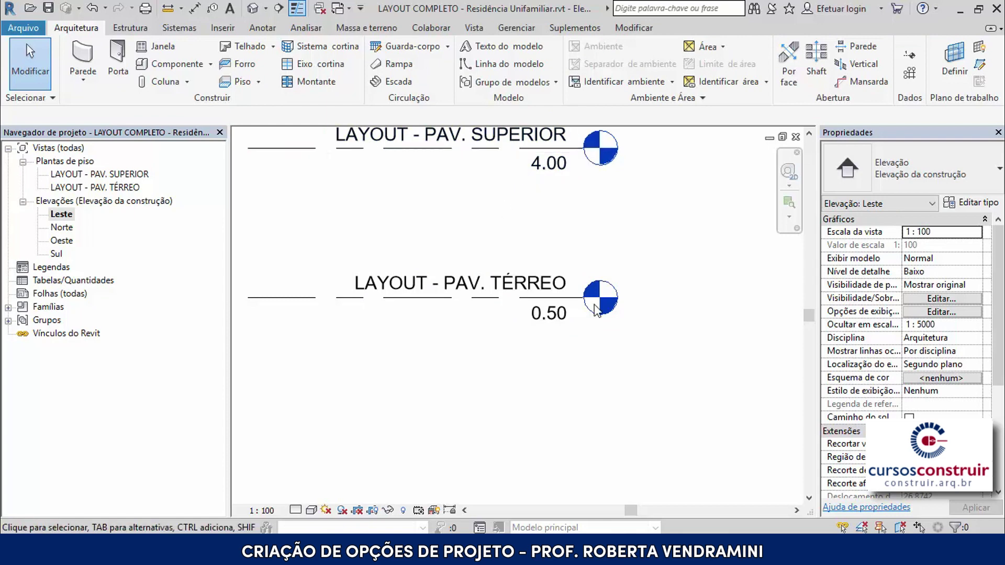
# - Change the LAYOUT - PAV. SUPERIOR level elevation from 4.00 to 3.60
pyautogui.moveTo(597, 309); pyautogui.dragTo(600, 353, button='middle')
pyautogui.doubleClick(545, 217)
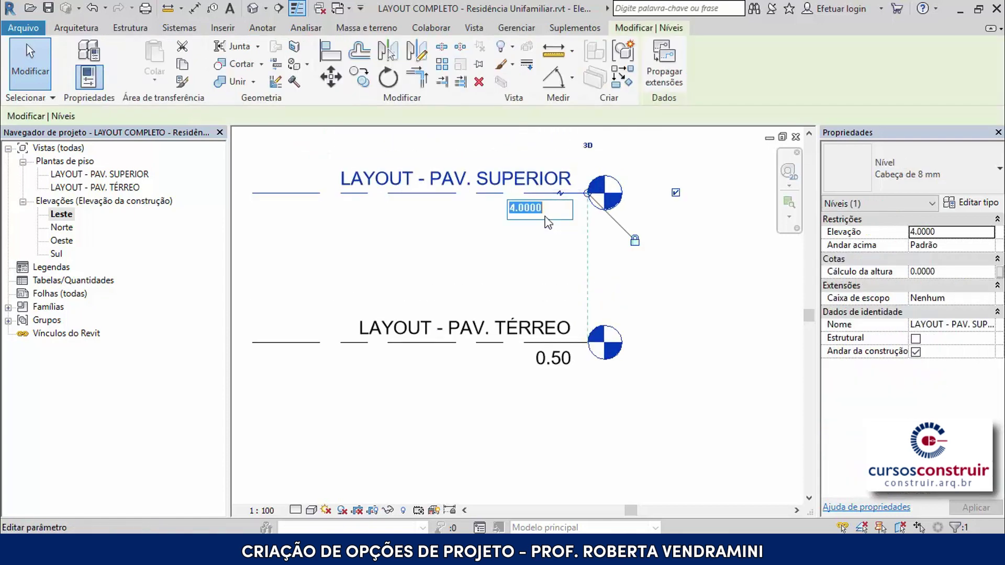
pyautogui.write('3.6')
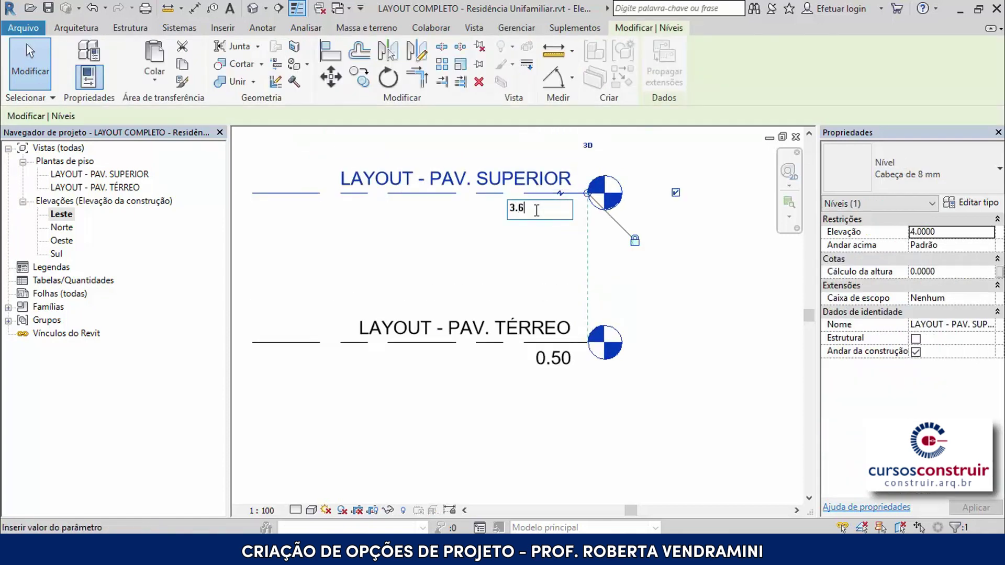
pyautogui.press('Return')
pyautogui.click(542, 405)
pyautogui.scroll(-2, 643, 407)
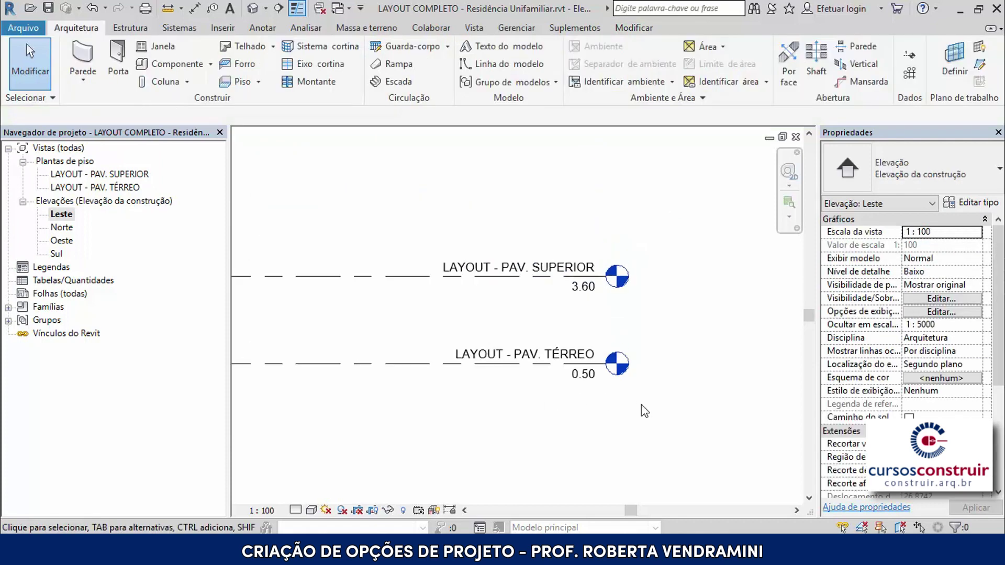
pyautogui.scroll(-1, 641, 403)
pyautogui.scroll(-1, 664, 370)
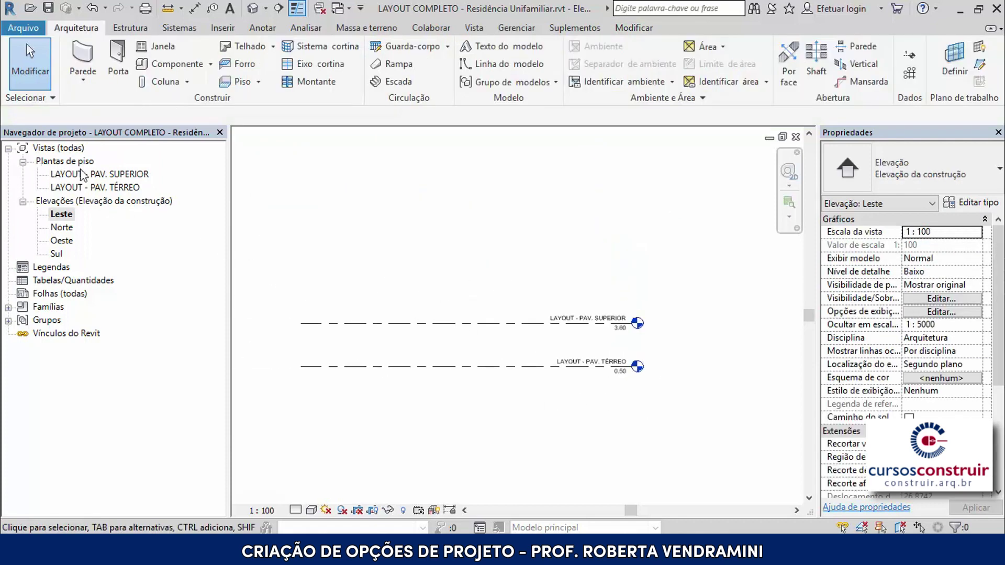
# - Link the BASE LINK LAYOUT model into the ground-floor plan with Manual - Ponto base placement
pyautogui.doubleClick(110, 188)
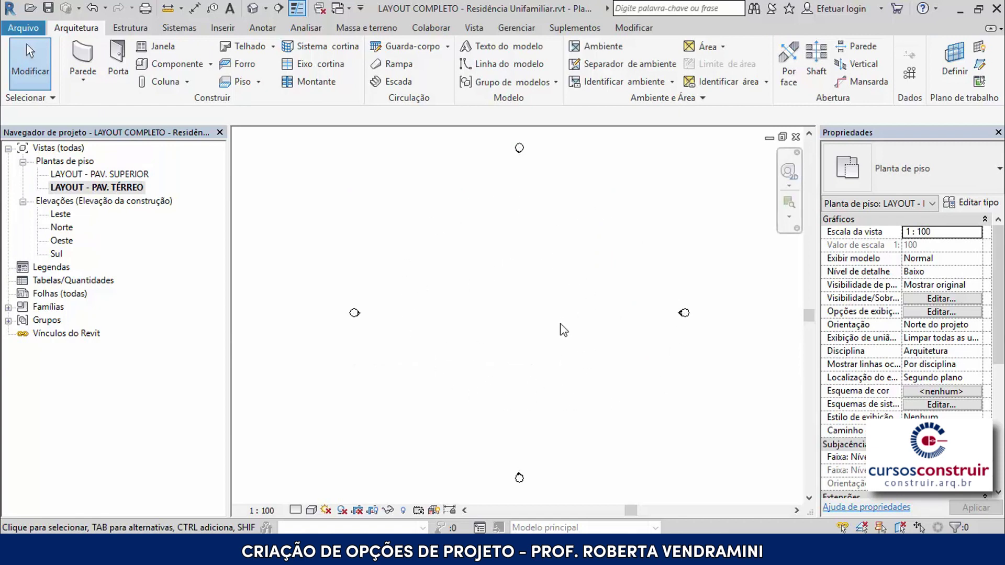
pyautogui.click(223, 28)
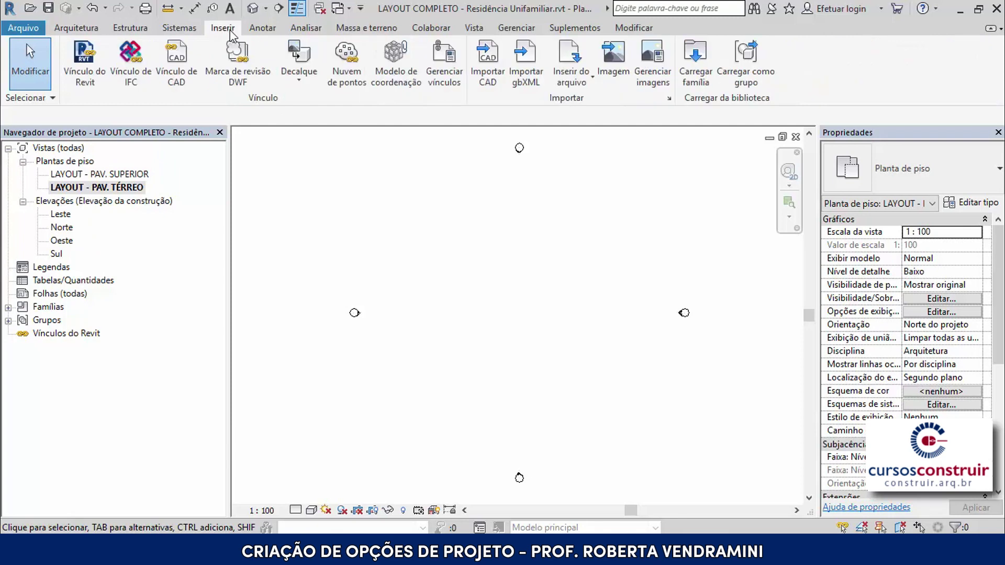
pyautogui.click(96, 68)
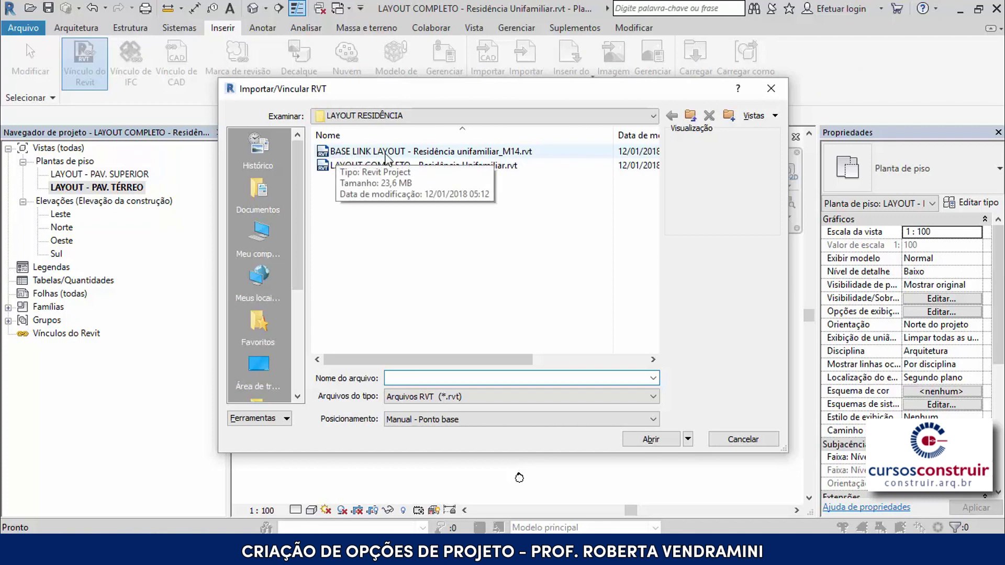
pyautogui.click(423, 155)
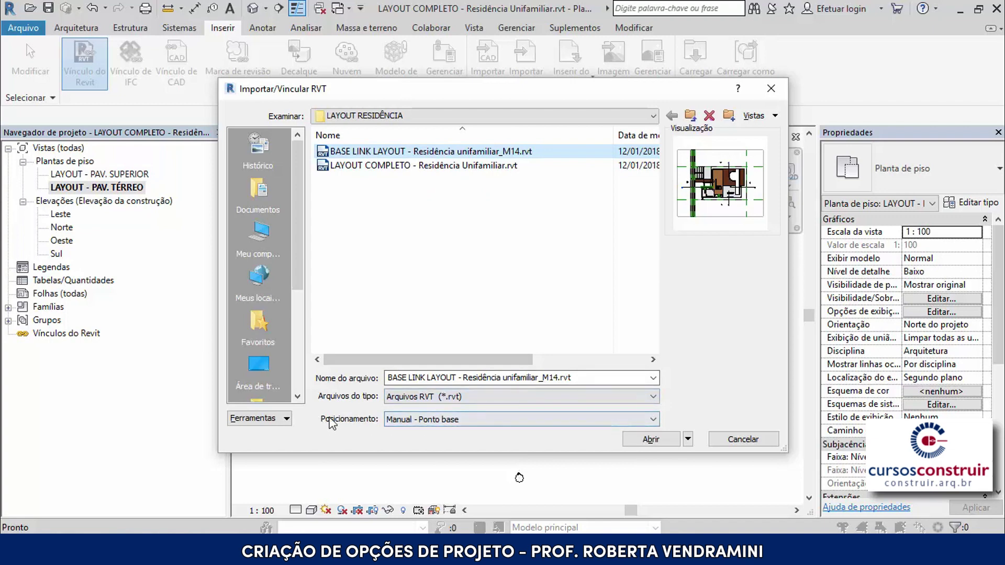
pyautogui.click(452, 421)
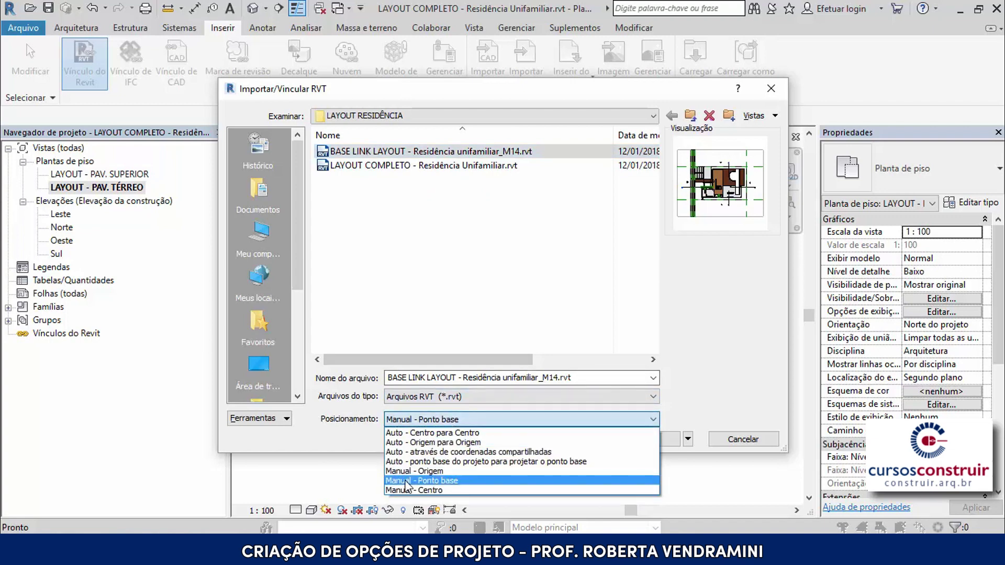
pyautogui.click(421, 485)
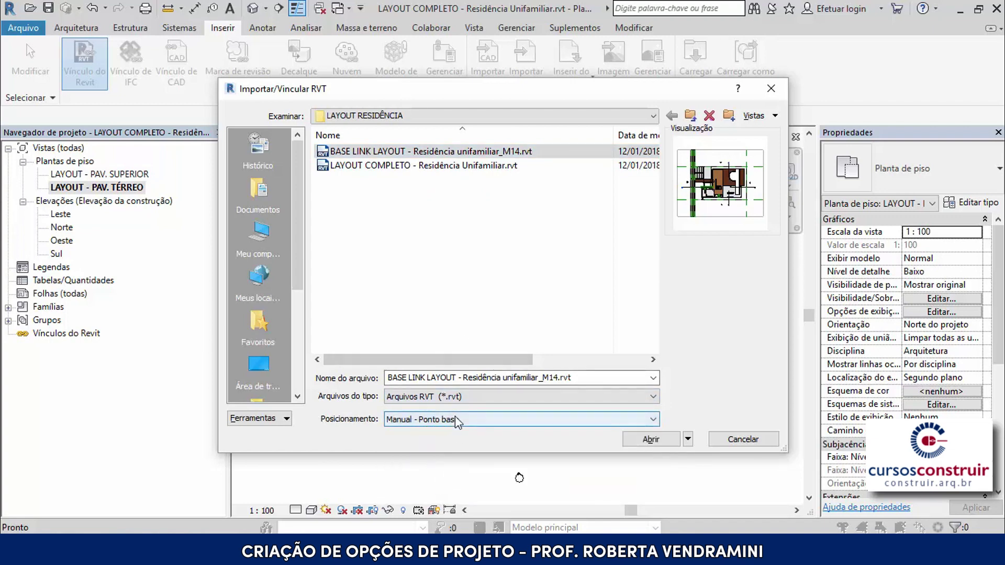
pyautogui.click(648, 438)
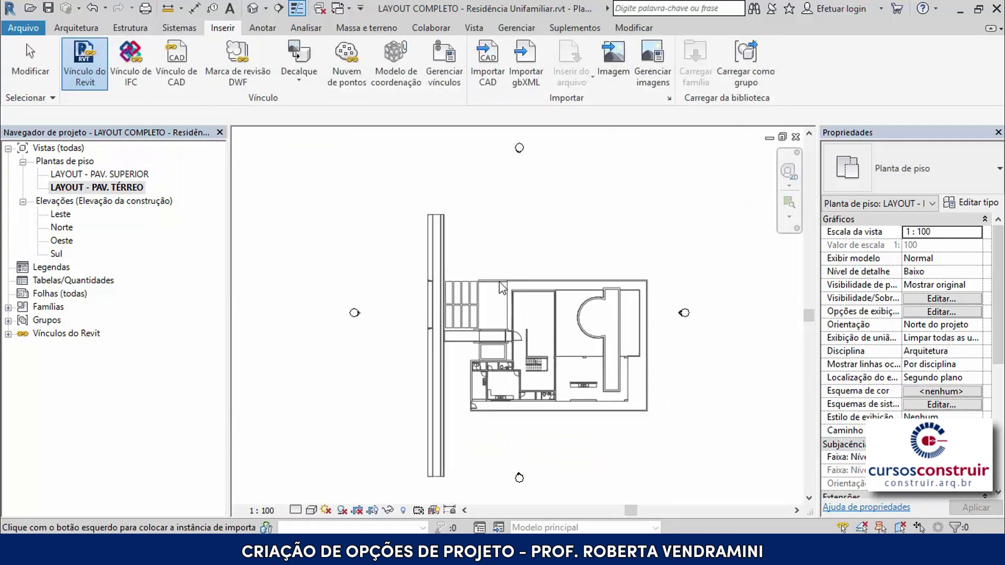
pyautogui.click(489, 248)
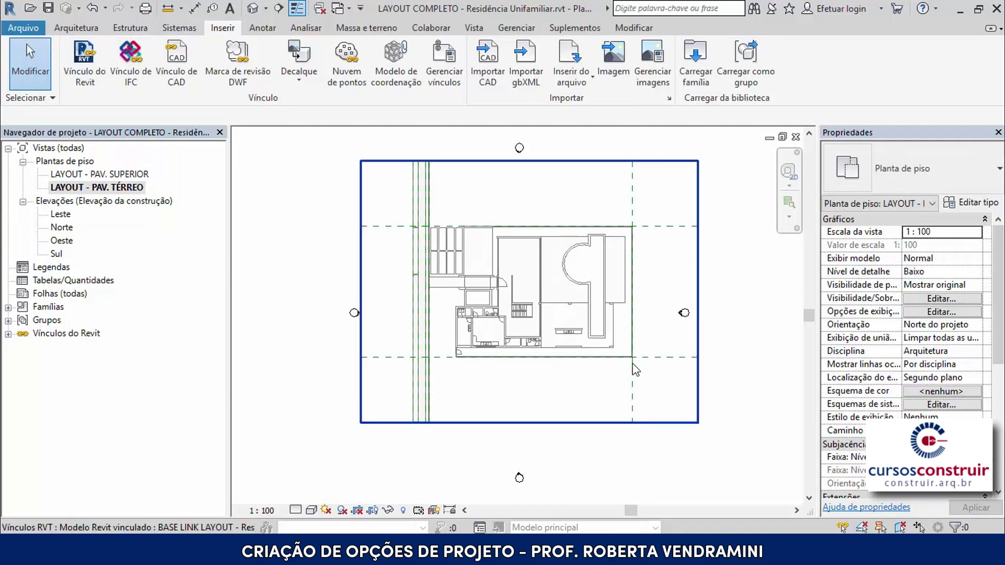
# - Zoom around the linked residence, then open the LAYOUT - PAV. SUPERIOR floor plan
pyautogui.scroll(2, 602, 340)
pyautogui.scroll(2, 530, 300)
pyautogui.scroll(2, 456, 306)
pyautogui.scroll(2, 455, 306)
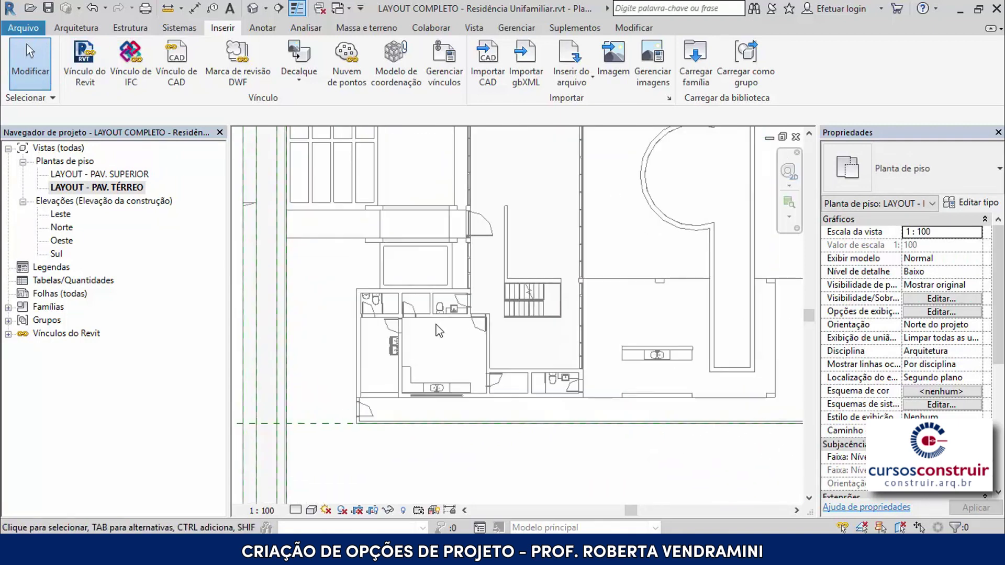
pyautogui.scroll(2, 494, 421)
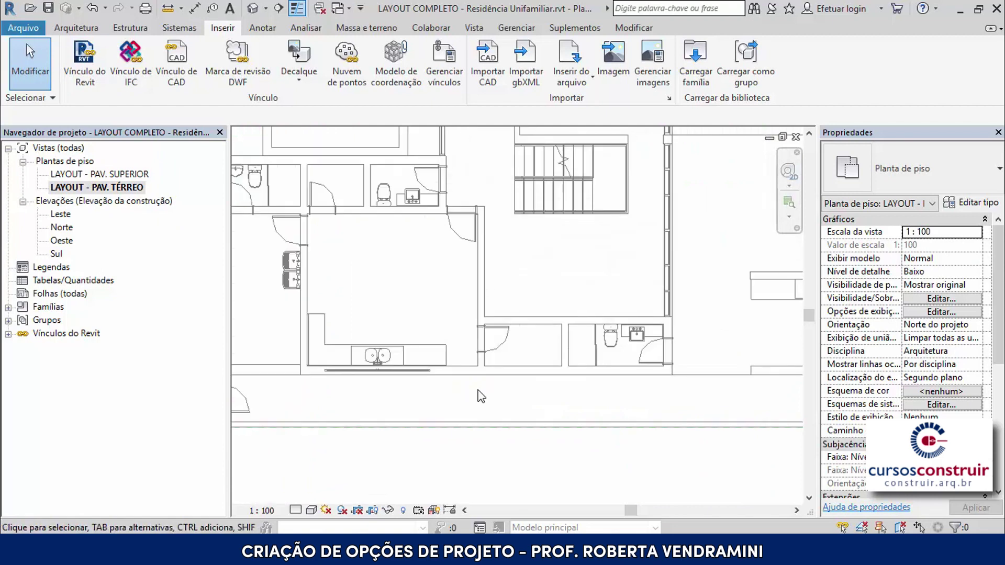
pyautogui.scroll(-2, 435, 331)
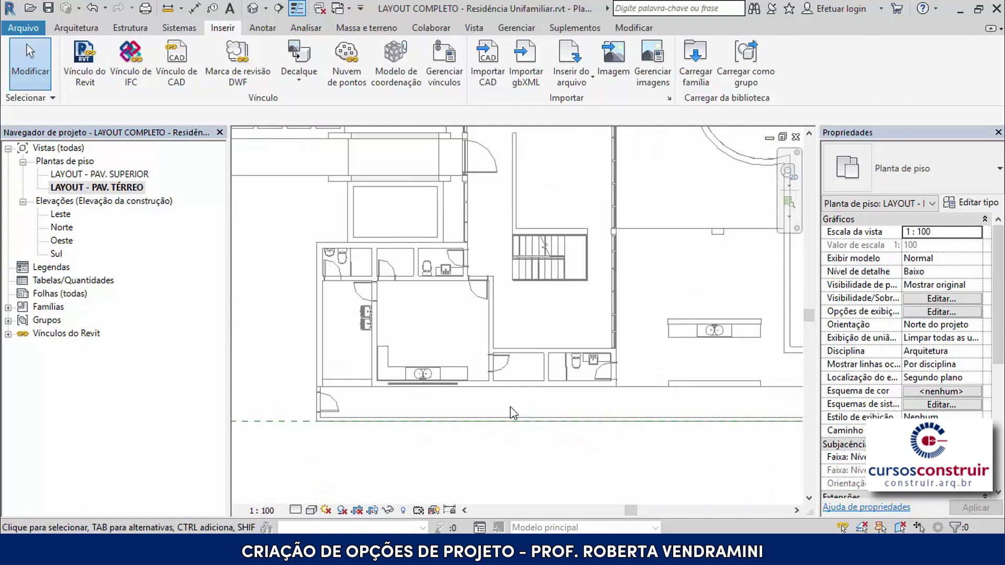
pyautogui.scroll(-2, 460, 345)
pyautogui.scroll(-2, 492, 361)
pyautogui.scroll(-2, 524, 372)
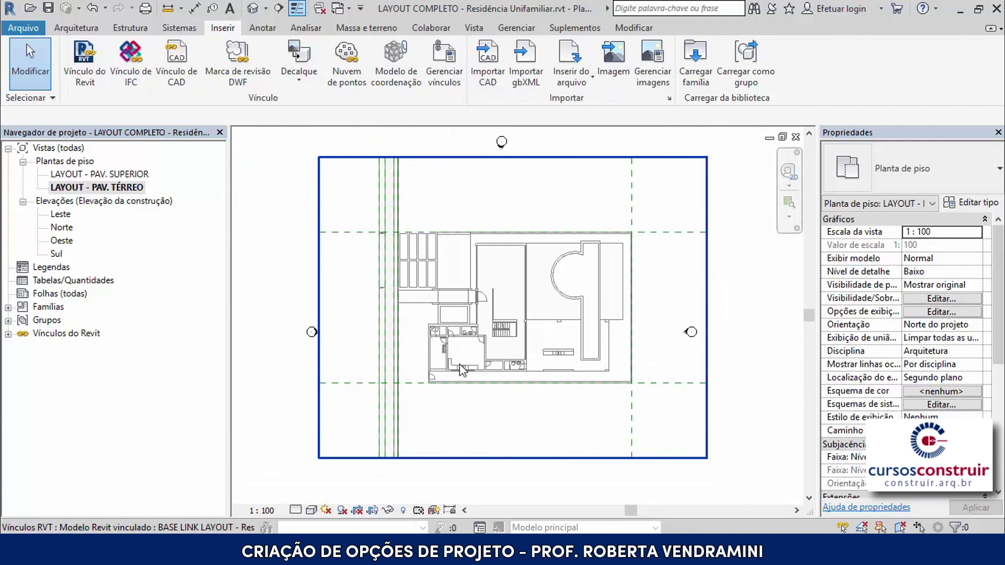
pyautogui.doubleClick(98, 174)
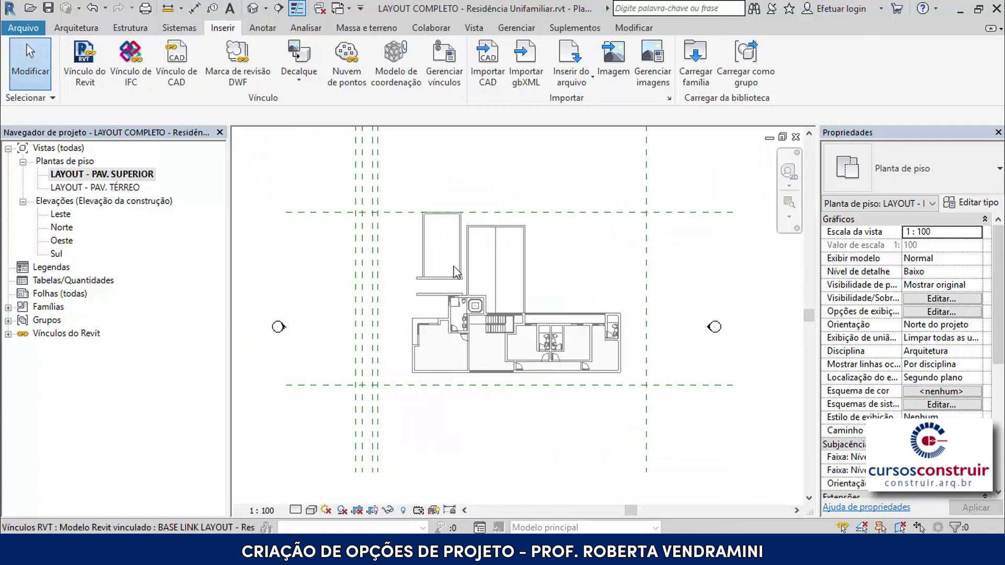
# - Set the view scale to 1:50 in LAYOUT - PAV. SUPERIOR and LAYOUT - PAV. TÉRREO plans
pyautogui.scroll(-2, 537, 359)
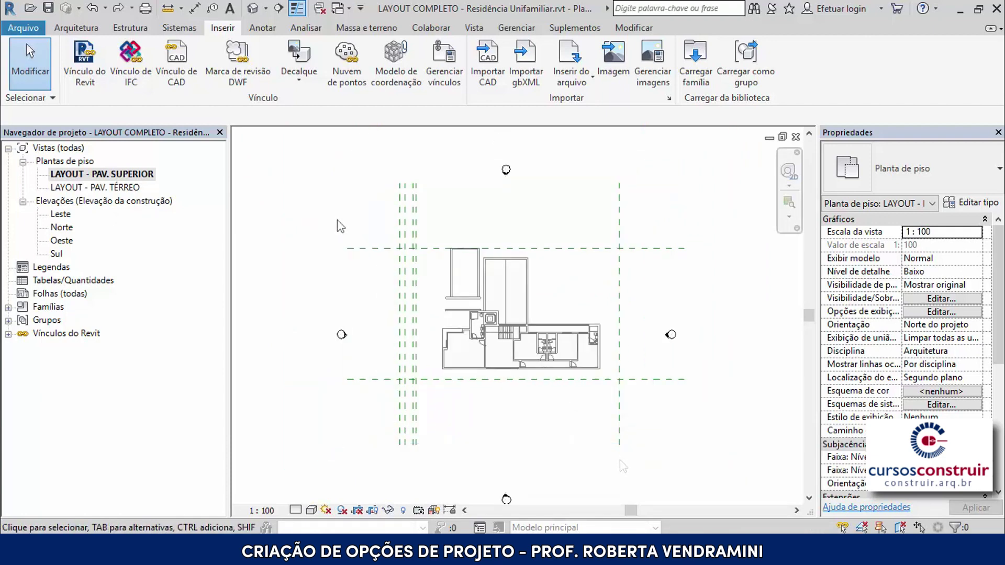
pyautogui.click(264, 510)
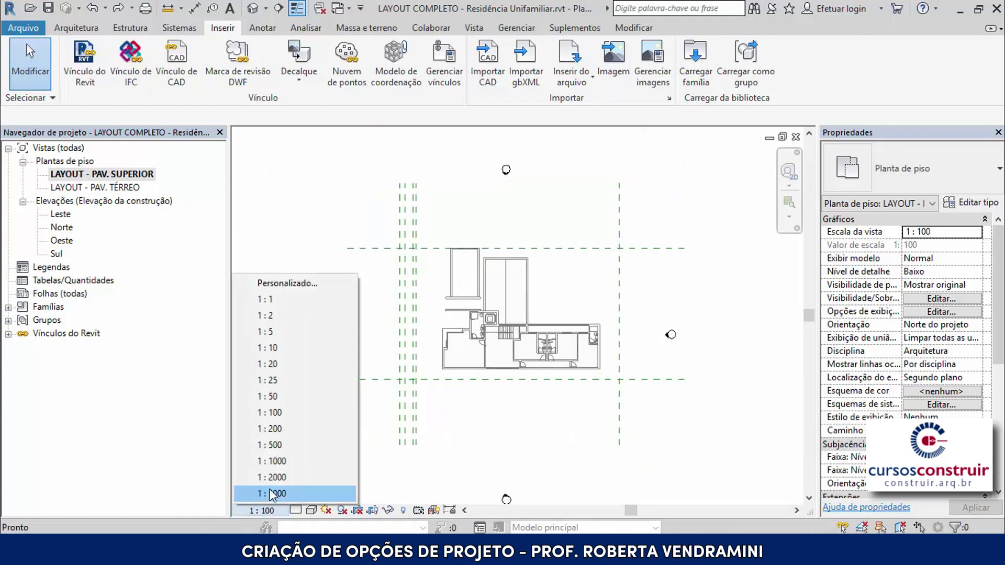
pyautogui.click(267, 396)
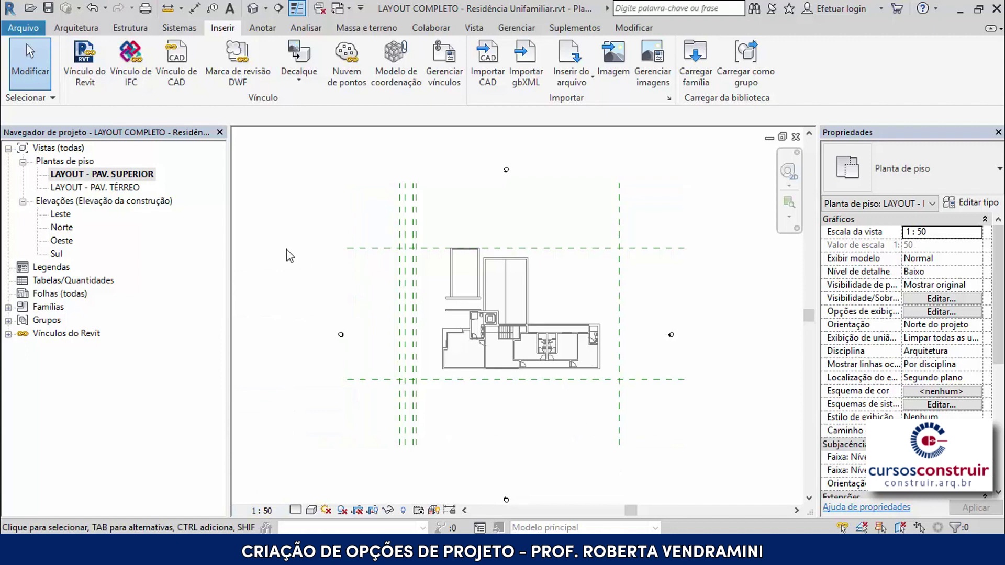
pyautogui.doubleClick(113, 188)
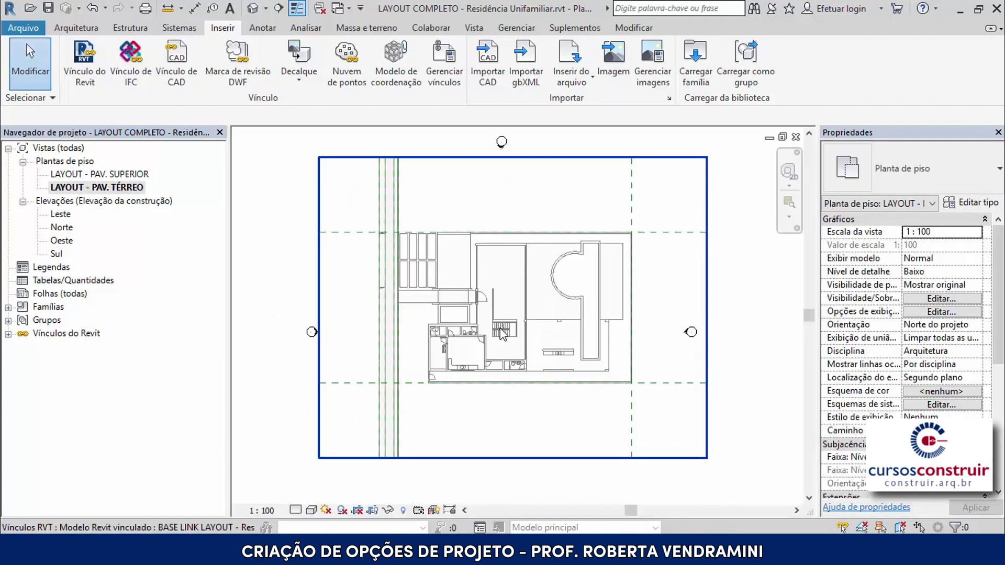
pyautogui.click(270, 508)
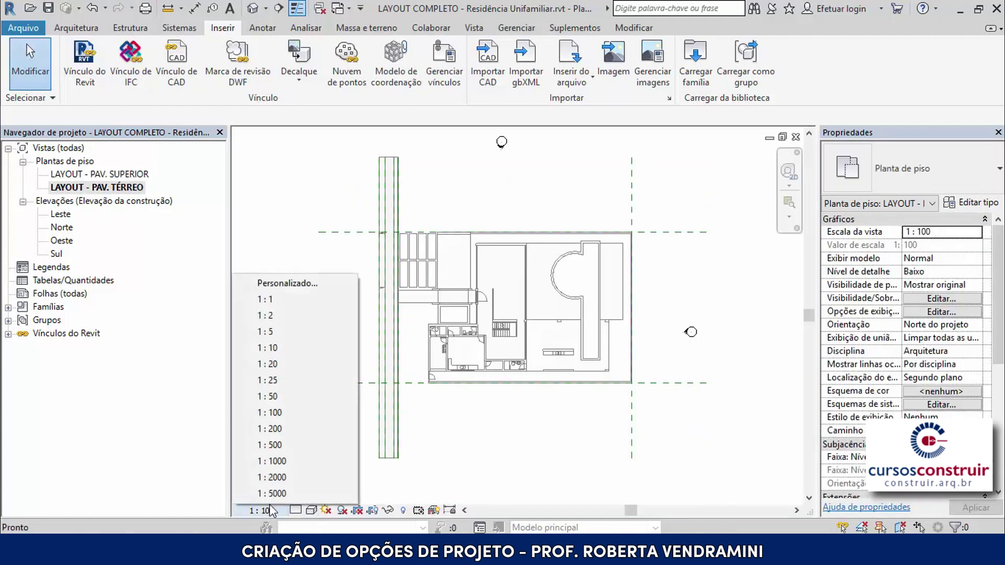
pyautogui.click(278, 397)
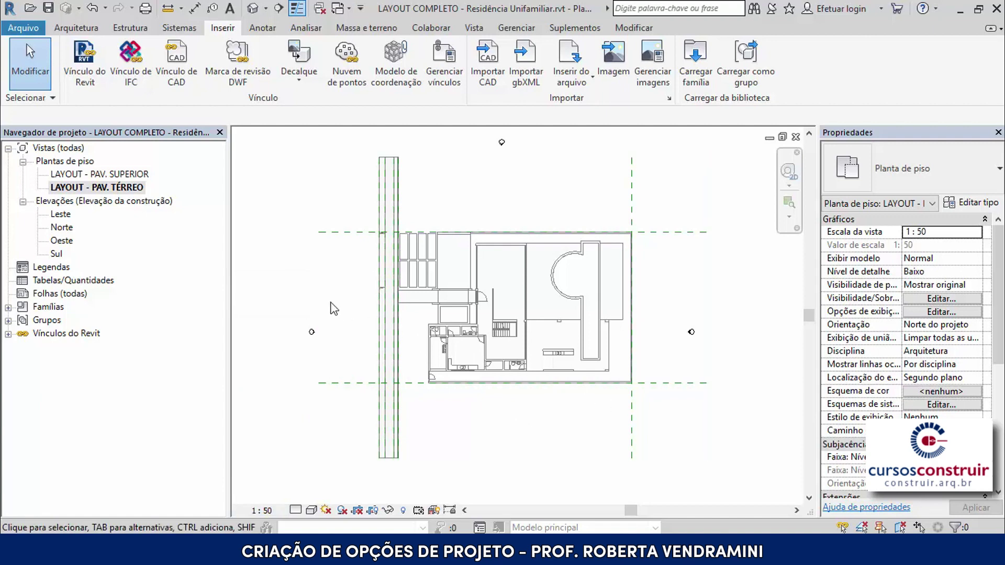
pyautogui.scroll(-3, 332, 307)
pyautogui.scroll(-1, 623, 356)
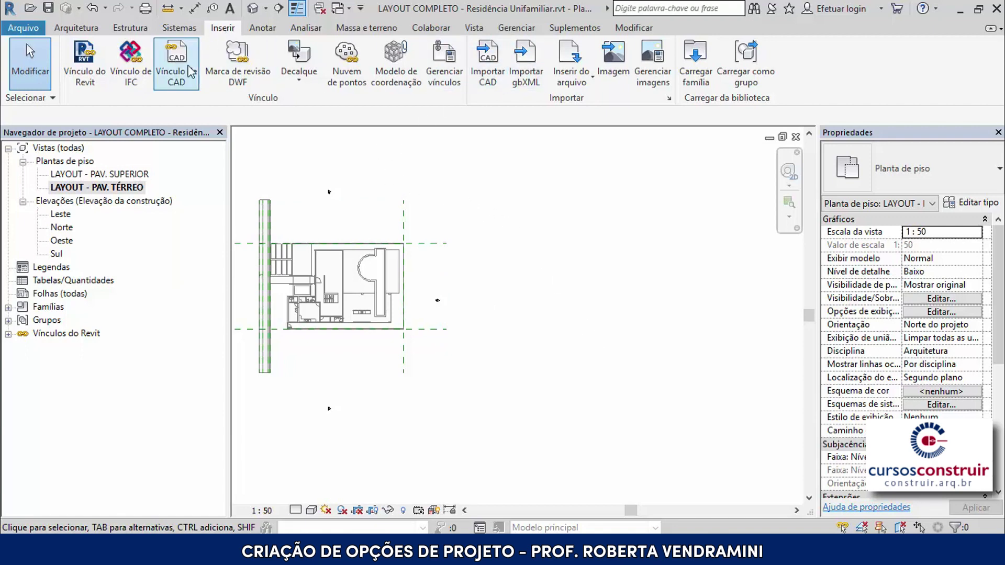
# - Import the ground-floor Térreo layout PNG, shrink it, and place it beside the plan
pyautogui.click(618, 68)
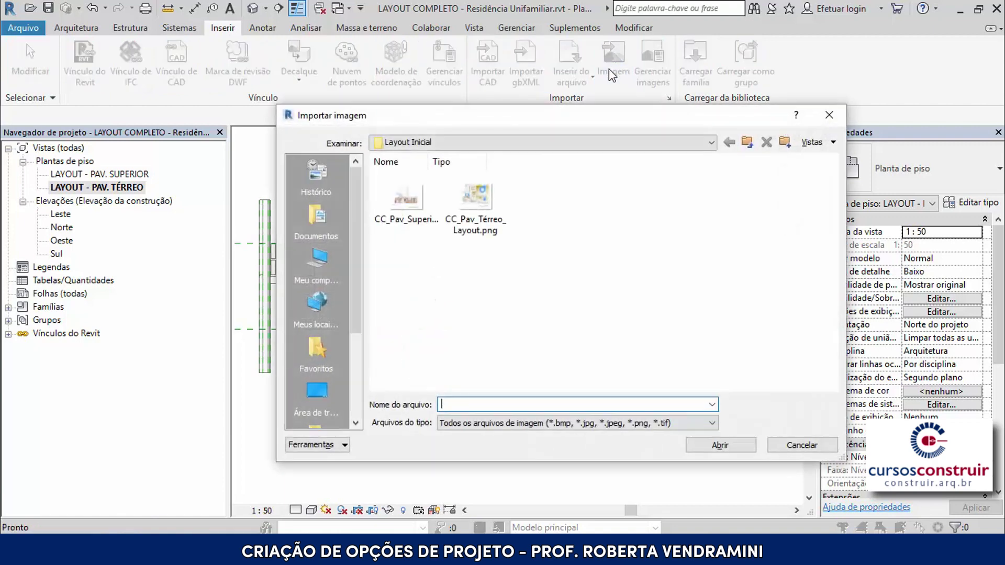
pyautogui.click(473, 226)
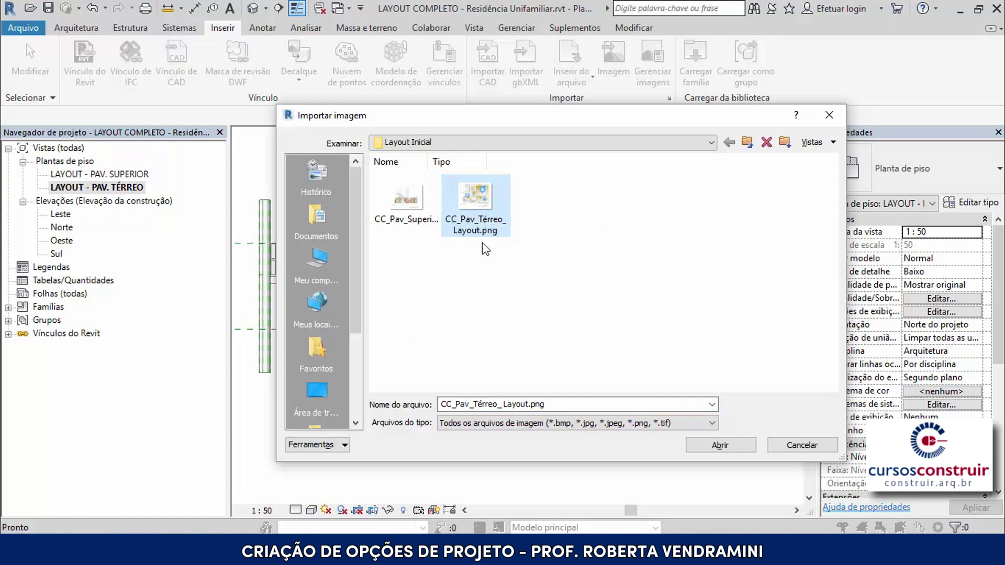
pyautogui.click(722, 446)
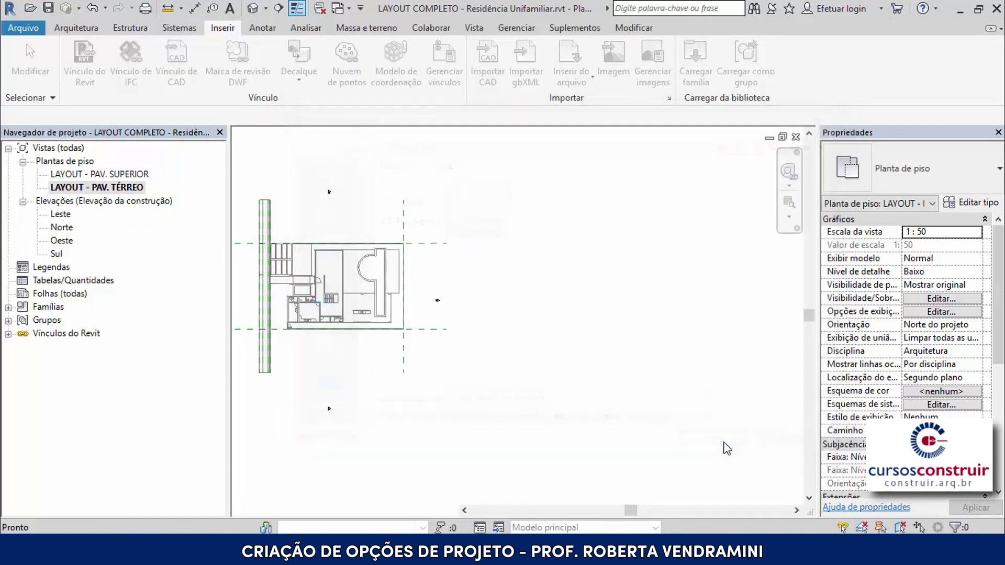
pyautogui.click(576, 309)
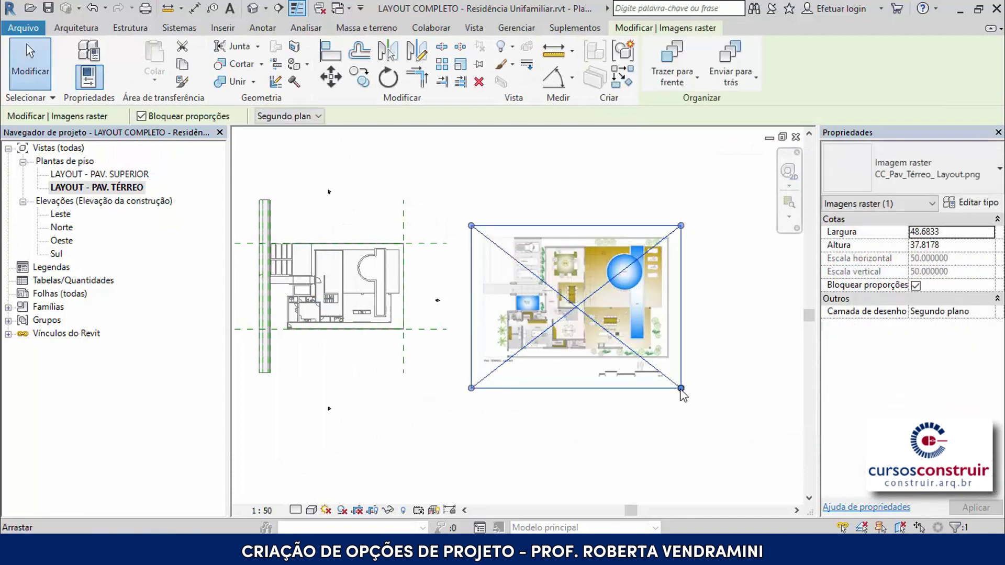
pyautogui.moveTo(678, 387); pyautogui.dragTo(607, 331)
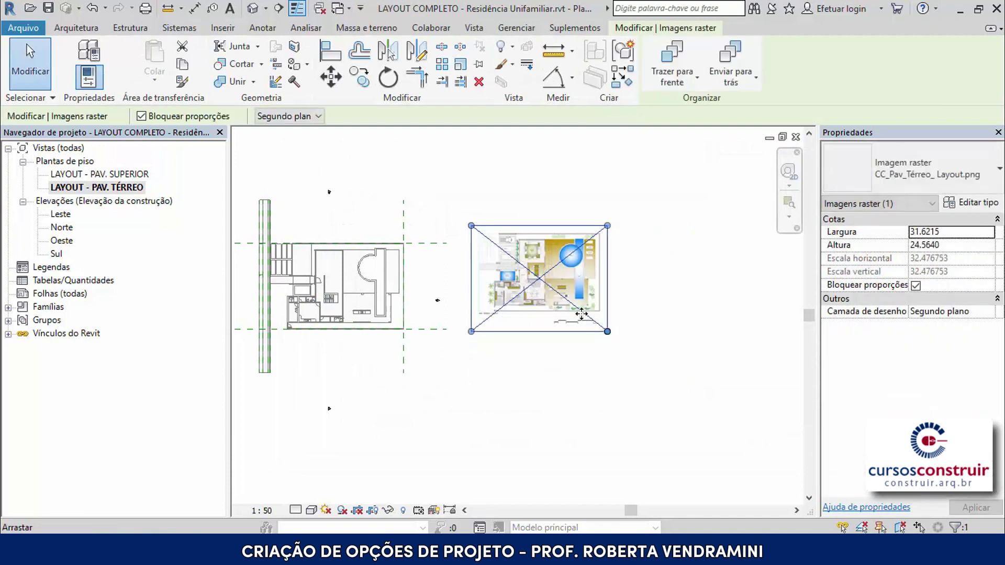
pyautogui.moveTo(553, 285); pyautogui.dragTo(516, 299)
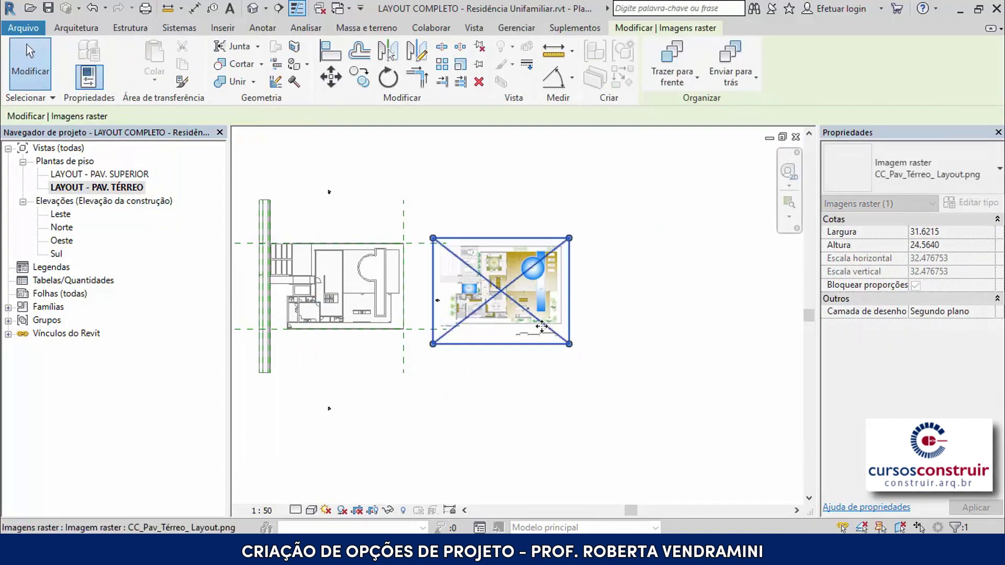
pyautogui.click(616, 404)
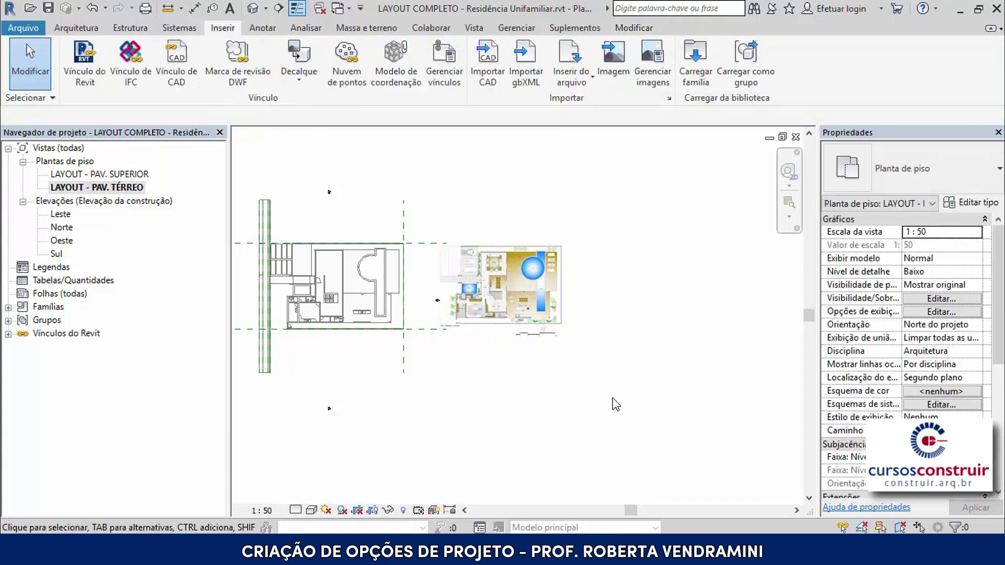
# - On LAYOUT - PAV. SUPERIOR, import CC_Pav_Superior_Layout.jpg, shrink it, and place it below the plan
pyautogui.doubleClick(116, 175)
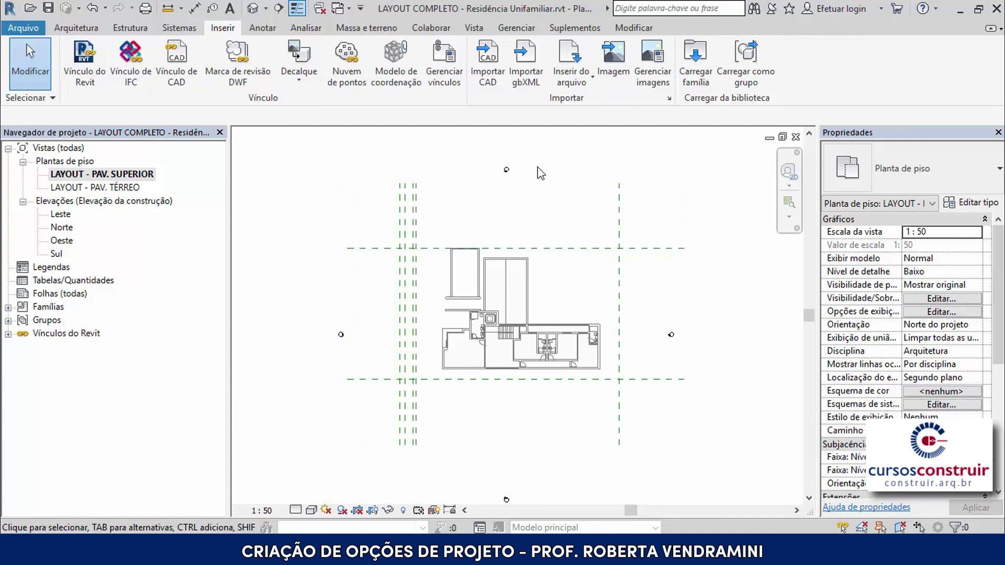
pyautogui.click(608, 63)
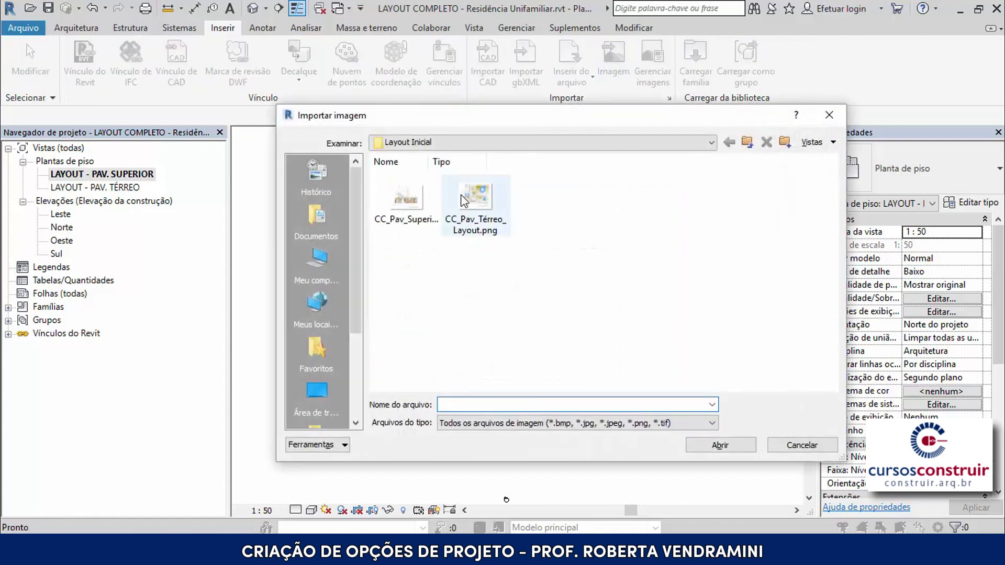
pyautogui.click(411, 209)
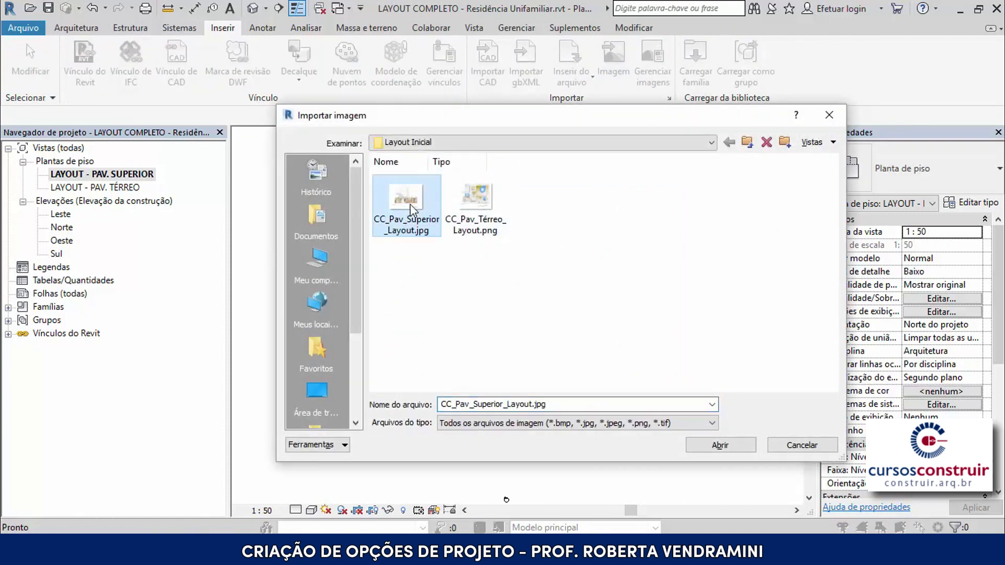
pyautogui.click(728, 442)
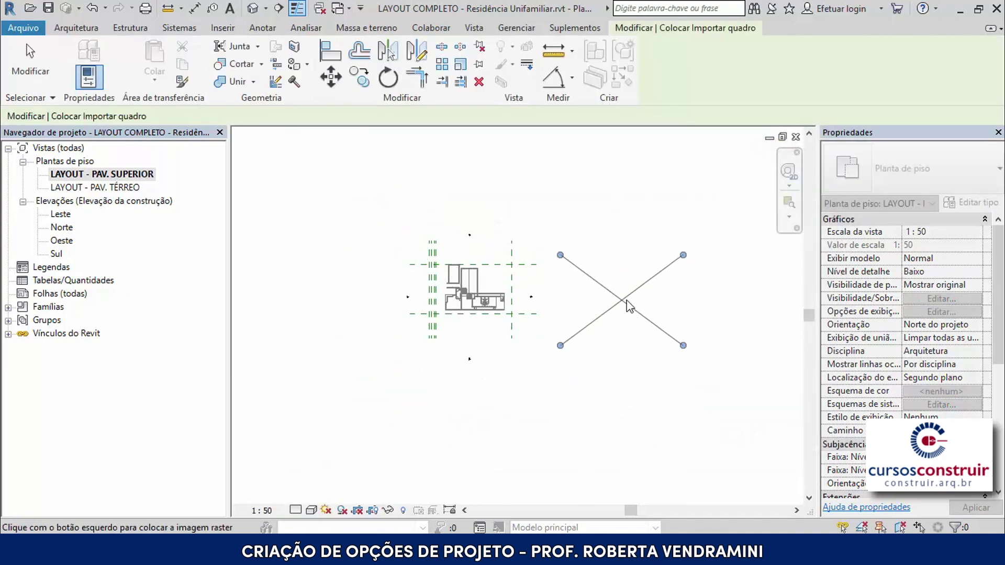
pyautogui.click(629, 299)
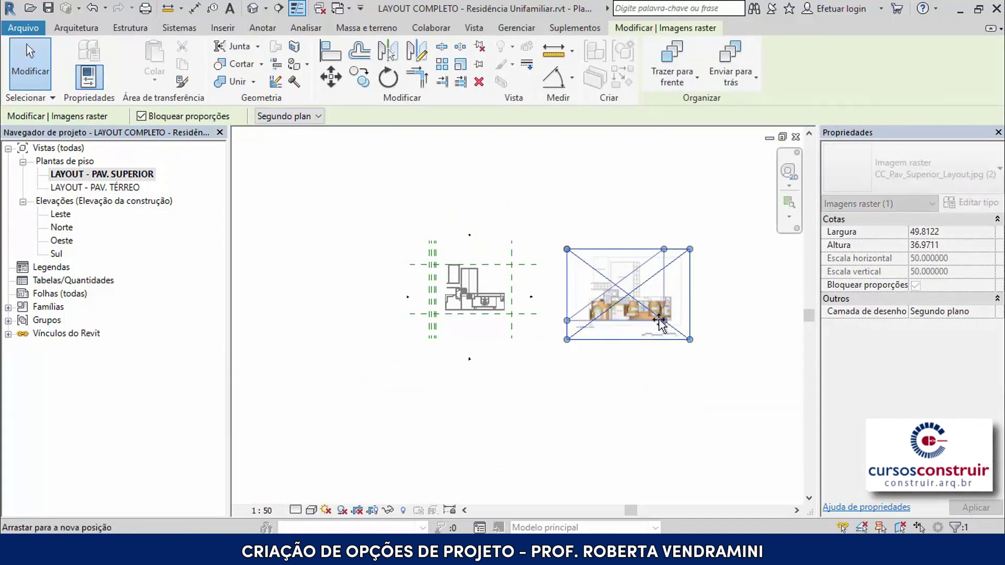
pyautogui.moveTo(689, 339)
pyautogui.mouseDown()
pyautogui.moveTo(650, 310)
pyautogui.moveTo(472, 377)
pyautogui.mouseUp()
pyautogui.click(551, 376)
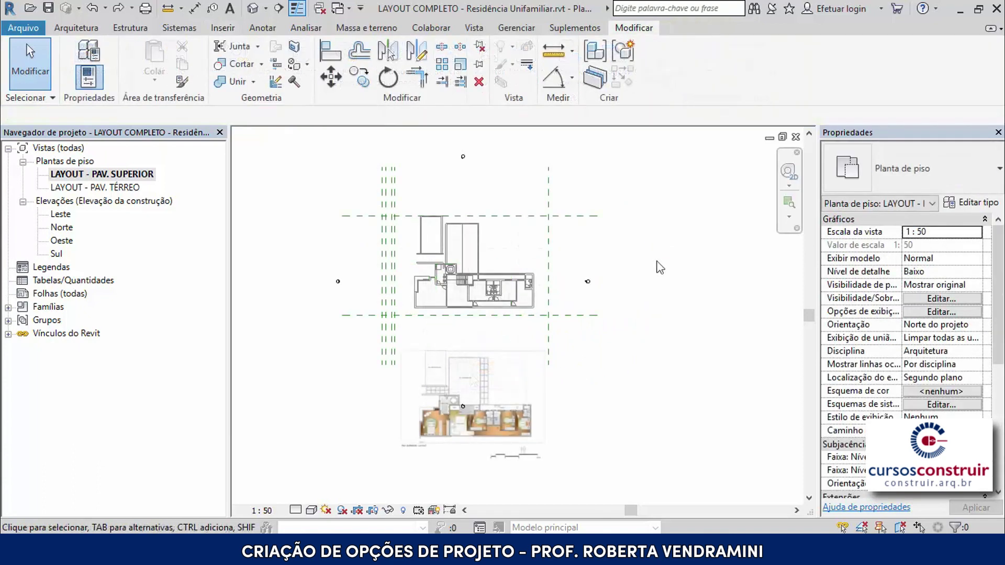
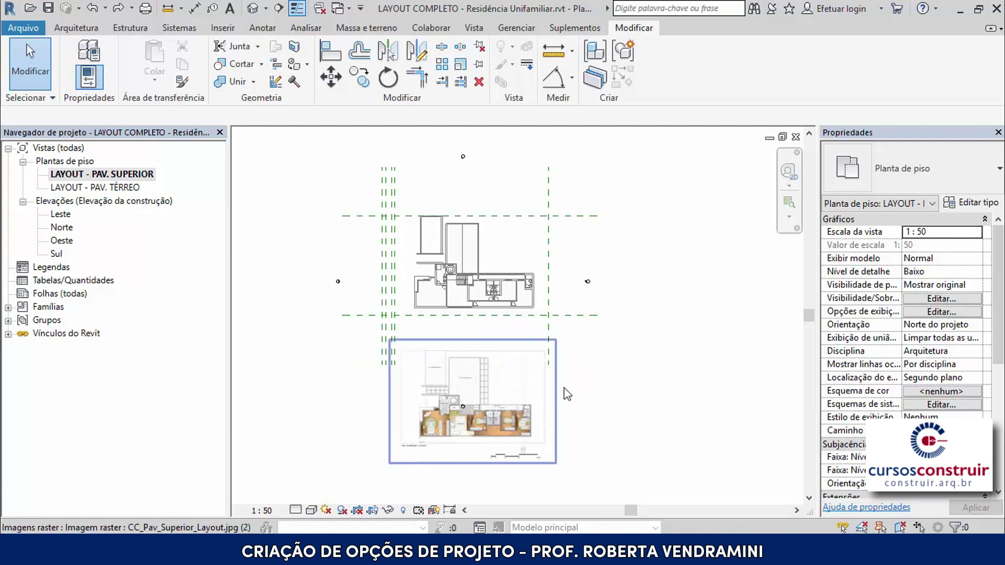
# - Measure the linked upper-floor plan's bottom wall from corner to corner, reading 24.0000
pyautogui.scroll(1, 582, 368)
pyautogui.scroll(1, 430, 341)
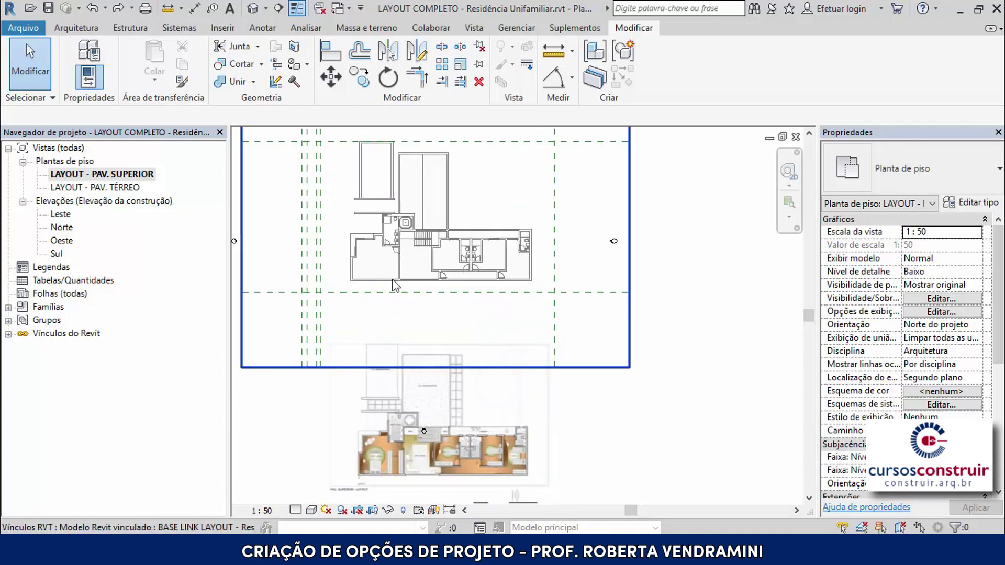
pyautogui.scroll(3, 412, 293)
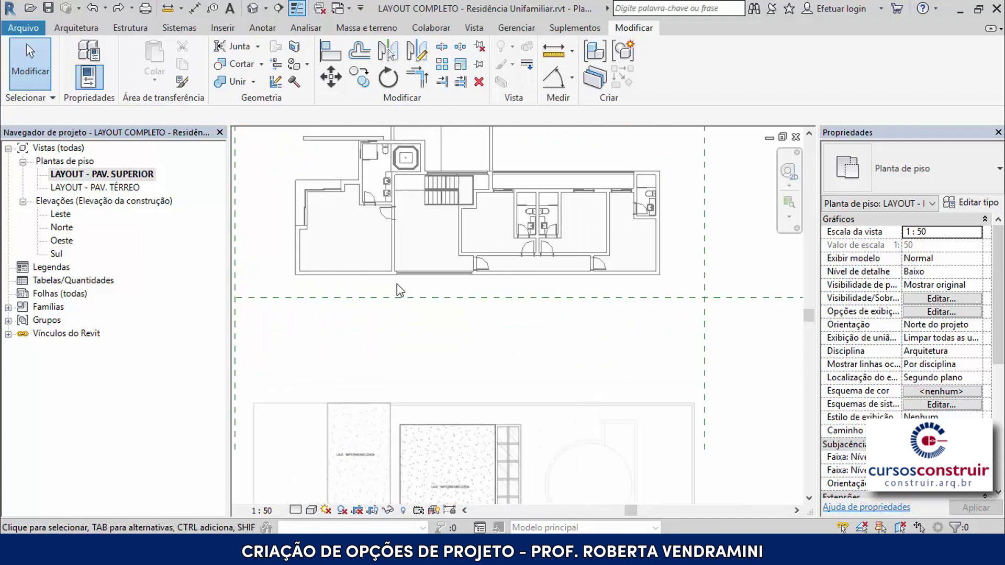
pyautogui.click(168, 9)
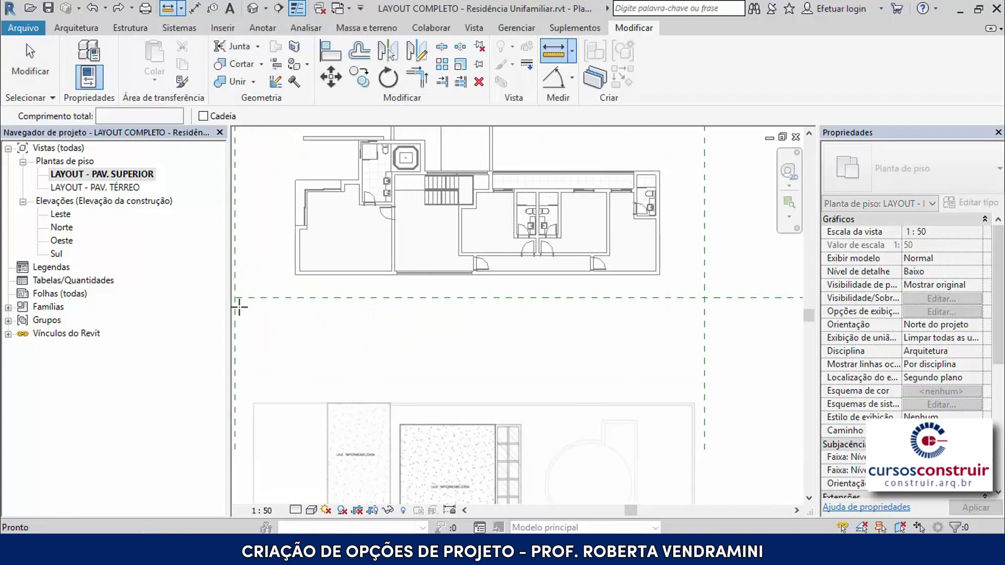
pyautogui.click(295, 274)
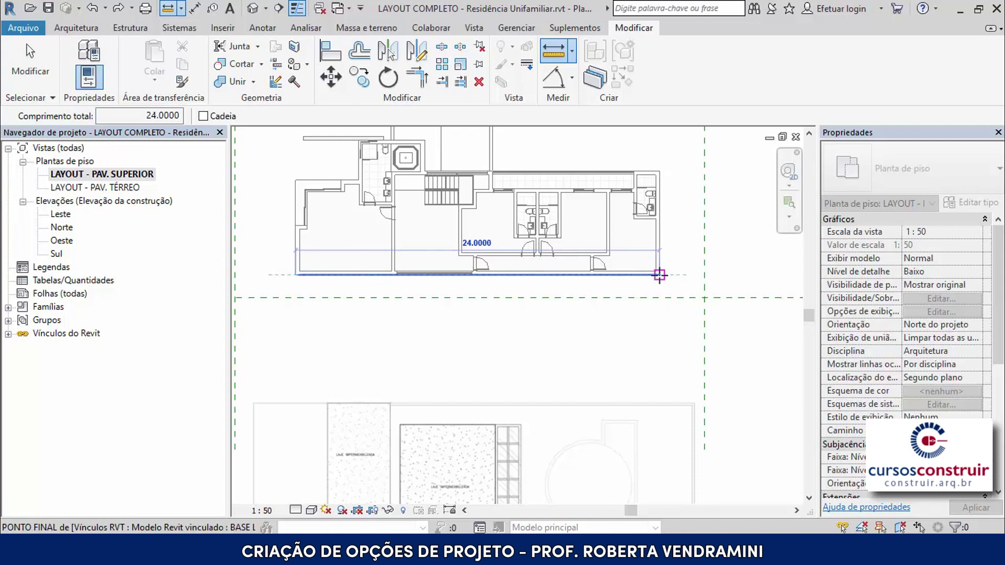
pyautogui.press('Escape')
# - Select the upper-floor layout image and start scaling it from the left wall corner
pyautogui.scroll(-3, 500, 255)
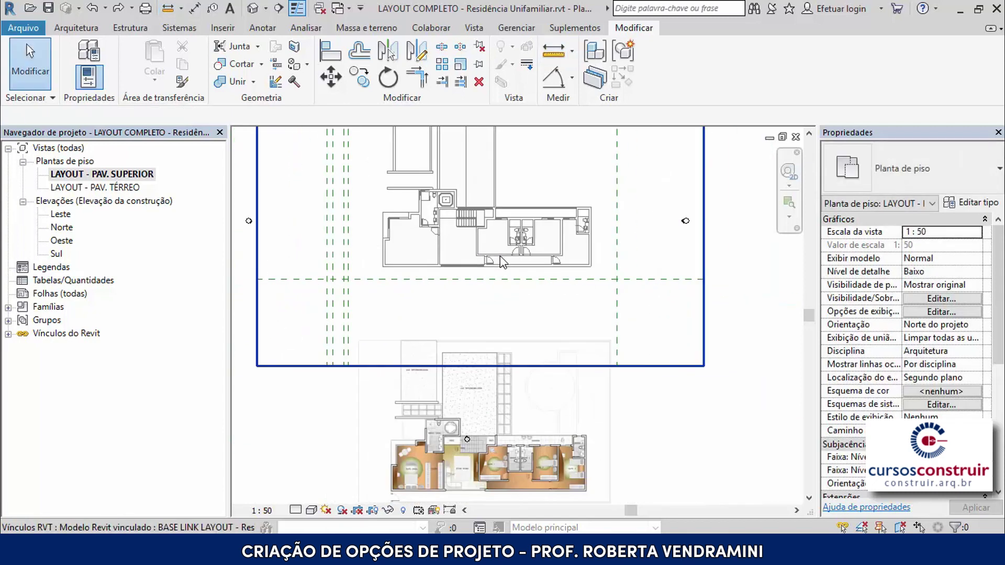
pyautogui.scroll(-2, 500, 256)
pyautogui.scroll(1, 568, 330)
pyautogui.scroll(1, 470, 299)
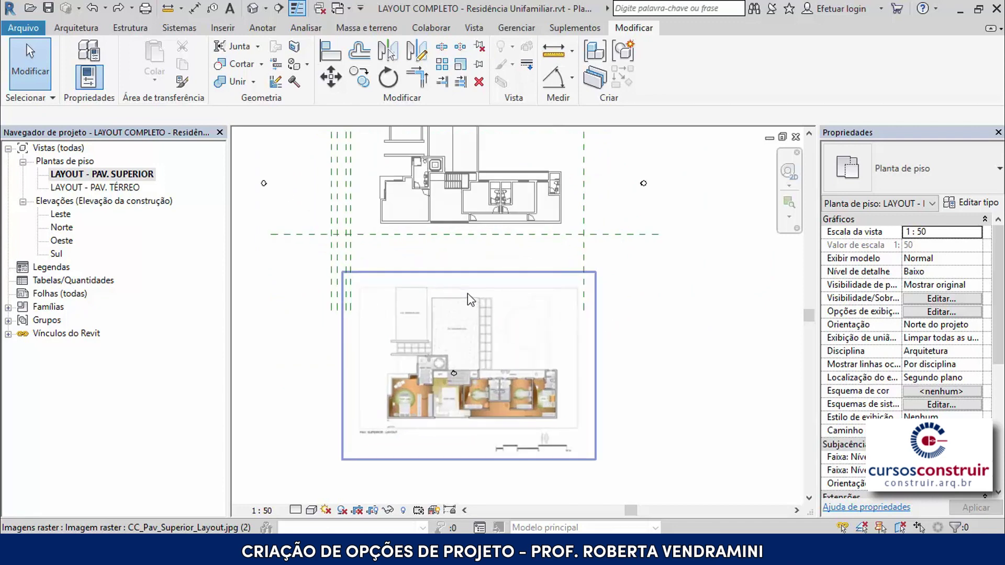
pyautogui.scroll(1, 470, 299)
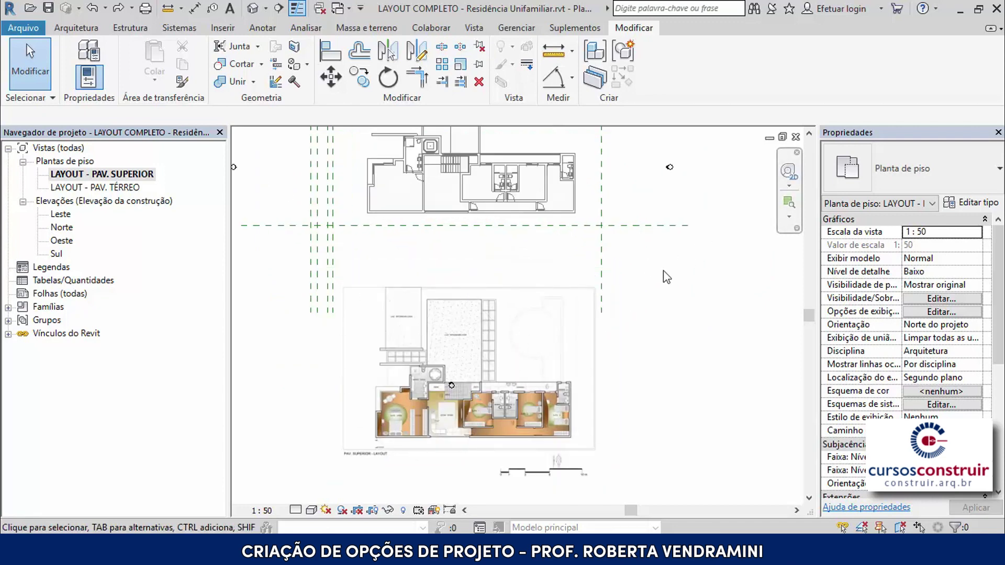
pyautogui.click(598, 346)
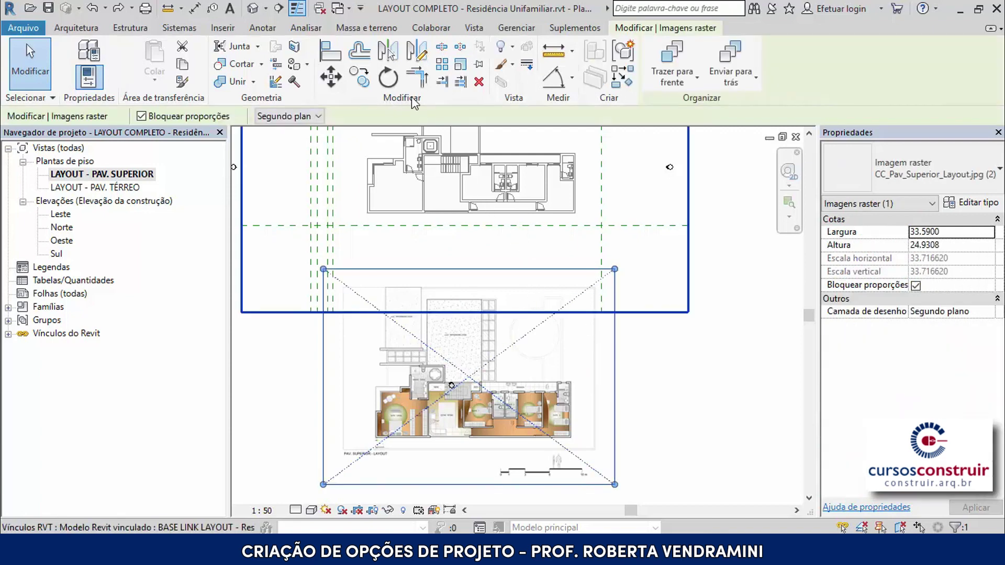
pyautogui.click(463, 68)
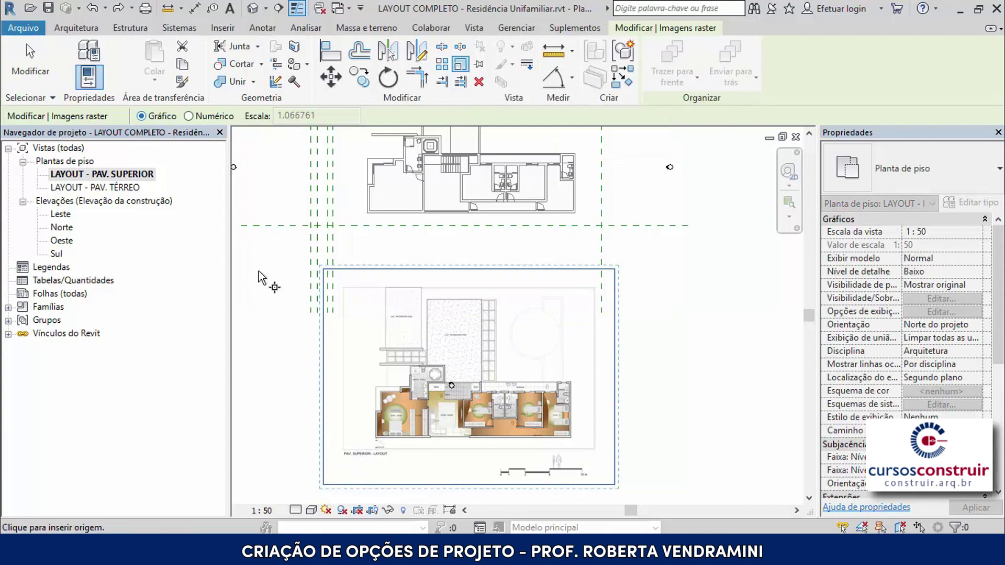
pyautogui.scroll(3, 393, 460)
pyautogui.scroll(3, 379, 447)
pyautogui.scroll(3, 364, 424)
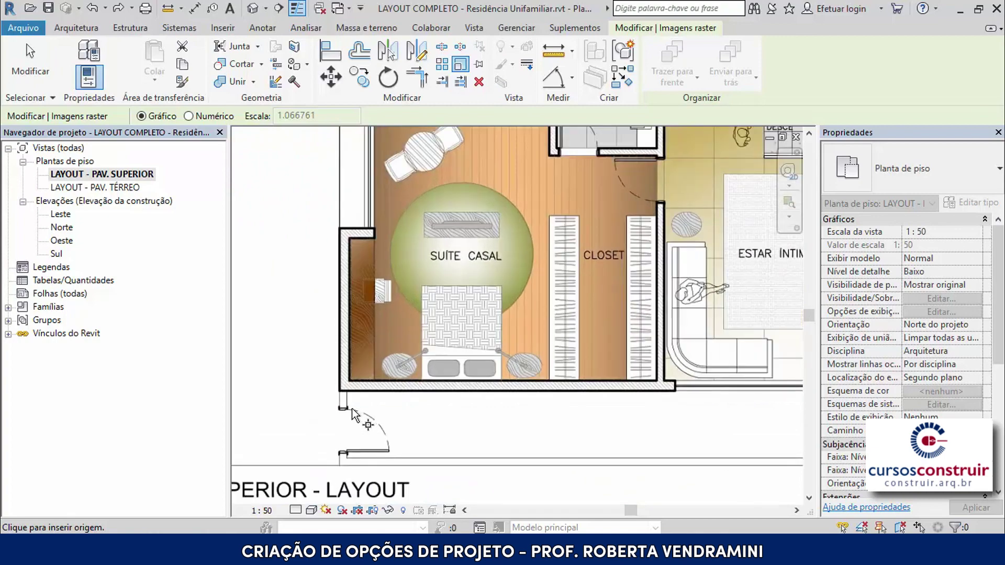
pyautogui.scroll(3, 348, 401)
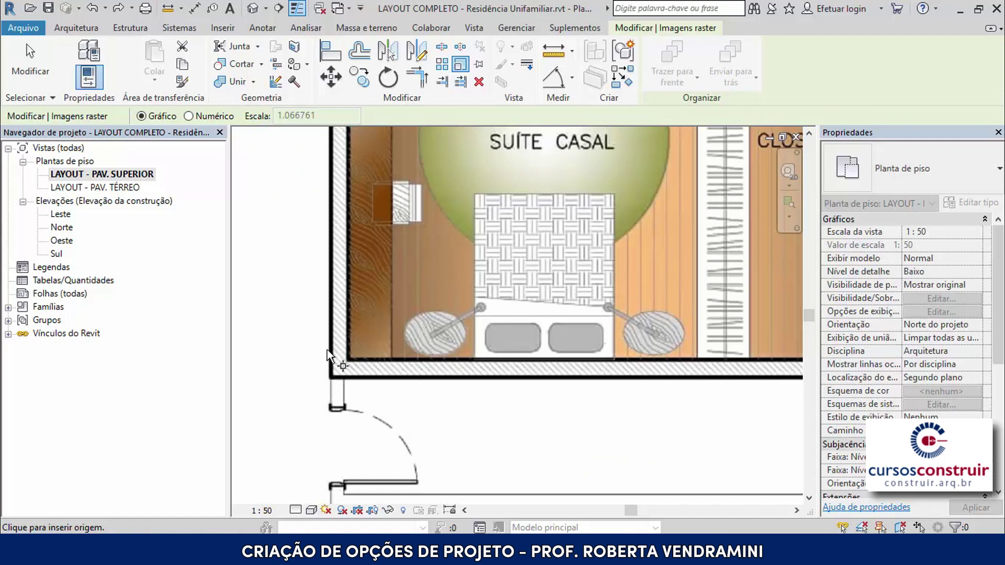
pyautogui.scroll(2, 330, 367)
pyautogui.scroll(2, 335, 387)
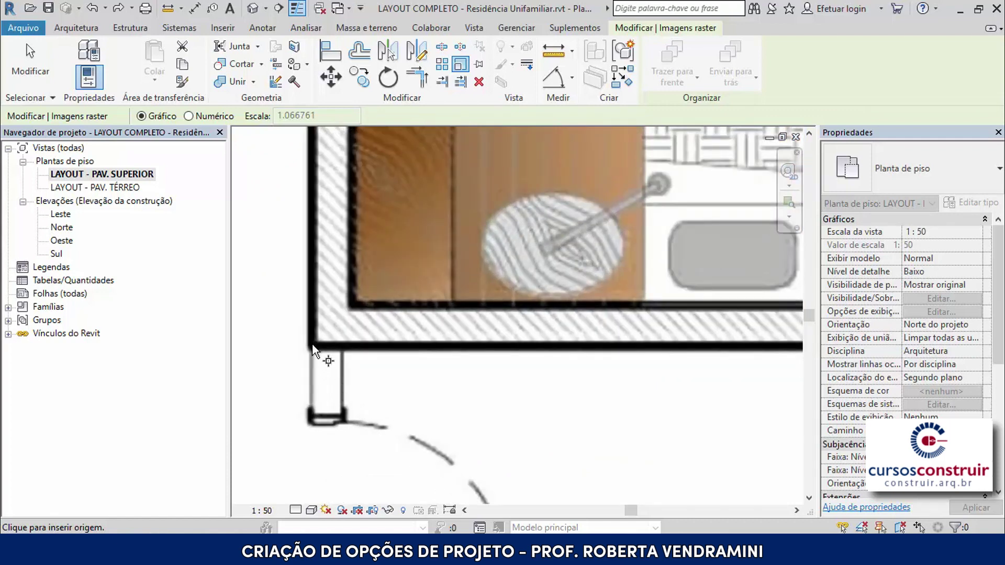
pyautogui.scroll(-2, 335, 352)
pyautogui.scroll(-2, 330, 347)
pyautogui.scroll(-2, 333, 348)
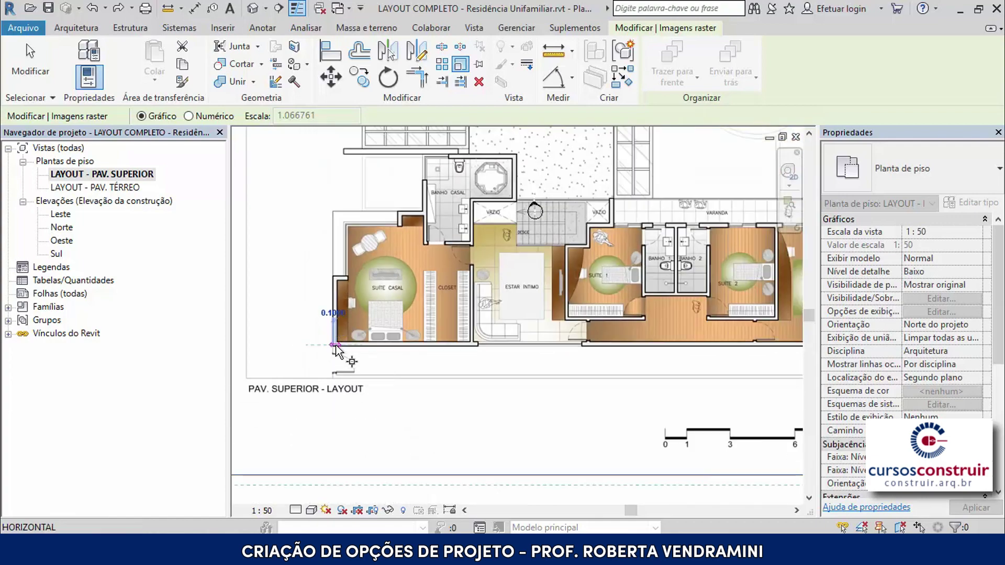
pyautogui.scroll(-2, 335, 347)
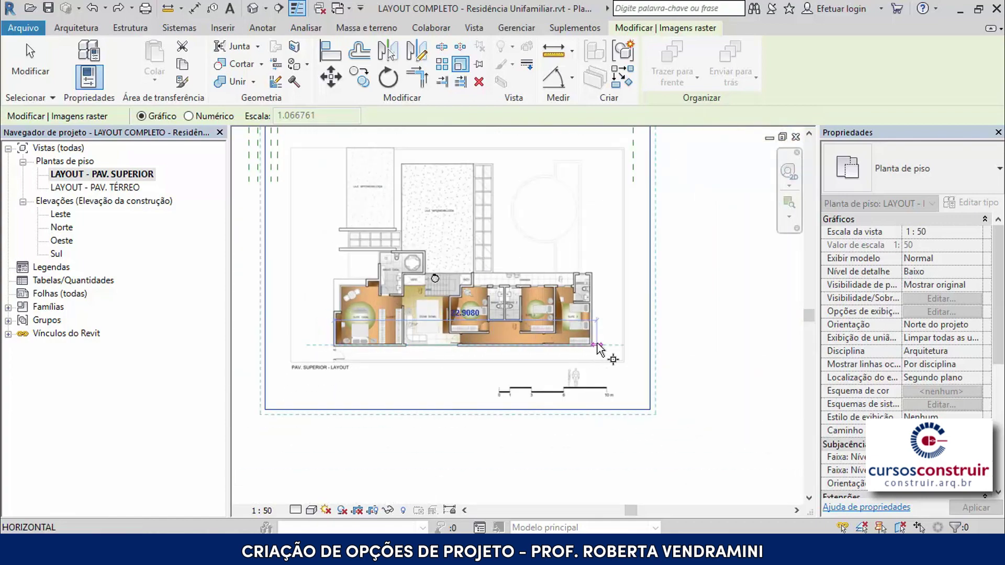
pyautogui.click(597, 345)
# - Enter 24 as the new wall length, rescaling the image to 35.8644 by 26.6189, then deselect it
pyautogui.scroll(-2, 601, 350)
pyautogui.scroll(-2, 607, 352)
pyautogui.scroll(-1, 607, 352)
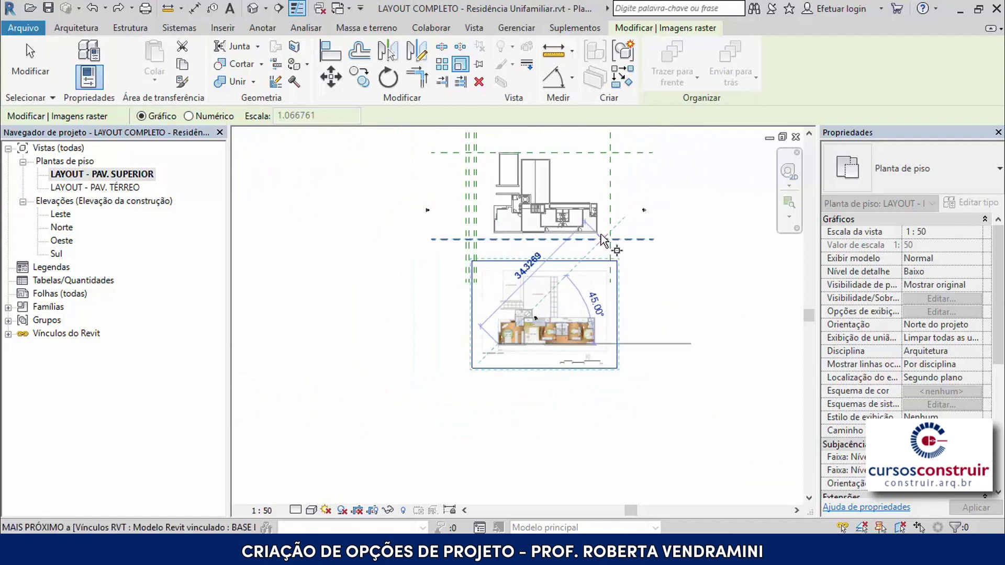
pyautogui.scroll(1, 599, 345)
pyautogui.scroll(2, 596, 342)
pyautogui.scroll(2, 596, 338)
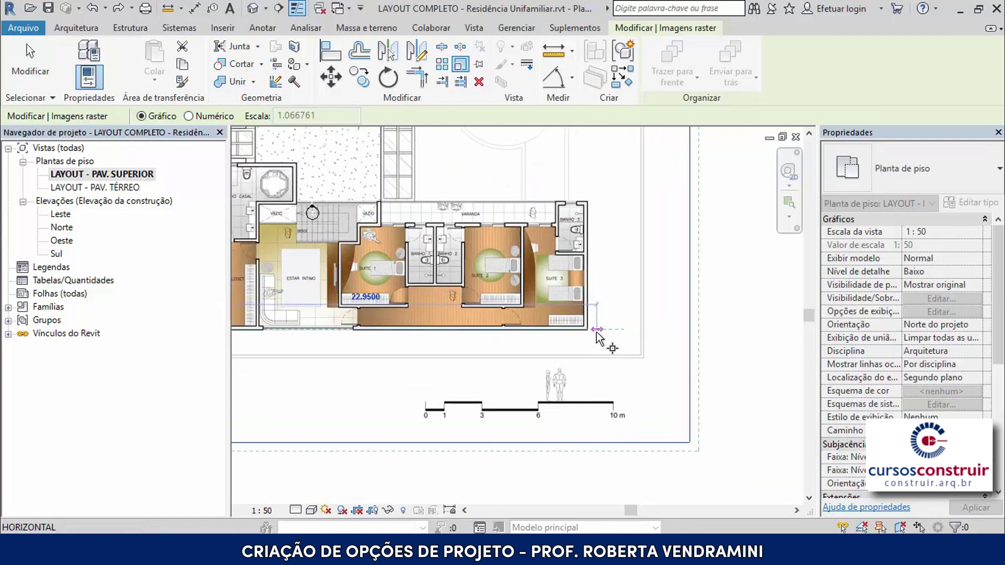
pyautogui.scroll(2, 596, 337)
pyautogui.scroll(2, 587, 336)
pyautogui.scroll(2, 585, 334)
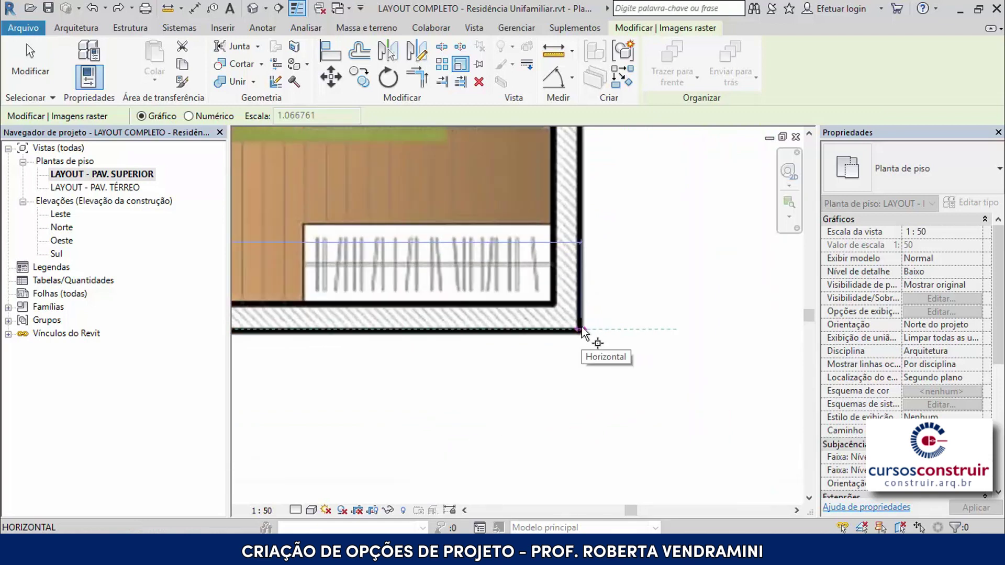
pyautogui.scroll(2, 582, 331)
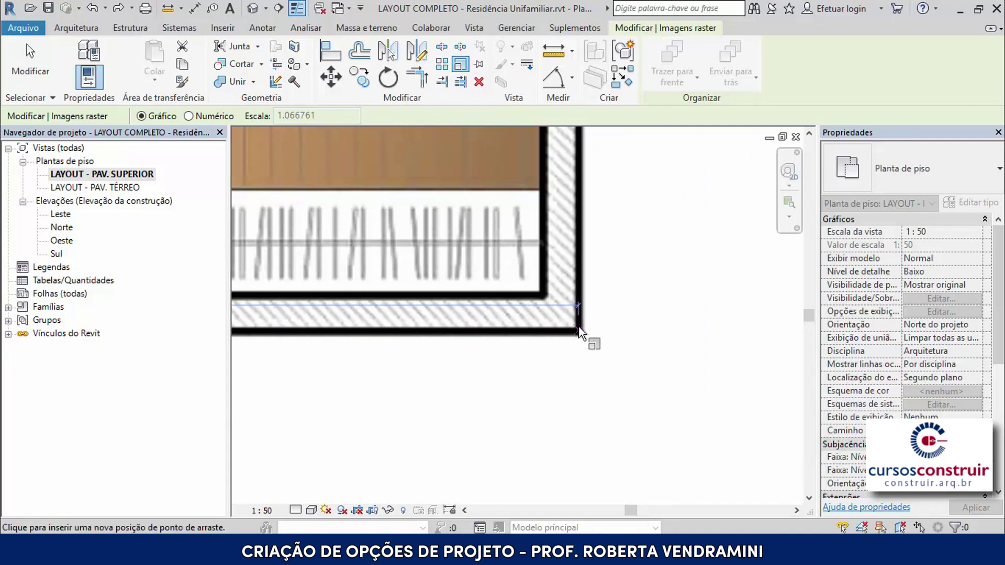
pyautogui.scroll(-2, 580, 331)
pyautogui.scroll(-2, 579, 331)
pyautogui.scroll(-2, 579, 331)
pyautogui.scroll(-1, 580, 332)
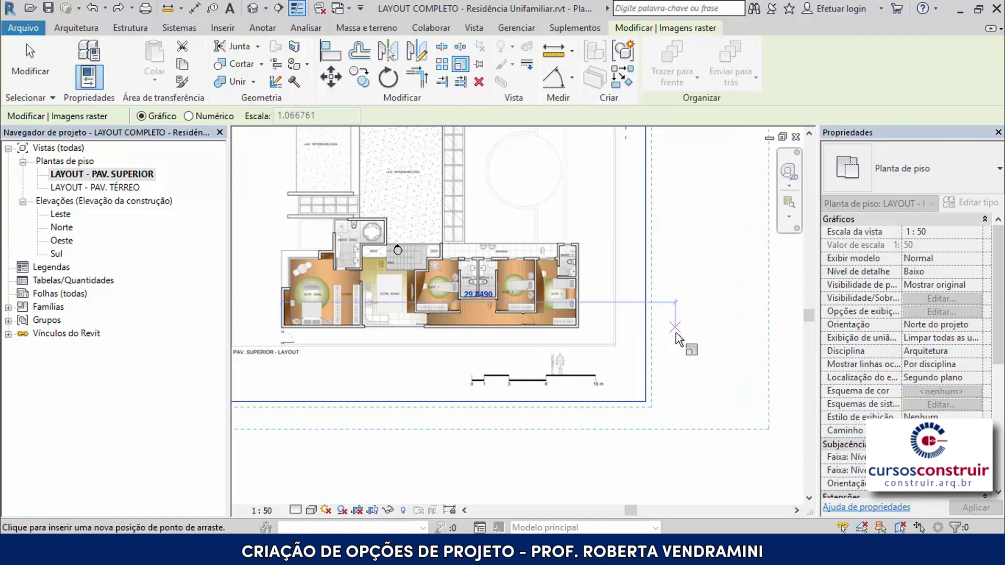
pyautogui.write('24')
pyautogui.press('Return')
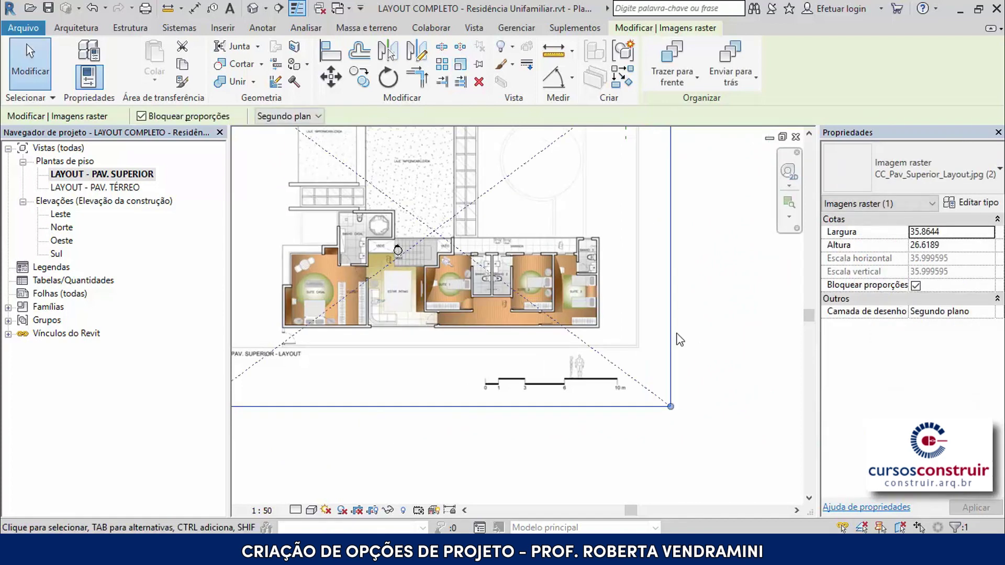
pyautogui.click(719, 327)
pyautogui.scroll(-3, 518, 366)
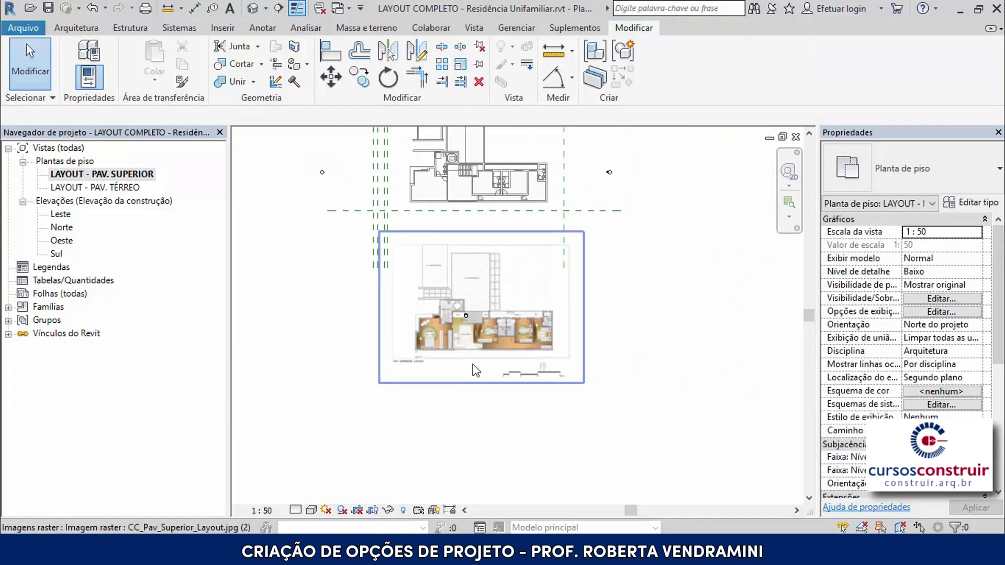
# - Open the LAYOUT - PAV. TÉRREO floor plan and zoom to the linked ground-floor model
pyautogui.moveTo(475, 371); pyautogui.dragTo(463, 433, button='middle')
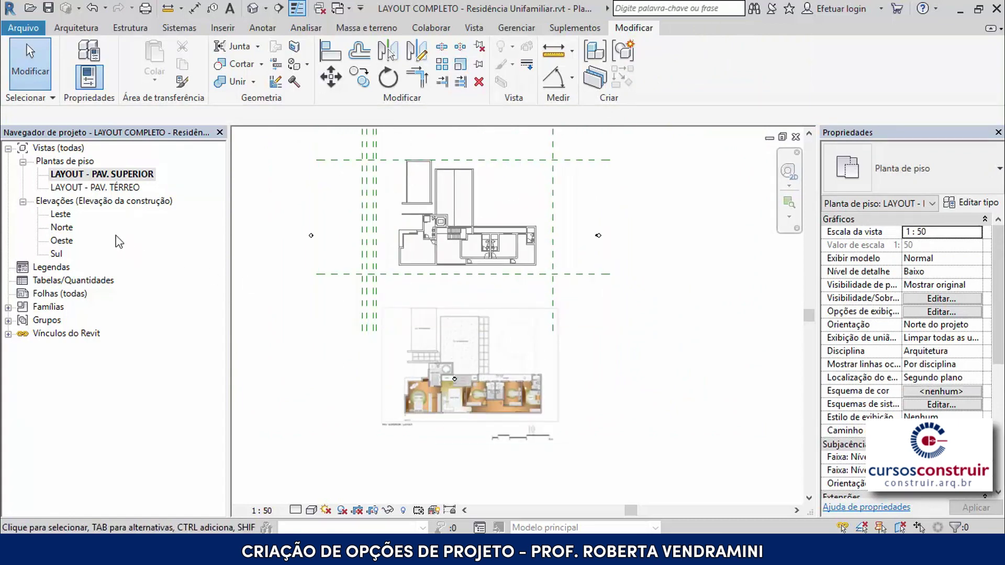
pyautogui.doubleClick(98, 187)
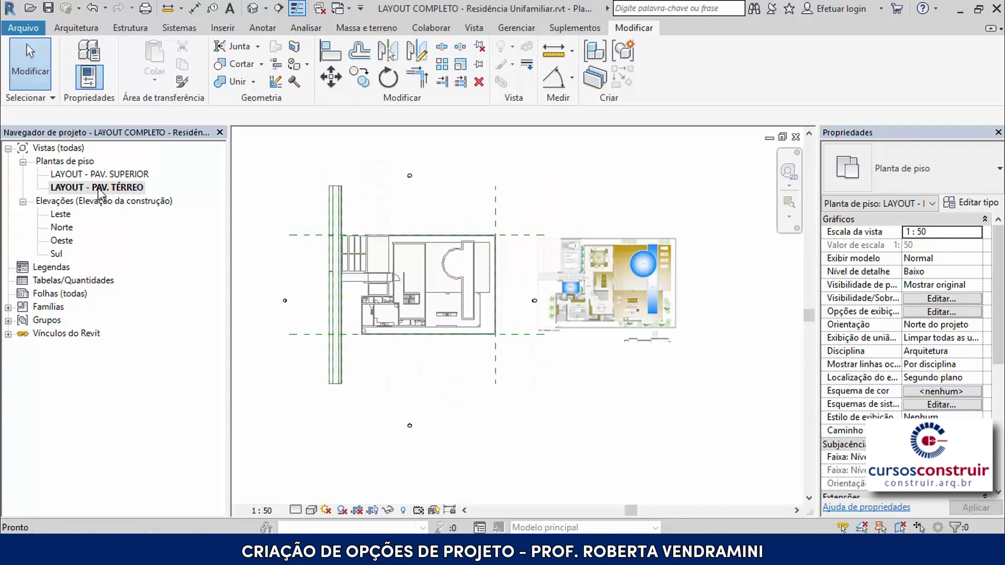
pyautogui.scroll(2, 443, 334)
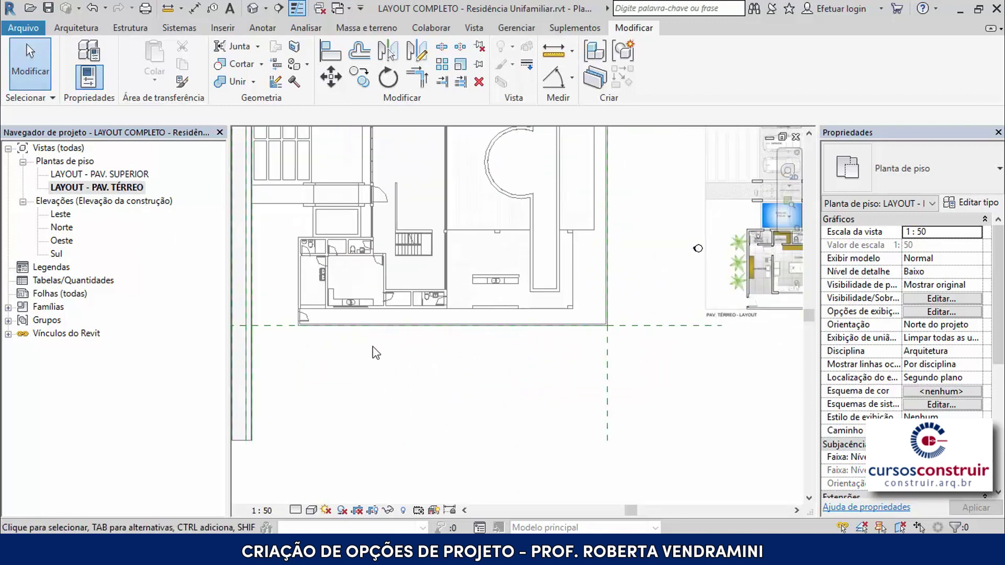
pyautogui.scroll(2, 340, 339)
pyautogui.scroll(1, 274, 335)
pyautogui.scroll(1, 275, 335)
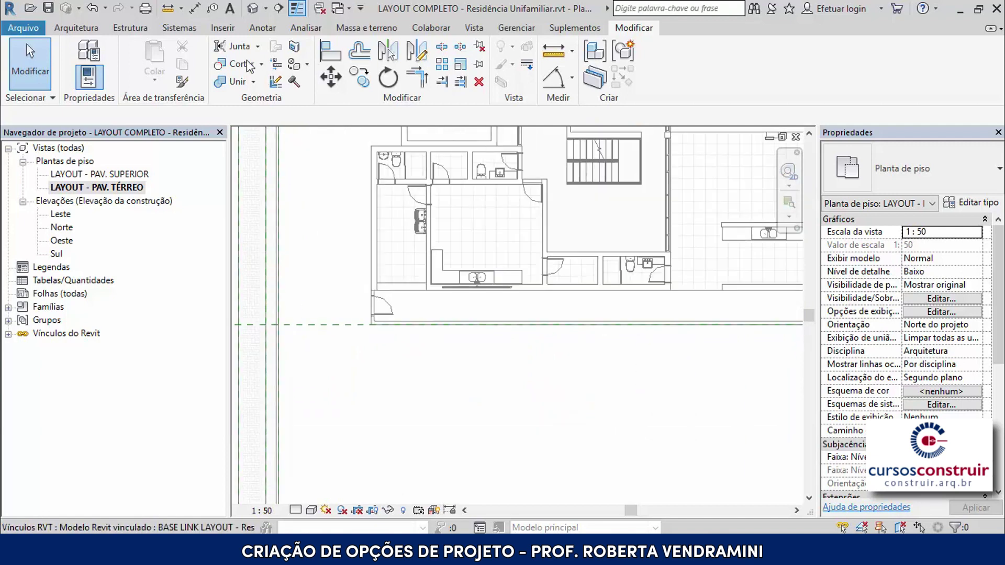
# - Measure from the grid intersection to the plan's lower corner, reading 31.0000
pyautogui.click(168, 13)
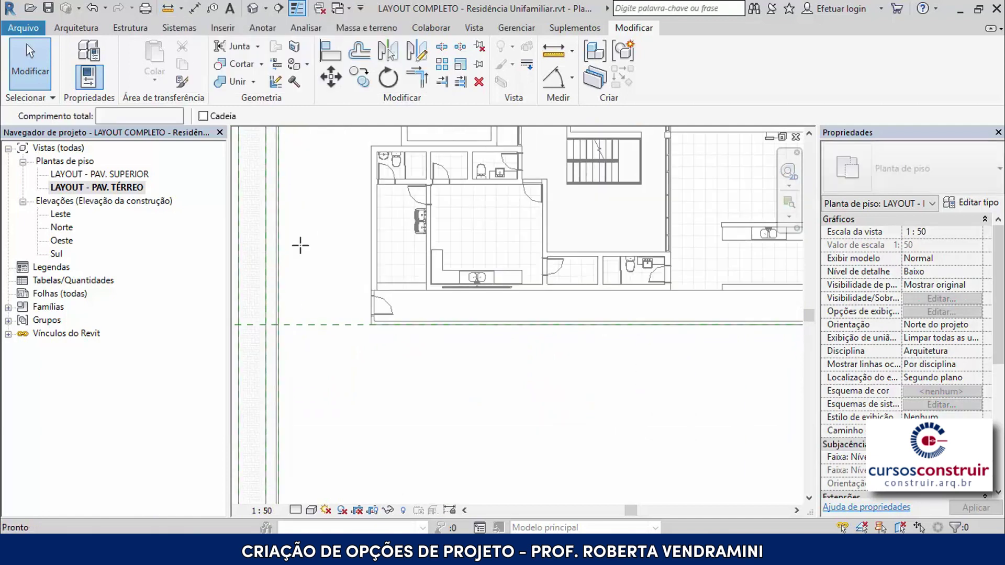
pyautogui.scroll(2, 287, 326)
pyautogui.scroll(2, 287, 325)
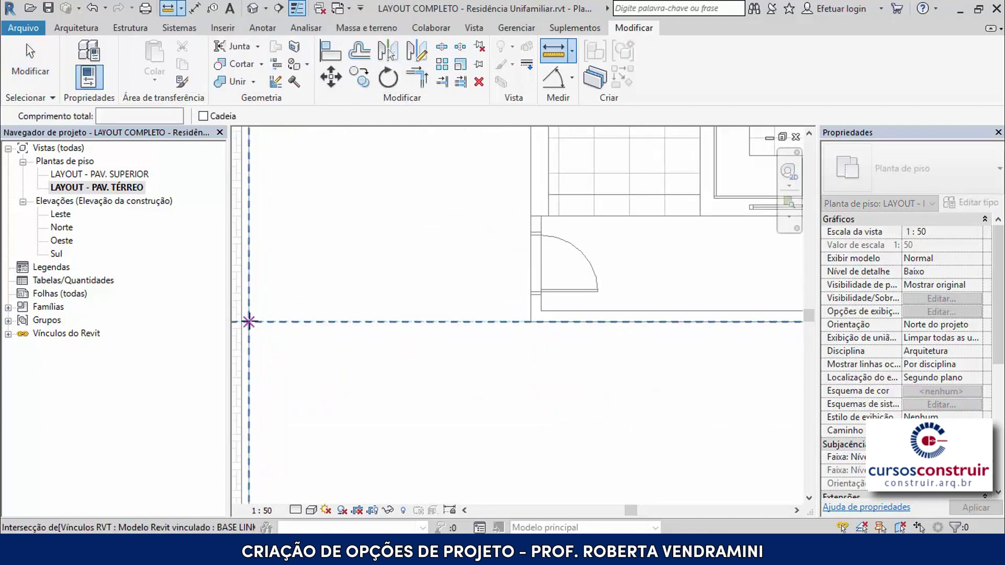
pyautogui.click(249, 321)
pyautogui.scroll(-2, 249, 321)
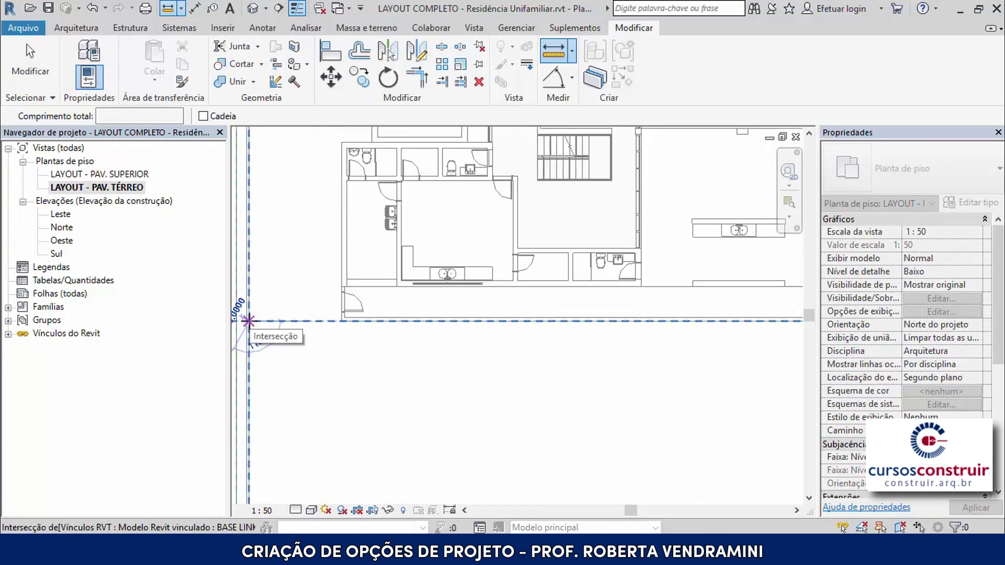
pyautogui.scroll(-2, 249, 321)
pyautogui.scroll(3, 526, 319)
pyautogui.scroll(2, 518, 323)
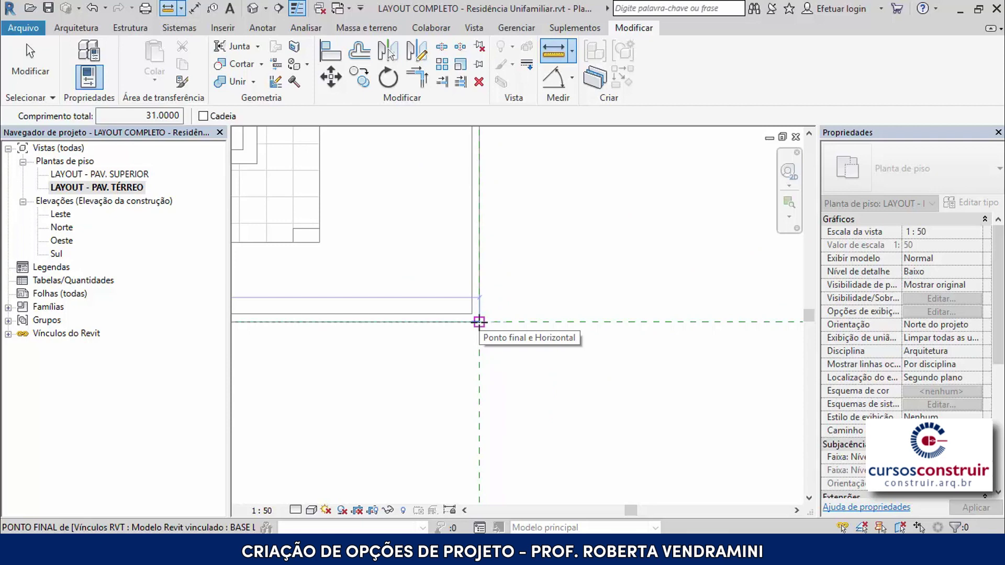
pyautogui.press('Escape')
pyautogui.scroll(-3, 386, 336)
pyautogui.scroll(-2, 514, 231)
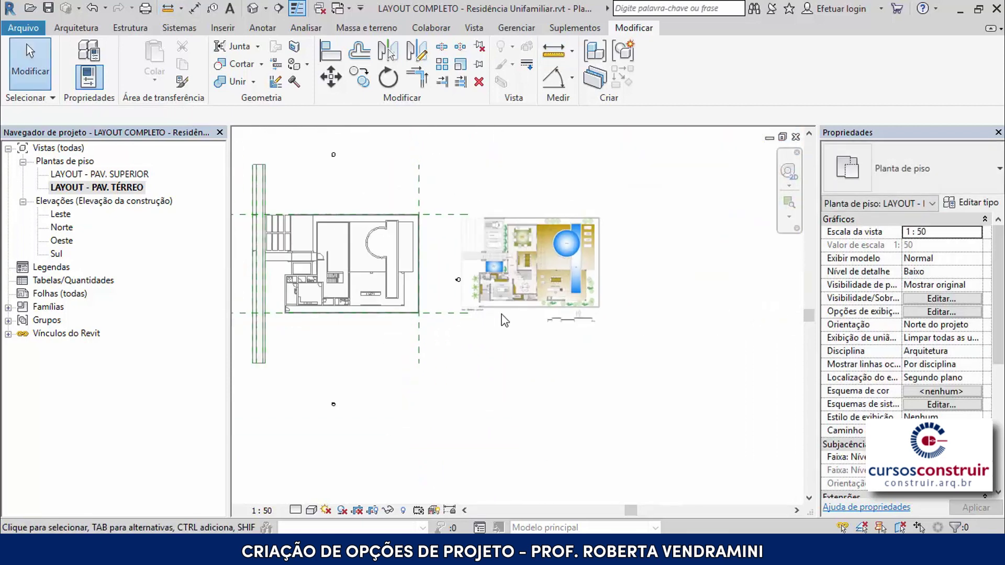
# - Select the ground-floor layout image and start scaling it from the plan's lower-left corner
pyautogui.scroll(2, 564, 265)
pyautogui.click(560, 230)
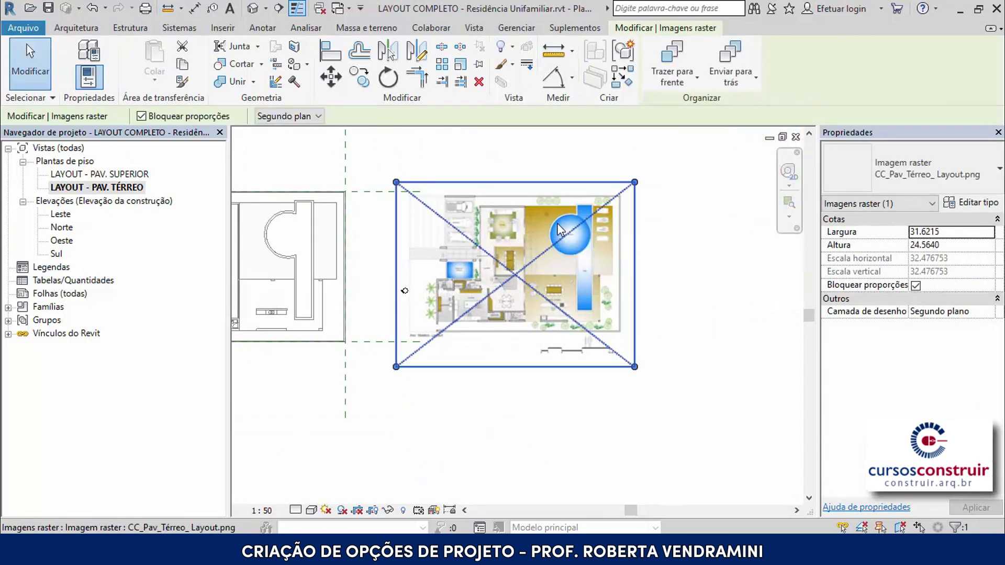
pyautogui.click(460, 65)
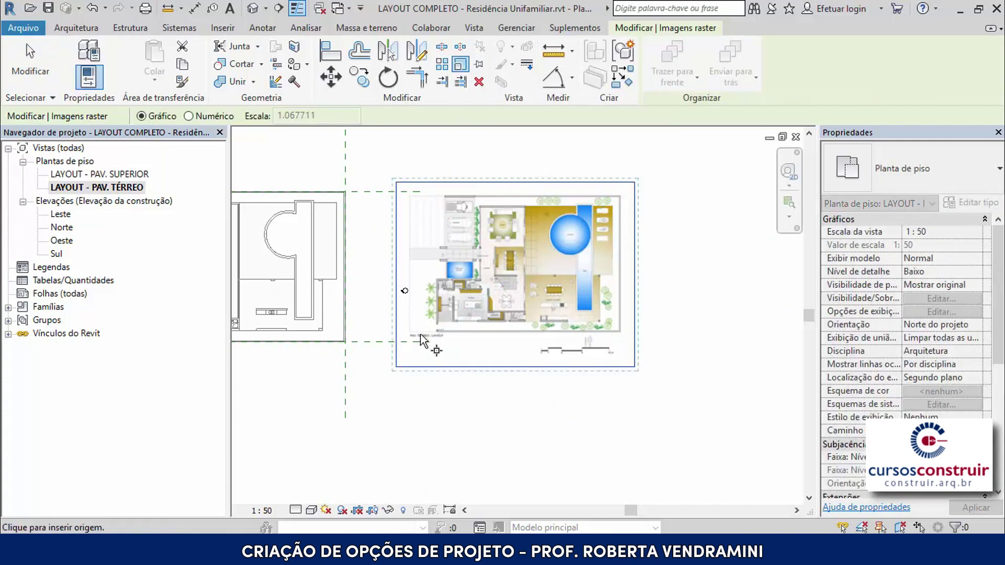
pyautogui.scroll(2, 418, 339)
pyautogui.scroll(2, 417, 340)
pyautogui.scroll(2, 408, 314)
pyautogui.scroll(2, 406, 311)
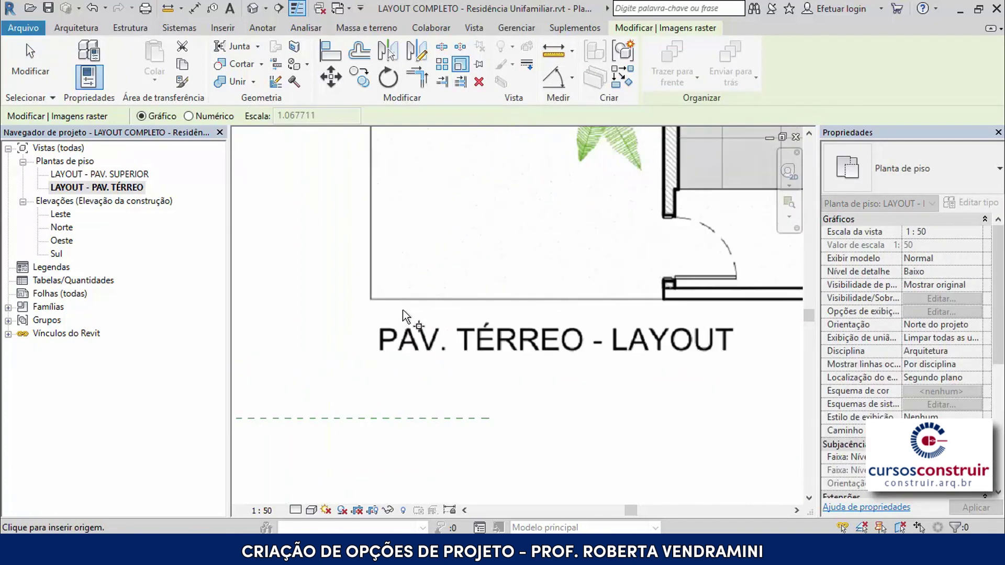
pyautogui.scroll(2, 387, 307)
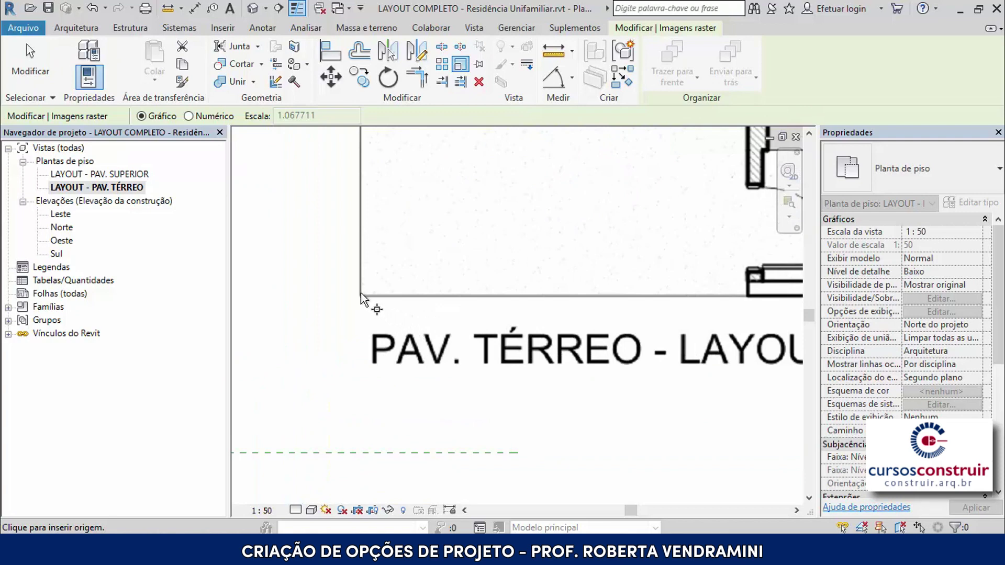
pyautogui.scroll(1, 361, 294)
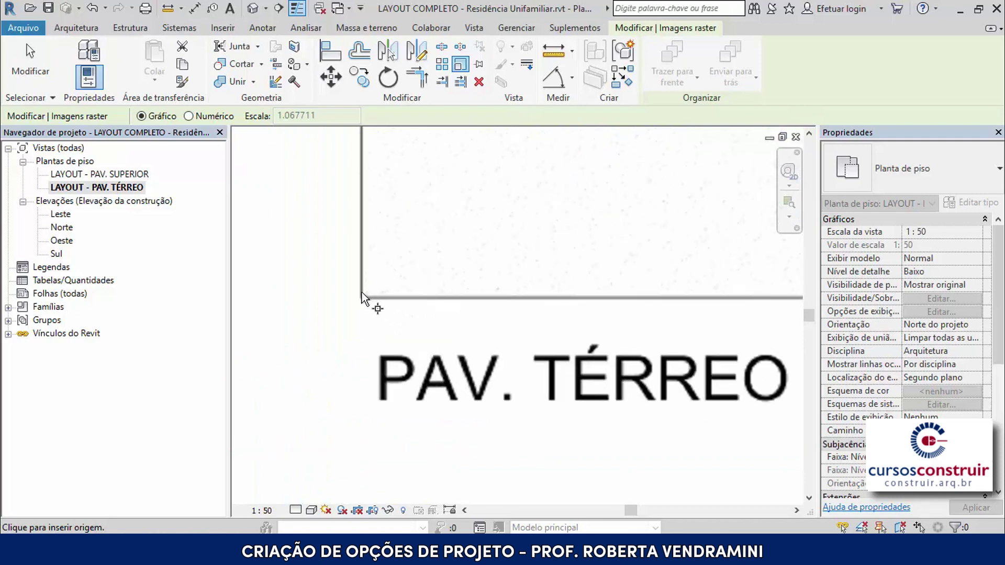
pyautogui.click(363, 297)
pyautogui.scroll(-1, 380, 295)
pyautogui.scroll(-2, 380, 294)
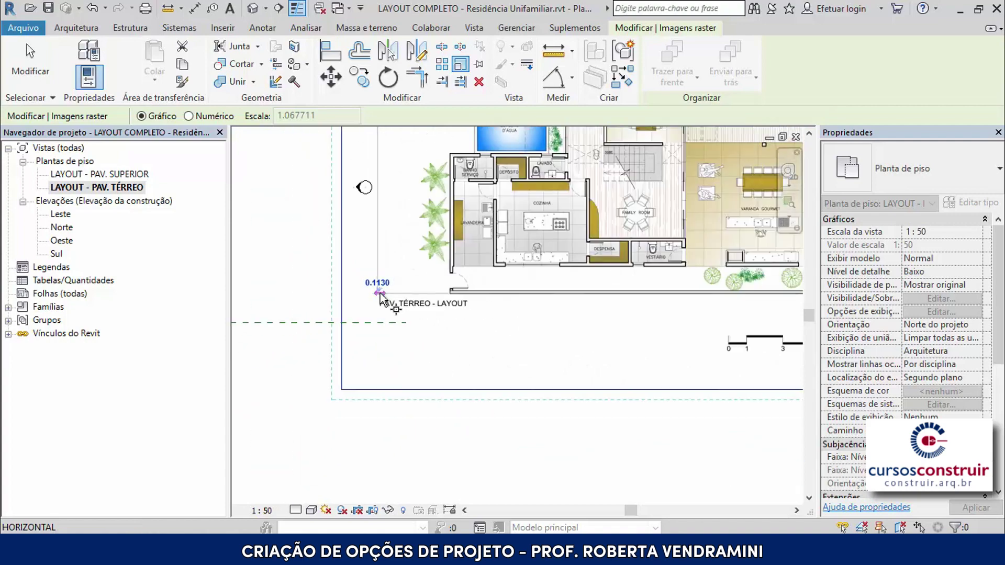
pyautogui.scroll(-2, 380, 294)
pyautogui.scroll(1, 550, 307)
pyautogui.scroll(2, 545, 294)
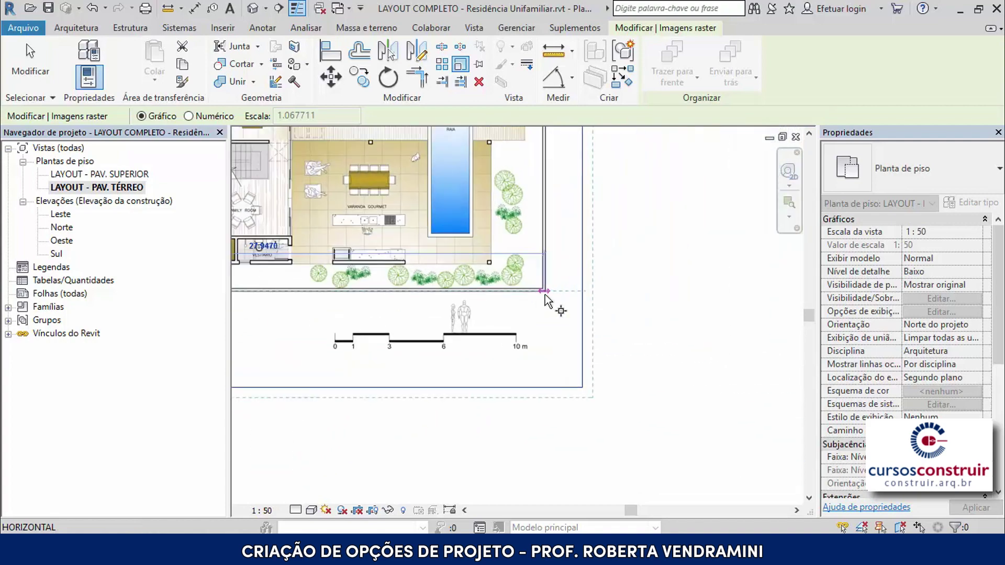
pyautogui.scroll(2, 545, 294)
pyautogui.scroll(1, 544, 294)
pyautogui.scroll(2, 545, 294)
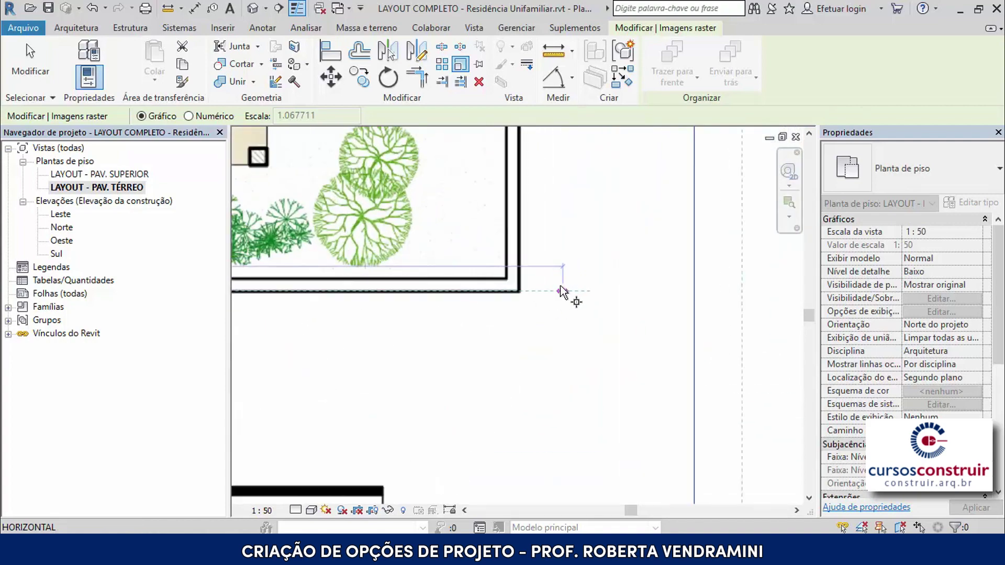
# - Use the lower-right corner as reference and enter 31 to rescale the image, then deselect it
pyautogui.click(520, 291)
pyautogui.scroll(-2, 520, 292)
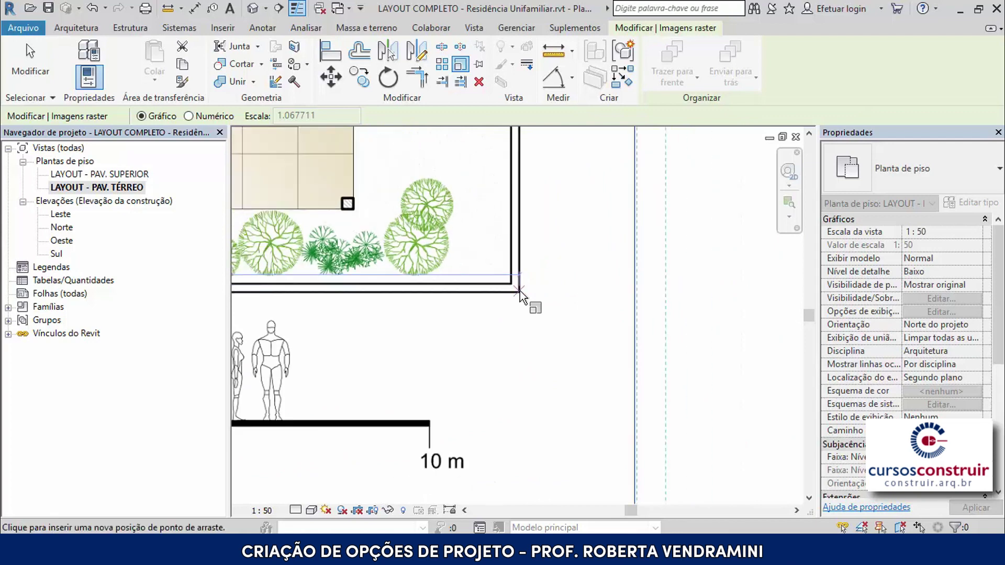
pyautogui.scroll(-2, 520, 293)
pyautogui.scroll(-2, 520, 293)
pyautogui.scroll(-1, 520, 293)
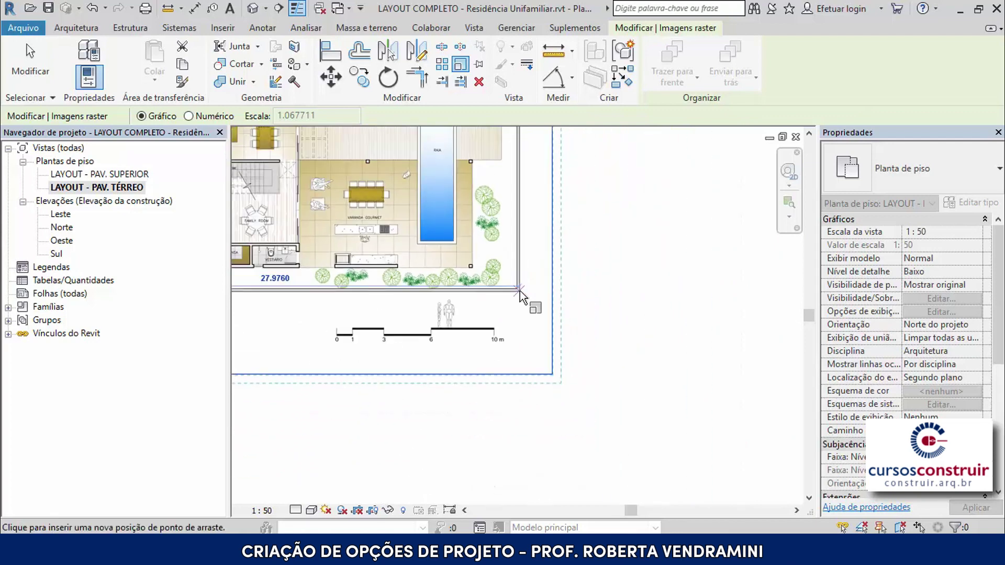
pyautogui.scroll(-1, 521, 294)
pyautogui.scroll(-1, 520, 294)
pyautogui.scroll(-1, 521, 294)
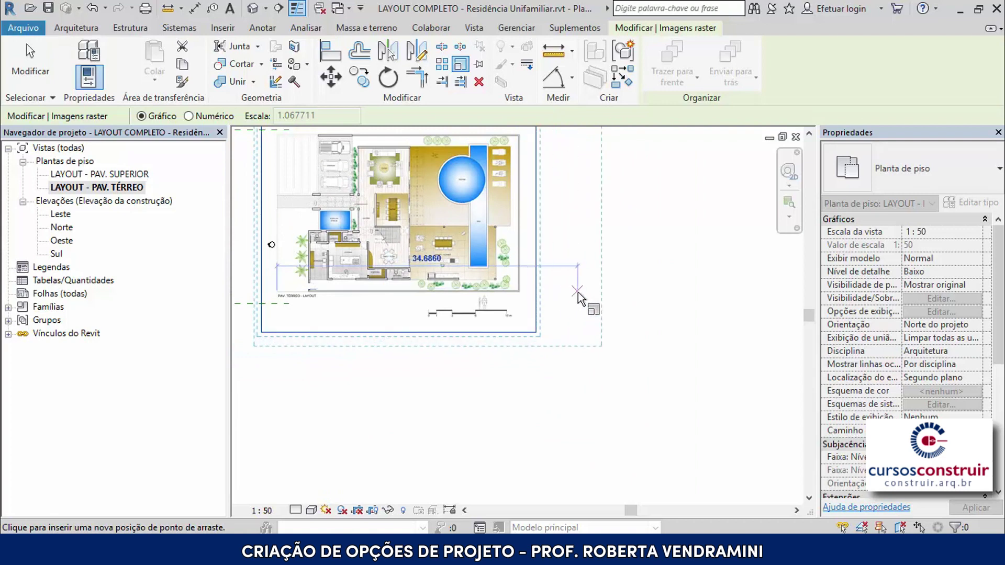
pyautogui.write('31')
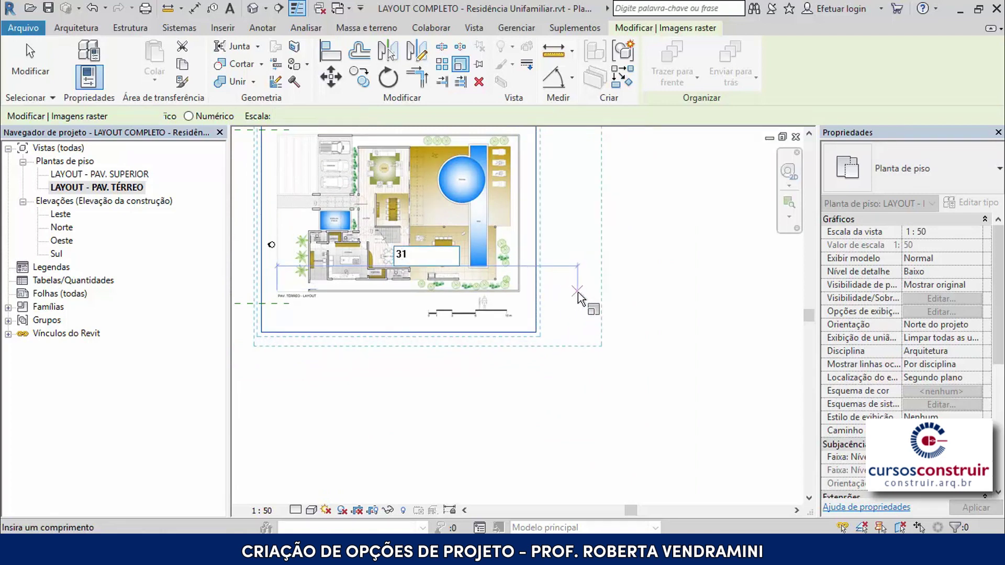
pyautogui.press('Return')
pyautogui.click(641, 310)
pyautogui.scroll(-4, 642, 319)
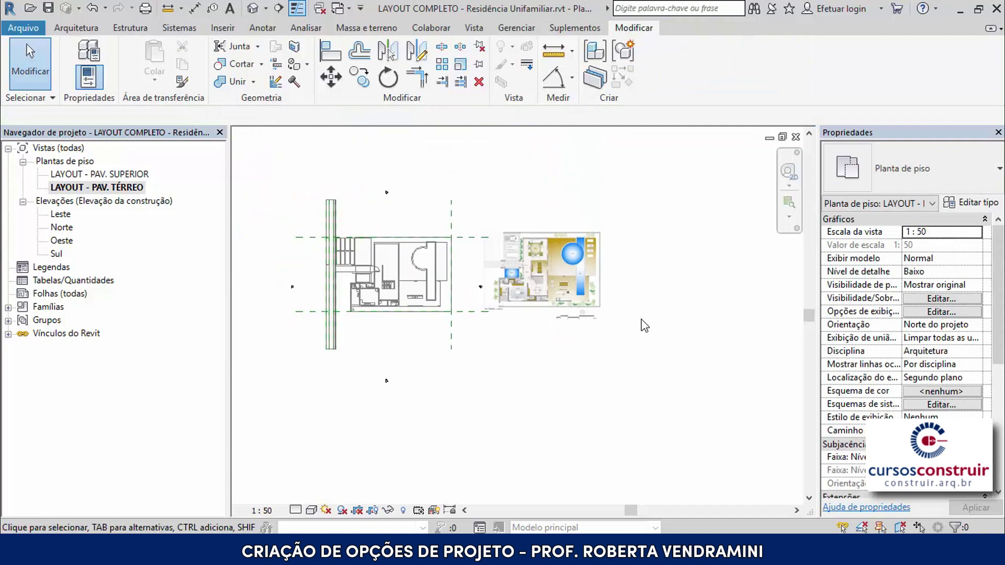
pyautogui.scroll(2, 518, 236)
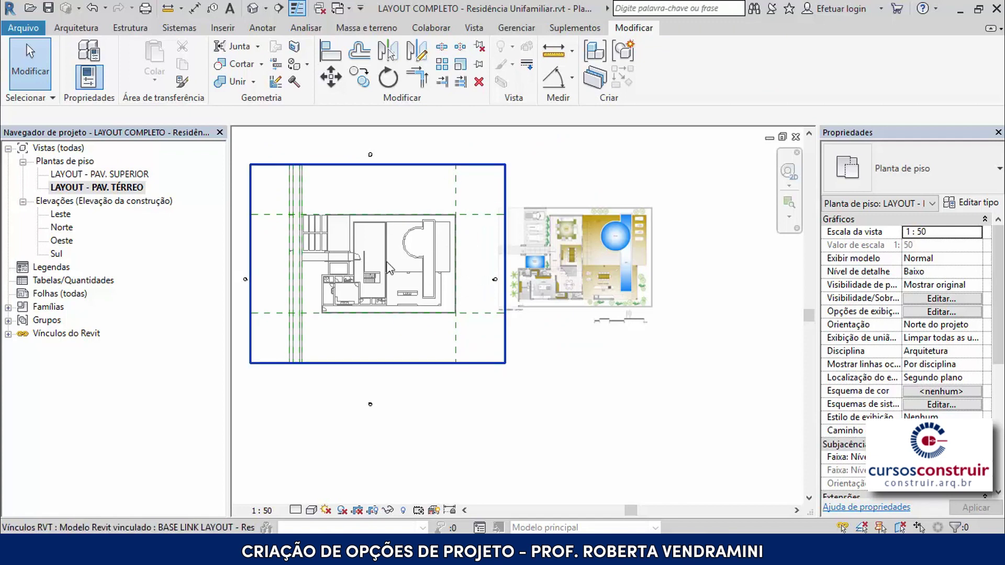
pyautogui.scroll(-2, 461, 309)
pyautogui.scroll(2, 461, 308)
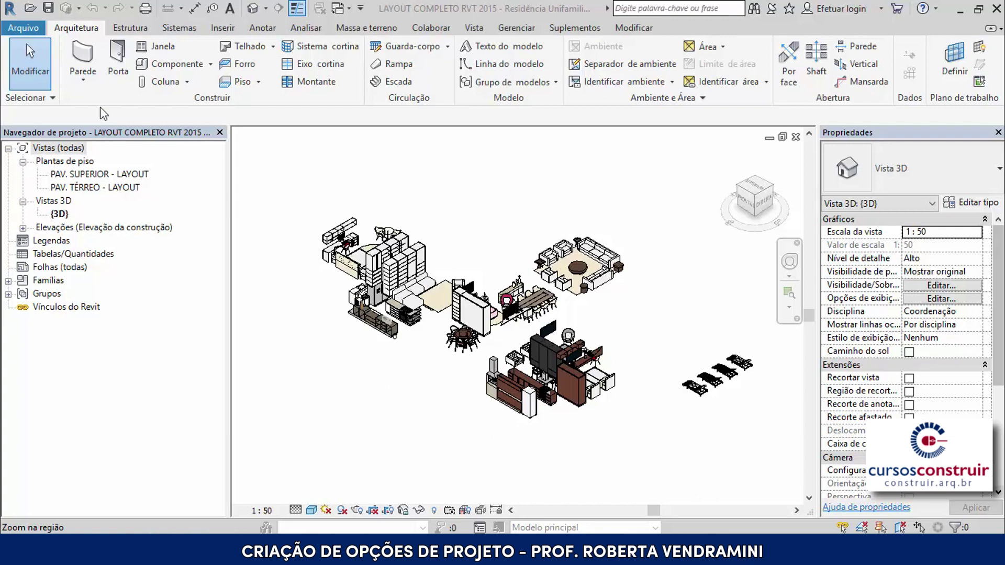
# - Bring up the Open dialog listing the LAYOUT COMPLETO and LAYOUT SUÍTES COM HALL projects
pyautogui.click(30, 8)
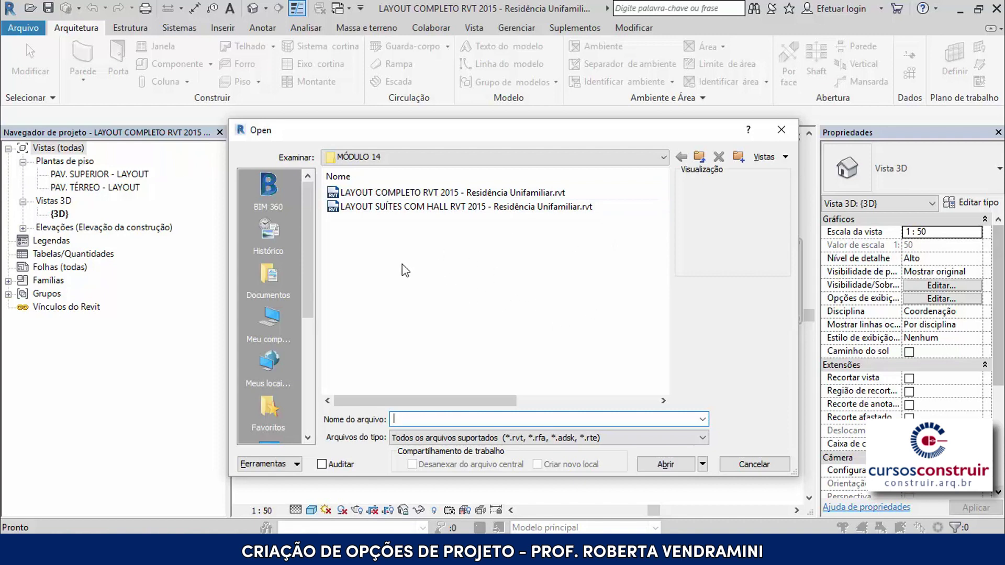
# - Open LAYOUT SUÍTES COM HALL RVT 2015 - Residência Unifamiliar.rvt from the MÓDULO 14 folder
pyautogui.click(372, 209)
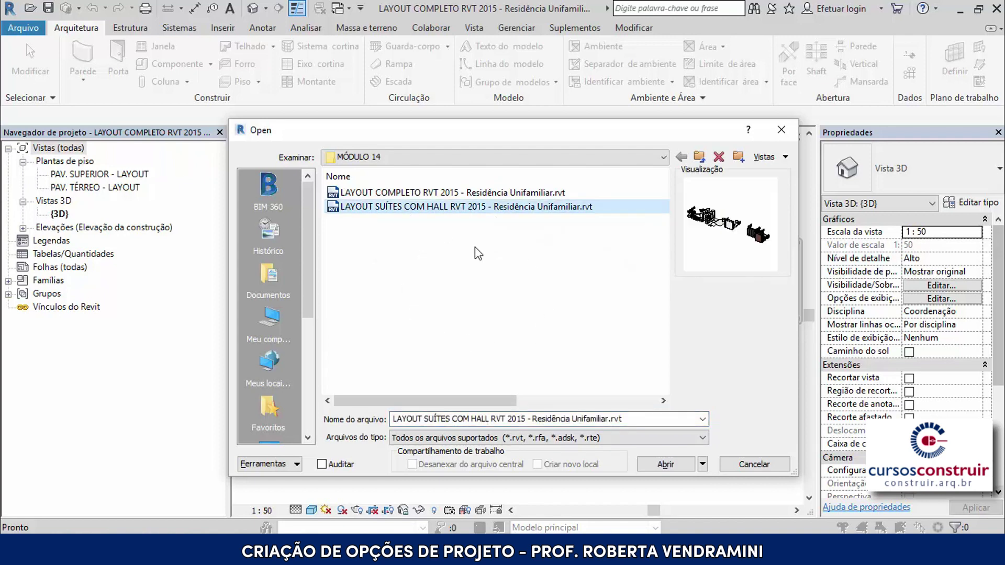
pyautogui.click(676, 461)
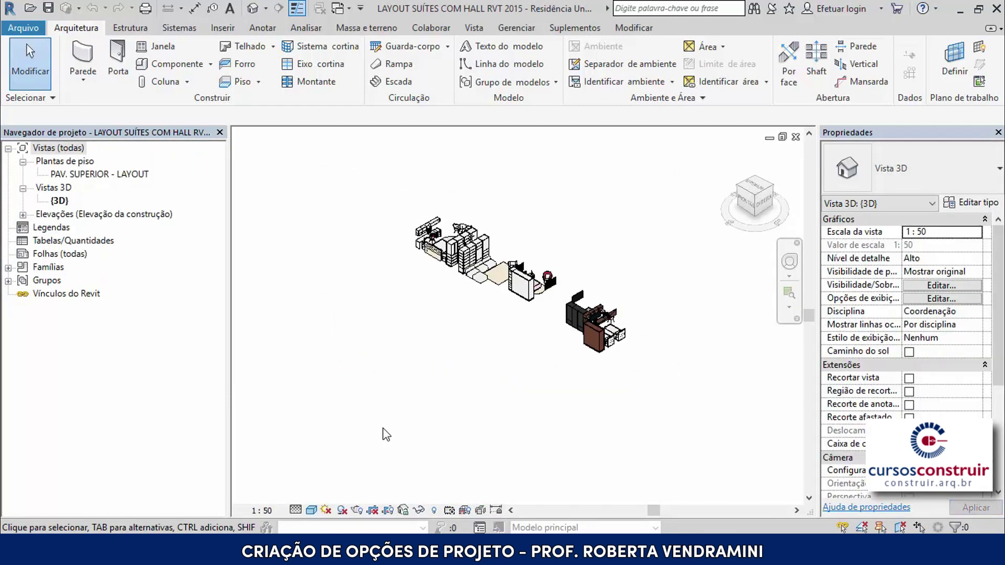
# - Save the suites project as a copy, changing 2015 to 2018 in the name and confirming the save options
pyautogui.click(24, 29)
pyautogui.moveTo(52, 205)
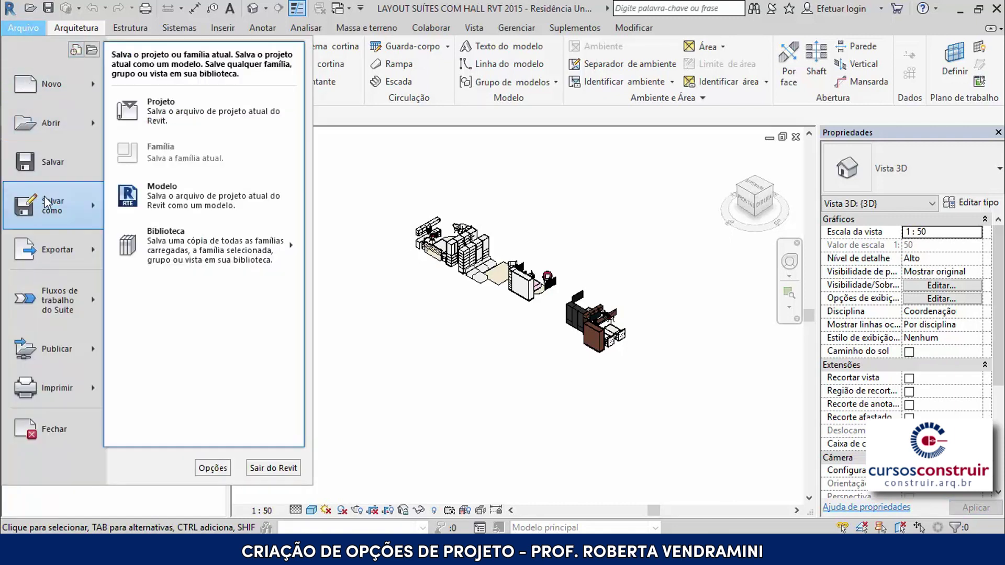
pyautogui.click(177, 127)
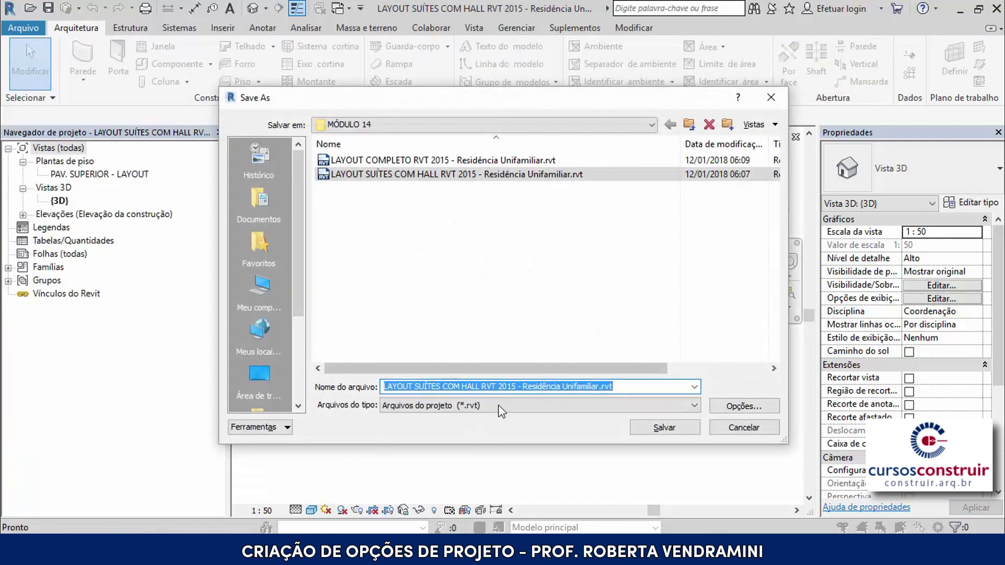
pyautogui.click(517, 390)
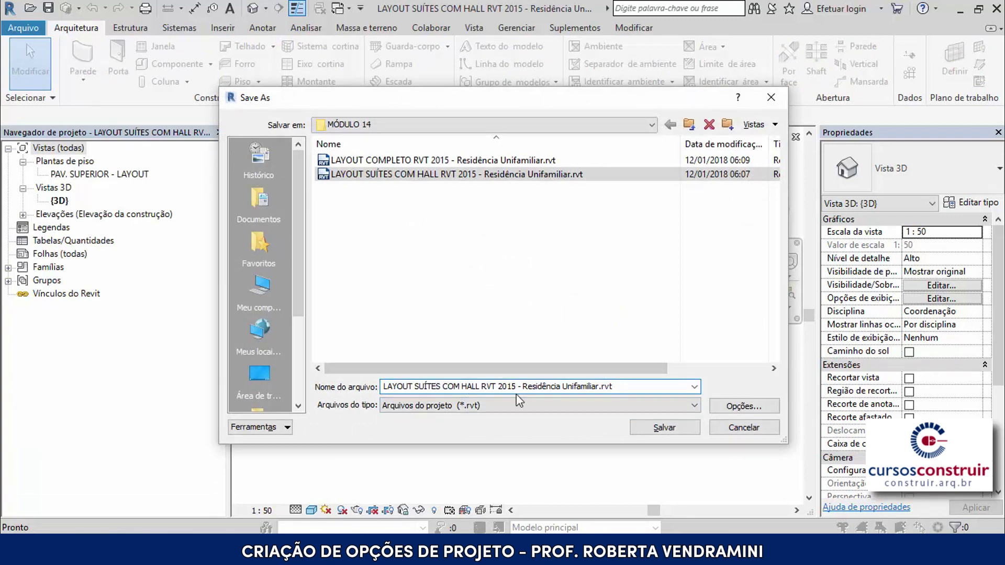
pyautogui.press('BackSpace')
pyautogui.write('8')
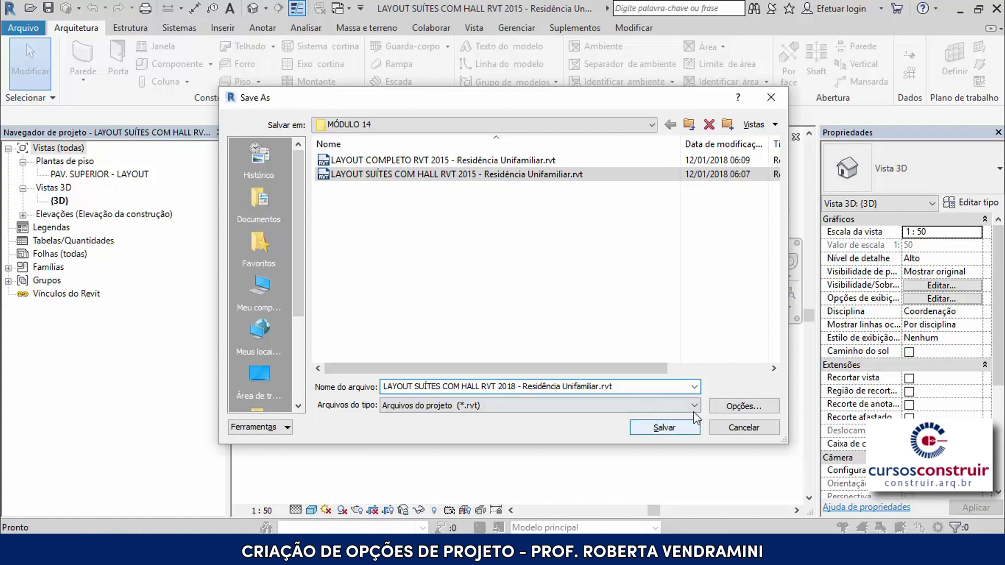
pyautogui.click(727, 407)
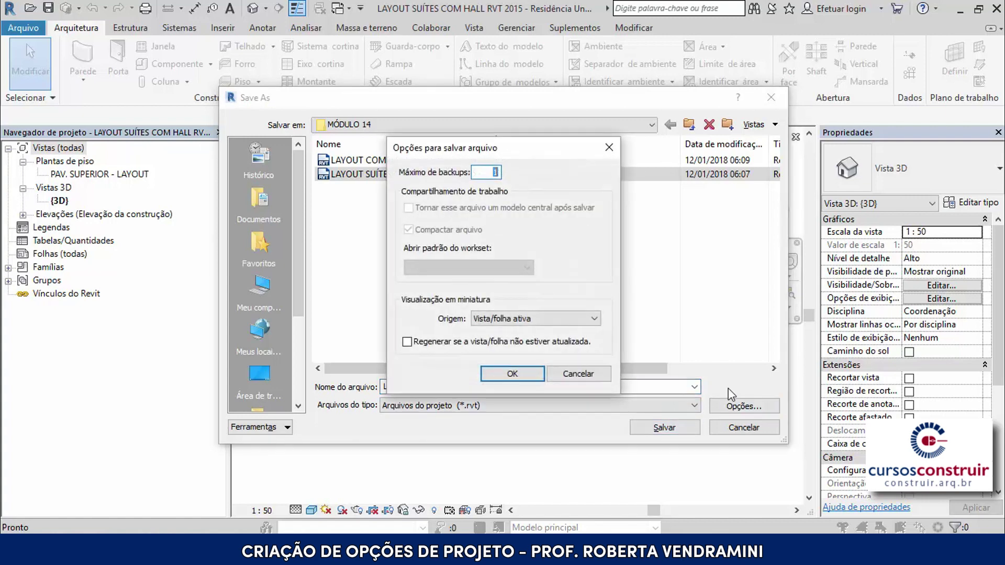
pyautogui.click(512, 374)
pyautogui.click(663, 427)
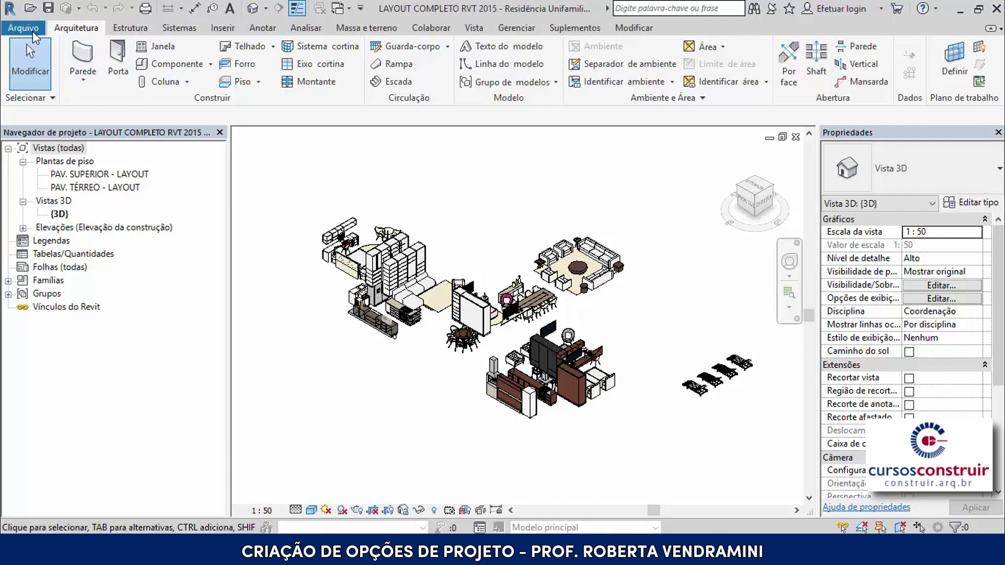
# - Save the complete layout project as a copy, changing 2015 to 2018 in the file name
pyautogui.click(31, 29)
pyautogui.moveTo(52, 205)
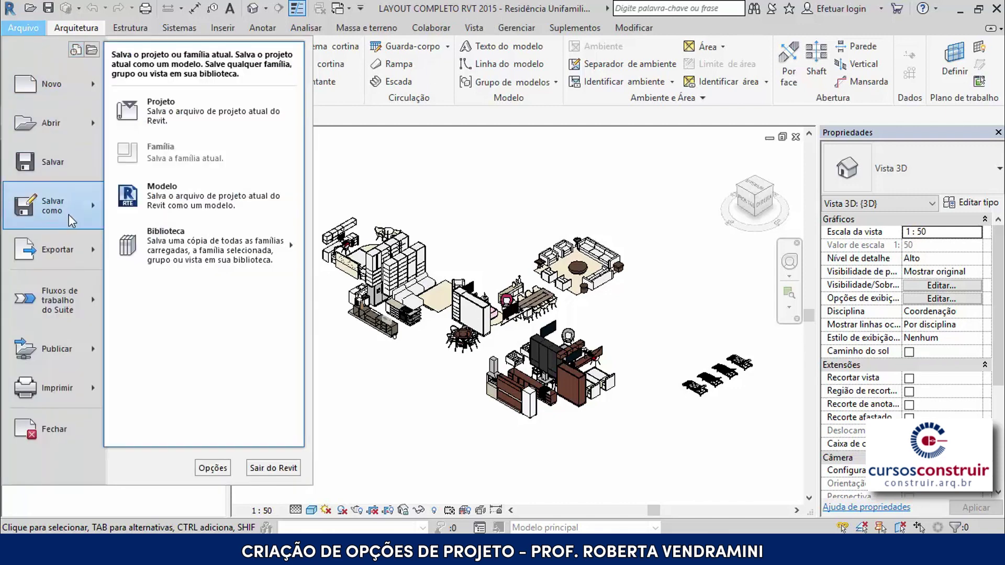
pyautogui.click(157, 119)
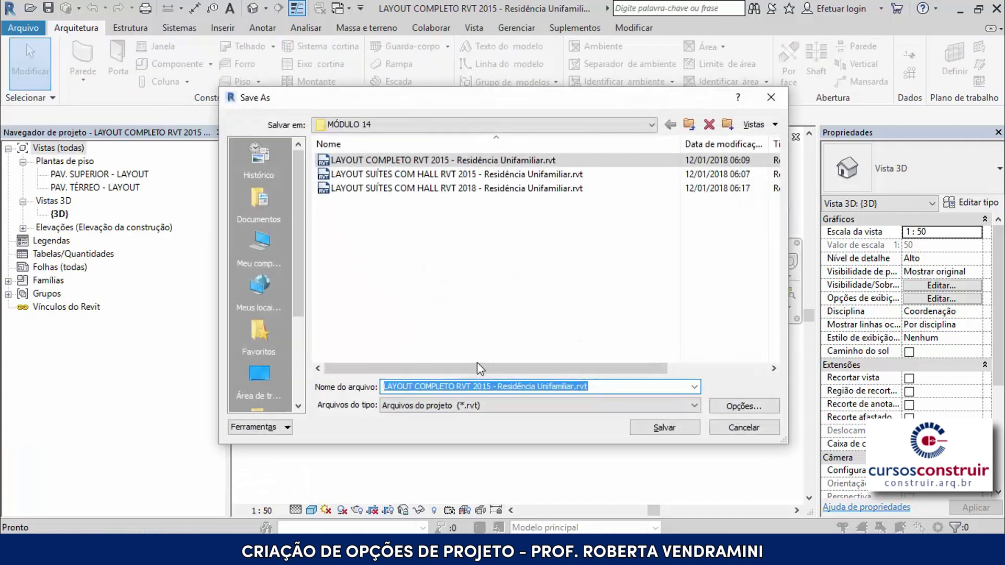
pyautogui.click(486, 387)
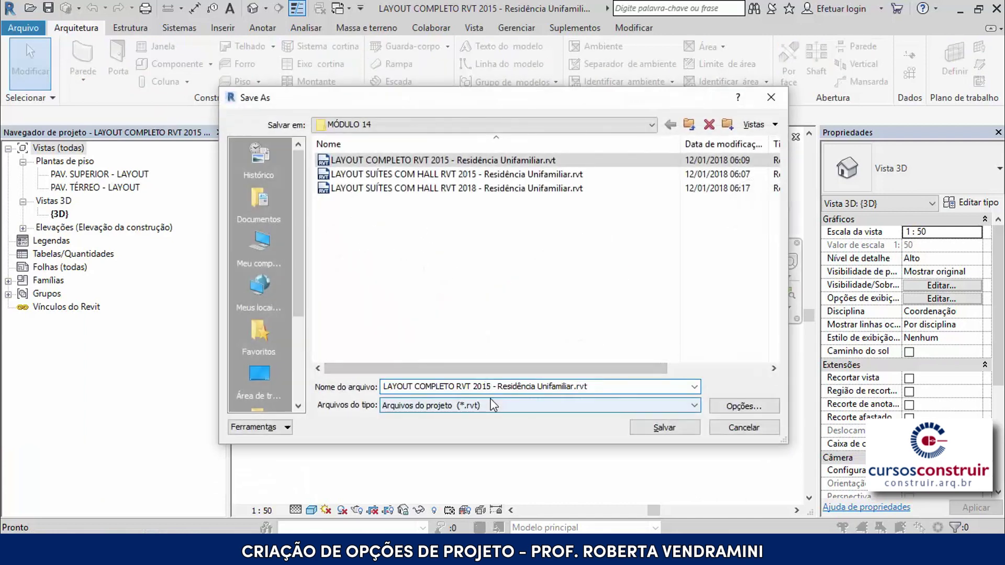
pyautogui.press('Delete')
pyautogui.write('8')
pyautogui.click(664, 427)
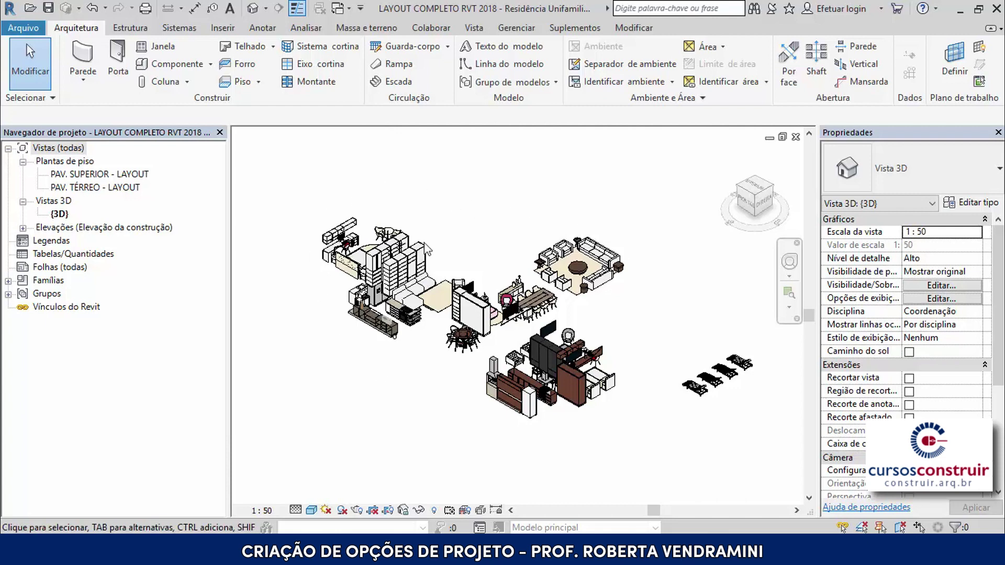
# - Open the PAV. TÉRREO - LAYOUT plan and check Manage Links, confirming no linked models exist
pyautogui.doubleClick(75, 189)
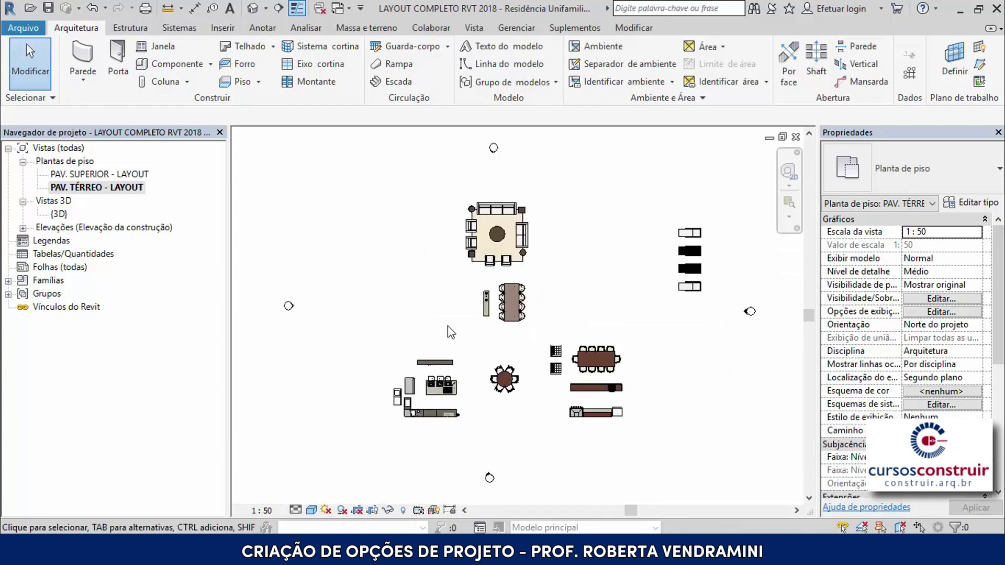
pyautogui.scroll(-3, 448, 325)
pyautogui.scroll(2, 494, 330)
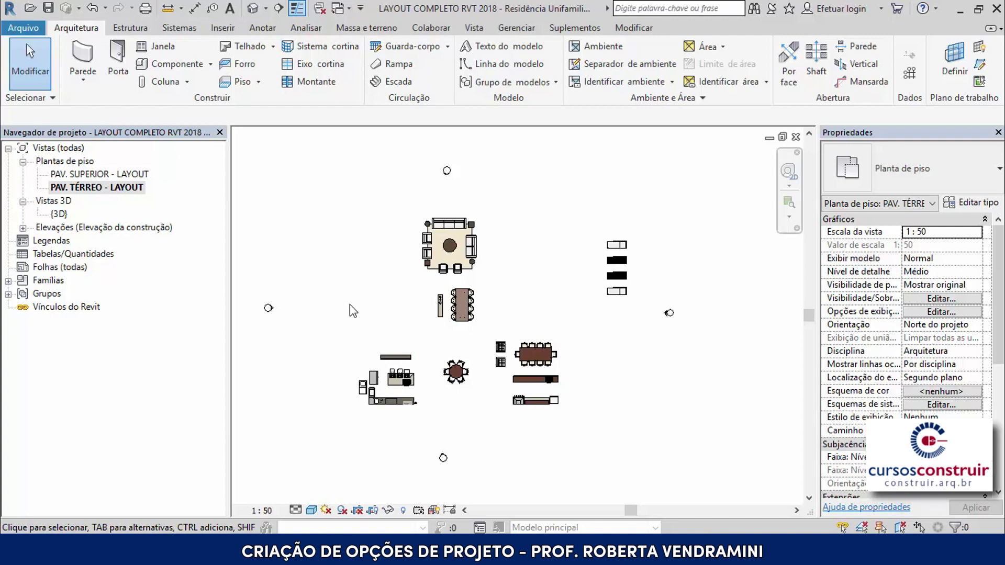
pyautogui.click(507, 32)
pyautogui.click(554, 82)
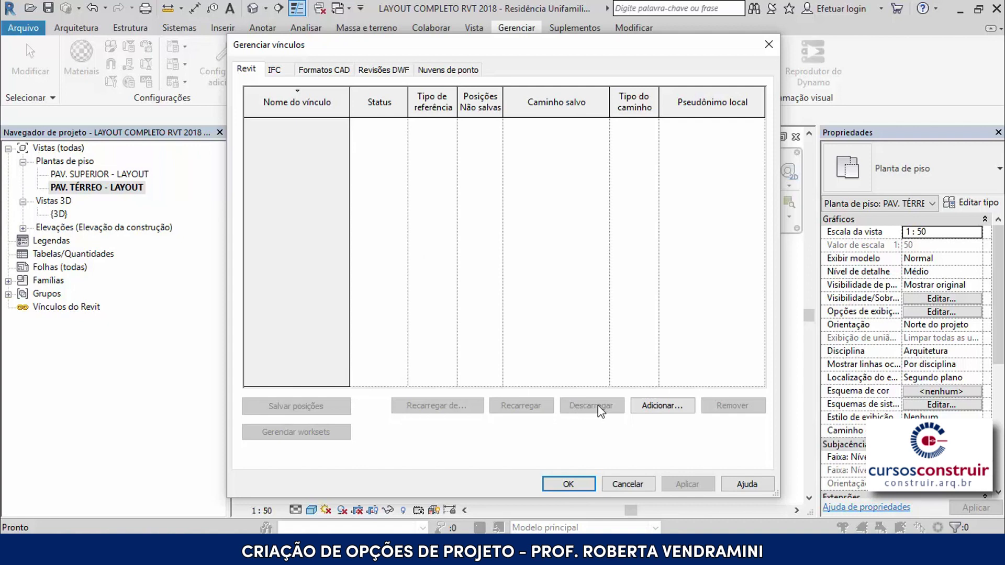
pyautogui.click(622, 484)
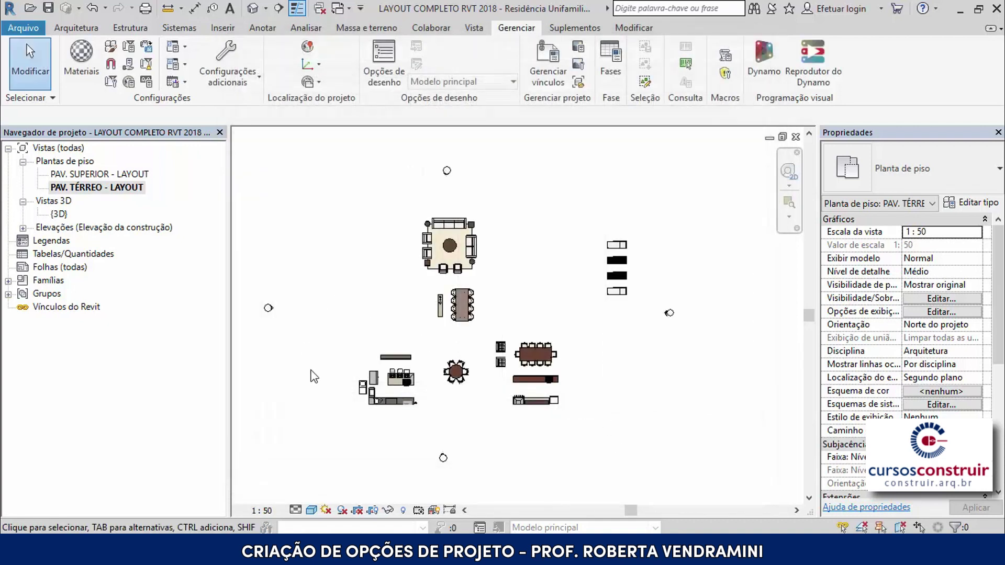
# - Browse the upper floor layout plan and {3D} view, then cycle to the suites project's 3D view
pyautogui.doubleClick(147, 178)
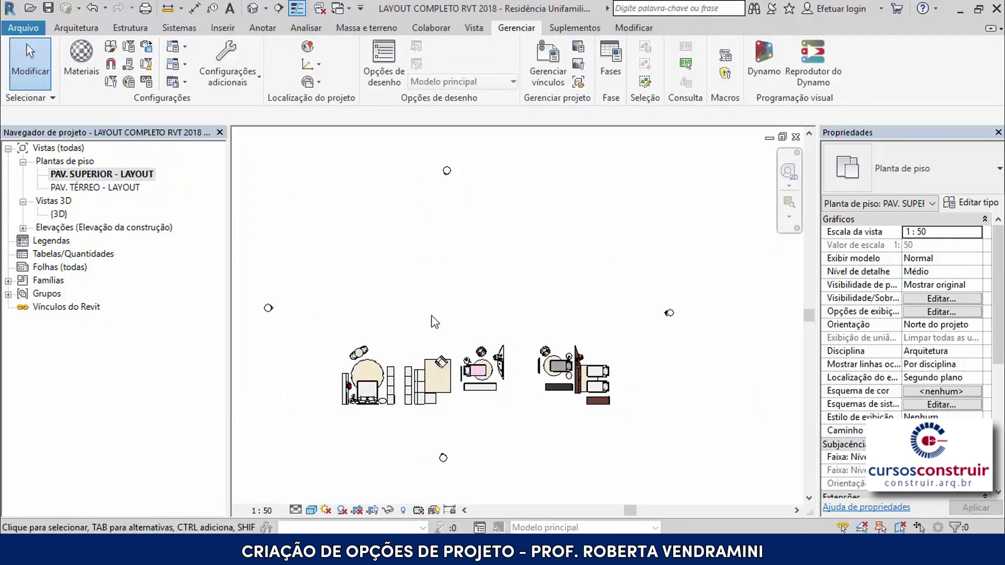
pyautogui.doubleClick(61, 214)
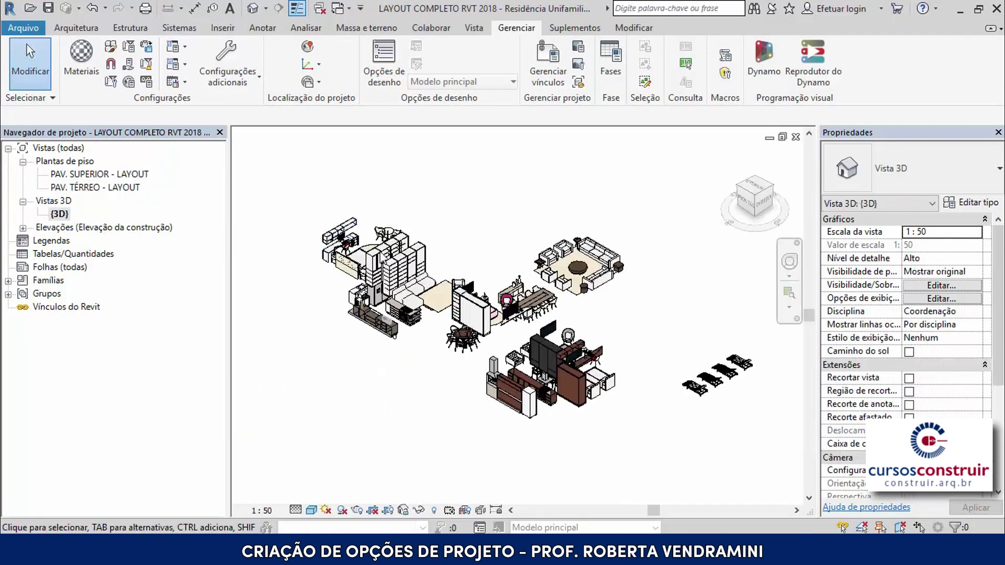
pyautogui.hotkey('ctrl', 'Tab')
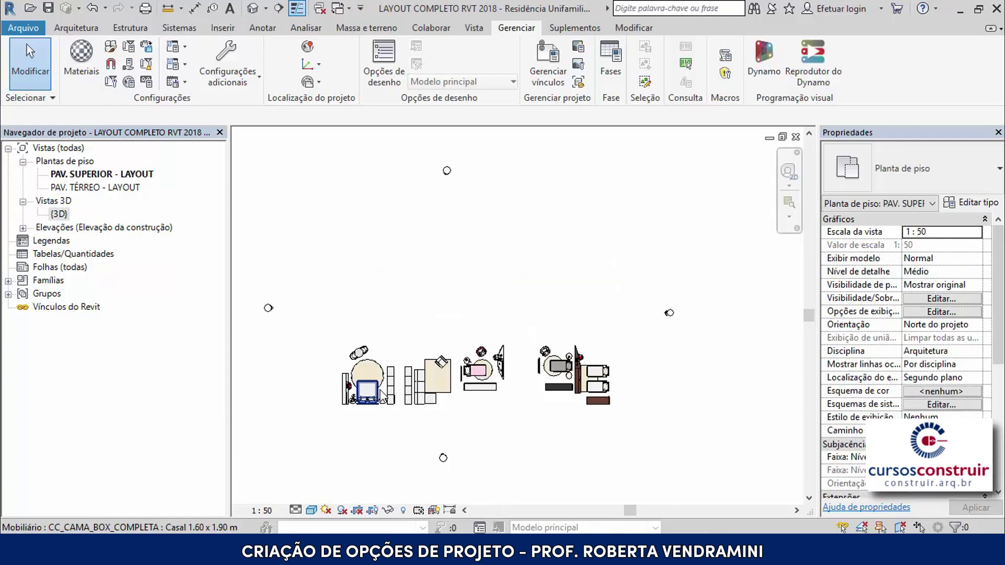
pyautogui.hotkey('ctrl', 'Tab')
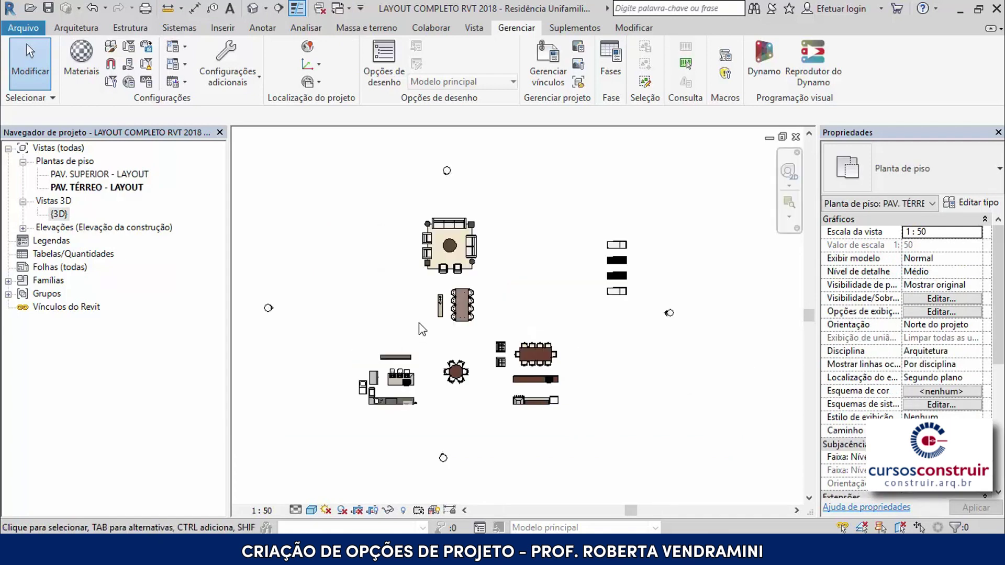
pyautogui.hotkey('ctrl', 'Tab')
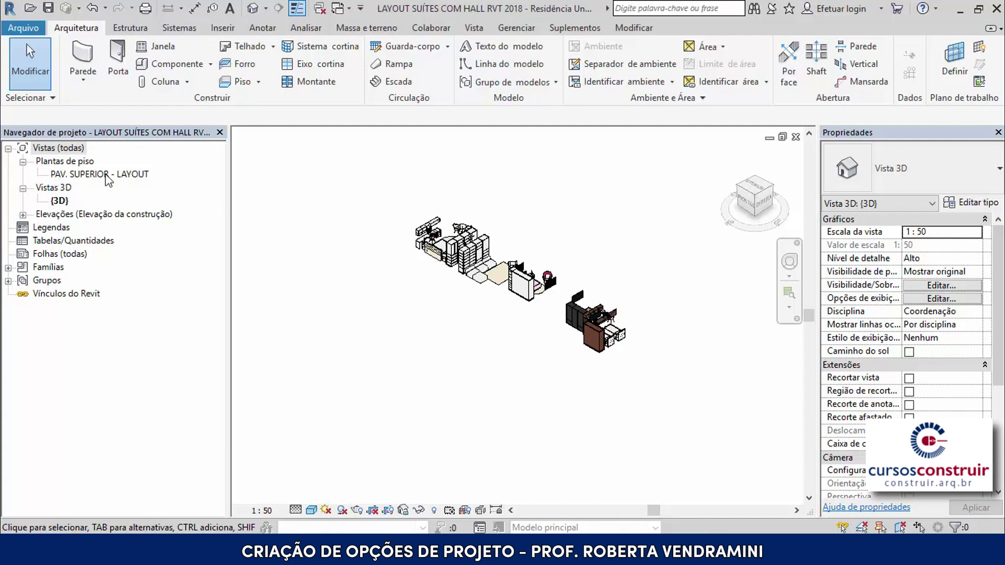
# - View the suites project's PAV. SUPERIOR - LAYOUT plan and {3D} model, then close those views
pyautogui.scroll(2, 575, 270)
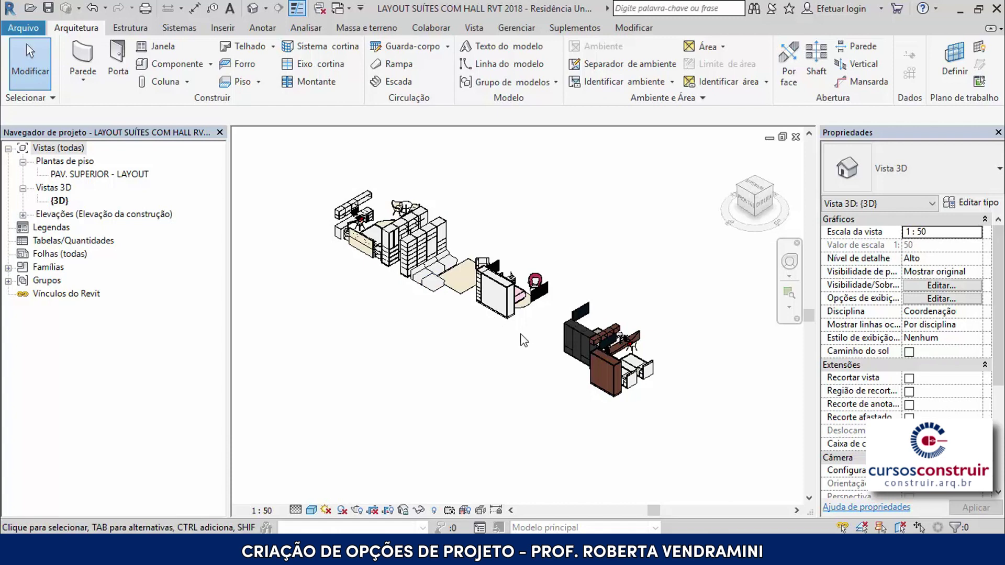
pyautogui.doubleClick(87, 174)
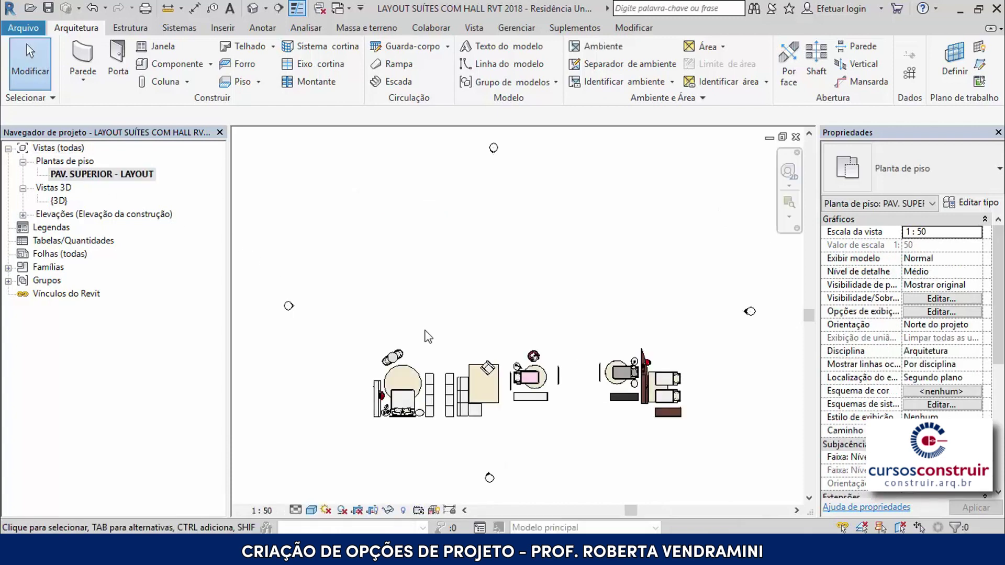
pyautogui.scroll(2, 558, 422)
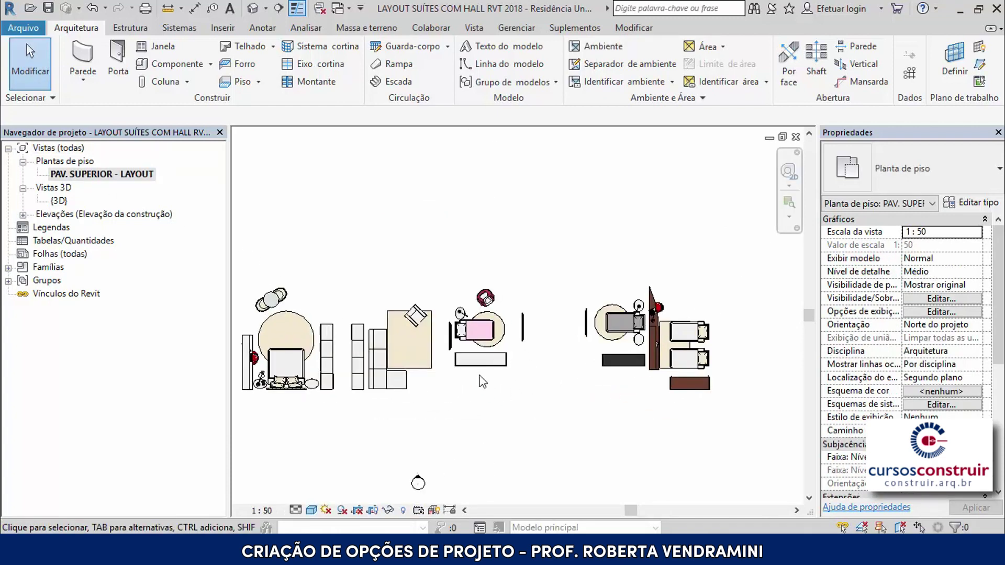
pyautogui.scroll(-1, 607, 322)
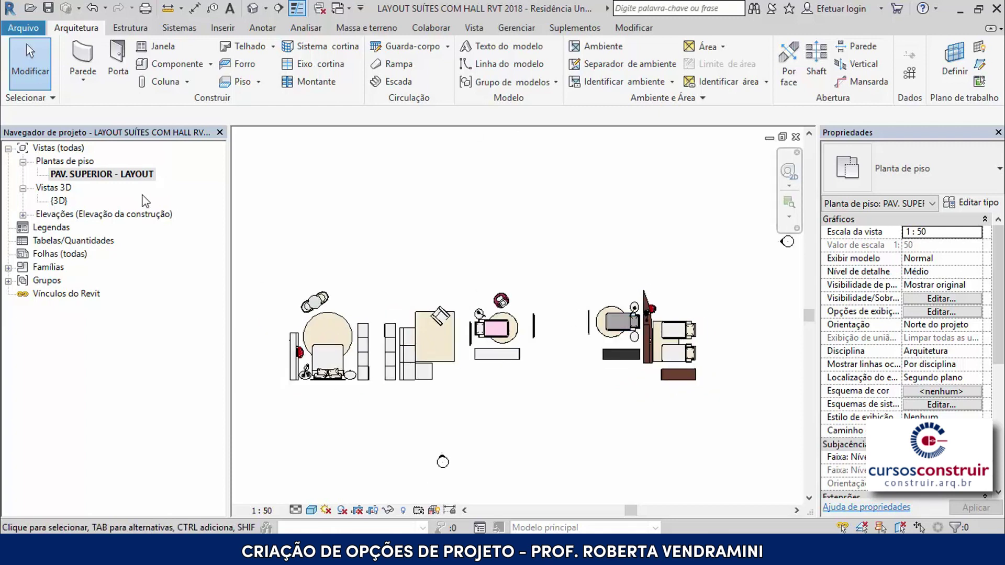
pyautogui.doubleClick(59, 201)
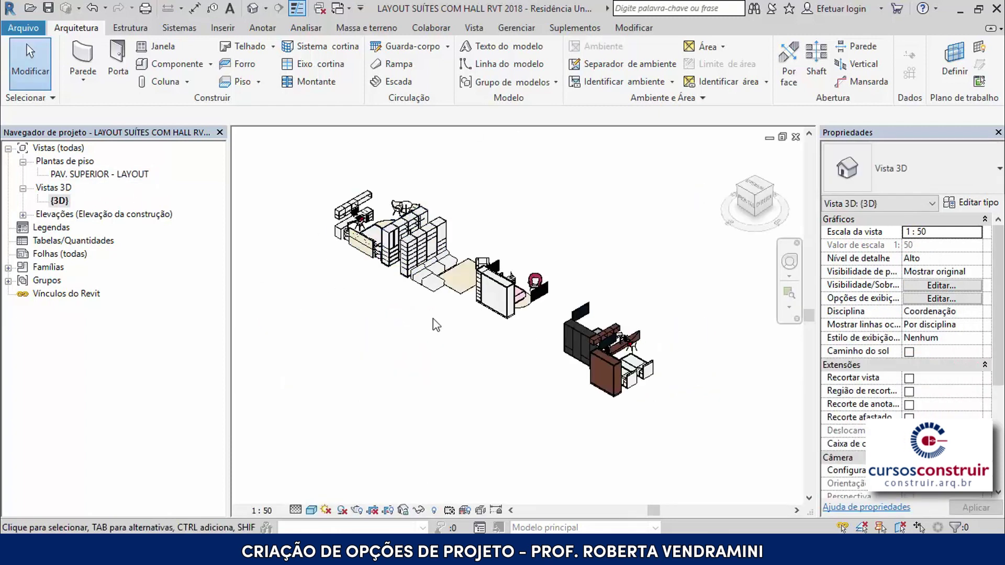
pyautogui.click(796, 137)
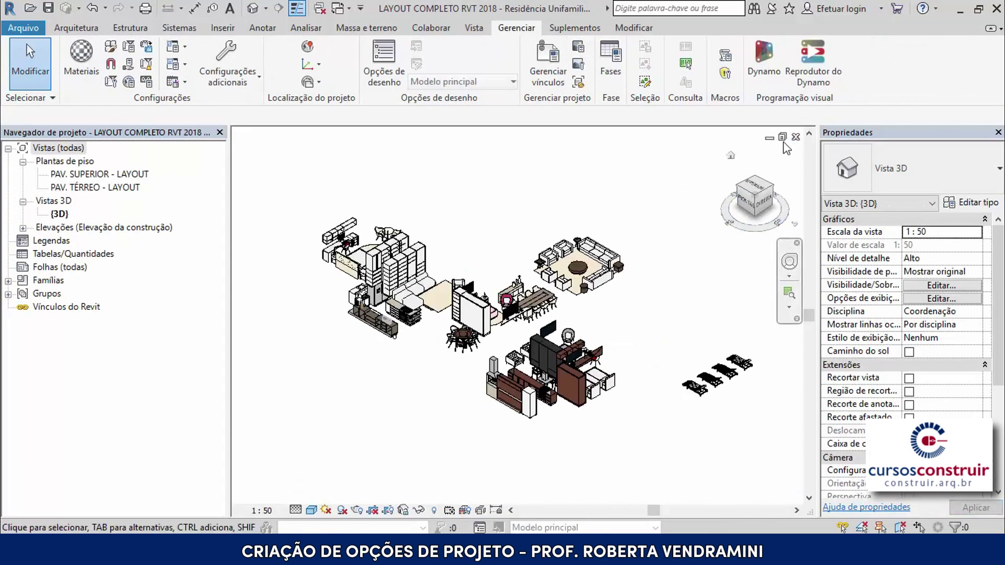
pyautogui.click(795, 137)
# - Close the open views and reopen 2018 PE - Residência unifamiliar_M14.rvt from recent documents
pyautogui.click(794, 137)
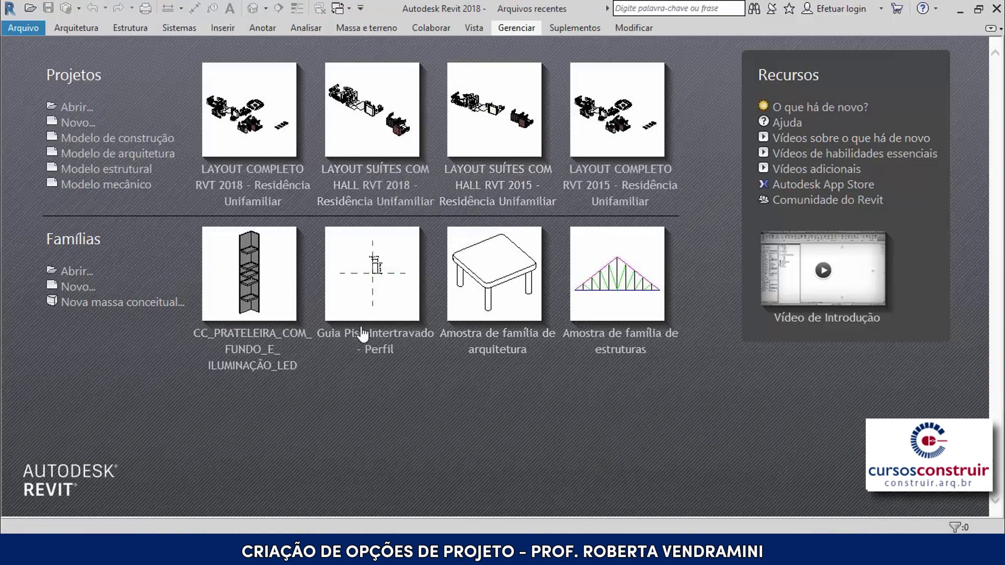
pyautogui.click(22, 28)
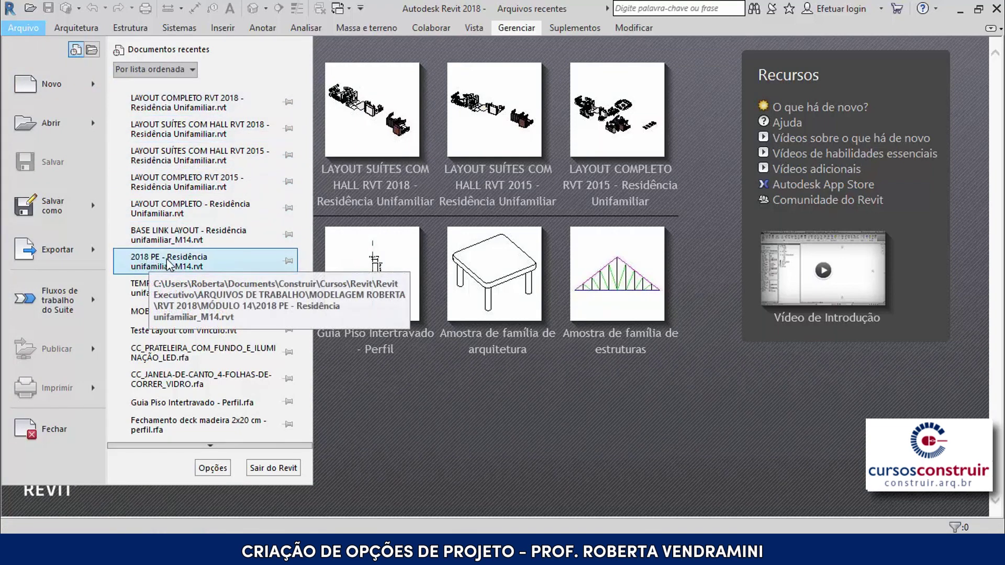
pyautogui.click(497, 437)
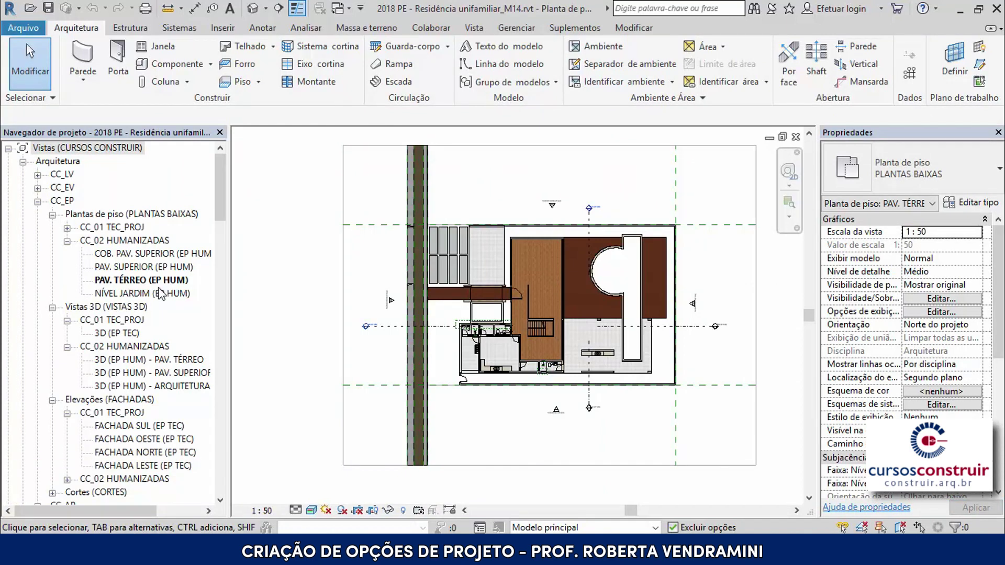
pyautogui.scroll(-3, 394, 281)
pyautogui.scroll(1, 416, 298)
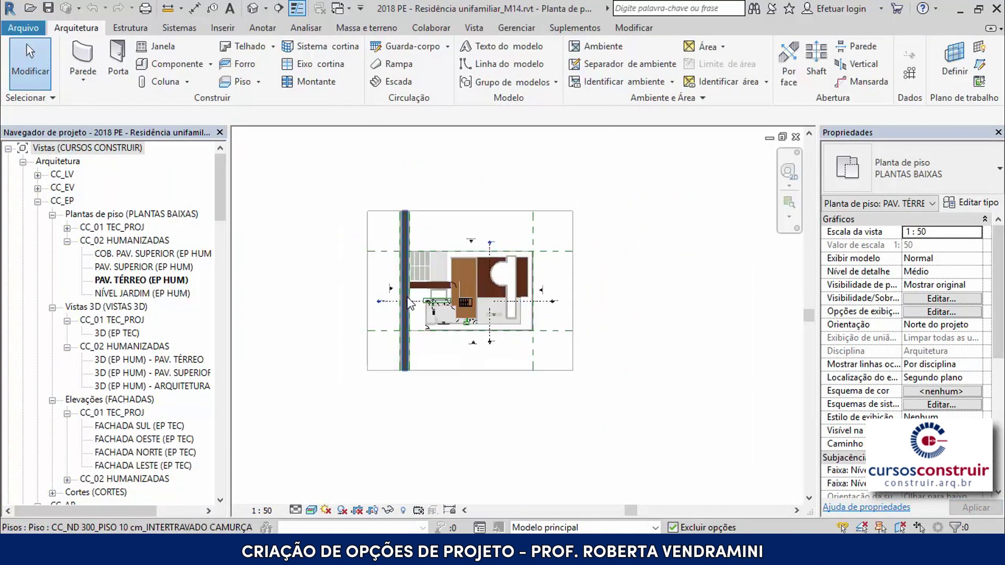
pyautogui.scroll(2, 408, 296)
pyautogui.scroll(1, 409, 295)
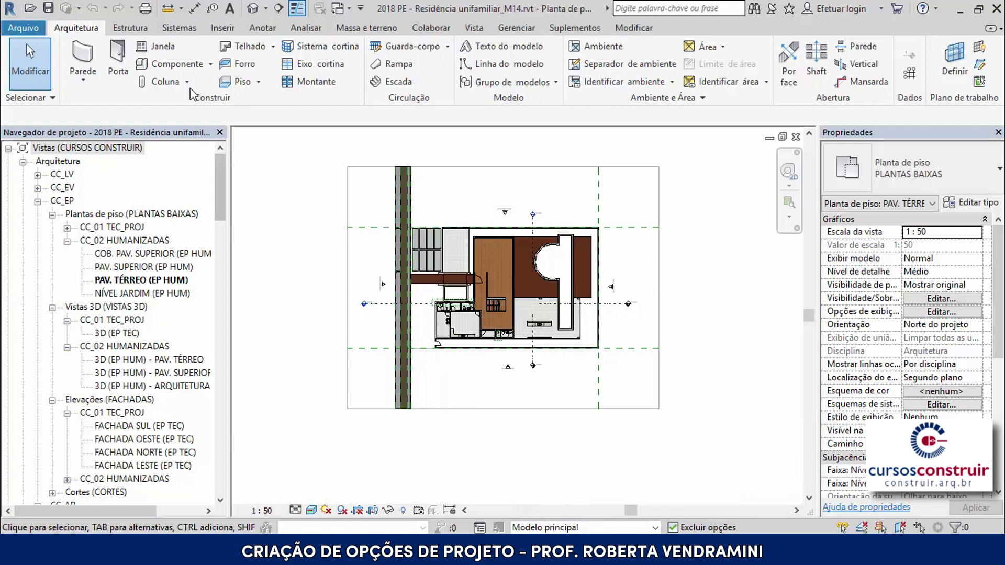
# - Start a Revit link from the Inserir tab, browsing the MÓDULO 14 folder
pyautogui.click(222, 29)
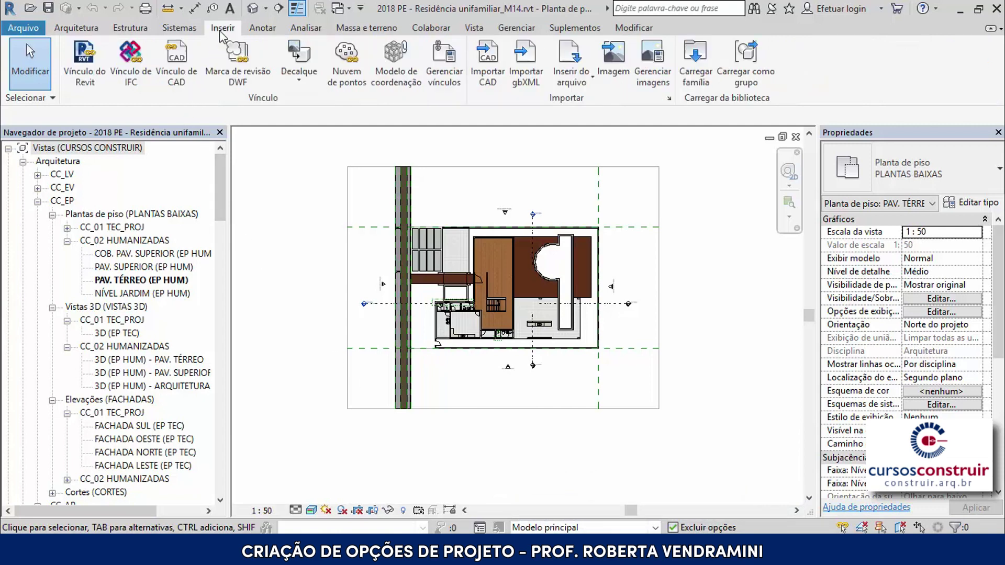
pyautogui.click(84, 65)
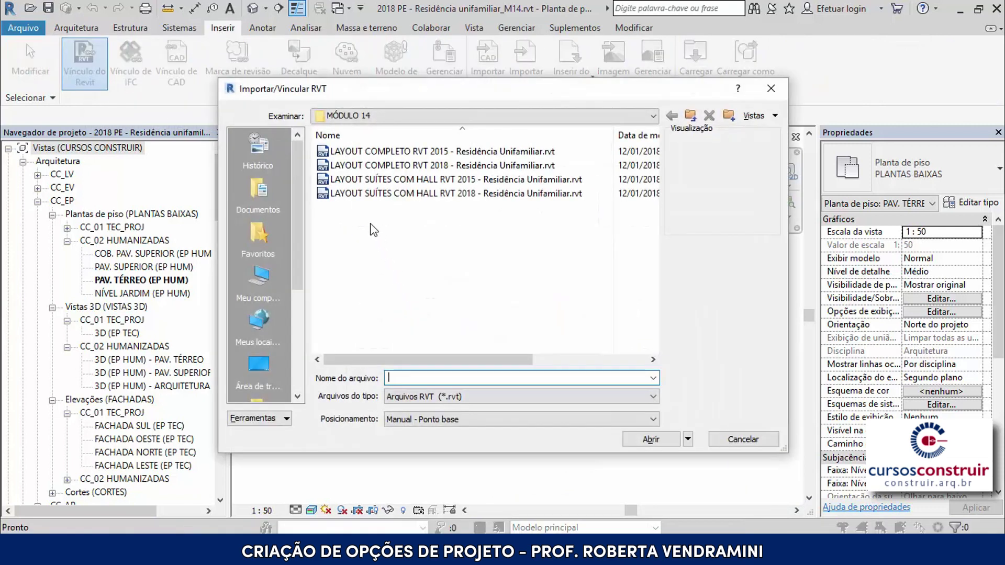
pyautogui.moveTo(441, 166)
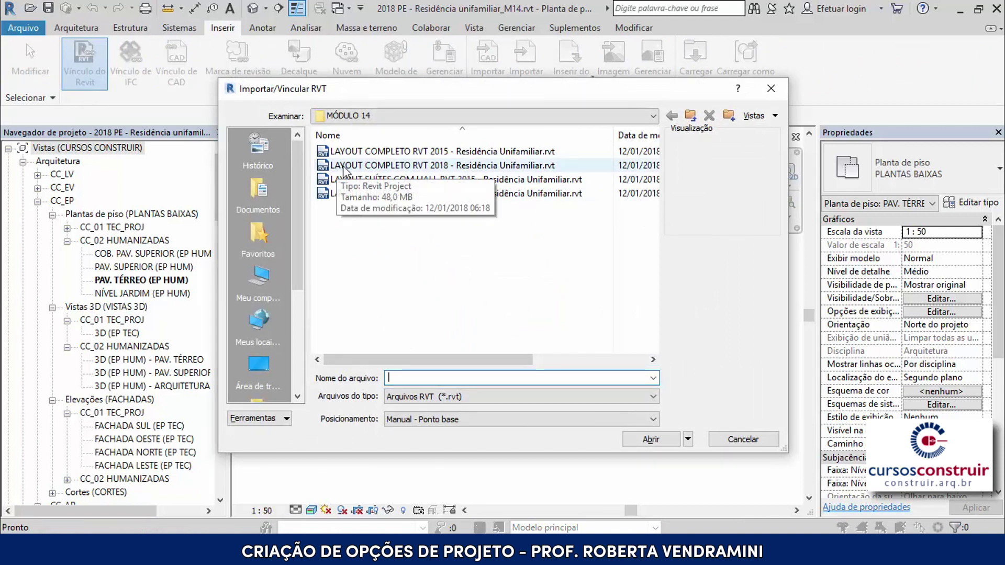
# - Link LAYOUT COMPLETO RVT 2018 - Residência Unifamiliar.rvt into the ground floor plan
pyautogui.click(448, 168)
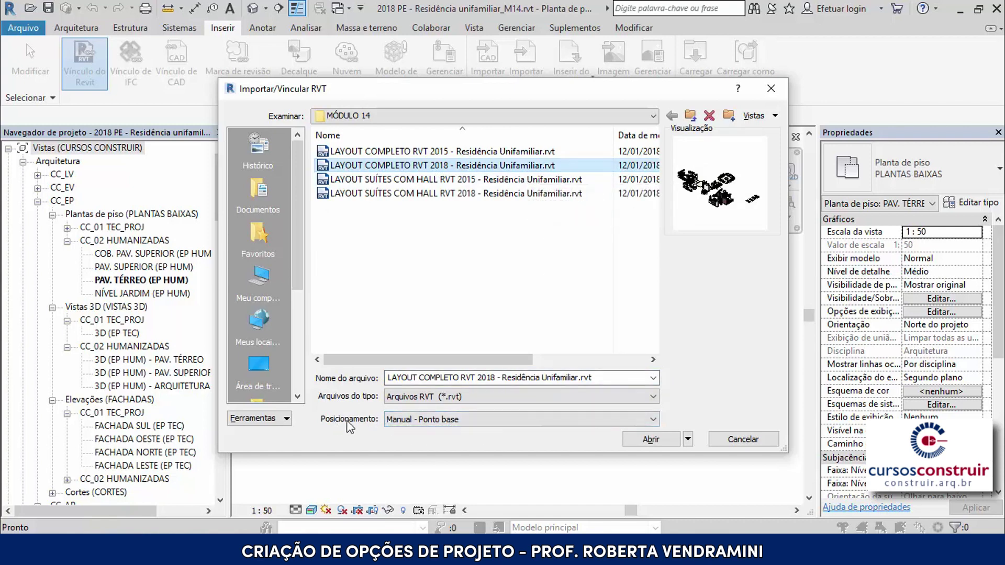
pyautogui.click(649, 440)
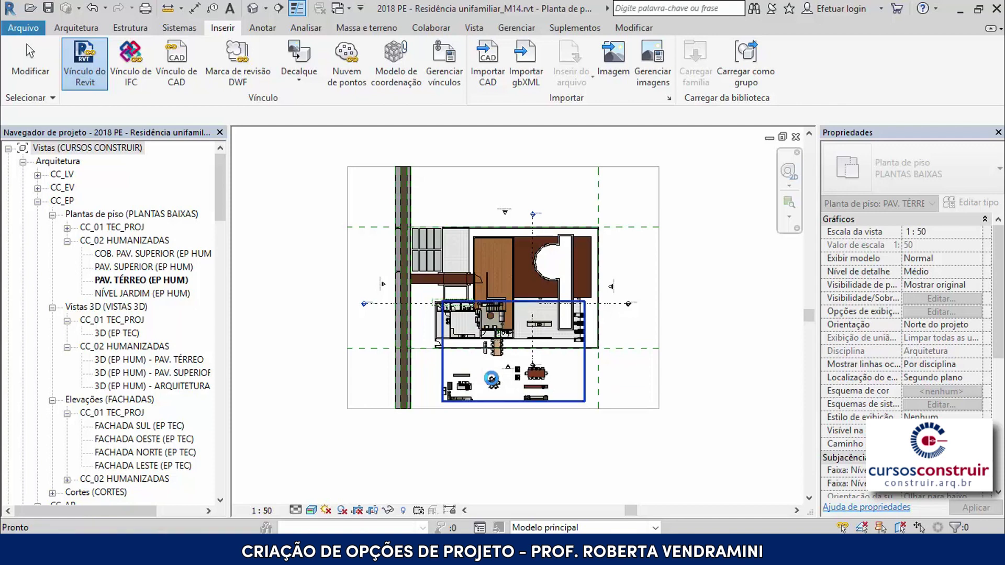
# - Zoom to find the linked furniture below the house and show the Modificar tools
pyautogui.scroll(3, 445, 397)
pyautogui.scroll(3, 450, 398)
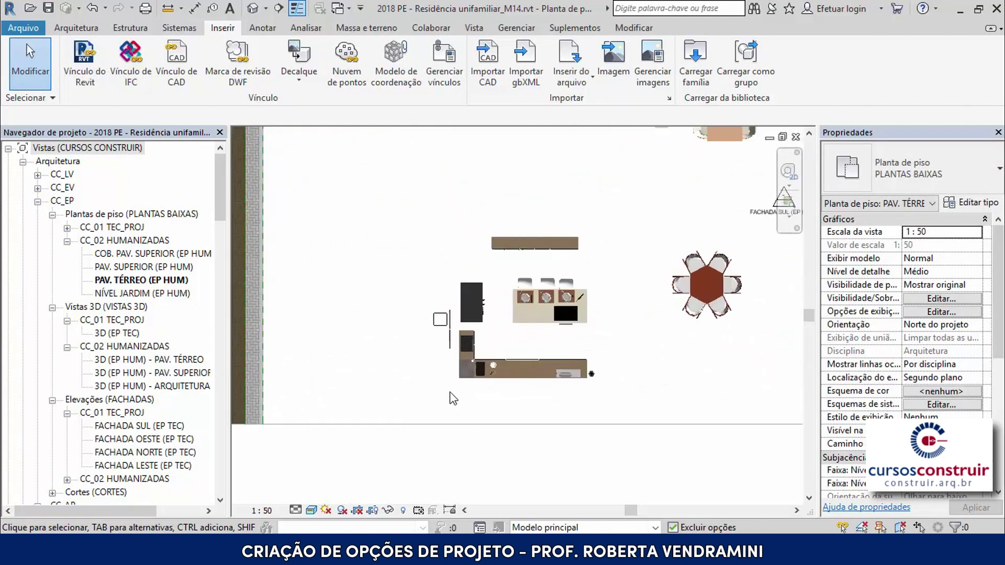
pyautogui.scroll(2, 451, 397)
pyautogui.scroll(2, 456, 387)
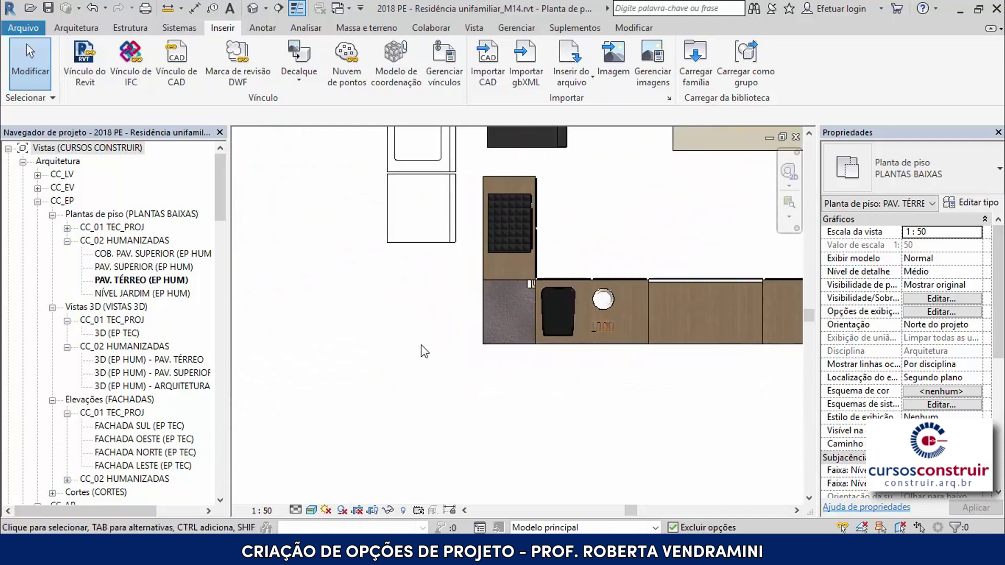
pyautogui.scroll(-2, 416, 366)
pyautogui.scroll(-2, 415, 365)
pyautogui.scroll(-2, 506, 231)
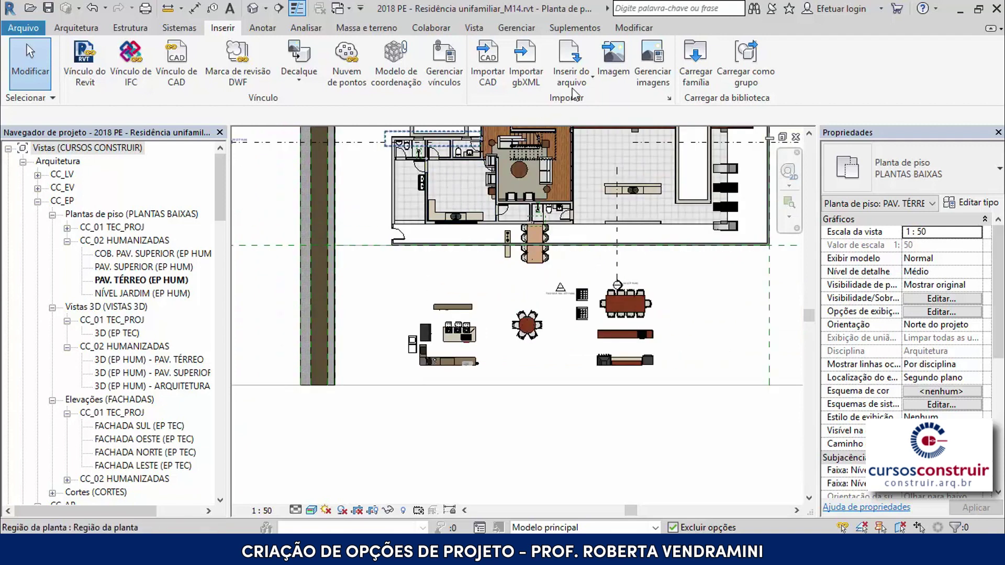
pyautogui.click(635, 30)
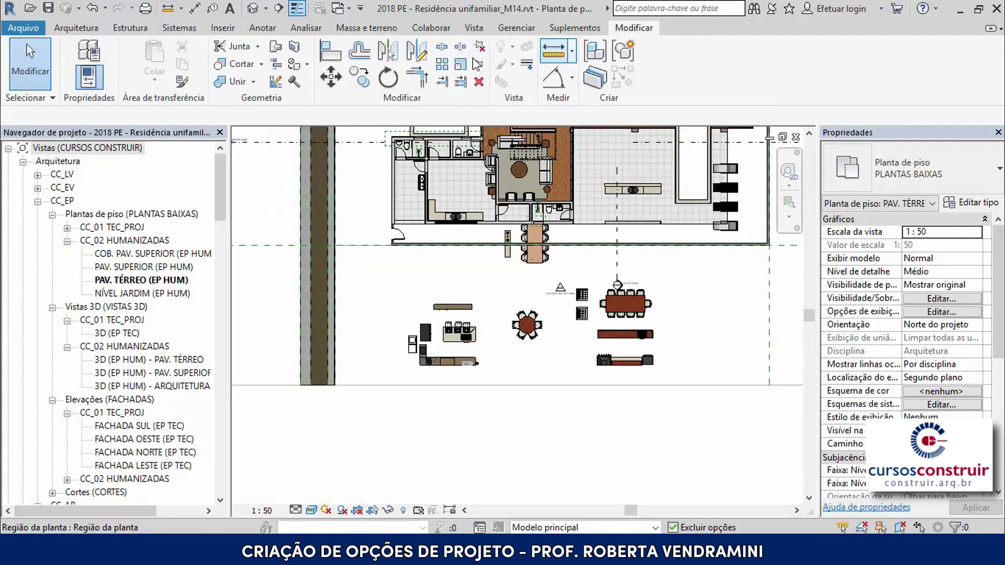
# - Start Align and pick the kitchen wall face as the alignment reference
pyautogui.click(337, 60)
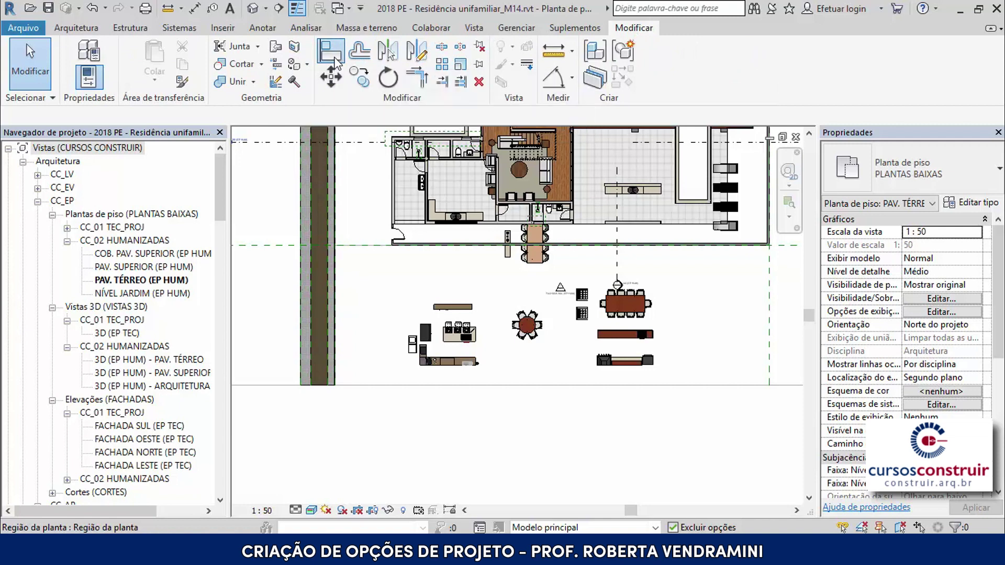
pyautogui.scroll(3, 419, 219)
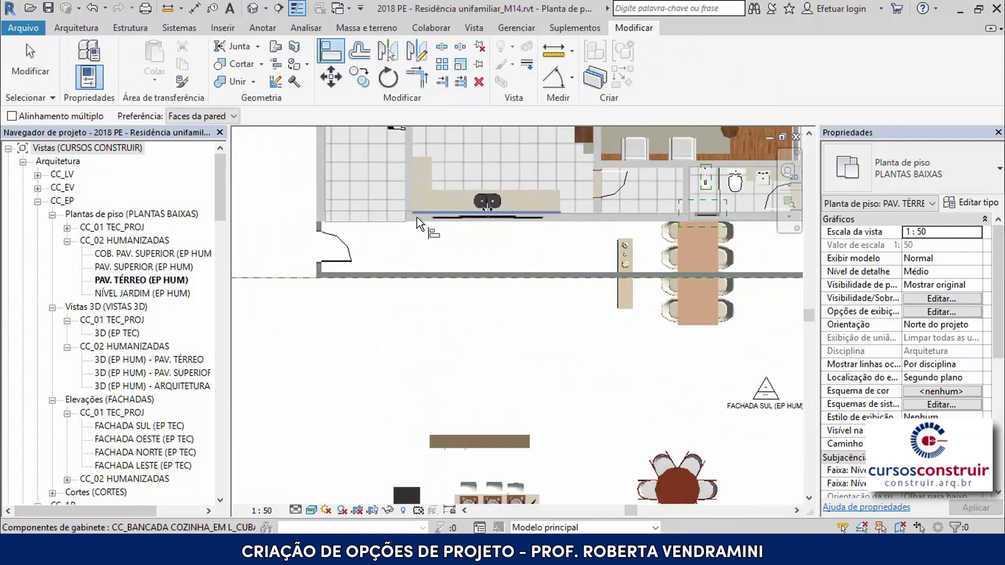
pyautogui.scroll(3, 417, 216)
pyautogui.scroll(2, 423, 210)
pyautogui.scroll(2, 422, 209)
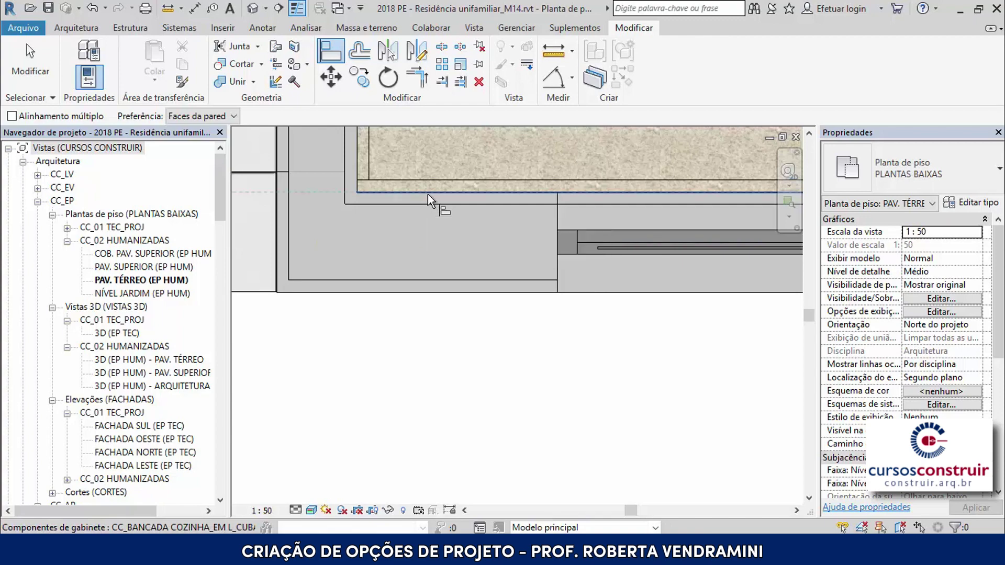
pyautogui.scroll(-2, 428, 194)
pyautogui.scroll(-2, 428, 193)
pyautogui.scroll(-2, 428, 193)
pyautogui.scroll(-2, 428, 194)
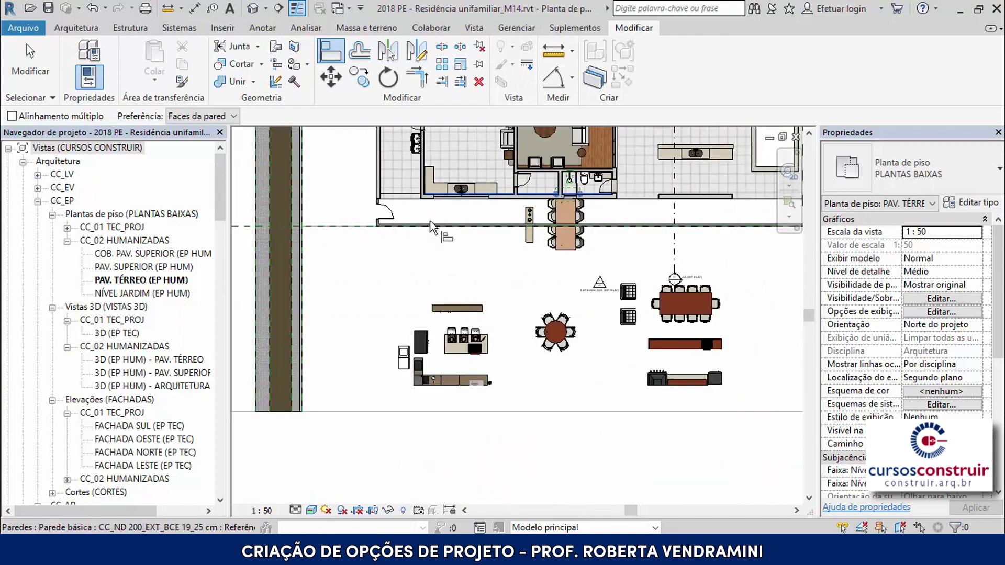
pyautogui.scroll(2, 421, 395)
pyautogui.scroll(1, 414, 388)
pyautogui.scroll(1, 410, 382)
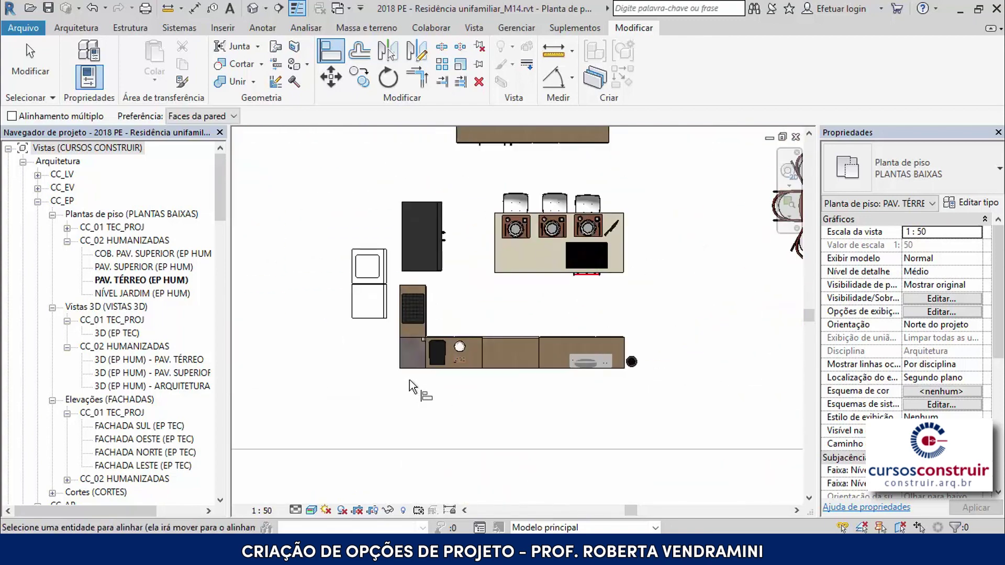
pyautogui.scroll(2, 406, 372)
pyautogui.scroll(1, 413, 351)
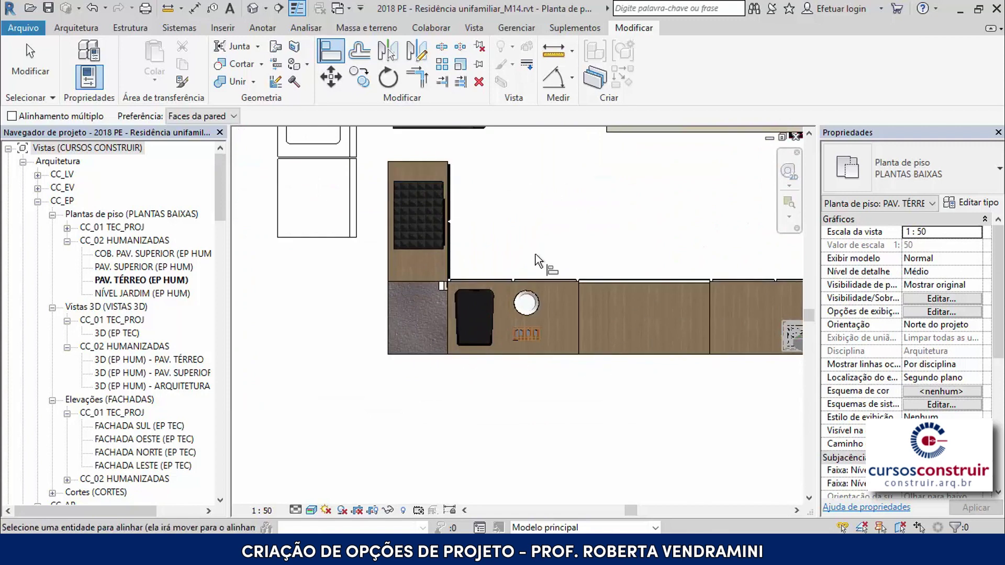
pyautogui.scroll(2, 425, 363)
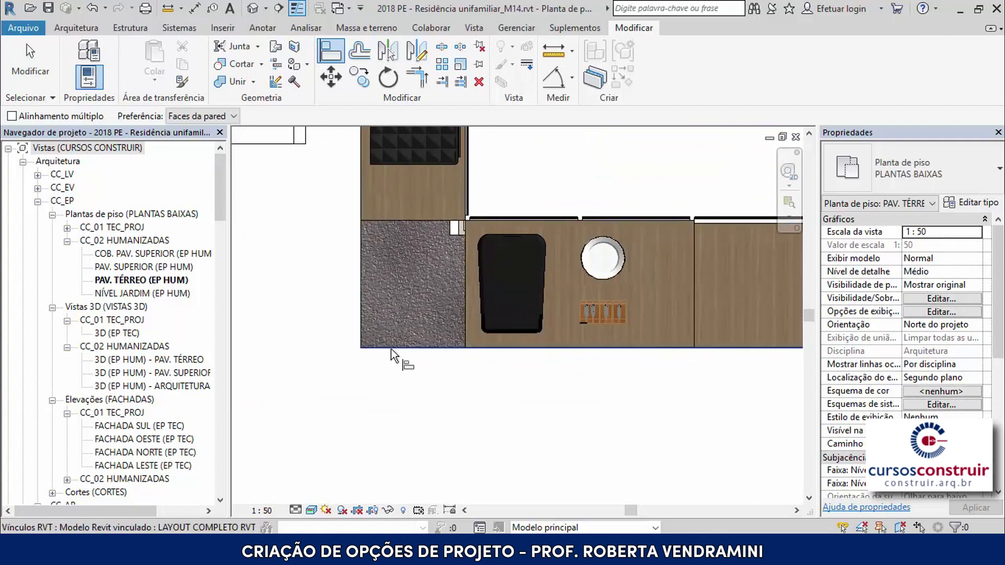
pyautogui.scroll(-2, 391, 349)
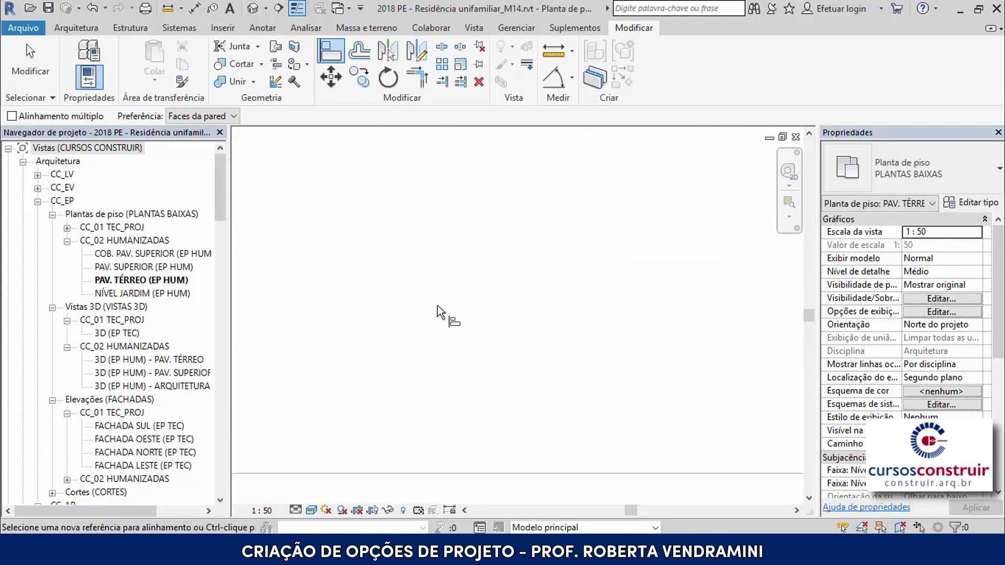
pyautogui.scroll(-2, 437, 312)
pyautogui.scroll(-2, 471, 335)
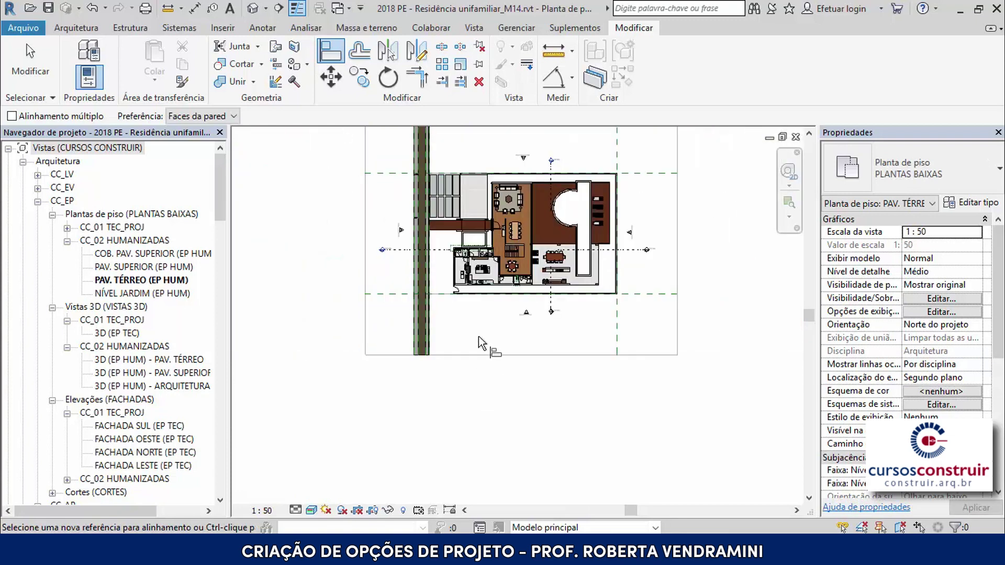
pyautogui.scroll(1, 472, 292)
pyautogui.scroll(2, 472, 292)
pyautogui.scroll(1, 474, 274)
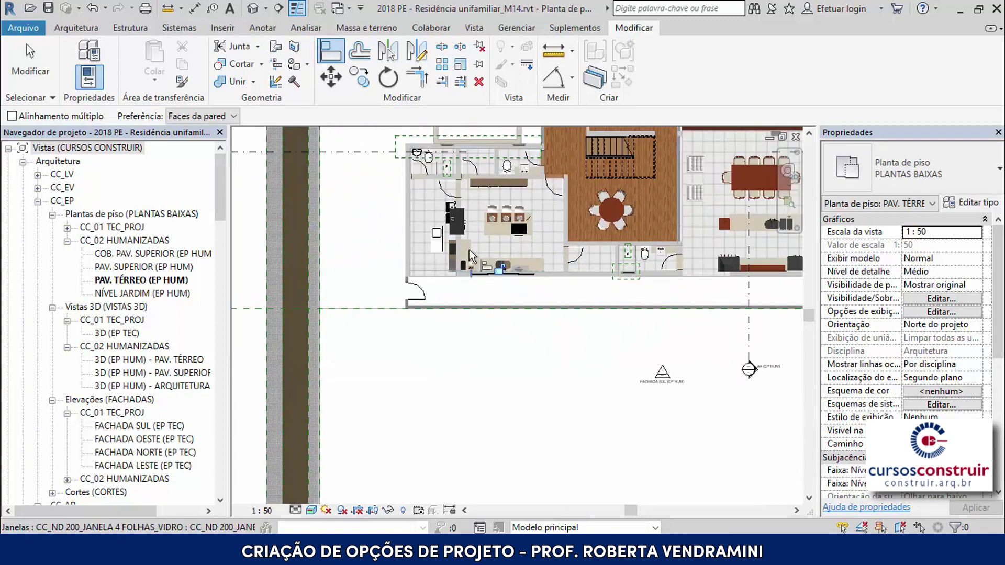
pyautogui.scroll(2, 469, 250)
pyautogui.scroll(1, 460, 204)
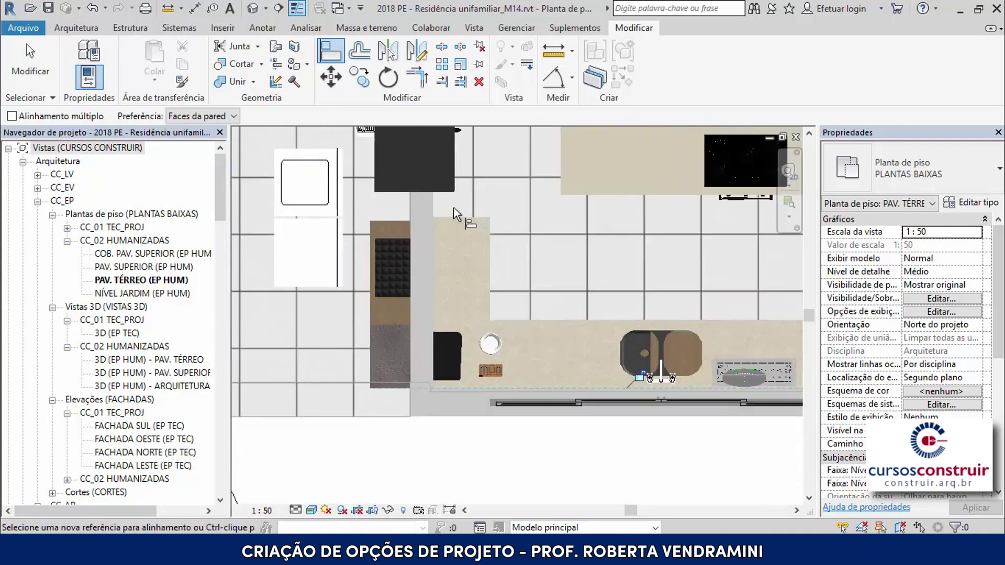
pyautogui.scroll(2, 460, 205)
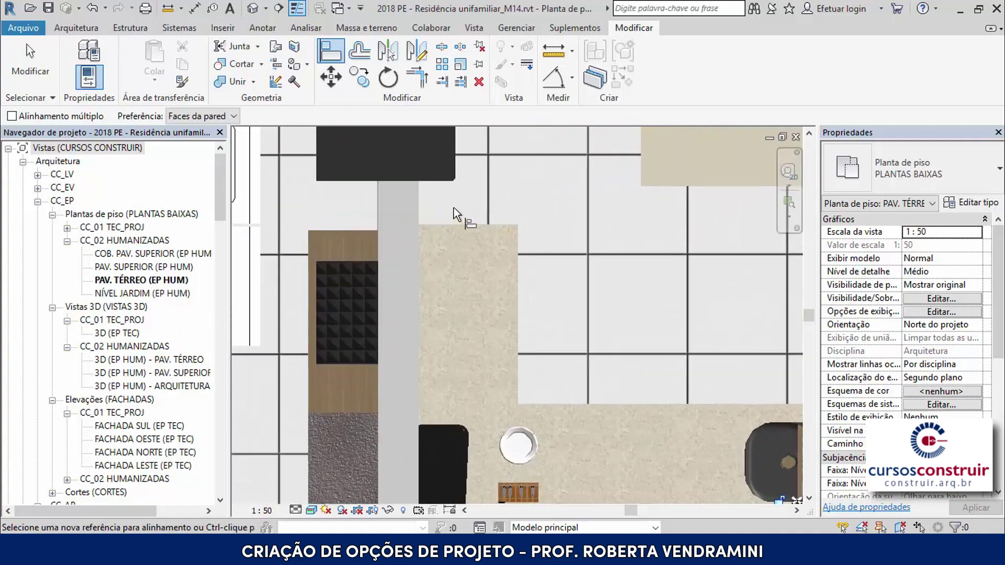
pyautogui.click(420, 206)
# - Snap the linked counter edge onto that wall face, moving the layout into the rooms
pyautogui.scroll(-1, 422, 210)
pyautogui.scroll(-1, 433, 209)
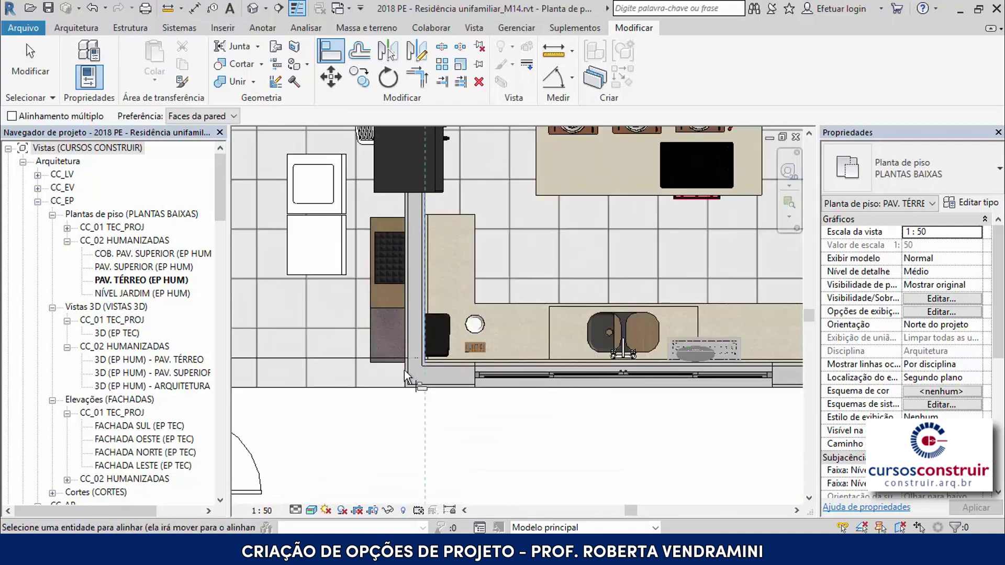
pyautogui.scroll(2, 379, 366)
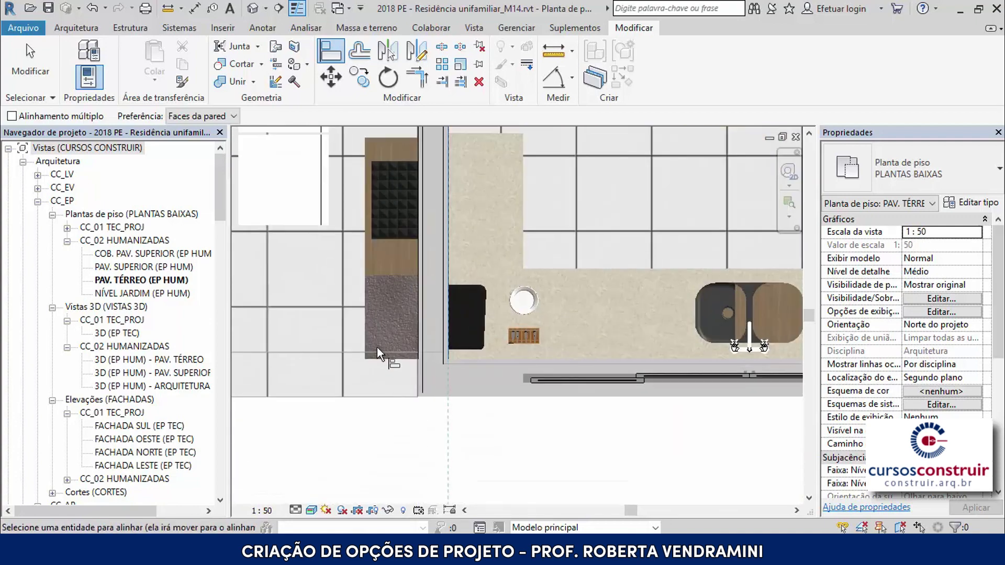
pyautogui.click(364, 322)
pyautogui.scroll(-1, 367, 327)
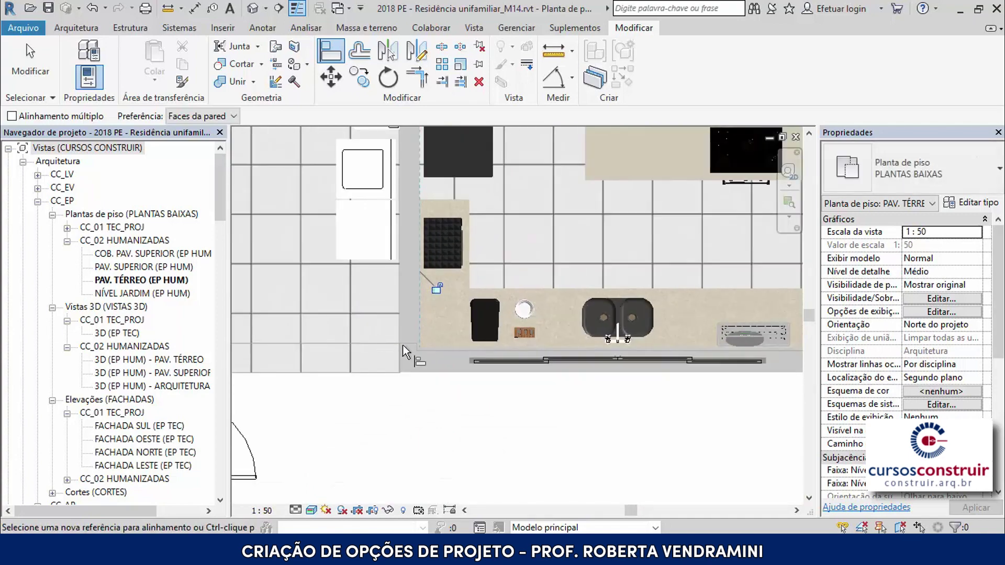
pyautogui.scroll(-1, 374, 330)
pyautogui.scroll(-1, 379, 332)
pyautogui.scroll(-1, 385, 335)
pyautogui.scroll(-1, 388, 334)
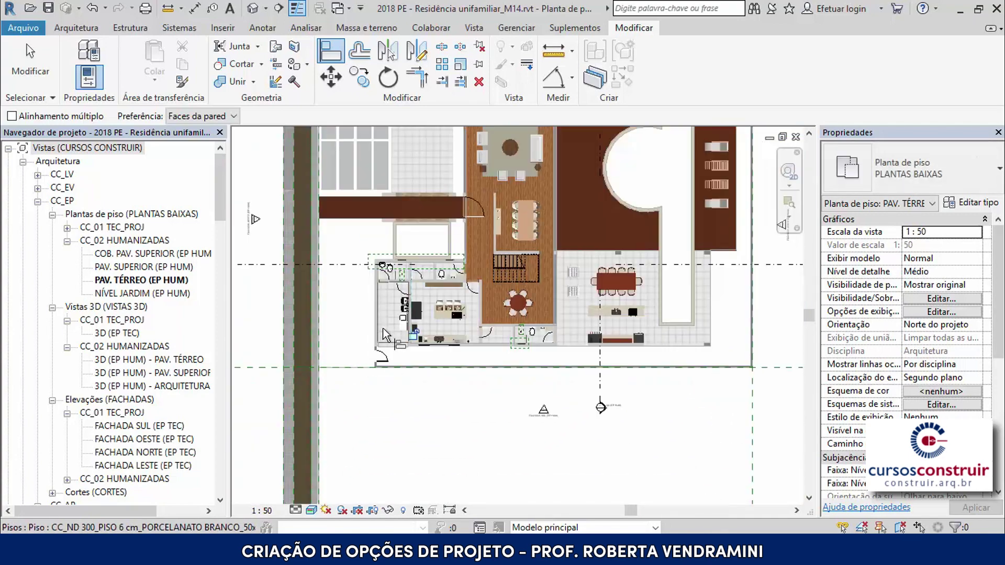
pyautogui.scroll(-1, 398, 329)
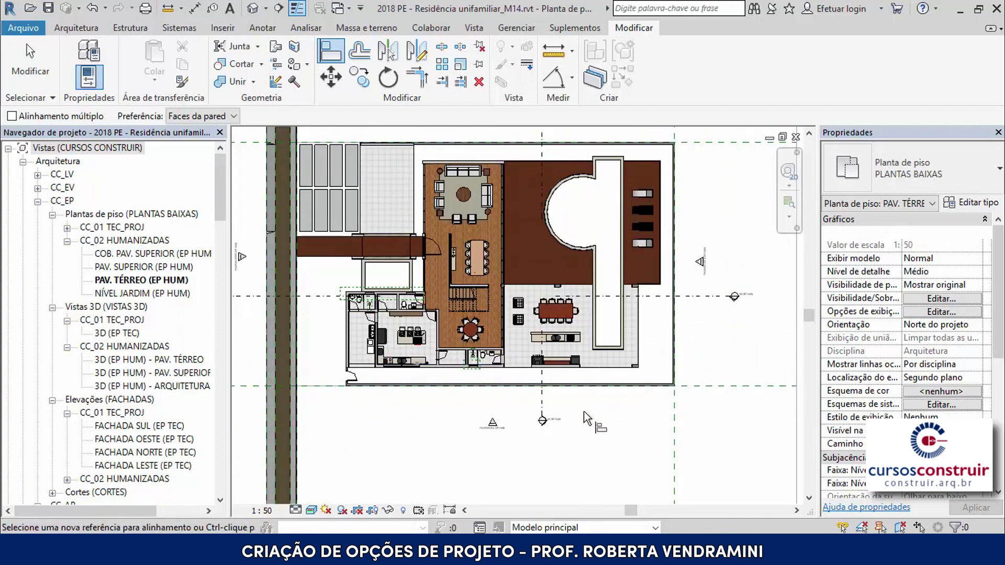
pyautogui.press('Escape')
pyautogui.scroll(-1, 513, 279)
pyautogui.scroll(1, 502, 253)
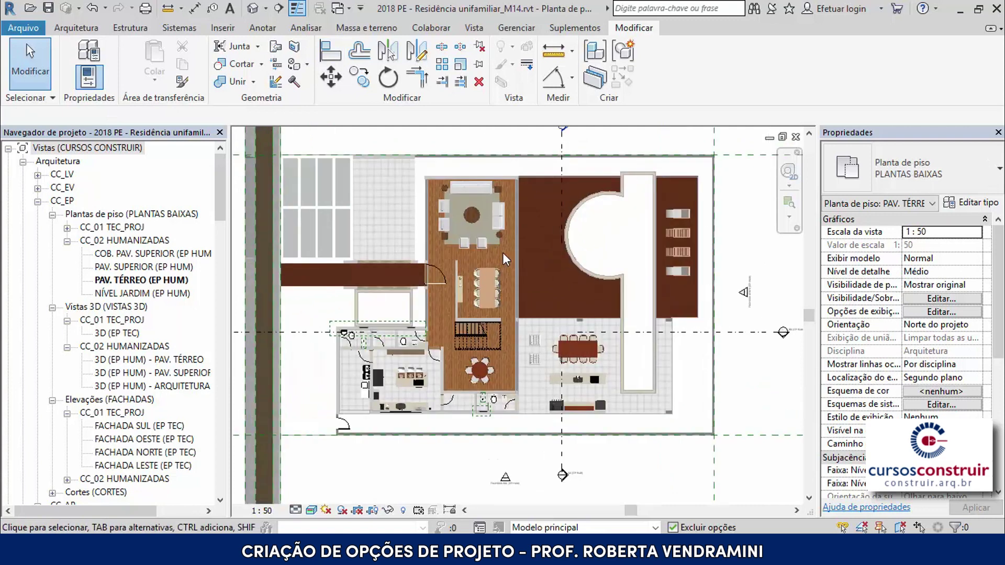
pyautogui.scroll(1, 502, 252)
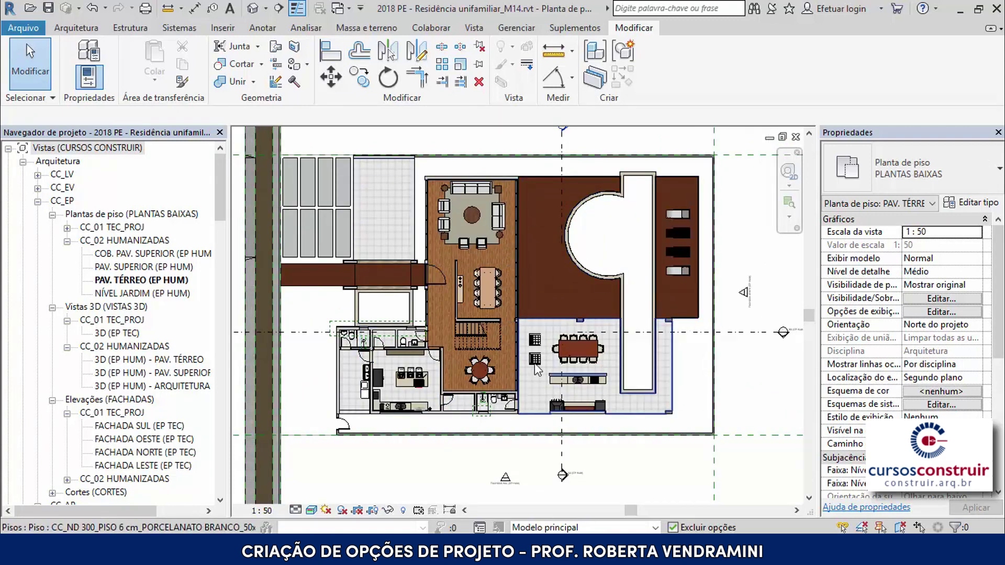
pyautogui.doubleClick(130, 266)
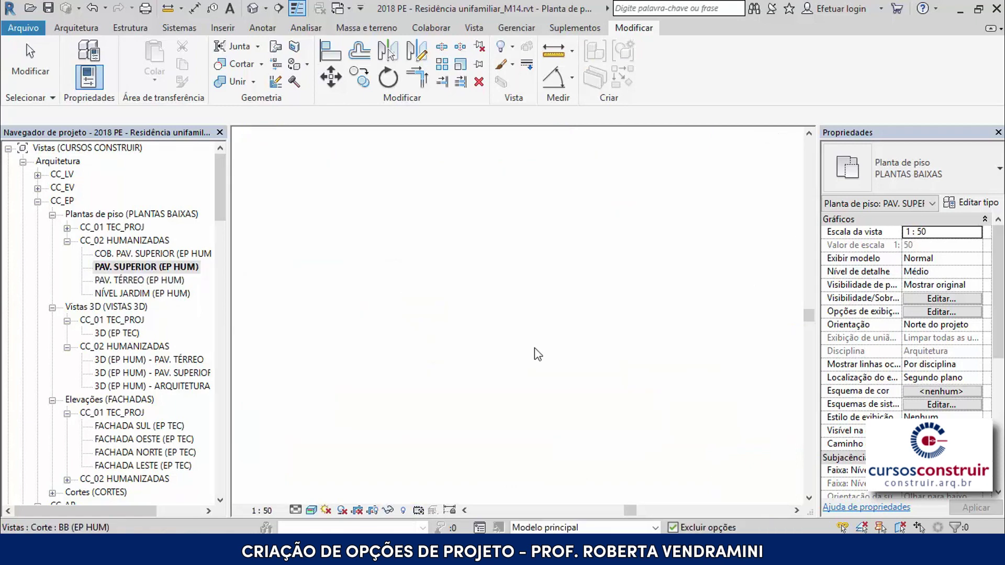
pyautogui.scroll(1, 545, 446)
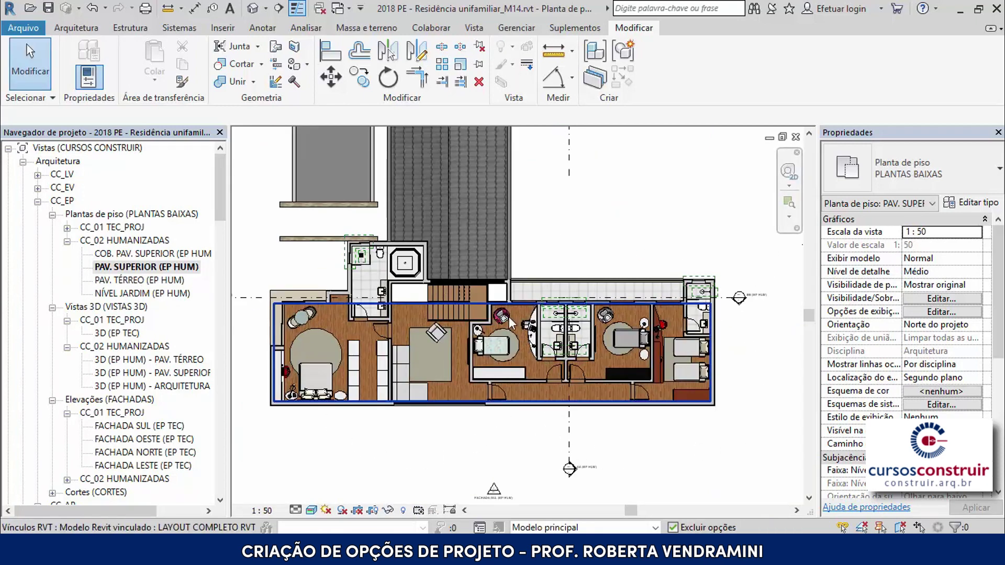
pyautogui.scroll(3, 476, 376)
pyautogui.scroll(3, 454, 355)
pyautogui.scroll(3, 453, 356)
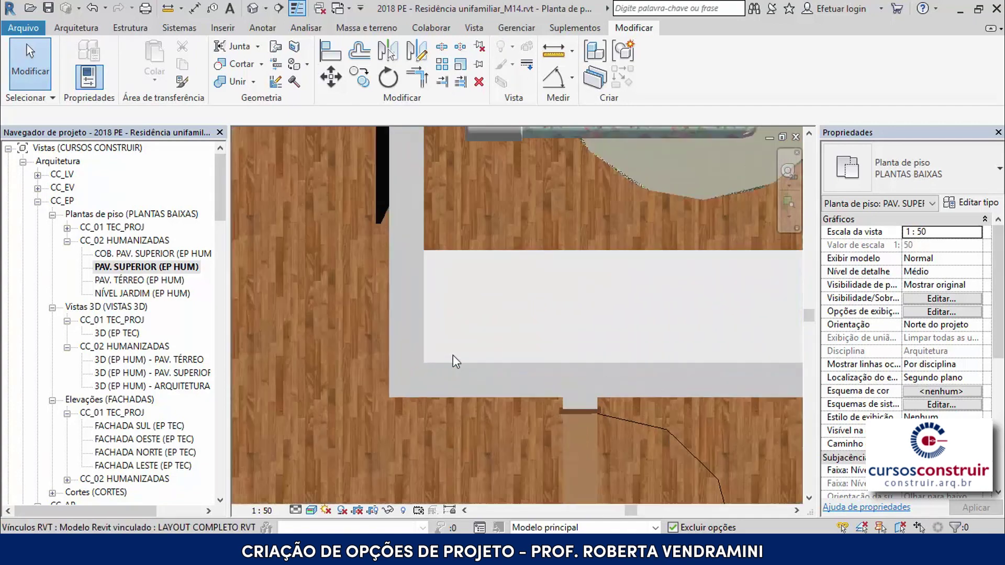
pyautogui.scroll(1, 453, 354)
pyautogui.scroll(1, 453, 354)
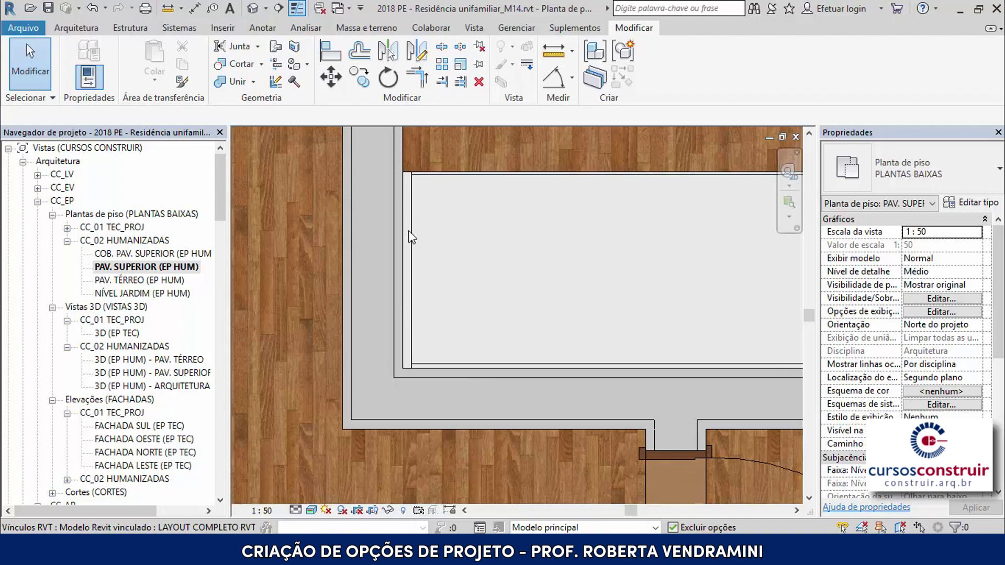
pyautogui.scroll(-2, 390, 329)
pyautogui.scroll(-2, 390, 330)
pyautogui.scroll(-2, 391, 329)
pyautogui.scroll(-1, 390, 329)
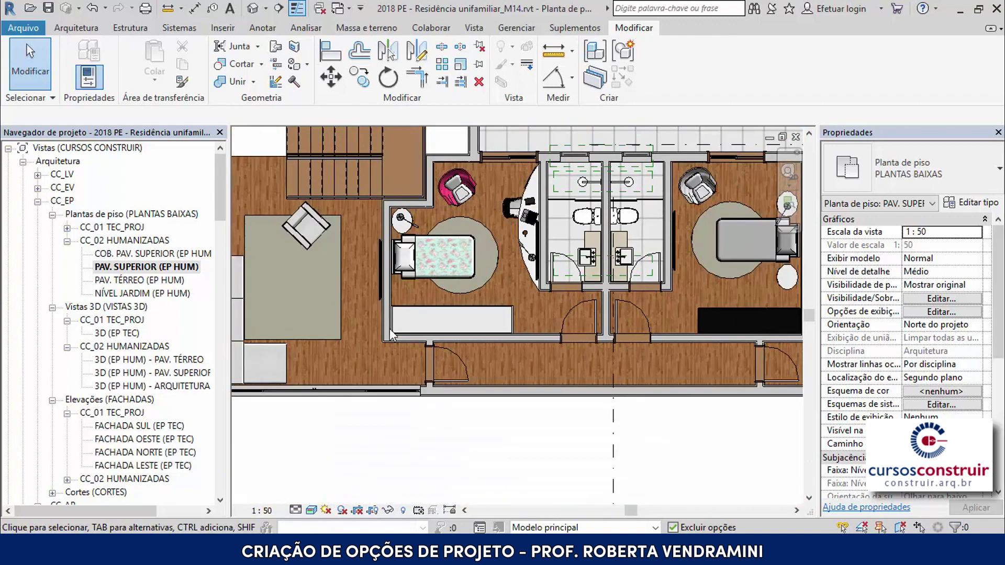
pyautogui.scroll(-2, 390, 330)
pyautogui.scroll(1, 724, 309)
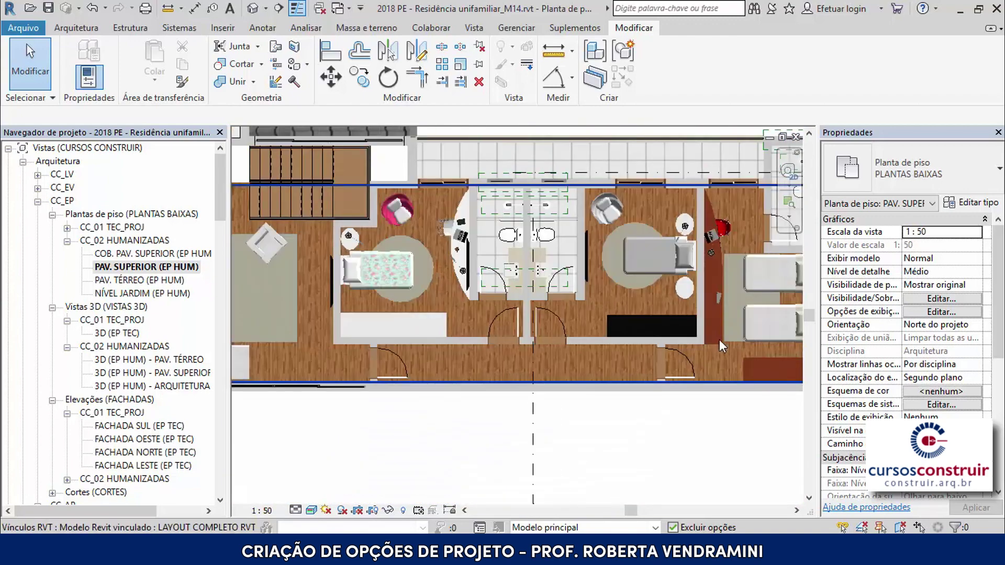
pyautogui.scroll(2, 719, 339)
pyautogui.scroll(1, 714, 342)
pyautogui.scroll(-1, 563, 337)
pyautogui.scroll(-2, 567, 334)
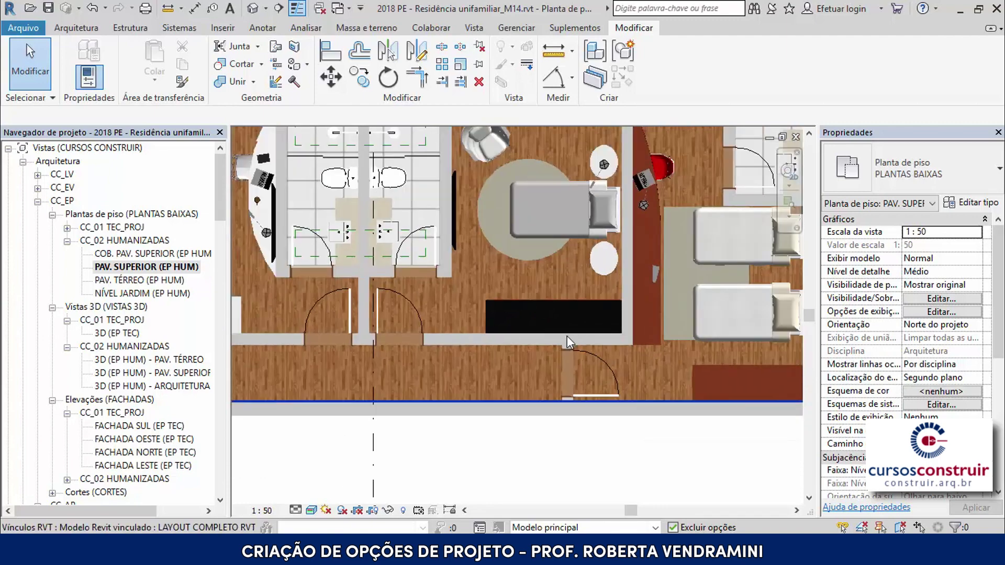
pyautogui.scroll(-2, 566, 336)
pyautogui.scroll(-1, 566, 336)
pyautogui.scroll(-2, 680, 325)
pyautogui.scroll(-1, 681, 324)
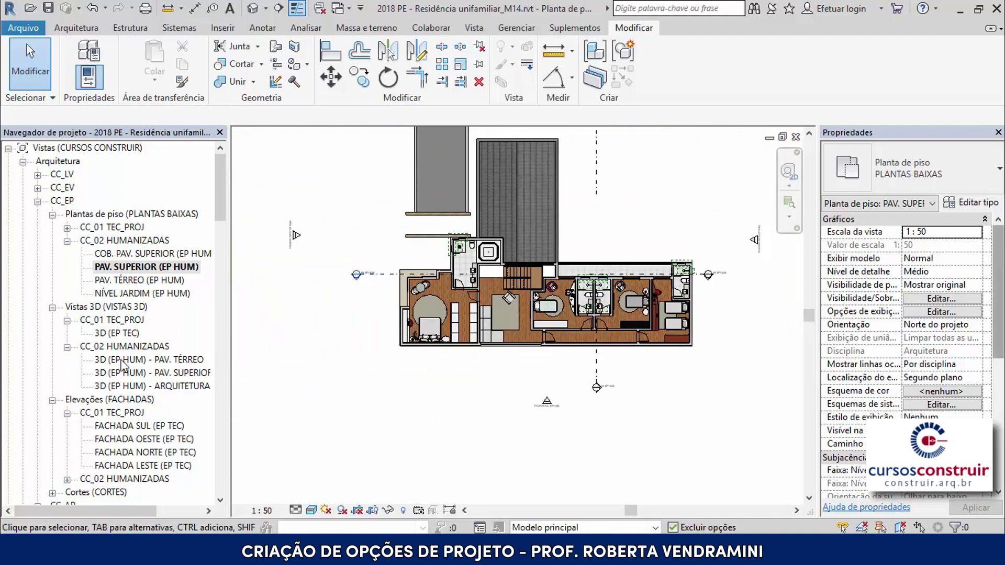
# - Open the 3D (EP HUM) - PAV. TÉRREO view and orbit toward the kitchen side
pyautogui.doubleClick(164, 361)
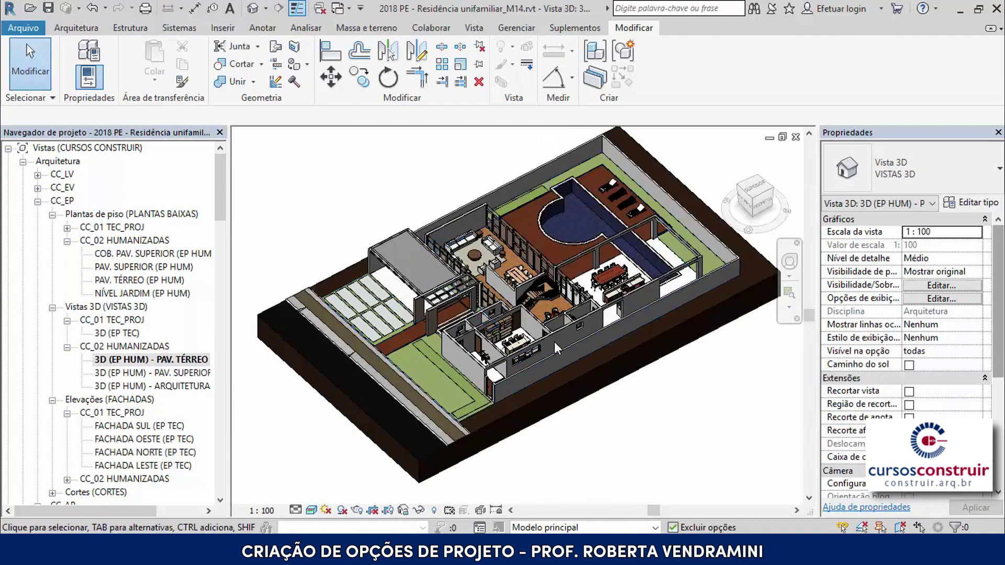
pyautogui.keyDown('shift'); pyautogui.moveTo(506, 412); pyautogui.dragTo(613, 368, button='middle'); pyautogui.keyUp('shift')
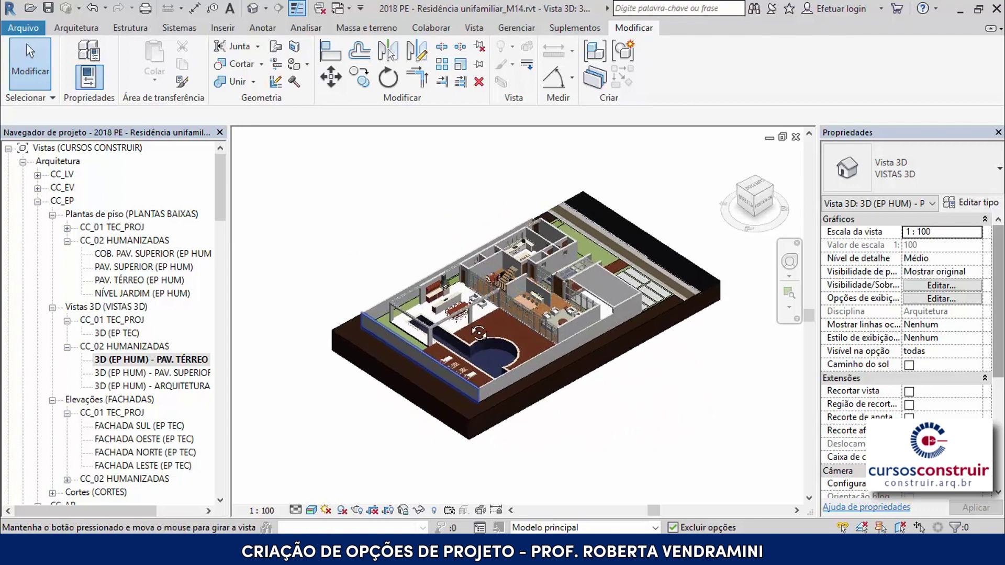
pyautogui.keyDown('shift'); pyautogui.moveTo(614, 368); pyautogui.dragTo(458, 310, button='middle'); pyautogui.keyUp('shift')
pyautogui.scroll(2, 458, 309)
pyautogui.scroll(2, 459, 310)
pyautogui.scroll(2, 443, 288)
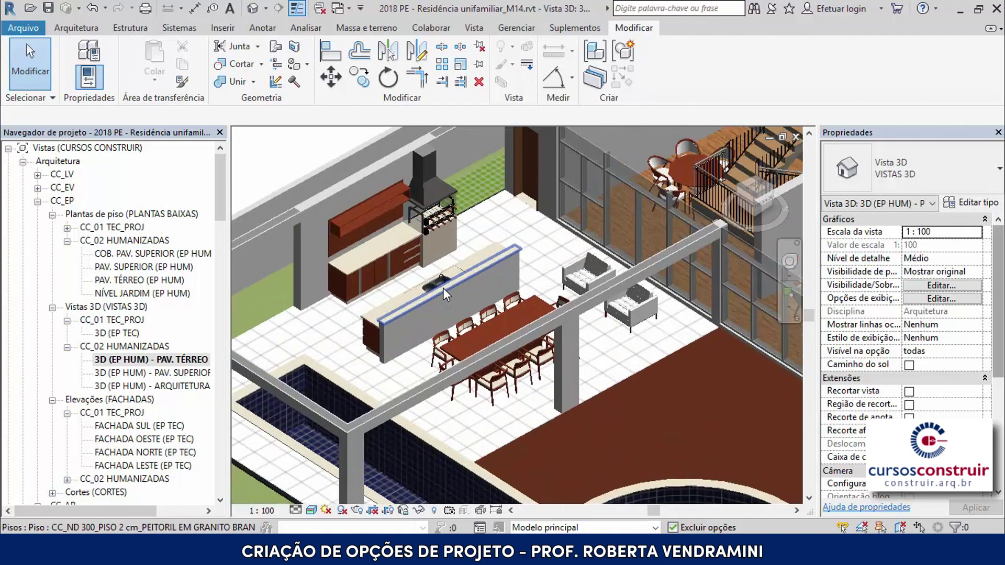
pyautogui.scroll(2, 350, 344)
pyautogui.scroll(2, 347, 340)
pyautogui.scroll(2, 338, 343)
pyautogui.scroll(2, 335, 335)
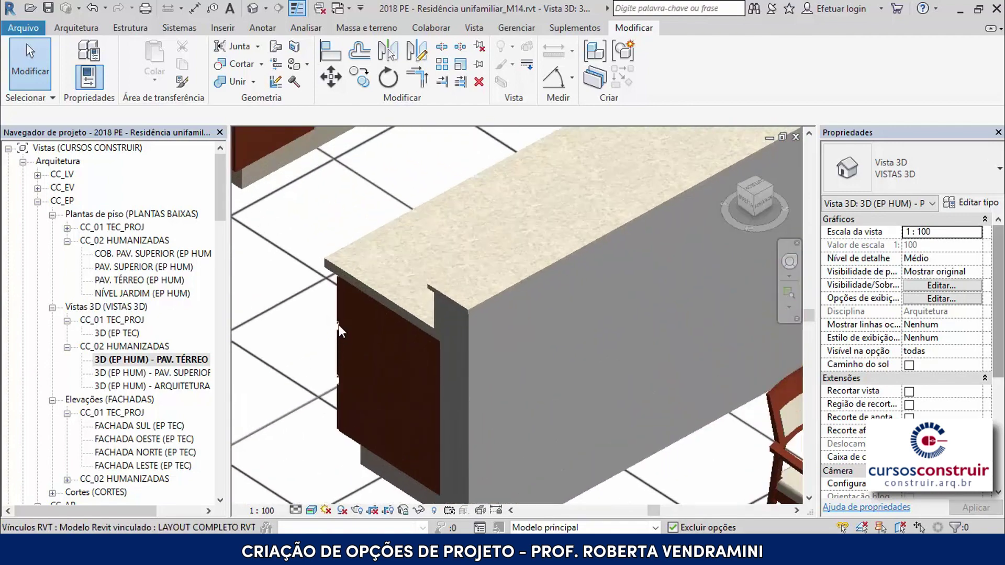
pyautogui.scroll(2, 338, 303)
pyautogui.scroll(-2, 345, 293)
pyautogui.scroll(-2, 371, 315)
pyautogui.scroll(-2, 372, 315)
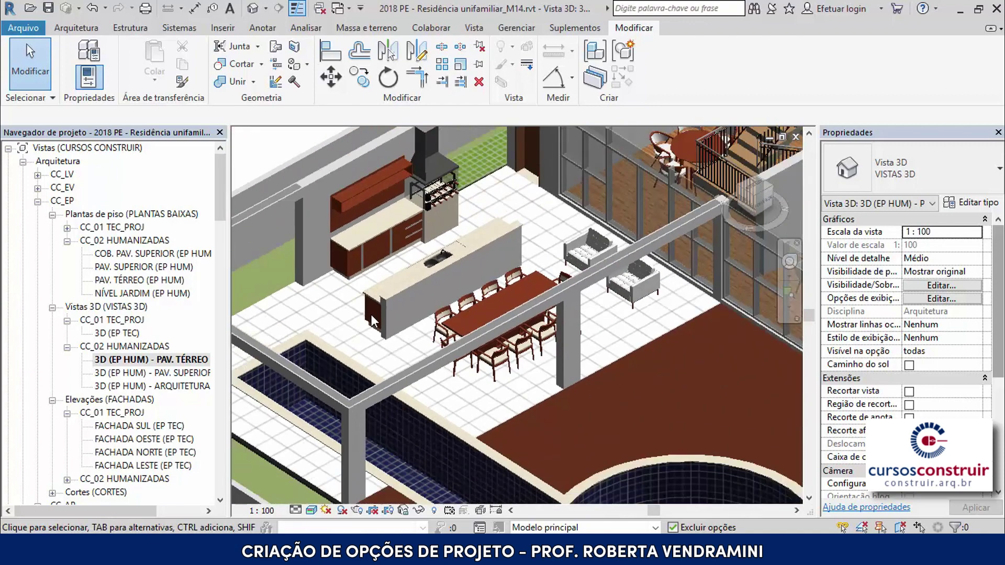
pyautogui.scroll(1, 362, 238)
pyautogui.scroll(2, 362, 238)
pyautogui.scroll(3, 340, 275)
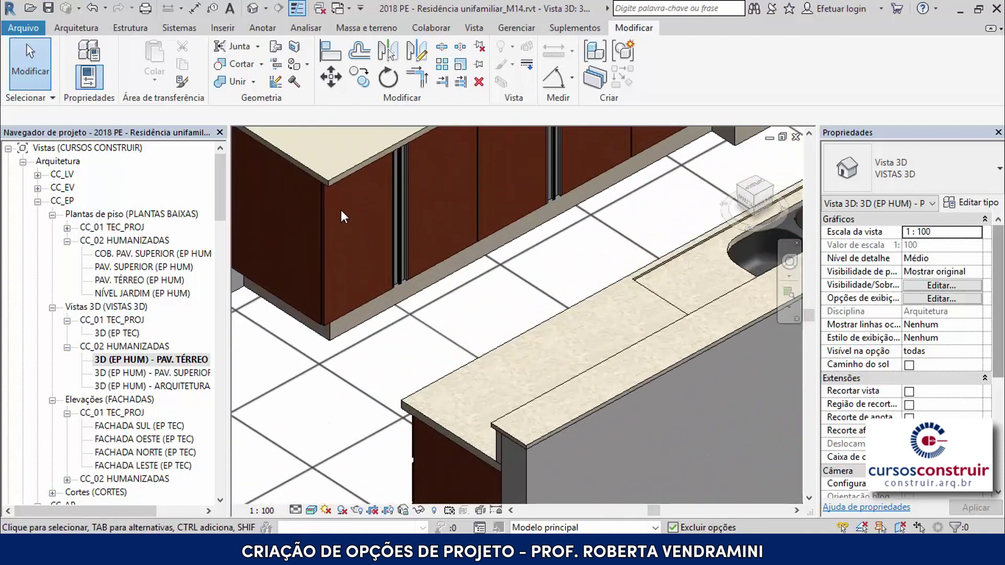
pyautogui.scroll(-3, 337, 311)
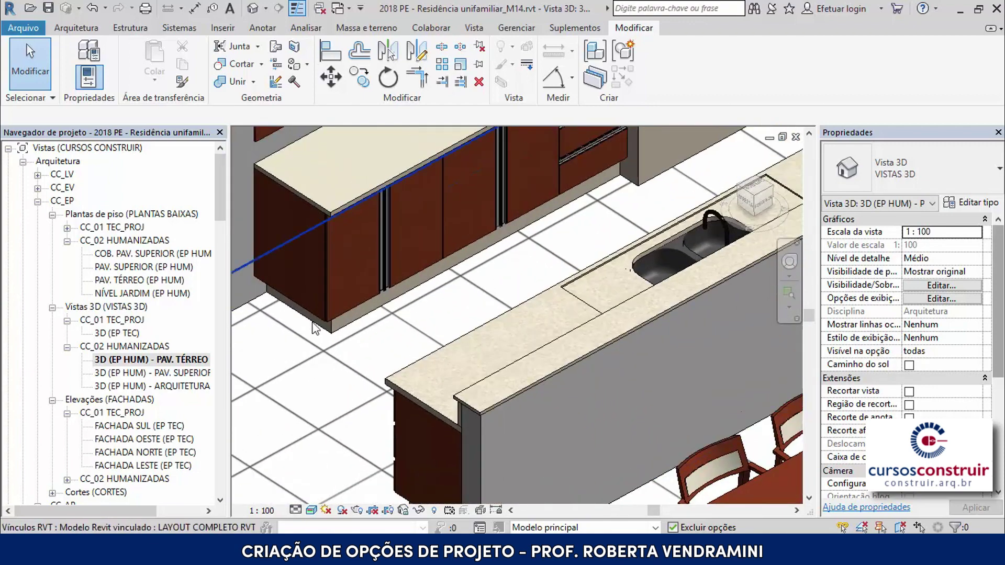
pyautogui.scroll(2, 393, 316)
pyautogui.scroll(-3, 393, 317)
pyautogui.scroll(-3, 393, 316)
# - Orbit and zoom to inspect the linked kitchen and dining furniture
pyautogui.moveTo(394, 316)
pyautogui.keyDown('shift'); pyautogui.mouseDown(button='middle')
pyautogui.moveTo(454, 302)
pyautogui.moveTo(421, 344)
pyautogui.moveTo(541, 340)
pyautogui.moveTo(602, 319)
pyautogui.mouseUp(button='middle'); pyautogui.keyUp('shift')
pyautogui.scroll(-5, 453, 300)
pyautogui.scroll(2, 629, 309)
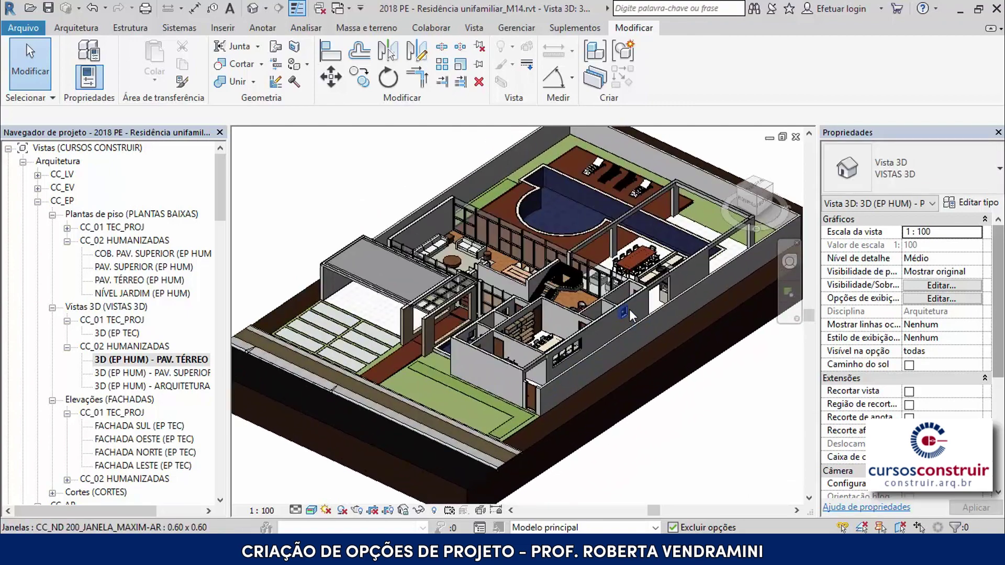
pyautogui.scroll(3, 623, 310)
pyautogui.scroll(1, 622, 310)
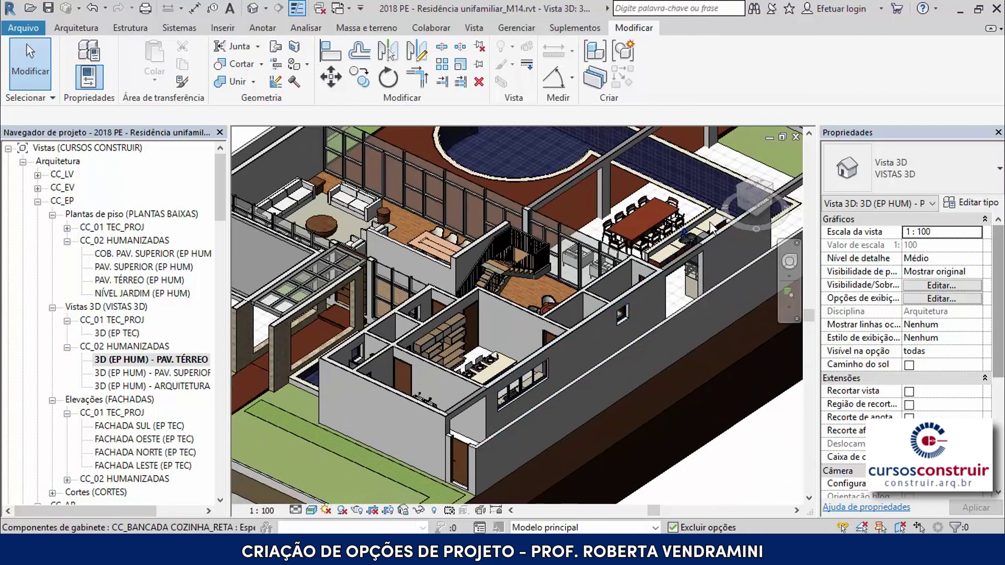
pyautogui.scroll(3, 719, 222)
pyautogui.scroll(1, 628, 293)
pyautogui.scroll(2, 576, 324)
pyautogui.scroll(1, 554, 350)
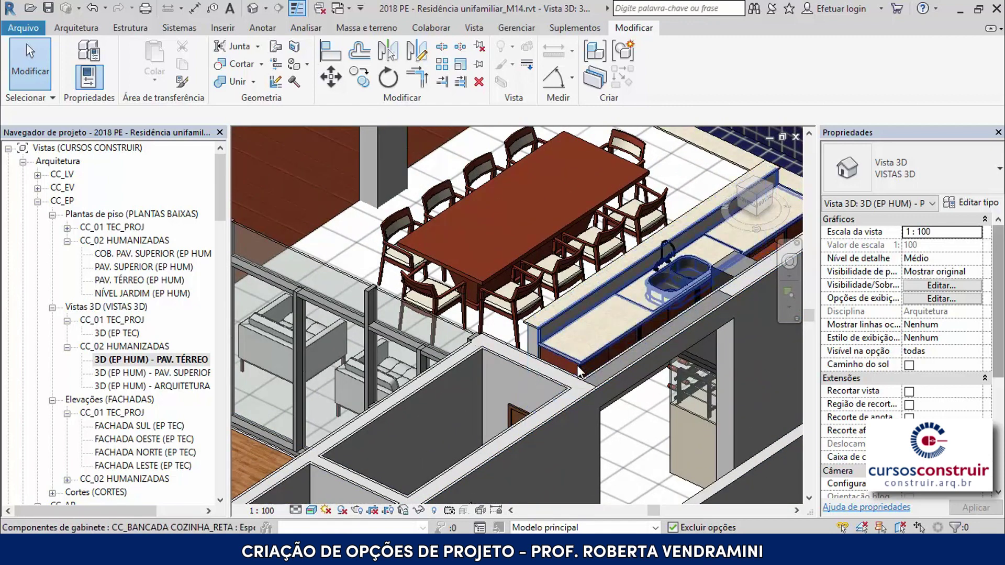
pyautogui.scroll(-3, 576, 339)
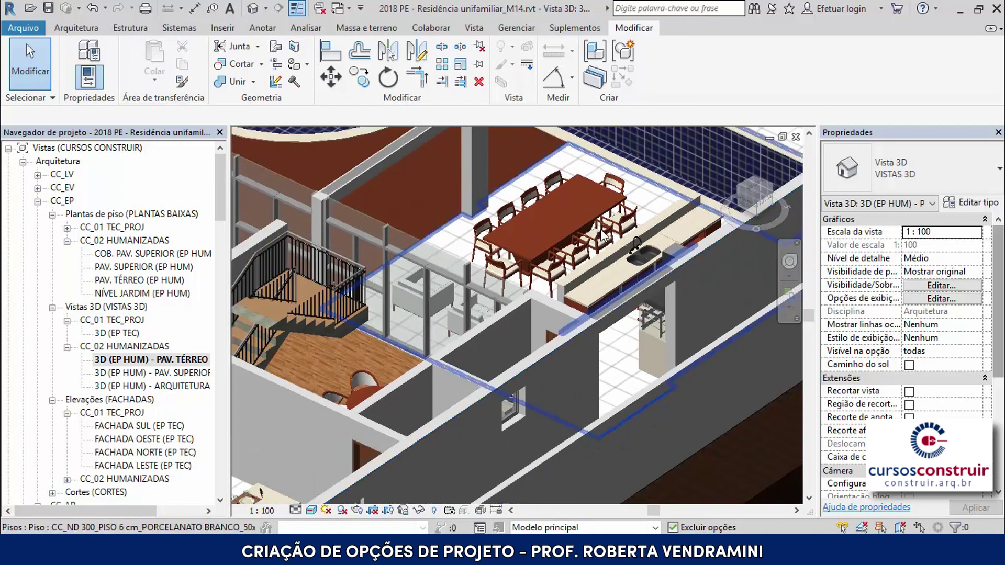
pyautogui.scroll(-3, 600, 228)
pyautogui.scroll(-1, 429, 334)
pyautogui.keyDown('shift'); pyautogui.moveTo(429, 334); pyautogui.dragTo(563, 308, button='middle'); pyautogui.keyUp('shift')
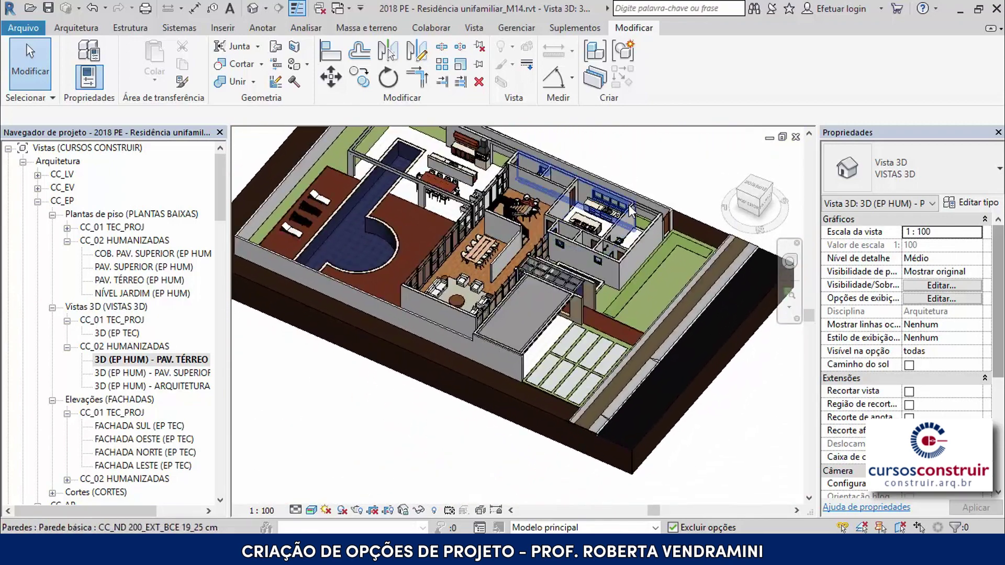
pyautogui.scroll(3, 591, 228)
pyautogui.scroll(3, 591, 229)
pyautogui.scroll(2, 581, 228)
pyautogui.scroll(2, 448, 228)
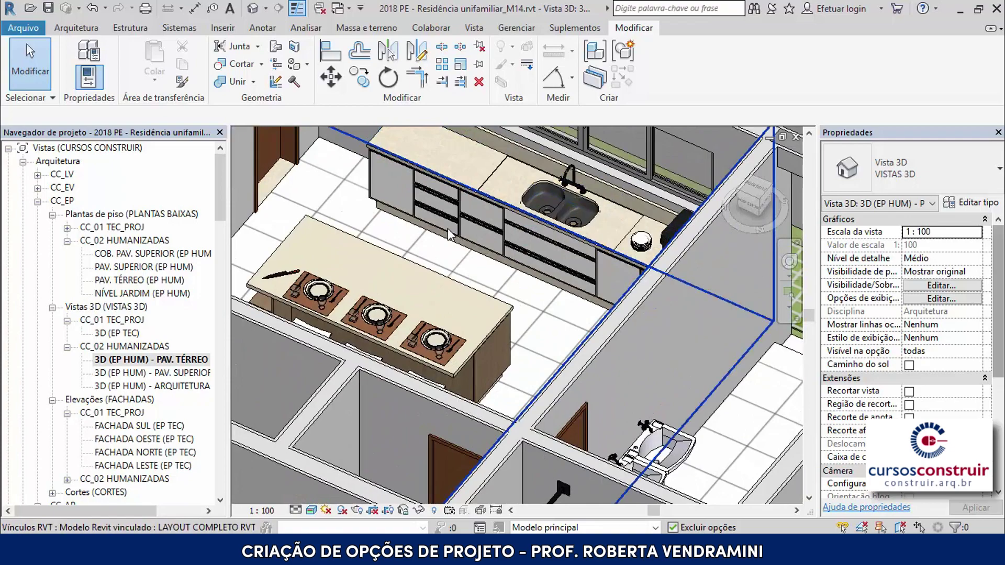
pyautogui.scroll(2, 444, 231)
pyautogui.scroll(2, 386, 226)
pyautogui.scroll(-2, 529, 261)
pyautogui.scroll(-2, 529, 261)
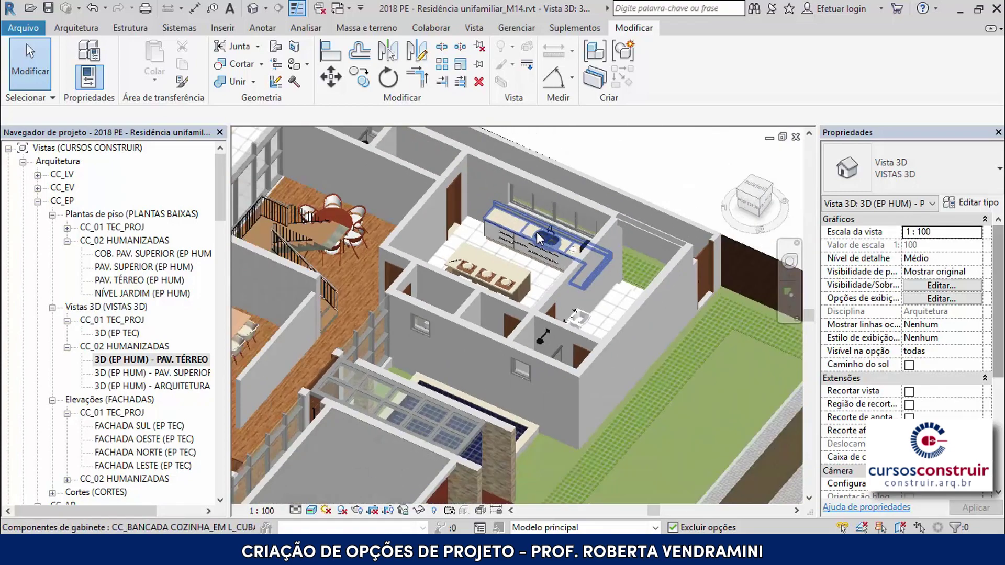
pyautogui.scroll(-2, 637, 259)
pyautogui.scroll(-2, 597, 241)
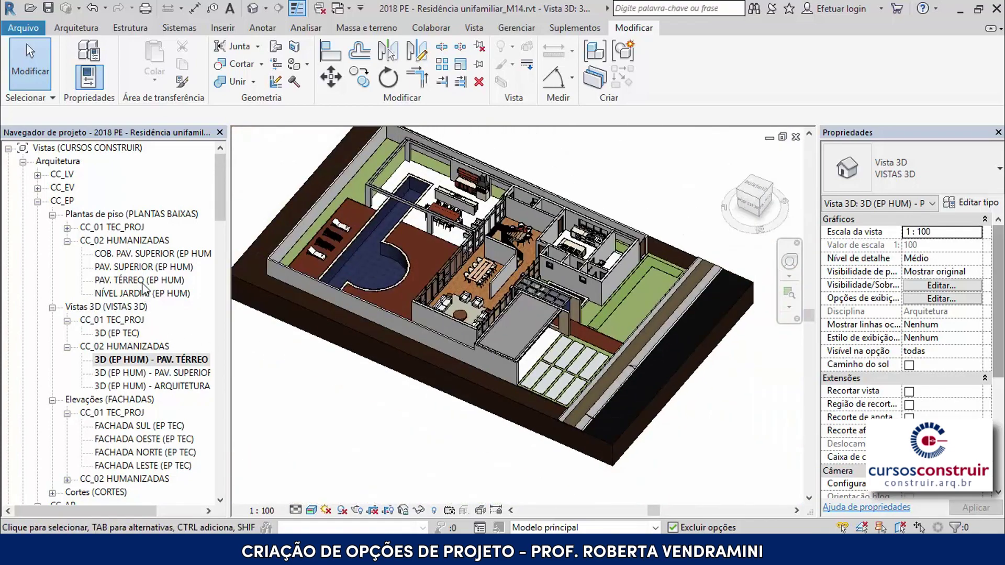
# - Turn the model to the opposite side to inspect the living area and rooms
pyautogui.keyDown('shift'); pyautogui.moveTo(273, 418); pyautogui.dragTo(516, 435, button='middle'); pyautogui.keyUp('shift')
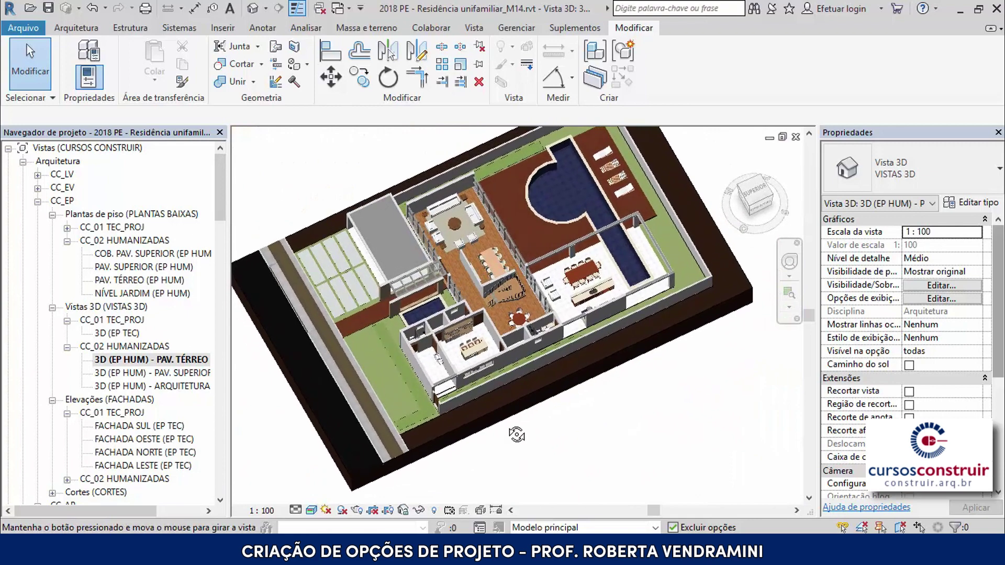
pyautogui.scroll(2, 460, 397)
pyautogui.scroll(2, 453, 355)
pyautogui.scroll(2, 451, 356)
pyautogui.scroll(2, 425, 359)
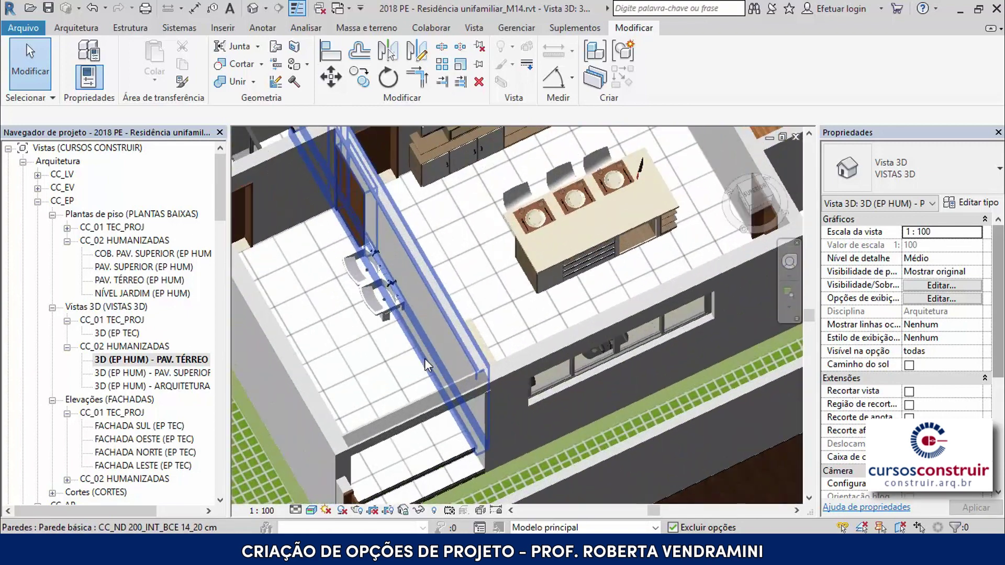
pyautogui.scroll(2, 424, 359)
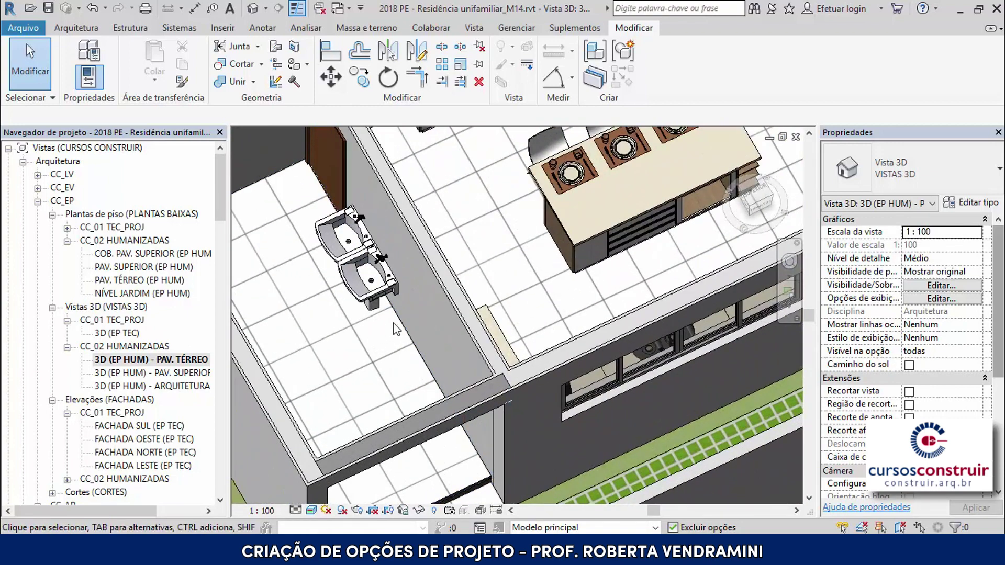
pyautogui.scroll(-3, 460, 306)
pyautogui.scroll(-2, 564, 324)
pyautogui.moveTo(564, 325)
pyautogui.keyDown('shift'); pyautogui.mouseDown(button='middle')
pyautogui.moveTo(551, 328)
pyautogui.moveTo(439, 222)
pyautogui.mouseUp(button='middle'); pyautogui.keyUp('shift')
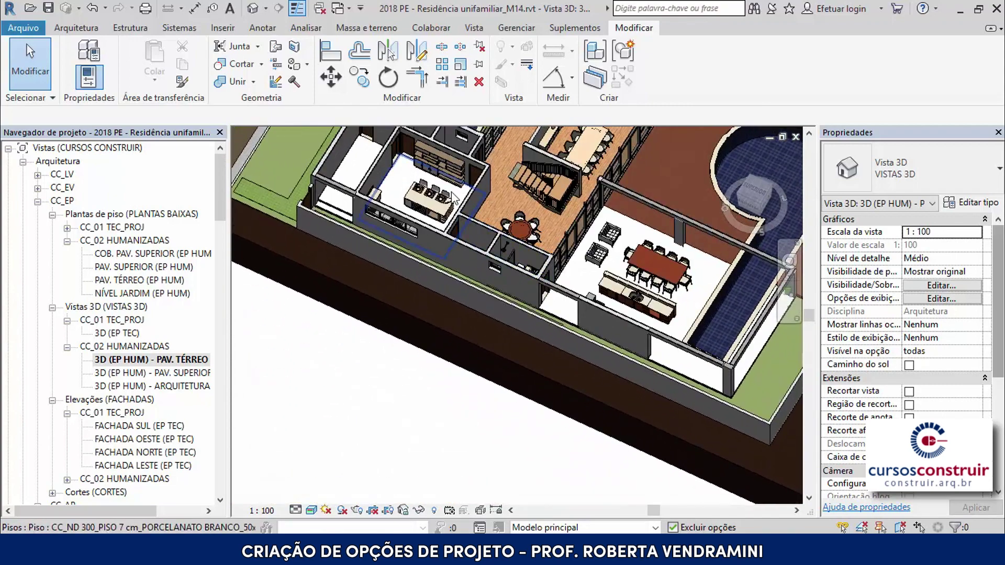
pyautogui.scroll(2, 435, 218)
pyautogui.scroll(2, 467, 223)
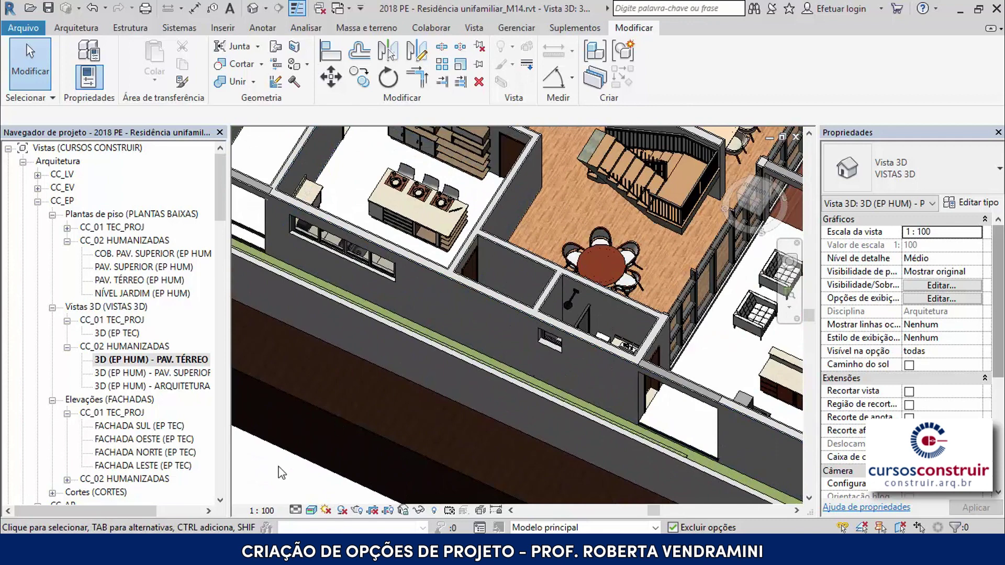
# - Check Visibility/Graphics, then change the view template assignment in the 3D view's Properties
pyautogui.press('v')
pyautogui.press('g')
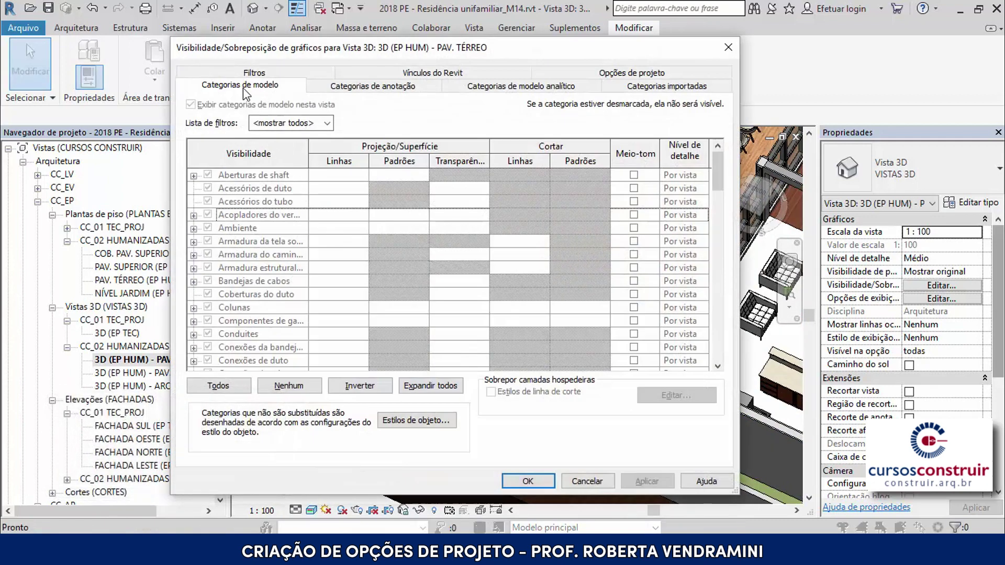
pyautogui.scroll(-2, 238, 246)
pyautogui.scroll(-2, 240, 256)
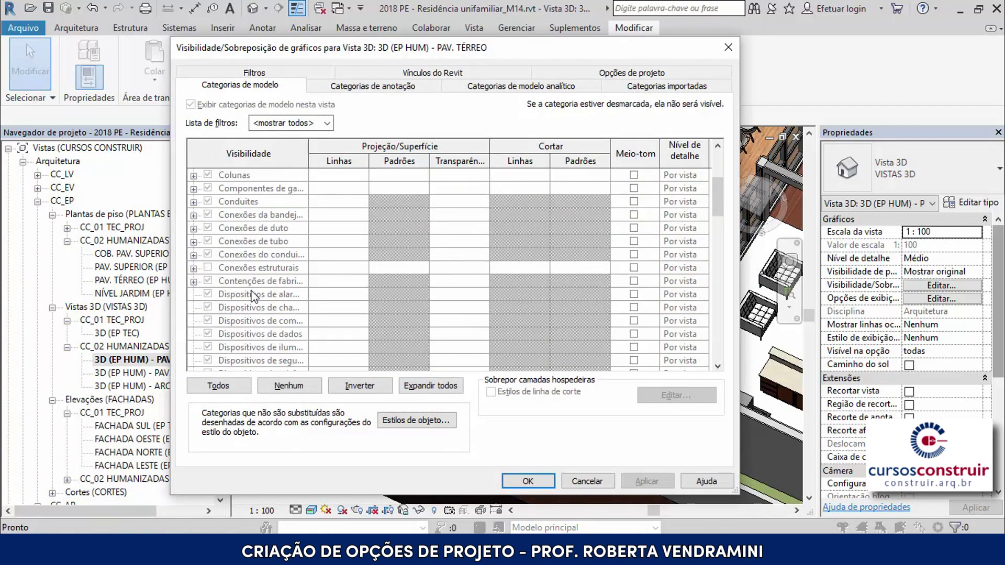
pyautogui.click(600, 481)
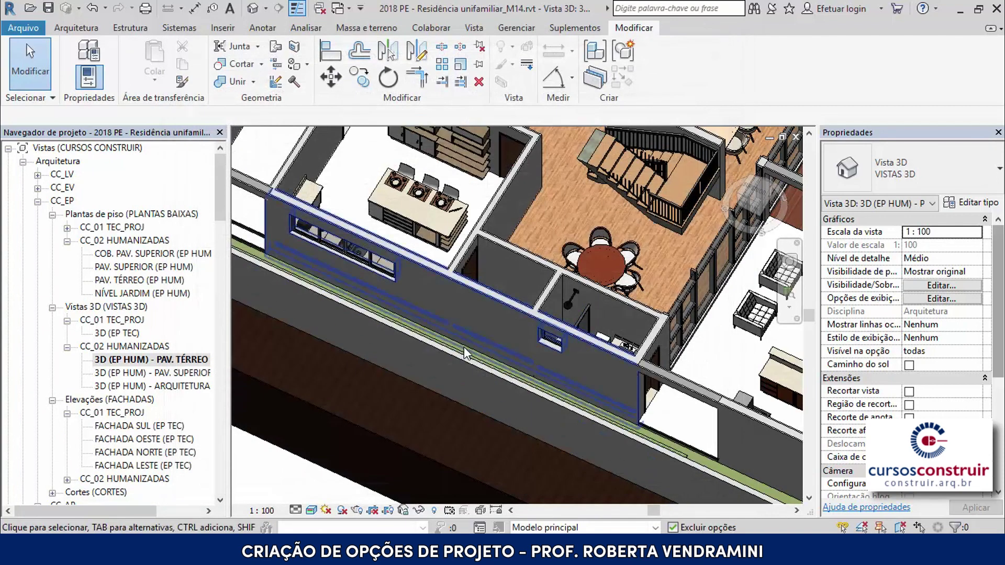
pyautogui.moveTo(999, 260); pyautogui.dragTo(999, 377)
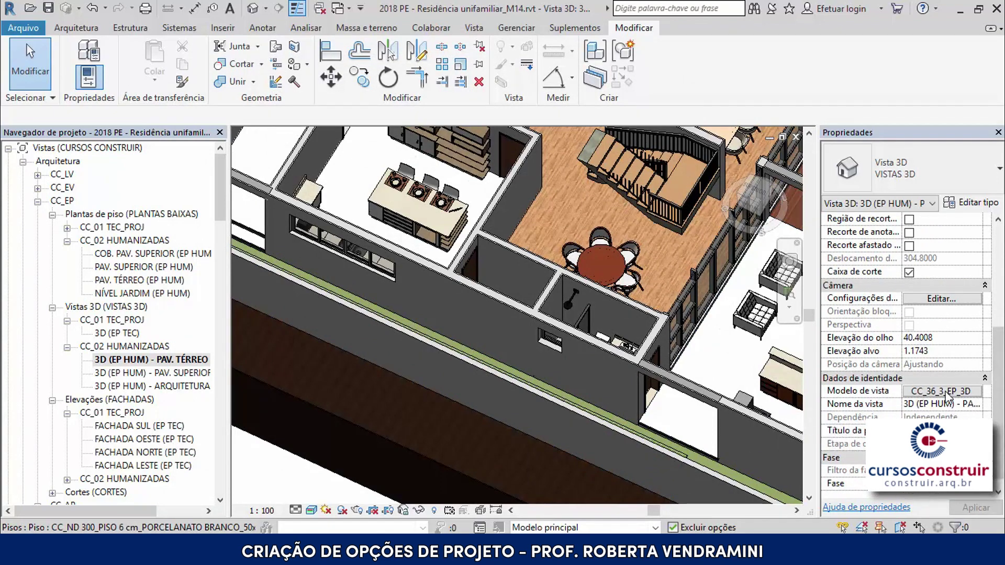
pyautogui.click(944, 393)
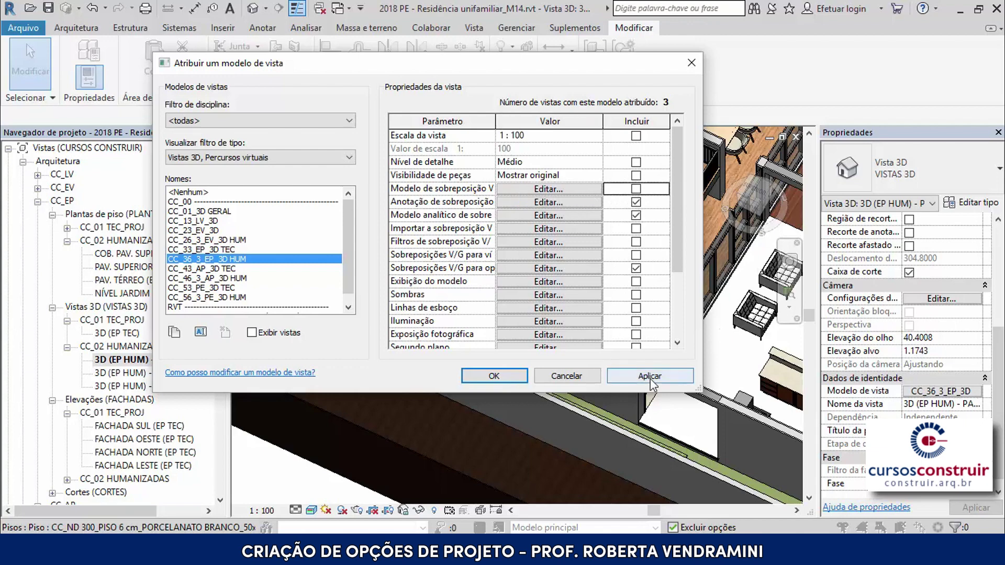
pyautogui.click(495, 376)
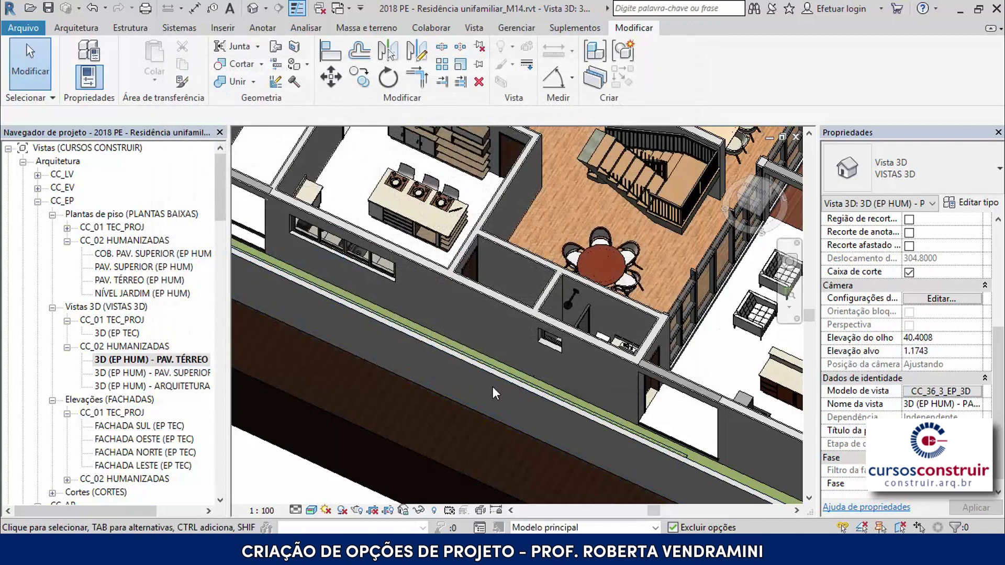
# - Turn on Equipamento elétrico and Equipamento especial in Visibility/Graphics and apply
pyautogui.press('v')
pyautogui.press('g')
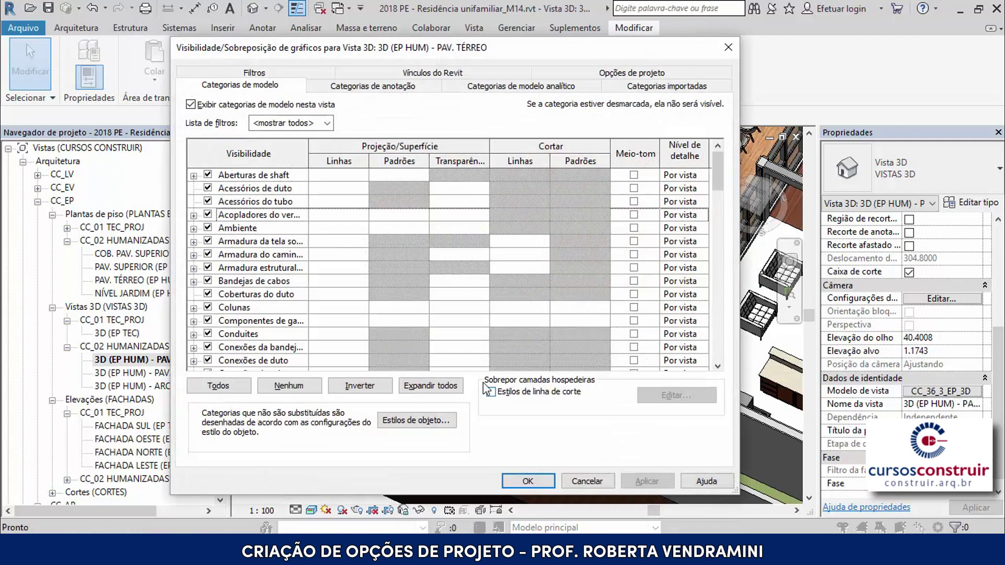
pyautogui.scroll(-1, 238, 257)
pyautogui.scroll(-2, 238, 257)
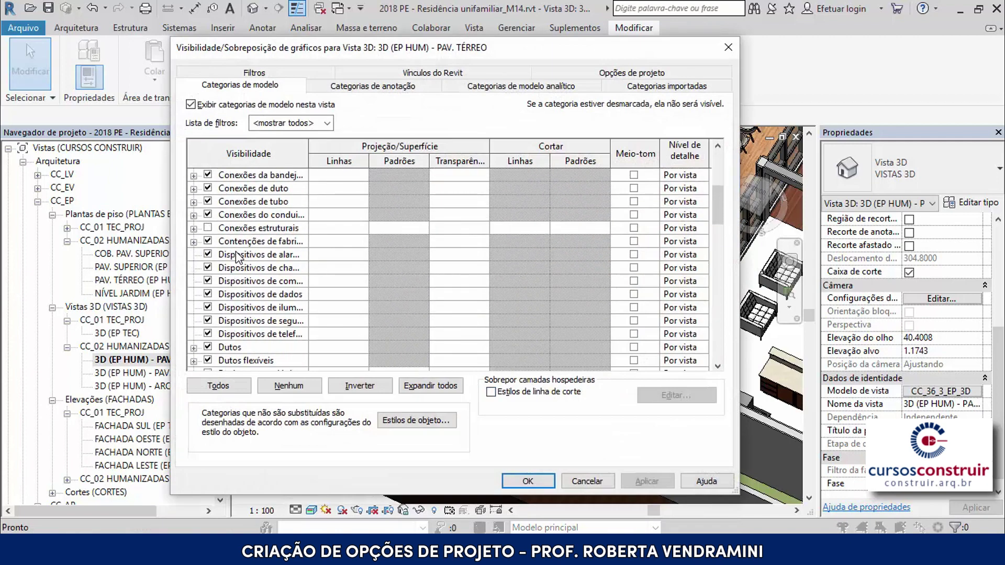
pyautogui.scroll(-1, 238, 256)
pyautogui.scroll(-1, 238, 257)
pyautogui.scroll(-1, 239, 257)
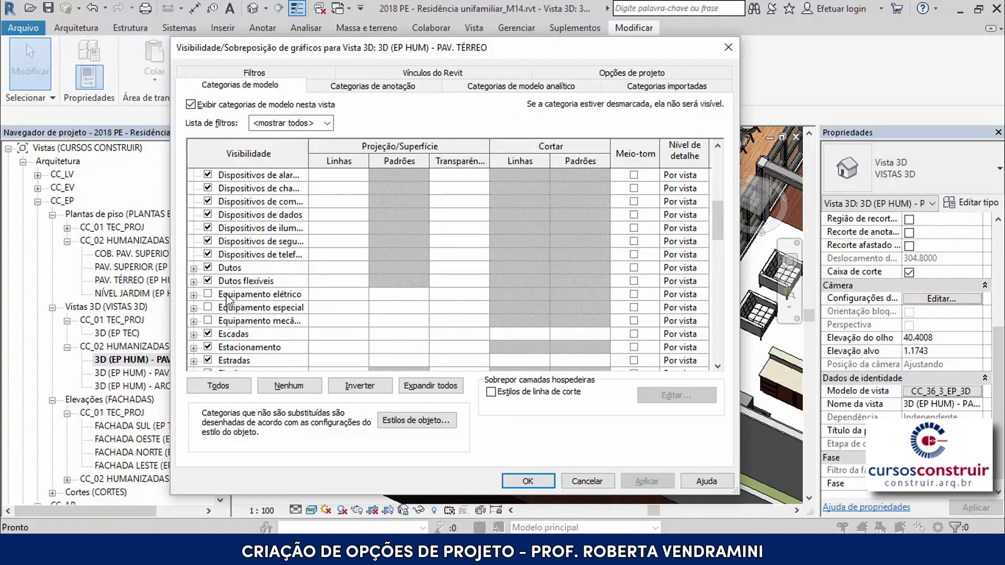
pyautogui.click(208, 294)
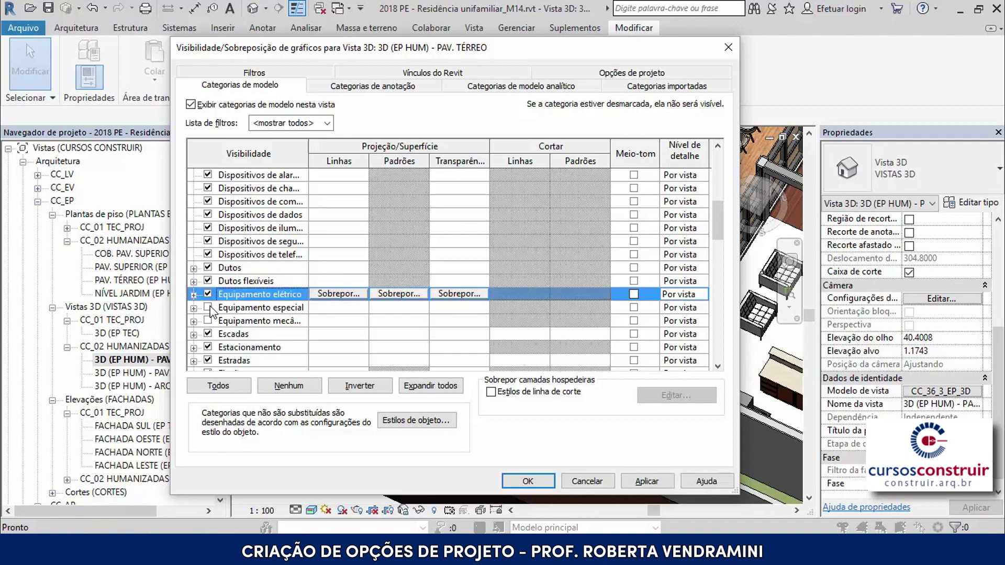
pyautogui.click(208, 308)
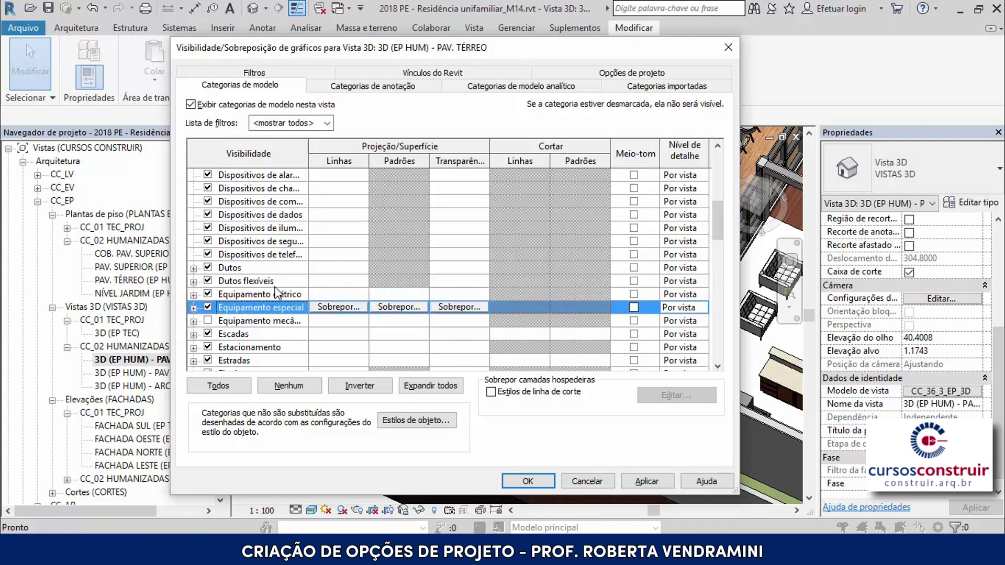
pyautogui.click(645, 480)
pyautogui.click(532, 480)
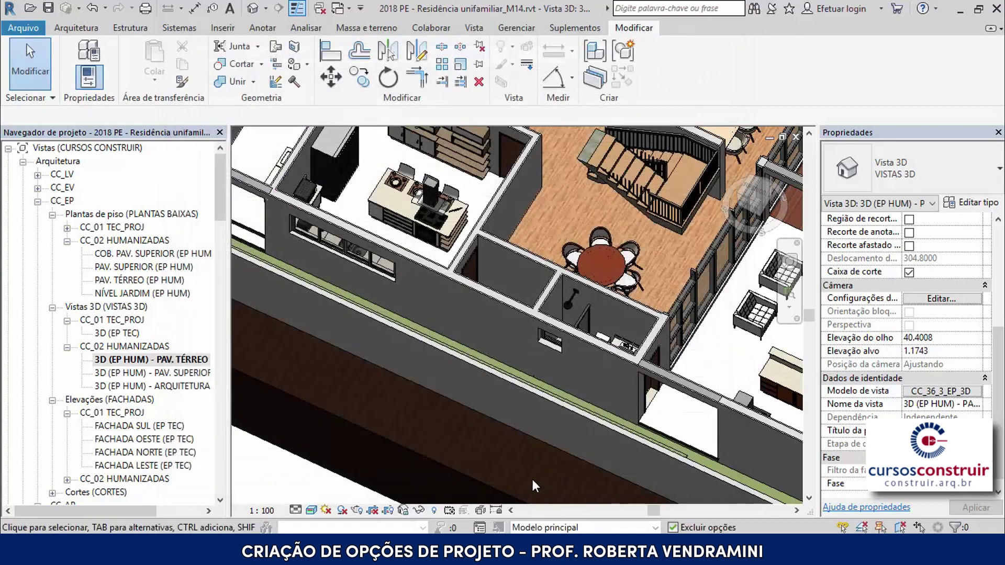
pyautogui.scroll(-3, 519, 395)
pyautogui.keyDown('shift'); pyautogui.moveTo(420, 330); pyautogui.dragTo(430, 317, button='middle'); pyautogui.keyUp('shift')
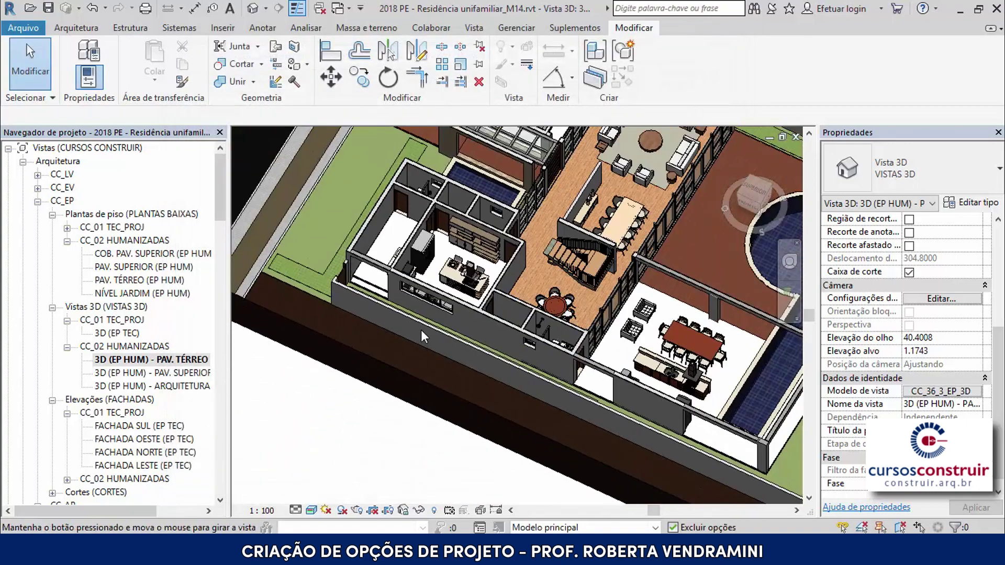
pyautogui.scroll(1, 442, 246)
pyautogui.scroll(3, 441, 235)
pyautogui.scroll(2, 442, 231)
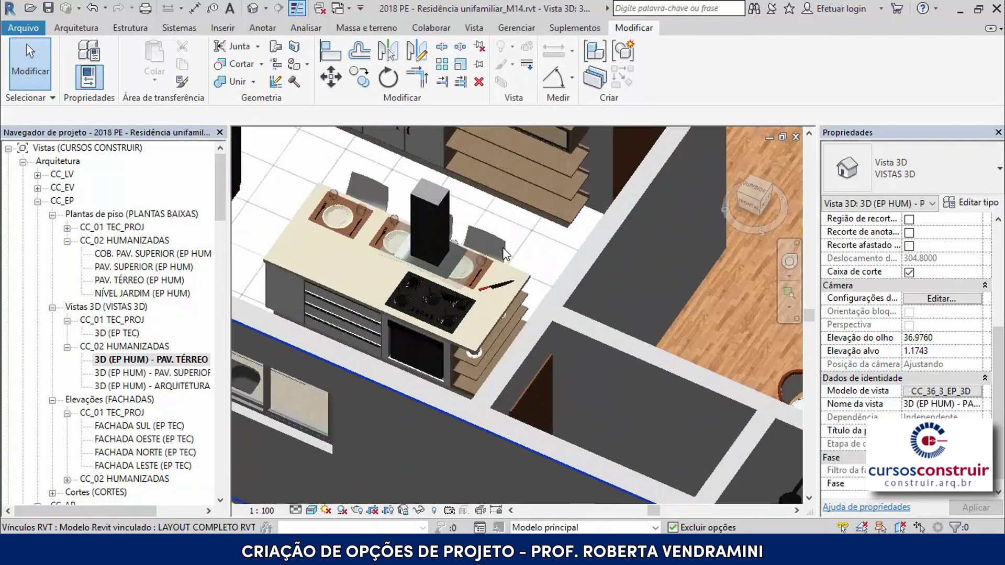
pyautogui.scroll(2, 442, 227)
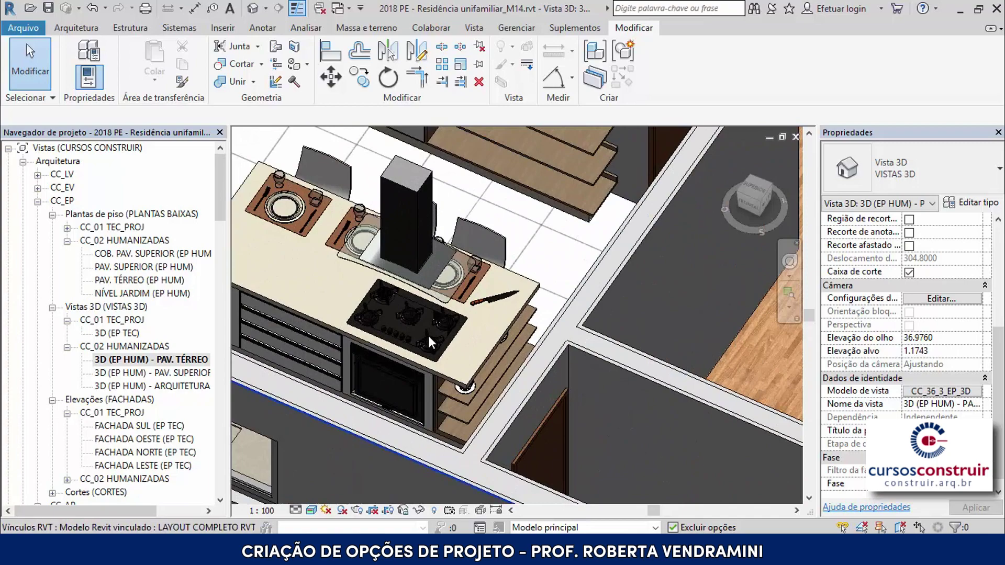
pyautogui.scroll(-2, 412, 388)
pyautogui.scroll(-3, 412, 389)
pyautogui.keyDown('shift'); pyautogui.moveTo(482, 260); pyautogui.dragTo(546, 320, button='middle'); pyautogui.keyUp('shift')
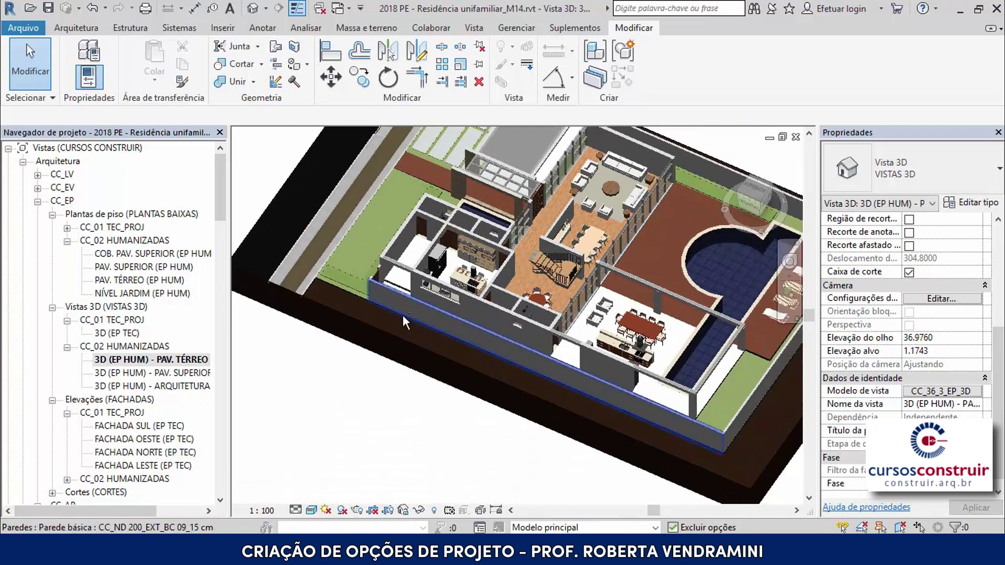
pyautogui.scroll(2, 570, 377)
pyautogui.scroll(3, 569, 378)
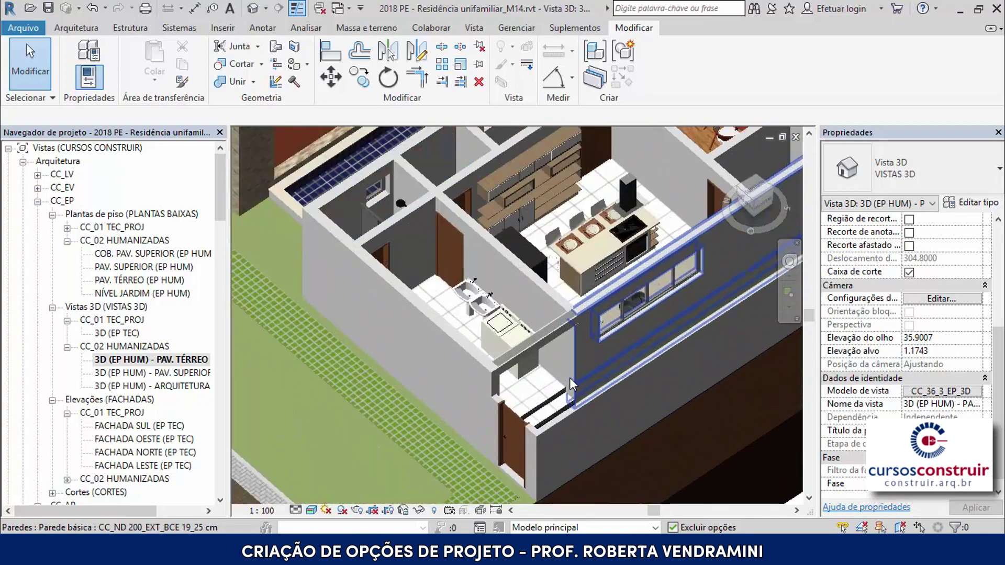
pyautogui.scroll(2, 496, 299)
pyautogui.scroll(-1, 496, 300)
pyautogui.scroll(-3, 496, 300)
pyautogui.scroll(-3, 496, 299)
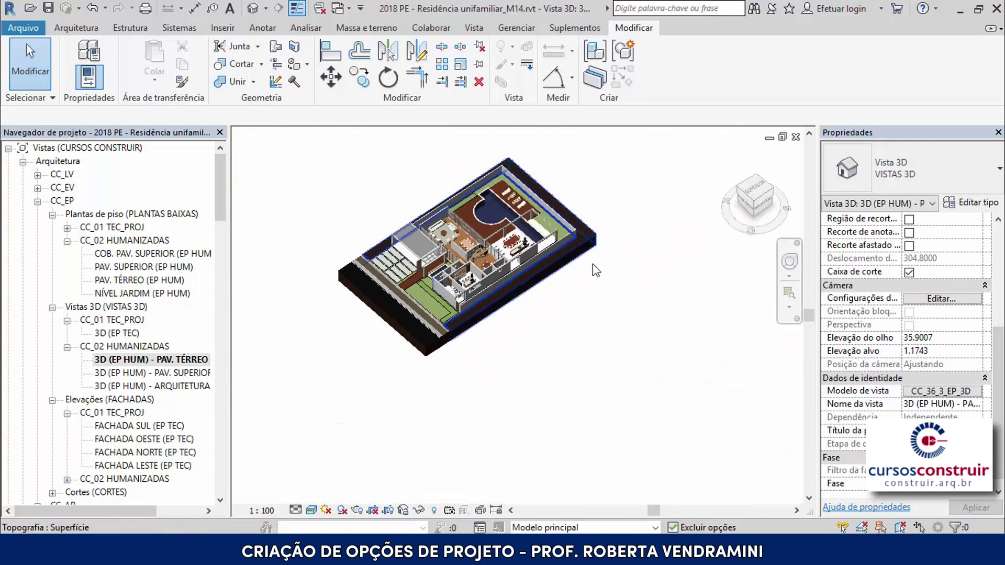
pyautogui.moveTo(496, 299)
pyautogui.keyDown('shift'); pyautogui.mouseDown(button='middle')
pyautogui.moveTo(520, 304)
pyautogui.moveTo(376, 310)
pyautogui.moveTo(426, 255)
pyautogui.mouseUp(button='middle'); pyautogui.keyUp('shift')
pyautogui.scroll(2, 426, 256)
pyautogui.scroll(3, 426, 255)
pyautogui.scroll(2, 366, 267)
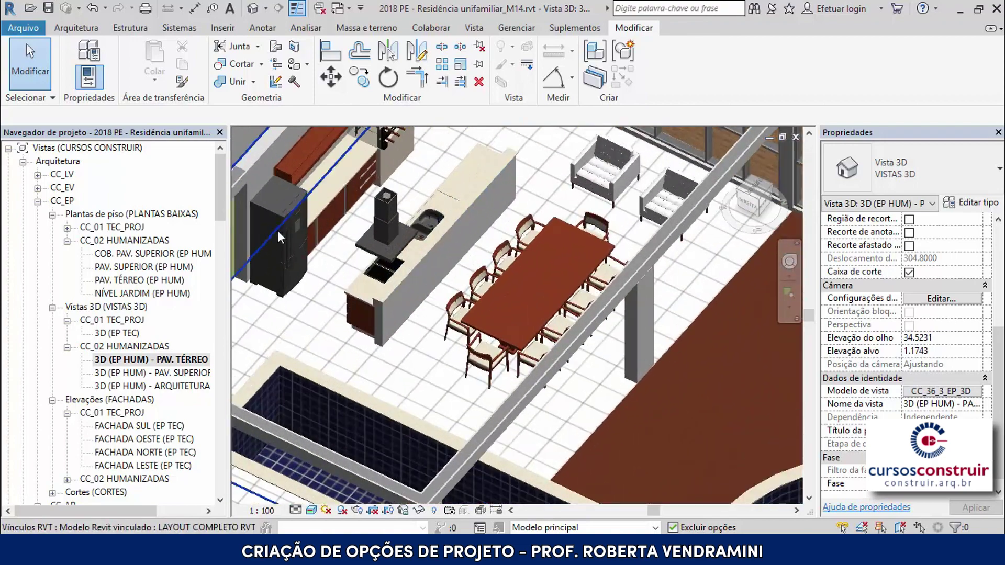
pyautogui.scroll(1, 361, 269)
pyautogui.scroll(2, 362, 270)
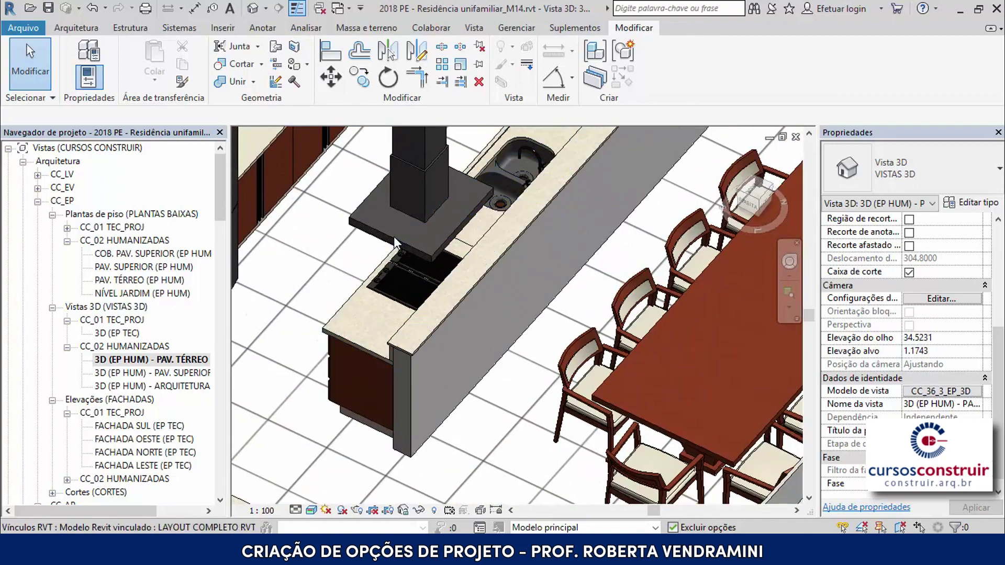
pyautogui.scroll(-3, 393, 237)
pyautogui.scroll(-4, 429, 303)
pyautogui.moveTo(429, 303)
pyautogui.keyDown('shift'); pyautogui.mouseDown(button='middle')
pyautogui.moveTo(618, 279)
pyautogui.moveTo(497, 438)
pyautogui.mouseUp(button='middle'); pyautogui.keyUp('shift')
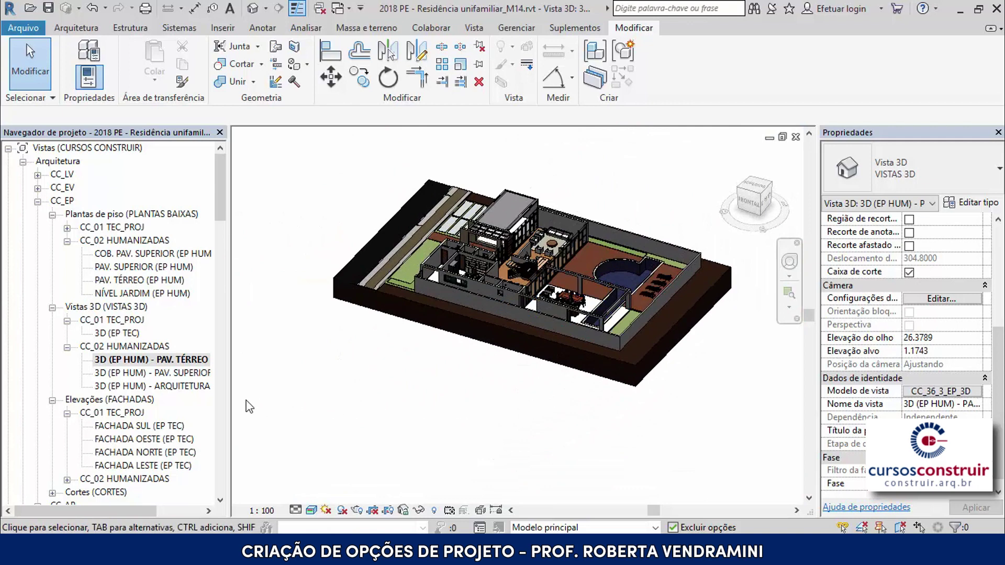
# - Open the 3D (EP HUM) - PAV. SUPERIOR view and orbit around the upper-floor furniture to inspect it
pyautogui.doubleClick(157, 376)
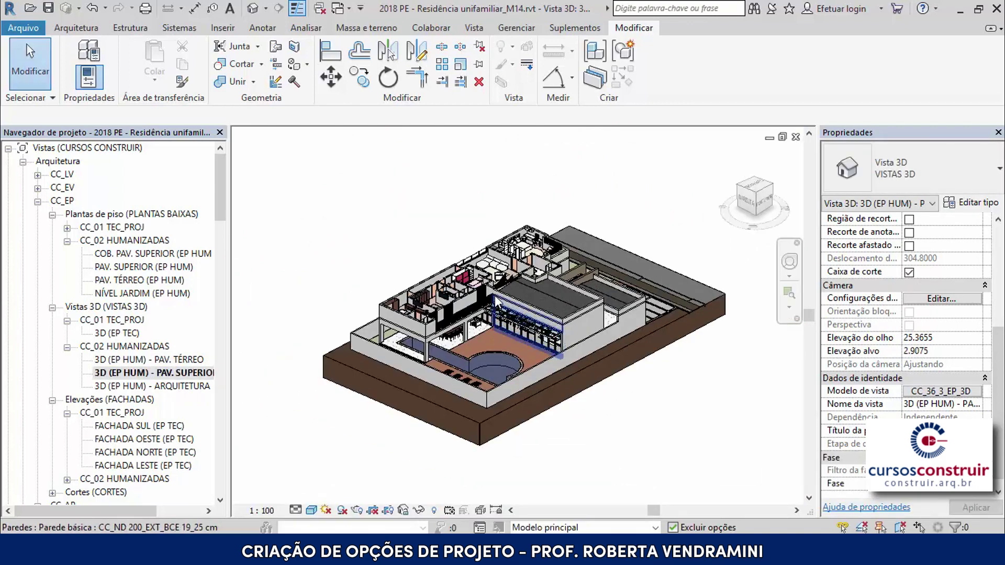
pyautogui.keyDown('shift'); pyautogui.moveTo(493, 329); pyautogui.dragTo(429, 348, button='middle'); pyautogui.keyUp('shift')
pyautogui.scroll(2, 427, 345)
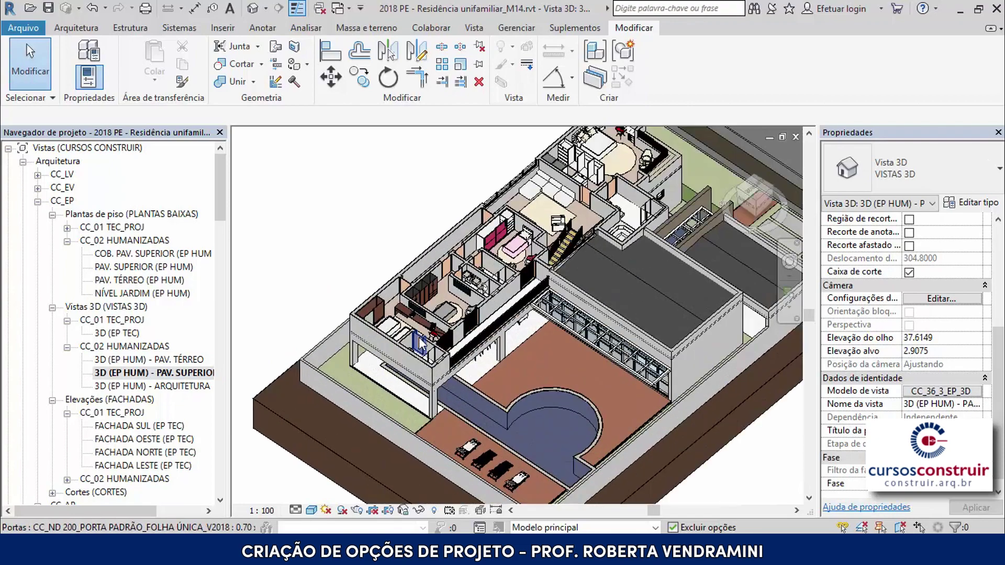
pyautogui.scroll(2, 426, 343)
pyautogui.scroll(2, 425, 337)
pyautogui.scroll(2, 424, 330)
pyautogui.scroll(-1, 423, 323)
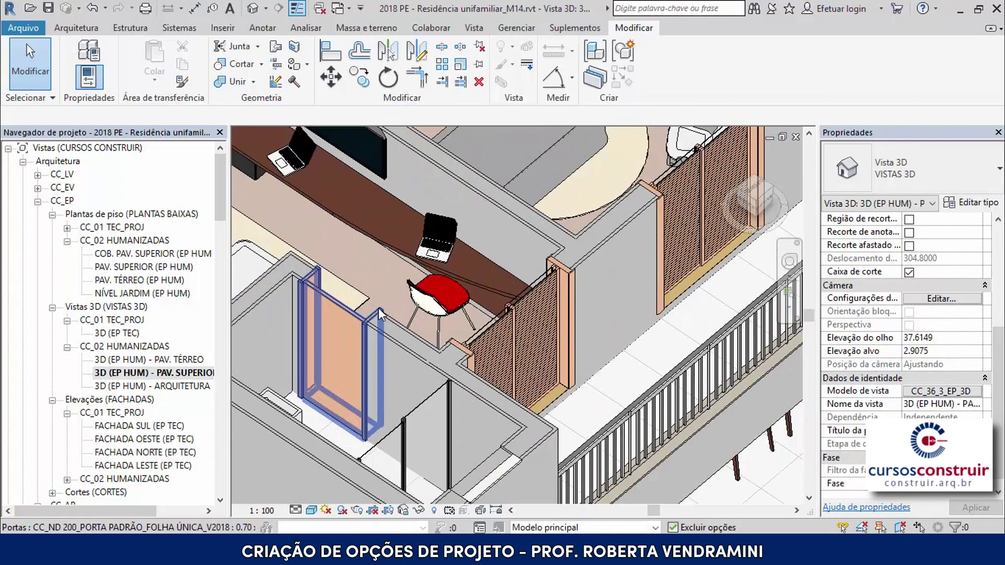
pyautogui.scroll(-1, 471, 303)
pyautogui.scroll(-2, 467, 293)
pyautogui.scroll(-3, 468, 296)
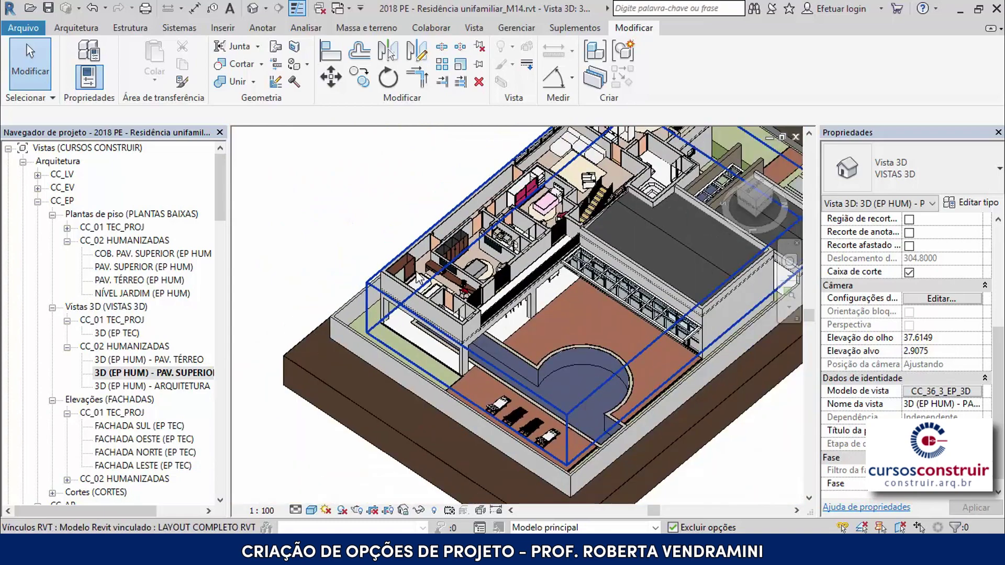
pyautogui.keyDown('shift'); pyautogui.moveTo(468, 297); pyautogui.dragTo(594, 327, button='middle'); pyautogui.keyUp('shift')
pyautogui.scroll(2, 523, 273)
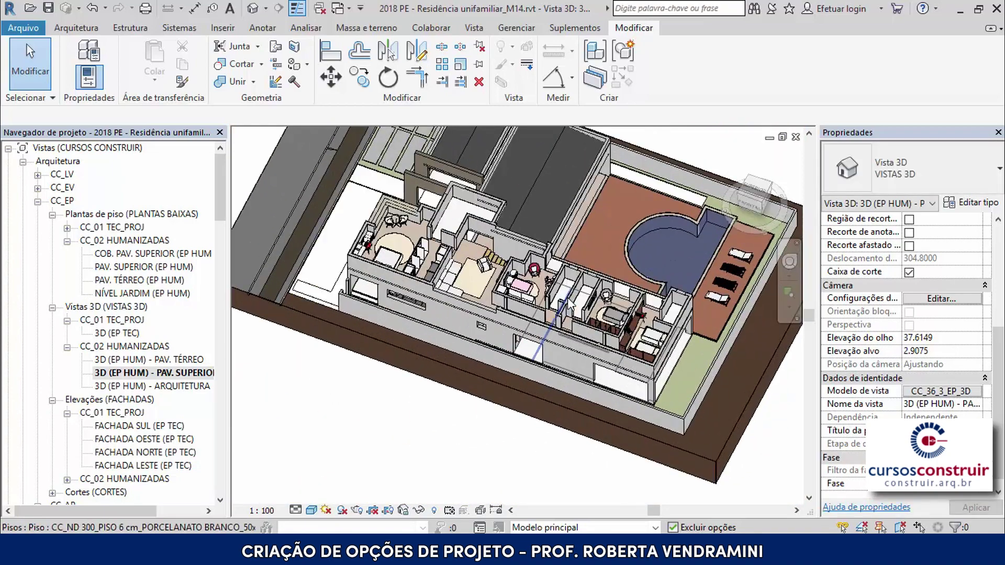
pyautogui.scroll(2, 518, 262)
pyautogui.scroll(2, 507, 262)
pyautogui.scroll(-10, 508, 262)
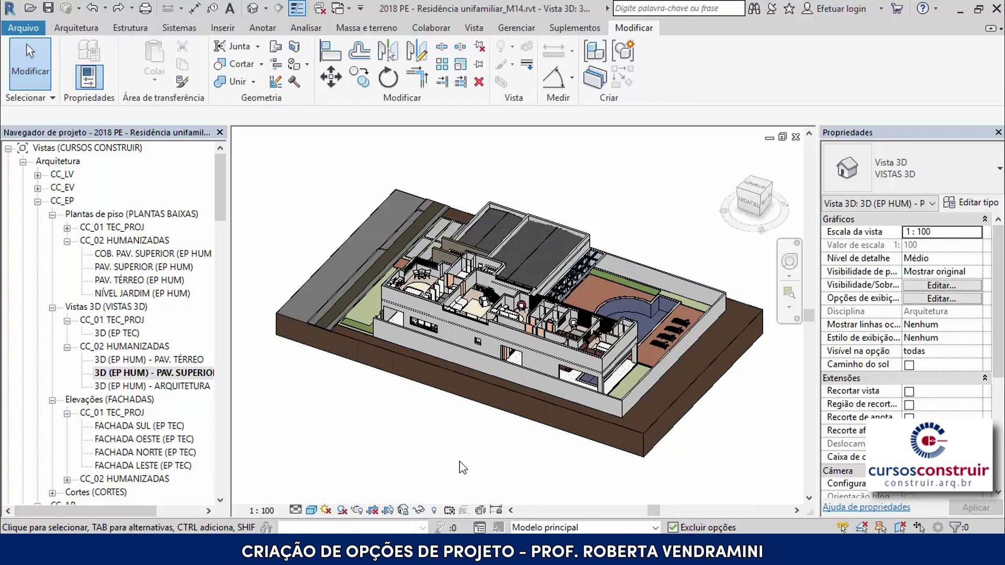
# - On the PAV. SUPERIOR (EP HUM) plan, add the LAYOUT COMPLETO link to both LAYOUT SUÍTES 1 E 2 options
pyautogui.doubleClick(123, 268)
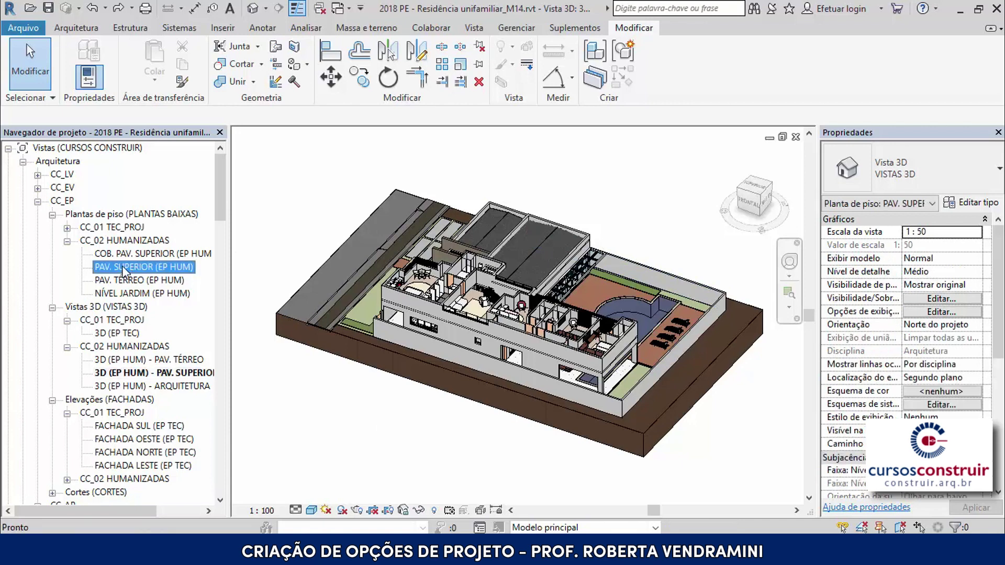
pyautogui.scroll(1, 459, 455)
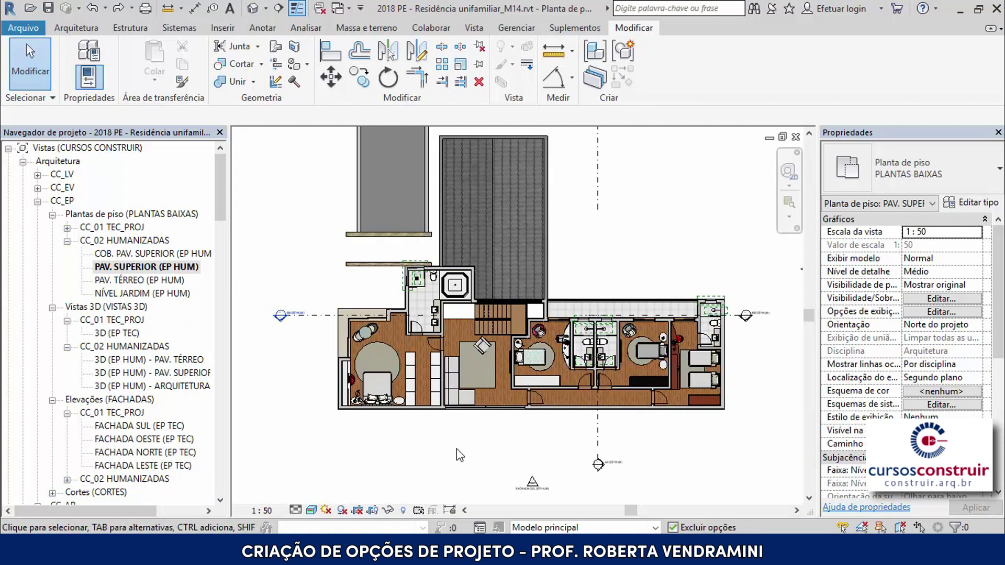
pyautogui.click(401, 404)
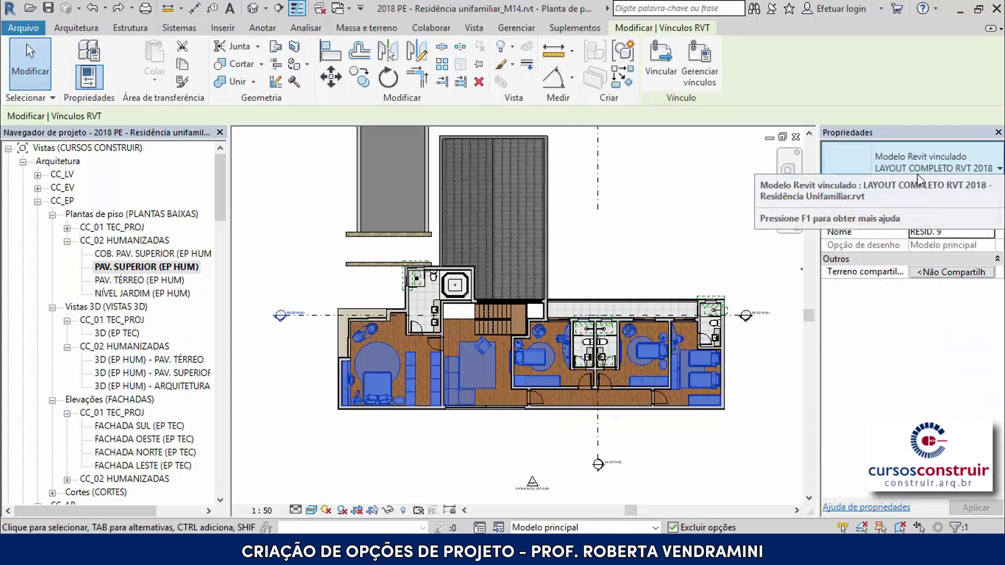
pyautogui.click(498, 528)
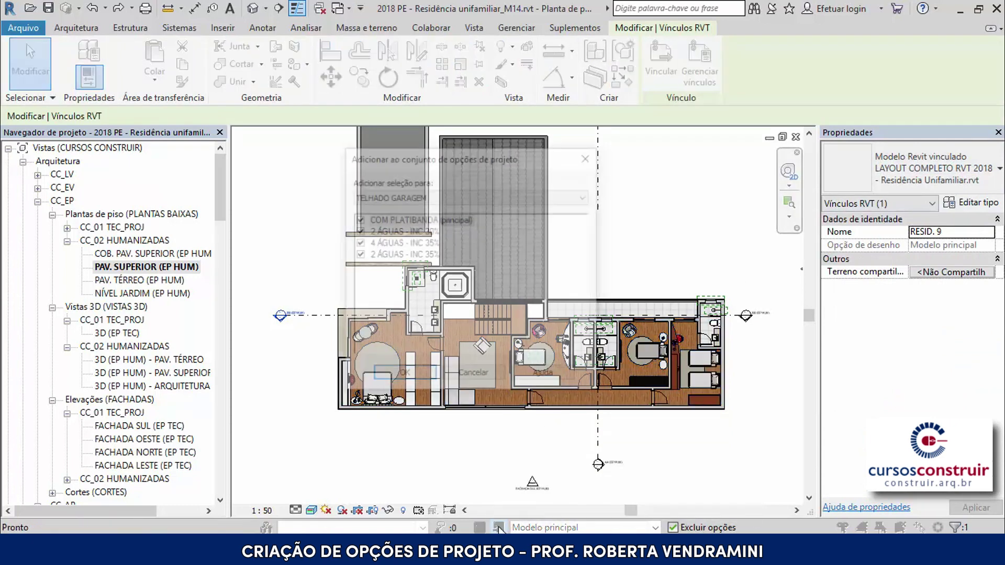
pyautogui.click(507, 201)
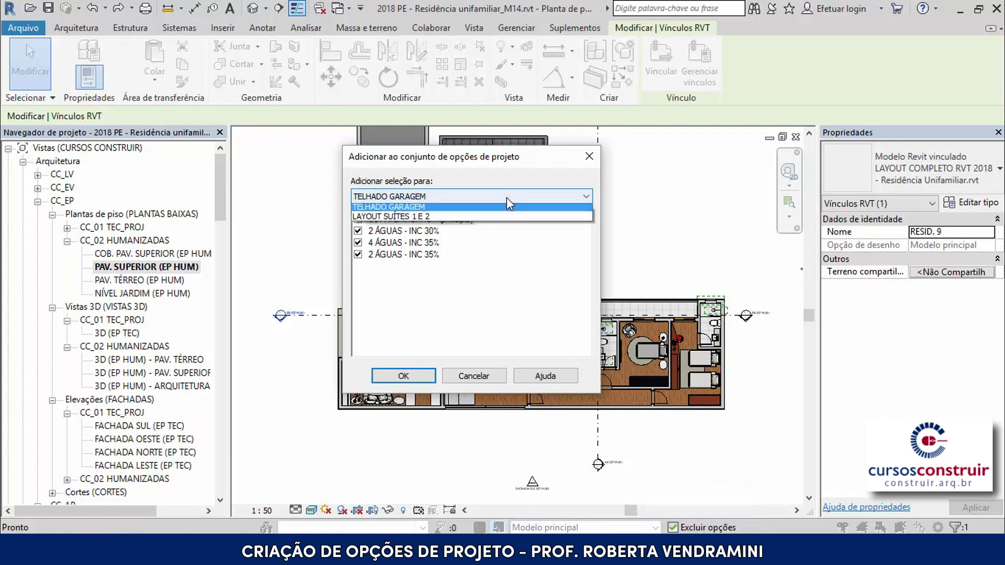
pyautogui.click(369, 220)
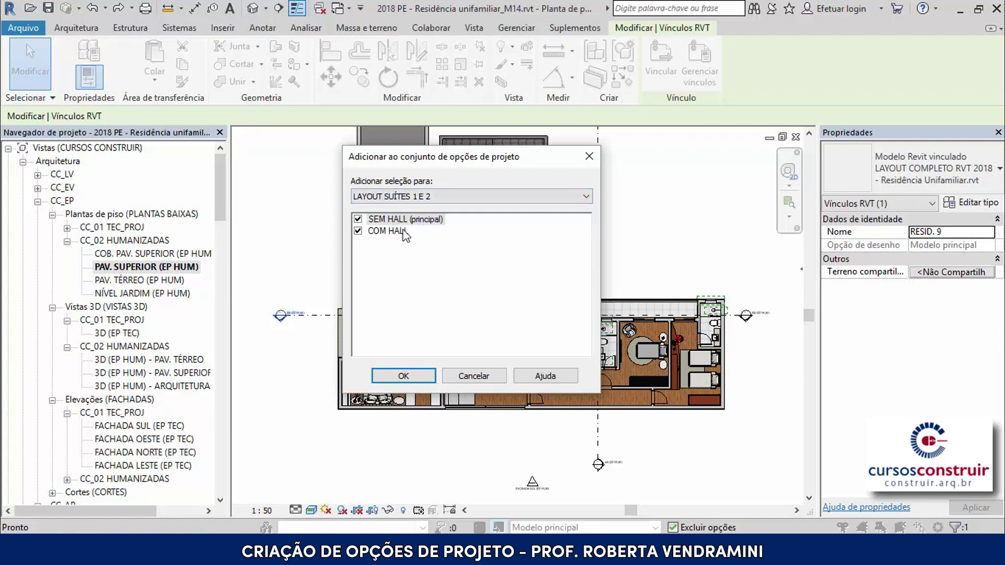
pyautogui.click(412, 376)
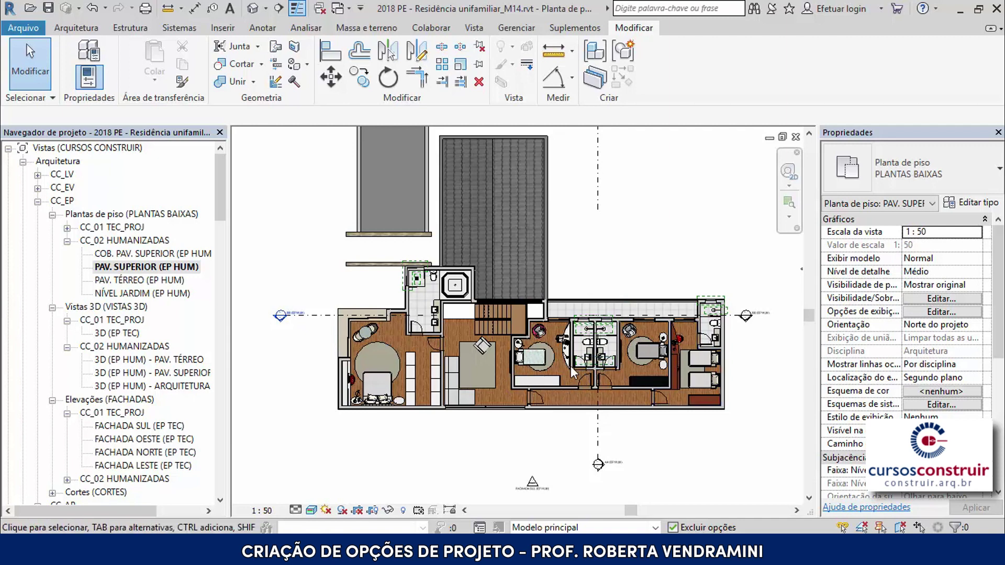
# - Make COM HALL the active design option and hide the linked full-layout model's elements in this view
pyautogui.click(534, 527)
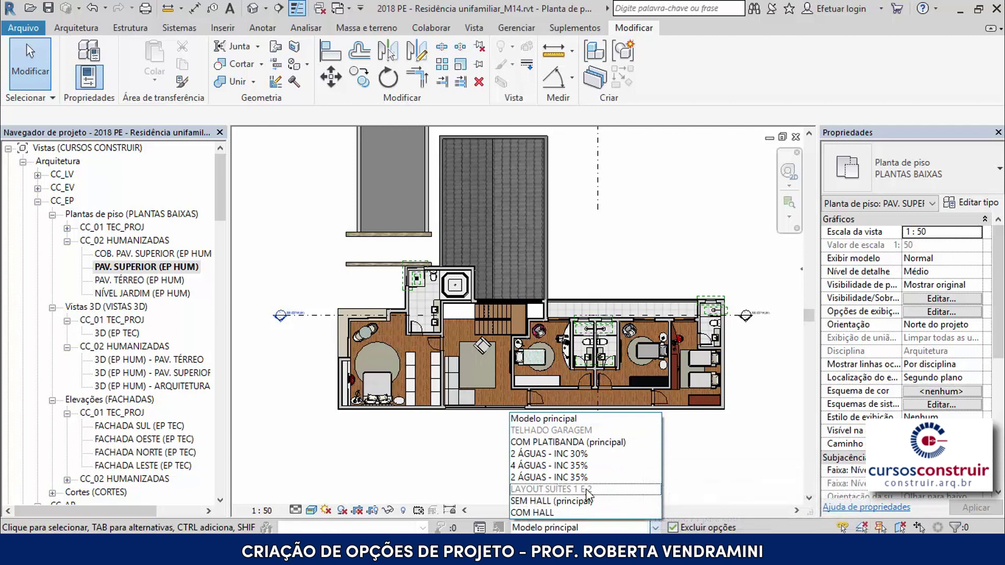
pyautogui.click(581, 513)
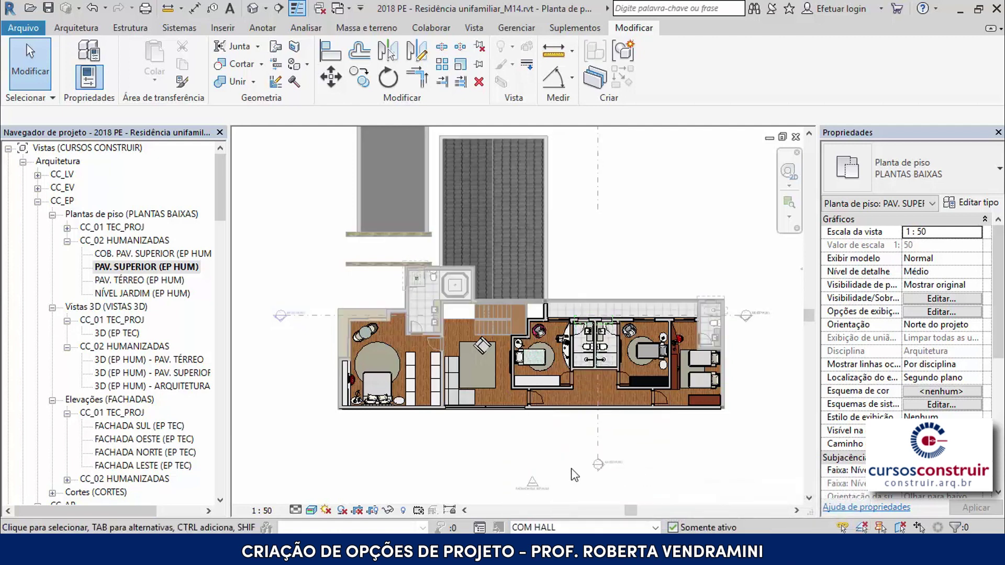
pyautogui.click(550, 385)
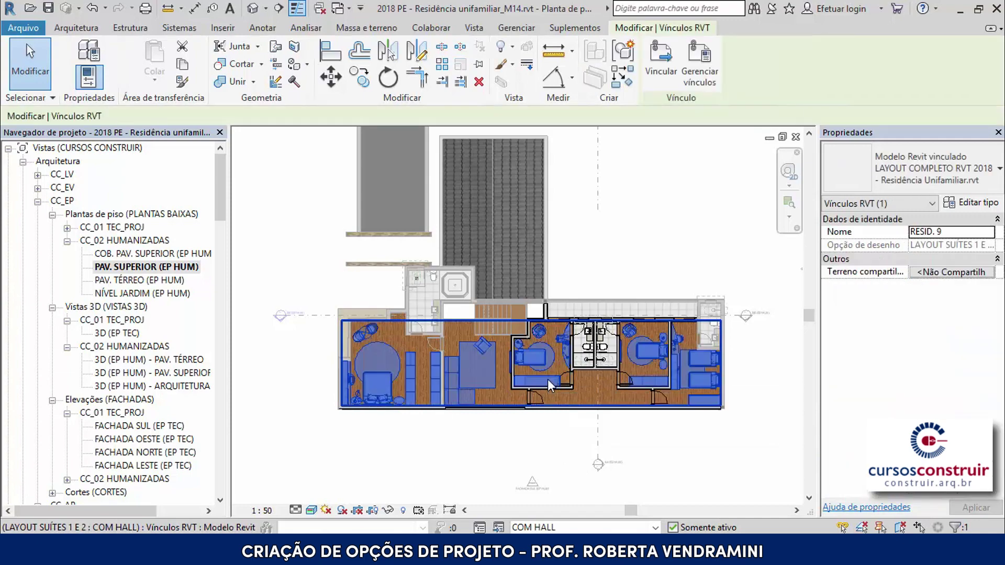
pyautogui.rightClick(550, 385)
pyautogui.moveTo(603, 121)
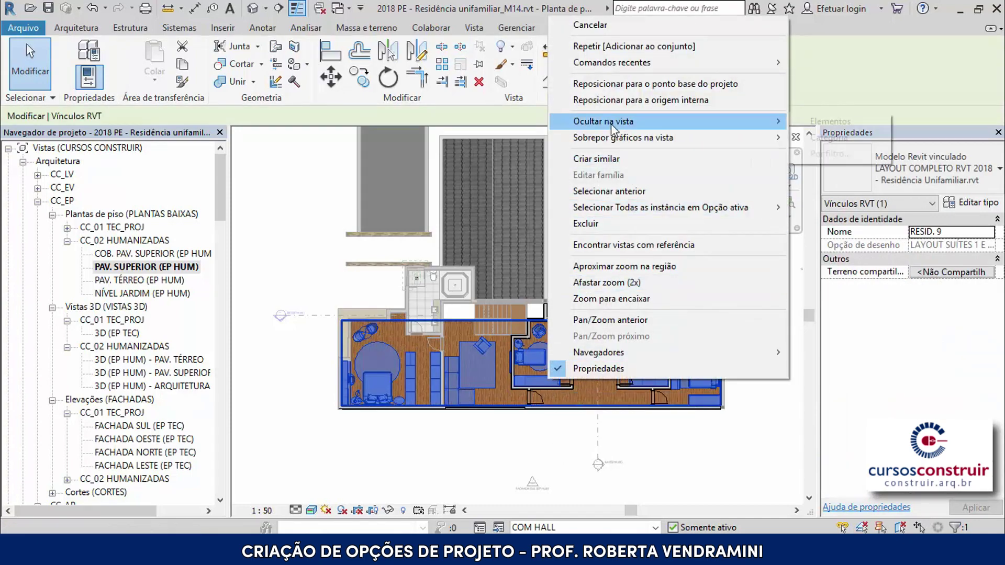
pyautogui.click(810, 120)
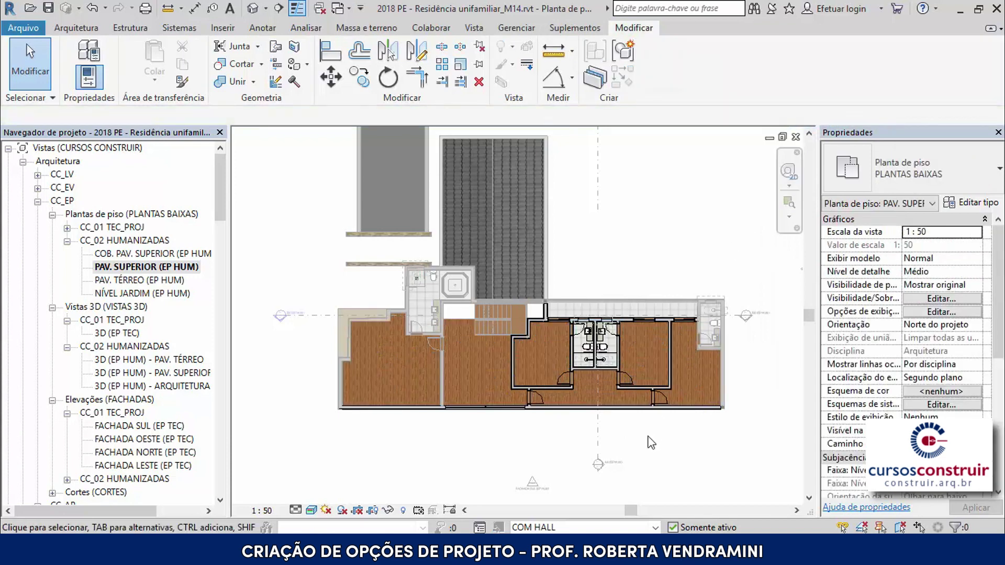
# - Recheck the design options list and reactivate COM HALL as the active option
pyautogui.click(655, 527)
pyautogui.click(585, 431)
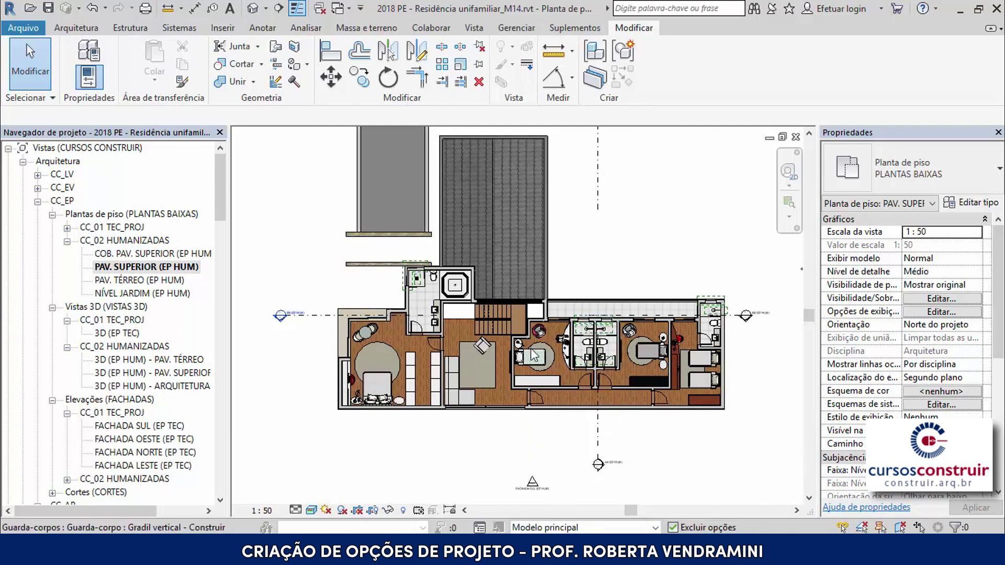
pyautogui.scroll(1, 611, 384)
pyautogui.scroll(3, 623, 383)
pyautogui.scroll(2, 635, 382)
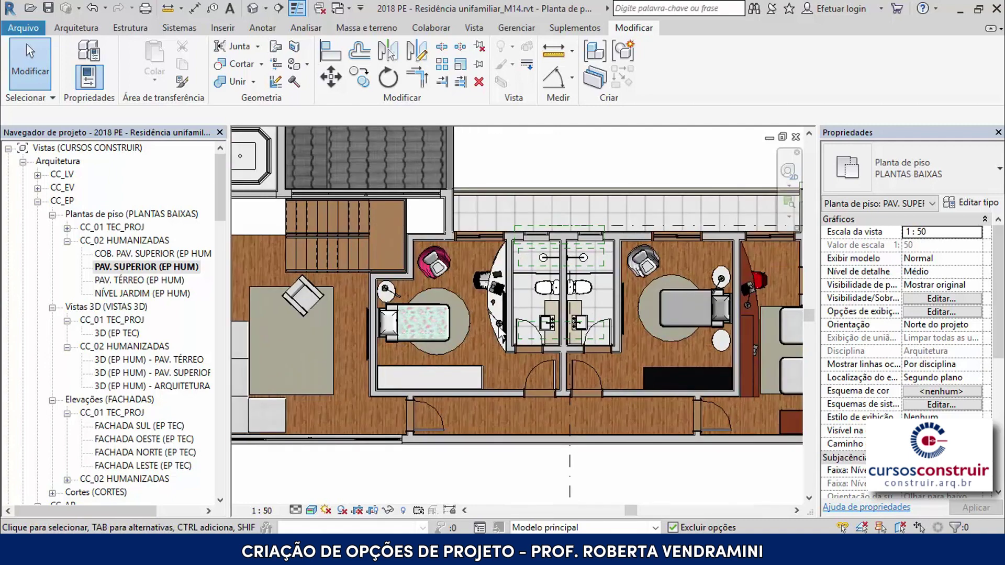
pyautogui.click(655, 529)
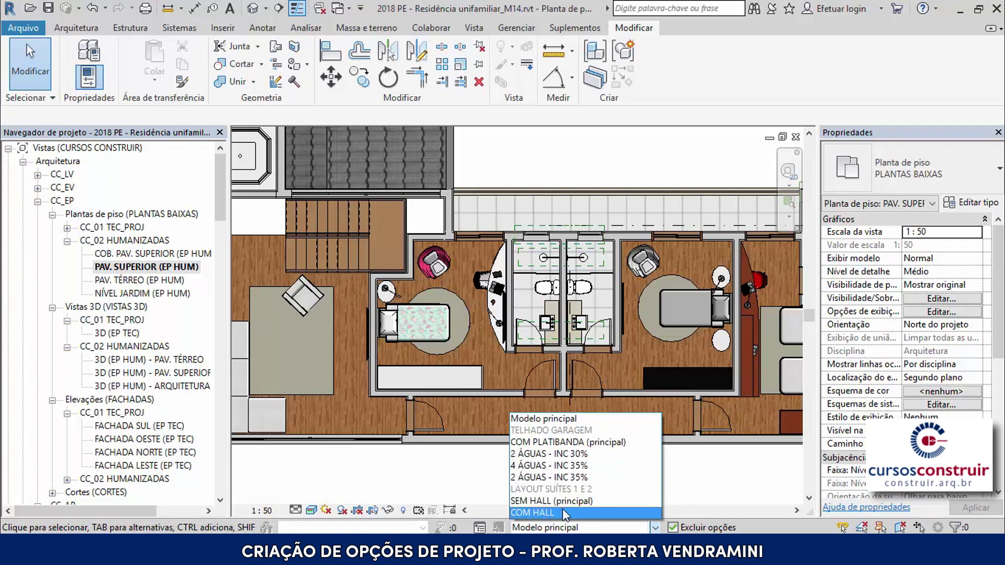
pyautogui.click(530, 512)
pyautogui.scroll(-1, 541, 391)
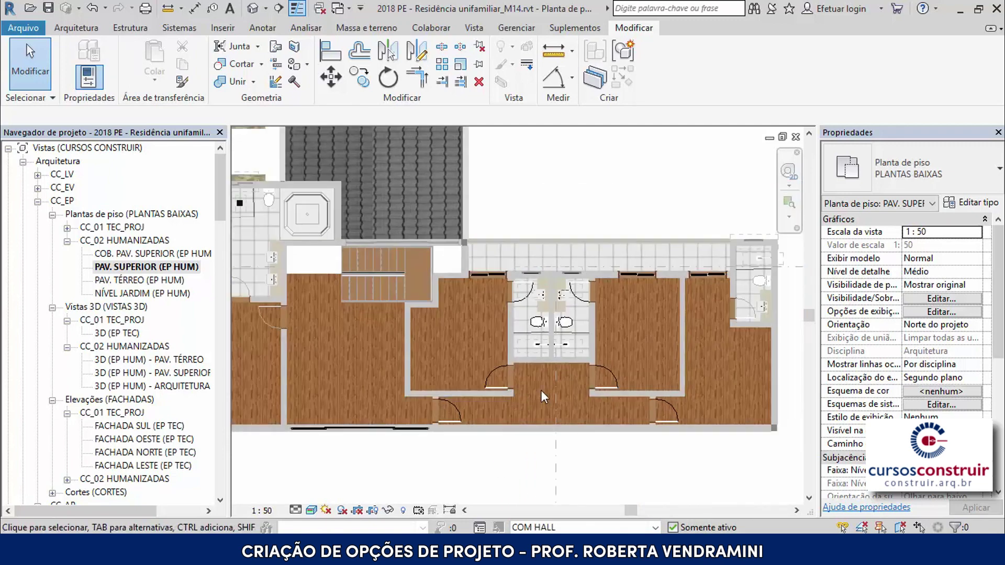
pyautogui.scroll(-1, 548, 388)
pyautogui.scroll(-1, 624, 372)
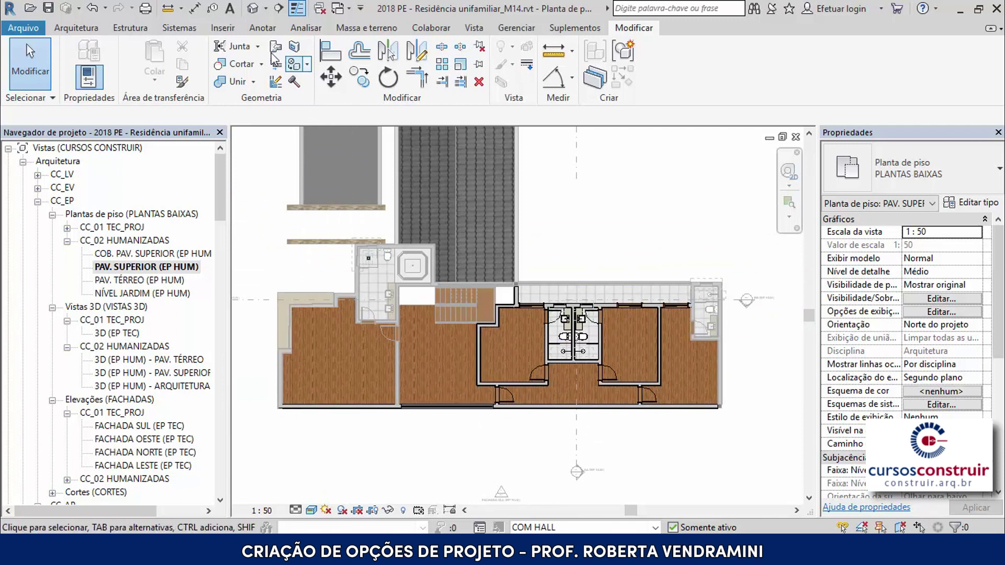
# - Link LAYOUT SUÍTES COM HALL RVT 2018 with Manual - Ponto base positioning, placed below the upper-floor plan
pyautogui.click(222, 27)
pyautogui.click(81, 61)
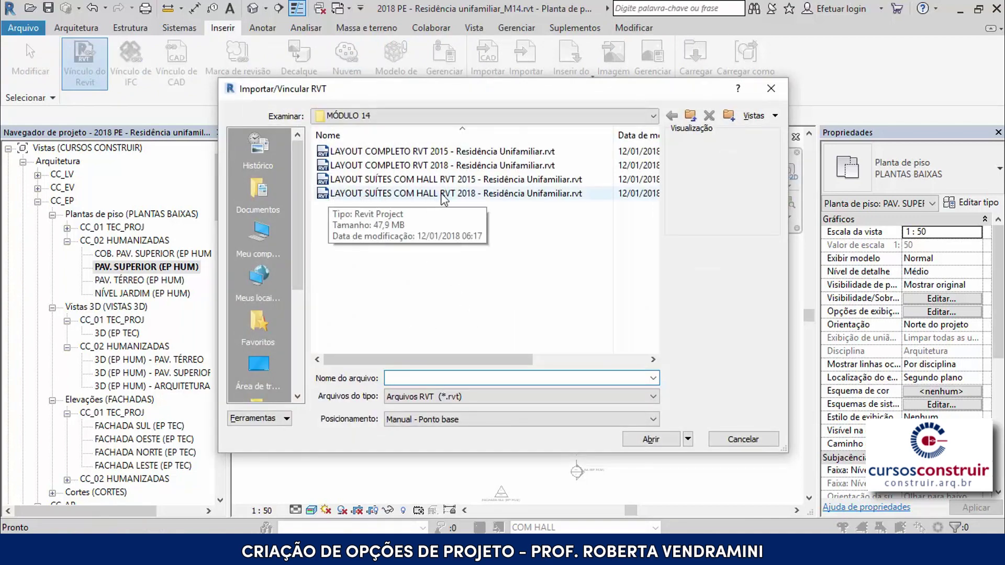
pyautogui.click(468, 194)
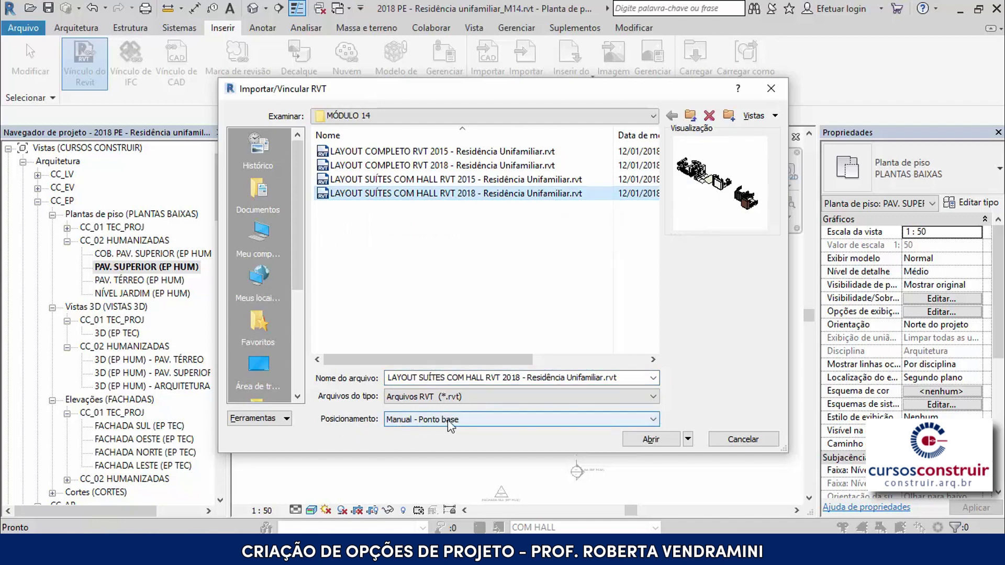
pyautogui.click(639, 440)
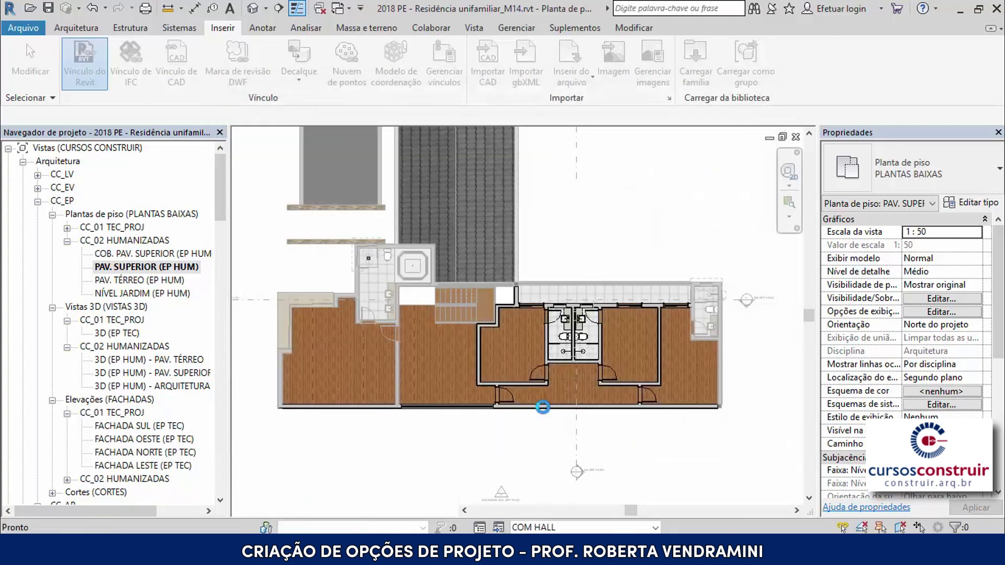
pyautogui.click(459, 384)
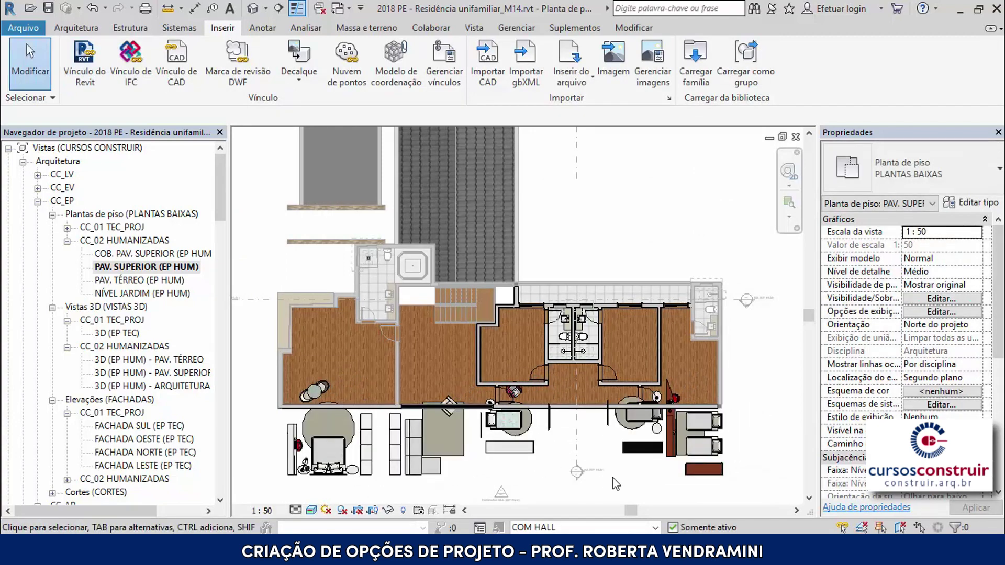
pyautogui.scroll(2, 612, 477)
pyautogui.scroll(2, 554, 481)
pyautogui.scroll(2, 500, 486)
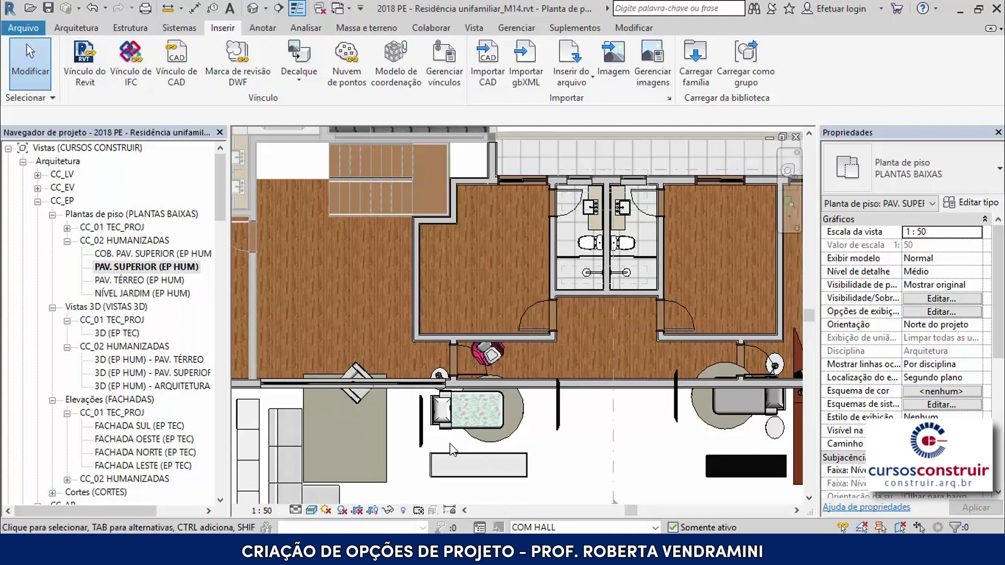
pyautogui.scroll(1, 455, 366)
pyautogui.scroll(1, 435, 314)
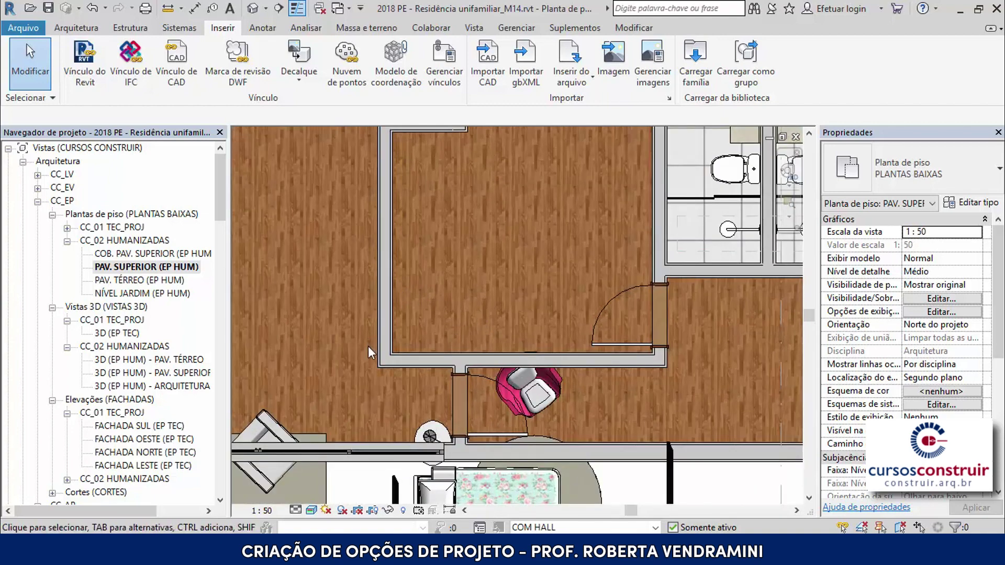
pyautogui.scroll(-2, 393, 294)
pyautogui.scroll(-1, 548, 352)
pyautogui.scroll(1, 666, 393)
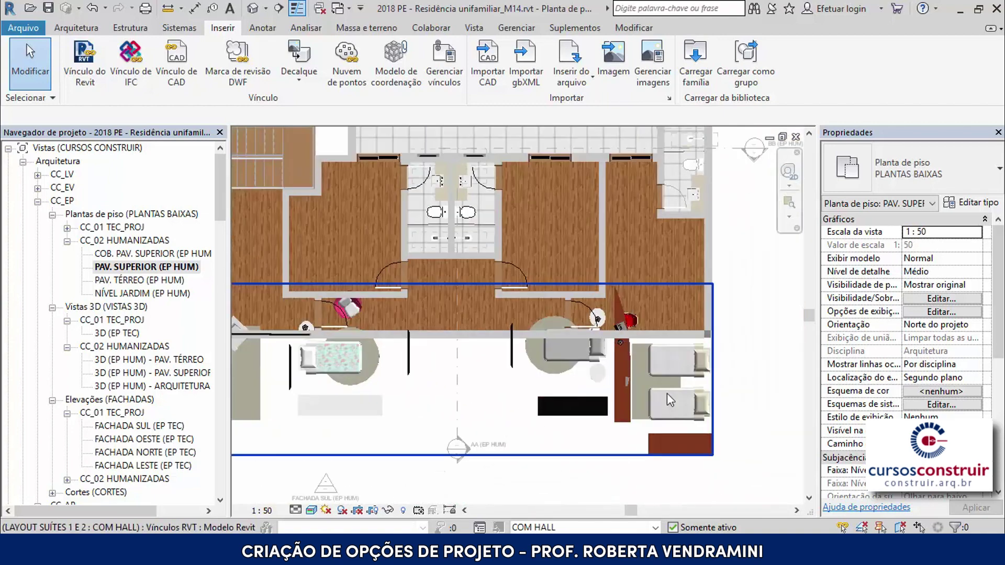
pyautogui.scroll(2, 599, 414)
pyautogui.scroll(-1, 599, 414)
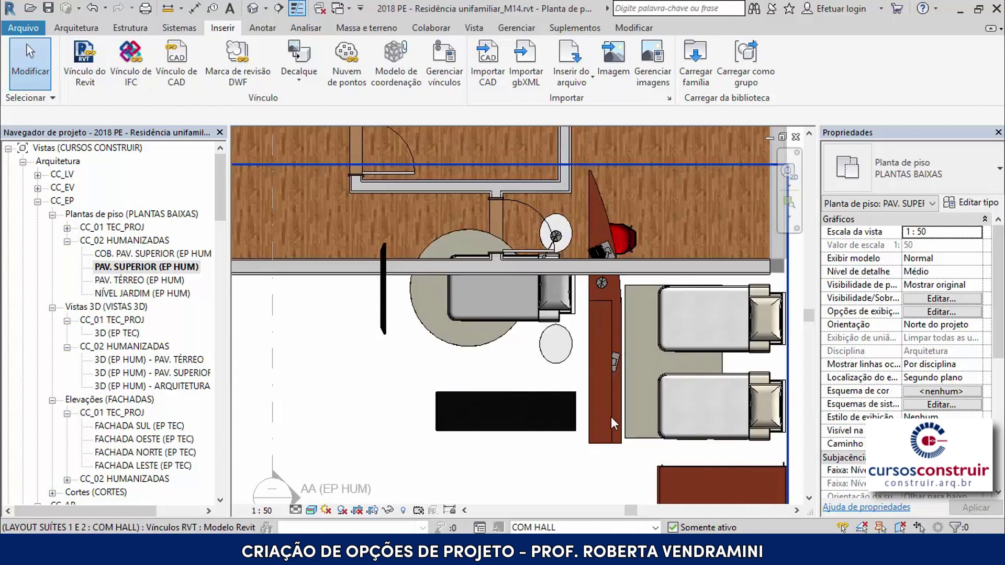
pyautogui.scroll(-1, 611, 417)
pyautogui.scroll(1, 601, 305)
pyautogui.scroll(1, 596, 293)
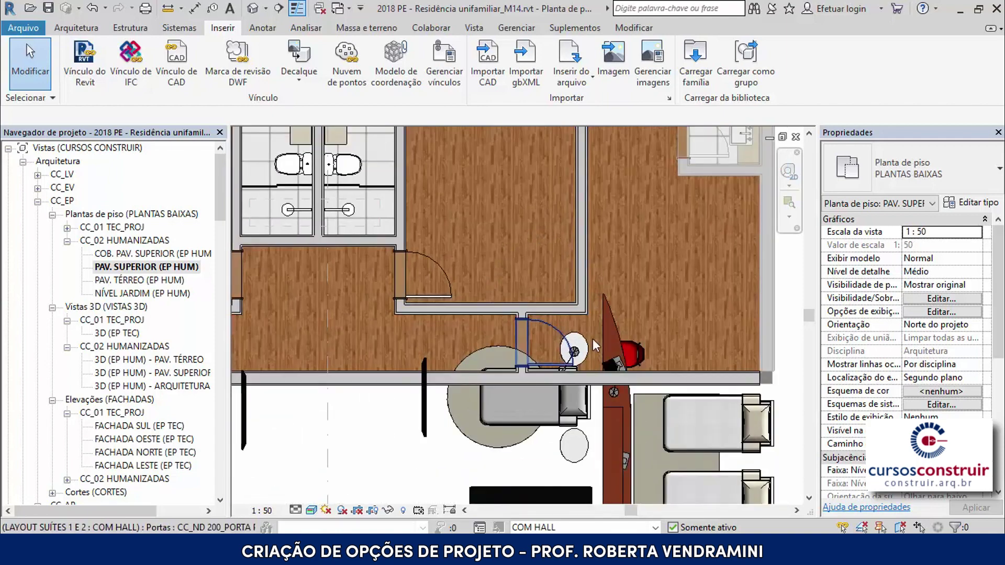
pyautogui.scroll(-2, 682, 327)
pyautogui.scroll(-1, 683, 325)
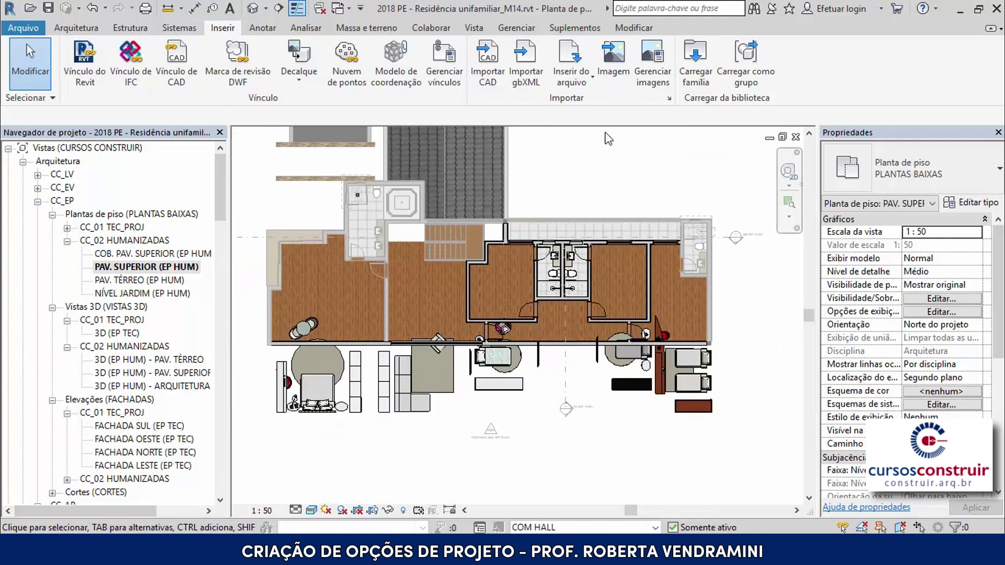
# - With Alinhar, pick the upper-floor bedroom wall face as the alignment reference
pyautogui.click(638, 28)
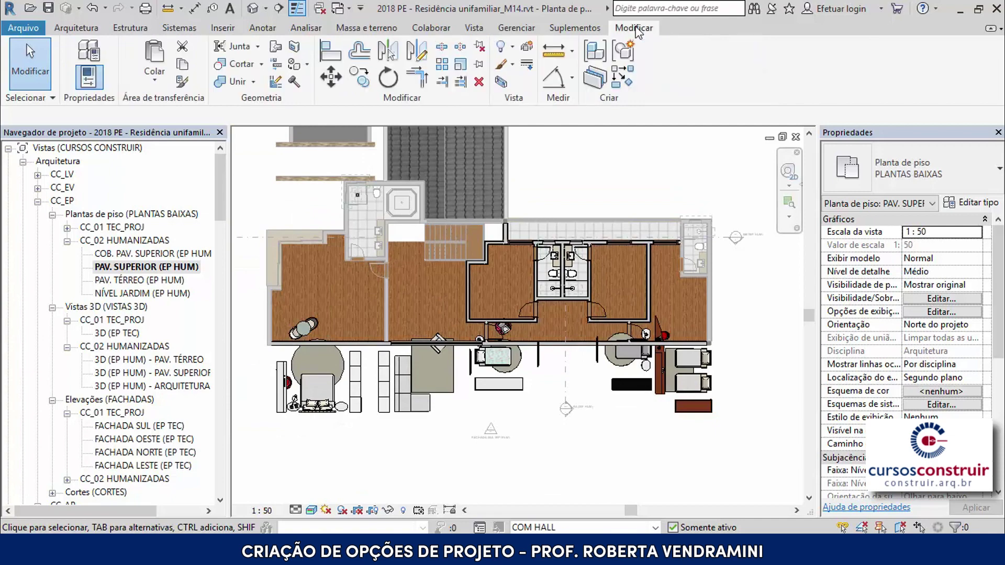
pyautogui.click(337, 59)
pyautogui.scroll(2, 492, 347)
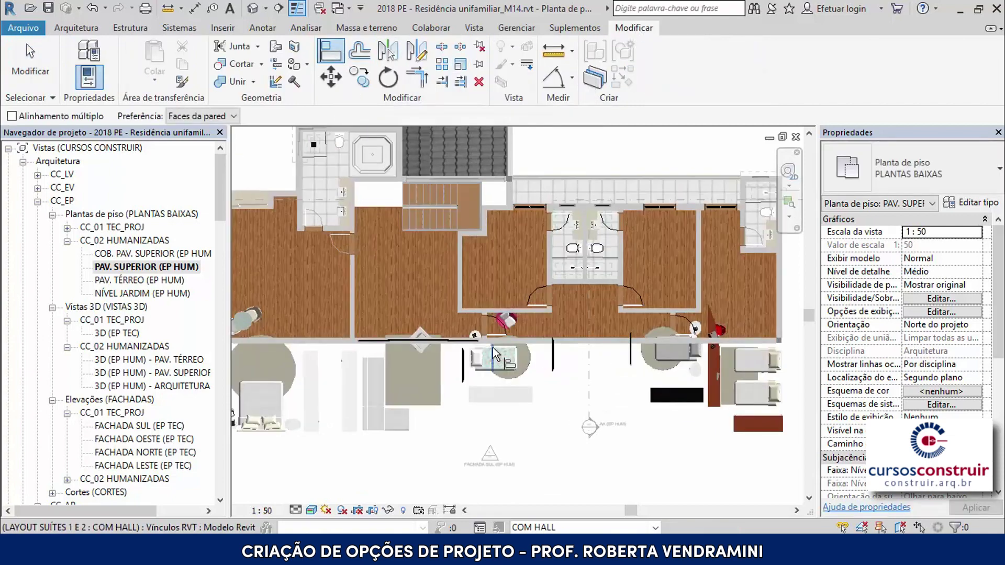
pyautogui.scroll(2, 496, 347)
pyautogui.scroll(1, 492, 337)
pyautogui.scroll(2, 461, 267)
pyautogui.scroll(2, 443, 241)
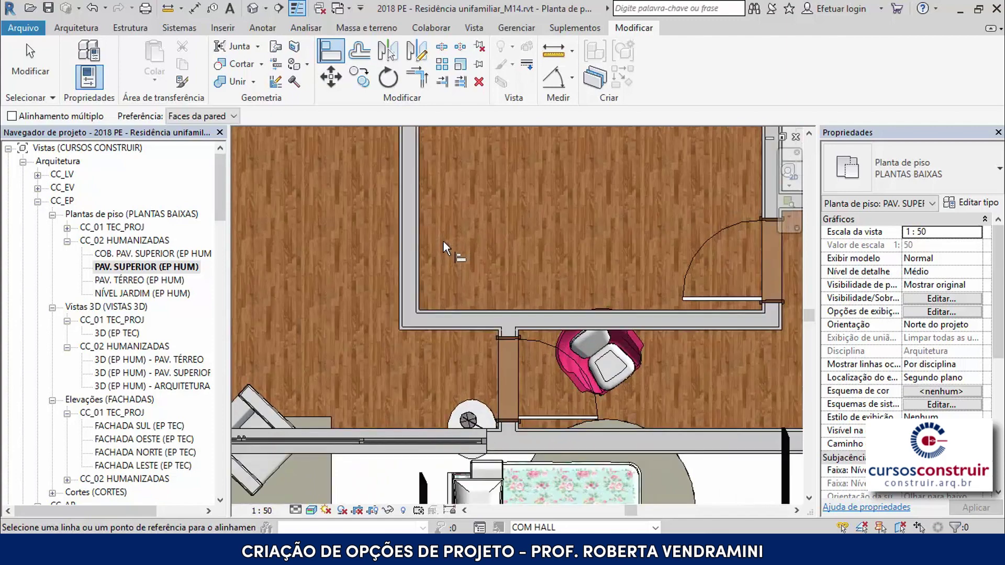
pyautogui.click(421, 266)
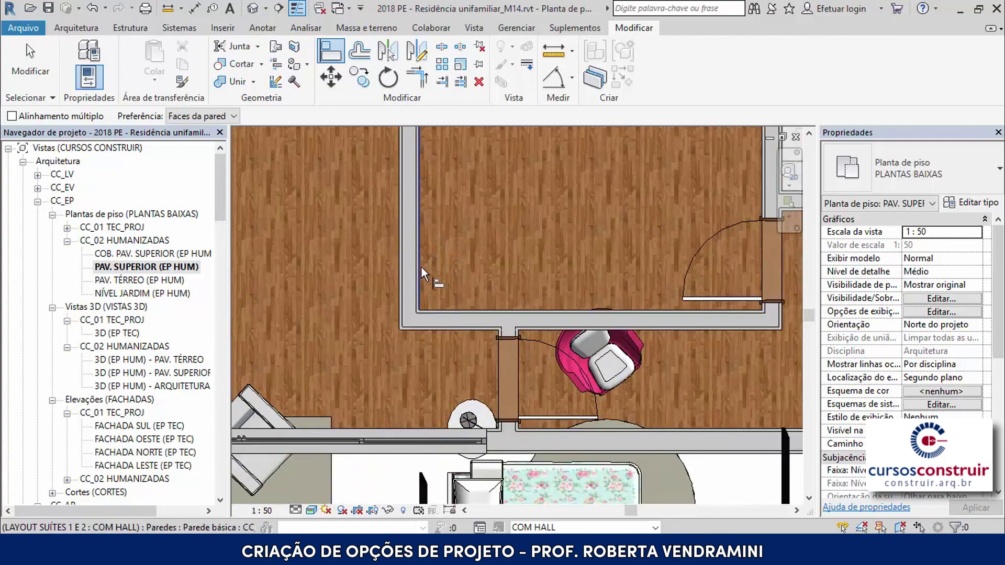
pyautogui.scroll(-2, 460, 247)
pyautogui.scroll(-2, 463, 410)
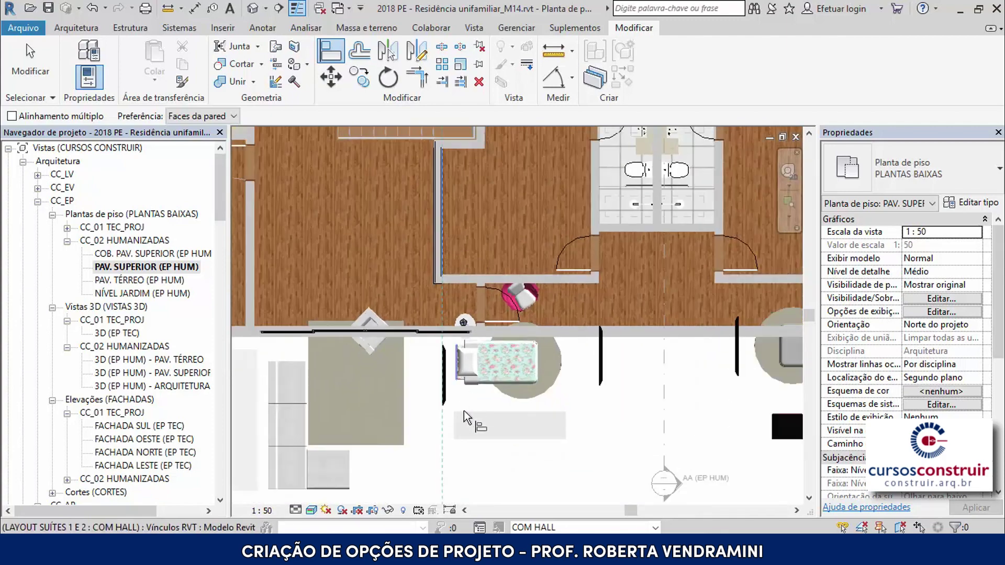
pyautogui.scroll(2, 463, 447)
pyautogui.scroll(2, 452, 438)
pyautogui.scroll(1, 427, 405)
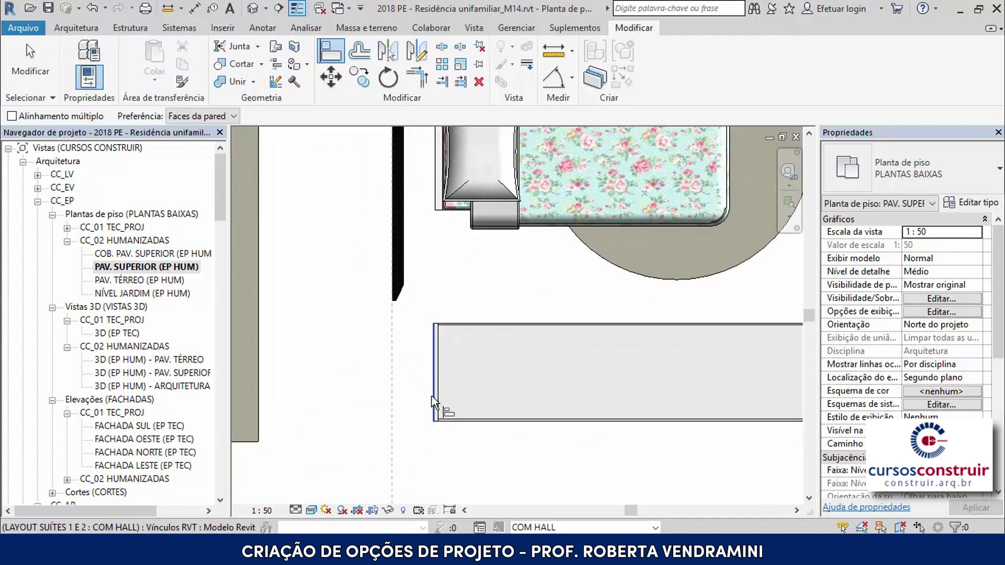
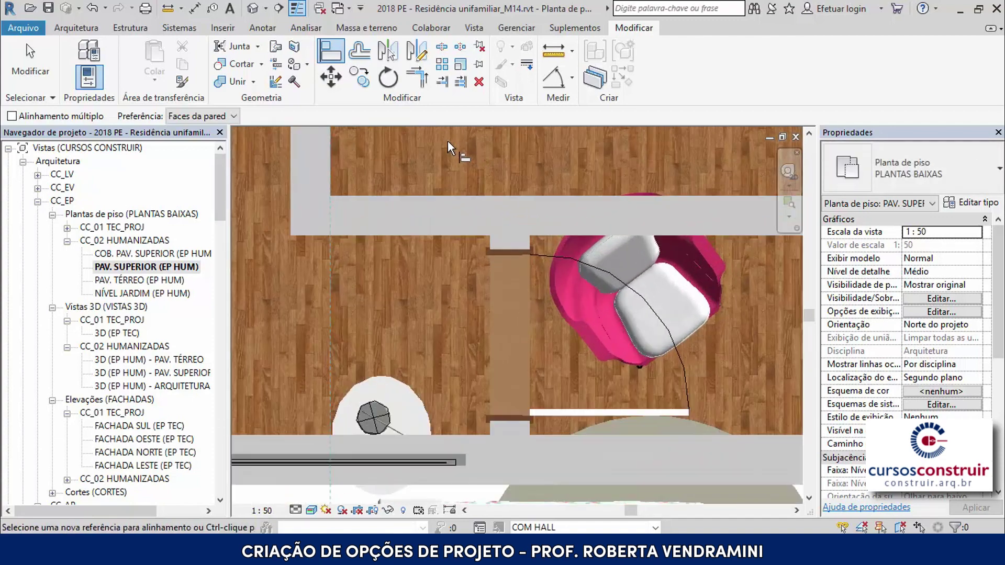
# - Align the grey rectangle's bottom edge to the bedroom wall face so the wardrobe modules line up
pyautogui.click(444, 191)
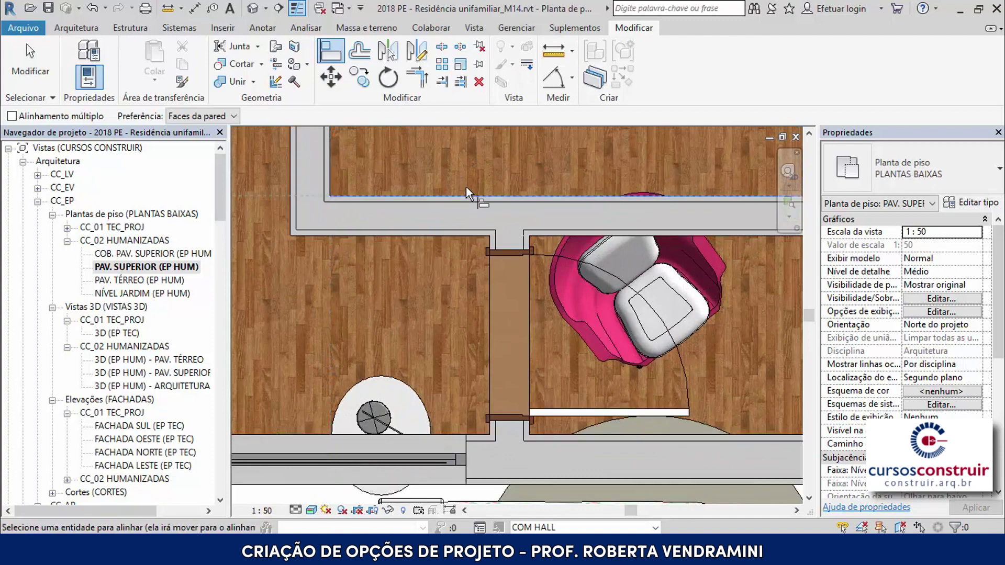
pyautogui.scroll(-6, 465, 186)
pyautogui.scroll(4, 451, 338)
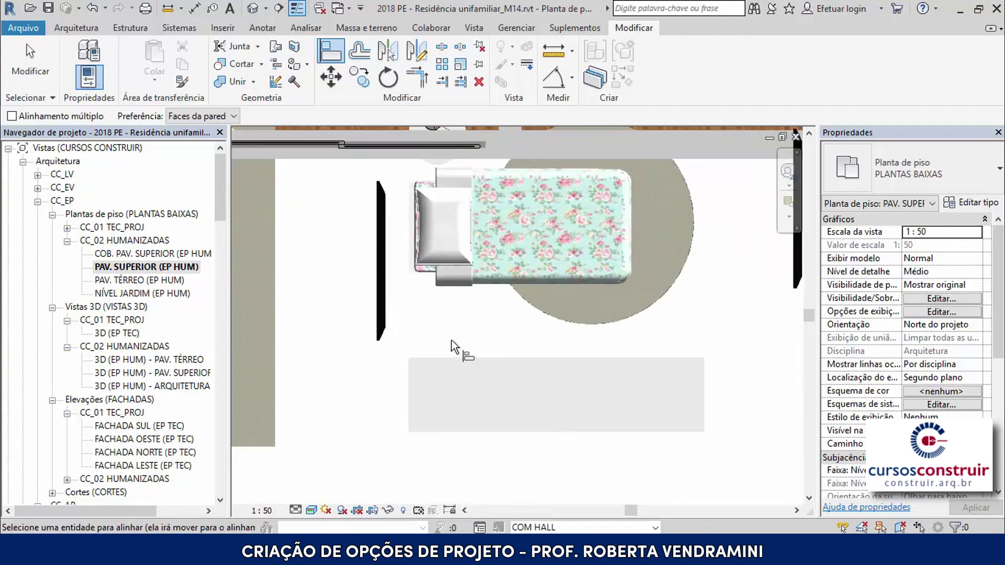
pyautogui.click(452, 433)
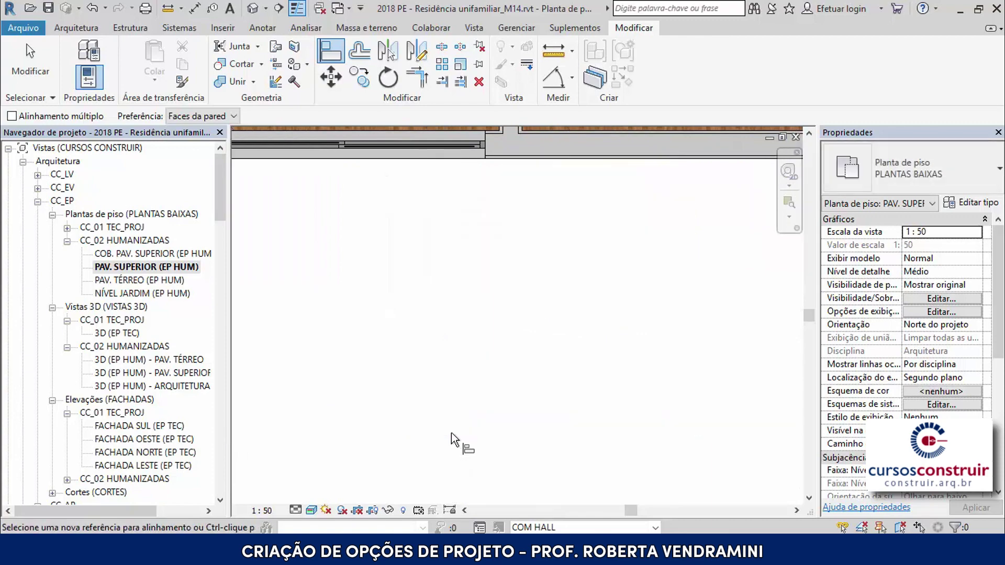
pyautogui.scroll(-7, 512, 411)
pyautogui.scroll(-3, 516, 395)
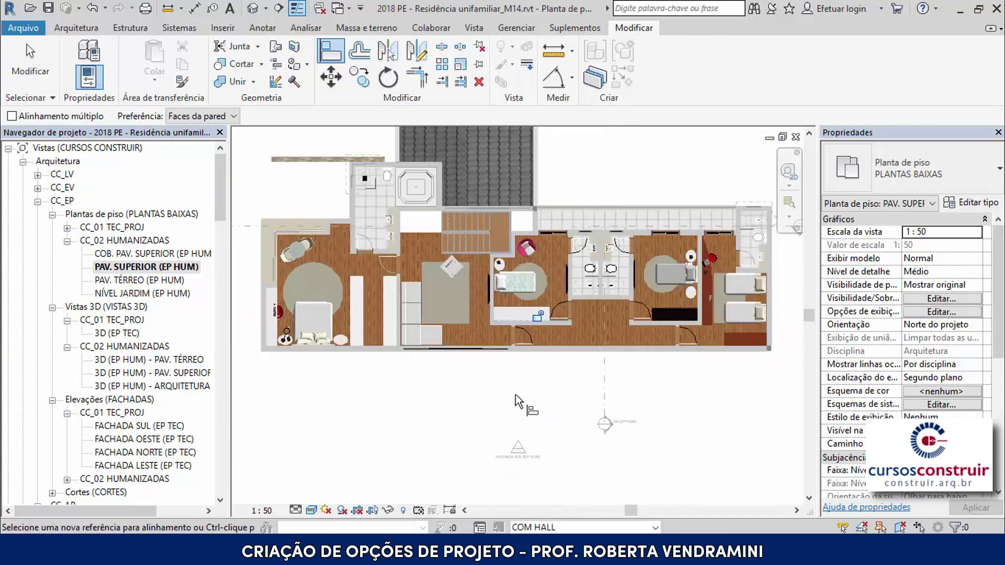
pyautogui.scroll(3, 376, 350)
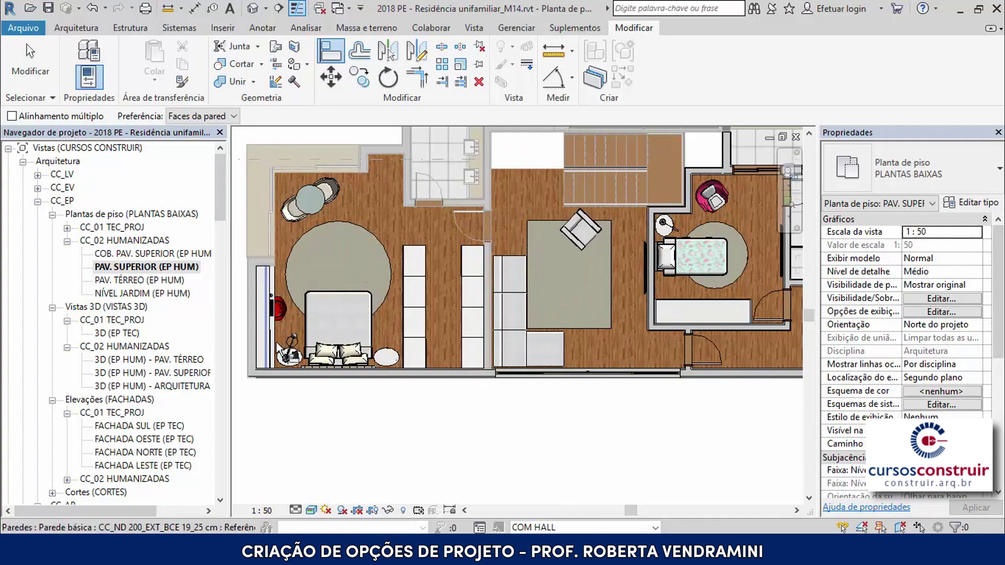
pyautogui.scroll(3, 402, 276)
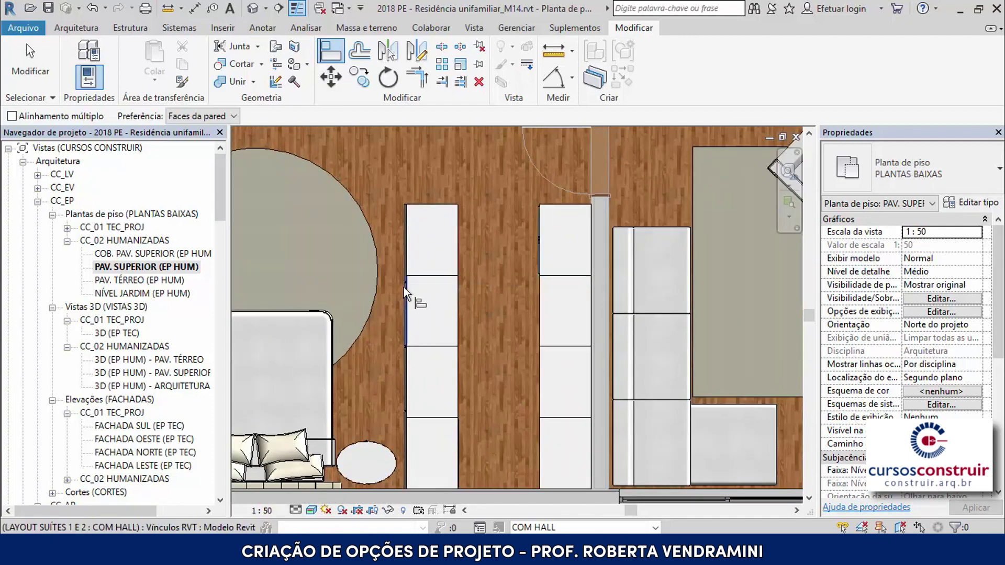
pyautogui.scroll(2, 434, 287)
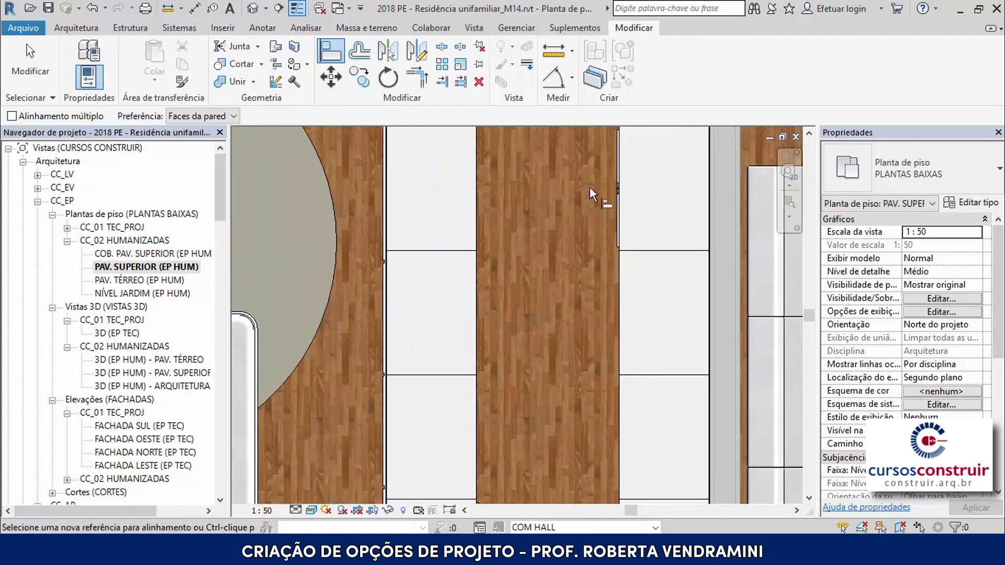
pyautogui.scroll(-3, 502, 282)
pyautogui.scroll(-2, 520, 256)
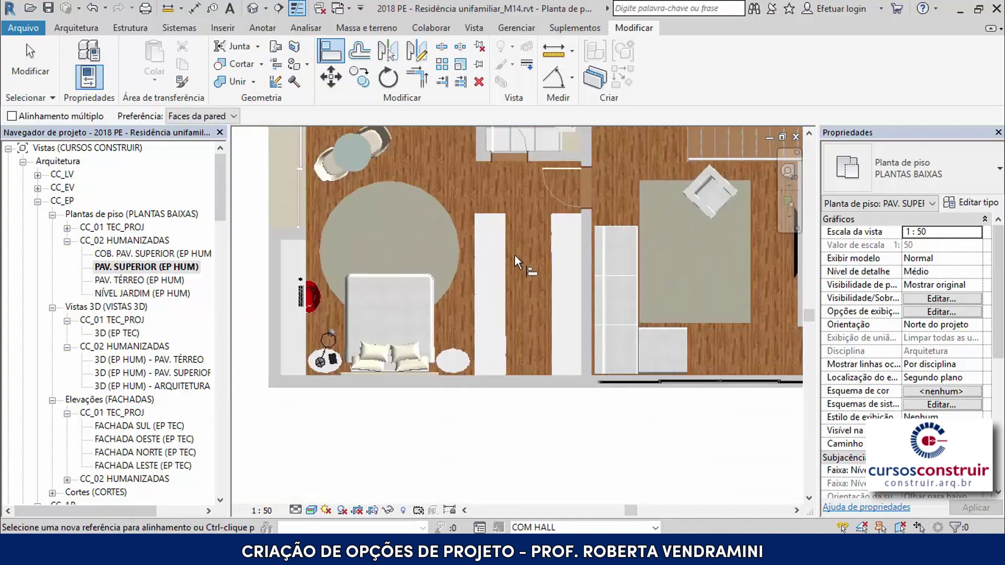
pyautogui.scroll(2, 472, 315)
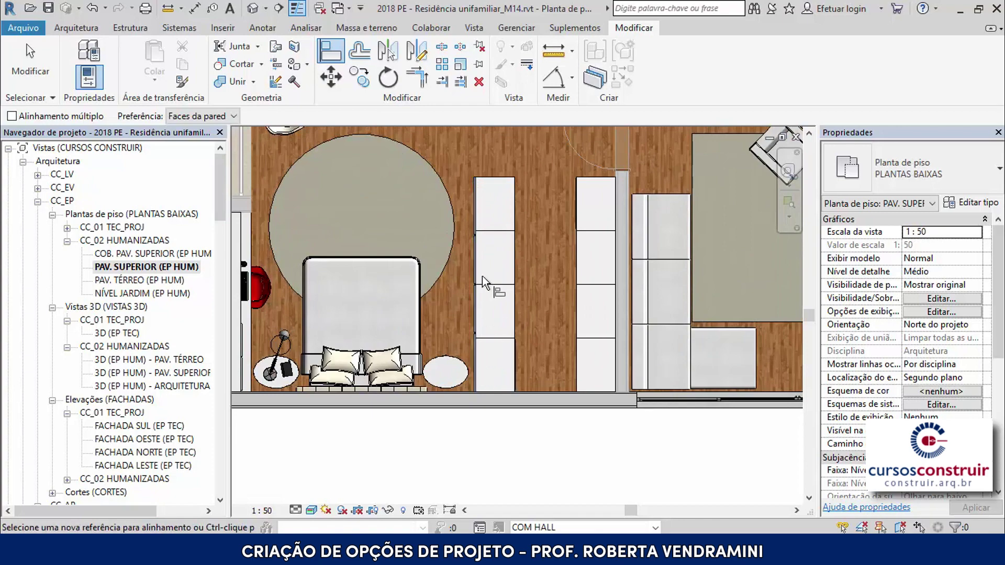
pyautogui.press('Escape')
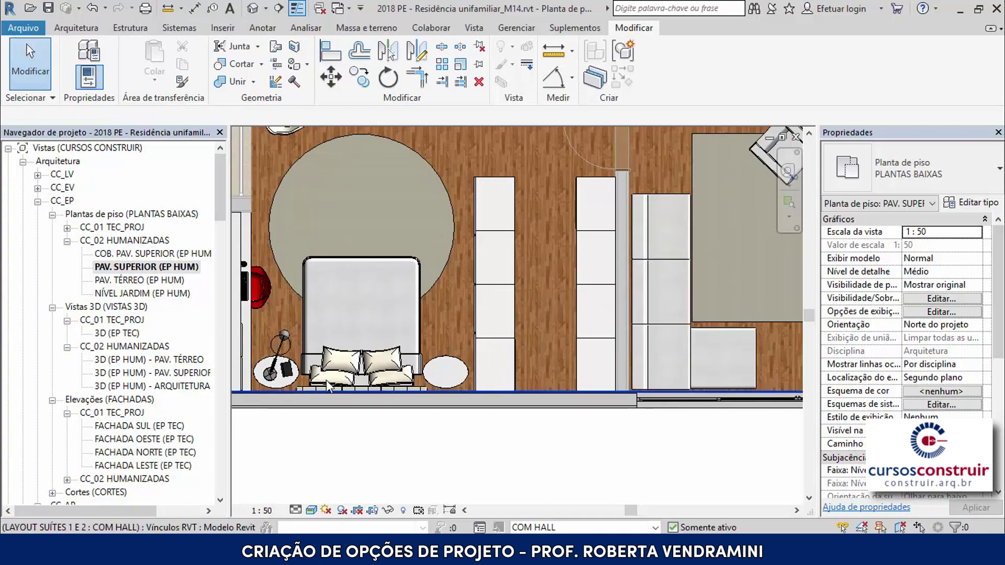
# - Inspect the wardrobe panels in 3D (EP HUM) - PAV. SUPERIOR, then return to PAV. SUPERIOR (EP HUM)
pyautogui.doubleClick(186, 373)
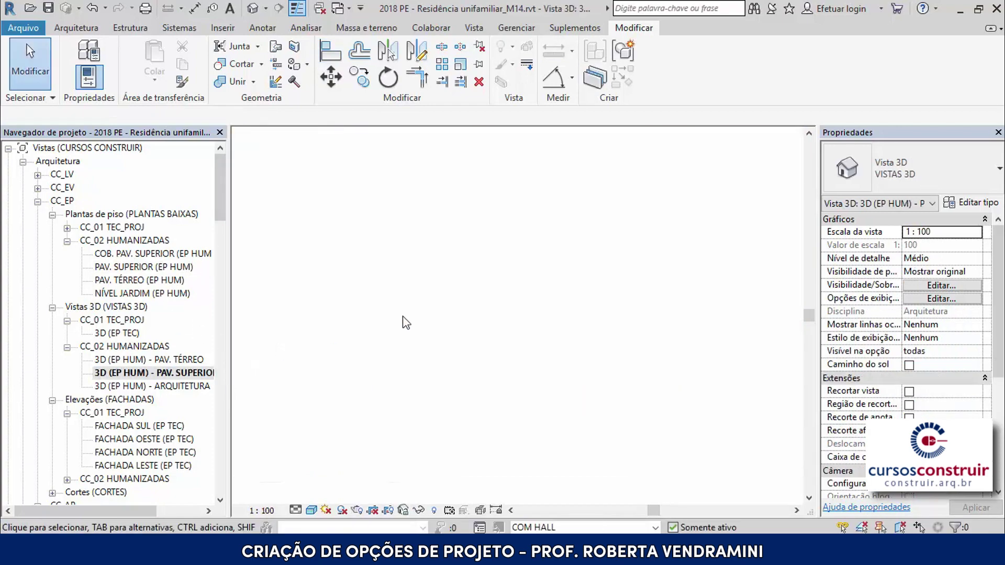
pyautogui.scroll(2, 494, 312)
pyautogui.scroll(2, 450, 273)
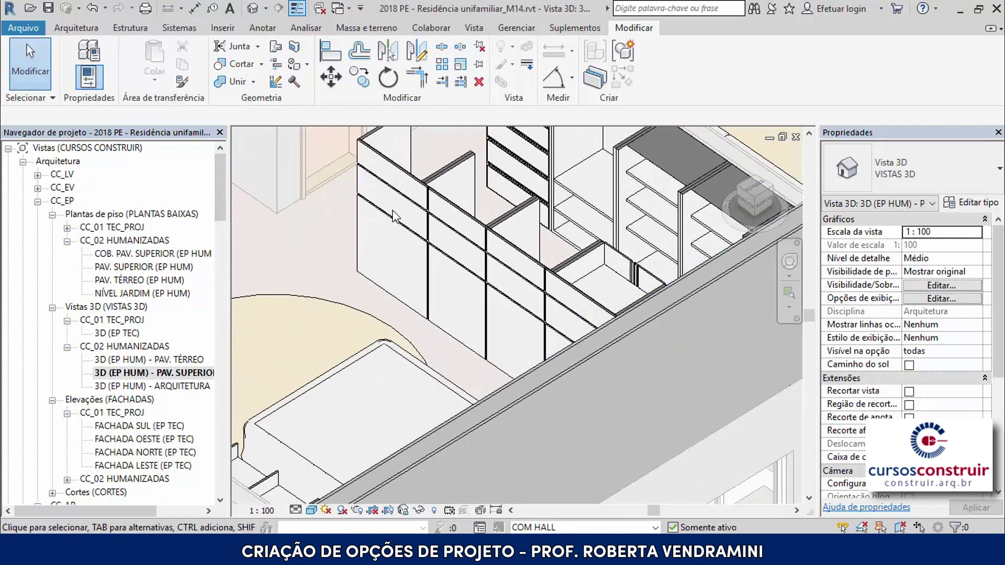
pyautogui.scroll(2, 394, 215)
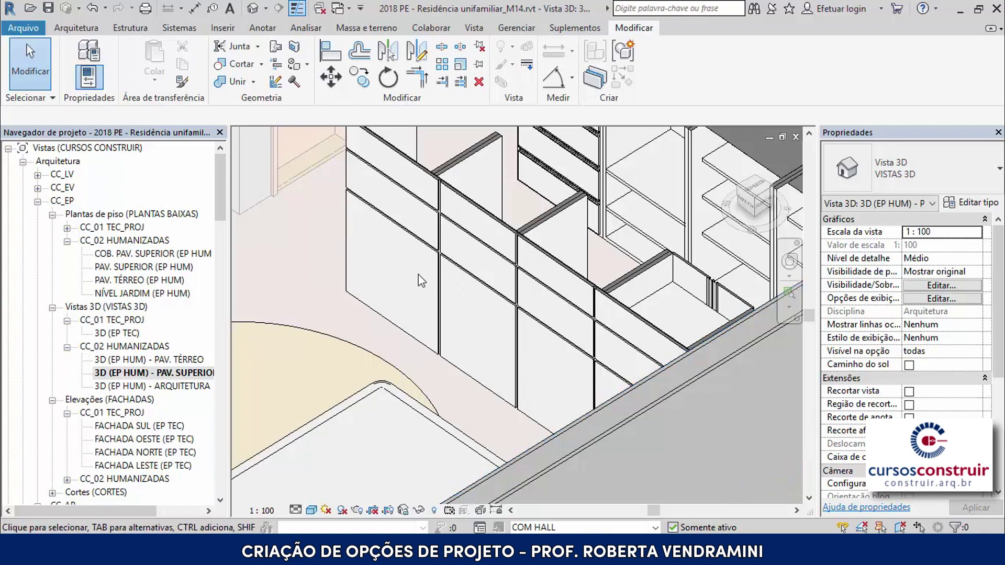
pyautogui.scroll(-2, 590, 319)
pyautogui.scroll(-2, 588, 318)
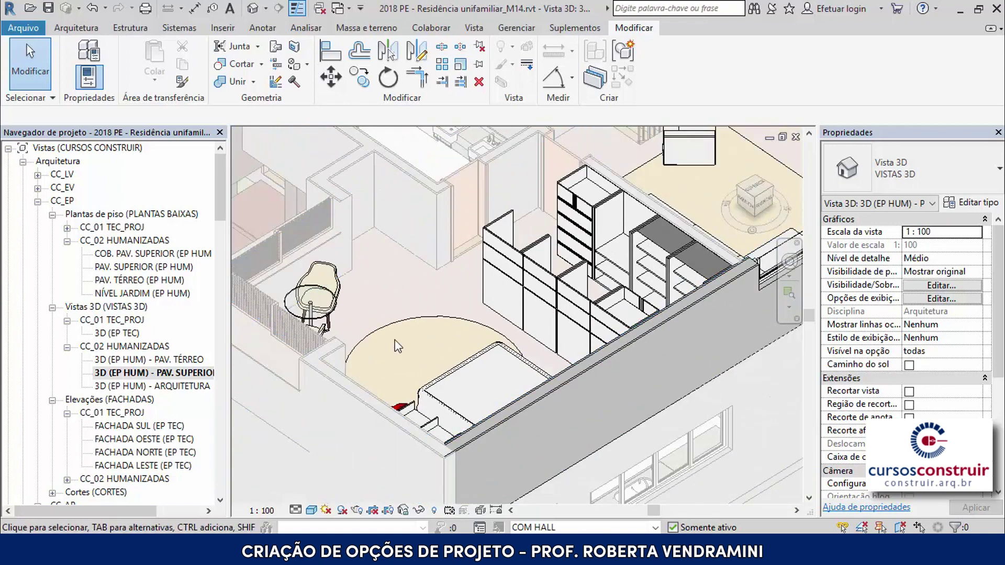
pyautogui.doubleClick(122, 268)
# - Switch the active design option from COM HALL to SEM HALL (principal) via the status bar
pyautogui.scroll(-3, 487, 315)
pyautogui.scroll(-1, 456, 318)
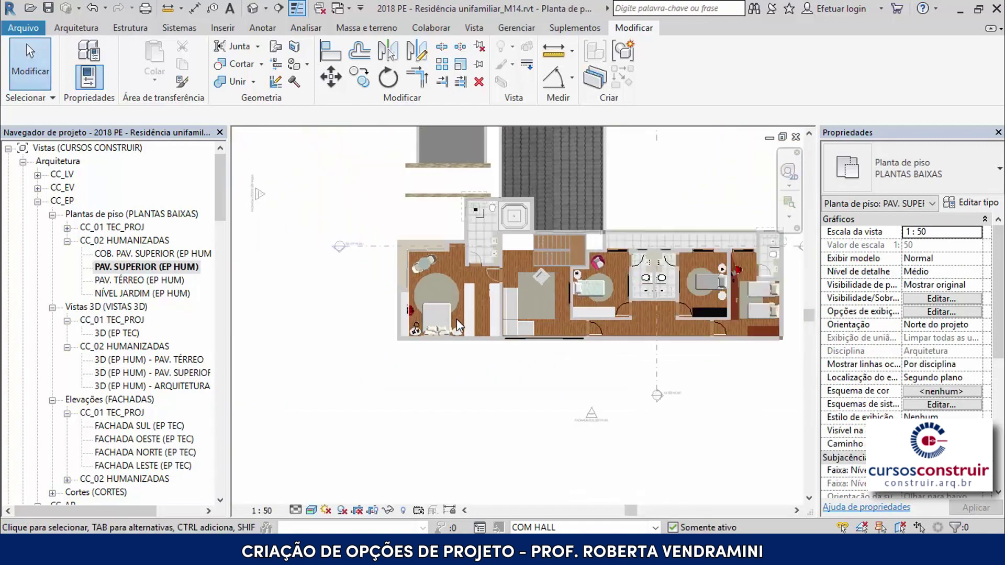
pyautogui.scroll(-2, 457, 319)
pyautogui.scroll(2, 519, 276)
pyautogui.scroll(2, 559, 291)
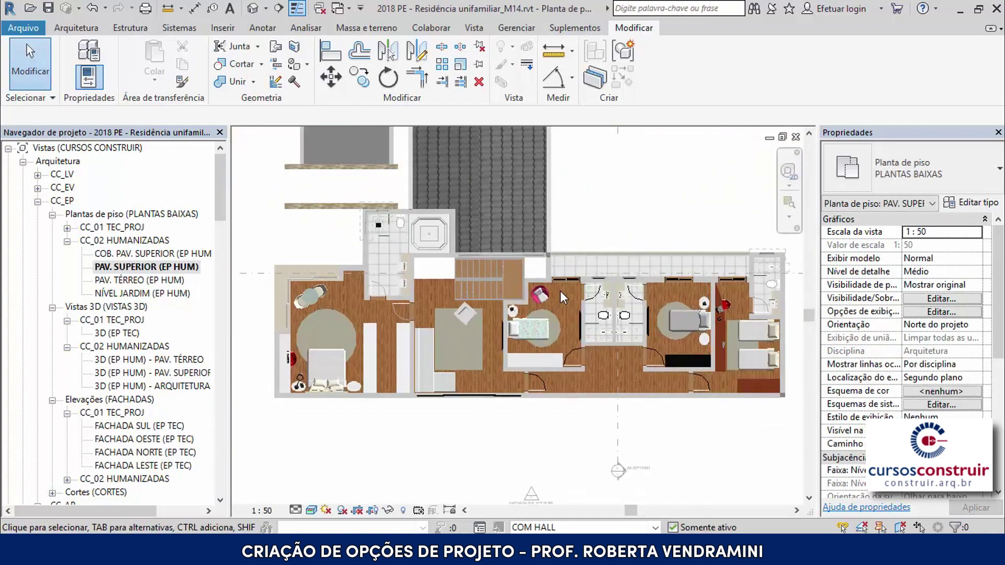
pyautogui.scroll(-1, 560, 291)
pyautogui.scroll(-1, 552, 316)
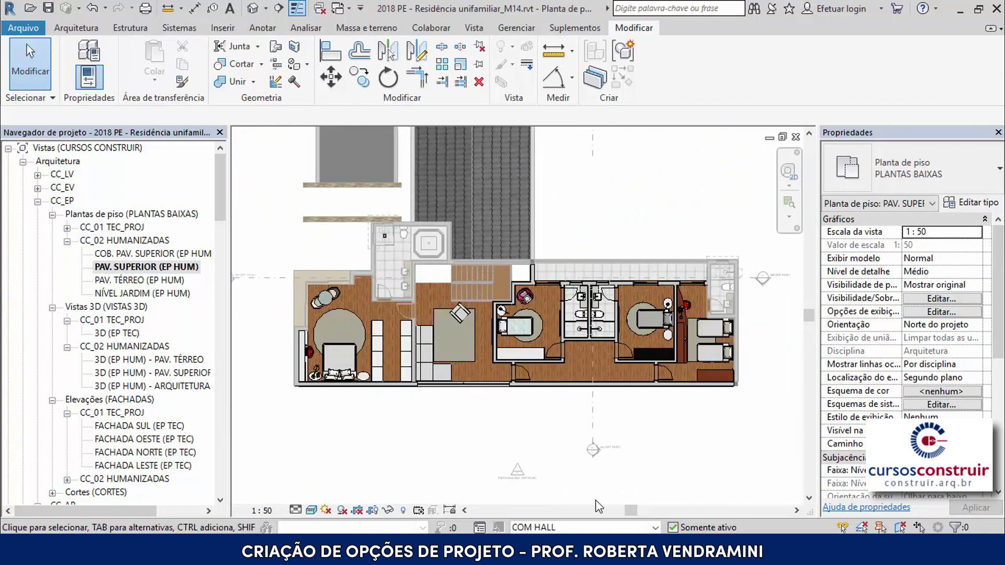
pyautogui.click(656, 528)
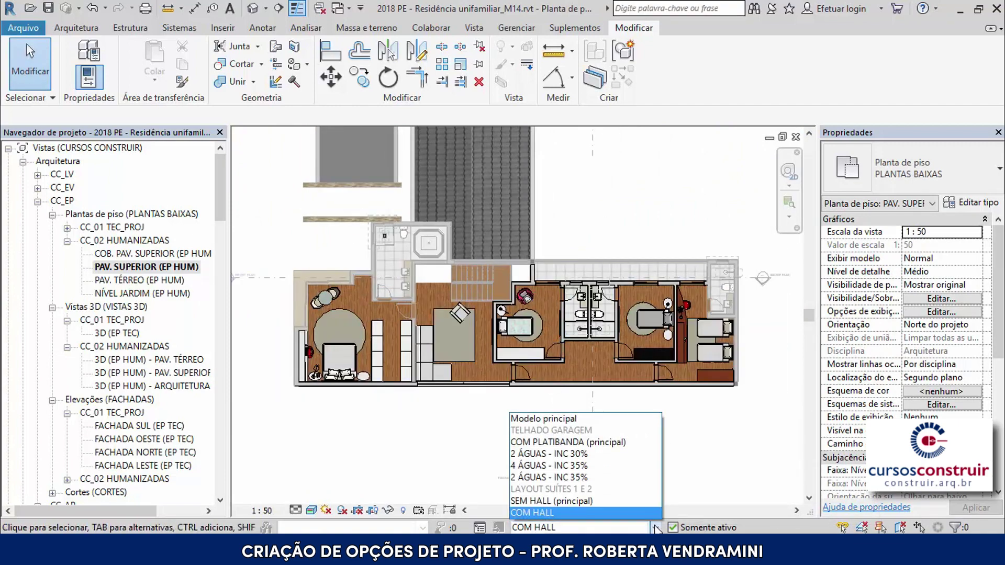
pyautogui.click(593, 506)
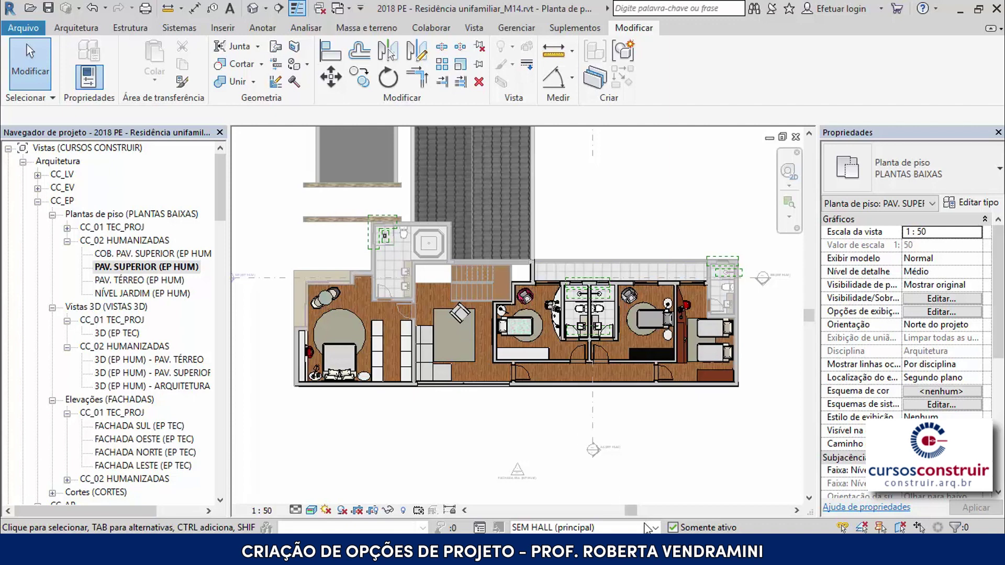
pyautogui.click(655, 528)
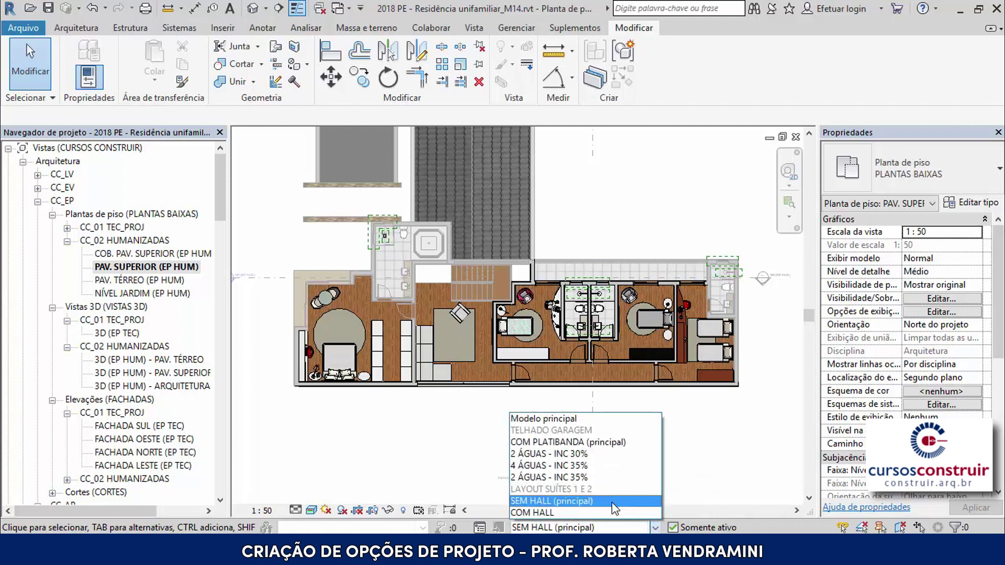
pyautogui.click(617, 502)
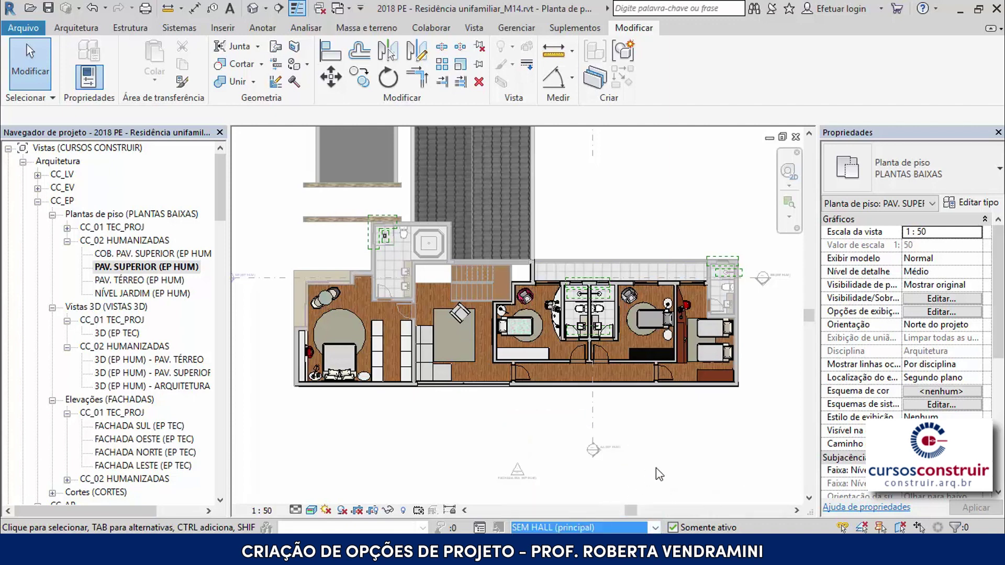